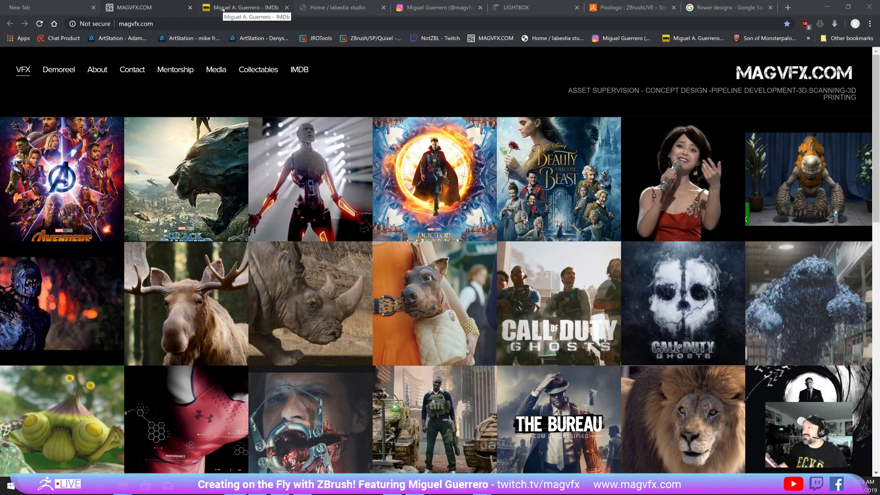
Look through the artist's IMDb filmography in the browser
{"action": "left_click", "coordinate": [224, 9]}
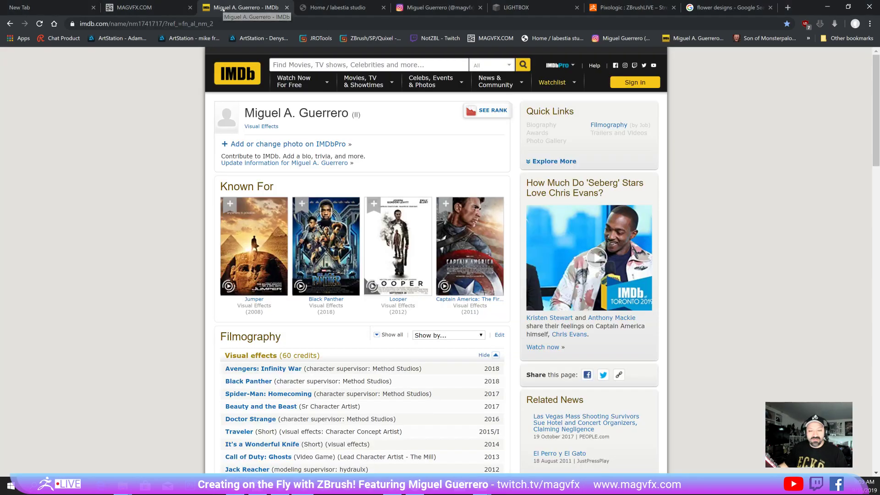
{"action": "scroll", "coordinate": [130, 191], "scroll_direction": "down", "scroll_amount": 5}
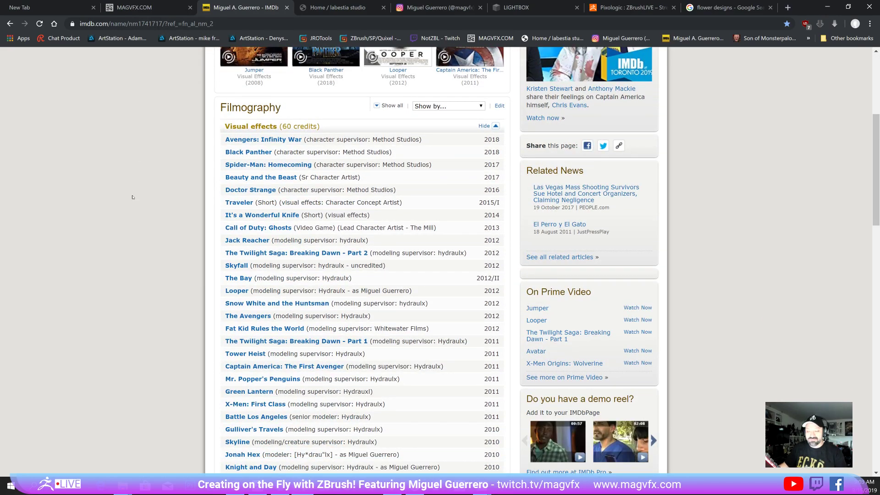
{"action": "scroll", "coordinate": [132, 197], "scroll_direction": "up", "scroll_amount": 5}
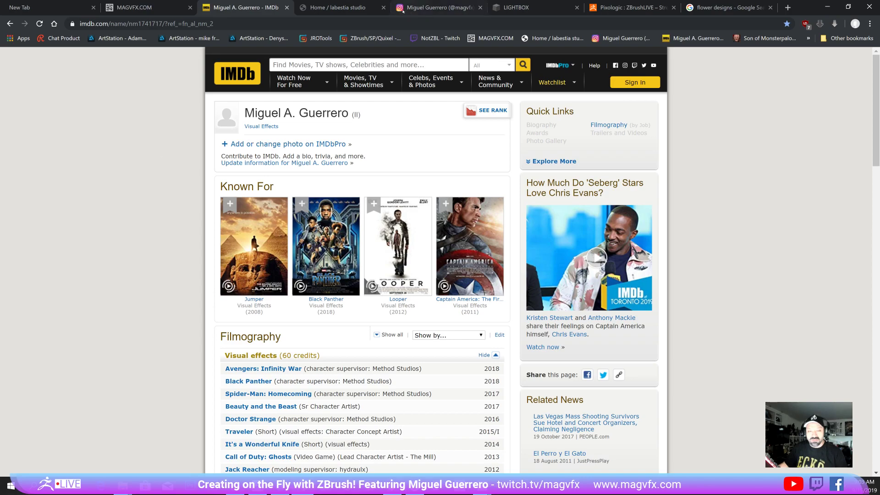
View the La Bestia Studio shop, the magvfx Instagram profile and the LightBox Expo site
{"action": "left_click", "coordinate": [354, 7]}
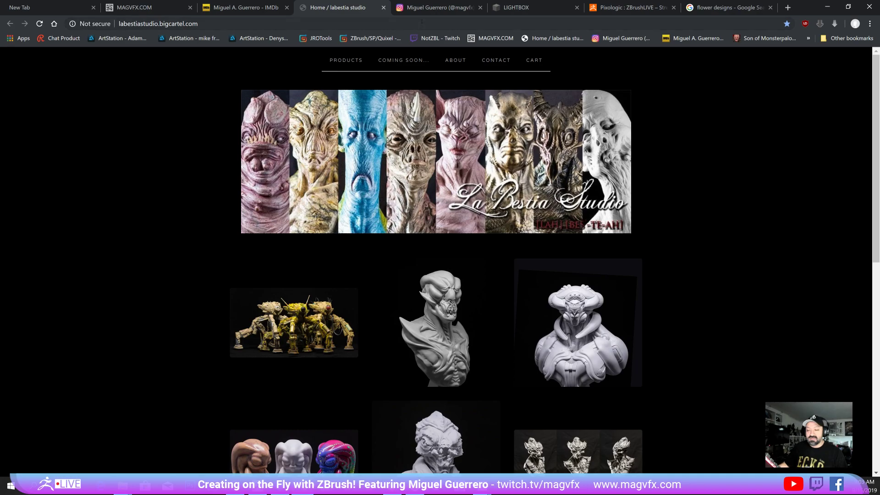
{"action": "left_click", "coordinate": [436, 7]}
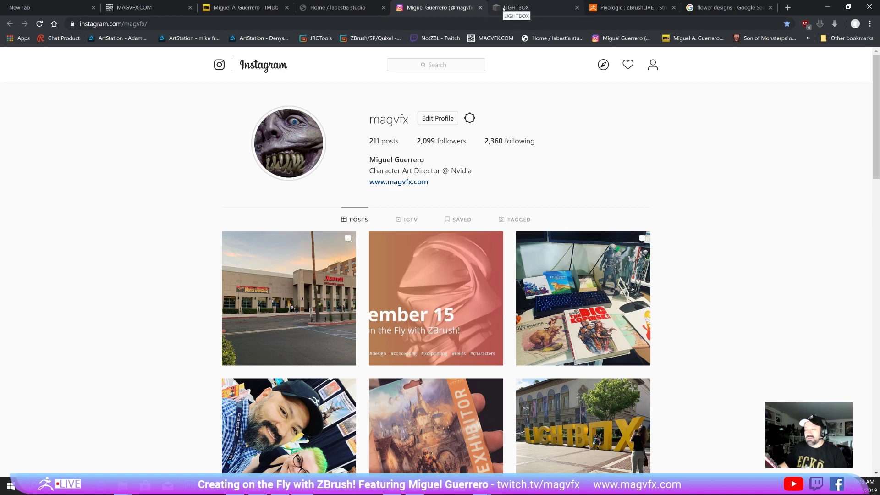
{"action": "left_click", "coordinate": [503, 9]}
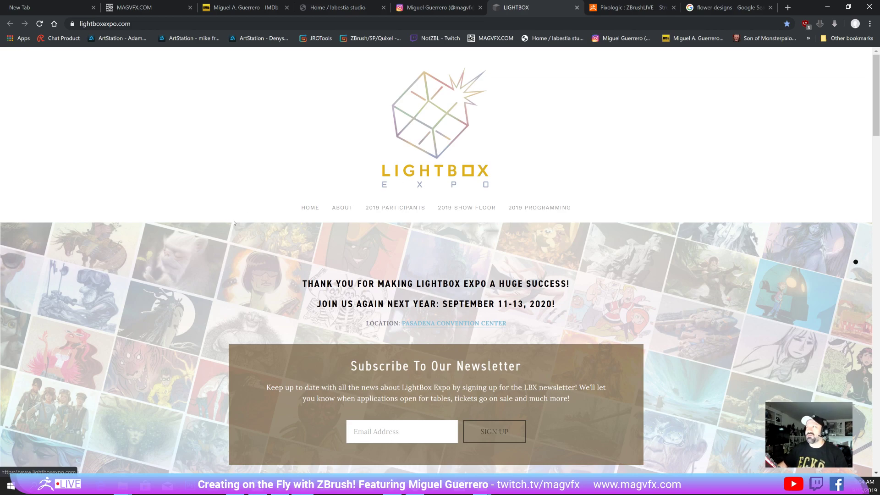
Look through the Pixologic ZBrushLIVE page, from the live stream player down to the featured shows
{"action": "left_click", "coordinate": [631, 9]}
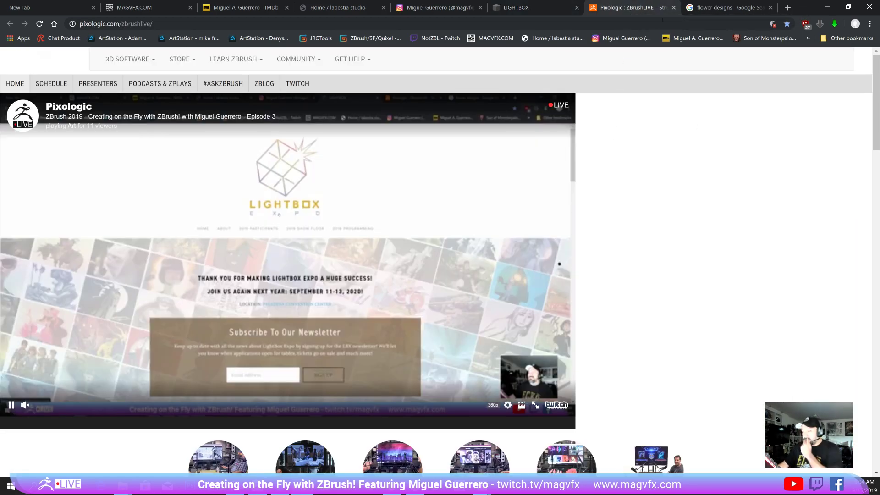
{"action": "left_click", "coordinate": [729, 7]}
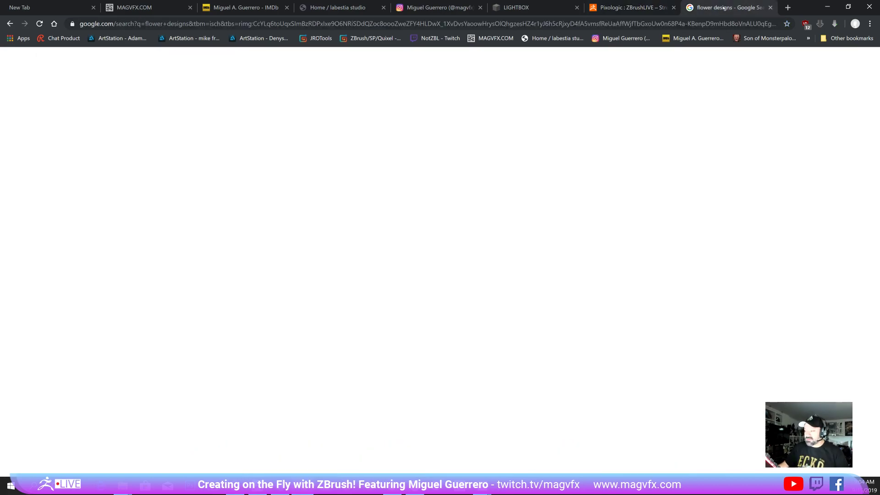
{"action": "left_click", "coordinate": [651, 7]}
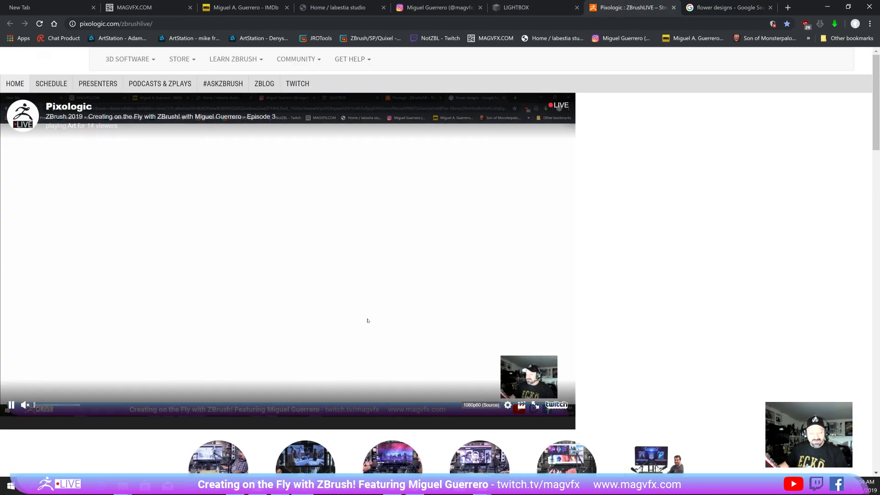
{"action": "scroll", "coordinate": [762, 227], "scroll_direction": "down", "scroll_amount": 7}
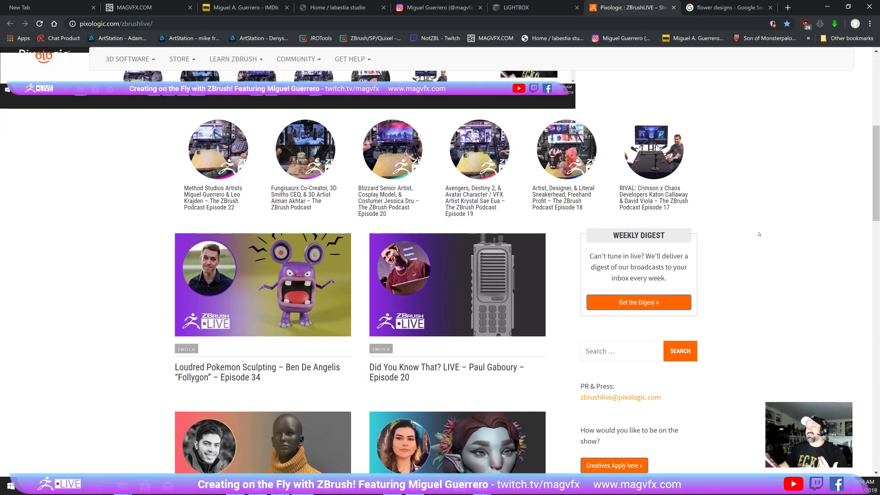
{"action": "scroll", "coordinate": [759, 234], "scroll_direction": "down", "scroll_amount": 1}
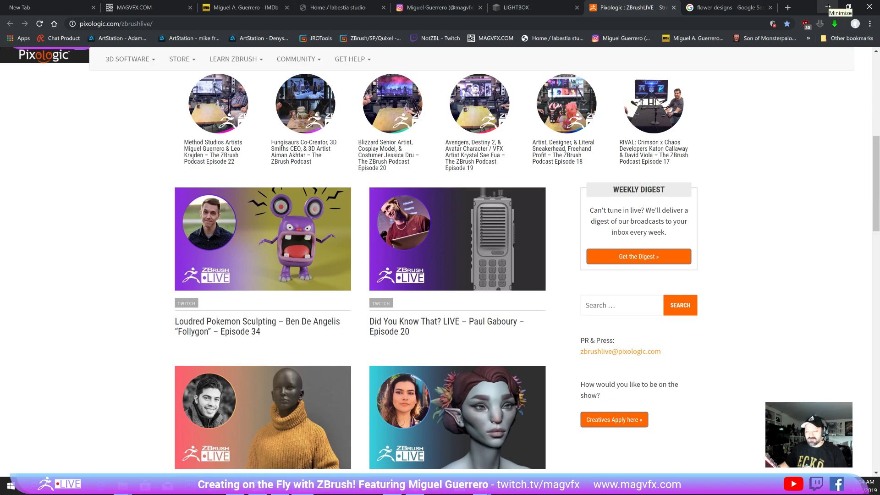
Switch from the browser to ZBrush and check the helmet render testRender01.jpg in Photos
{"action": "left_click", "coordinate": [827, 7]}
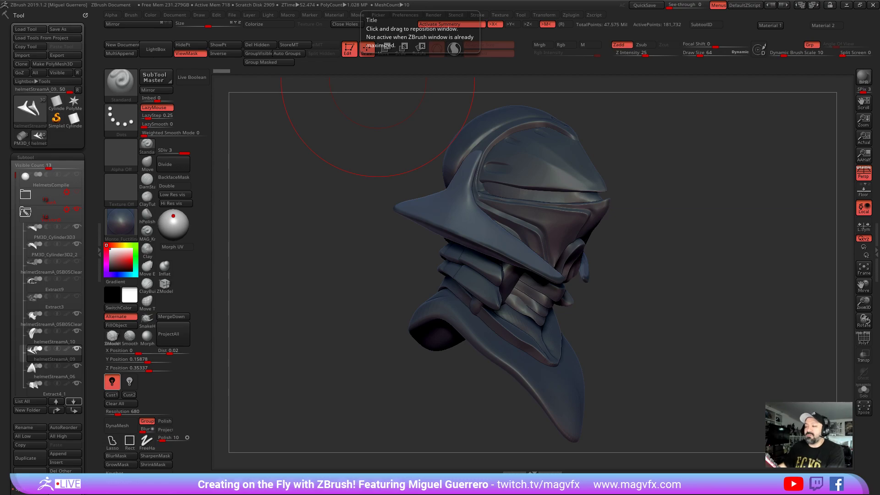
{"action": "key", "text": "alt+Tab"}
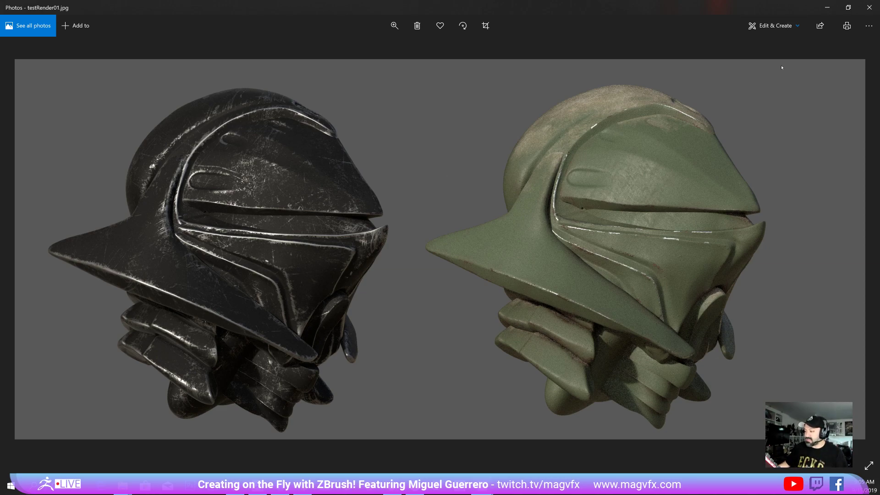
{"action": "left_click", "coordinate": [827, 9]}
Show the human male body subtool under the helmet and inspect the fit from both sides
{"action": "left_click_drag", "start_coordinate": [685, 179], "coordinate": [355, 269]}
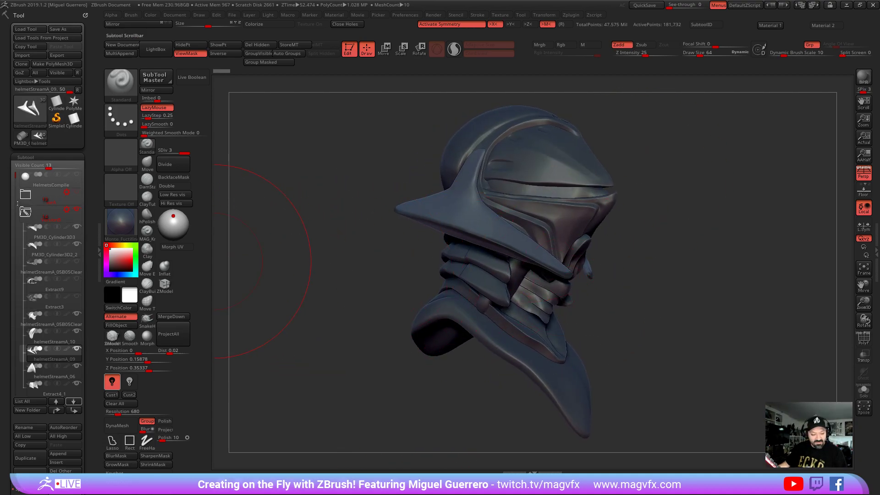
{"action": "left_click_drag", "start_coordinate": [16, 175], "coordinate": [16, 297]}
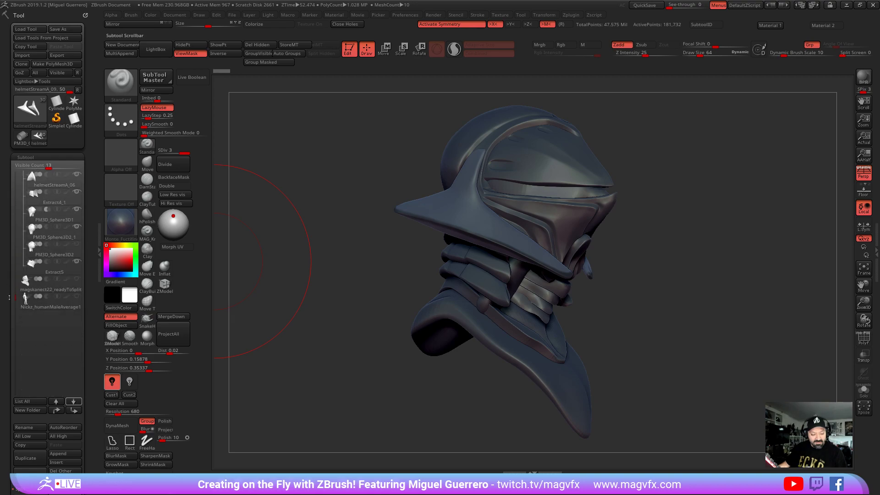
{"action": "left_click", "coordinate": [76, 298]}
{"action": "mouse_move", "coordinate": [337, 269]}
{"action": "left_mouse_down"}
{"action": "mouse_move", "coordinate": [294, 264]}
{"action": "mouse_move", "coordinate": [302, 264]}
{"action": "mouse_move", "coordinate": [285, 252]}
{"action": "left_mouse_up"}
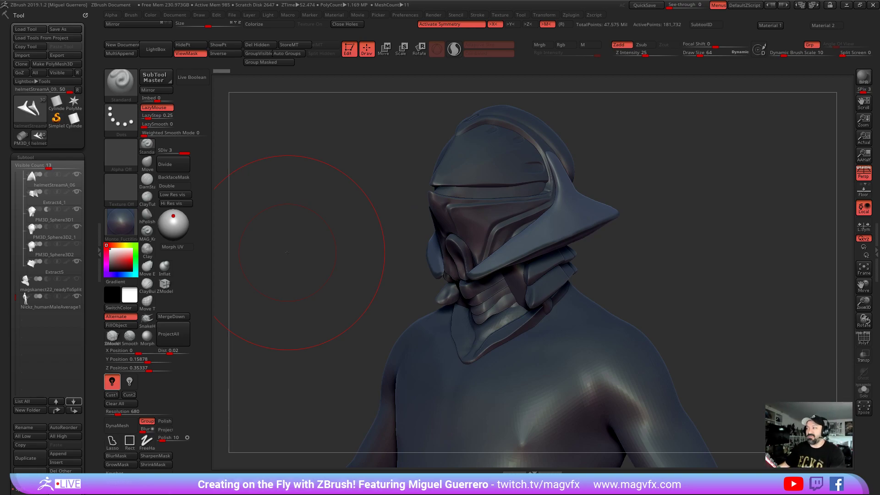
{"action": "left_click_drag", "start_coordinate": [314, 196], "coordinate": [362, 198]}
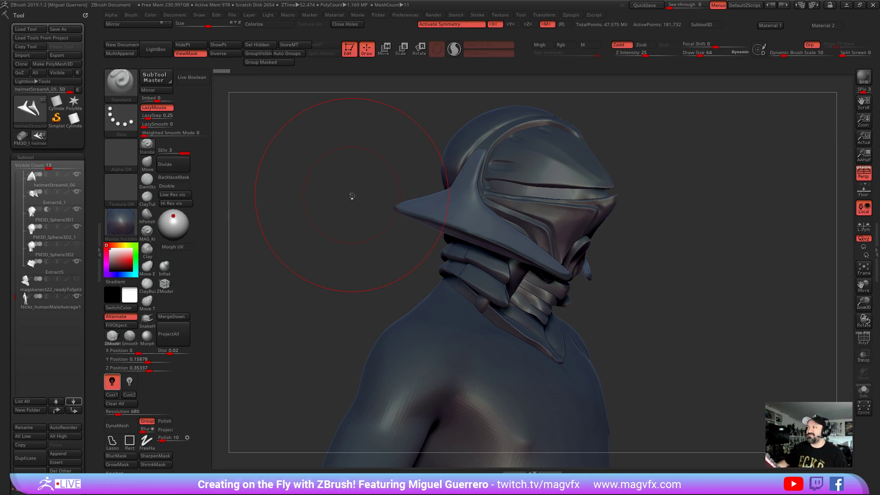
{"action": "left_click_drag", "start_coordinate": [356, 255], "coordinate": [301, 253]}
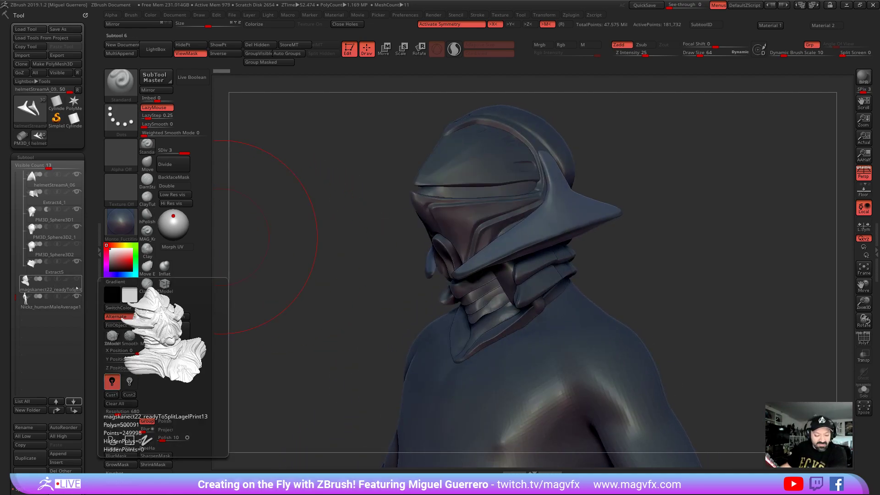
Show the magskanect22_readyToSplit bust, make it the active subtool and face the model from the front
{"action": "left_click", "coordinate": [77, 279]}
{"action": "left_click", "coordinate": [33, 284]}
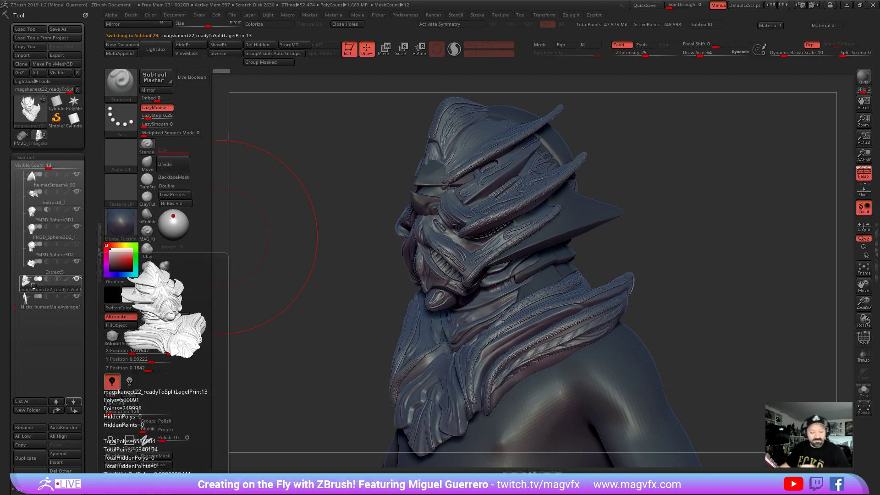
{"action": "left_click_drag", "start_coordinate": [293, 293], "coordinate": [339, 309], "text": "shift"}
{"action": "right_click_drag", "start_coordinate": [349, 276], "coordinate": [321, 241], "text": "ctrl"}
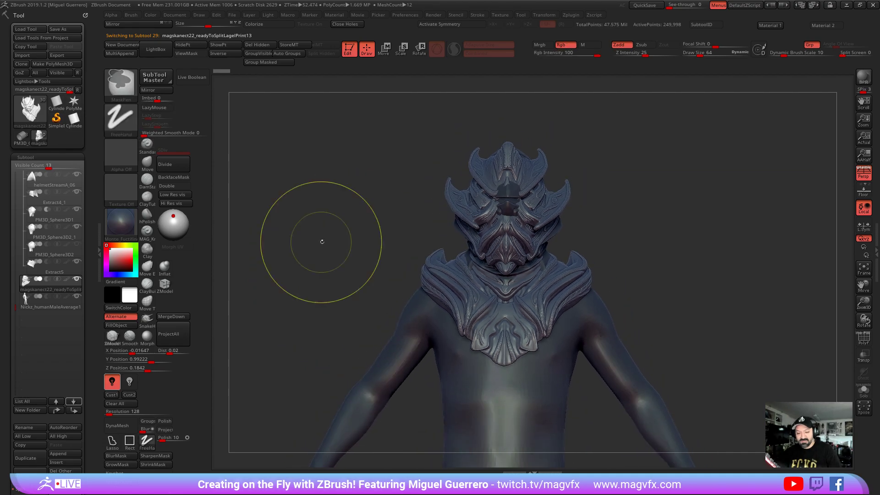
Move the ornate bust about 2.81 units along X so it stands beside the helmeted body, and return to Draw mode
{"action": "left_click", "coordinate": [384, 48]}
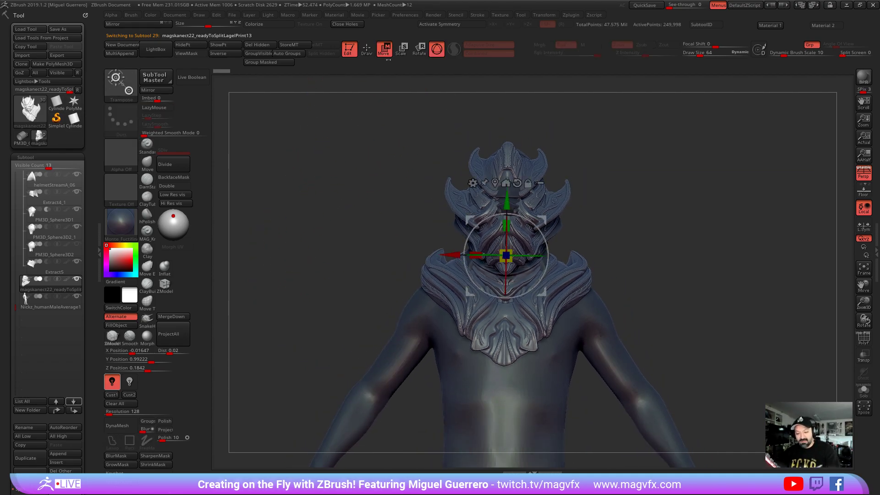
{"action": "left_click_drag", "start_coordinate": [452, 255], "coordinate": [581, 257]}
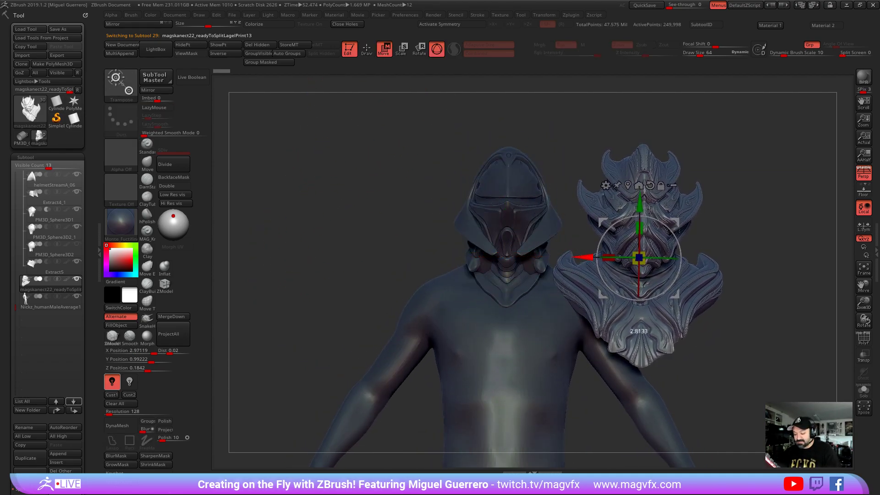
{"action": "right_click_drag", "start_coordinate": [339, 224], "coordinate": [412, 219]}
{"action": "left_click", "coordinate": [366, 49]}
{"action": "mouse_move", "coordinate": [363, 232]}
{"action": "right_mouse_down"}
{"action": "mouse_move", "coordinate": [388, 239]}
{"action": "mouse_move", "coordinate": [379, 261]}
{"action": "right_mouse_up"}
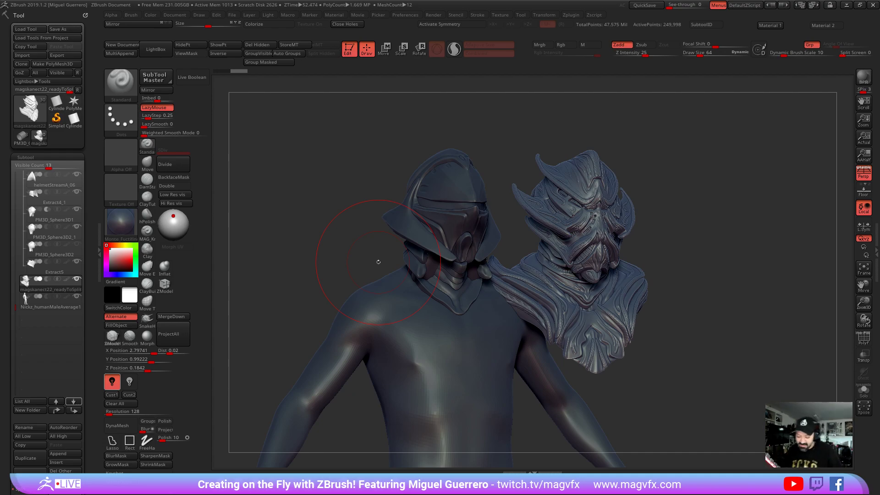
{"action": "mouse_move", "coordinate": [305, 253]}
{"action": "right_mouse_down"}
{"action": "mouse_move", "coordinate": [316, 228]}
{"action": "mouse_move", "coordinate": [343, 252]}
{"action": "mouse_move", "coordinate": [327, 251]}
{"action": "mouse_move", "coordinate": [346, 261]}
{"action": "mouse_move", "coordinate": [323, 261]}
{"action": "mouse_move", "coordinate": [374, 268]}
{"action": "mouse_move", "coordinate": [354, 269]}
{"action": "mouse_move", "coordinate": [359, 274]}
{"action": "mouse_move", "coordinate": [324, 246]}
{"action": "right_mouse_up"}
{"action": "key", "text": "ctrl"}
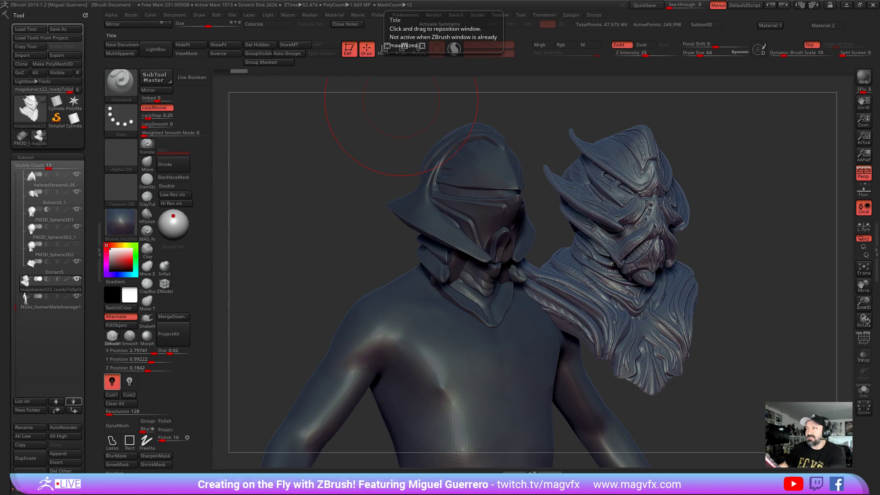
Examine the medieval helmet reference photos in Photos and return to ZBrush
{"action": "left_click_drag", "start_coordinate": [596, 1], "coordinate": [527, 50]}
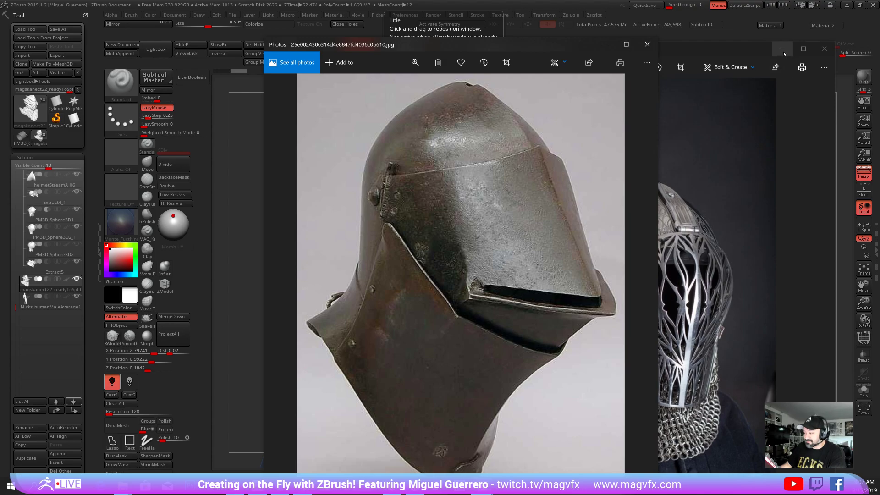
{"action": "left_click", "coordinate": [783, 50]}
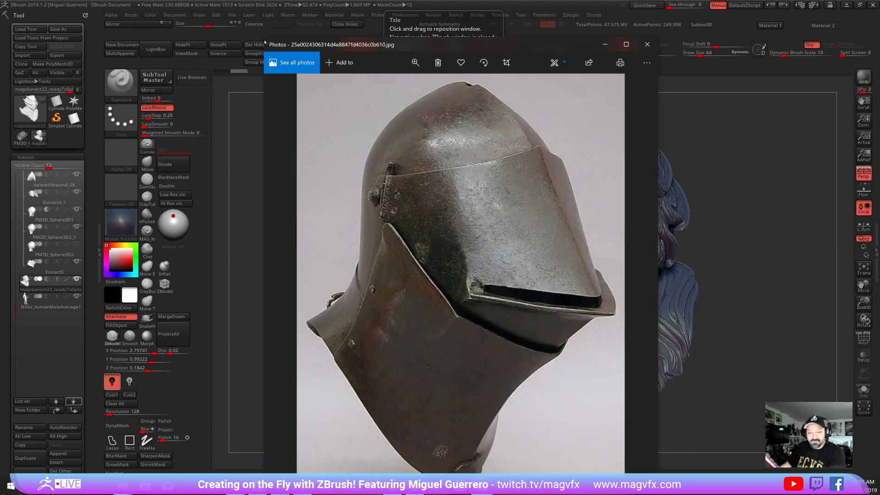
{"action": "left_click_drag", "start_coordinate": [264, 39], "coordinate": [311, 126]}
{"action": "left_click_drag", "start_coordinate": [395, 132], "coordinate": [564, 56]}
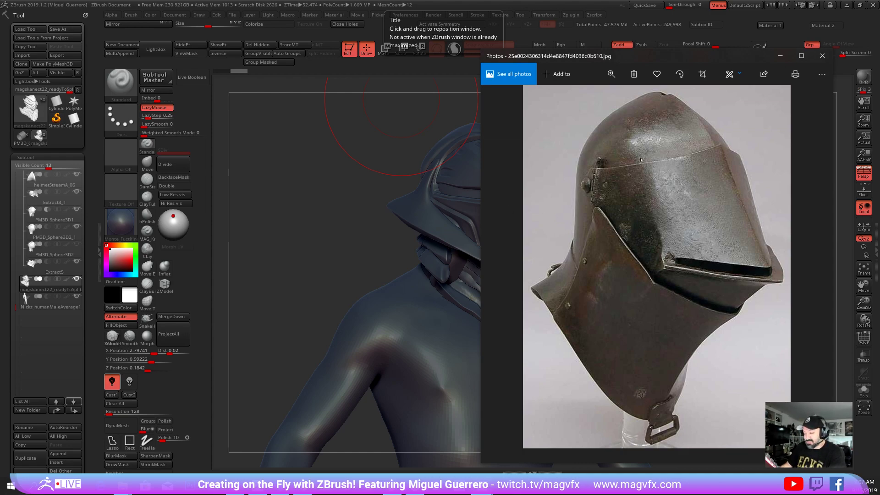
{"action": "left_click", "coordinate": [779, 55]}
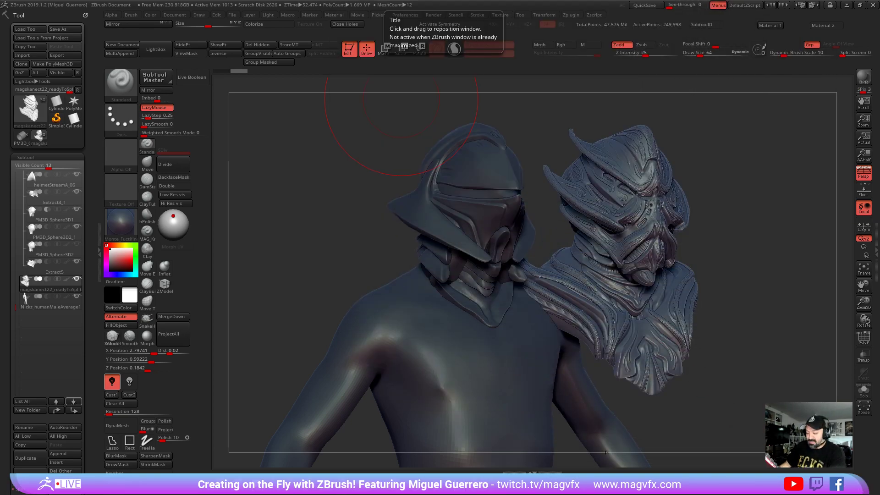
Show the hidden helmet ornament subtools, including helmetStreamA_05B05Clean02 and Extract3, and compare the helmet with the ornate bust
{"action": "left_click_drag", "start_coordinate": [764, 247], "coordinate": [705, 255], "text": "shift"}
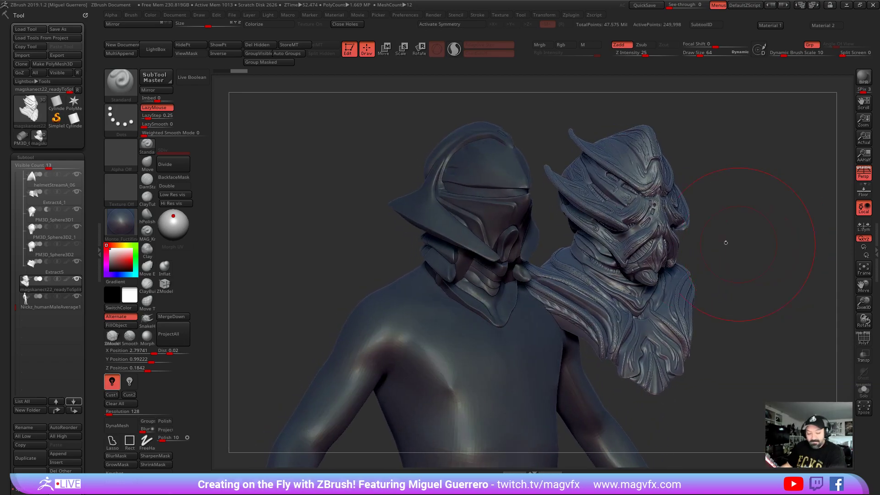
{"action": "left_click_drag", "start_coordinate": [19, 289], "coordinate": [7, 205]}
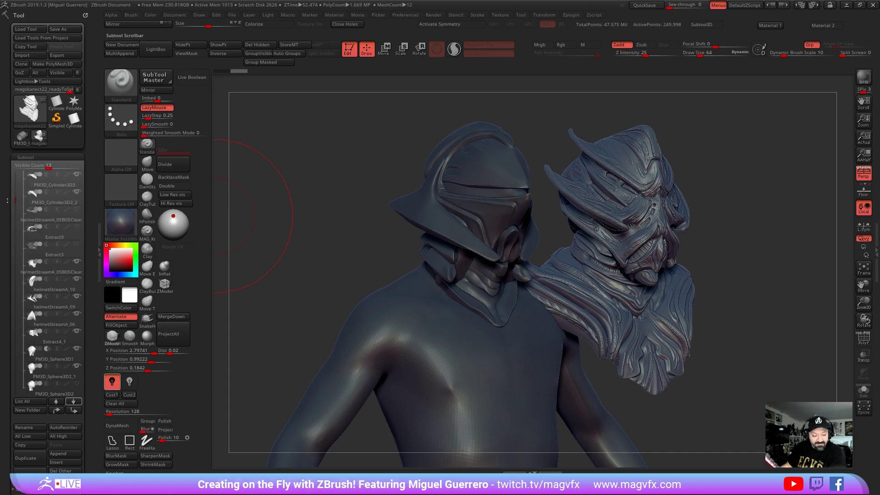
{"action": "mouse_move", "coordinate": [78, 211]}
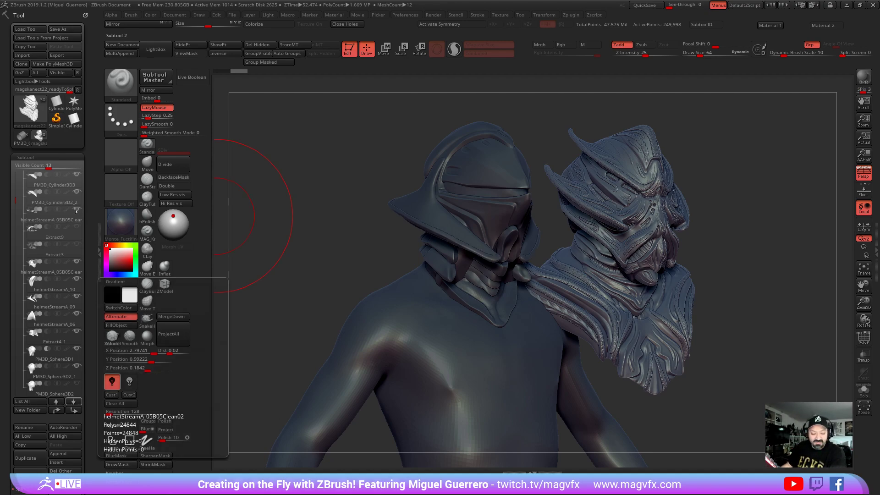
{"action": "left_click", "coordinate": [77, 245]}
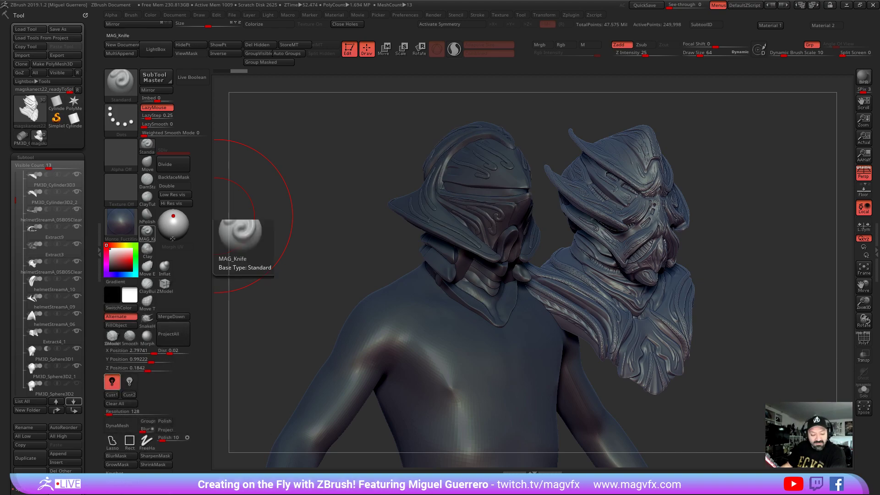
{"action": "mouse_move", "coordinate": [270, 216]}
{"action": "left_mouse_down"}
{"action": "mouse_move", "coordinate": [286, 222]}
{"action": "mouse_move", "coordinate": [260, 222]}
{"action": "left_mouse_up"}
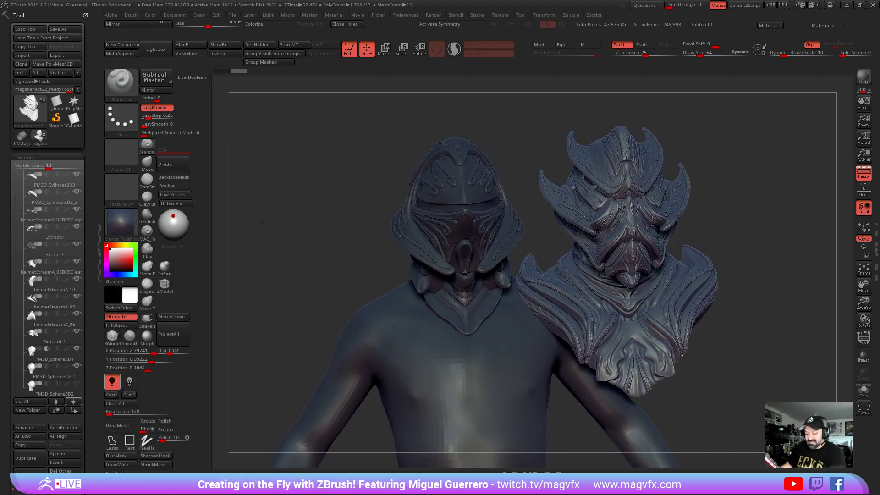
{"action": "left_click_drag", "start_coordinate": [317, 222], "coordinate": [354, 258]}
{"action": "right_click_drag", "start_coordinate": [354, 259], "coordinate": [361, 259], "text": "ctrl"}
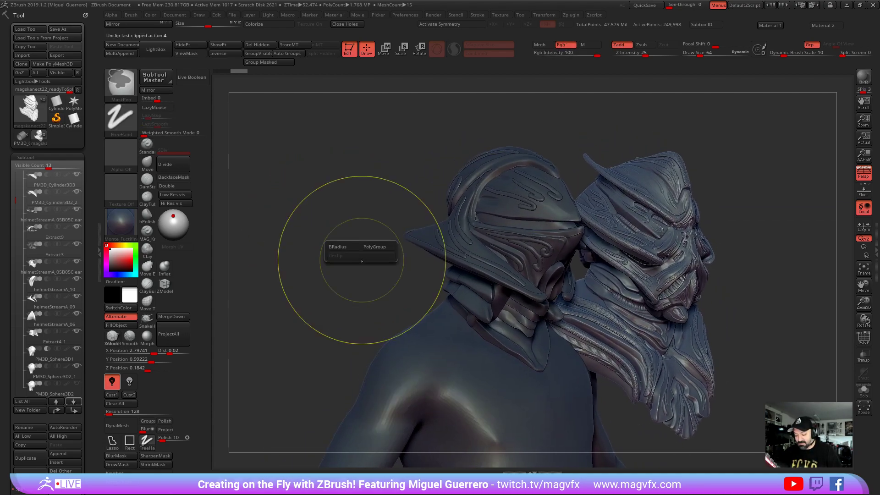
{"action": "left_click_drag", "start_coordinate": [331, 230], "coordinate": [460, 287]}
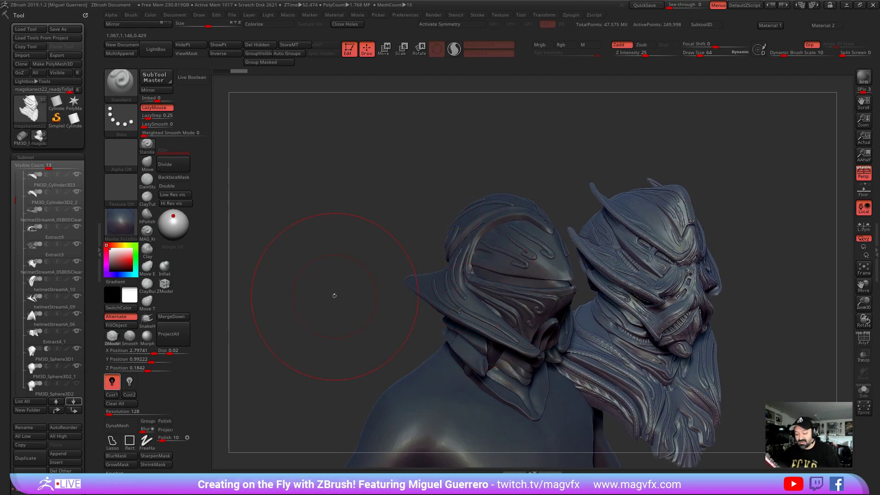
Compare the ornamented helmet with the ornate bust from several angles, making the Extract9 ornament the active subtool
{"action": "left_click_drag", "start_coordinate": [334, 296], "coordinate": [344, 278]}
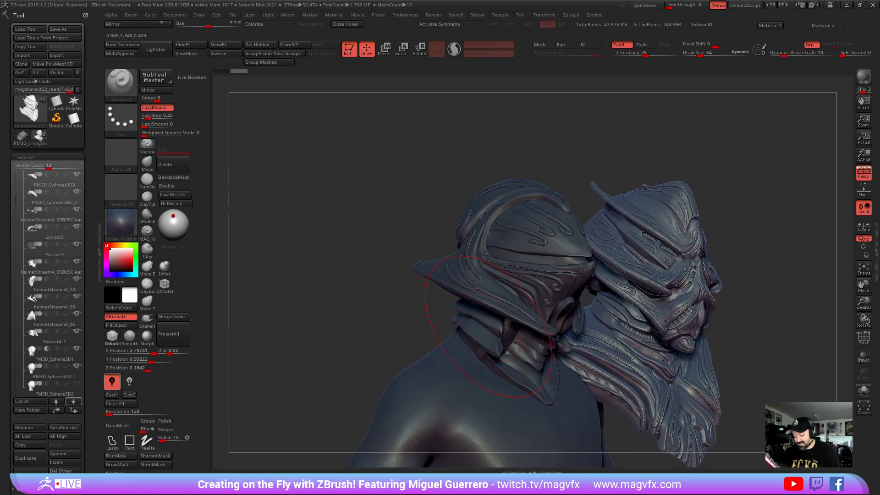
{"action": "mouse_move", "coordinate": [325, 284]}
{"action": "left_mouse_down"}
{"action": "mouse_move", "coordinate": [348, 286]}
{"action": "mouse_move", "coordinate": [323, 282]}
{"action": "left_mouse_up"}
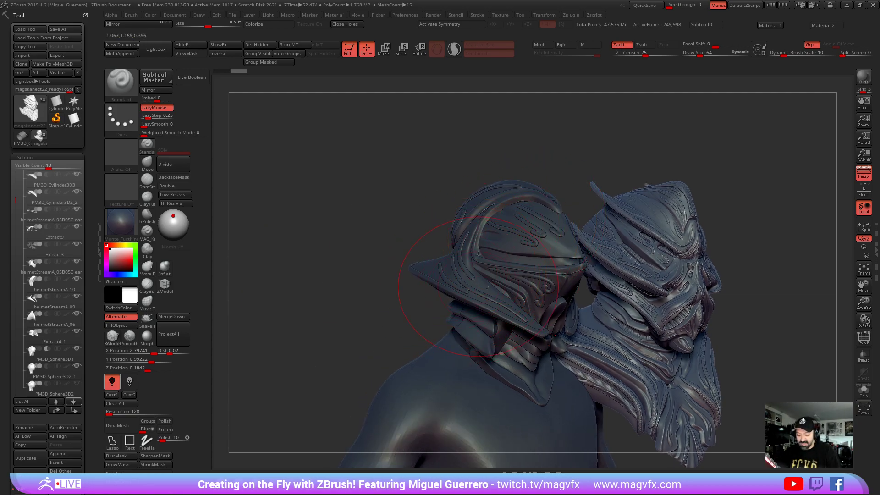
{"action": "left_click_drag", "start_coordinate": [369, 270], "coordinate": [527, 252]}
{"action": "left_click_drag", "start_coordinate": [461, 249], "coordinate": [357, 230]}
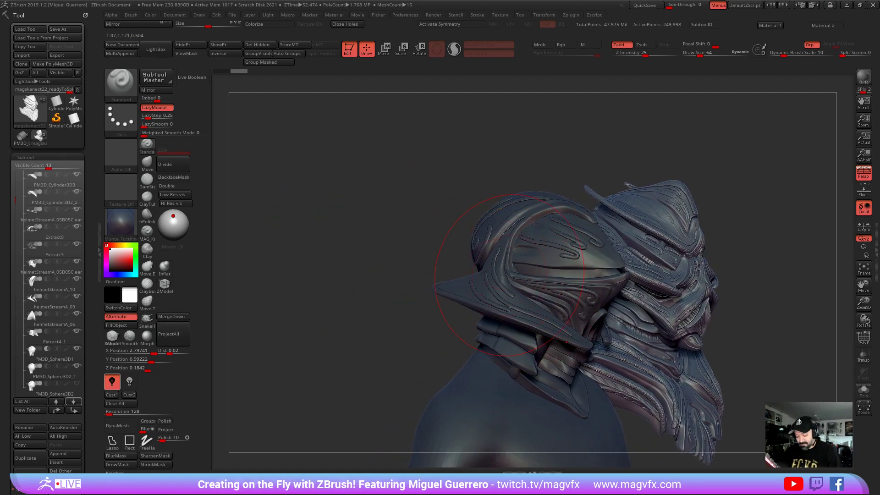
{"action": "left_click", "coordinate": [508, 275], "text": "alt"}
{"action": "left_click_drag", "start_coordinate": [398, 296], "coordinate": [372, 279]}
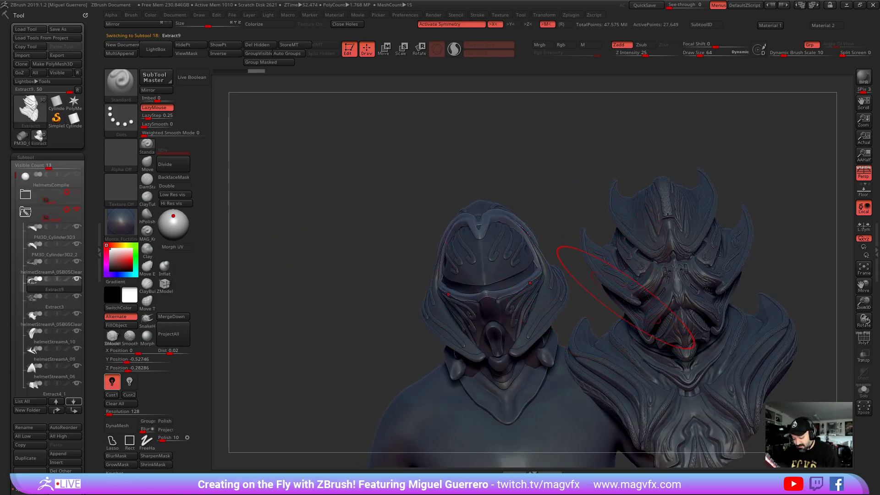
{"action": "left_click_drag", "start_coordinate": [247, 268], "coordinate": [320, 280]}
Inspect the Extract3 ornament up close with Extract9 hidden, and make PM3D_Cylinder3D2_2 the active subtool
{"action": "left_click", "coordinate": [41, 305]}
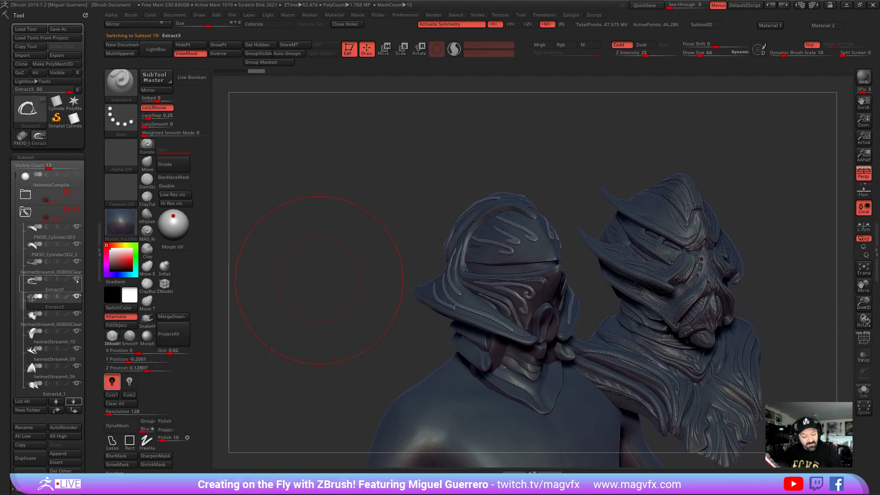
{"action": "left_click_drag", "start_coordinate": [291, 284], "coordinate": [331, 297]}
{"action": "right_click_drag", "start_coordinate": [330, 295], "coordinate": [394, 298], "text": "ctrl"}
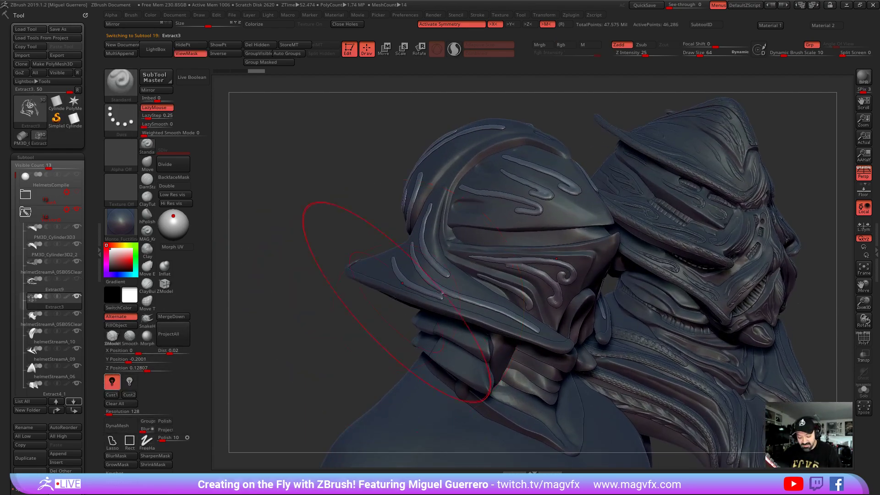
{"action": "left_click", "coordinate": [395, 296], "text": "alt"}
{"action": "left_click", "coordinate": [52, 248]}
{"action": "left_click_drag", "start_coordinate": [293, 250], "coordinate": [372, 274]}
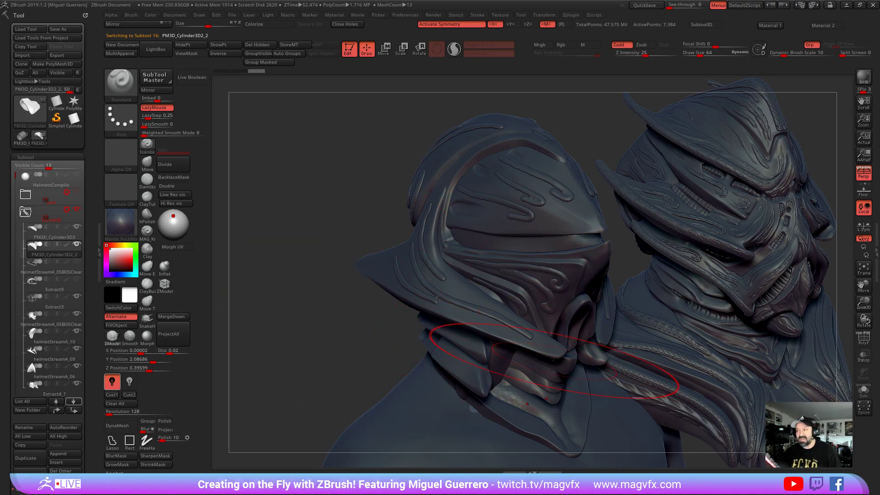
{"action": "left_click_drag", "start_coordinate": [328, 315], "coordinate": [363, 291]}
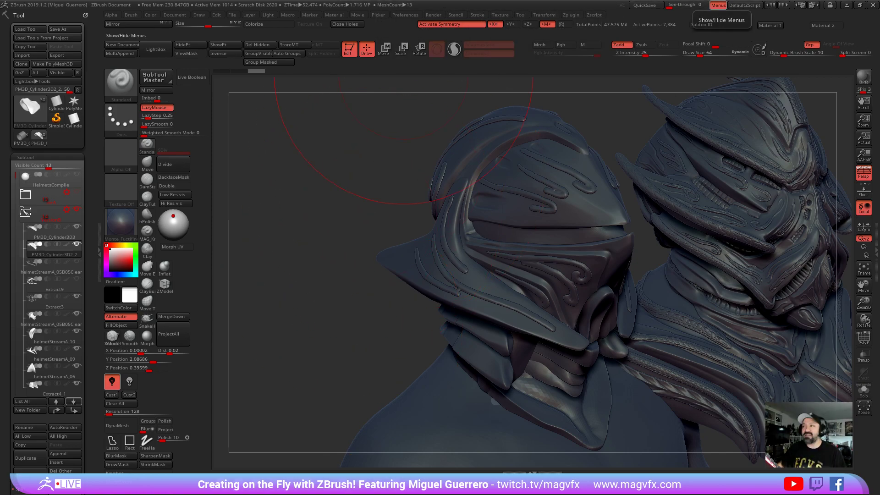
Switch to the textured helmet project in Substance Painter and place its reduced window over ZBrush
{"action": "mouse_move", "coordinate": [718, 0]}
{"action": "left_mouse_down"}
{"action": "mouse_move", "coordinate": [530, 0]}
{"action": "mouse_move", "coordinate": [340, 184]}
{"action": "left_mouse_up"}
{"action": "left_click_drag", "start_coordinate": [378, 141], "coordinate": [511, 111]}
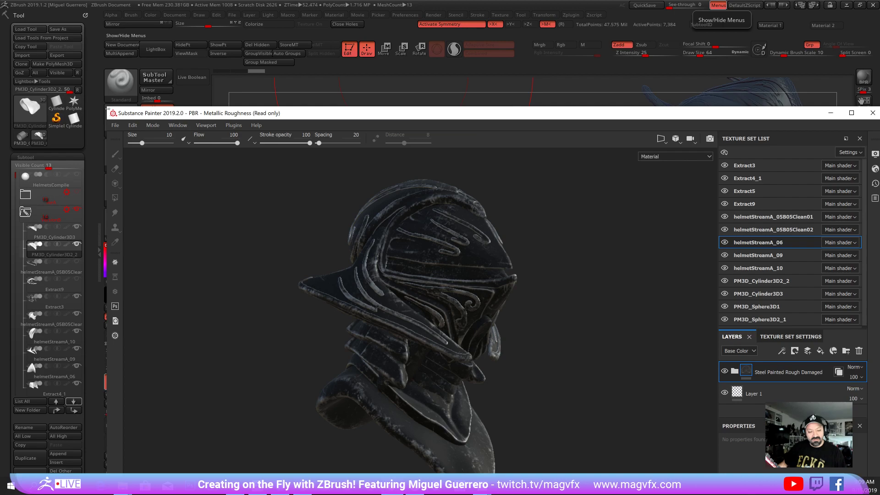
{"action": "mouse_move", "coordinate": [109, 109]}
{"action": "left_mouse_down"}
{"action": "mouse_move", "coordinate": [508, 260]}
{"action": "mouse_move", "coordinate": [545, 261]}
{"action": "mouse_move", "coordinate": [385, 164]}
{"action": "mouse_move", "coordinate": [103, 43]}
{"action": "left_mouse_up"}
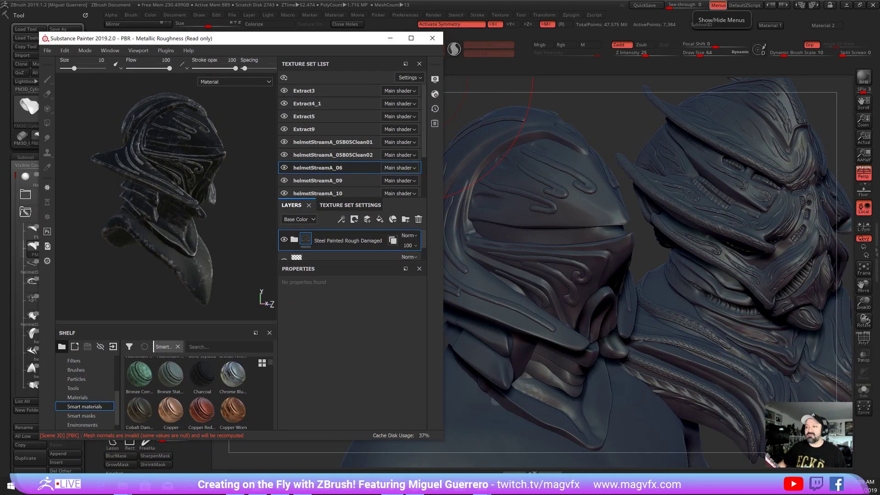
Bring up testRender01.jpg in Photos and move and resize its window to sit beside the Substance Painter helmet
{"action": "left_click", "coordinate": [482, 485]}
{"action": "double_click", "coordinate": [131, 20]}
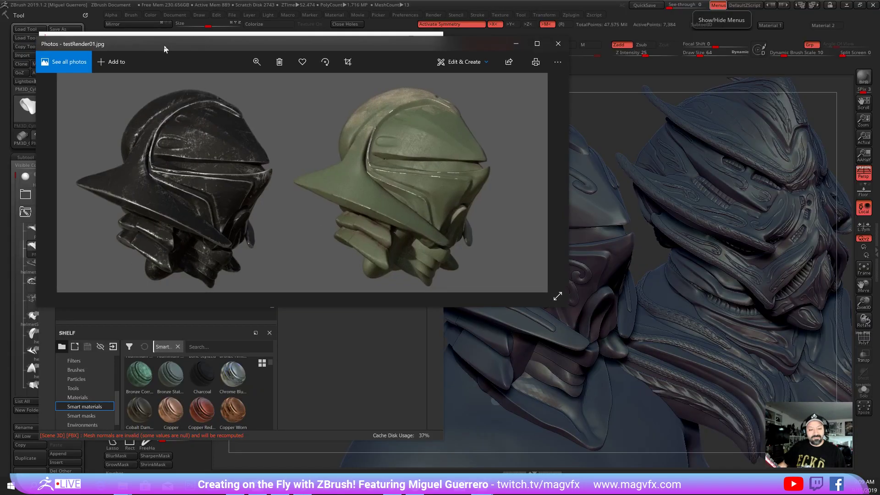
{"action": "left_click_drag", "start_coordinate": [215, 24], "coordinate": [388, 27]}
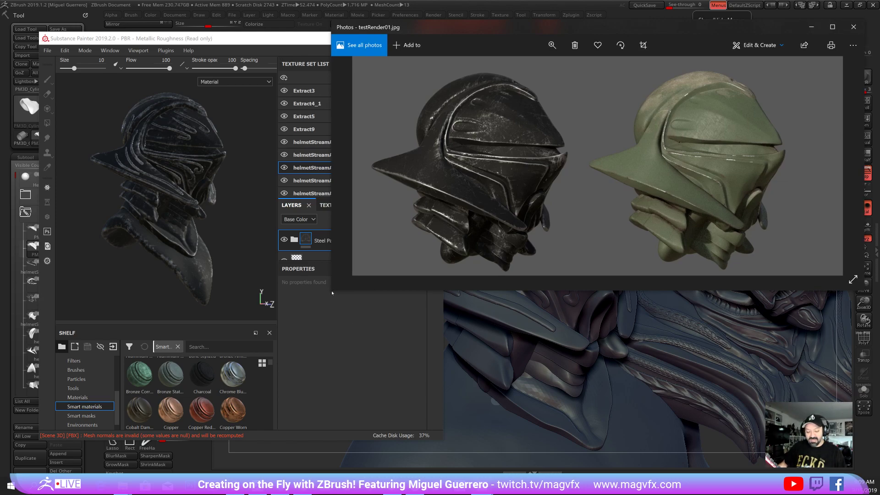
{"action": "left_click_drag", "start_coordinate": [330, 291], "coordinate": [441, 451]}
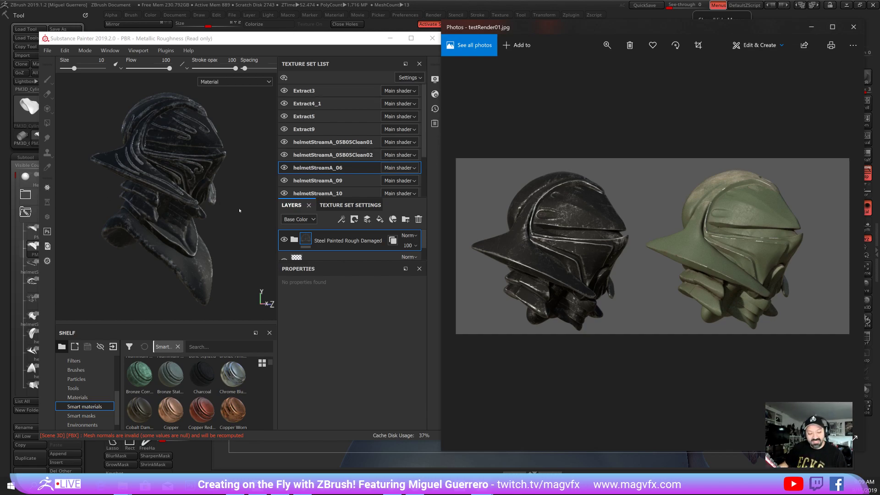
Examine the textured helmet in Substance Painter from other angles for comparison with the test render
{"action": "left_click", "coordinate": [257, 209]}
{"action": "mouse_move", "coordinate": [234, 201]}
{"action": "left_mouse_down", "text": "alt"}
{"action": "mouse_move", "coordinate": [275, 198]}
{"action": "mouse_move", "coordinate": [133, 198]}
{"action": "mouse_move", "coordinate": [124, 174]}
{"action": "mouse_move", "coordinate": [126, 198]}
{"action": "mouse_move", "coordinate": [146, 185]}
{"action": "left_mouse_up", "text": "alt"}
{"action": "mouse_move", "coordinate": [146, 186]}
{"action": "middle_mouse_down", "text": "alt"}
{"action": "mouse_move", "coordinate": [164, 172]}
{"action": "mouse_move", "coordinate": [212, 176]}
{"action": "middle_mouse_up", "text": "alt"}
{"action": "mouse_move", "coordinate": [213, 176]}
{"action": "left_mouse_down", "text": "alt"}
{"action": "mouse_move", "coordinate": [194, 187]}
{"action": "mouse_move", "coordinate": [206, 183]}
{"action": "left_mouse_up", "text": "alt"}
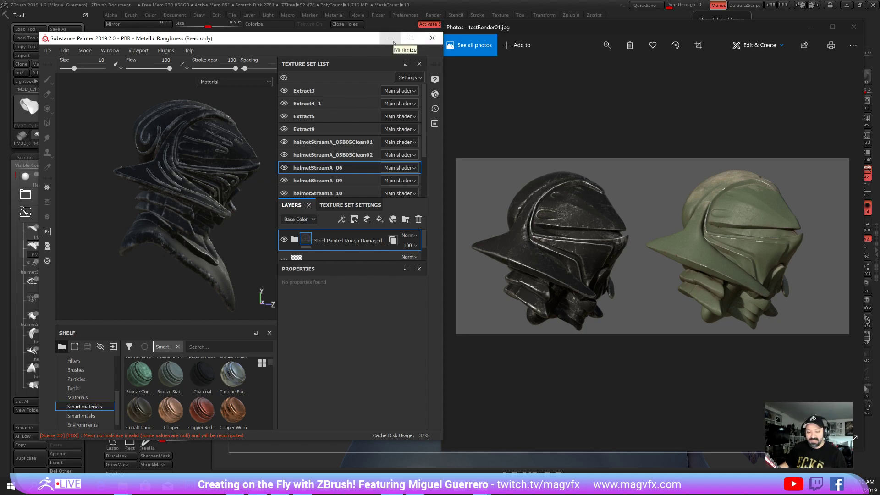
Close Substance Painter without saving and minimize the test render in Photos to return to ZBrush
{"action": "left_click", "coordinate": [427, 39]}
{"action": "left_click", "coordinate": [218, 268]}
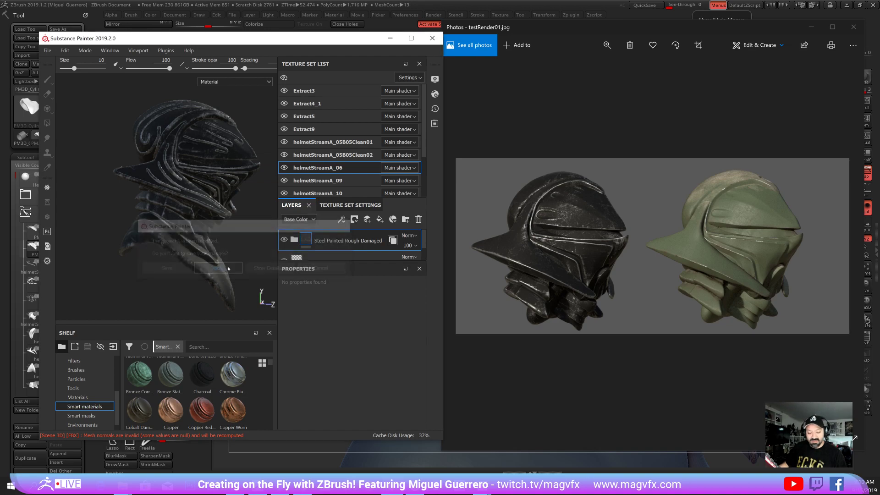
{"action": "left_click", "coordinate": [809, 29]}
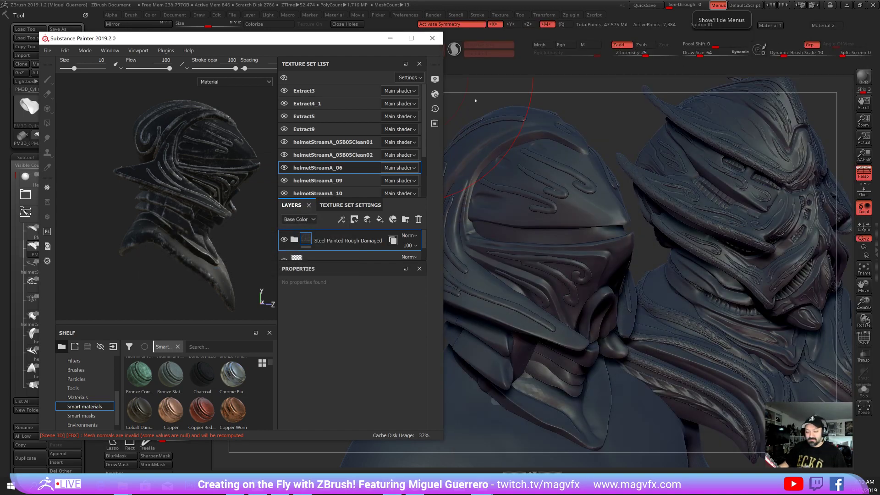
Collapse and hide the ornamented helmet's folder, show the folder of the sphere-studded helmet, and view that version from several angles
{"action": "mouse_move", "coordinate": [309, 208]}
{"action": "left_mouse_down"}
{"action": "mouse_move", "coordinate": [359, 227]}
{"action": "mouse_move", "coordinate": [306, 249]}
{"action": "mouse_move", "coordinate": [296, 229]}
{"action": "mouse_move", "coordinate": [306, 258]}
{"action": "left_mouse_up"}
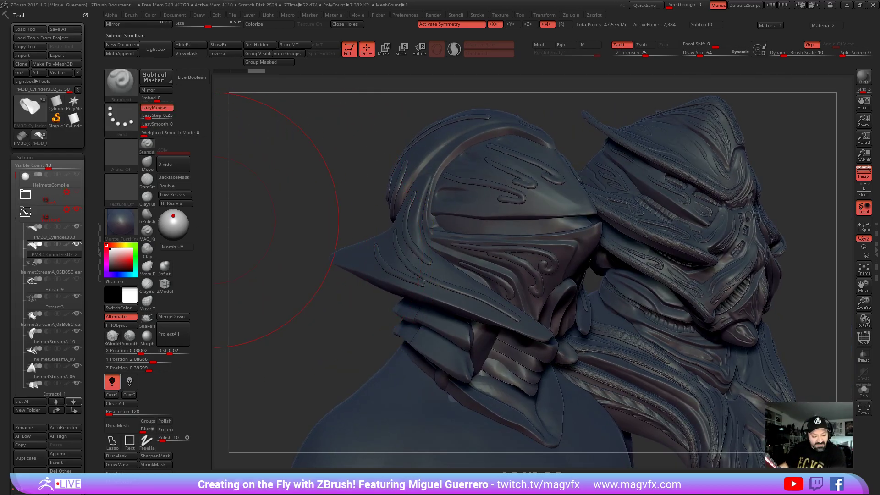
{"action": "left_click", "coordinate": [26, 212]}
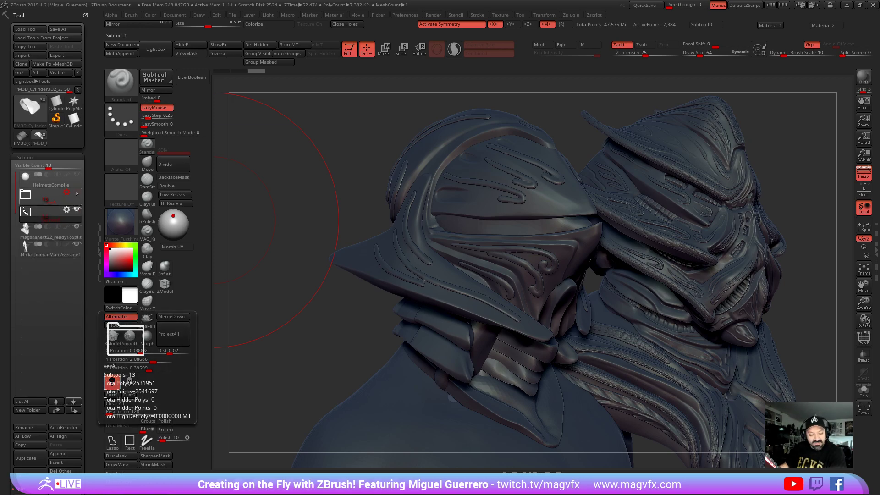
{"action": "left_click", "coordinate": [125, 338]}
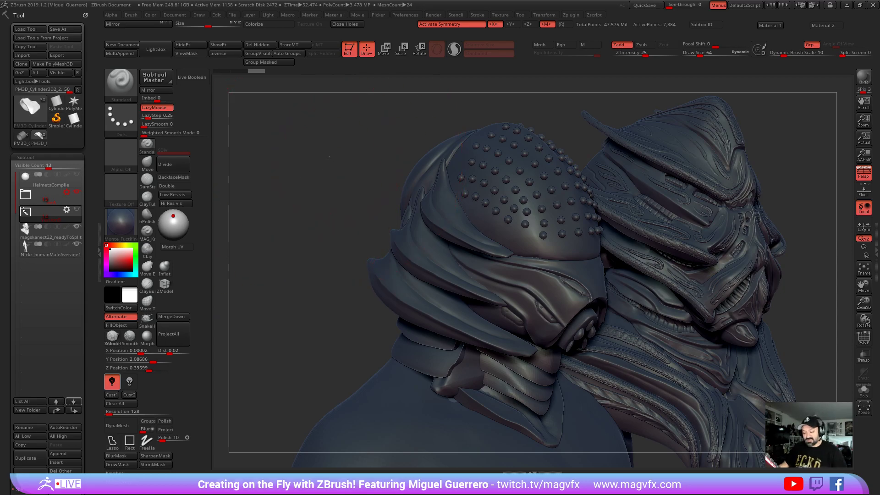
{"action": "left_click_drag", "start_coordinate": [330, 157], "coordinate": [316, 157], "text": "shift"}
{"action": "mouse_move", "coordinate": [337, 280]}
{"action": "left_mouse_down"}
{"action": "mouse_move", "coordinate": [353, 259]}
{"action": "mouse_move", "coordinate": [330, 266]}
{"action": "mouse_move", "coordinate": [326, 248]}
{"action": "mouse_move", "coordinate": [325, 278]}
{"action": "mouse_move", "coordinate": [281, 236]}
{"action": "mouse_move", "coordinate": [373, 267]}
{"action": "mouse_move", "coordinate": [325, 275]}
{"action": "mouse_move", "coordinate": [320, 261]}
{"action": "mouse_move", "coordinate": [399, 272]}
{"action": "mouse_move", "coordinate": [627, 277]}
{"action": "left_mouse_up"}
{"action": "left_click_drag", "start_coordinate": [378, 169], "coordinate": [336, 173]}
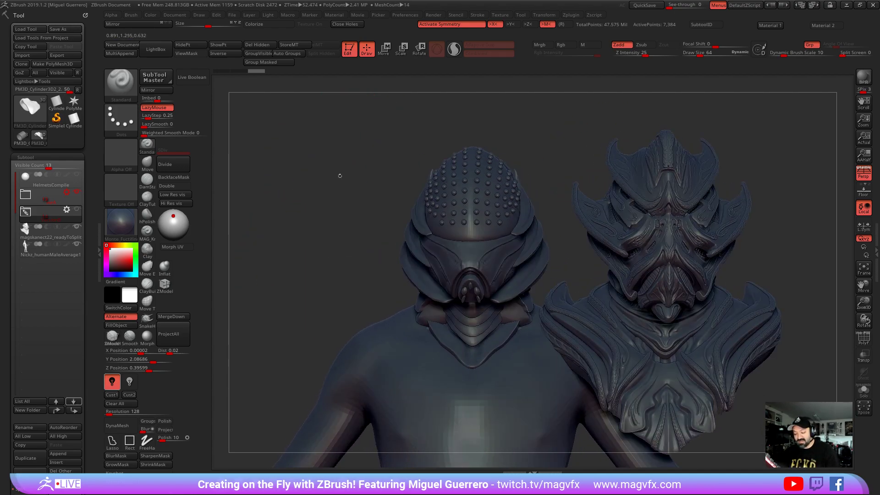
{"action": "left_click_drag", "start_coordinate": [359, 222], "coordinate": [398, 250]}
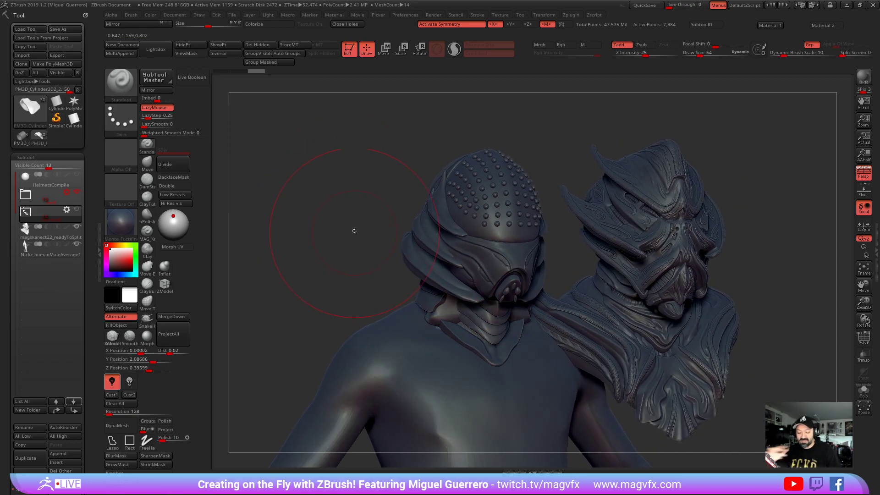
Turn on Live Boolean to cut the spheres out of the helmet dome and examine the perforated helmet beside the bust
{"action": "left_click", "coordinate": [192, 79]}
{"action": "left_click_drag", "start_coordinate": [314, 249], "coordinate": [503, 205]}
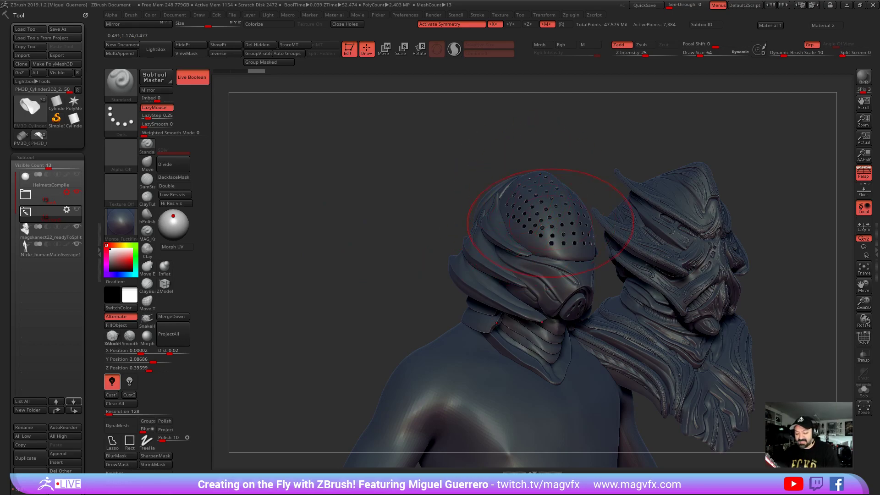
{"action": "left_click_drag", "start_coordinate": [338, 246], "coordinate": [352, 246]}
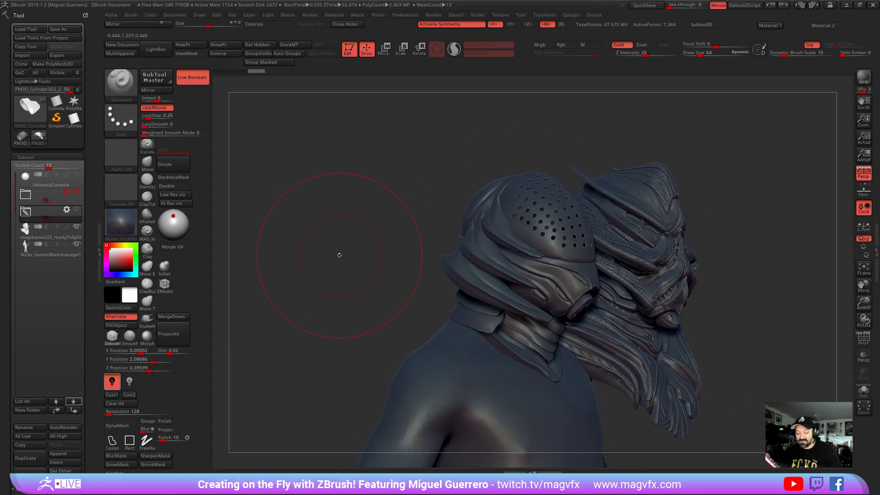
{"action": "left_click_drag", "start_coordinate": [356, 257], "coordinate": [338, 258]}
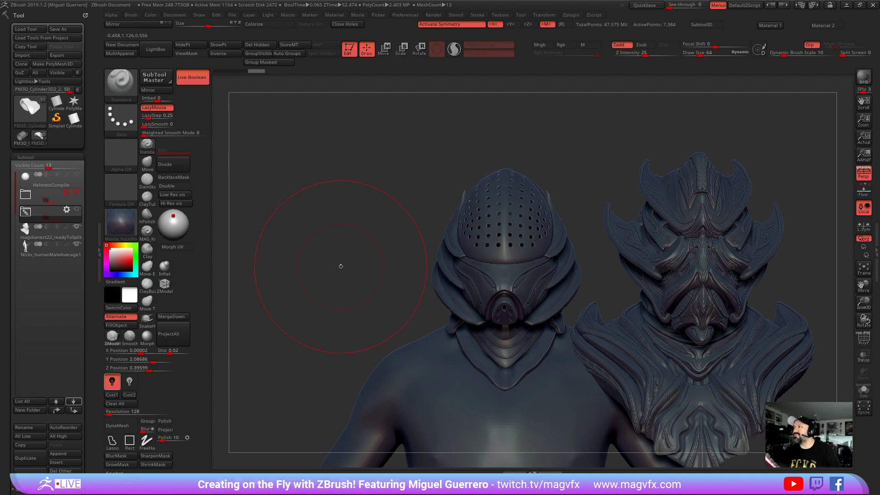
{"action": "left_click_drag", "start_coordinate": [339, 264], "coordinate": [333, 265]}
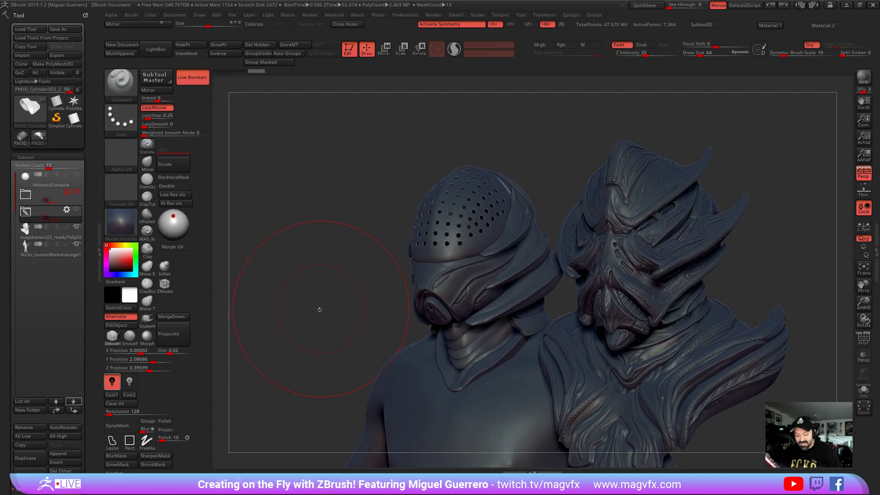
{"action": "left_click_drag", "start_coordinate": [322, 311], "coordinate": [398, 250]}
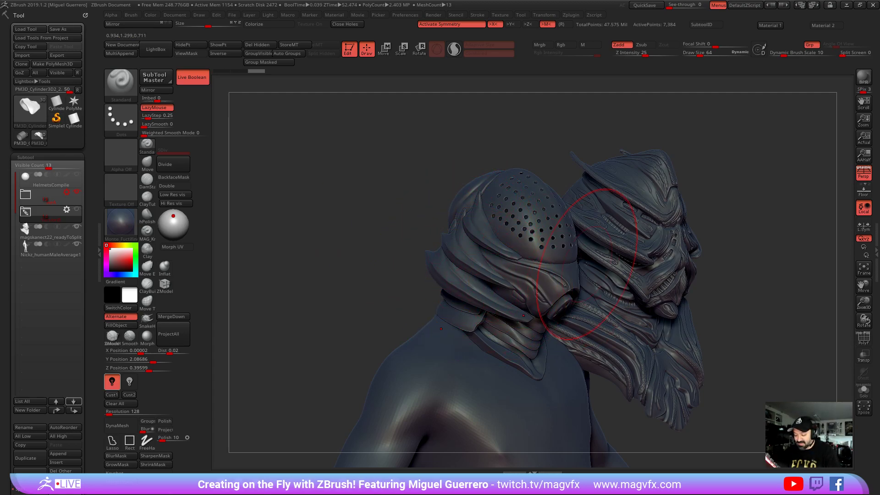
{"action": "left_click_drag", "start_coordinate": [464, 277], "coordinate": [365, 232]}
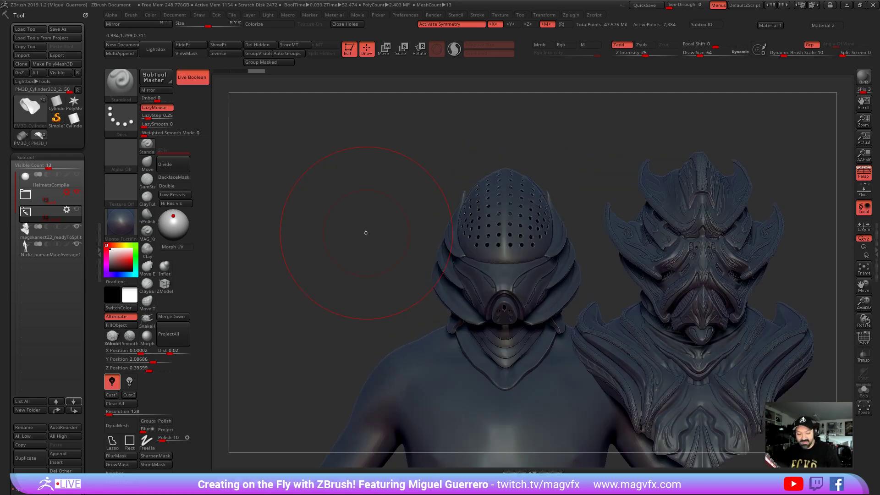
Hide the perforated helmet's folder, show the ornamented helmet's folder again, and view its raised ornament up close
{"action": "left_click", "coordinate": [70, 214]}
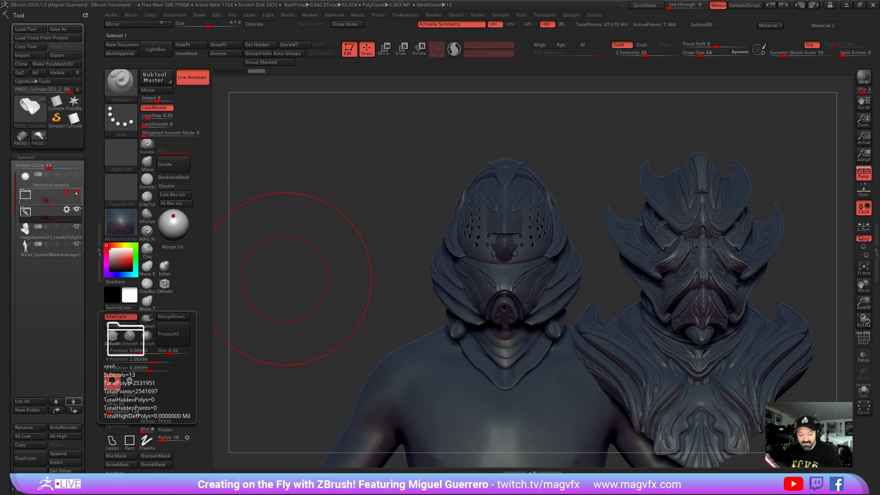
{"action": "left_click", "coordinate": [77, 210]}
{"action": "left_click_drag", "start_coordinate": [338, 303], "coordinate": [360, 293]}
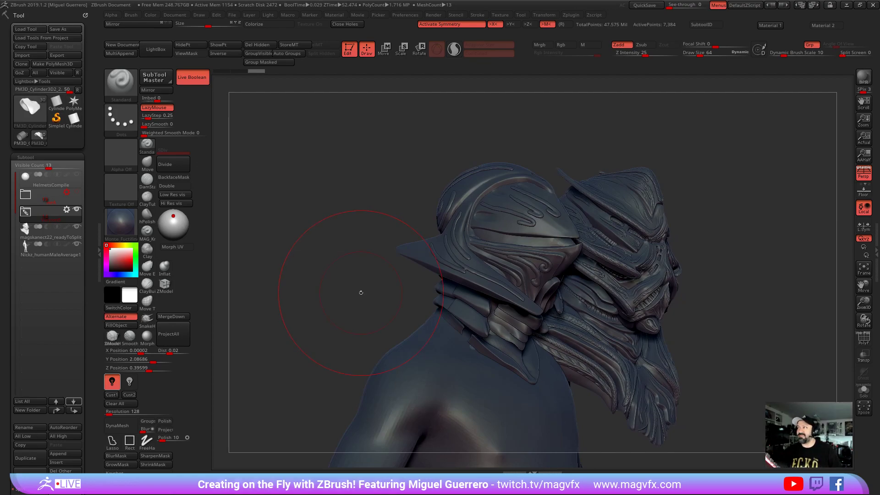
{"action": "mouse_move", "coordinate": [347, 288]}
{"action": "left_mouse_down"}
{"action": "mouse_move", "coordinate": [351, 274]}
{"action": "mouse_move", "coordinate": [310, 187]}
{"action": "left_mouse_up"}
{"action": "left_click_drag", "start_coordinate": [337, 289], "coordinate": [520, 265]}
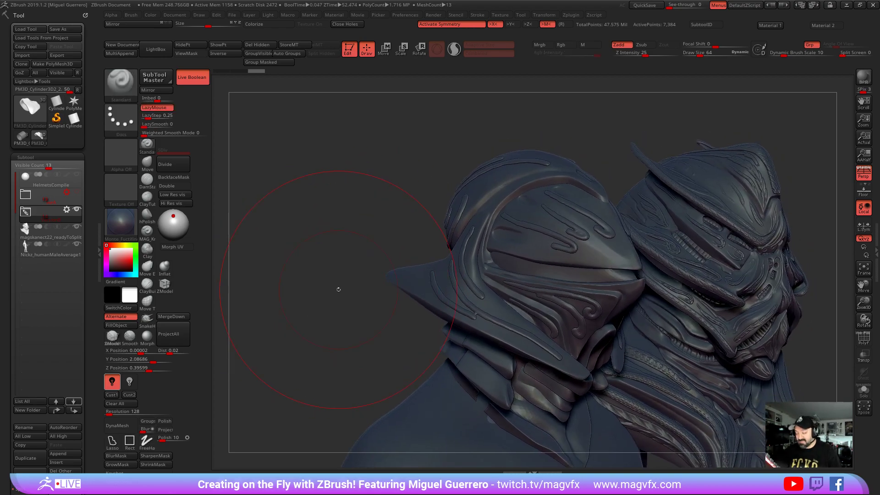
{"action": "left_click_drag", "start_coordinate": [333, 223], "coordinate": [298, 259]}
Make the Extract3 ornament the active subtool and turn on Polyframe to show the mesh of its strips up close
{"action": "left_click", "coordinate": [506, 262], "text": "alt"}
{"action": "left_click_drag", "start_coordinate": [353, 235], "coordinate": [352, 250]}
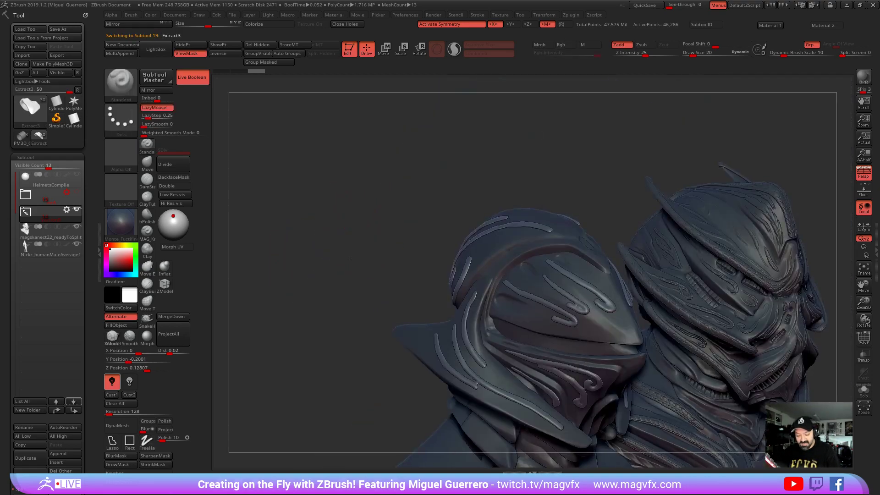
{"action": "right_click_drag", "start_coordinate": [352, 249], "coordinate": [347, 300], "text": "alt"}
{"action": "mouse_move", "coordinate": [451, 328]}
{"action": "right_mouse_down", "text": "ctrl"}
{"action": "mouse_move", "coordinate": [513, 320]}
{"action": "mouse_move", "coordinate": [493, 226]}
{"action": "right_mouse_up", "text": "ctrl"}
{"action": "left_click", "coordinate": [863, 339]}
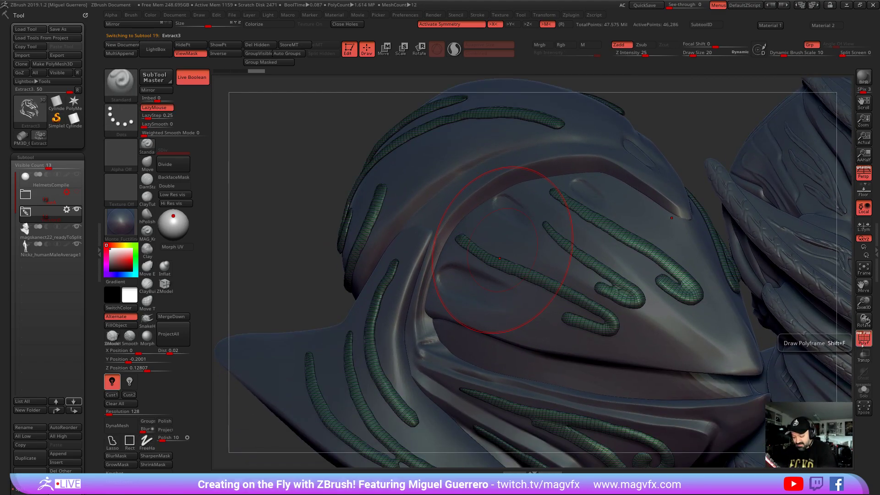
Toggle Live Boolean to compare the display of the ornament strips, leave it off, and inspect their wireframe closely
{"action": "left_click", "coordinate": [190, 77]}
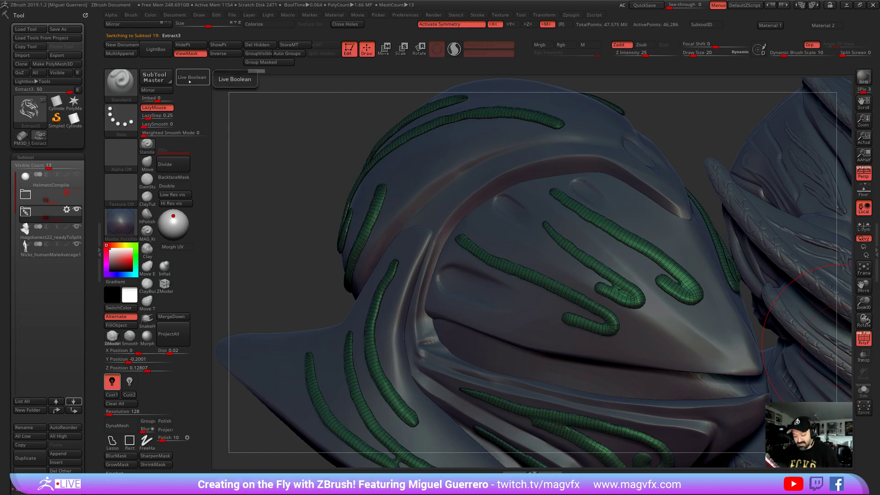
{"action": "left_click", "coordinate": [186, 81]}
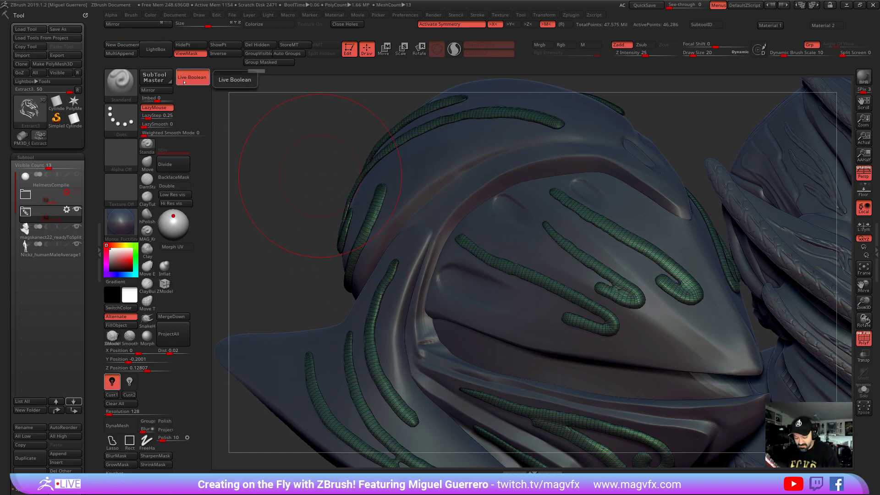
{"action": "left_click", "coordinate": [183, 82]}
{"action": "right_click_drag", "start_coordinate": [479, 286], "coordinate": [448, 227], "text": "ctrl"}
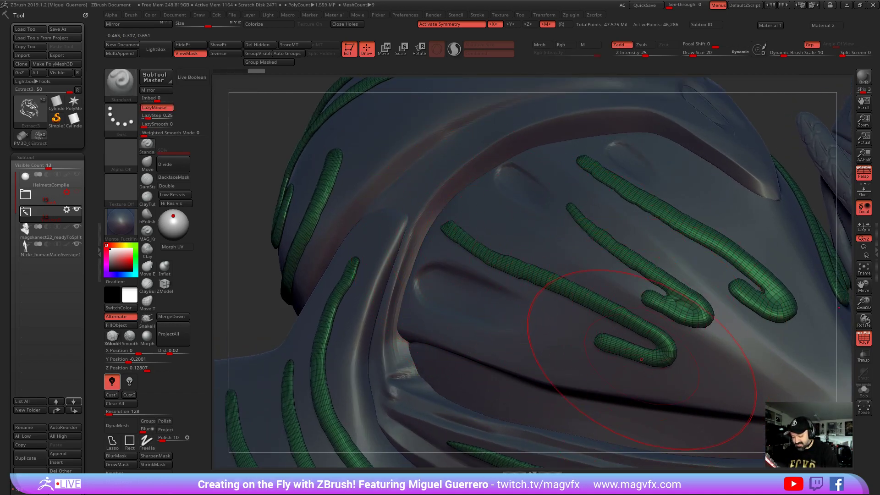
Make the helmet's visor piece, helmetStreamA_06, the active subtool
{"action": "right_click_drag", "start_coordinate": [568, 266], "coordinate": [541, 306], "text": "ctrl"}
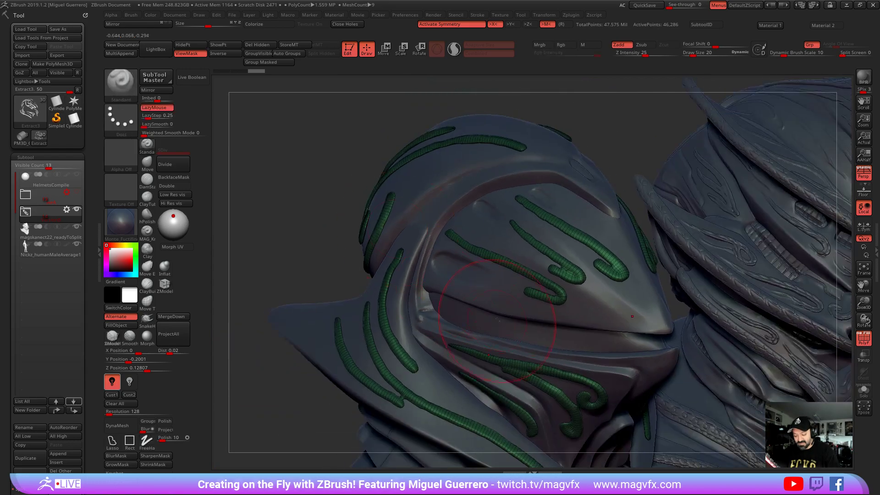
{"action": "left_click", "coordinate": [486, 287], "text": "alt"}
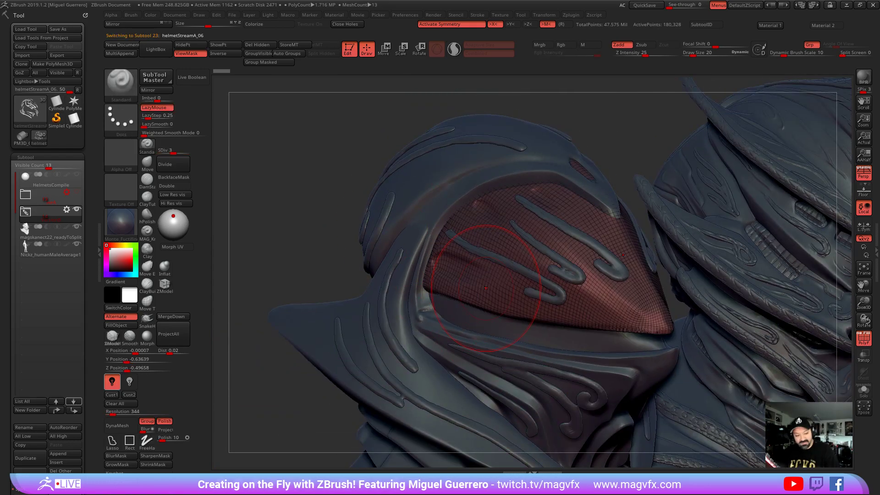
{"action": "left_click_drag", "start_coordinate": [86, 326], "coordinate": [87, 279]}
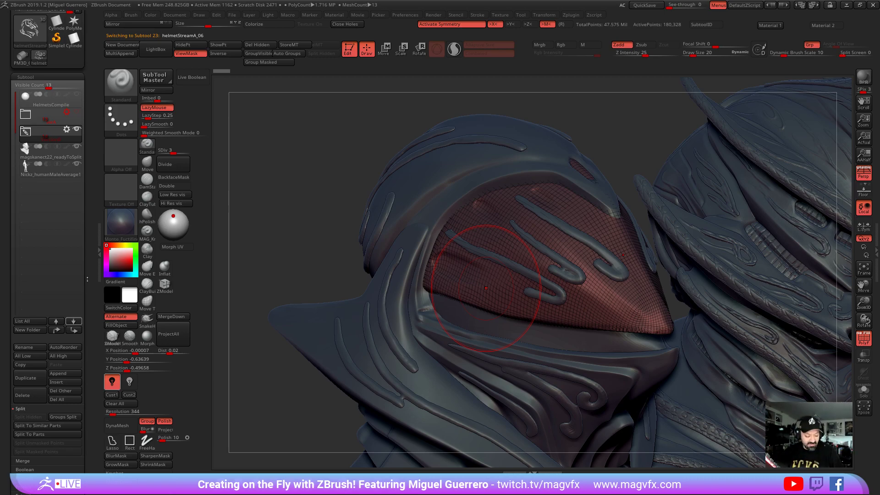
{"action": "left_click_drag", "start_coordinate": [87, 279], "coordinate": [87, 211]}
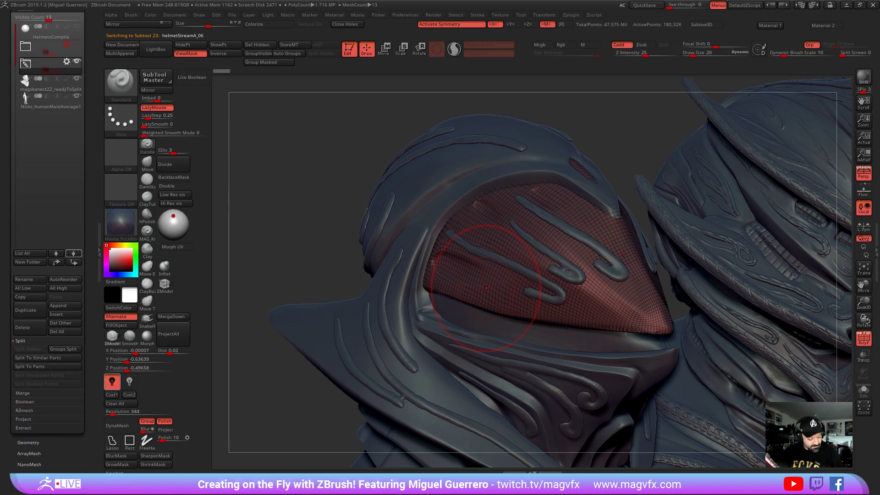
{"action": "scroll", "coordinate": [91, 189], "scroll_direction": "up", "scroll_amount": 5}
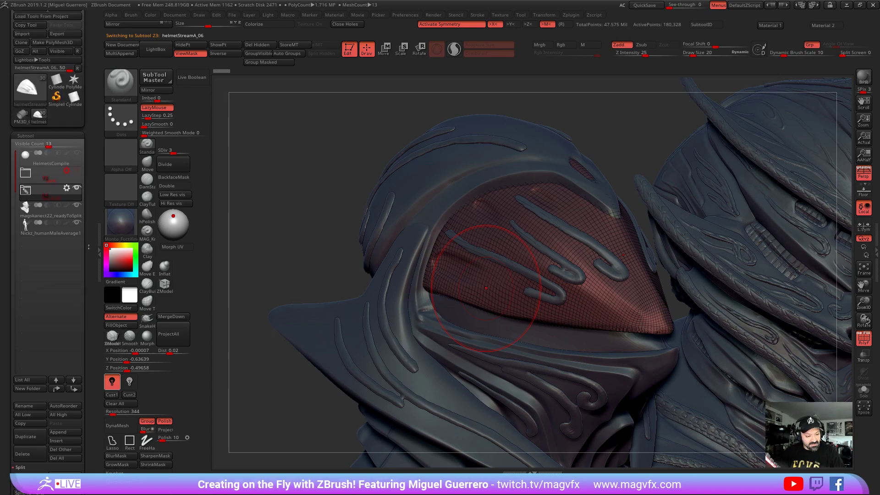
Expand the helmet's subtool folder, hide its extracted ornament subtools, and turn off Polyframe to show the bare helmet
{"action": "mouse_move", "coordinate": [50, 232]}
{"action": "left_click", "coordinate": [25, 211]}
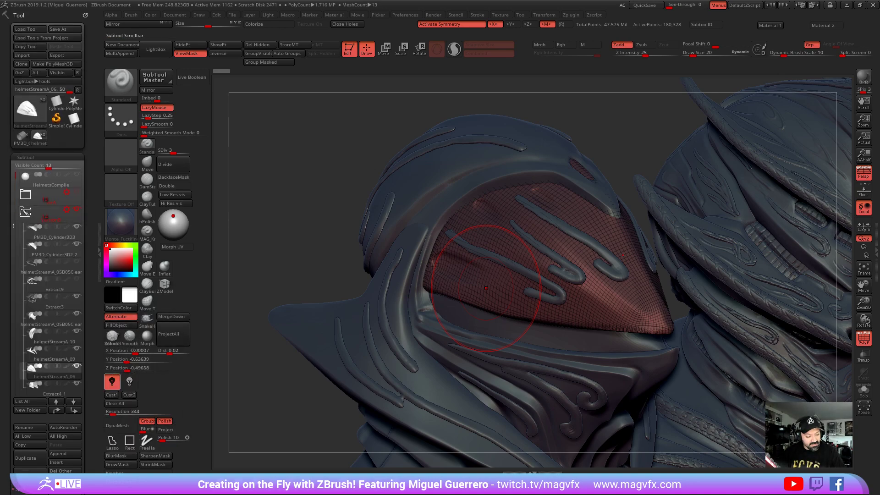
{"action": "left_click", "coordinate": [76, 297]}
{"action": "mouse_move", "coordinate": [272, 271]}
{"action": "left_mouse_down"}
{"action": "mouse_move", "coordinate": [301, 235]}
{"action": "mouse_move", "coordinate": [304, 249]}
{"action": "mouse_move", "coordinate": [308, 228]}
{"action": "mouse_move", "coordinate": [292, 219]}
{"action": "left_mouse_up"}
{"action": "key", "text": "shift+f"}
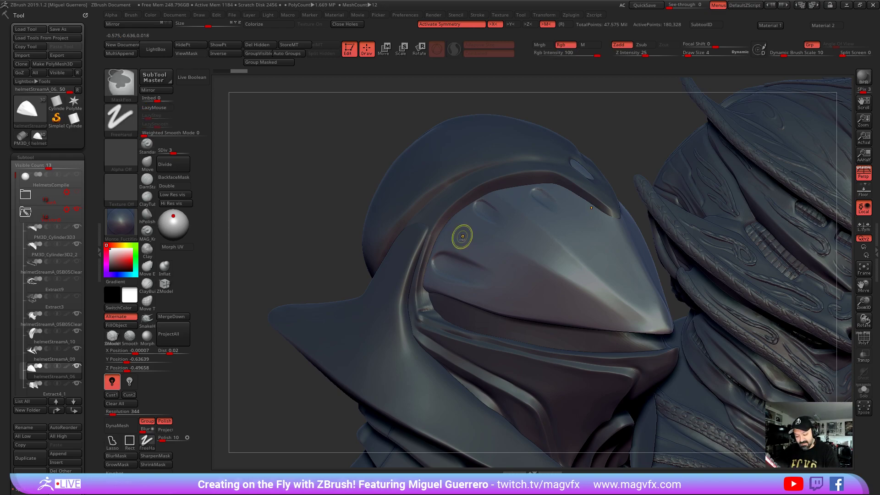
Paint a hook-shaped mask stroke with MaskPen across the lower side of the visor, toggling mask visibility to check it
{"action": "mouse_move", "coordinate": [455, 232]}
{"action": "left_mouse_down", "text": "ctrl"}
{"action": "mouse_move", "coordinate": [566, 306]}
{"action": "mouse_move", "coordinate": [507, 289]}
{"action": "left_mouse_up", "text": "ctrl"}
{"action": "left_click_drag", "start_coordinate": [315, 183], "coordinate": [503, 266]}
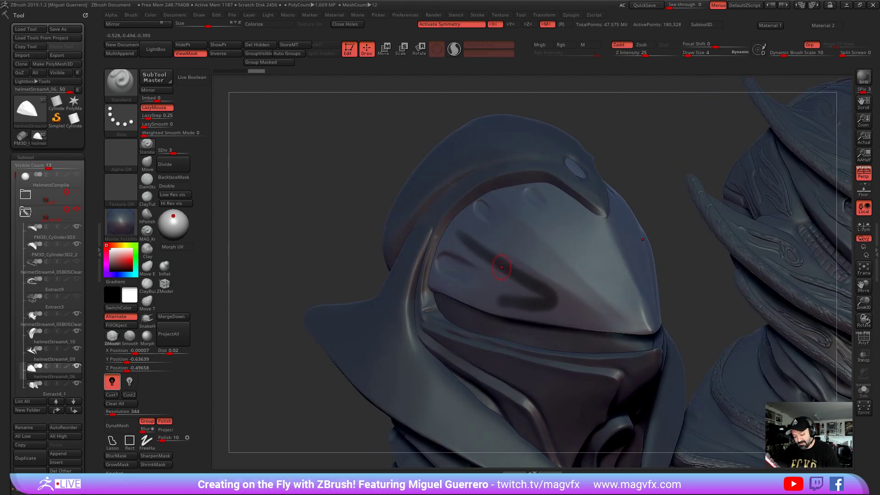
{"action": "left_click_drag", "start_coordinate": [323, 186], "coordinate": [330, 172]}
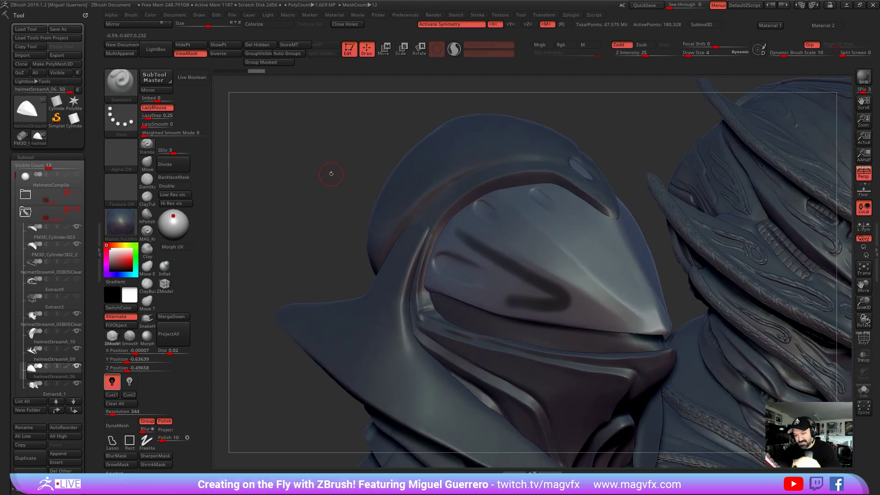
{"action": "left_click_drag", "start_coordinate": [455, 231], "coordinate": [565, 300], "text": "ctrl"}
{"action": "mouse_move", "coordinate": [296, 237]}
{"action": "left_mouse_down"}
{"action": "mouse_move", "coordinate": [224, 229]}
{"action": "mouse_move", "coordinate": [294, 223]}
{"action": "mouse_move", "coordinate": [453, 232]}
{"action": "mouse_move", "coordinate": [571, 296]}
{"action": "mouse_move", "coordinate": [555, 308]}
{"action": "mouse_move", "coordinate": [517, 284]}
{"action": "left_mouse_up"}
{"action": "key", "text": "ctrl+h"}
{"action": "key", "text": "ctrl+h"}
Undo the broad second mask stroke and repaint it as a thinner hook above the first, with Draw Size 2
{"action": "mouse_move", "coordinate": [330, 173]}
{"action": "left_mouse_down"}
{"action": "mouse_move", "coordinate": [501, 212]}
{"action": "mouse_move", "coordinate": [565, 274]}
{"action": "mouse_move", "coordinate": [528, 256]}
{"action": "left_mouse_up"}
{"action": "left_click_drag", "start_coordinate": [296, 157], "coordinate": [283, 160]}
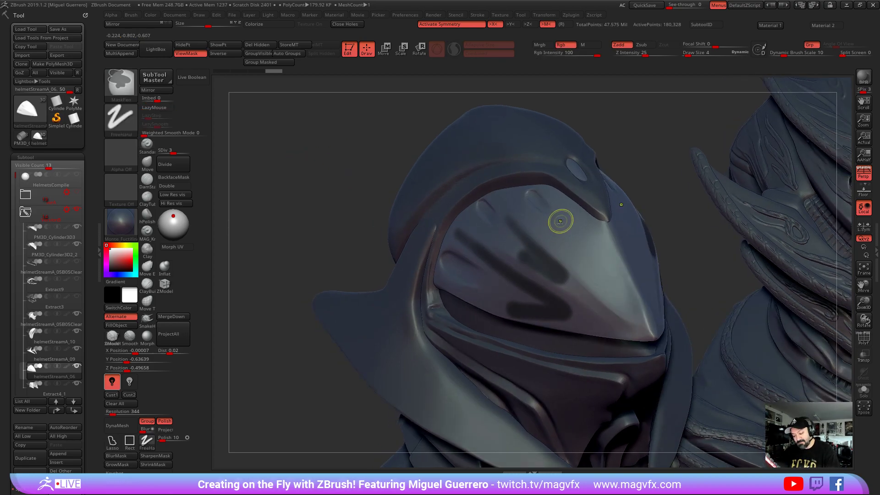
{"action": "key", "text": "ctrl+z"}
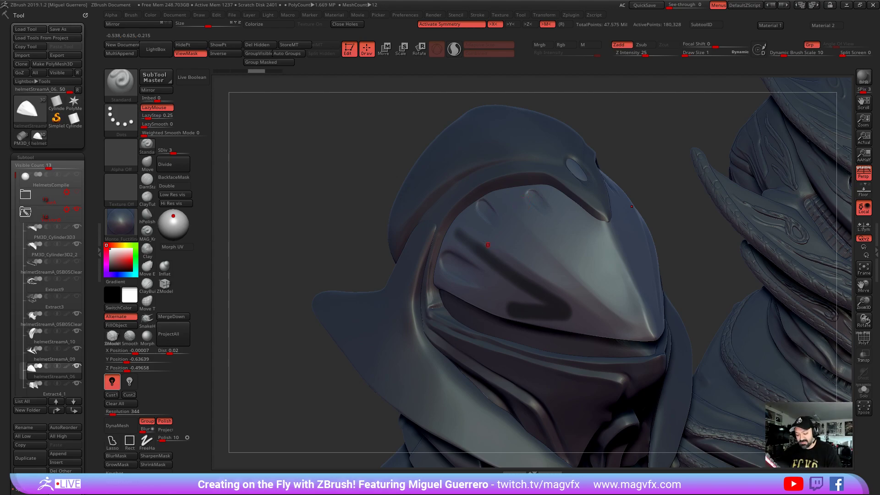
{"action": "right_click_drag", "start_coordinate": [490, 247], "coordinate": [504, 243]}
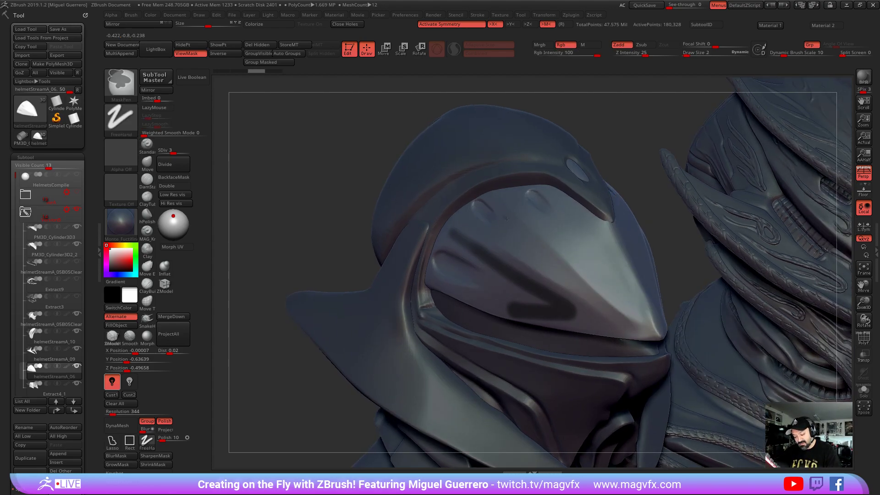
{"action": "left_click_drag", "start_coordinate": [533, 244], "coordinate": [567, 271], "text": "ctrl"}
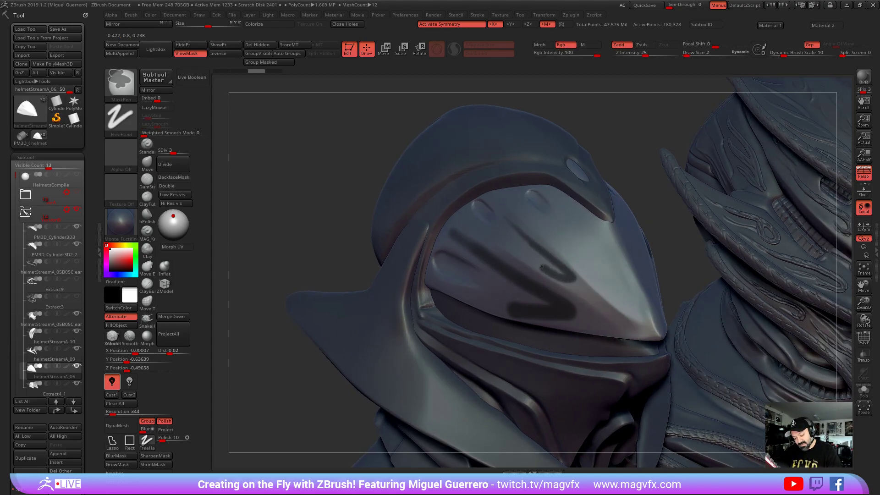
Mask a third hooked stroke on the visor beneath the brow and check the whole pattern from several sides
{"action": "left_click_drag", "start_coordinate": [298, 189], "coordinate": [336, 184]}
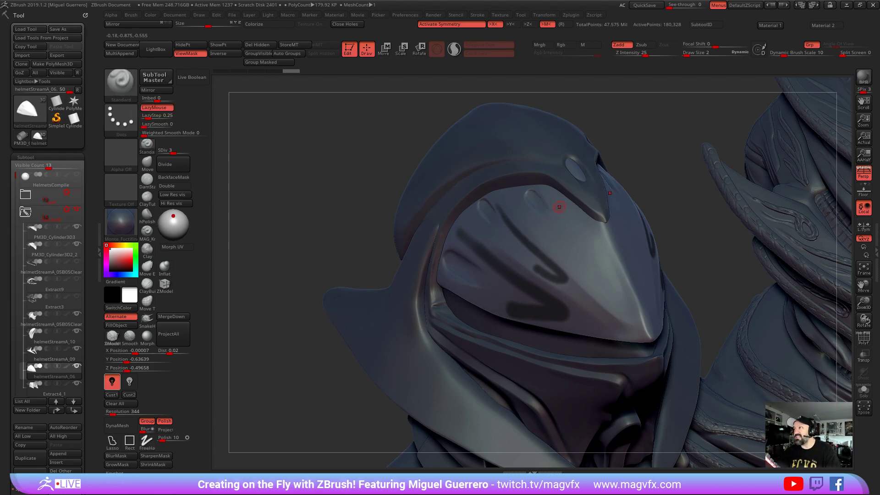
{"action": "mouse_move", "coordinate": [557, 201]}
{"action": "left_mouse_down", "text": "ctrl"}
{"action": "mouse_move", "coordinate": [611, 285]}
{"action": "mouse_move", "coordinate": [580, 256]}
{"action": "left_mouse_up", "text": "ctrl"}
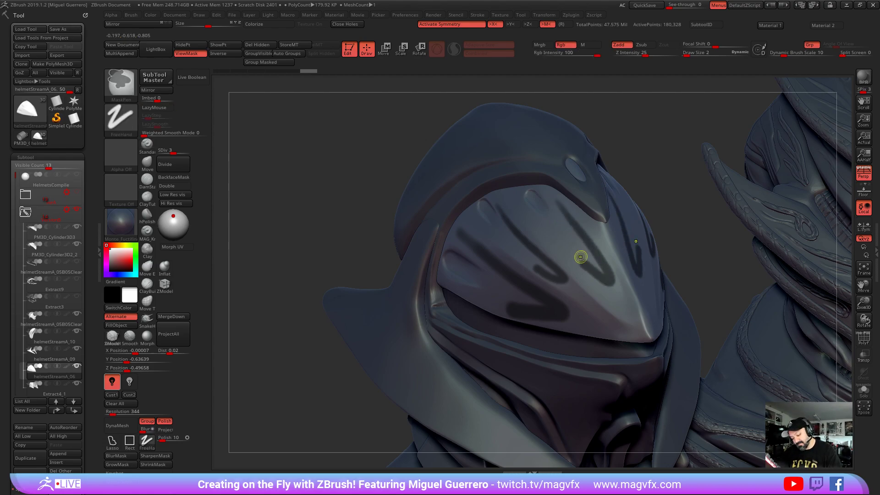
{"action": "left_click_drag", "start_coordinate": [321, 184], "coordinate": [306, 190], "text": "shift"}
{"action": "mouse_move", "coordinate": [330, 280]}
{"action": "left_mouse_down"}
{"action": "mouse_move", "coordinate": [318, 277]}
{"action": "mouse_move", "coordinate": [338, 273]}
{"action": "left_mouse_up"}
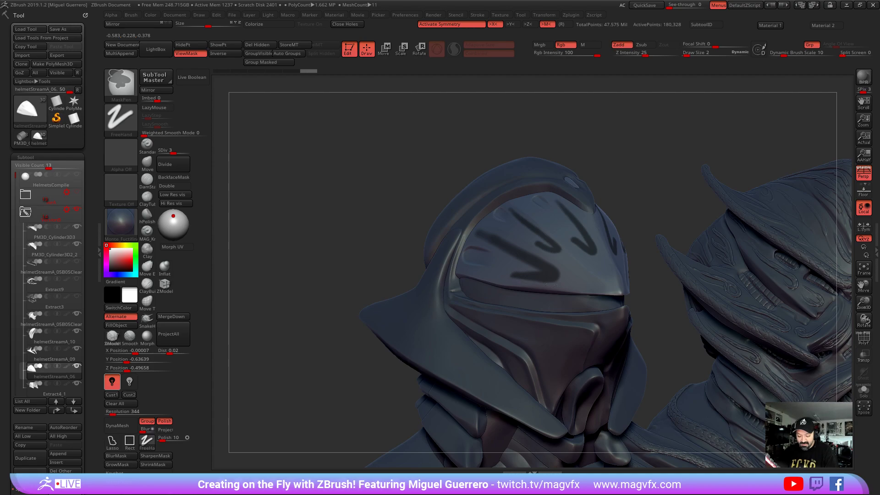
{"action": "mouse_move", "coordinate": [337, 252]}
{"action": "left_mouse_down", "text": "shift"}
{"action": "mouse_move", "coordinate": [328, 247]}
{"action": "mouse_move", "coordinate": [397, 270]}
{"action": "left_mouse_up", "text": "shift"}
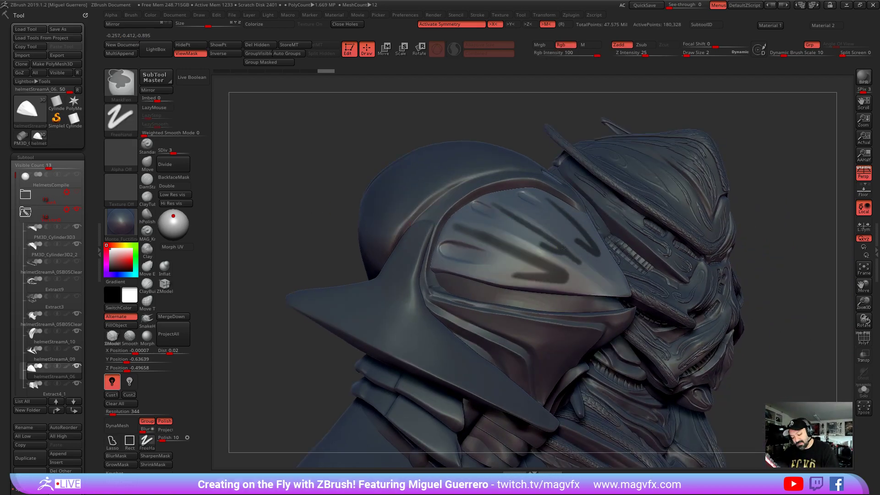
{"action": "mouse_move", "coordinate": [396, 270]}
{"action": "left_mouse_down"}
{"action": "mouse_move", "coordinate": [310, 275]}
{"action": "mouse_move", "coordinate": [353, 249]}
{"action": "left_mouse_up"}
{"action": "left_click_drag", "start_coordinate": [292, 224], "coordinate": [296, 235]}
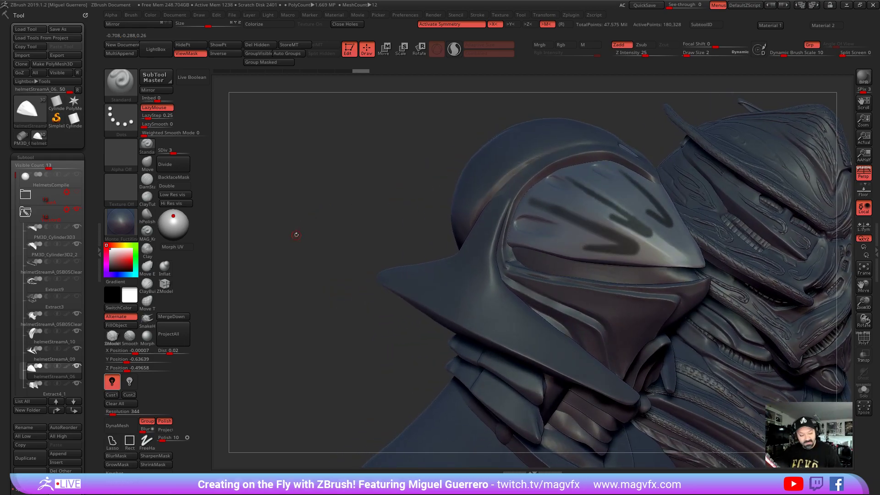
Extract the masked strokes from the visor with S Smt 5, thickness 0.02 and Double on, and accept the result
{"action": "scroll", "coordinate": [46, 403], "scroll_direction": "down", "scroll_amount": 3}
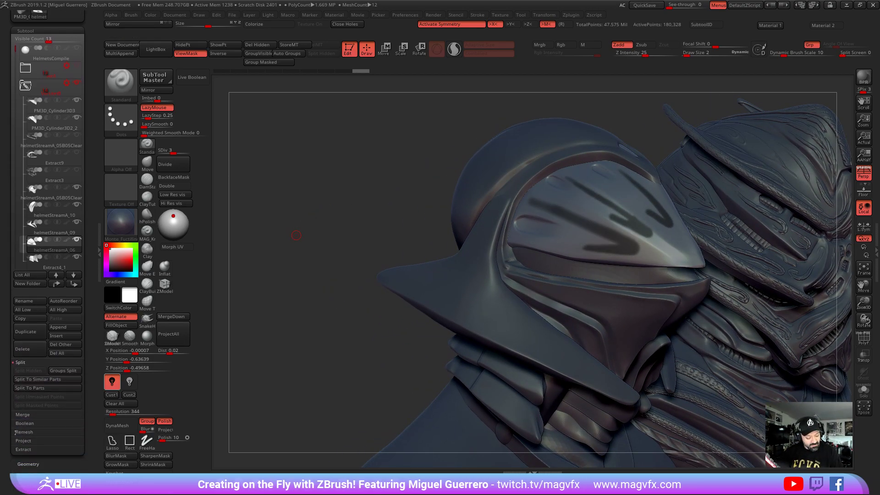
{"action": "left_click", "coordinate": [18, 448]}
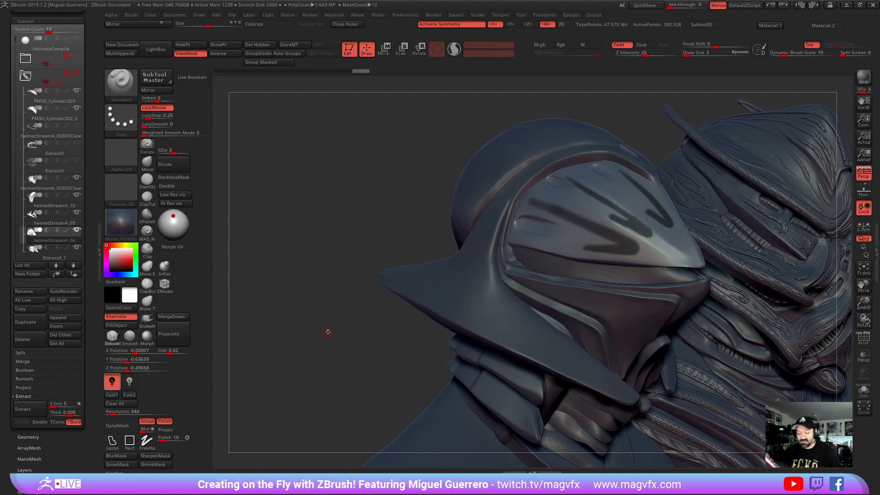
{"action": "left_click", "coordinate": [18, 409]}
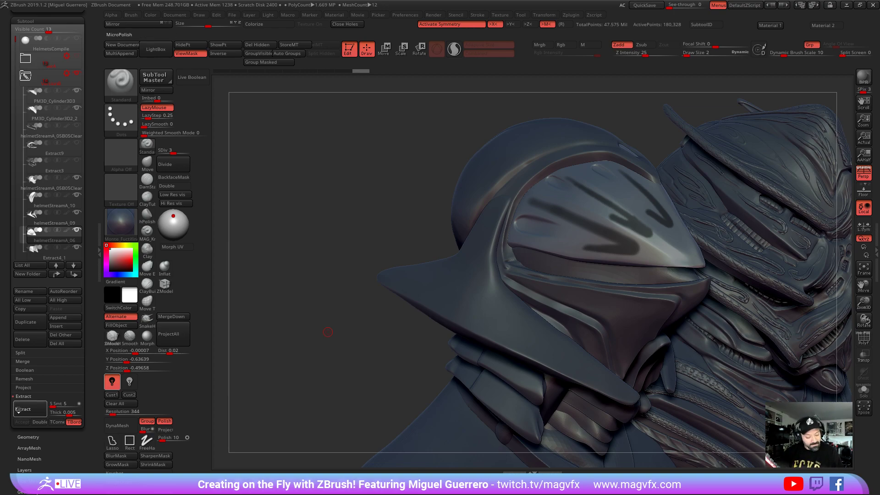
{"action": "left_click_drag", "start_coordinate": [335, 345], "coordinate": [317, 351]}
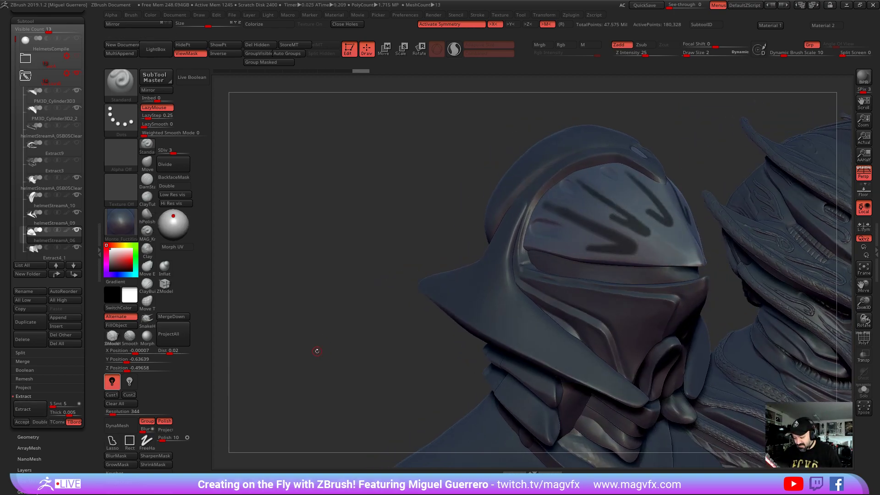
{"action": "left_click", "coordinate": [21, 413]}
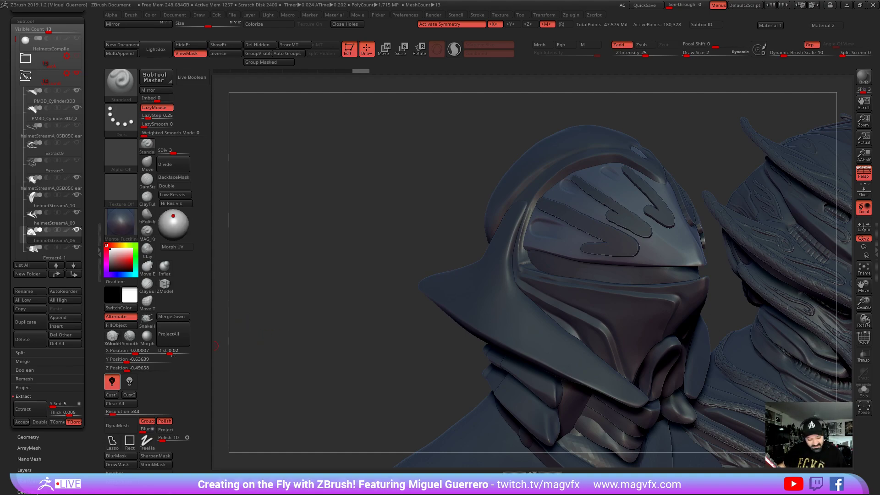
{"action": "left_click", "coordinate": [21, 421]}
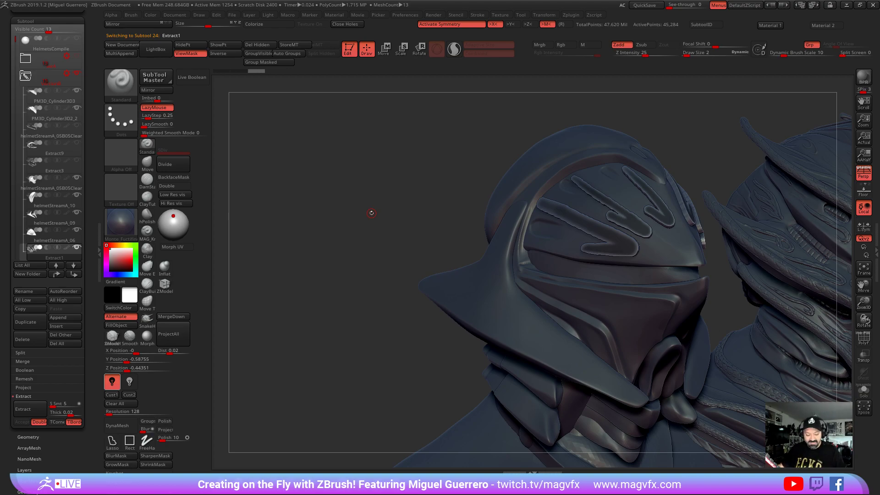
Turn on Polyframe to inspect the mesh of the newly extracted strips up close, and turn it off again
{"action": "left_click_drag", "start_coordinate": [328, 267], "coordinate": [354, 260]}
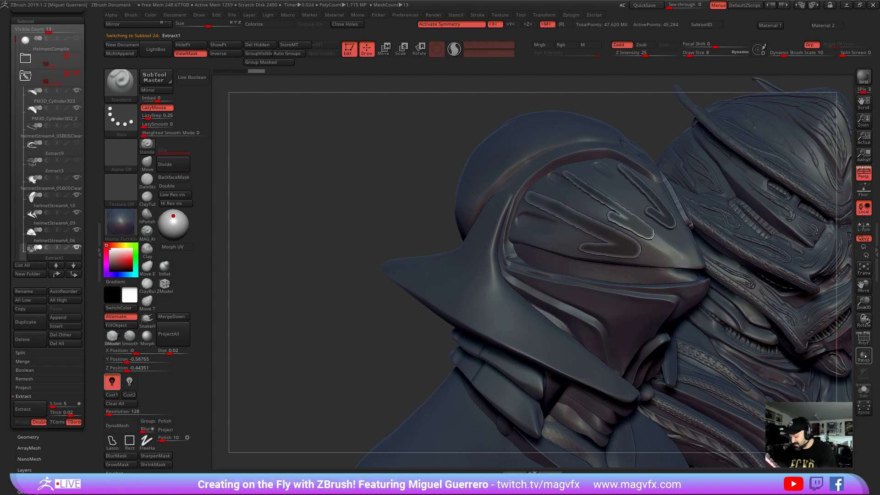
{"action": "left_click", "coordinate": [864, 340]}
{"action": "mouse_move", "coordinate": [554, 183]}
{"action": "right_mouse_down", "text": "ctrl"}
{"action": "mouse_move", "coordinate": [568, 256]}
{"action": "mouse_move", "coordinate": [579, 243]}
{"action": "mouse_move", "coordinate": [614, 265]}
{"action": "right_mouse_up", "text": "ctrl"}
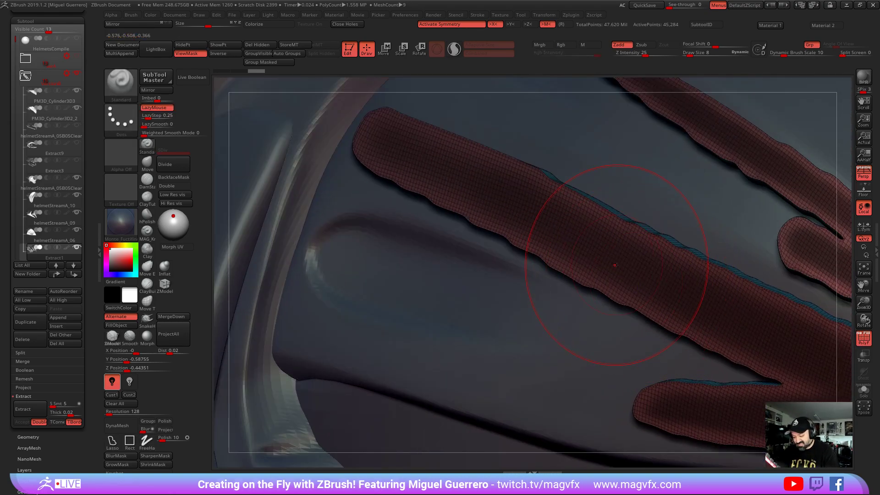
{"action": "left_click", "coordinate": [863, 339]}
Smooth the edges of the extracted visor strips and choose the Inflat brush to round them out
{"action": "mouse_move", "coordinate": [665, 295]}
{"action": "right_mouse_down", "text": "ctrl"}
{"action": "mouse_move", "coordinate": [544, 225]}
{"action": "mouse_move", "coordinate": [446, 201]}
{"action": "right_mouse_up", "text": "ctrl"}
{"action": "mouse_move", "coordinate": [446, 201]}
{"action": "left_mouse_down", "text": "shift"}
{"action": "mouse_move", "coordinate": [504, 231]}
{"action": "mouse_move", "coordinate": [605, 249]}
{"action": "mouse_move", "coordinate": [642, 278]}
{"action": "mouse_move", "coordinate": [653, 305]}
{"action": "mouse_move", "coordinate": [568, 288]}
{"action": "left_mouse_up", "text": "shift"}
{"action": "mouse_move", "coordinate": [580, 195]}
{"action": "left_mouse_down", "text": "shift"}
{"action": "mouse_move", "coordinate": [628, 220]}
{"action": "mouse_move", "coordinate": [687, 274]}
{"action": "left_mouse_up", "text": "shift"}
{"action": "left_click_drag", "start_coordinate": [723, 225], "coordinate": [678, 211], "text": "shift"}
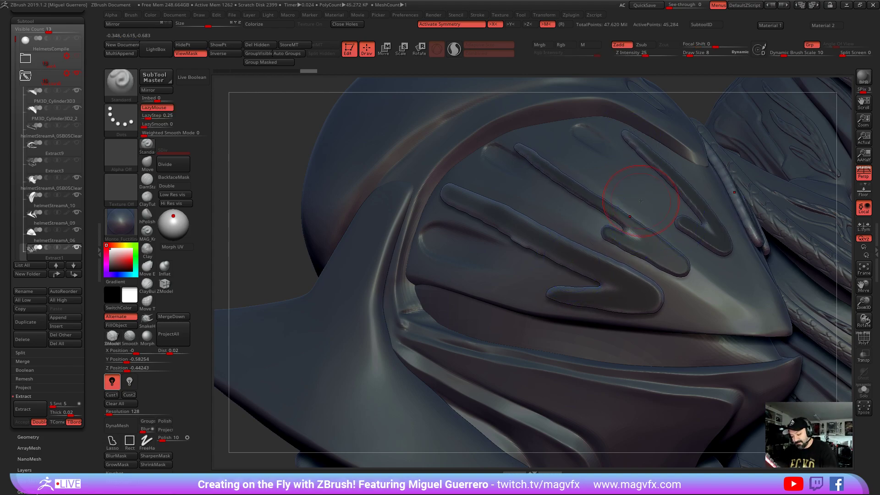
{"action": "mouse_move", "coordinate": [305, 224]}
{"action": "left_mouse_down"}
{"action": "mouse_move", "coordinate": [314, 206]}
{"action": "mouse_move", "coordinate": [304, 222]}
{"action": "left_mouse_up"}
{"action": "left_click", "coordinate": [165, 268]}
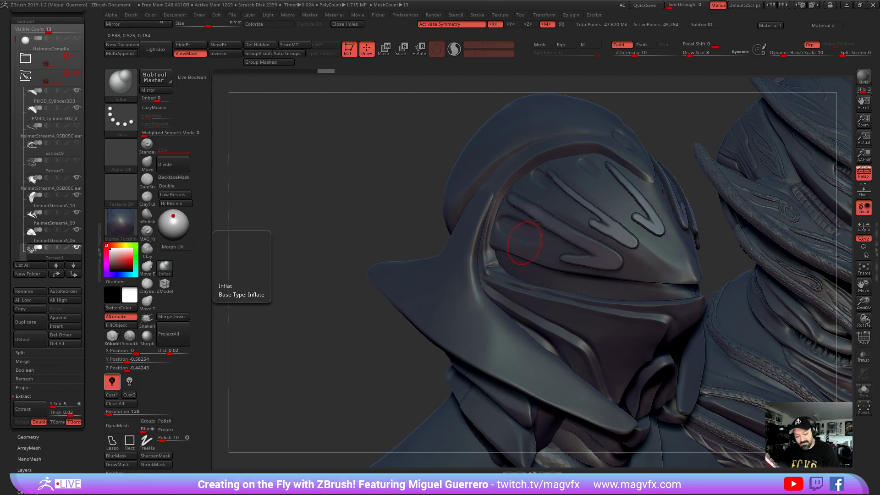
Carve creases into the extracted visor strips with the DamStandard brush at Z Intensity 33 and Draw Size 5
{"action": "left_click", "coordinate": [148, 180]}
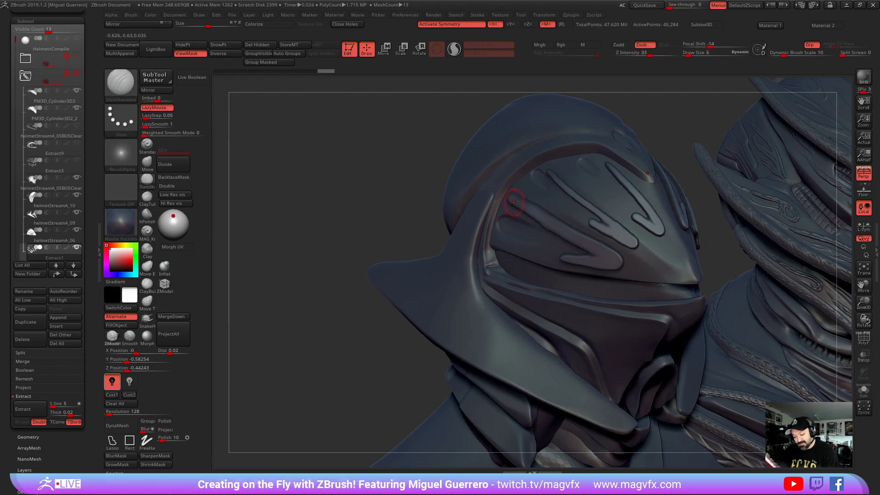
{"action": "left_click_drag", "start_coordinate": [480, 195], "coordinate": [452, 159]}
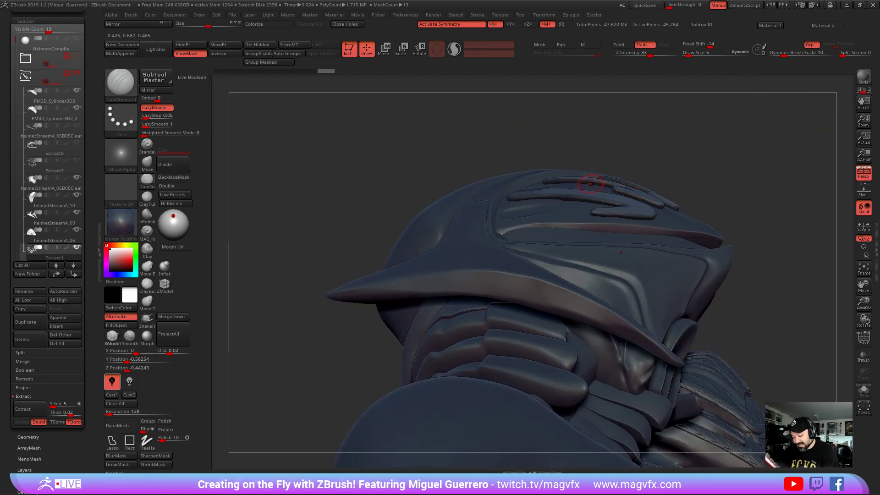
{"action": "left_click_drag", "start_coordinate": [530, 160], "coordinate": [350, 202]}
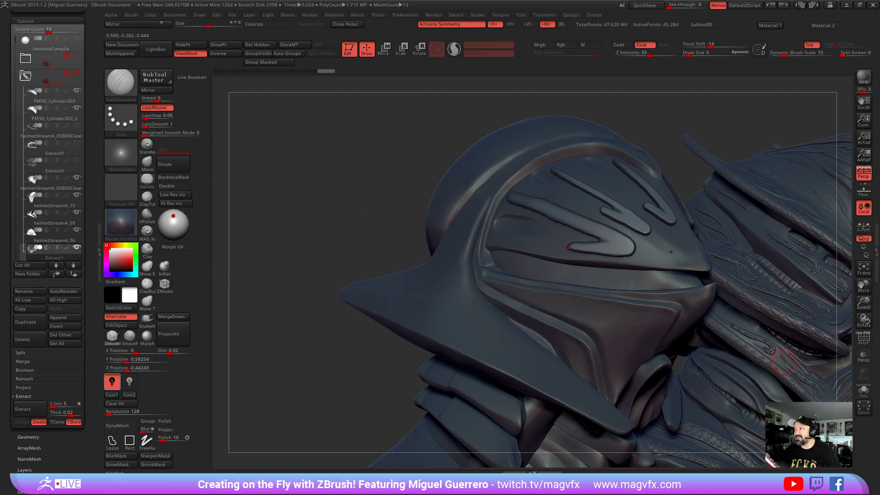
{"action": "left_click_drag", "start_coordinate": [360, 185], "coordinate": [316, 210]}
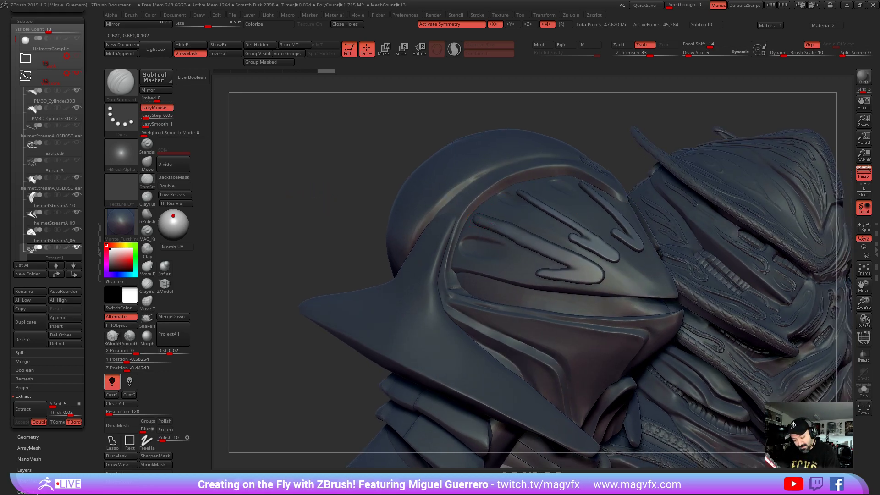
{"action": "left_click_drag", "start_coordinate": [561, 253], "coordinate": [583, 264]}
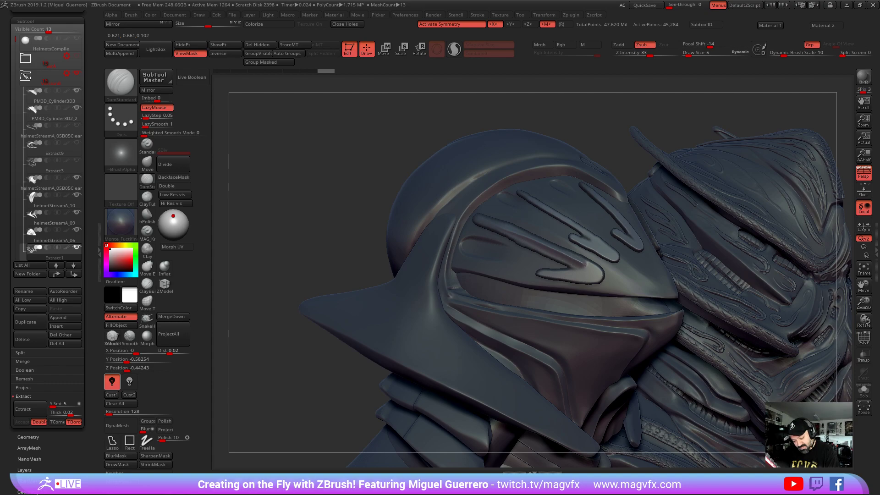
{"action": "left_click_drag", "start_coordinate": [376, 201], "coordinate": [416, 166]}
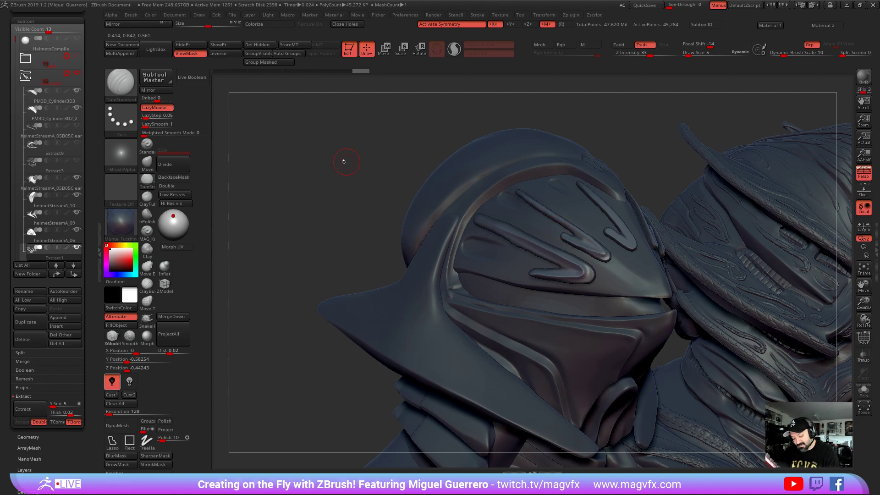
{"action": "left_click_drag", "start_coordinate": [343, 163], "coordinate": [379, 179]}
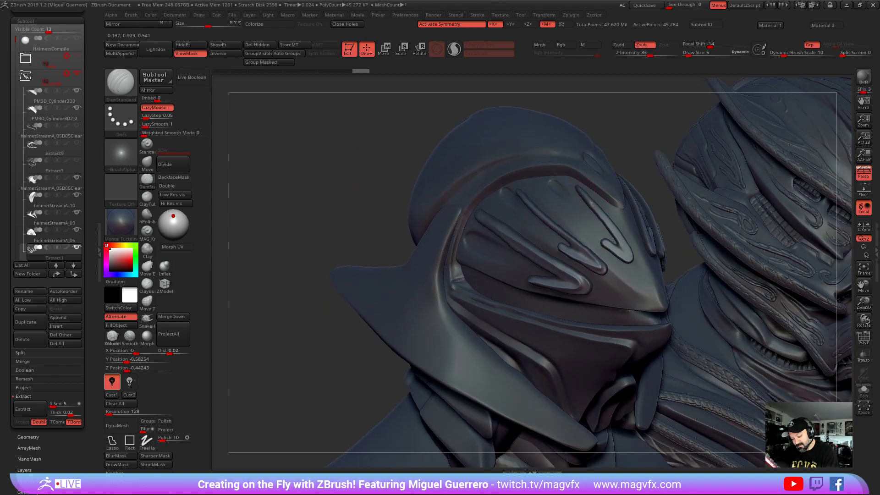
ZRemesh the extracted visor strips with Target Polygons Count 5 and Adapt on, inspecting the mesh with Polyframe before and after
{"action": "mouse_move", "coordinate": [361, 128]}
{"action": "left_mouse_down"}
{"action": "mouse_move", "coordinate": [354, 112]}
{"action": "mouse_move", "coordinate": [344, 142]}
{"action": "mouse_move", "coordinate": [321, 163]}
{"action": "mouse_move", "coordinate": [337, 173]}
{"action": "mouse_move", "coordinate": [282, 214]}
{"action": "mouse_move", "coordinate": [316, 216]}
{"action": "left_mouse_up"}
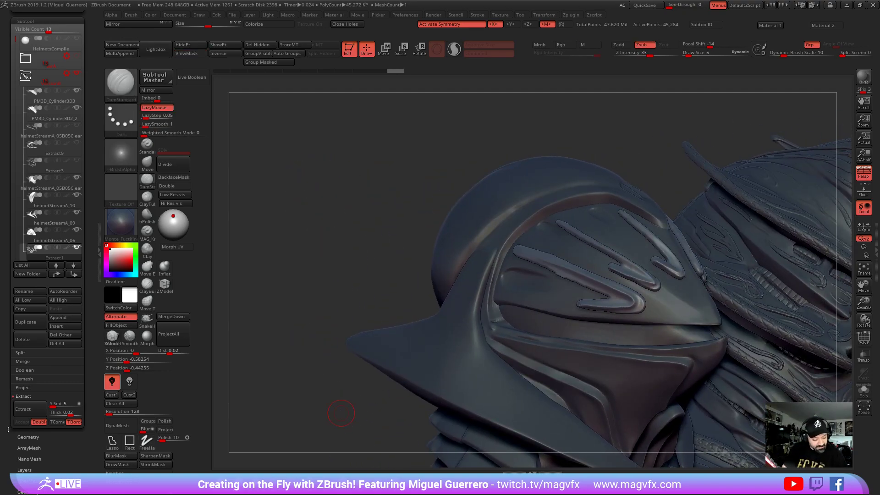
{"action": "left_click_drag", "start_coordinate": [9, 429], "coordinate": [9, 448]}
{"action": "left_click_drag", "start_coordinate": [11, 397], "coordinate": [18, 380]}
{"action": "left_click_drag", "start_coordinate": [11, 229], "coordinate": [32, 317]}
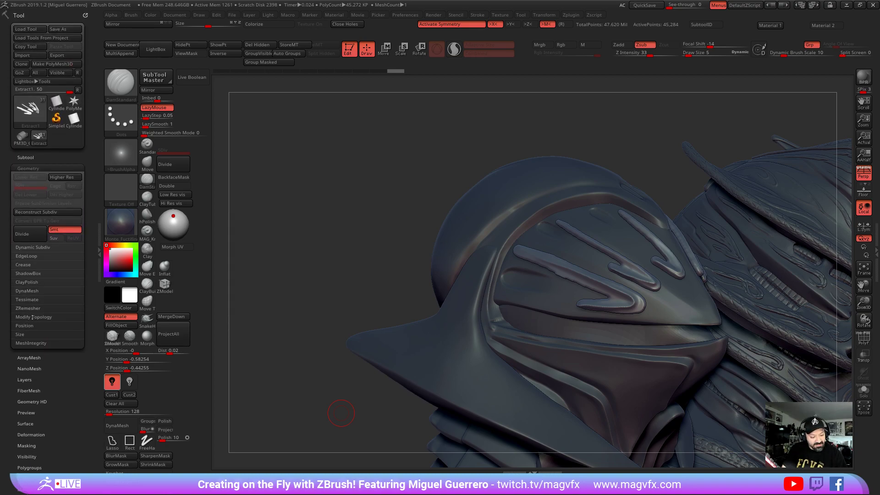
{"action": "left_click", "coordinate": [19, 308]}
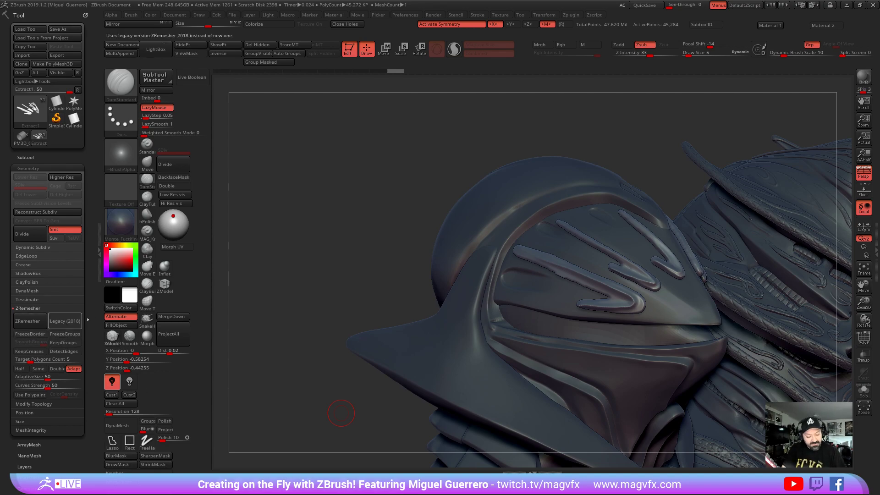
{"action": "left_click", "coordinate": [863, 339]}
{"action": "mouse_move", "coordinate": [534, 330]}
{"action": "right_mouse_down", "text": "ctrl"}
{"action": "mouse_move", "coordinate": [535, 299]}
{"action": "mouse_move", "coordinate": [575, 308]}
{"action": "right_mouse_up", "text": "ctrl"}
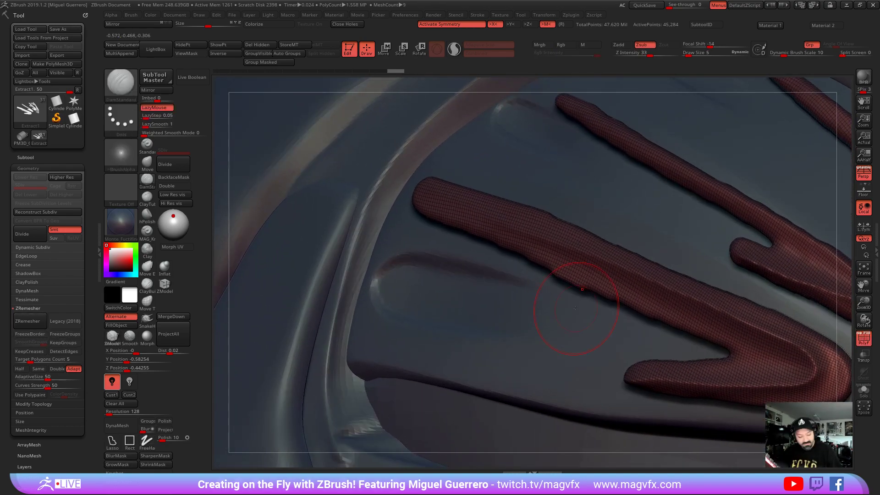
{"action": "left_click", "coordinate": [24, 322]}
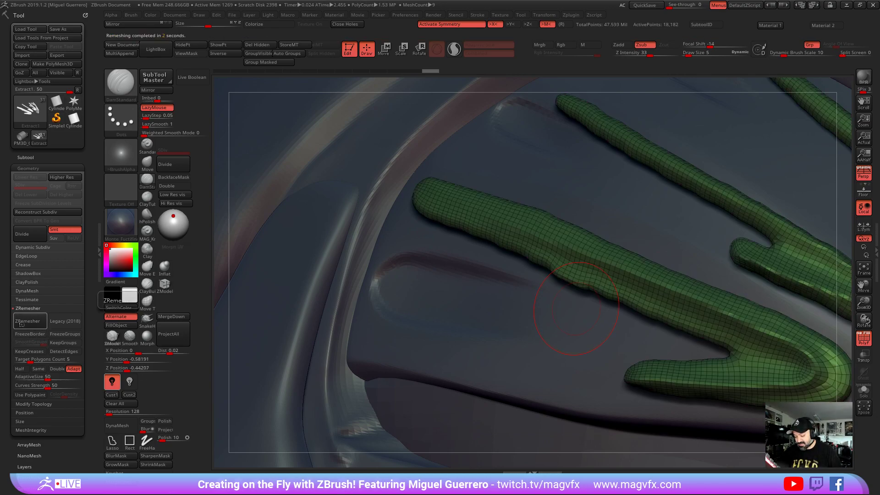
{"action": "right_click_drag", "start_coordinate": [471, 238], "coordinate": [432, 229]}
{"action": "right_click_drag", "start_coordinate": [492, 265], "coordinate": [434, 237], "text": "ctrl"}
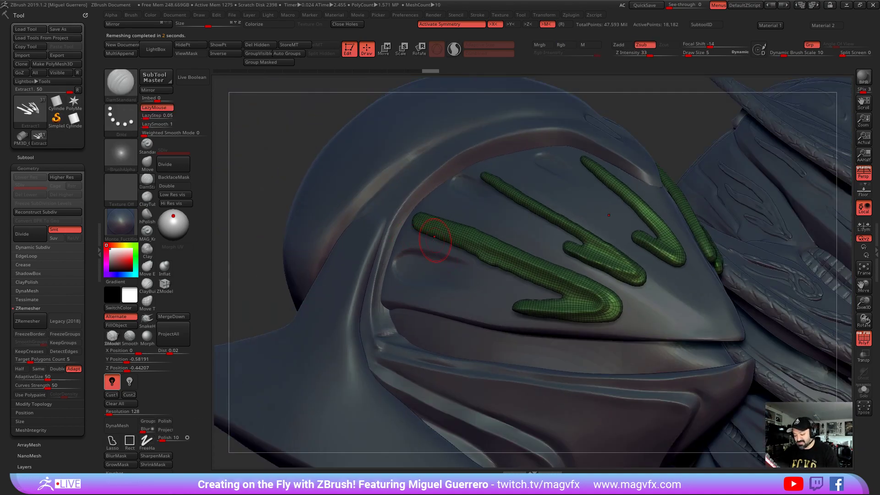
{"action": "left_click", "coordinate": [863, 339]}
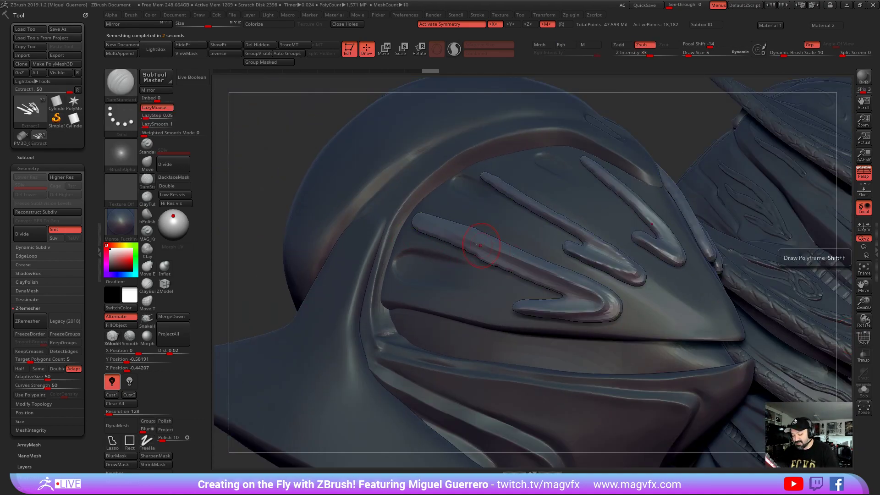
Divide the remeshed visor strips twice to reach subdivision level 3
{"action": "right_click_drag", "start_coordinate": [532, 270], "coordinate": [501, 255]}
{"action": "mouse_move", "coordinate": [277, 197]}
{"action": "right_mouse_down"}
{"action": "mouse_move", "coordinate": [330, 197]}
{"action": "mouse_move", "coordinate": [310, 228]}
{"action": "mouse_move", "coordinate": [309, 211]}
{"action": "right_mouse_up"}
{"action": "left_click", "coordinate": [175, 166]}
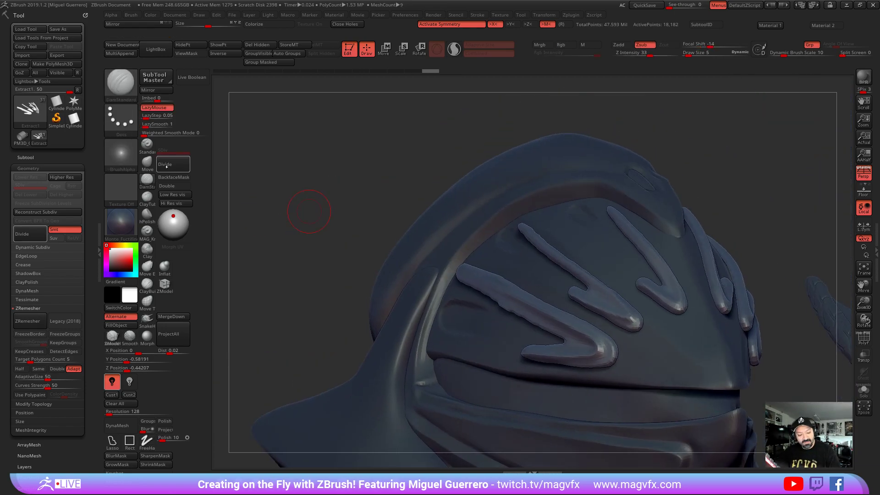
{"action": "left_click", "coordinate": [175, 165]}
{"action": "right_click_drag", "start_coordinate": [304, 258], "coordinate": [295, 238]}
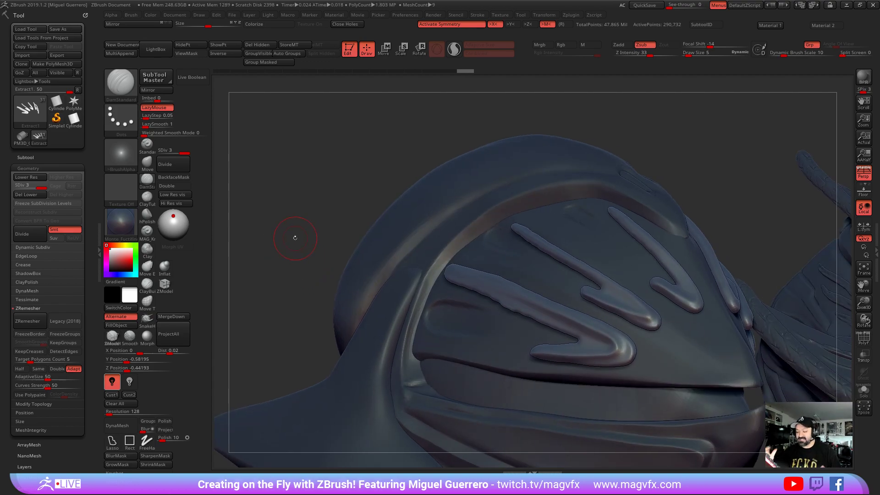
Choose the Move brush and drop the strips to subdivision level 1, undoing the trial move
{"action": "key", "text": "b"}
{"action": "key", "text": "m"}
{"action": "key", "text": "v"}
{"action": "right_click_drag", "start_coordinate": [295, 238], "coordinate": [353, 152]}
{"action": "left_click_drag", "start_coordinate": [610, 289], "coordinate": [611, 298]}
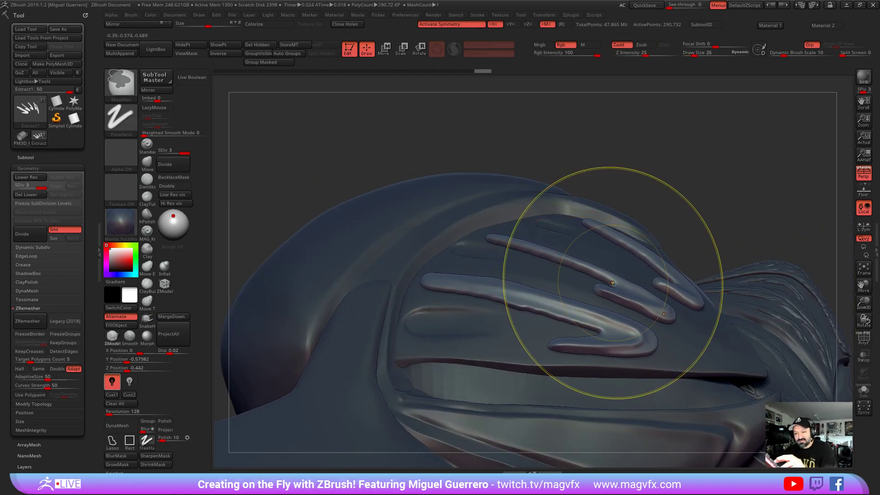
{"action": "key", "text": "shift+d"}
{"action": "key", "text": "shift+d"}
{"action": "left_click_drag", "start_coordinate": [283, 156], "coordinate": [285, 147]}
{"action": "left_click_drag", "start_coordinate": [587, 243], "coordinate": [595, 231]}
{"action": "key", "text": "ctrl+z"}
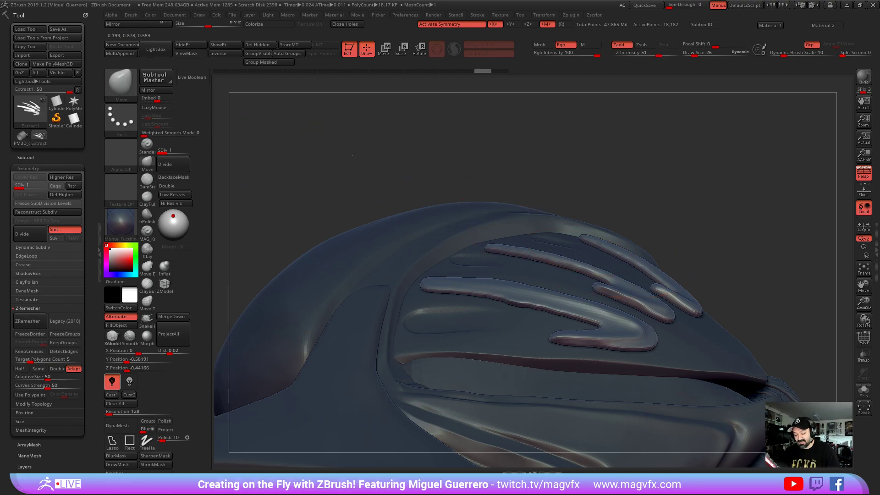
Push the ends of the extracted strips toward the visor surface with the Move brush at Draw Size 26
{"action": "left_click_drag", "start_coordinate": [369, 159], "coordinate": [373, 151]}
{"action": "mouse_move", "coordinate": [585, 255]}
{"action": "right_mouse_down", "text": "ctrl"}
{"action": "mouse_move", "coordinate": [602, 278]}
{"action": "mouse_move", "coordinate": [599, 250]}
{"action": "right_mouse_up", "text": "ctrl"}
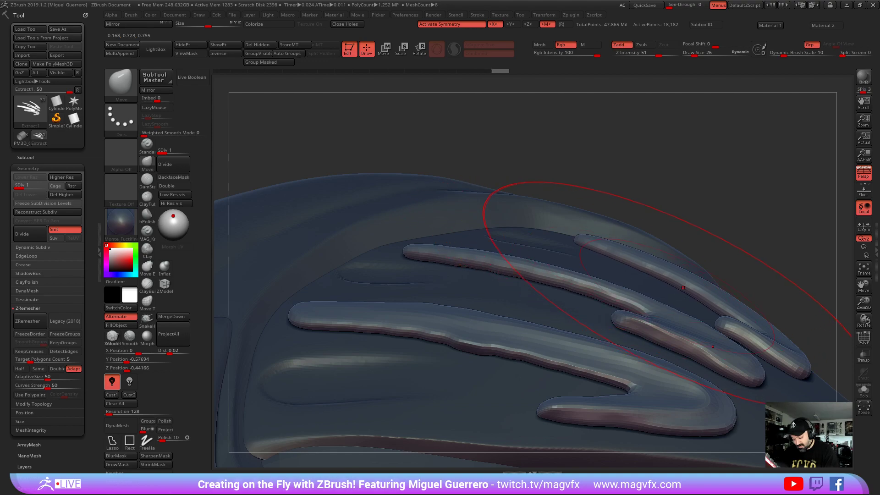
{"action": "left_click_drag", "start_coordinate": [755, 341], "coordinate": [758, 347]}
{"action": "left_click_drag", "start_coordinate": [796, 370], "coordinate": [793, 374]}
{"action": "left_click", "coordinate": [681, 300], "text": "alt"}
{"action": "right_click", "coordinate": [683, 286]}
{"action": "left_click_drag", "start_coordinate": [598, 150], "coordinate": [600, 123]}
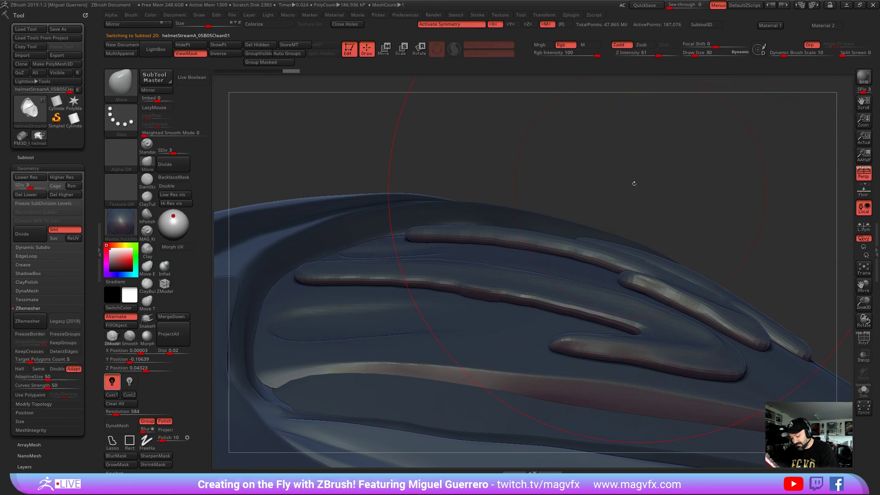
{"action": "left_click_drag", "start_coordinate": [636, 188], "coordinate": [582, 215]}
{"action": "right_click_drag", "start_coordinate": [573, 220], "coordinate": [492, 193], "text": "ctrl"}
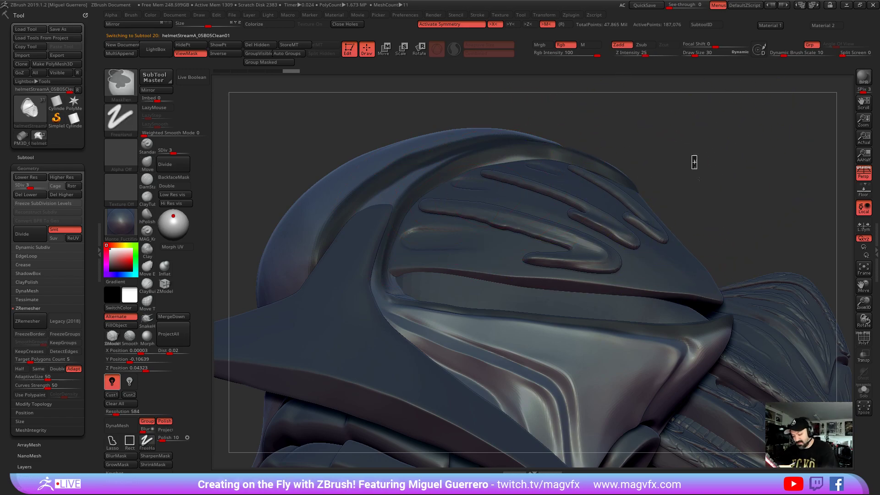
{"action": "left_click", "coordinate": [600, 224], "text": "alt"}
Nudge the strips to follow the visor's curvature with the Move brush at Draw Size 30
{"action": "right_click_drag", "start_coordinate": [613, 232], "coordinate": [565, 237]}
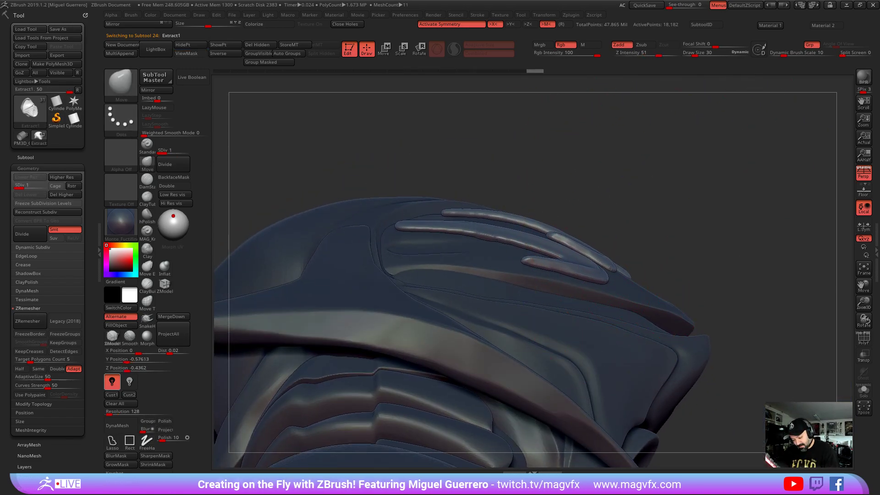
{"action": "right_click_drag", "start_coordinate": [614, 220], "coordinate": [597, 230]}
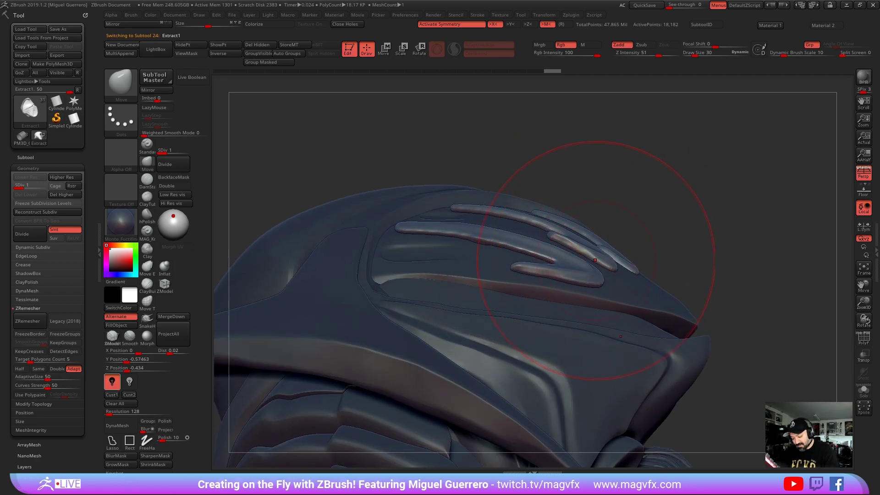
{"action": "right_click_drag", "start_coordinate": [677, 246], "coordinate": [666, 287]}
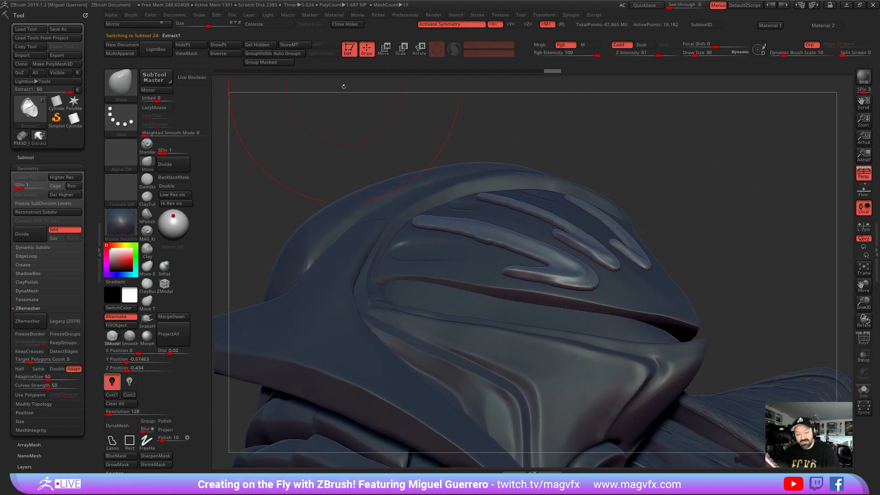
Show Polyframe and assign a separate polygroup to each extracted strip with Auto Groups
{"action": "left_click", "coordinate": [863, 338]}
{"action": "right_click_drag", "start_coordinate": [330, 118], "coordinate": [311, 97]}
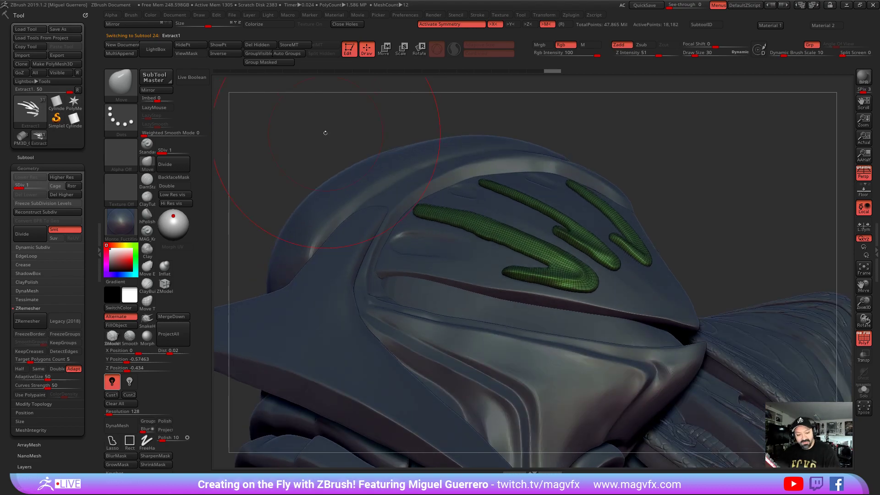
{"action": "left_click", "coordinate": [286, 54]}
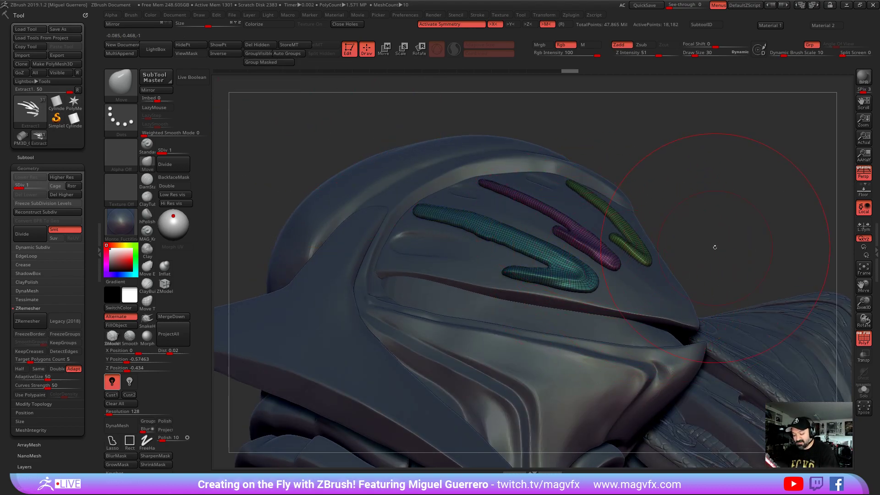
Isolate the strip nearest the visor's side by its polygroup, and show all strips again
{"action": "right_click_drag", "start_coordinate": [713, 248], "coordinate": [625, 294]}
{"action": "left_click", "coordinate": [574, 232], "text": "ctrl+shift"}
{"action": "left_click", "coordinate": [578, 235], "text": "ctrl+shift"}
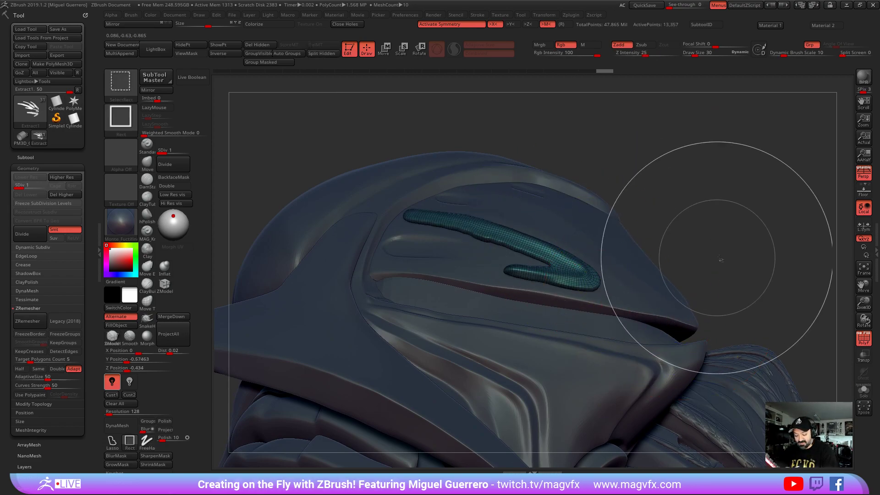
{"action": "left_click", "coordinate": [720, 250], "text": "ctrl+shift"}
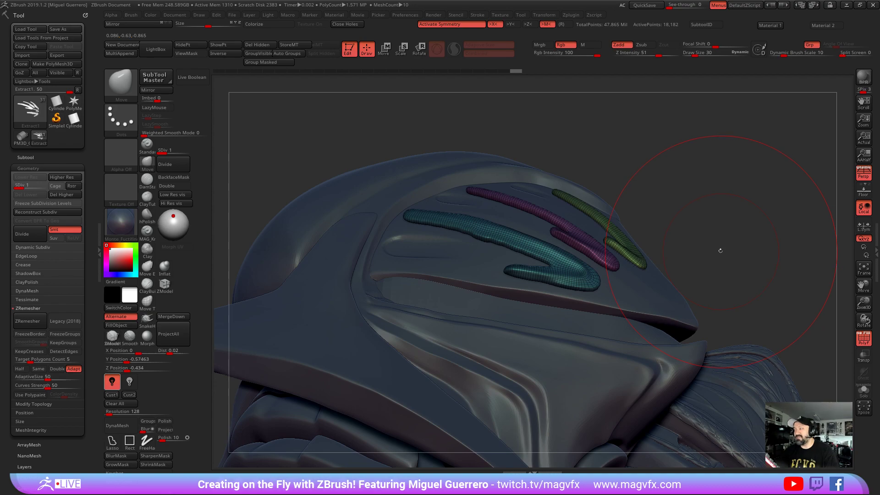
Choose the Move Topological brush and shift individual visor strips at Draw Size 30 without dragging their neighbours
{"action": "right_click_drag", "start_coordinate": [721, 250], "coordinate": [573, 320]}
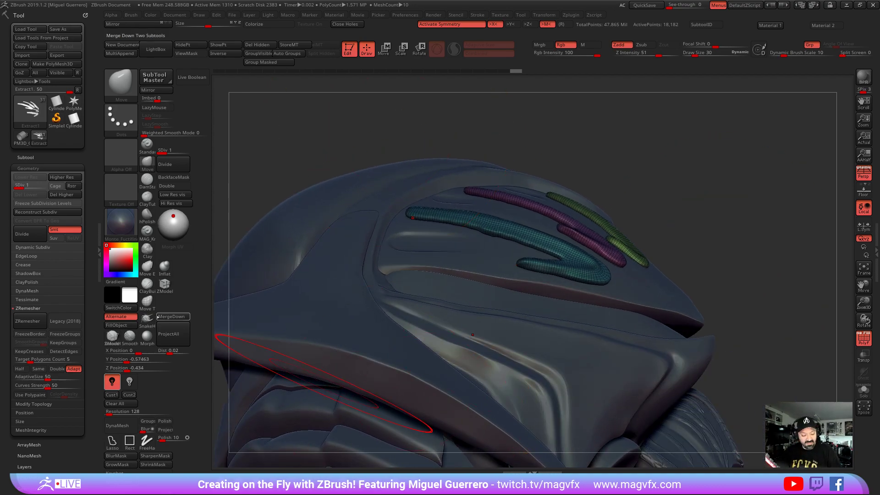
{"action": "left_click", "coordinate": [148, 303]}
{"action": "left_click_drag", "start_coordinate": [695, 244], "coordinate": [703, 237]}
{"action": "left_click_drag", "start_coordinate": [621, 252], "coordinate": [625, 259]}
{"action": "mouse_move", "coordinate": [683, 242]}
{"action": "left_mouse_down", "text": "alt"}
{"action": "mouse_move", "coordinate": [691, 261]}
{"action": "mouse_move", "coordinate": [697, 216]}
{"action": "left_mouse_up", "text": "alt"}
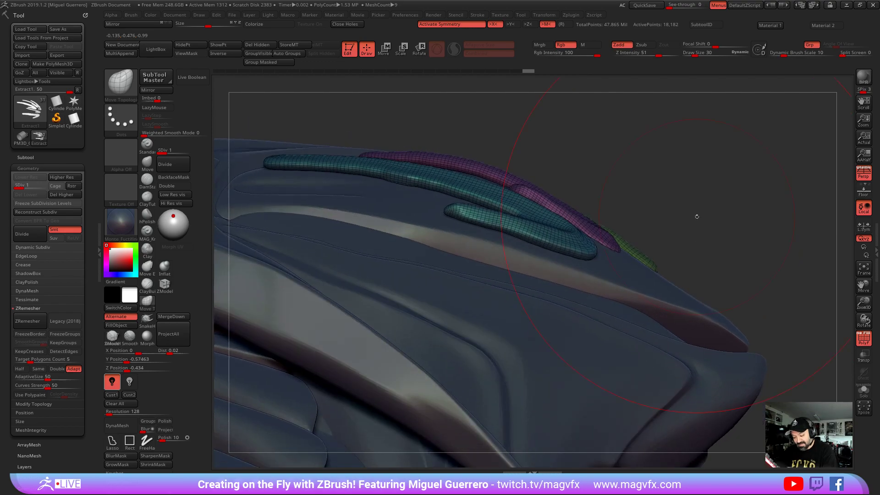
{"action": "left_click_drag", "start_coordinate": [579, 248], "coordinate": [579, 256]}
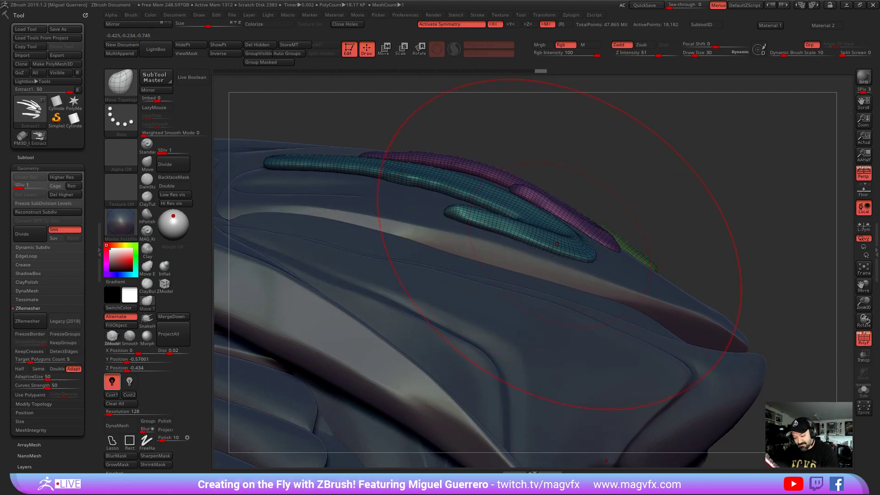
Reduce the Move Topological brush to Draw Size 14 and fit the side strip closely to the visor surface
{"action": "key", "text": "bracketleft"}
{"action": "key", "text": "bracketleft"}
{"action": "left_click_drag", "start_coordinate": [449, 214], "coordinate": [444, 226]}
{"action": "left_click_drag", "start_coordinate": [392, 138], "coordinate": [489, 162], "text": "alt"}
{"action": "mouse_move", "coordinate": [361, 188]}
{"action": "left_mouse_down"}
{"action": "mouse_move", "coordinate": [356, 207]}
{"action": "mouse_move", "coordinate": [369, 193]}
{"action": "left_mouse_up"}
{"action": "left_click_drag", "start_coordinate": [376, 110], "coordinate": [429, 131]}
{"action": "left_click_drag", "start_coordinate": [426, 161], "coordinate": [434, 166]}
{"action": "mouse_move", "coordinate": [493, 165]}
{"action": "left_mouse_down"}
{"action": "mouse_move", "coordinate": [540, 133]}
{"action": "mouse_move", "coordinate": [568, 128]}
{"action": "left_mouse_up"}
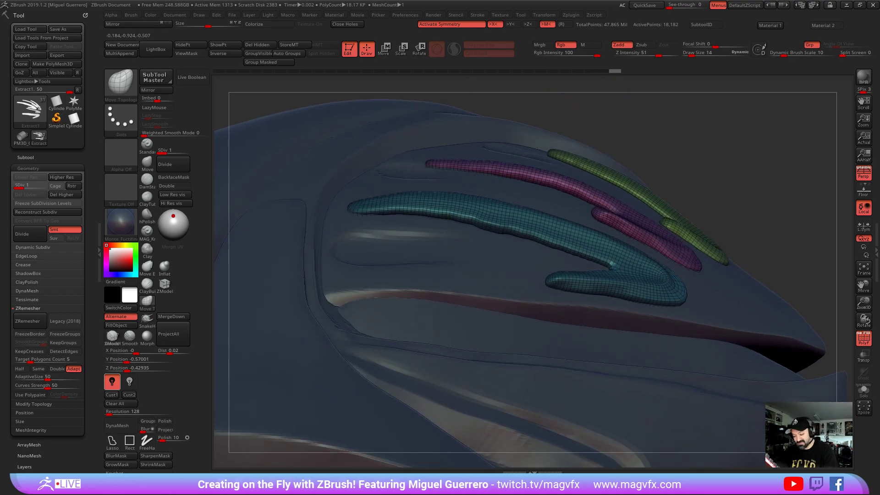
Adjust the upper visor strips with Move Topological, reducing the brush to Draw Size 7 for the finer moves
{"action": "left_click_drag", "start_coordinate": [550, 158], "coordinate": [556, 161]}
{"action": "left_click_drag", "start_coordinate": [610, 179], "coordinate": [614, 183]}
{"action": "left_click_drag", "start_coordinate": [710, 250], "coordinate": [672, 216]}
{"action": "key", "text": "bracketleft"}
{"action": "mouse_move", "coordinate": [769, 235]}
{"action": "left_mouse_down"}
{"action": "mouse_move", "coordinate": [752, 132]}
{"action": "mouse_move", "coordinate": [750, 241]}
{"action": "mouse_move", "coordinate": [756, 229]}
{"action": "left_mouse_up"}
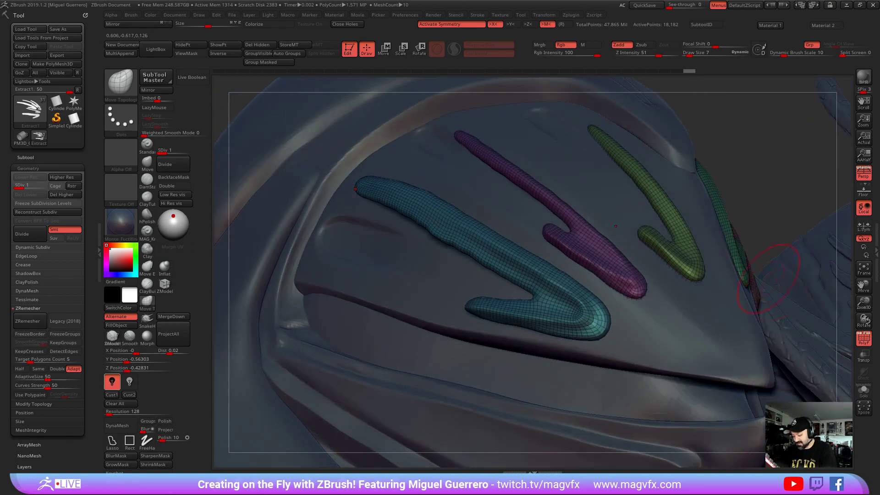
Turn off Polyframe and examine the fitted visor strips on the whole helmet from the front and side
{"action": "left_click", "coordinate": [863, 339]}
{"action": "right_click_drag", "start_coordinate": [779, 298], "coordinate": [720, 317]}
{"action": "mouse_move", "coordinate": [424, 239]}
{"action": "right_mouse_down", "text": "ctrl"}
{"action": "mouse_move", "coordinate": [423, 165]}
{"action": "mouse_move", "coordinate": [499, 199]}
{"action": "right_mouse_up", "text": "ctrl"}
{"action": "mouse_move", "coordinate": [298, 142]}
{"action": "left_mouse_down"}
{"action": "mouse_move", "coordinate": [256, 160]}
{"action": "mouse_move", "coordinate": [295, 176]}
{"action": "left_mouse_up"}
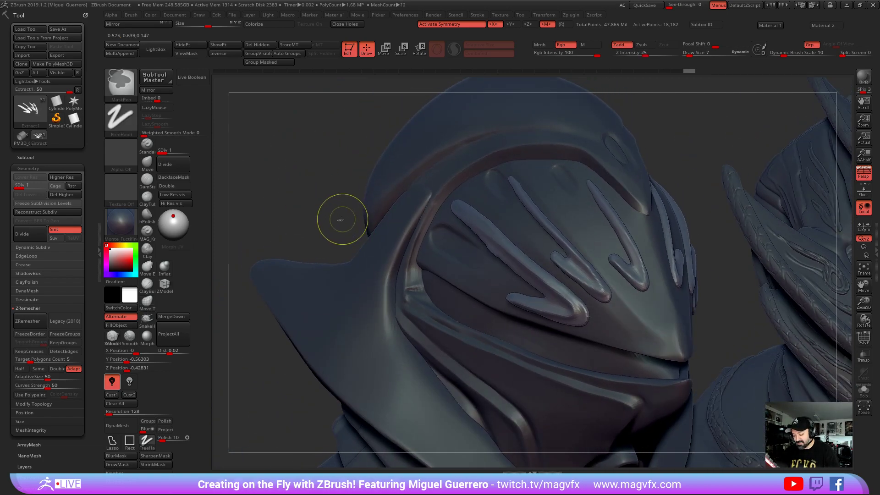
{"action": "right_click_drag", "start_coordinate": [344, 222], "coordinate": [345, 188], "text": "ctrl"}
{"action": "right_click_drag", "start_coordinate": [752, 351], "coordinate": [701, 344]}
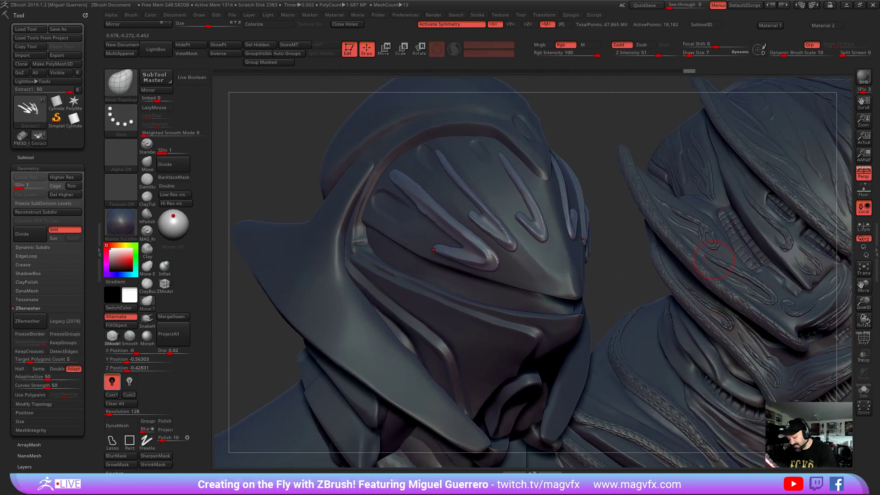
{"action": "right_click_drag", "start_coordinate": [466, 254], "coordinate": [433, 260]}
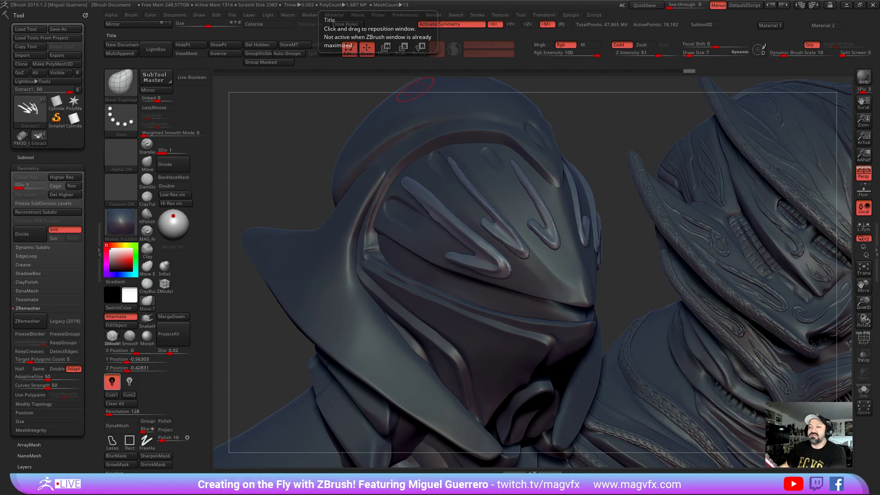
Switch to Chrome, browse the "flower designs" image results and related floral vector ornaments for reference, and return to ZBrush
{"action": "key", "text": "alt+Tab"}
{"action": "left_click", "coordinate": [715, 7]}
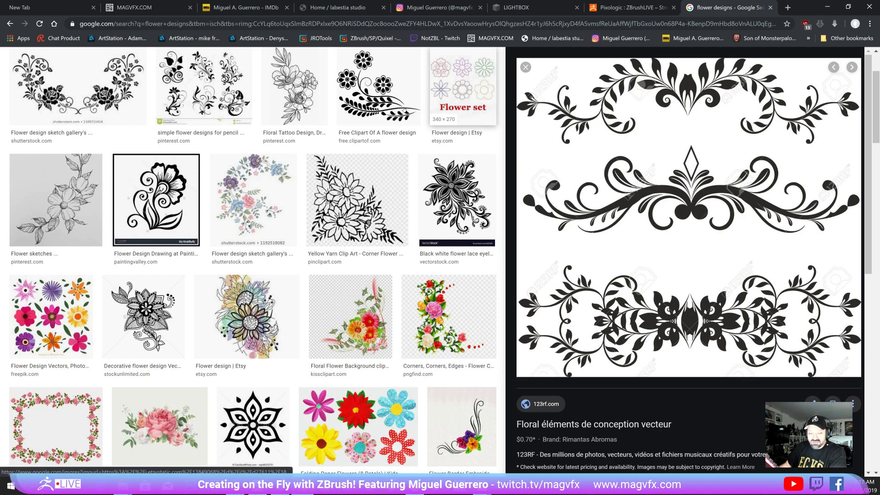
{"action": "left_click", "coordinate": [198, 83]}
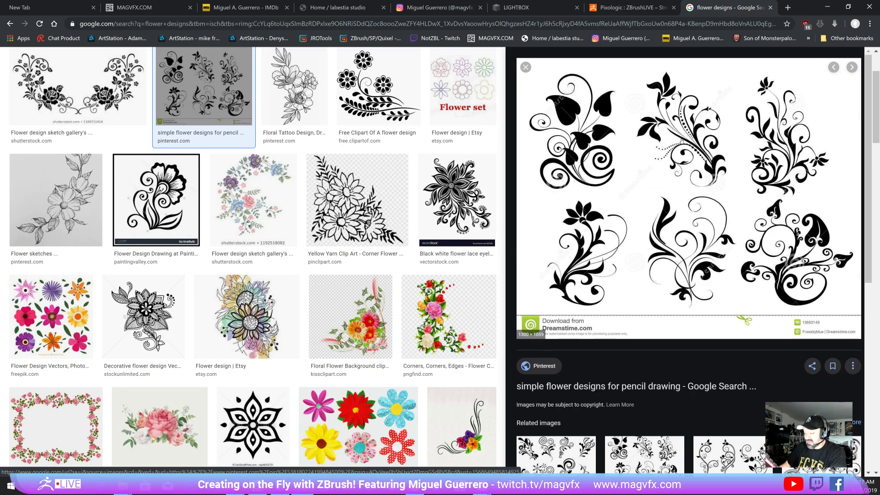
{"action": "scroll", "coordinate": [669, 167], "scroll_direction": "down", "scroll_amount": 5}
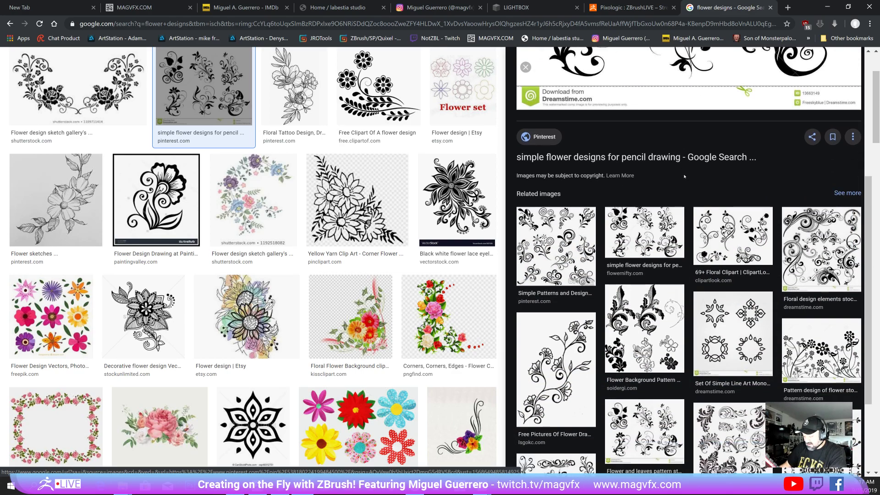
{"action": "scroll", "coordinate": [684, 176], "scroll_direction": "down", "scroll_amount": 3}
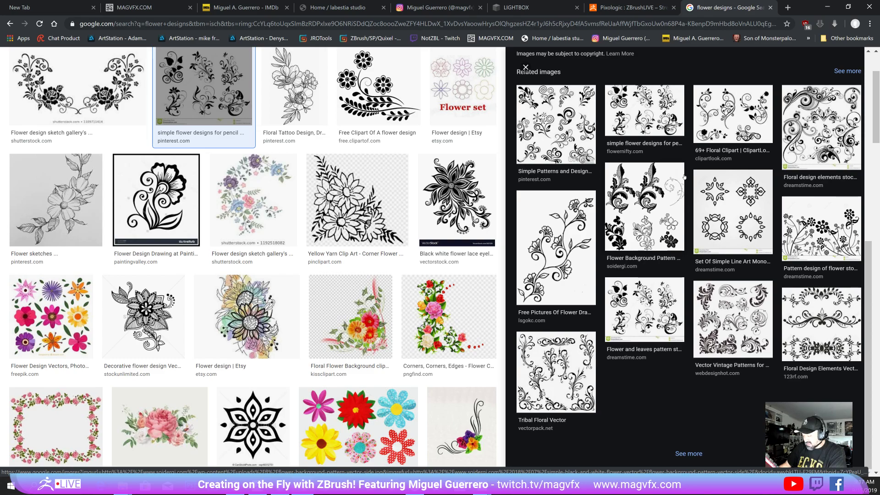
{"action": "left_click", "coordinate": [821, 324]}
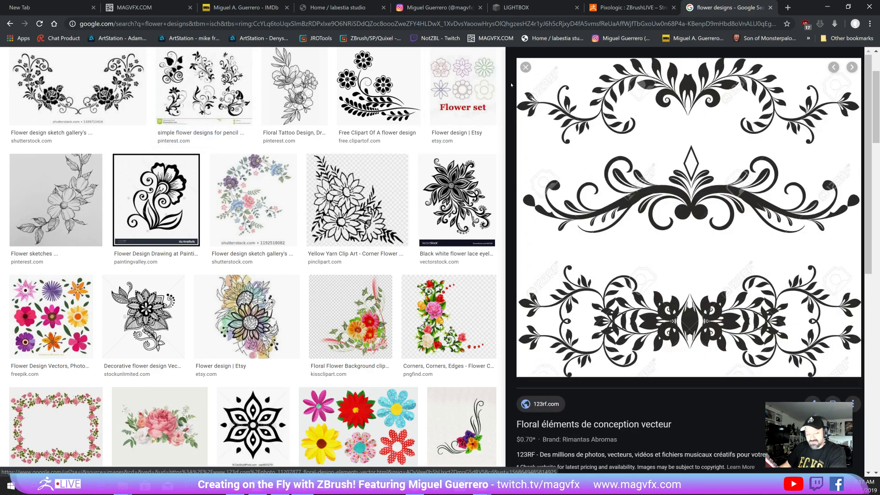
{"action": "left_click", "coordinate": [827, 7]}
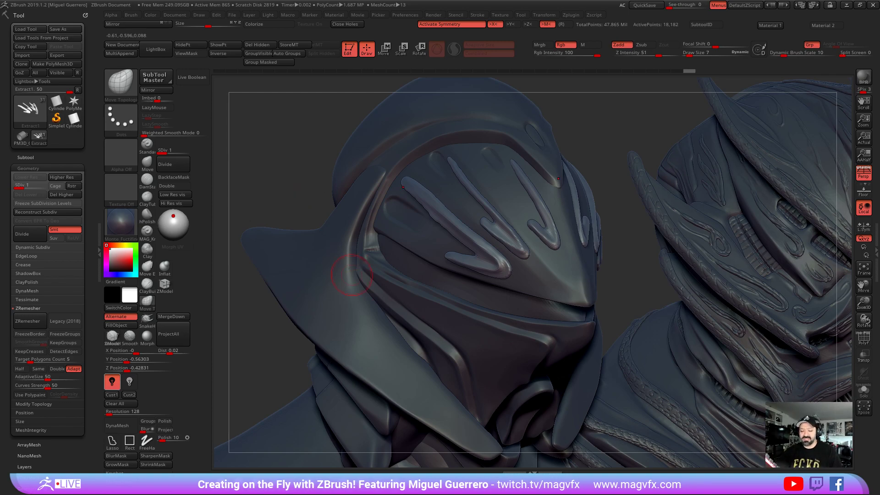
Subdivide the extracted visor strips up to subdivision level 4
{"action": "left_click_drag", "start_coordinate": [315, 187], "coordinate": [326, 190]}
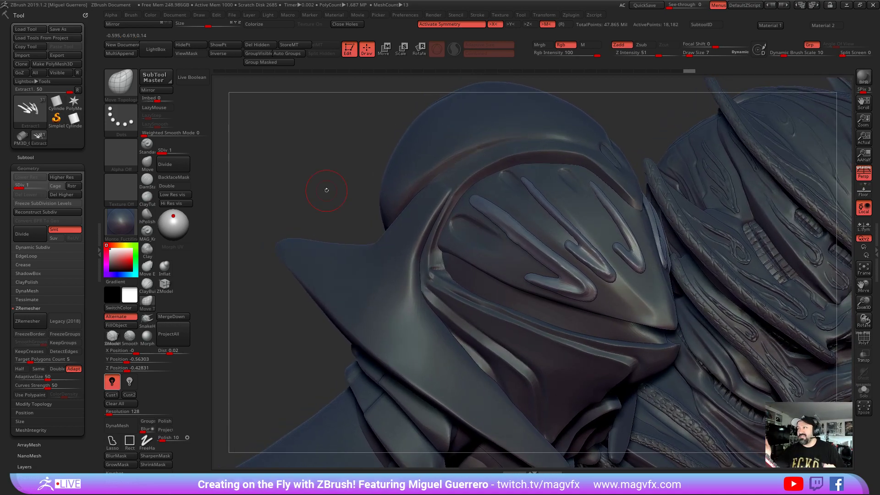
{"action": "left_click_drag", "start_coordinate": [326, 190], "coordinate": [361, 273]}
{"action": "left_click_drag", "start_coordinate": [161, 151], "coordinate": [208, 155]}
{"action": "left_click", "coordinate": [178, 164]}
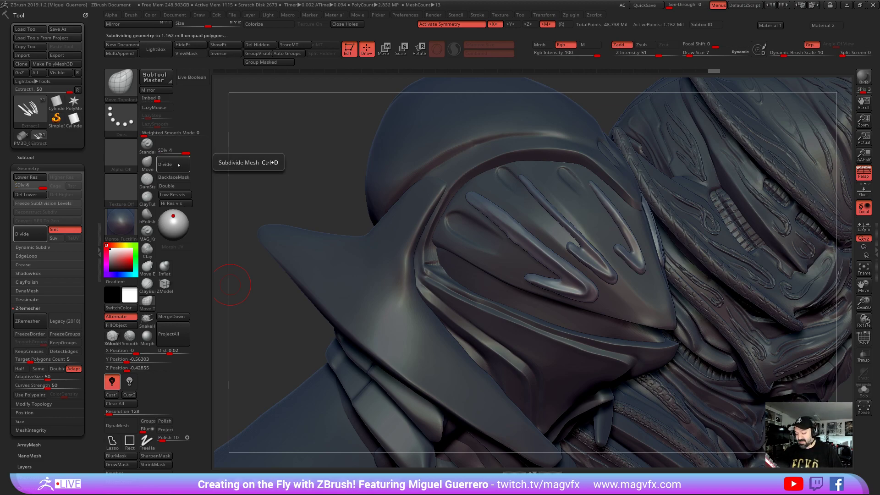
Set the Smooth brush's Weighted Smooth Mode to 1
{"action": "key", "text": "shift"}
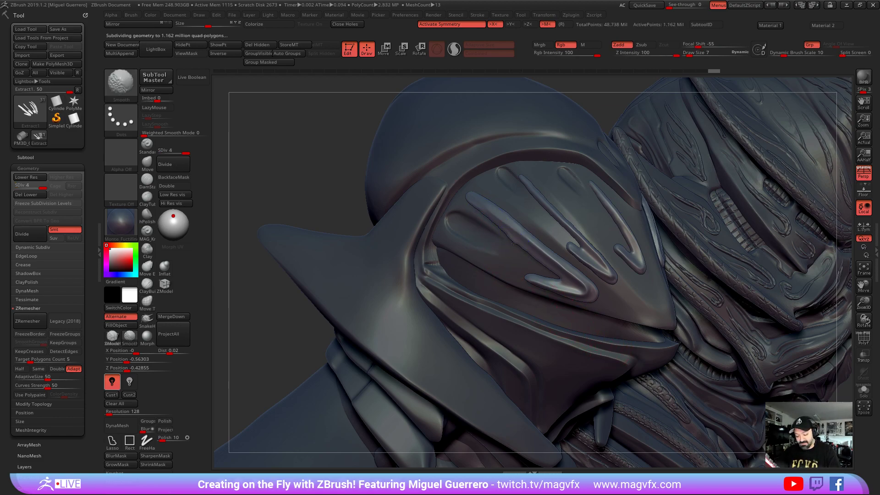
{"action": "left_click", "coordinate": [172, 133], "text": "shift"}
{"action": "type", "text": "1"}
{"action": "key", "text": "shift"}
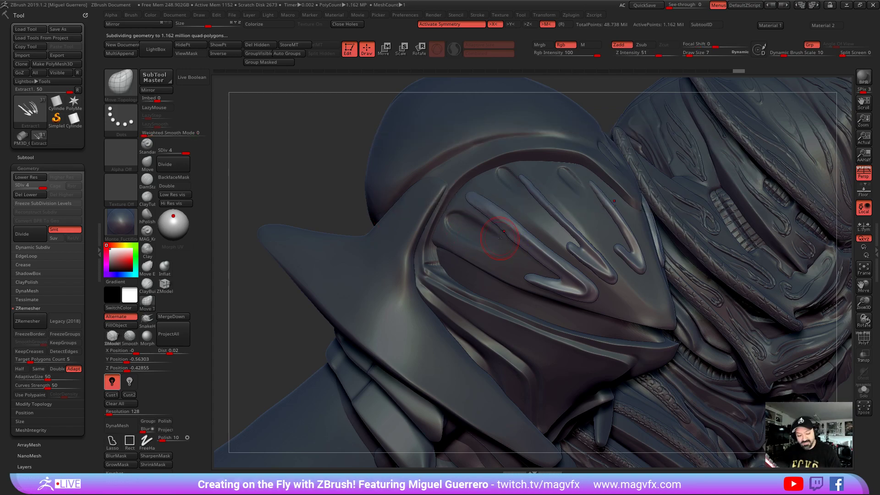
Thin and sharpen the upper end of the side visor strip using the Dam Standard brush at Draw Size 5
{"action": "mouse_move", "coordinate": [295, 151]}
{"action": "left_mouse_down"}
{"action": "mouse_move", "coordinate": [281, 169]}
{"action": "mouse_move", "coordinate": [458, 220]}
{"action": "left_mouse_up"}
{"action": "left_click", "coordinate": [146, 183]}
{"action": "key", "text": "bracketleft"}
{"action": "key", "text": "bracketleft"}
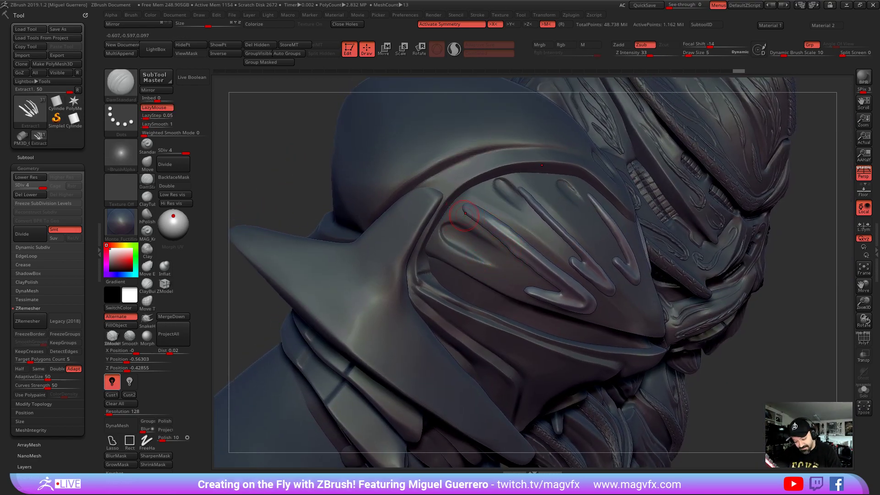
{"action": "left_click_drag", "start_coordinate": [521, 255], "coordinate": [493, 235]}
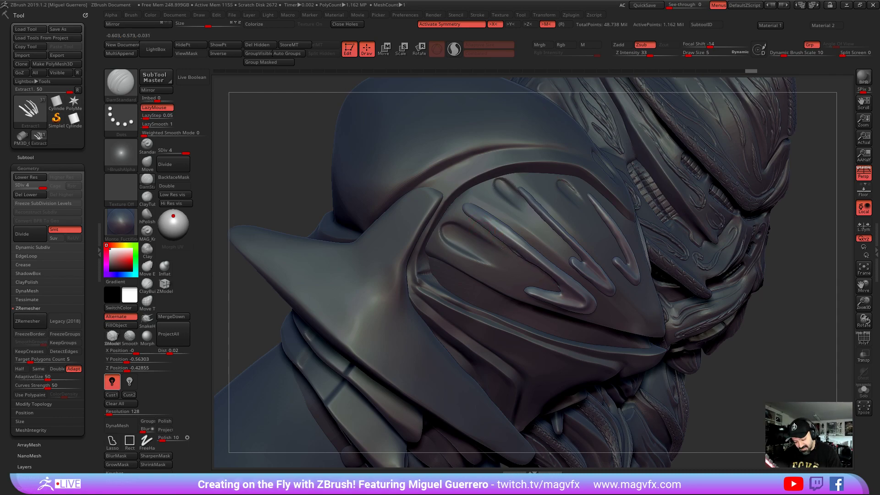
{"action": "left_click_drag", "start_coordinate": [472, 217], "coordinate": [523, 239]}
{"action": "left_click_drag", "start_coordinate": [477, 210], "coordinate": [515, 225]}
{"action": "mouse_move", "coordinate": [275, 165]}
{"action": "left_mouse_down"}
{"action": "mouse_move", "coordinate": [297, 160]}
{"action": "mouse_move", "coordinate": [261, 160]}
{"action": "left_mouse_up"}
{"action": "key", "text": "ctrl+z"}
{"action": "key", "text": "ctrl+shift+z"}
{"action": "key", "text": "ctrl+shift+z"}
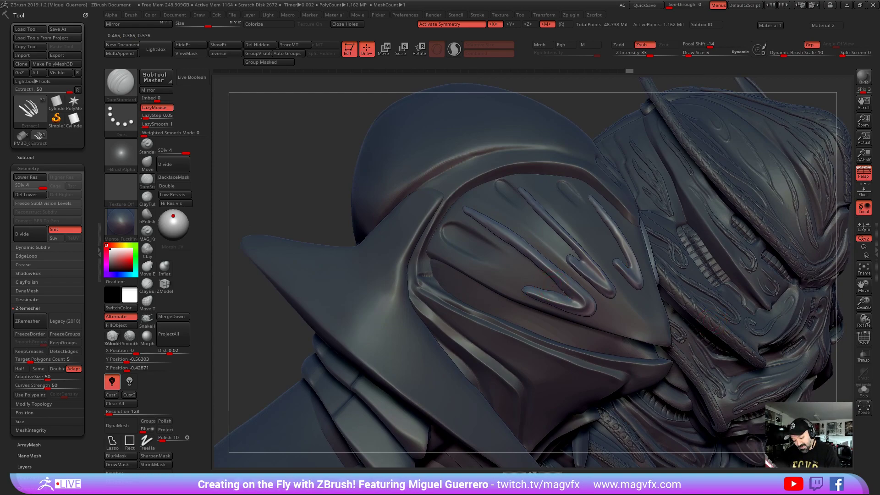
Carve the inner edge and hooked tip of the side strip into a sharper taper with Dam Standard
{"action": "key", "text": "ctrl+shift+z"}
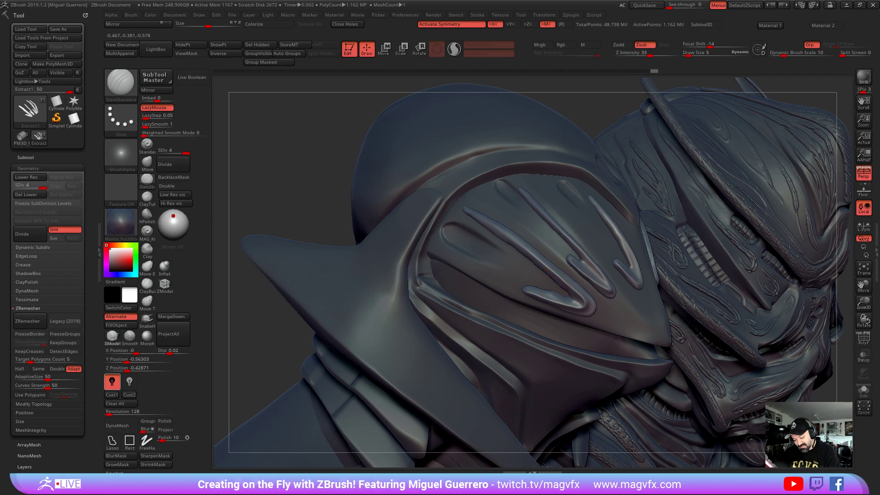
{"action": "key", "text": "ctrl+shift+z"}
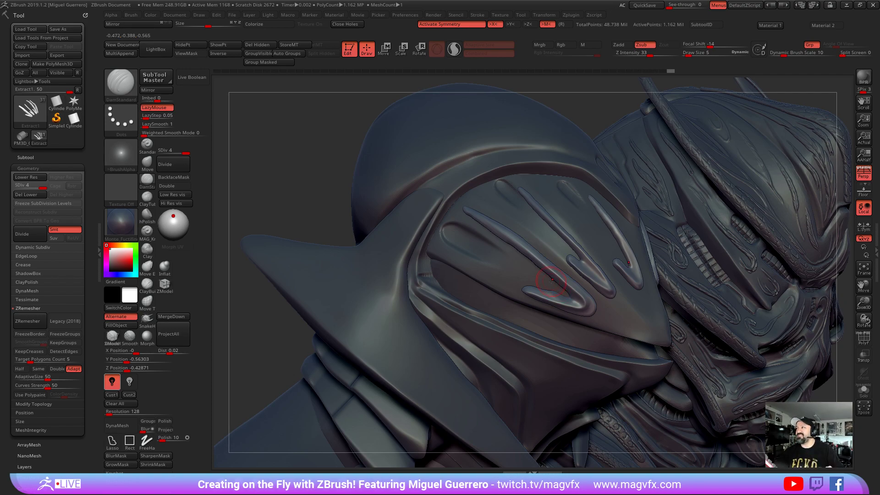
{"action": "left_click_drag", "start_coordinate": [311, 220], "coordinate": [321, 230]}
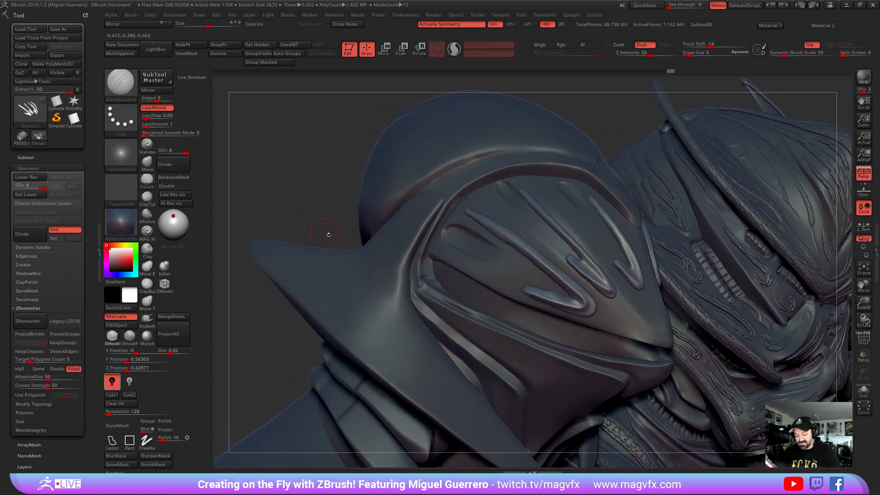
{"action": "key", "text": "ctrl+shift+z"}
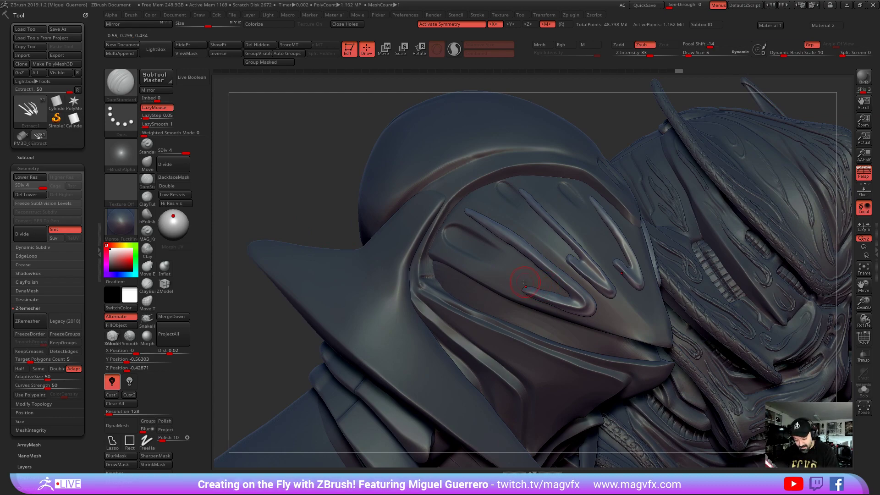
{"action": "key", "text": "ctrl+shift+z"}
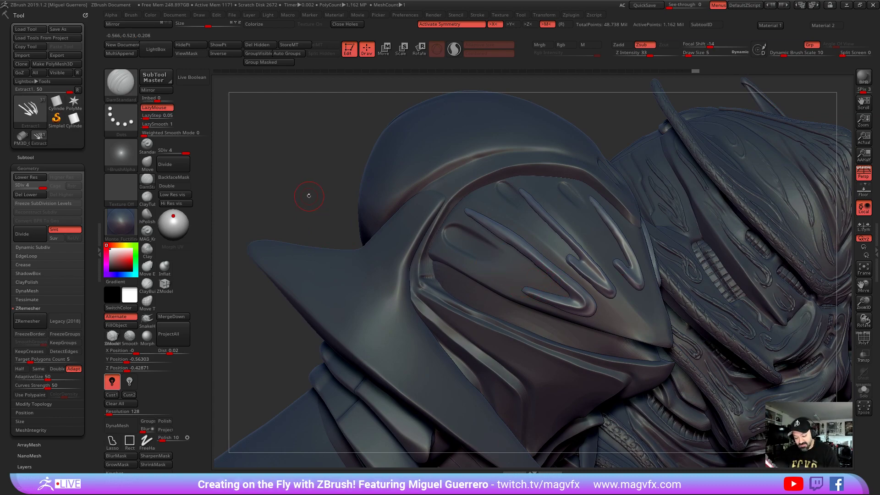
{"action": "key", "text": "ctrl+shift+z"}
{"action": "key", "text": "ctrl+shift+z"}
{"action": "key", "text": "ctrl+shift+z"}
{"action": "key", "text": "ctrl+shift+z"}
{"action": "key", "text": "ctrl+shift+z"}
{"action": "key", "text": "ctrl+shift+z"}
{"action": "key", "text": "ctrl+shift+z"}
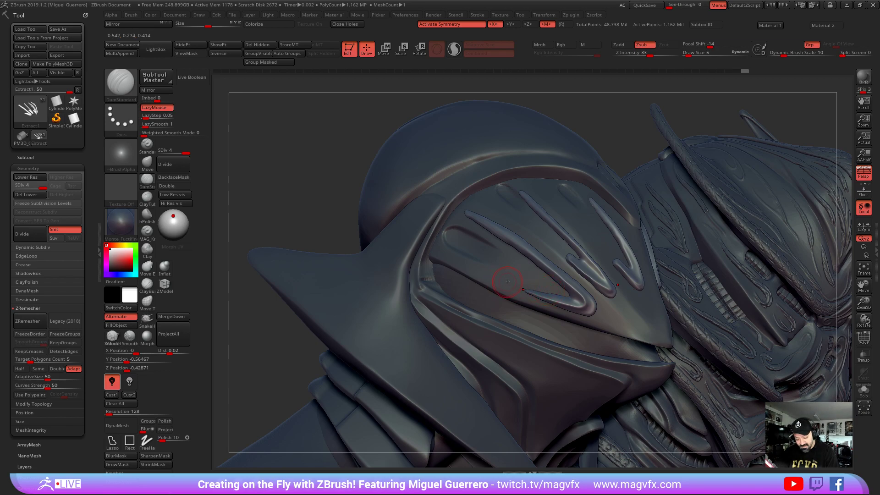
Reduce Dam Standard to Draw Size 3 and refine the side strip's hook and edge
{"action": "key", "text": "bracketleft"}
{"action": "left_click_drag", "start_coordinate": [526, 289], "coordinate": [570, 290]}
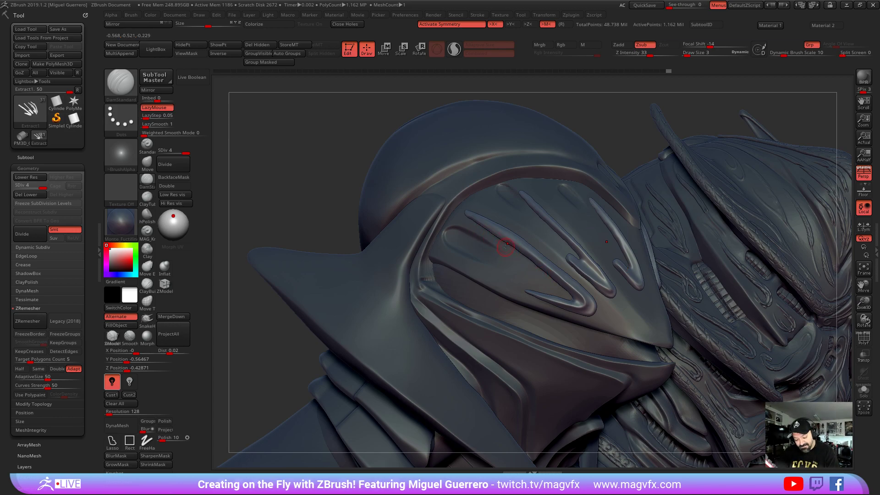
{"action": "left_click_drag", "start_coordinate": [505, 248], "coordinate": [512, 247]}
{"action": "left_click_drag", "start_coordinate": [458, 216], "coordinate": [450, 215]}
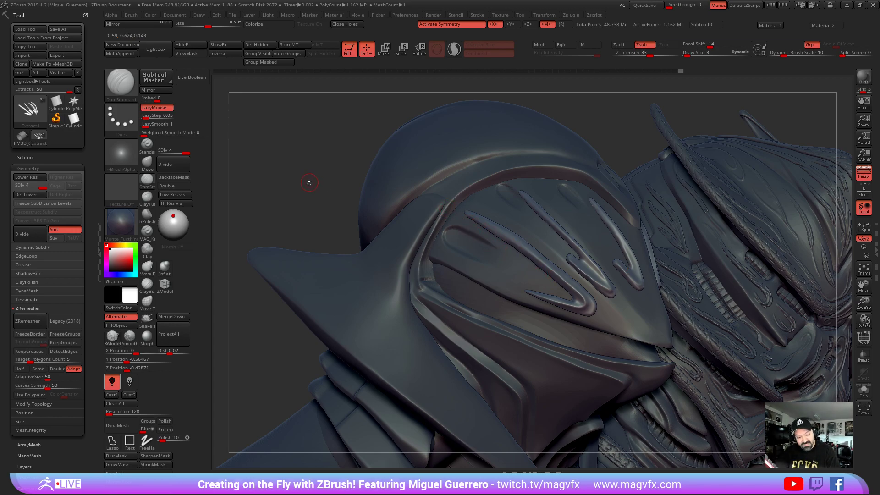
Switch to the Move brush, set Z Intensity to 10, and nudge the middle of the side strip into shape
{"action": "left_click_drag", "start_coordinate": [308, 183], "coordinate": [281, 179]}
{"action": "left_click", "coordinate": [147, 163]}
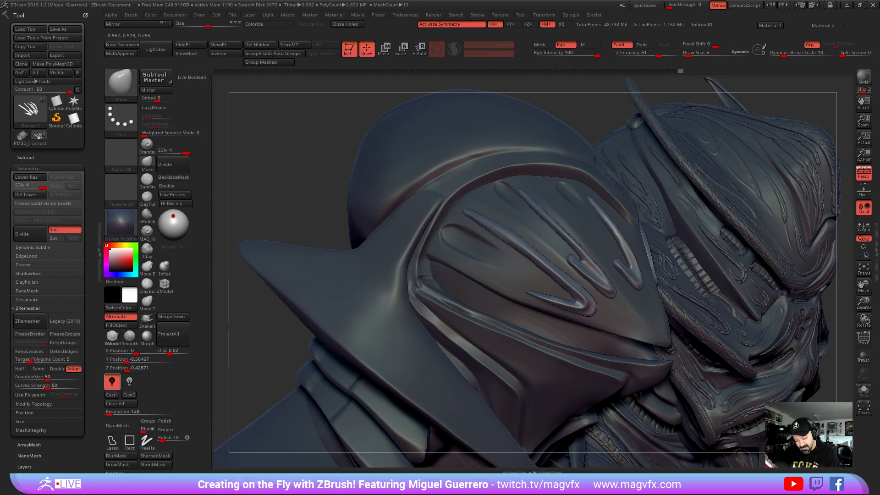
{"action": "left_click_drag", "start_coordinate": [658, 54], "coordinate": [638, 53]}
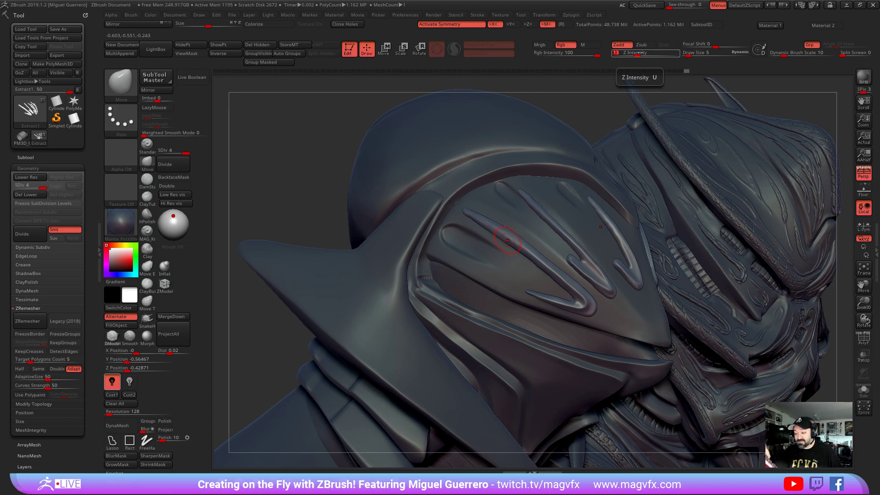
{"action": "left_click_drag", "start_coordinate": [638, 53], "coordinate": [632, 53]}
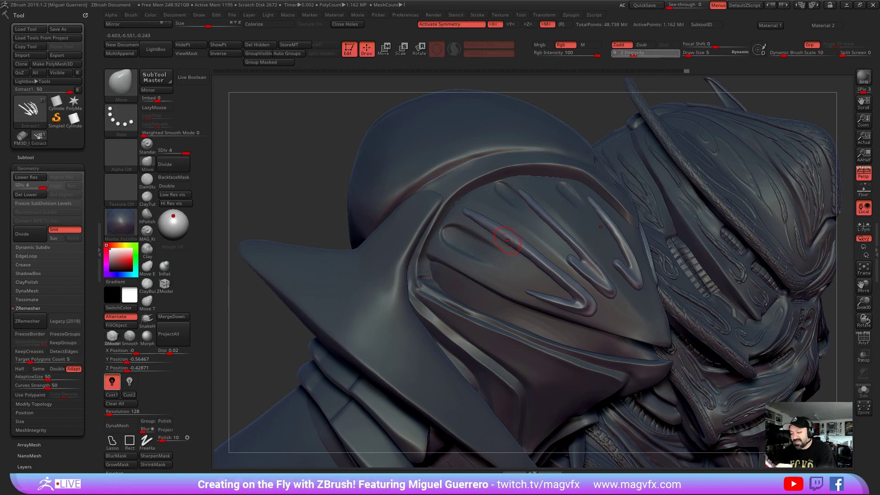
{"action": "key", "text": "]"}
{"action": "right_click_drag", "start_coordinate": [513, 269], "coordinate": [527, 269], "text": "ctrl"}
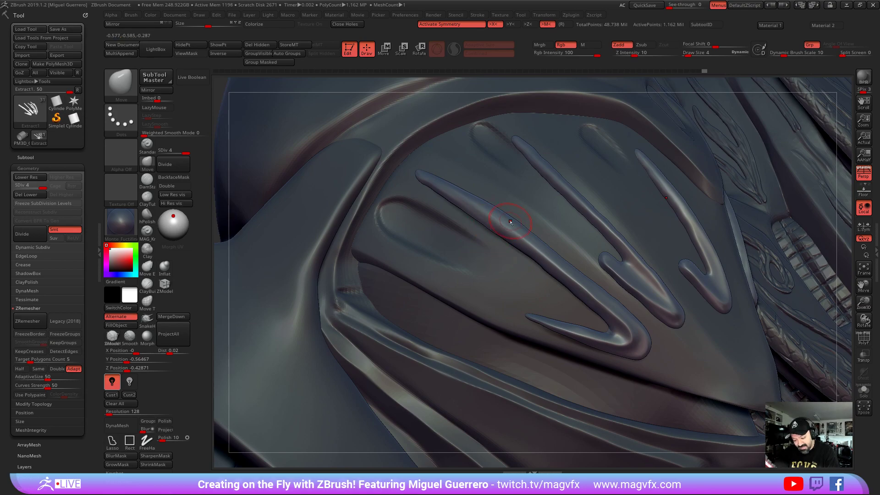
Try reshaping the side strip with Move at Z Intensity 25 and Draw Size 4, and undo the last stroke
{"action": "left_click_drag", "start_coordinate": [634, 54], "coordinate": [649, 55]}
{"action": "key", "text": "["}
{"action": "key", "text": "["}
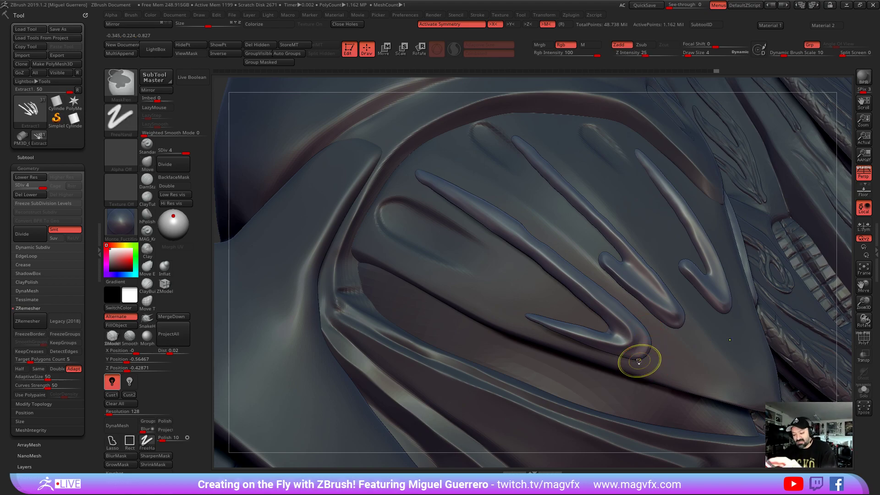
{"action": "key", "text": "ctrl+z"}
Even out the side strip's long edges using the Move brush at Z Intensity 11 and Draw Size 6
{"action": "left_click_drag", "start_coordinate": [640, 54], "coordinate": [636, 56]}
{"action": "key", "text": "]"}
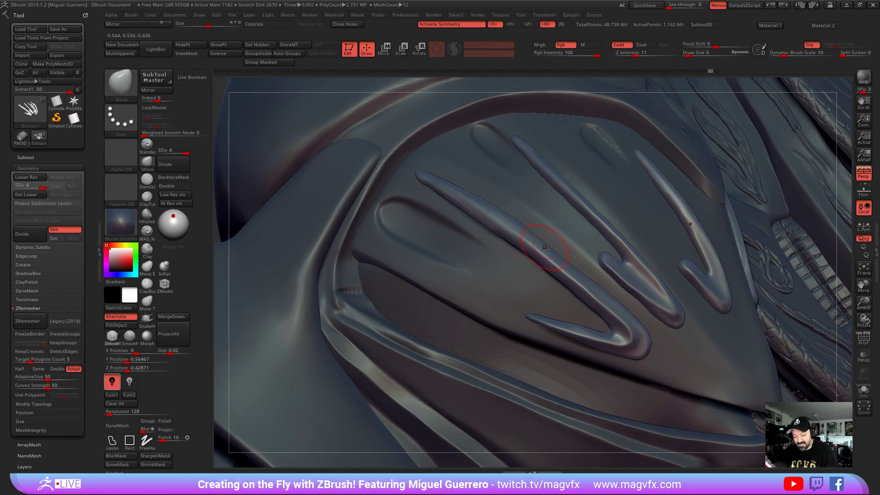
{"action": "left_click_drag", "start_coordinate": [547, 246], "coordinate": [537, 260]}
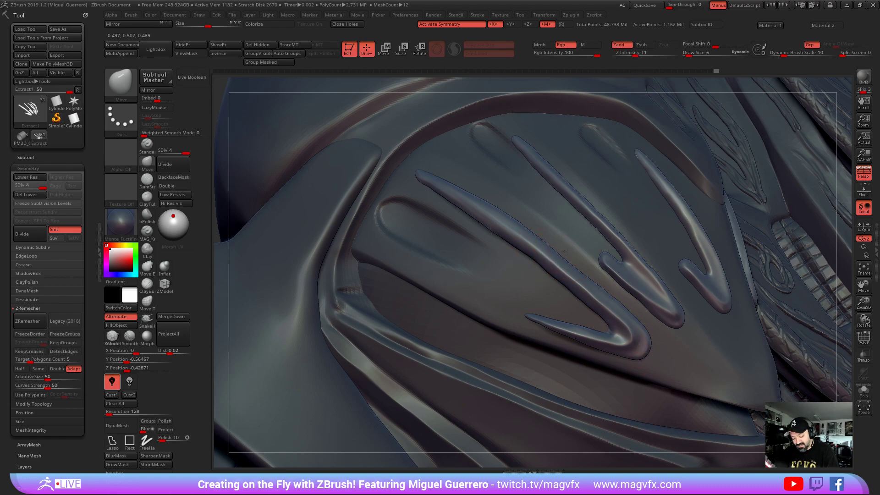
{"action": "left_click_drag", "start_coordinate": [564, 251], "coordinate": [540, 234]}
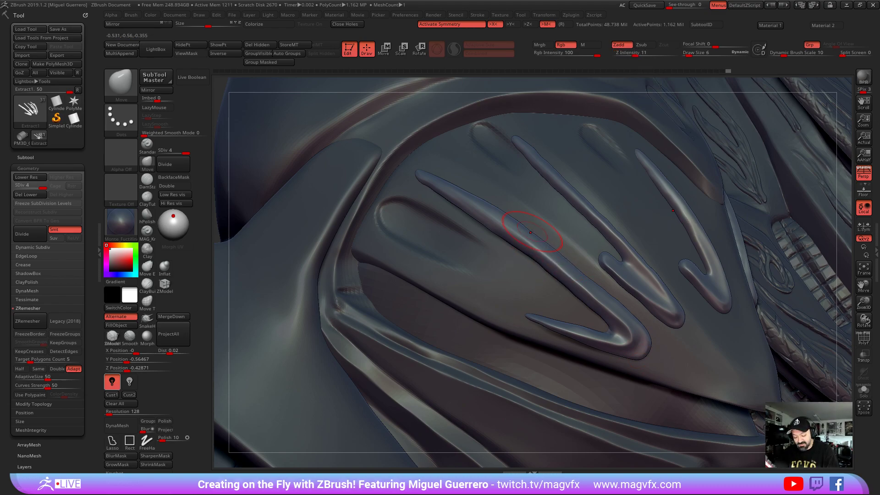
{"action": "left_click_drag", "start_coordinate": [570, 273], "coordinate": [577, 261]}
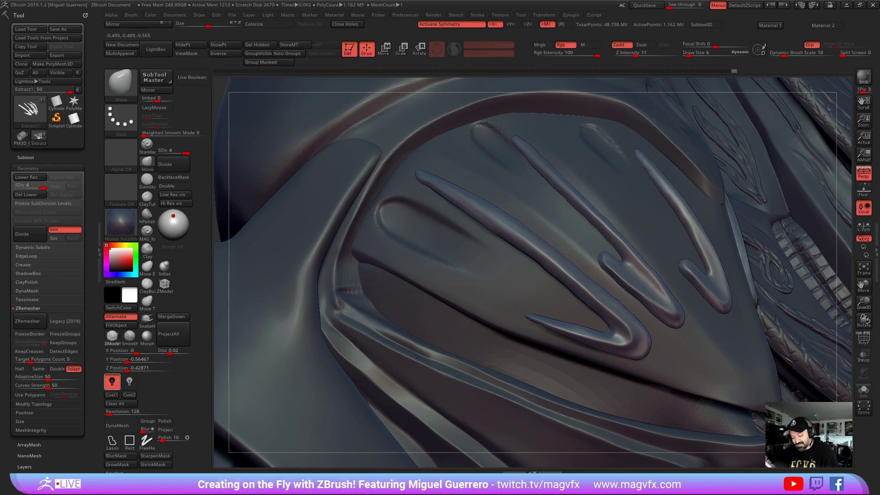
Smooth the side strip's surface along its length with the brush at Draw Size 4
{"action": "key", "text": "bracketleft"}
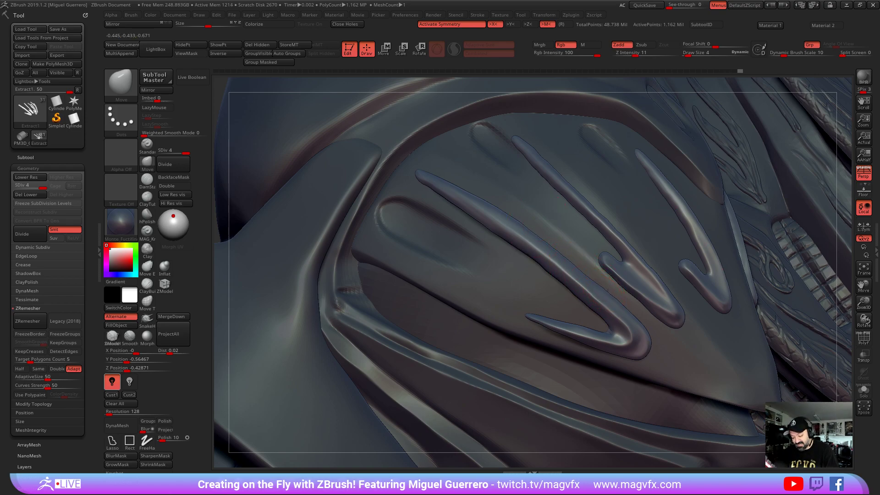
{"action": "left_click_drag", "start_coordinate": [586, 283], "coordinate": [608, 296], "text": "shift"}
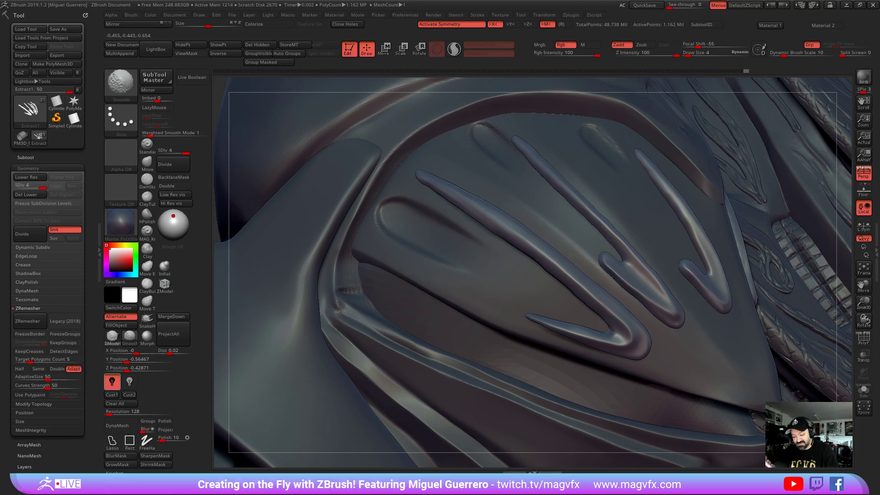
{"action": "right_click_drag", "start_coordinate": [486, 202], "coordinate": [451, 187], "text": "shift"}
{"action": "mouse_move", "coordinate": [285, 186]}
{"action": "right_mouse_down"}
{"action": "mouse_move", "coordinate": [354, 174]}
{"action": "mouse_move", "coordinate": [322, 180]}
{"action": "mouse_move", "coordinate": [334, 206]}
{"action": "mouse_move", "coordinate": [324, 222]}
{"action": "mouse_move", "coordinate": [328, 216]}
{"action": "mouse_move", "coordinate": [352, 240]}
{"action": "mouse_move", "coordinate": [281, 287]}
{"action": "mouse_move", "coordinate": [283, 269]}
{"action": "mouse_move", "coordinate": [295, 271]}
{"action": "right_mouse_up"}
{"action": "right_click_drag", "start_coordinate": [709, 207], "coordinate": [285, 202]}
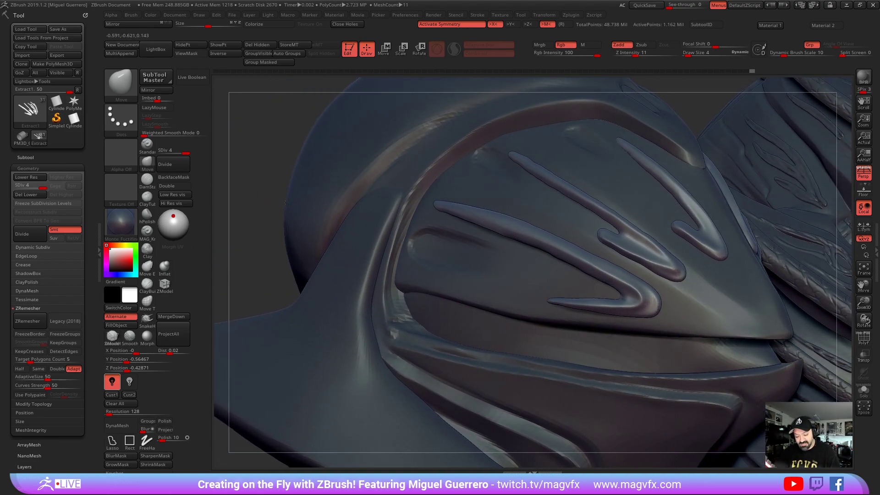
{"action": "left_click", "coordinate": [147, 178]}
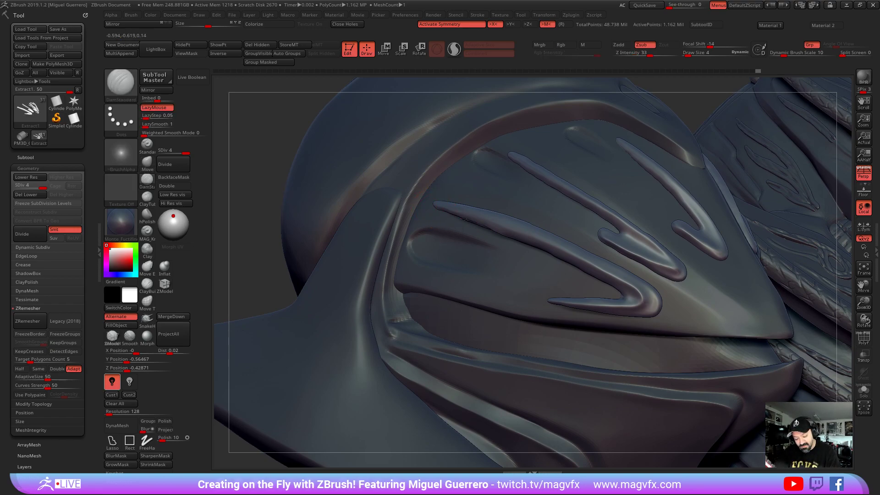
{"action": "left_click_drag", "start_coordinate": [260, 179], "coordinate": [269, 119]}
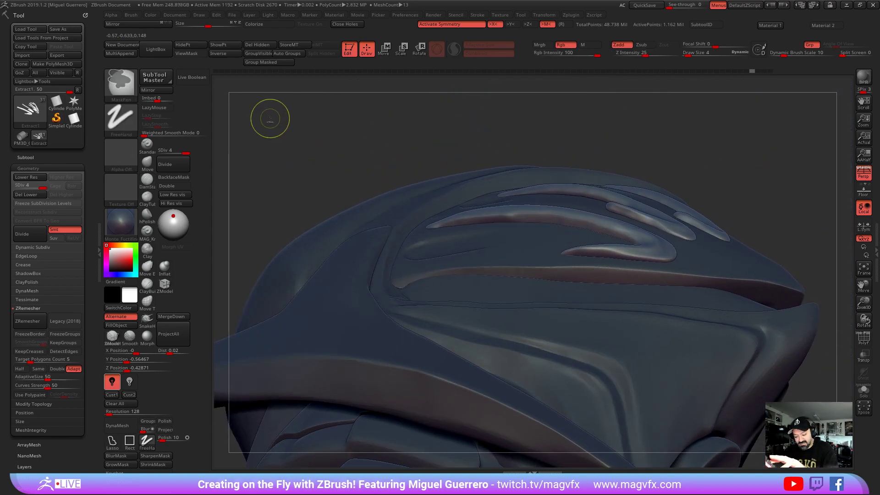
Lower the strips to subdivision level 1 and push the side strip closer to the visor with Move at Draw Size 18
{"action": "mouse_move", "coordinate": [275, 137]}
{"action": "left_mouse_down"}
{"action": "mouse_move", "coordinate": [325, 123]}
{"action": "mouse_move", "coordinate": [350, 133]}
{"action": "left_mouse_up"}
{"action": "left_click_drag", "start_coordinate": [183, 150], "coordinate": [170, 149]}
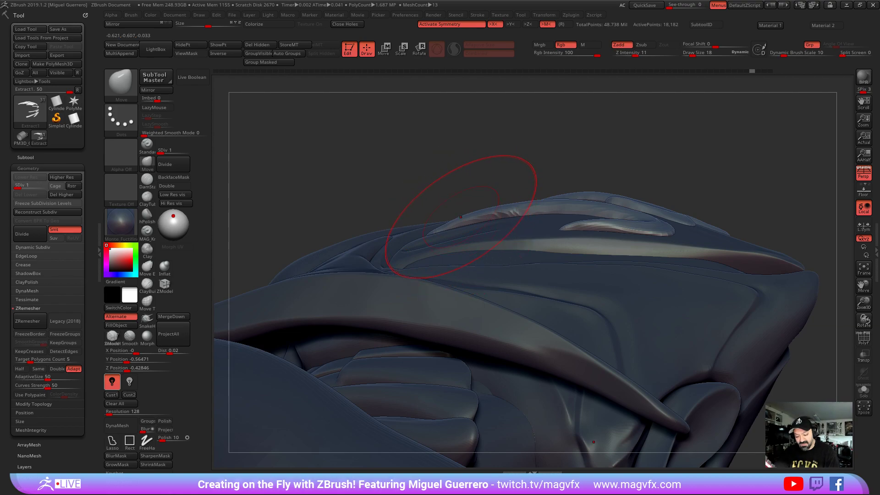
{"action": "left_click_drag", "start_coordinate": [462, 234], "coordinate": [464, 238]}
{"action": "left_click_drag", "start_coordinate": [500, 208], "coordinate": [504, 241]}
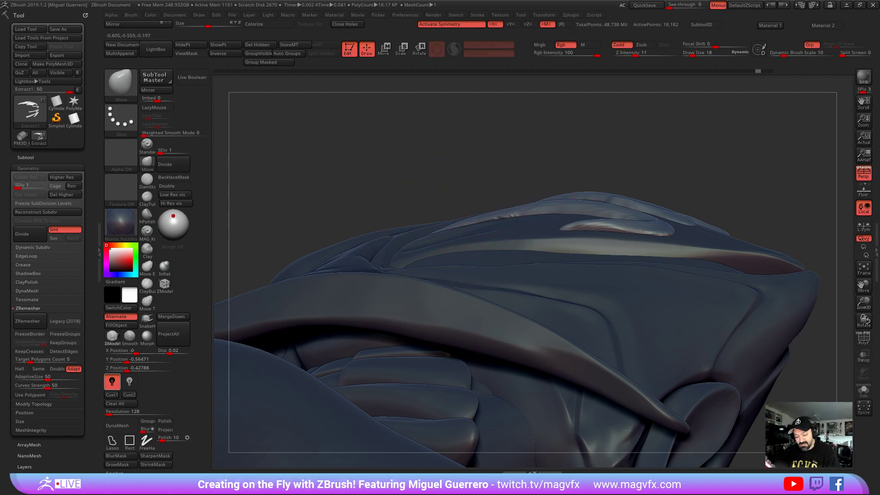
{"action": "mouse_move", "coordinate": [578, 219]}
{"action": "left_mouse_down"}
{"action": "mouse_move", "coordinate": [630, 229]}
{"action": "mouse_move", "coordinate": [602, 226]}
{"action": "mouse_move", "coordinate": [587, 209]}
{"action": "left_mouse_up"}
{"action": "key", "text": "d"}
{"action": "key", "text": "shift+d"}
{"action": "key", "text": "d"}
{"action": "key", "text": "shift+d"}
{"action": "left_click_drag", "start_coordinate": [505, 147], "coordinate": [579, 148]}
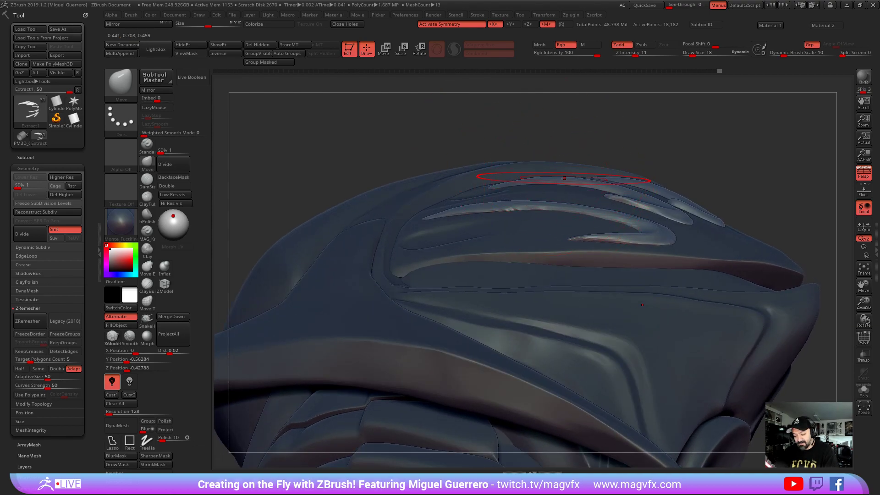
Fit the strips near the crest closer to the visor with Move Topological at Z Intensity 51 and Draw Size 9
{"action": "left_click", "coordinate": [147, 301]}
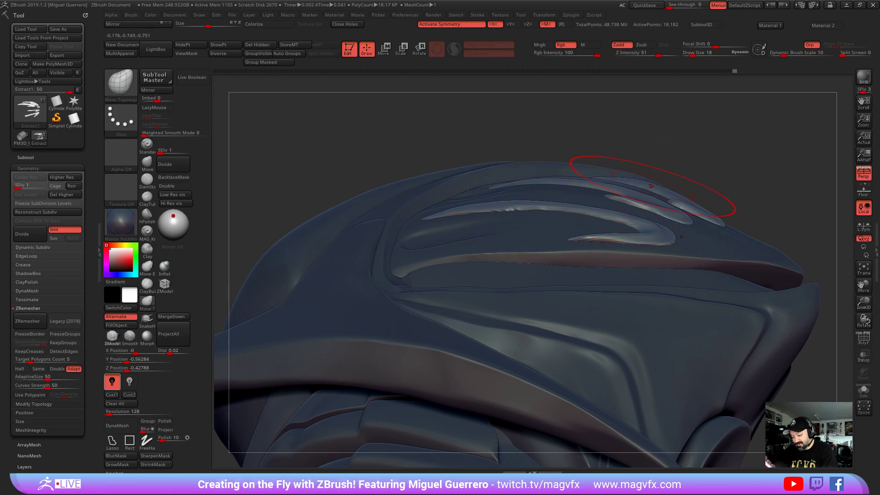
{"action": "key", "text": "bracketleft"}
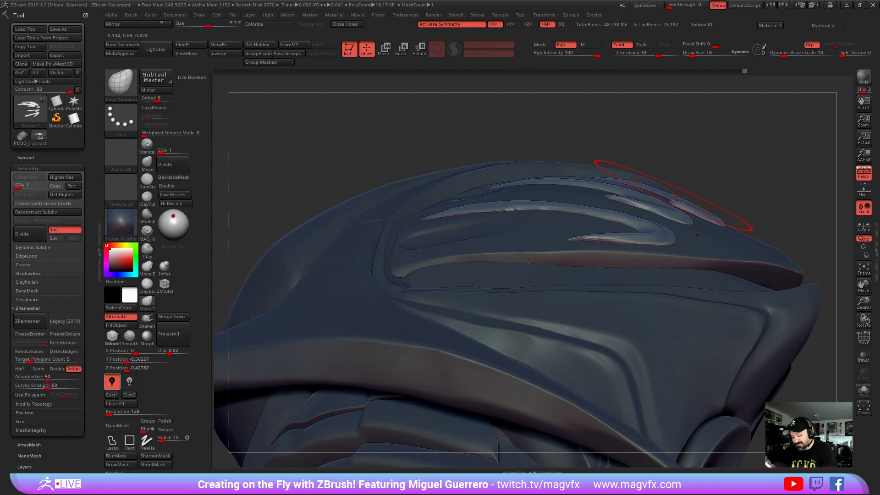
{"action": "key", "text": "bracketleft"}
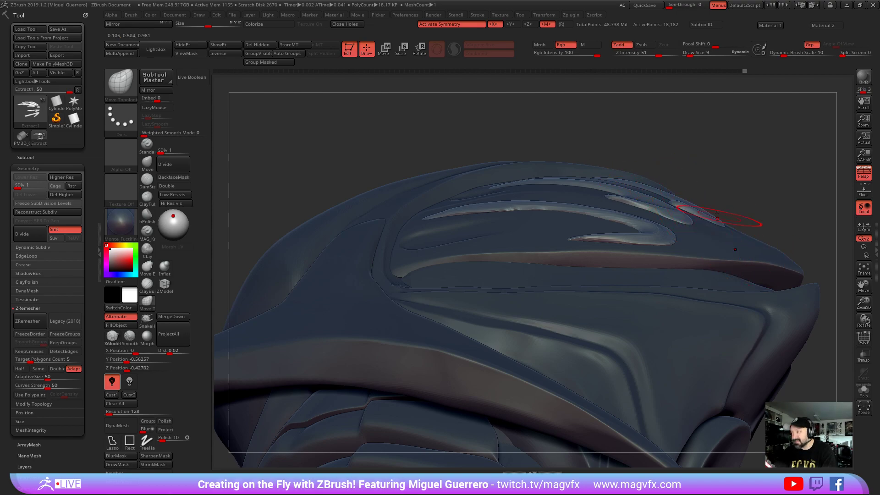
{"action": "left_click_drag", "start_coordinate": [371, 138], "coordinate": [377, 162]}
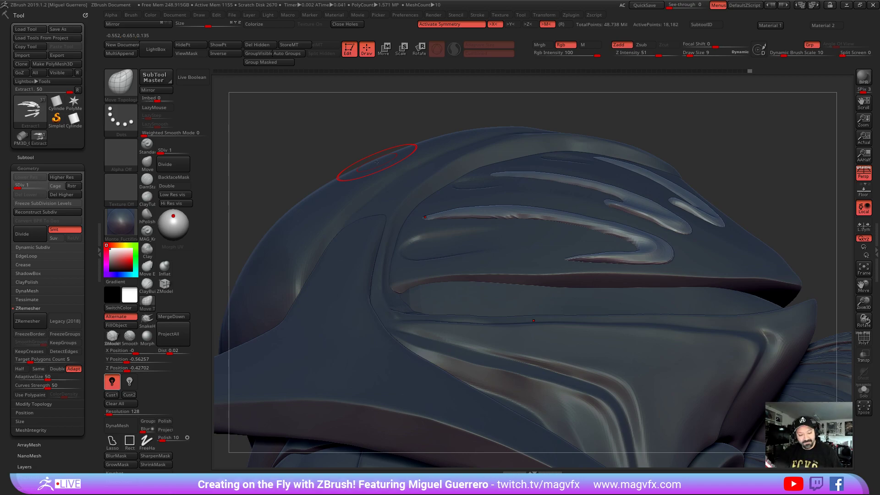
Choose the DamStandard brush and subdivide the strips up to level 4
{"action": "key", "text": "b"}
{"action": "key", "text": "d"}
{"action": "key", "text": "s"}
{"action": "left_click_drag", "start_coordinate": [288, 140], "coordinate": [316, 165]}
{"action": "key", "text": "d"}
{"action": "key", "text": "d"}
{"action": "left_click", "coordinate": [174, 164]}
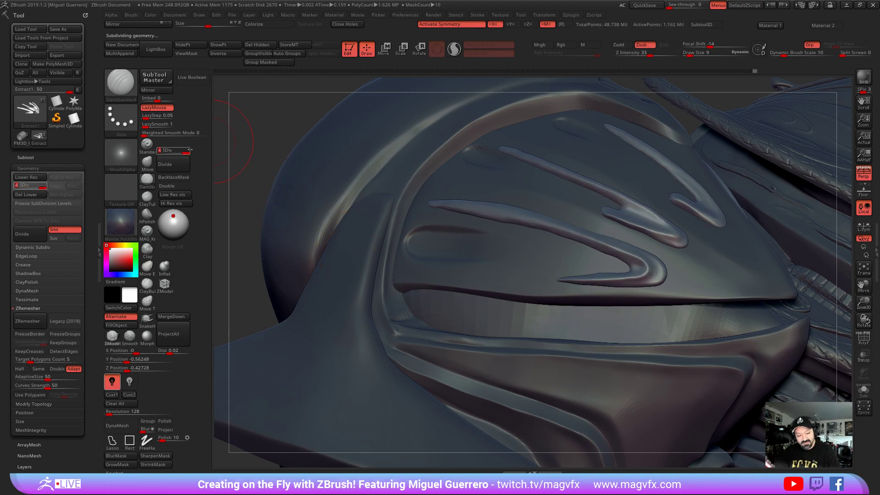
Sharpen the side strip's edges and bend with DamStandard at Z Intensity 33 and Draw Size 5
{"action": "left_click_drag", "start_coordinate": [257, 120], "coordinate": [496, 236]}
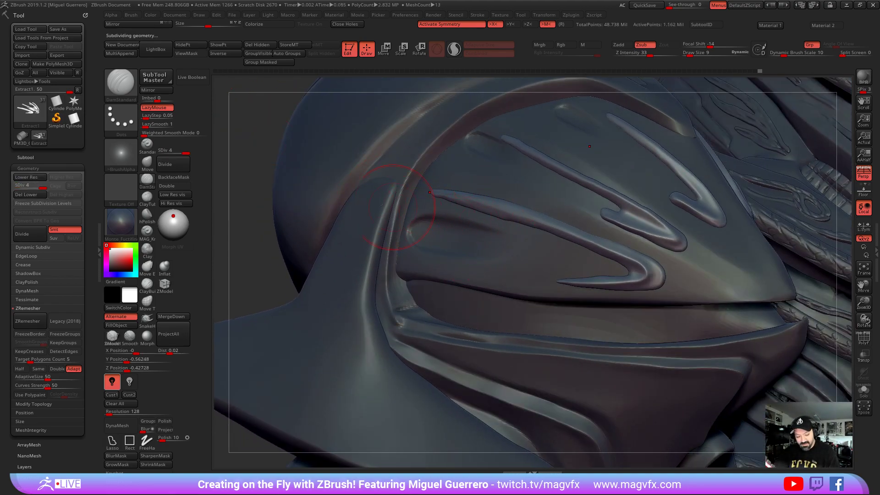
{"action": "left_click_drag", "start_coordinate": [239, 142], "coordinate": [233, 146]}
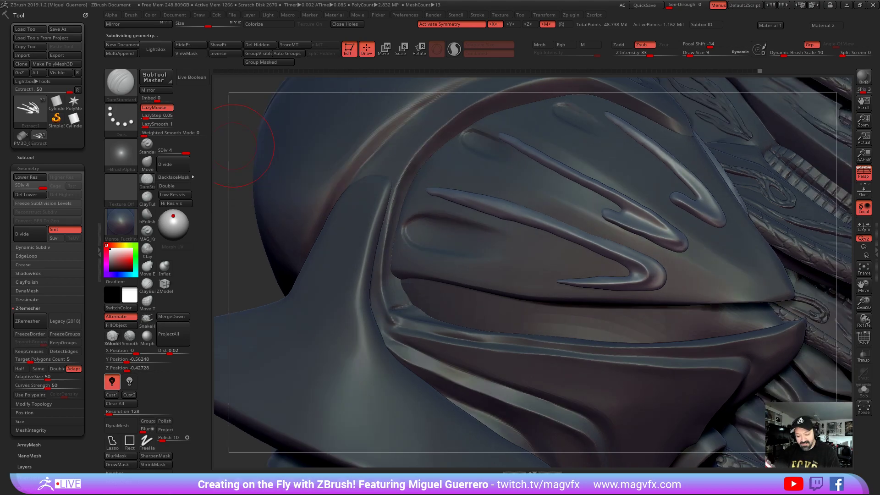
{"action": "left_click_drag", "start_coordinate": [458, 204], "coordinate": [522, 224]}
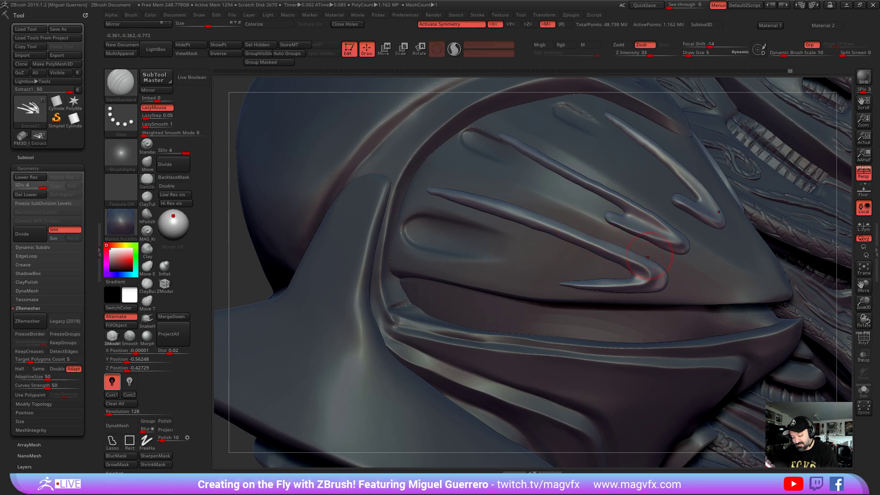
{"action": "left_click_drag", "start_coordinate": [641, 303], "coordinate": [545, 302]}
{"action": "right_click_drag", "start_coordinate": [428, 261], "coordinate": [324, 251]}
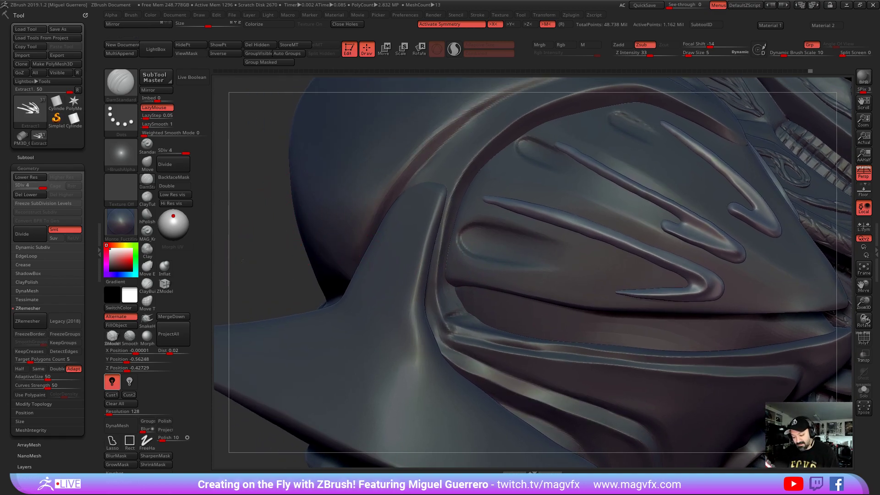
{"action": "right_click_drag", "start_coordinate": [282, 213], "coordinate": [387, 229]}
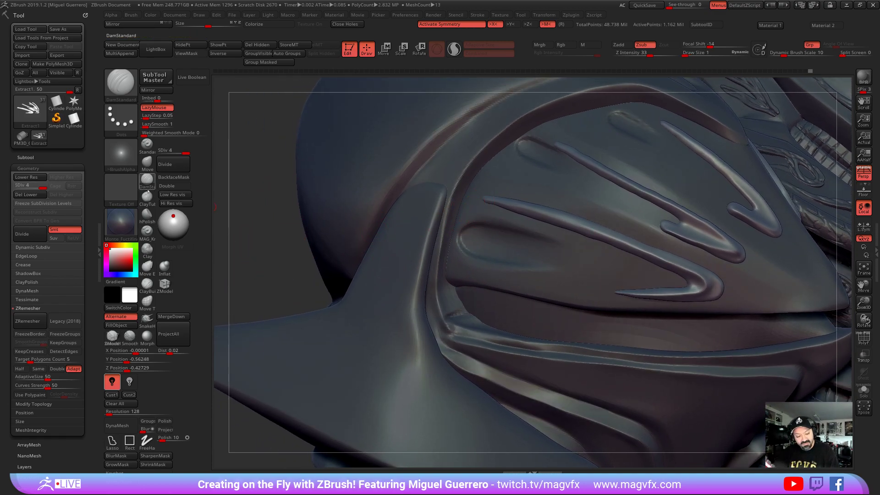
Carve rope-like grooves along the side strip's upper arm with the knife brush at Draw Size 2, undoing the first strokes made at Draw Size 3
{"action": "left_click", "coordinate": [148, 237]}
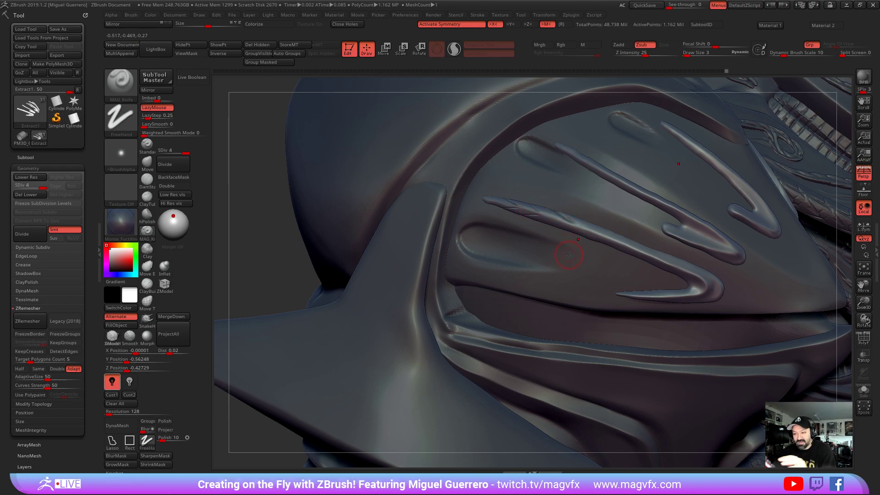
{"action": "key", "text": "ctrl"}
{"action": "key", "text": "ctrl+z"}
{"action": "key", "text": "ctrl+z"}
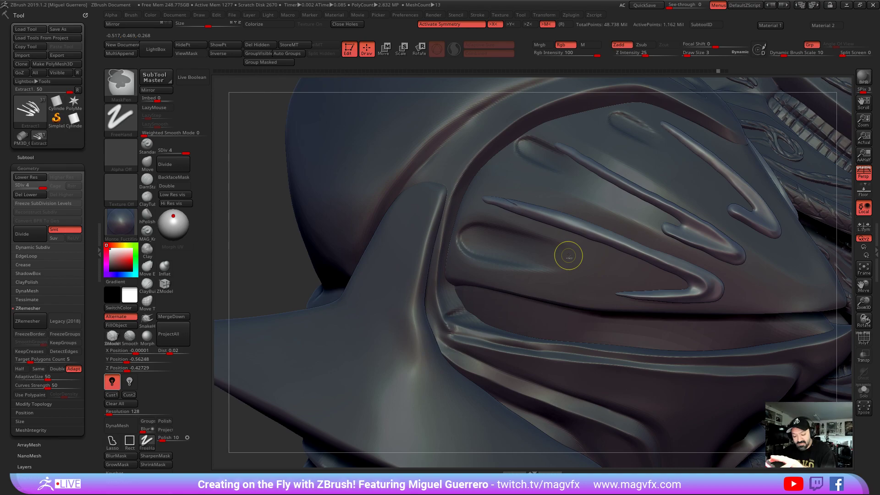
{"action": "key", "text": "ctrl+z"}
{"action": "key", "text": "ctrl+z"}
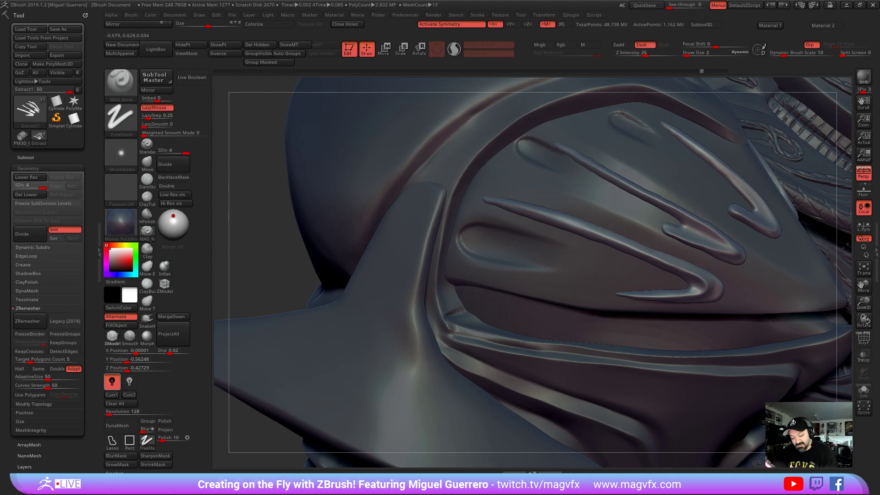
{"action": "key", "text": "ctrl+shift+z"}
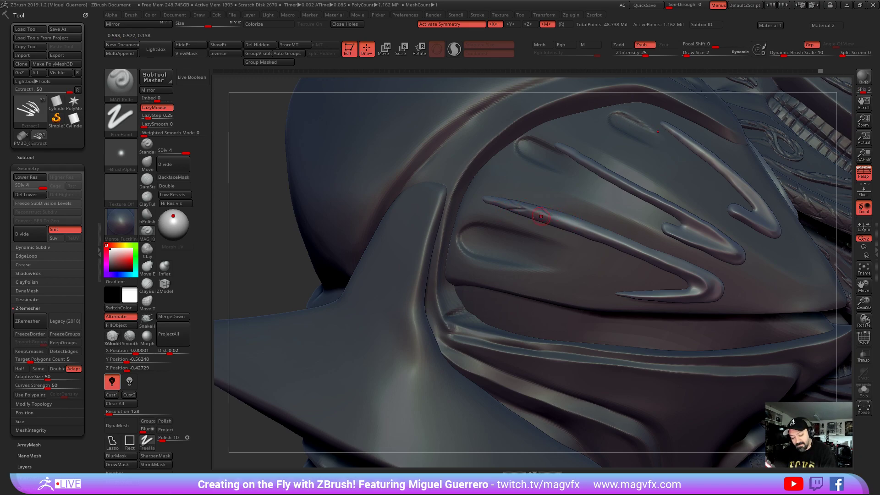
{"action": "mouse_move", "coordinate": [532, 216]}
{"action": "left_mouse_down"}
{"action": "mouse_move", "coordinate": [564, 212]}
{"action": "mouse_move", "coordinate": [588, 235]}
{"action": "mouse_move", "coordinate": [648, 246]}
{"action": "mouse_move", "coordinate": [656, 261]}
{"action": "mouse_move", "coordinate": [698, 271]}
{"action": "left_mouse_up"}
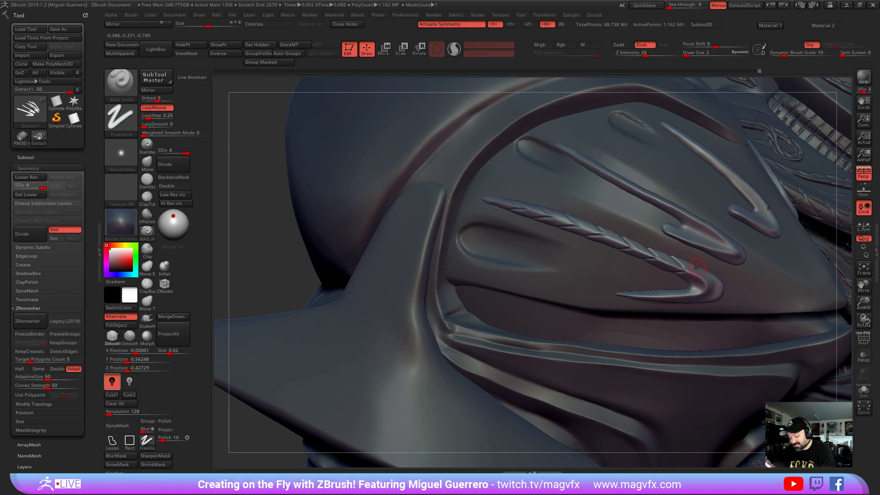
Continue the slanted knife grooves around the side strip's bend and along its lower arm, and touch up the upper arm's narrow end
{"action": "mouse_move", "coordinate": [696, 265]}
{"action": "left_mouse_down"}
{"action": "mouse_move", "coordinate": [705, 280]}
{"action": "mouse_move", "coordinate": [695, 290]}
{"action": "mouse_move", "coordinate": [706, 293]}
{"action": "mouse_move", "coordinate": [666, 298]}
{"action": "left_mouse_up"}
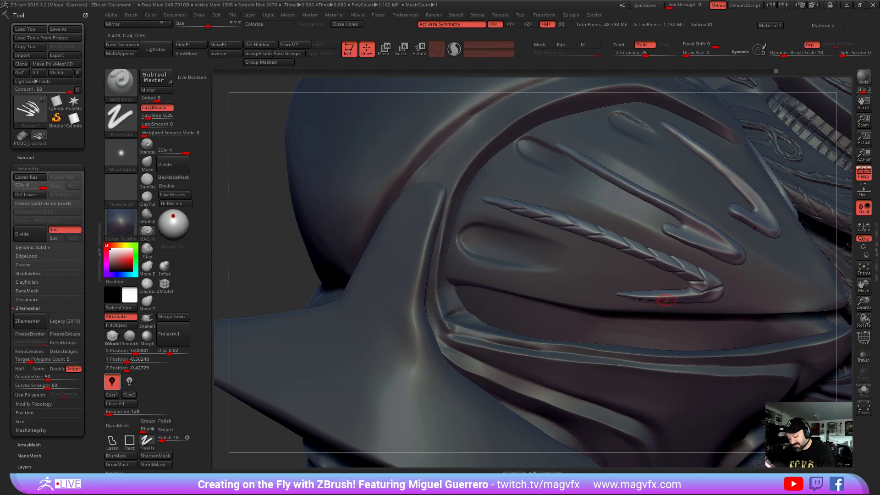
{"action": "left_click_drag", "start_coordinate": [721, 288], "coordinate": [668, 291]}
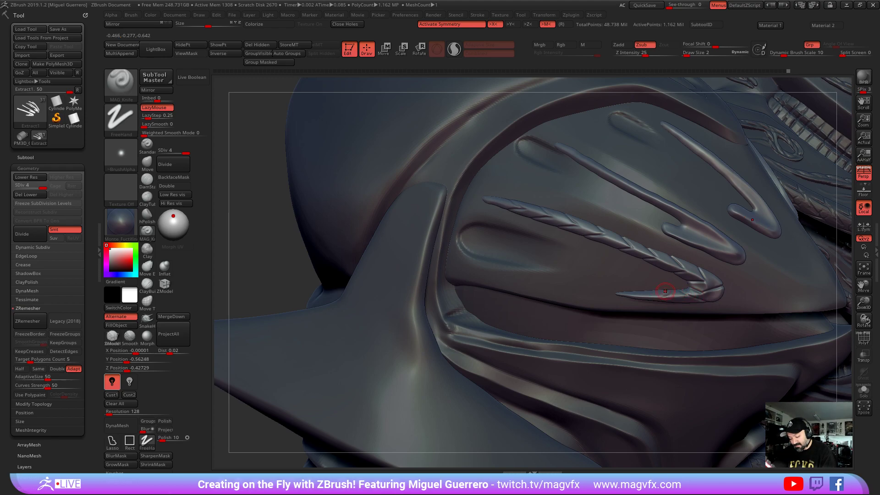
{"action": "key", "text": "ctrl"}
{"action": "key", "text": "ctrl+z"}
{"action": "key", "text": "ctrl+z"}
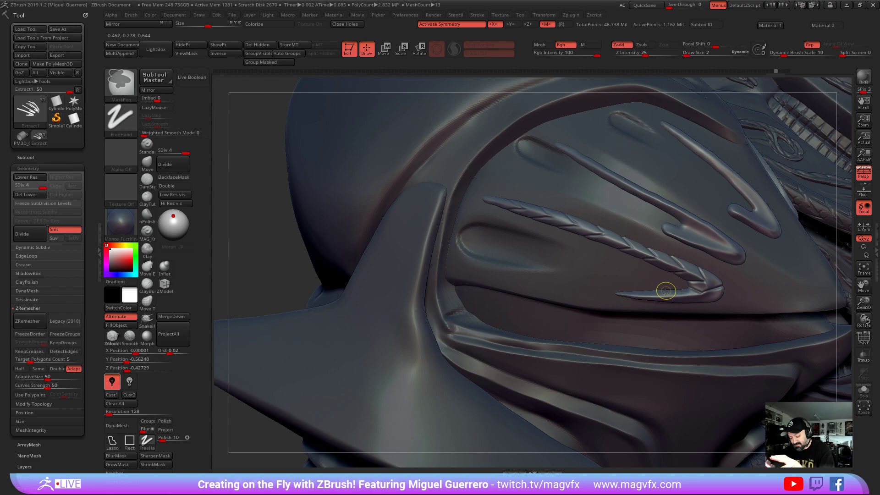
{"action": "key", "text": "ctrl+shift+z"}
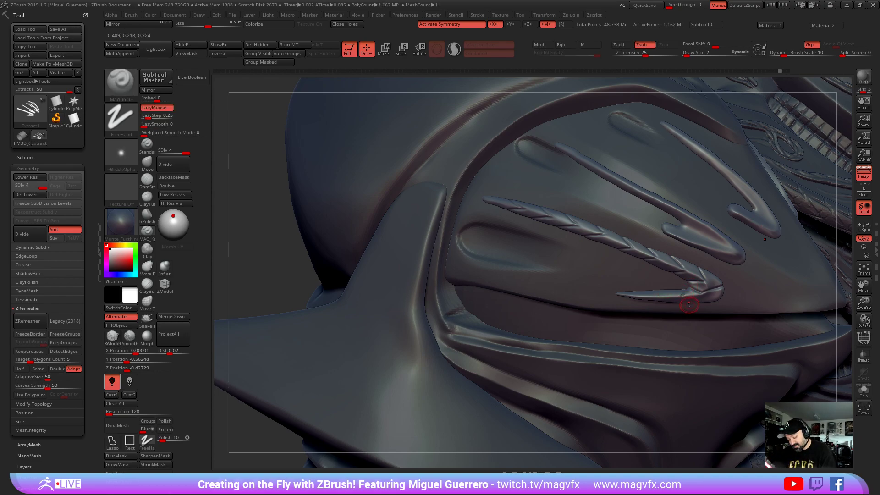
{"action": "key", "text": "ctrl+shift+z"}
{"action": "left_click_drag", "start_coordinate": [662, 296], "coordinate": [638, 301]}
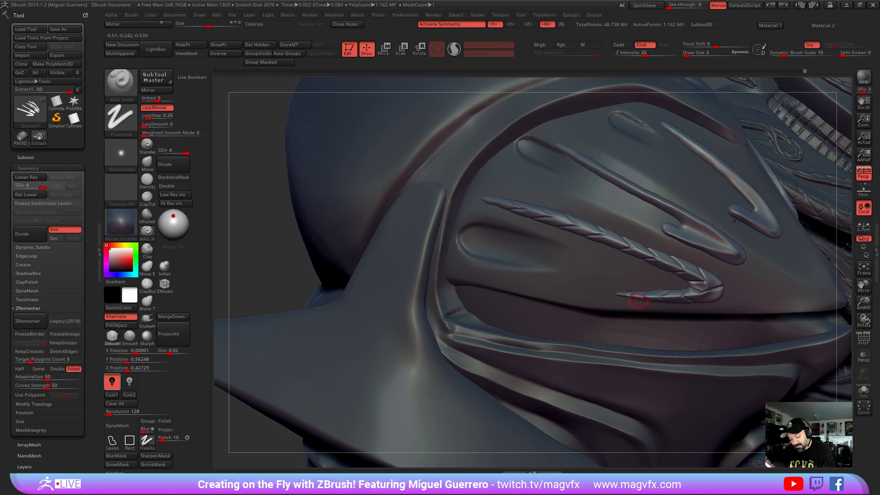
{"action": "mouse_move", "coordinate": [503, 206]}
{"action": "left_mouse_down"}
{"action": "mouse_move", "coordinate": [480, 188]}
{"action": "mouse_move", "coordinate": [515, 204]}
{"action": "left_mouse_up"}
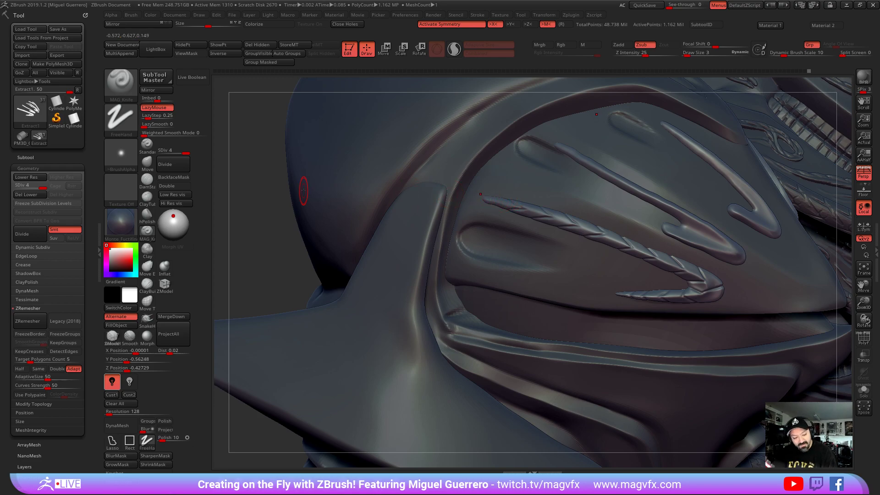
Lower the strips to subdivision level 3 and nudge the side strip's edges between the grooves with Move at Draw Size 2
{"action": "left_click", "coordinate": [146, 163]}
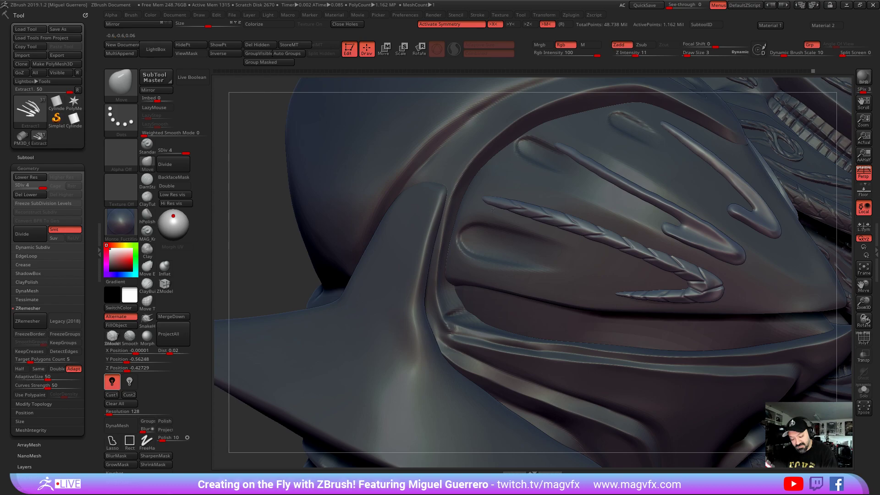
{"action": "key", "text": "bracketleft"}
{"action": "key", "text": "bracketleft"}
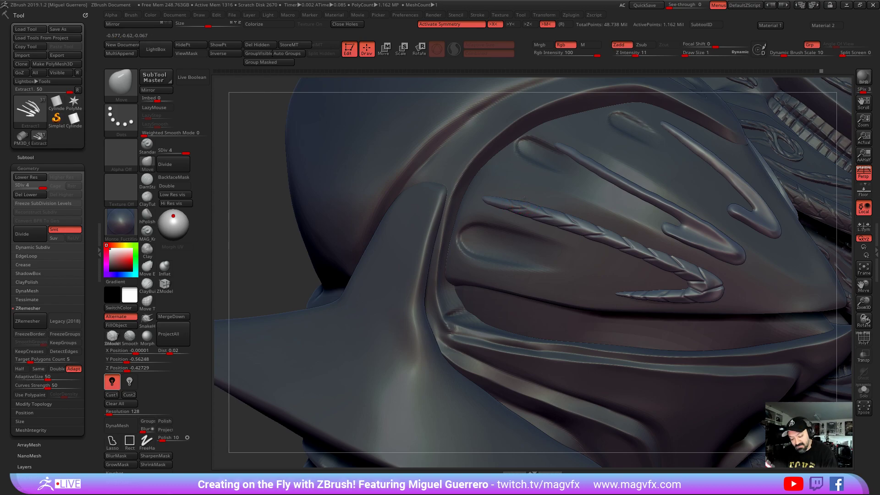
{"action": "key", "text": "shift+d"}
{"action": "key", "text": "bracketright"}
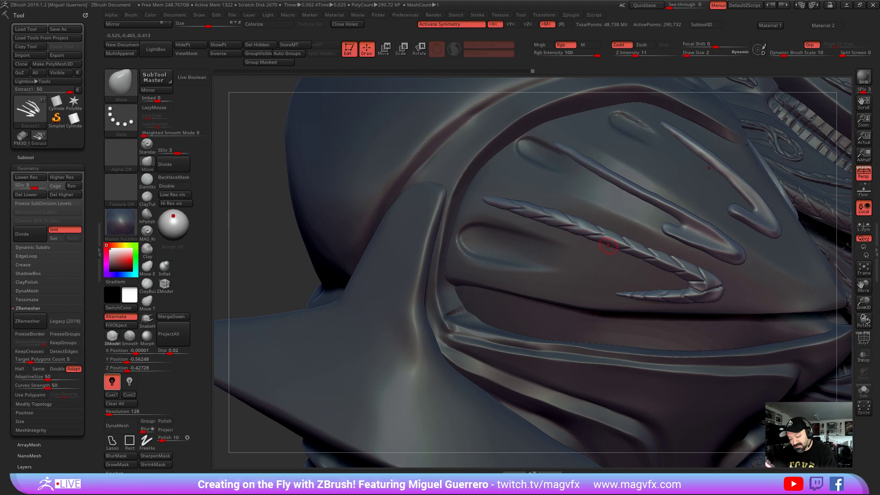
{"action": "key", "text": "bracketright"}
{"action": "mouse_move", "coordinate": [634, 248]}
{"action": "left_mouse_down"}
{"action": "mouse_move", "coordinate": [656, 247]}
{"action": "mouse_move", "coordinate": [653, 266]}
{"action": "mouse_move", "coordinate": [708, 273]}
{"action": "mouse_move", "coordinate": [720, 299]}
{"action": "left_mouse_up"}
{"action": "key", "text": "["}
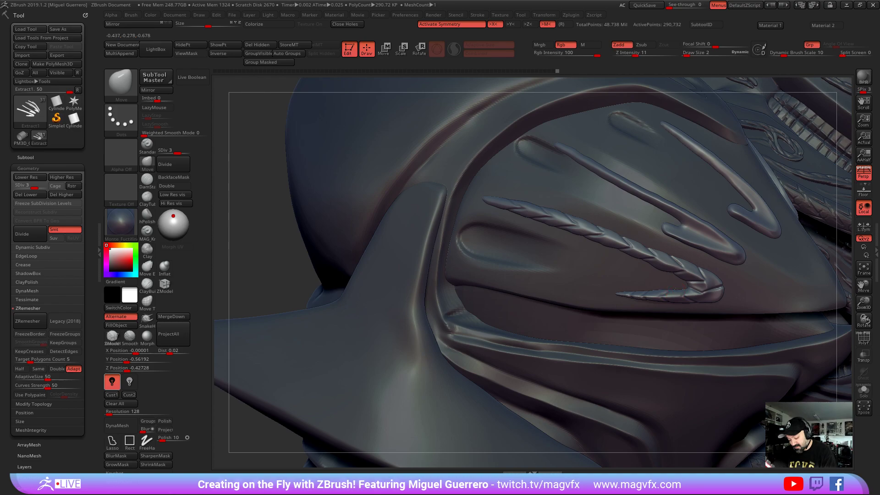
{"action": "left_click_drag", "start_coordinate": [647, 288], "coordinate": [634, 295]}
Deepen the rope grooves along the side strip's upper arm using DamStandard at Z Intensity 33 and Draw Size 1
{"action": "left_click_drag", "start_coordinate": [252, 238], "coordinate": [250, 234]}
{"action": "mouse_move", "coordinate": [249, 234]}
{"action": "right_mouse_down"}
{"action": "mouse_move", "coordinate": [299, 238]}
{"action": "mouse_move", "coordinate": [366, 210]}
{"action": "mouse_move", "coordinate": [329, 239]}
{"action": "right_mouse_up"}
{"action": "key", "text": "ctrl"}
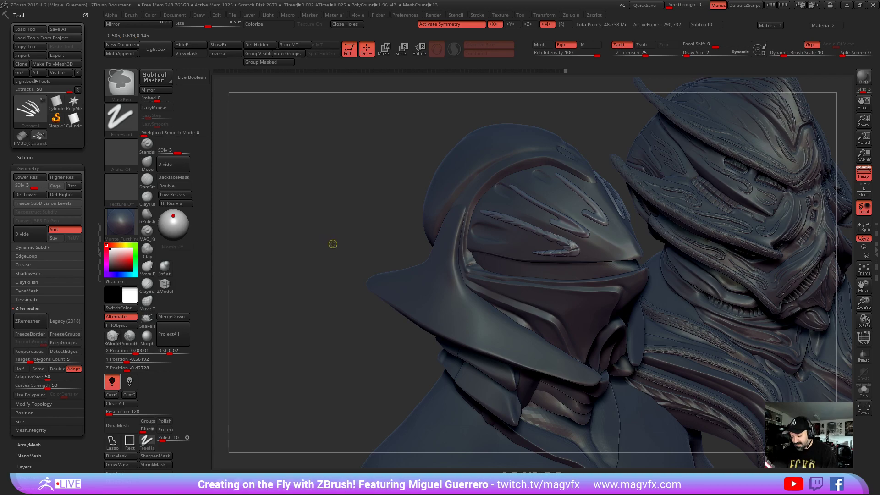
{"action": "mouse_move", "coordinate": [342, 250]}
{"action": "right_mouse_down", "text": "ctrl"}
{"action": "mouse_move", "coordinate": [359, 251]}
{"action": "mouse_move", "coordinate": [342, 252]}
{"action": "right_mouse_up", "text": "ctrl"}
{"action": "left_click", "coordinate": [149, 186]}
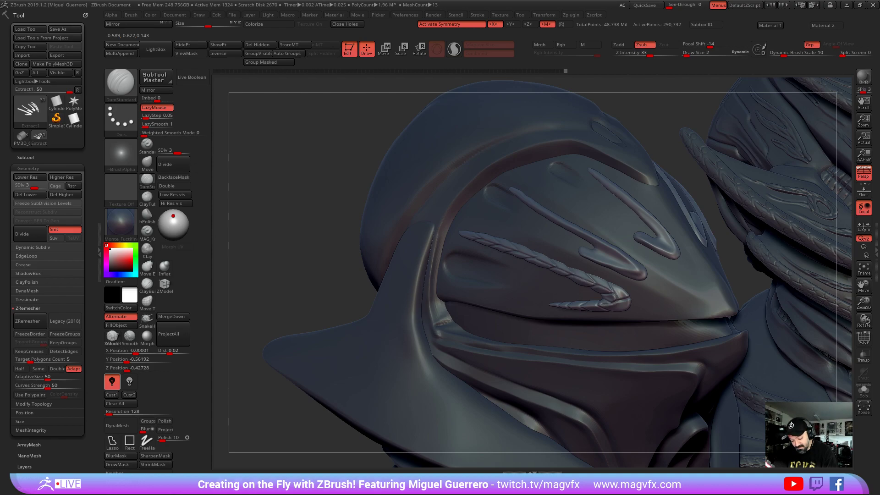
{"action": "right_click_drag", "start_coordinate": [550, 307], "coordinate": [458, 240]}
{"action": "right_click_drag", "start_coordinate": [325, 246], "coordinate": [337, 293], "text": "ctrl"}
{"action": "mouse_move", "coordinate": [225, 168]}
{"action": "right_mouse_down", "text": "alt"}
{"action": "mouse_move", "coordinate": [324, 185]}
{"action": "mouse_move", "coordinate": [315, 176]}
{"action": "right_mouse_up", "text": "alt"}
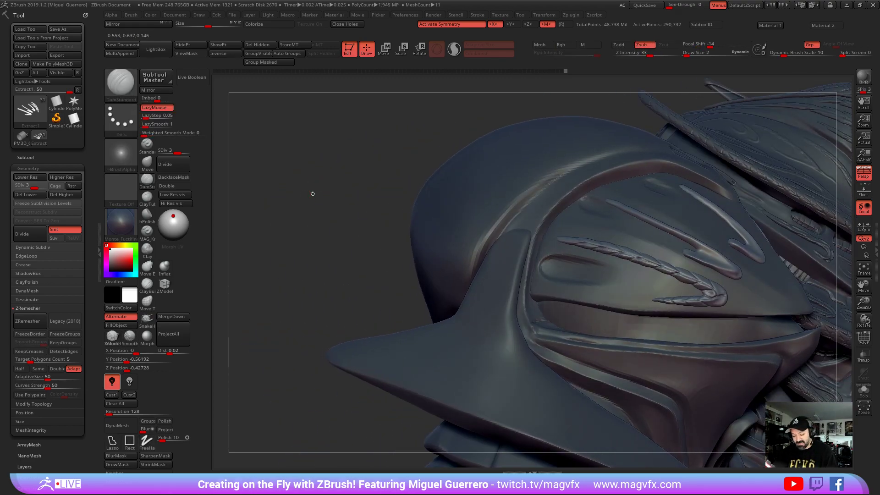
{"action": "right_click_drag", "start_coordinate": [601, 239], "coordinate": [605, 241], "text": "ctrl"}
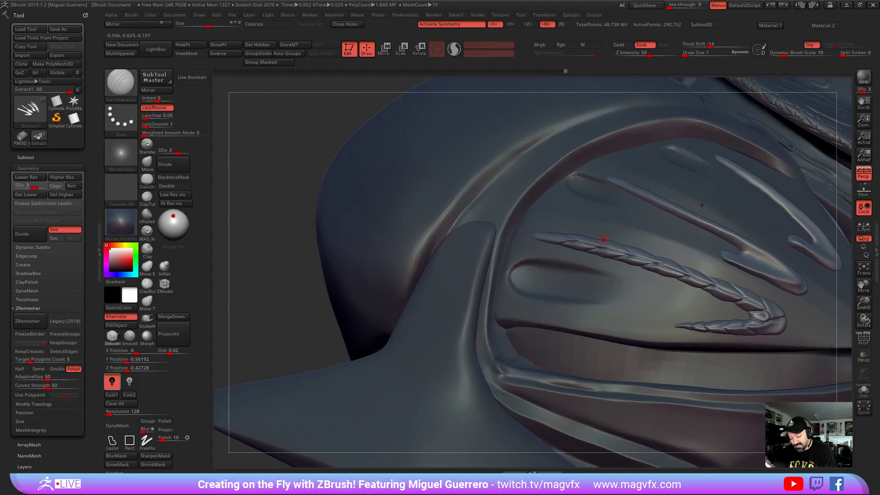
{"action": "key", "text": "bracketleft"}
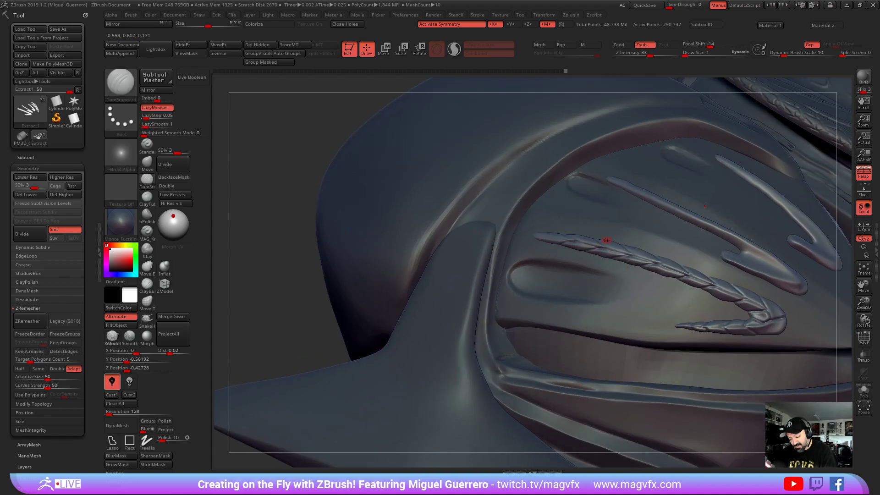
{"action": "mouse_move", "coordinate": [599, 240]}
{"action": "left_mouse_down"}
{"action": "mouse_move", "coordinate": [617, 251]}
{"action": "mouse_move", "coordinate": [563, 242]}
{"action": "left_mouse_up"}
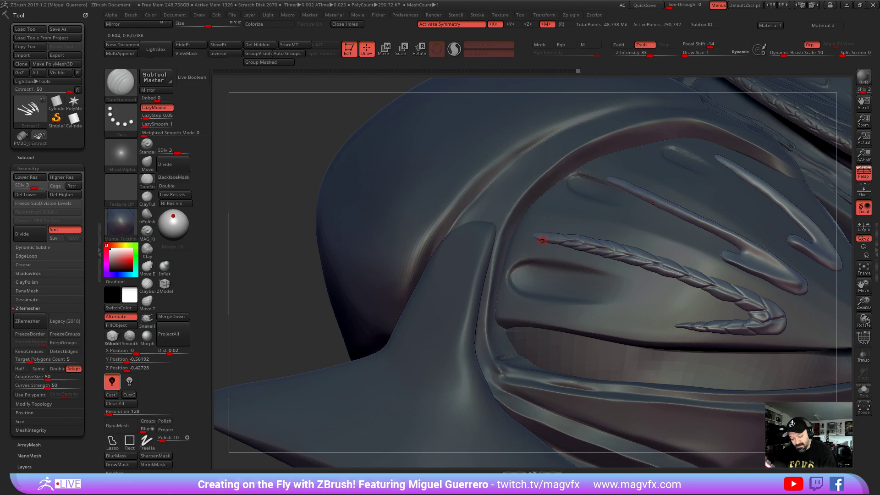
{"action": "left_click_drag", "start_coordinate": [617, 257], "coordinate": [646, 260]}
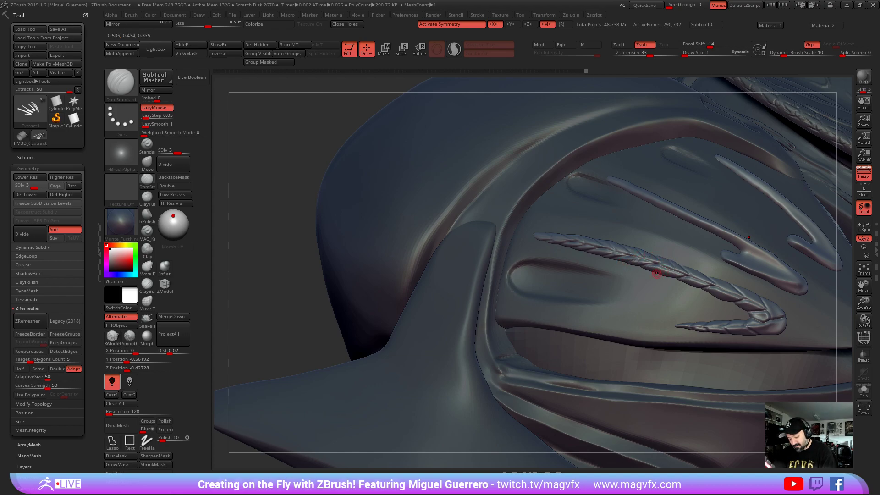
Check the braided strip on the whole helmet and sharpen the grooves around its bend and lower arm with DamStandard
{"action": "key", "text": "ctrl"}
{"action": "right_click_drag", "start_coordinate": [492, 259], "coordinate": [298, 258], "text": "ctrl"}
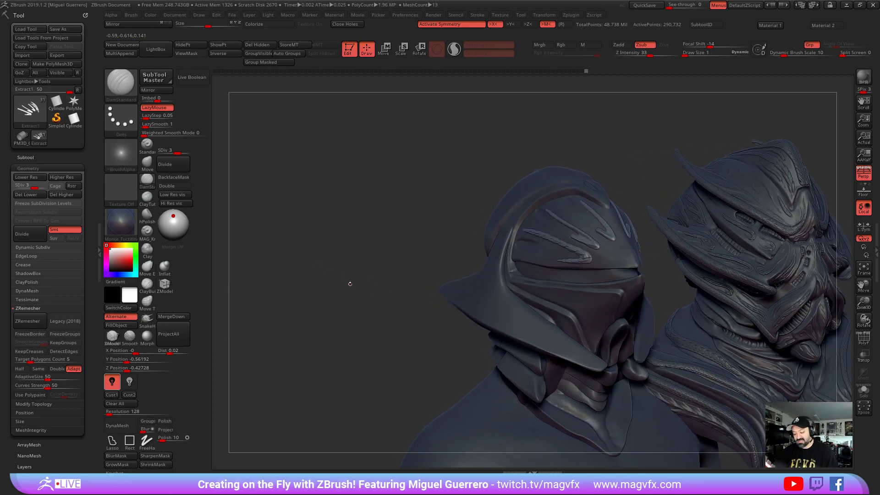
{"action": "mouse_move", "coordinate": [361, 281]}
{"action": "right_mouse_down"}
{"action": "mouse_move", "coordinate": [306, 279]}
{"action": "mouse_move", "coordinate": [529, 280]}
{"action": "mouse_move", "coordinate": [530, 261]}
{"action": "mouse_move", "coordinate": [582, 256]}
{"action": "right_mouse_up"}
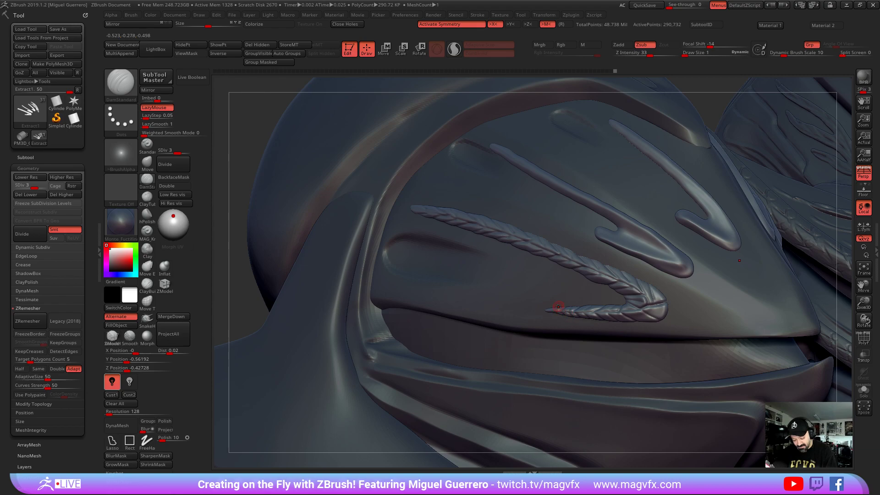
{"action": "right_click_drag", "start_coordinate": [491, 298], "coordinate": [528, 231], "text": "ctrl"}
Make the Nickz_humanMaleAverage1 subtool active and bring the full helmet into view
{"action": "left_click", "coordinate": [426, 409], "text": "alt"}
{"action": "right_click_drag", "start_coordinate": [426, 409], "coordinate": [308, 325]}
{"action": "right_click_drag", "start_coordinate": [267, 465], "coordinate": [271, 373]}
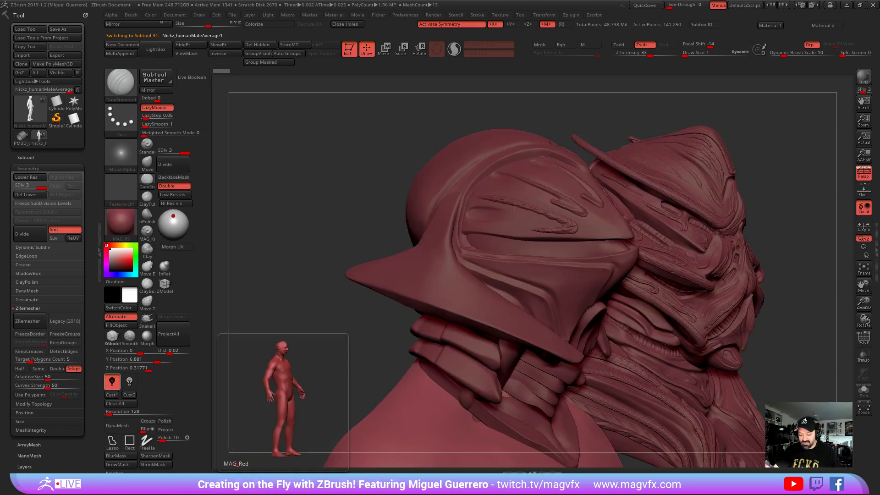
Make the Extract1 strips the active subtool and nudge the braided side strip's bend with the Move brush at Z Intensity 11
{"action": "mouse_move", "coordinate": [236, 464]}
{"action": "right_mouse_down"}
{"action": "mouse_move", "coordinate": [298, 365]}
{"action": "mouse_move", "coordinate": [285, 365]}
{"action": "mouse_move", "coordinate": [342, 308]}
{"action": "mouse_move", "coordinate": [293, 338]}
{"action": "mouse_move", "coordinate": [305, 344]}
{"action": "mouse_move", "coordinate": [463, 286]}
{"action": "right_mouse_up"}
{"action": "key", "text": "ctrl"}
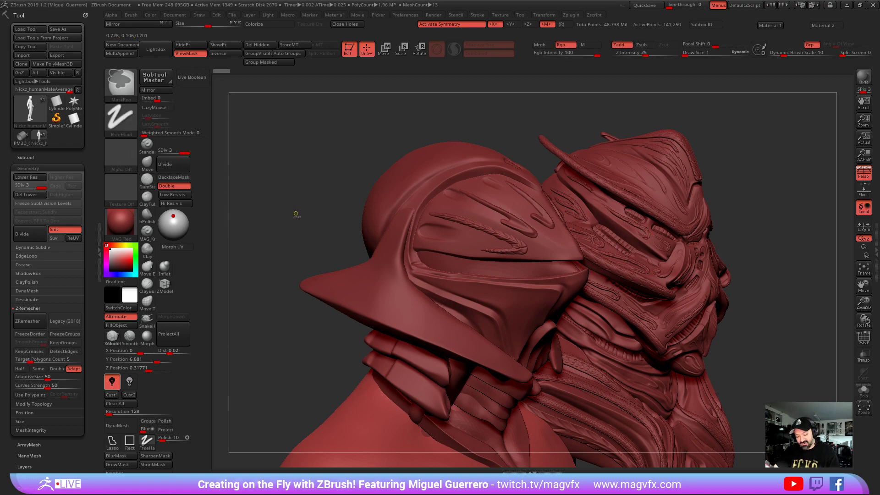
{"action": "mouse_move", "coordinate": [316, 230]}
{"action": "right_mouse_down", "text": "ctrl"}
{"action": "mouse_move", "coordinate": [283, 214]}
{"action": "mouse_move", "coordinate": [252, 227]}
{"action": "right_mouse_up", "text": "ctrl"}
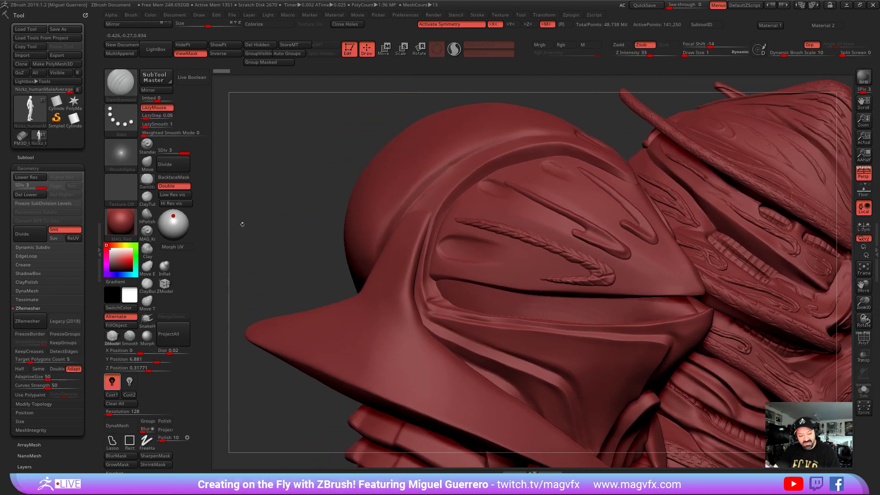
{"action": "left_click", "coordinate": [147, 163]}
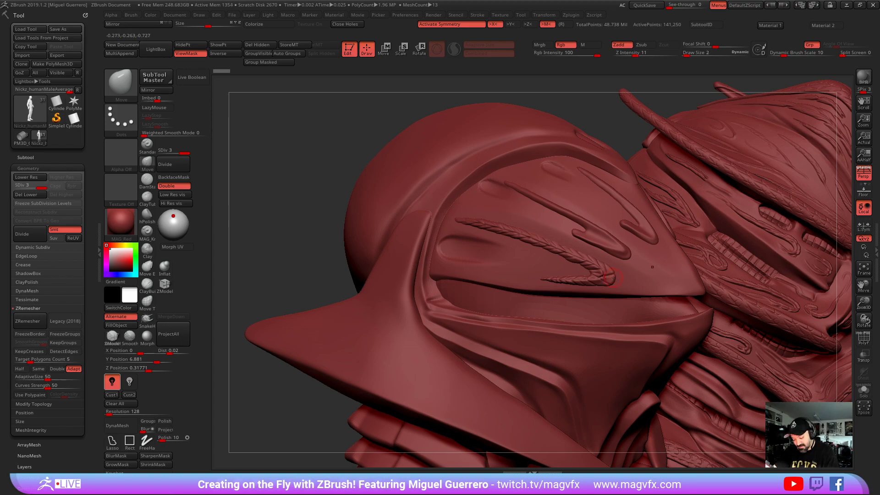
{"action": "left_click", "coordinate": [614, 278], "text": "alt"}
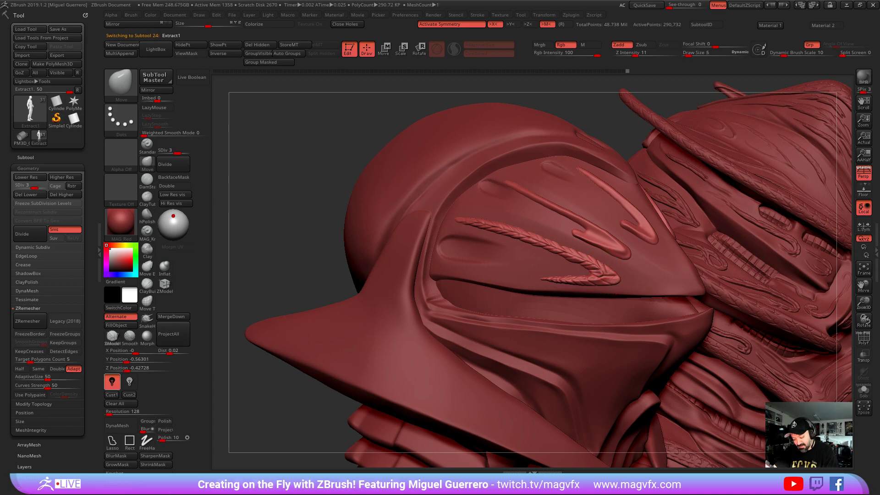
{"action": "mouse_move", "coordinate": [612, 279]}
{"action": "left_mouse_down"}
{"action": "mouse_move", "coordinate": [622, 280]}
{"action": "mouse_move", "coordinate": [614, 277]}
{"action": "left_mouse_up"}
Deepen the rope grooves near the braided side strip's bend and lower arm with DamStandard at Z Intensity 33 and Draw Size 1
{"action": "mouse_move", "coordinate": [308, 226]}
{"action": "left_mouse_down"}
{"action": "mouse_move", "coordinate": [330, 255]}
{"action": "mouse_move", "coordinate": [289, 262]}
{"action": "mouse_move", "coordinate": [326, 280]}
{"action": "left_mouse_up"}
{"action": "left_click_drag", "start_coordinate": [632, 300], "coordinate": [559, 311]}
{"action": "left_click", "coordinate": [147, 179]}
{"action": "key", "text": "bracketleft"}
{"action": "key", "text": "bracketleft"}
{"action": "key", "text": "bracketleft"}
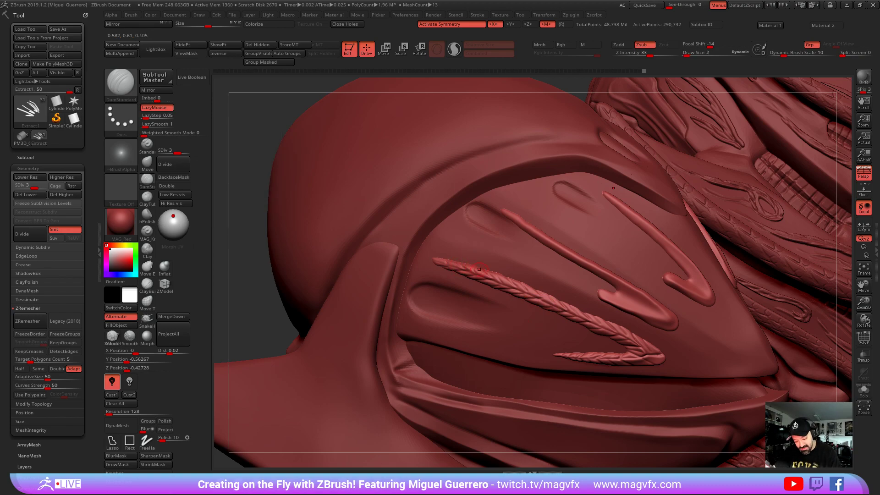
{"action": "key", "text": "bracketleft"}
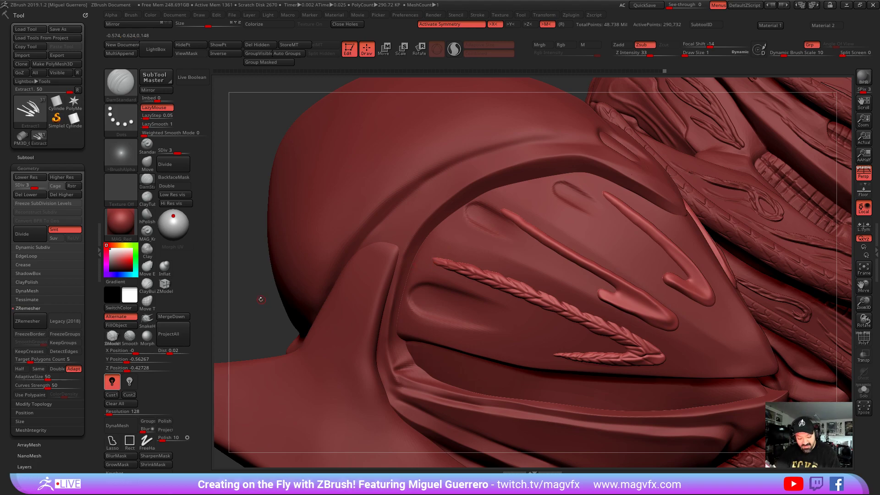
{"action": "right_click_drag", "start_coordinate": [421, 265], "coordinate": [437, 268]}
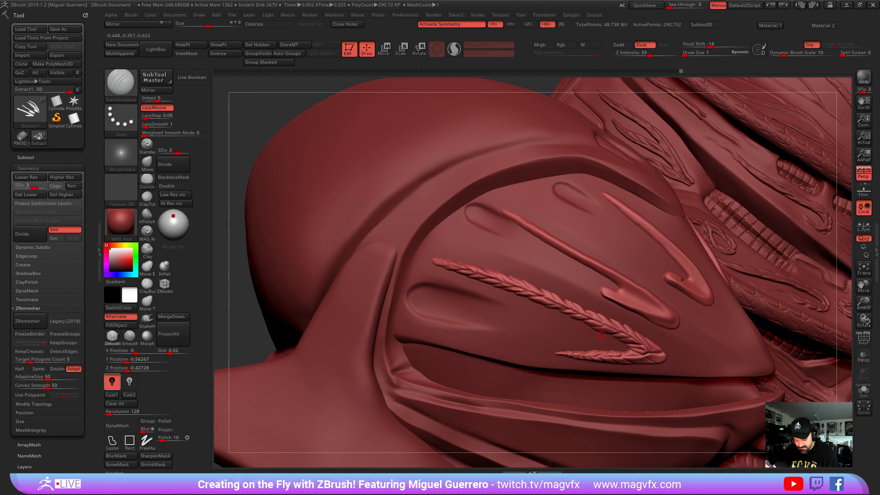
{"action": "mouse_move", "coordinate": [589, 324]}
{"action": "left_mouse_down"}
{"action": "mouse_move", "coordinate": [623, 344]}
{"action": "mouse_move", "coordinate": [600, 358]}
{"action": "left_mouse_up"}
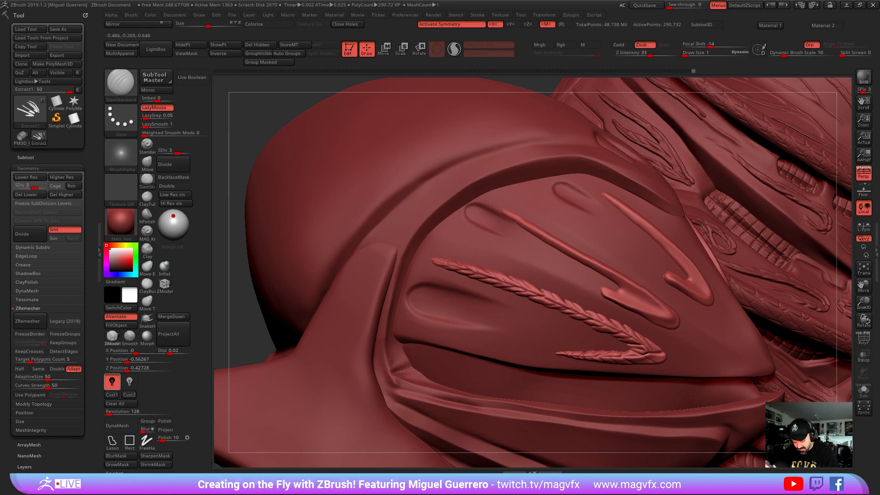
{"action": "right_click_drag", "start_coordinate": [614, 345], "coordinate": [646, 345]}
{"action": "left_click_drag", "start_coordinate": [586, 353], "coordinate": [576, 347]}
{"action": "mouse_move", "coordinate": [776, 371]}
{"action": "left_mouse_down"}
{"action": "mouse_move", "coordinate": [733, 366]}
{"action": "mouse_move", "coordinate": [694, 302]}
{"action": "left_mouse_up"}
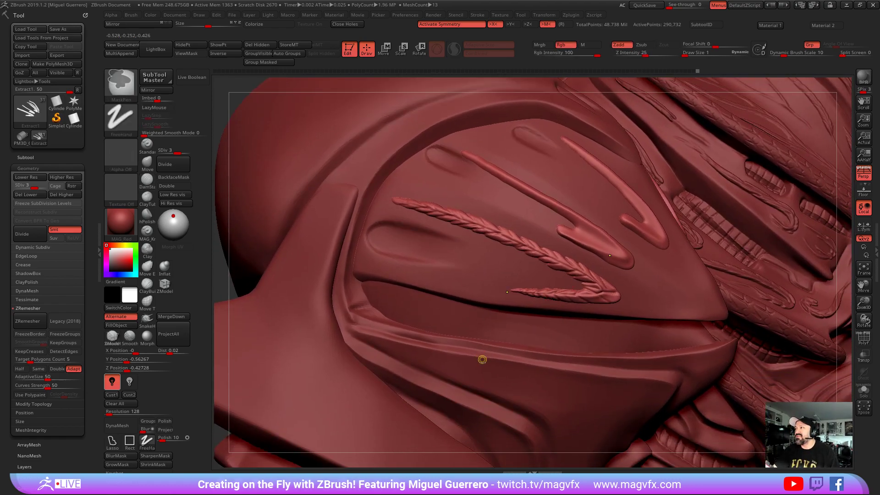
Nudge the braid segments of the side strip with the Move brush at Draw Size 1
{"action": "key", "text": "ctrl"}
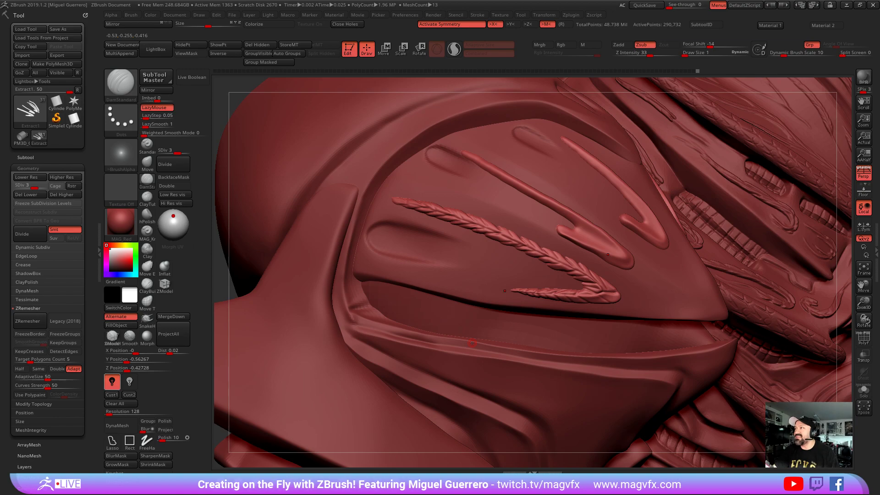
{"action": "right_click_drag", "start_coordinate": [472, 343], "coordinate": [443, 313]}
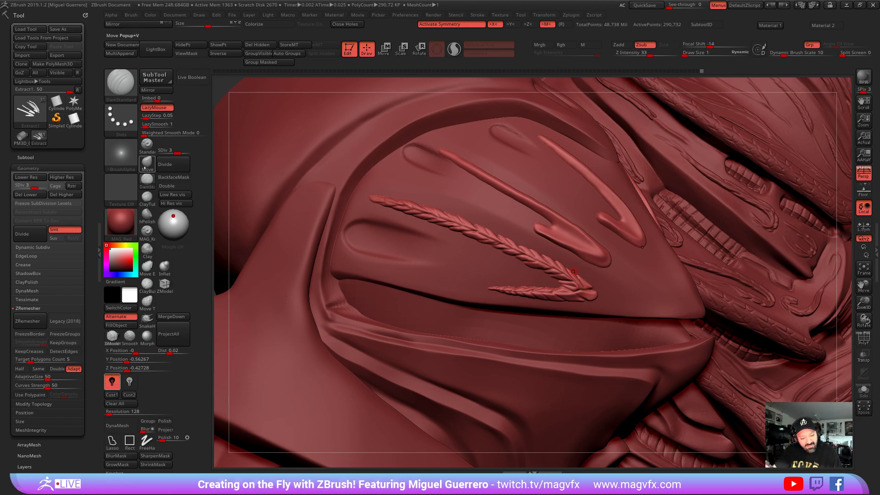
{"action": "left_click", "coordinate": [147, 161]}
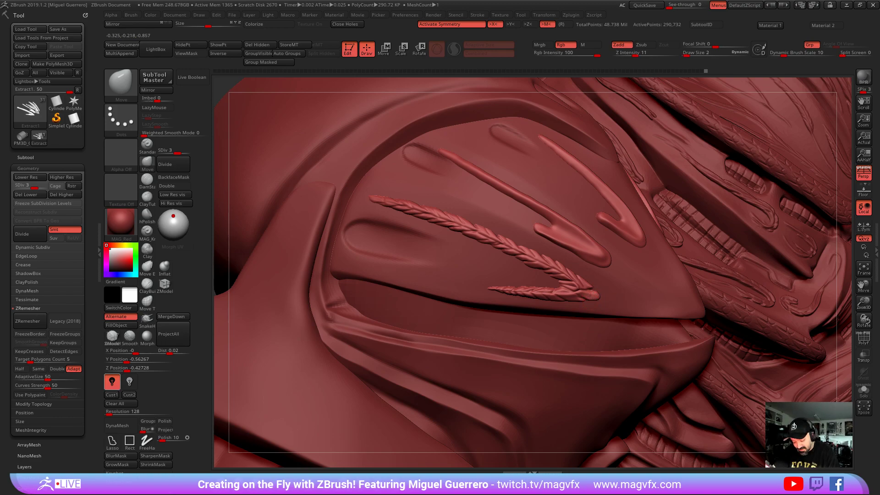
{"action": "key", "text": "bracketleft"}
Make the Nickz_humanMaleAverage1 body active and examine how the braided strip reads on the whole helmet from the side
{"action": "right_click_drag", "start_coordinate": [483, 282], "coordinate": [376, 280], "text": "ctrl"}
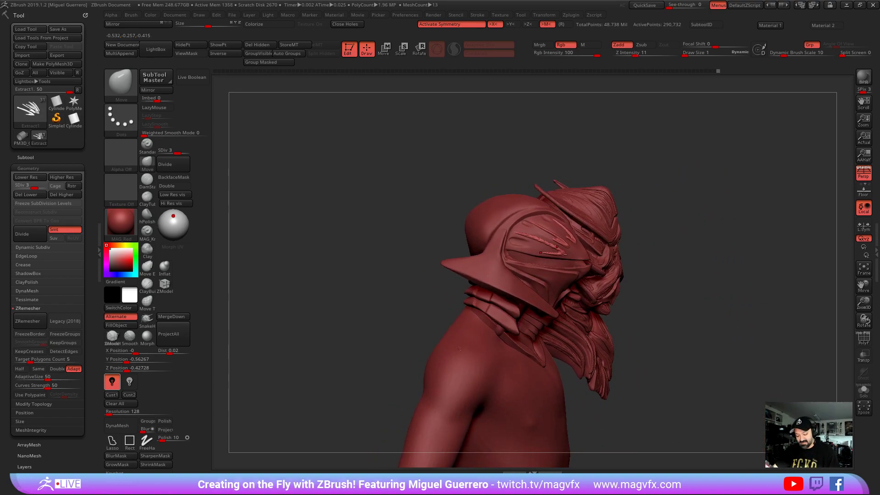
{"action": "left_click", "coordinate": [441, 351], "text": "alt"}
{"action": "right_click_drag", "start_coordinate": [367, 320], "coordinate": [530, 263]}
{"action": "left_click", "coordinate": [566, 240], "text": "alt"}
{"action": "right_click_drag", "start_coordinate": [458, 339], "coordinate": [394, 342]}
{"action": "left_click", "coordinate": [446, 372], "text": "alt"}
{"action": "mouse_move", "coordinate": [334, 328]}
{"action": "right_mouse_down", "text": "shift"}
{"action": "mouse_move", "coordinate": [375, 339]}
{"action": "mouse_move", "coordinate": [361, 339]}
{"action": "right_mouse_up", "text": "shift"}
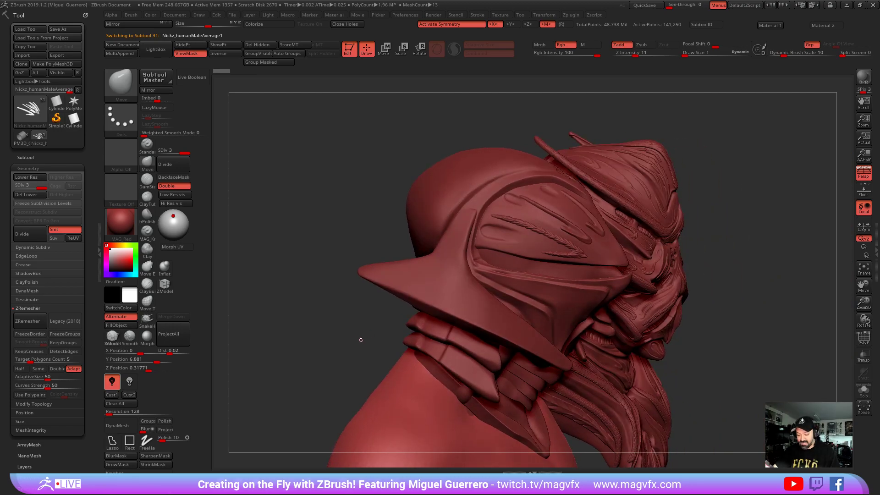
{"action": "right_click_drag", "start_coordinate": [343, 338], "coordinate": [365, 331]}
{"action": "mouse_move", "coordinate": [318, 316]}
{"action": "right_mouse_down"}
{"action": "mouse_move", "coordinate": [328, 342]}
{"action": "mouse_move", "coordinate": [337, 334]}
{"action": "mouse_move", "coordinate": [403, 338]}
{"action": "right_mouse_up"}
{"action": "right_click_drag", "start_coordinate": [402, 338], "coordinate": [348, 364], "text": "alt"}
Reactivate the Extract1 strips and carve the inner edge of the middle strip's hook with DamStandard at Draw Size 3
{"action": "left_click", "coordinate": [490, 280], "text": "alt"}
{"action": "right_click_drag", "start_coordinate": [317, 232], "coordinate": [389, 245]}
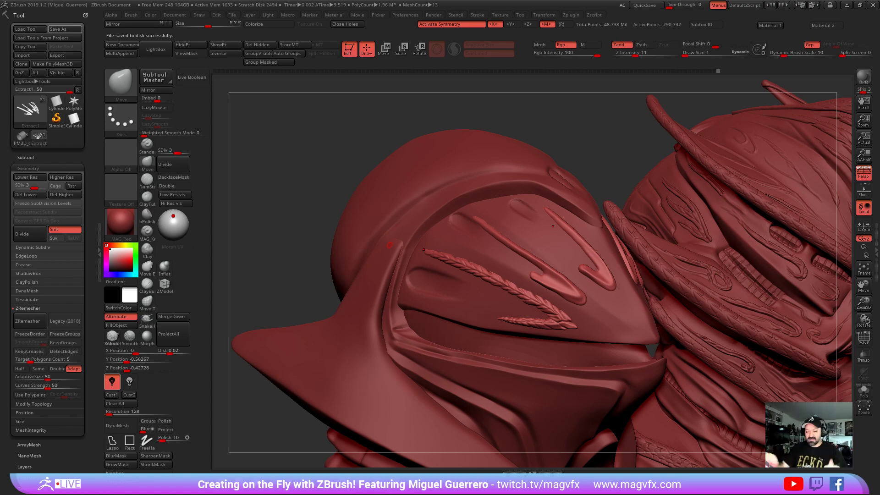
{"action": "mouse_move", "coordinate": [277, 234]}
{"action": "left_mouse_down"}
{"action": "mouse_move", "coordinate": [320, 227]}
{"action": "mouse_move", "coordinate": [294, 240]}
{"action": "left_mouse_up"}
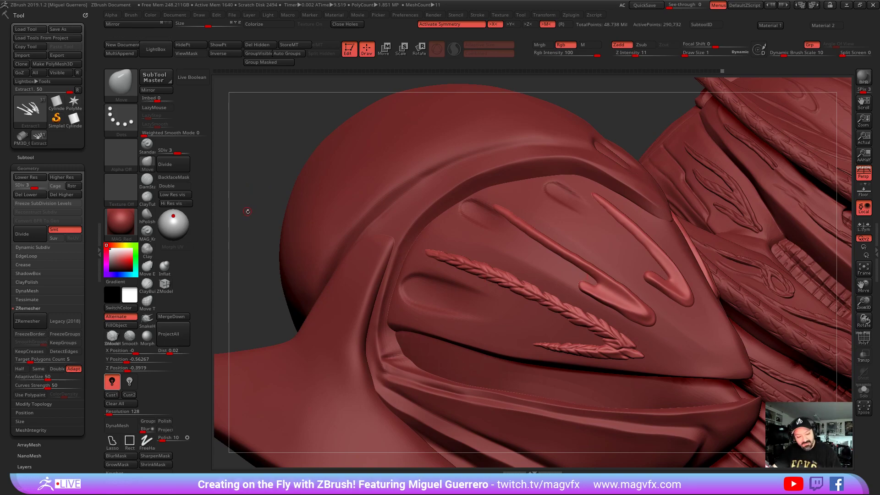
{"action": "left_click_drag", "start_coordinate": [245, 208], "coordinate": [215, 198]}
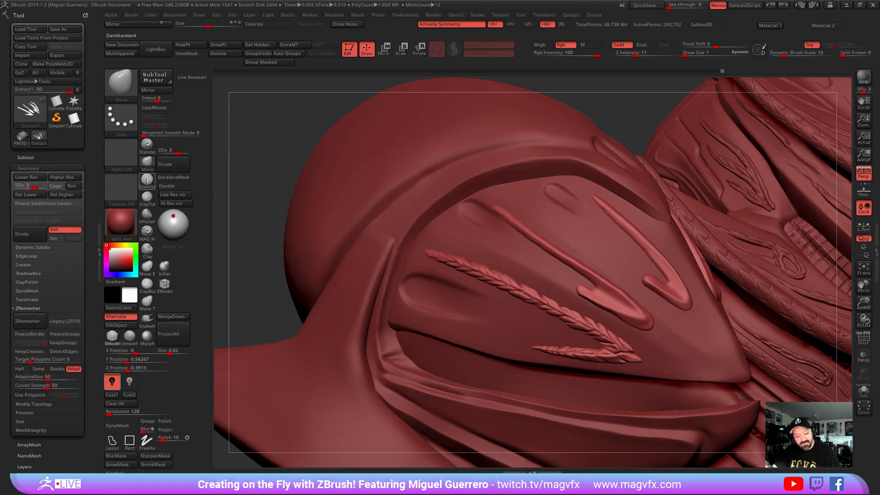
{"action": "left_click", "coordinate": [147, 179]}
{"action": "key", "text": "bracketright"}
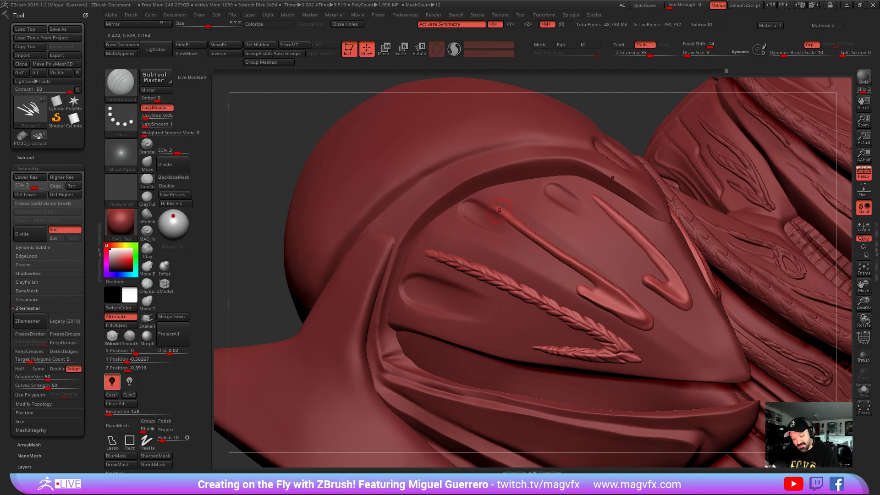
{"action": "mouse_move", "coordinate": [581, 289]}
{"action": "left_mouse_down"}
{"action": "mouse_move", "coordinate": [618, 304]}
{"action": "mouse_move", "coordinate": [630, 323]}
{"action": "left_mouse_up"}
{"action": "left_click_drag", "start_coordinate": [605, 278], "coordinate": [616, 284]}
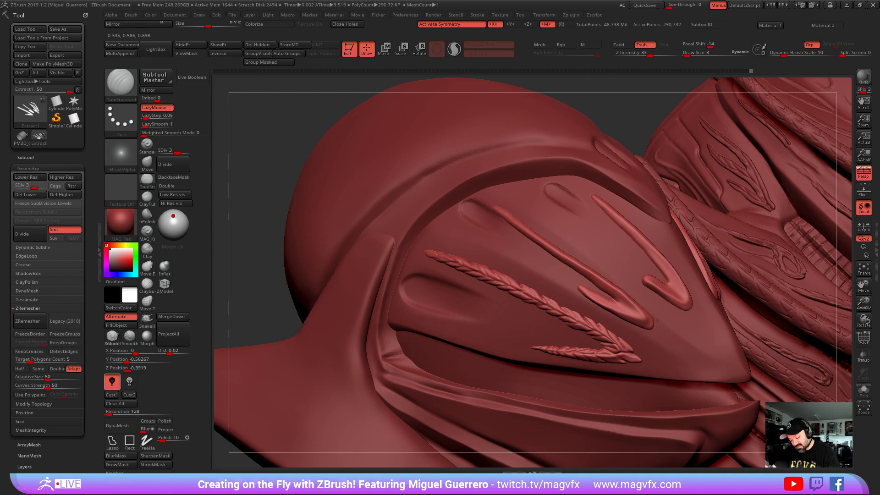
{"action": "left_click_drag", "start_coordinate": [614, 305], "coordinate": [646, 327]}
{"action": "left_click_drag", "start_coordinate": [594, 284], "coordinate": [600, 300]}
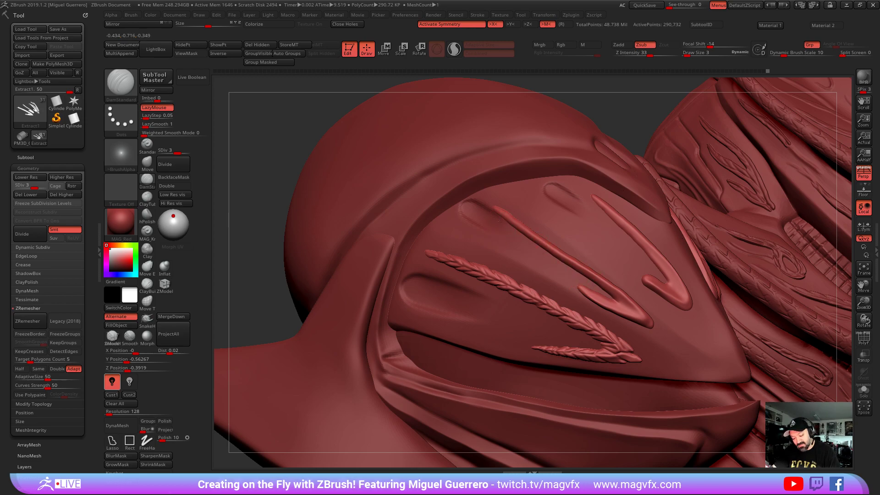
{"action": "left_click_drag", "start_coordinate": [239, 187], "coordinate": [221, 185]}
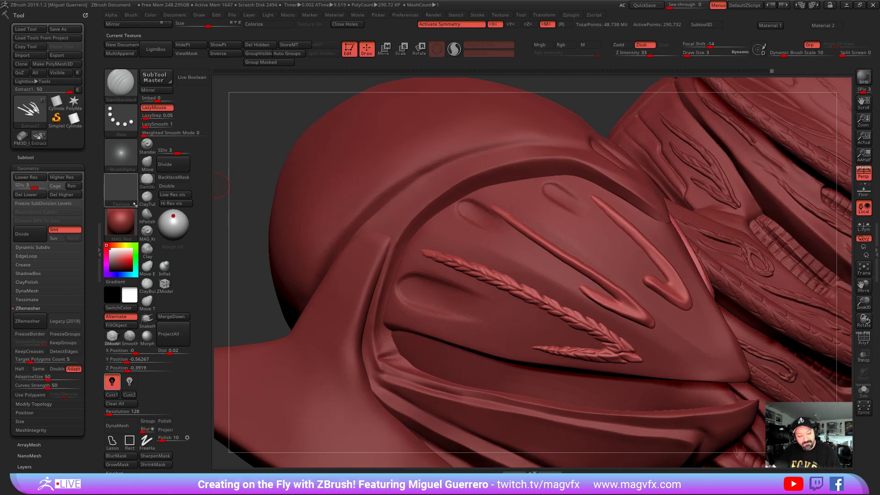
{"action": "key", "text": "b"}
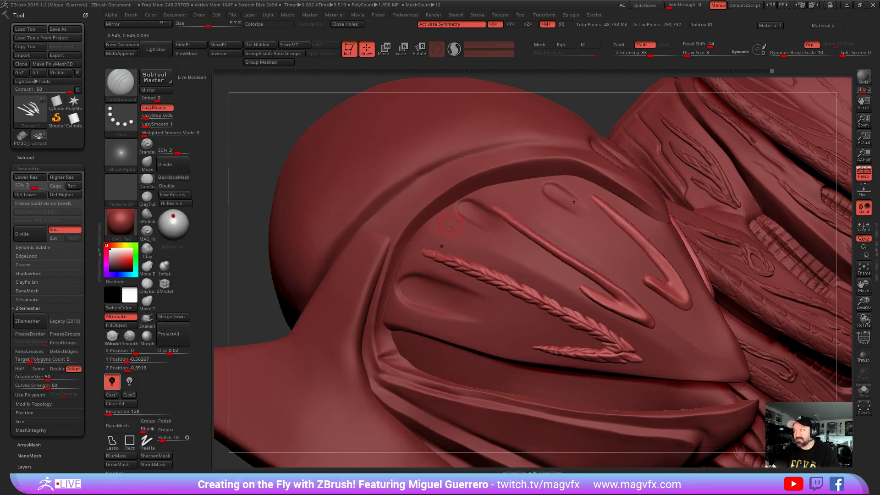
{"action": "right_click_drag", "start_coordinate": [451, 234], "coordinate": [452, 249]}
{"action": "key", "text": "ctrl"}
{"action": "key", "text": "ctrl"}
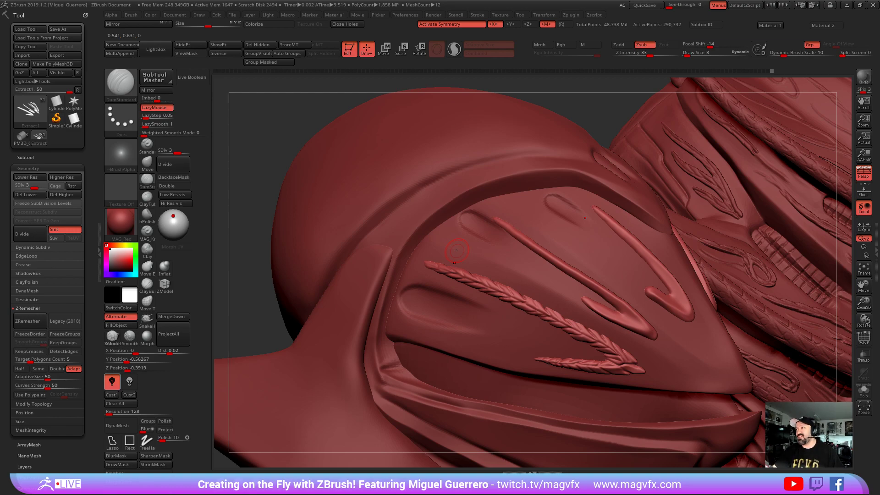
Push the middle strip's upper end and long arm slightly upward on the visor with the Move Topological brush
{"action": "right_click_drag", "start_coordinate": [496, 243], "coordinate": [239, 107], "text": "ctrl"}
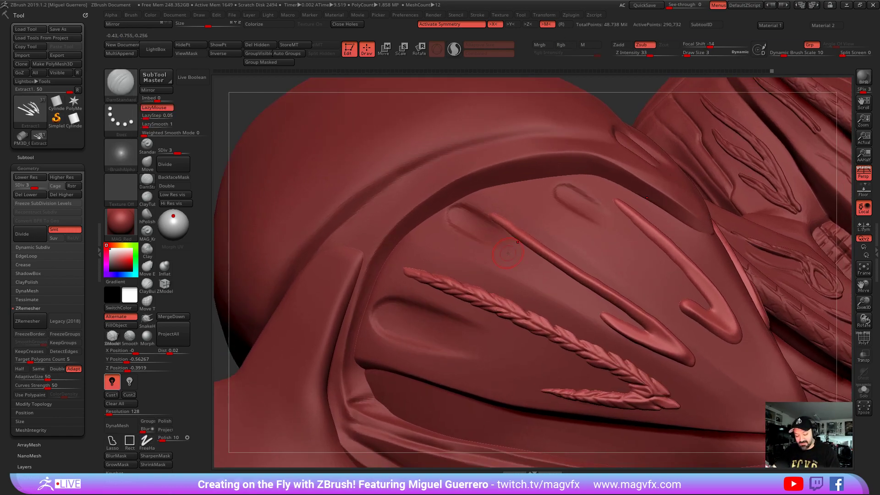
{"action": "left_click_drag", "start_coordinate": [239, 107], "coordinate": [501, 223]}
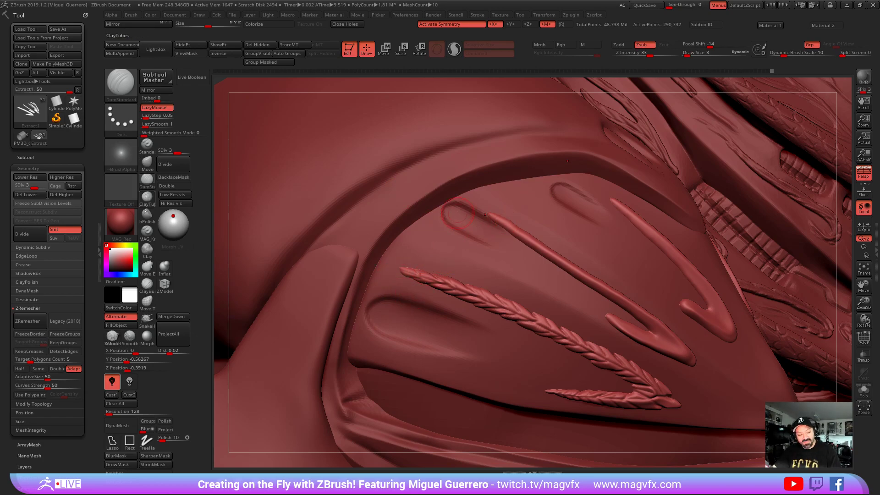
{"action": "left_click", "coordinate": [147, 265]}
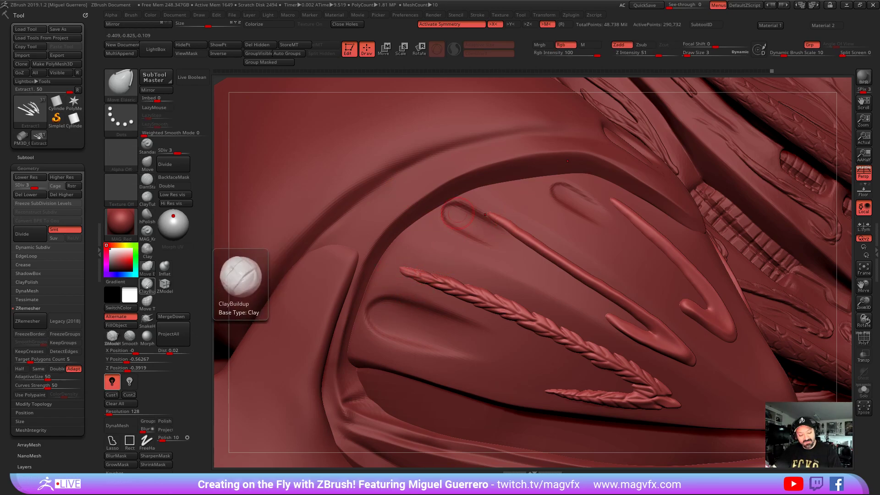
{"action": "left_click", "coordinate": [147, 302]}
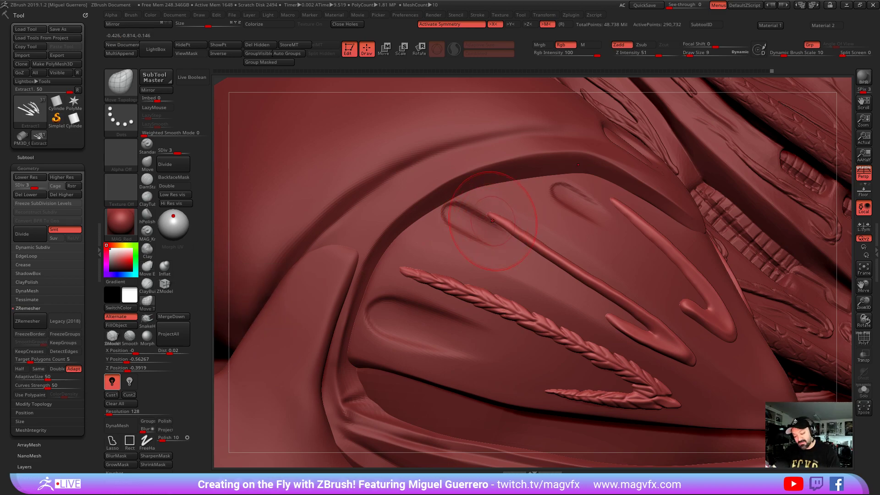
{"action": "key", "text": "bracketleft"}
{"action": "left_click_drag", "start_coordinate": [491, 215], "coordinate": [493, 207]}
{"action": "left_click_drag", "start_coordinate": [543, 254], "coordinate": [548, 248]}
{"action": "left_click_drag", "start_coordinate": [577, 277], "coordinate": [587, 272]}
Refine the curve of the middle strip's long arm and hook with Move Topological at Draw Size 5
{"action": "key", "text": "bracketleft"}
{"action": "key", "text": "bracketleft"}
{"action": "key", "text": "bracketleft"}
{"action": "left_click_drag", "start_coordinate": [523, 218], "coordinate": [524, 221]}
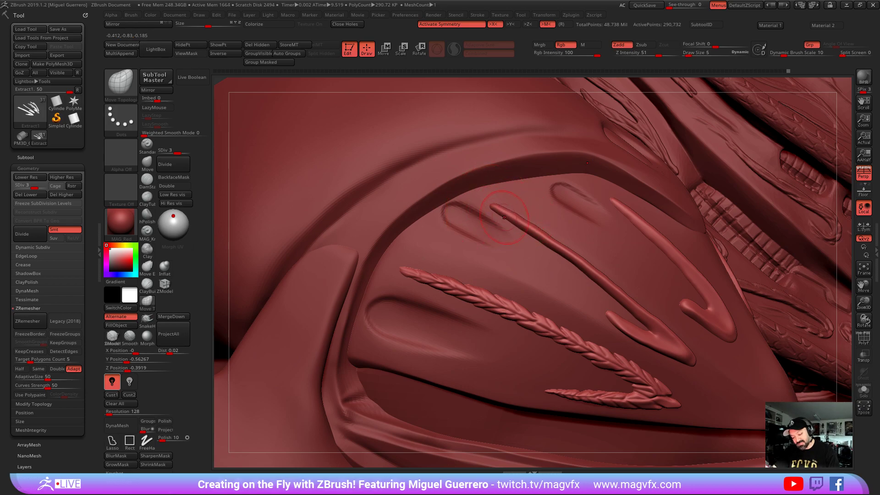
{"action": "left_click_drag", "start_coordinate": [553, 242], "coordinate": [550, 245]}
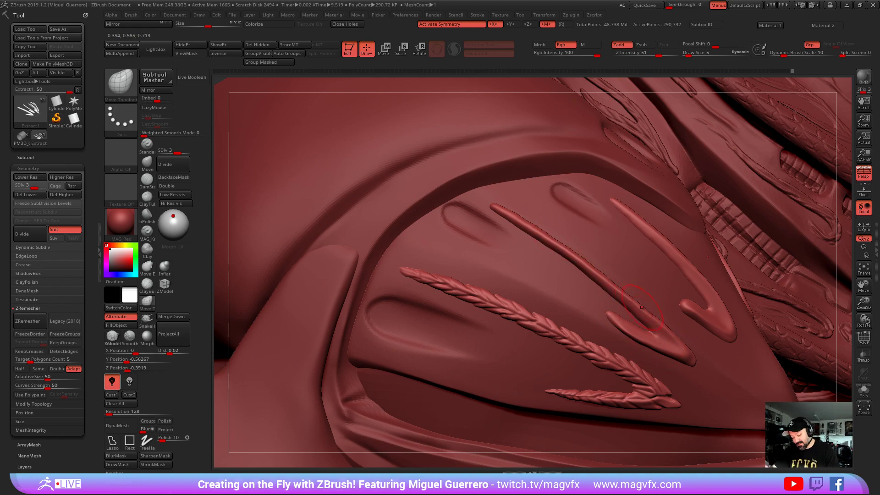
{"action": "left_click_drag", "start_coordinate": [648, 312], "coordinate": [651, 315]}
{"action": "key", "text": "ctrl"}
{"action": "right_click_drag", "start_coordinate": [533, 260], "coordinate": [463, 271], "text": "ctrl"}
{"action": "right_click_drag", "start_coordinate": [270, 262], "coordinate": [312, 269]}
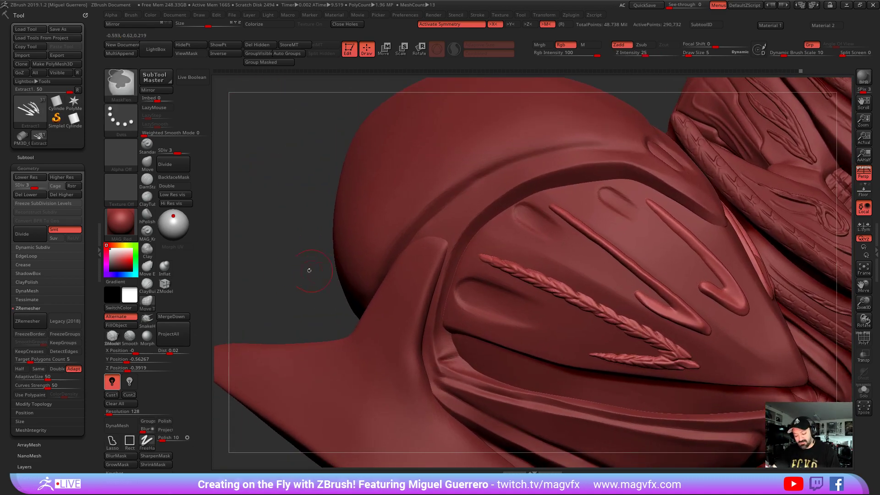
{"action": "mouse_move", "coordinate": [655, 311]}
{"action": "left_mouse_down"}
{"action": "mouse_move", "coordinate": [646, 308]}
{"action": "mouse_move", "coordinate": [665, 321]}
{"action": "mouse_move", "coordinate": [646, 308]}
{"action": "left_mouse_up"}
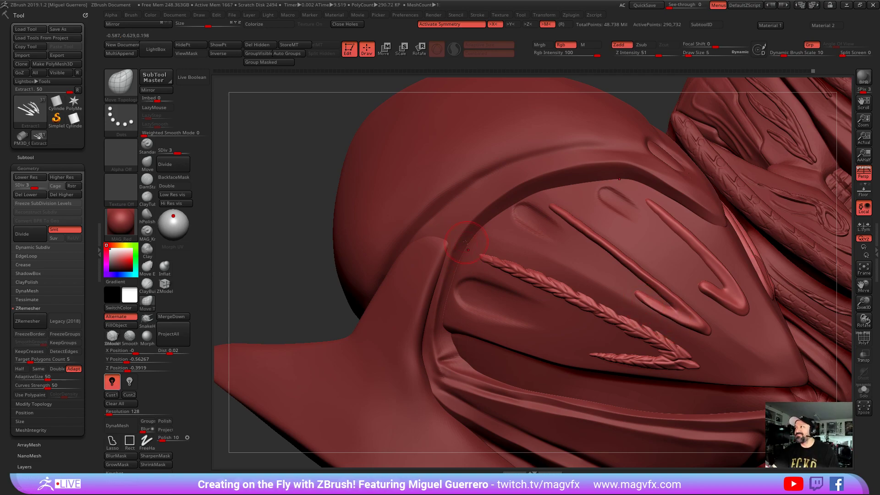
Sharpen the inner edge of the middle strip's long arm down to its bend with DamStandard at Draw Size 2
{"action": "right_click_drag", "start_coordinate": [466, 243], "coordinate": [445, 238], "text": "alt"}
{"action": "left_click", "coordinate": [147, 181]}
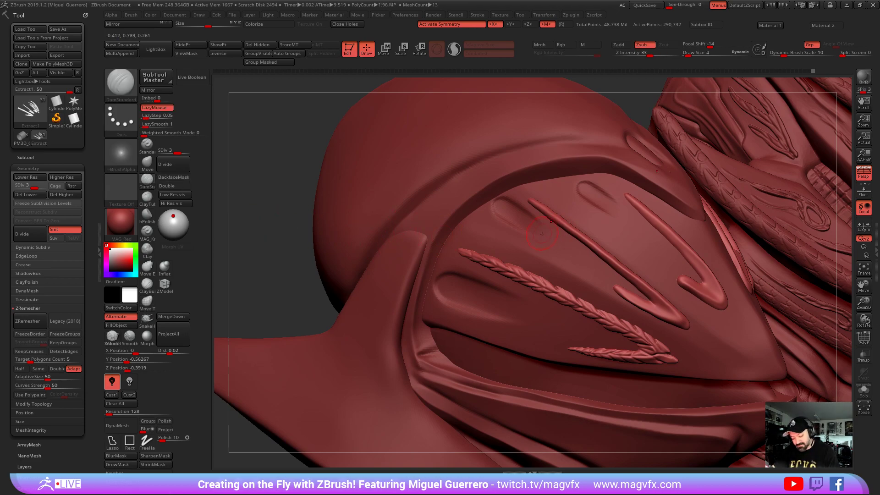
{"action": "right_click_drag", "start_coordinate": [543, 232], "coordinate": [497, 212]}
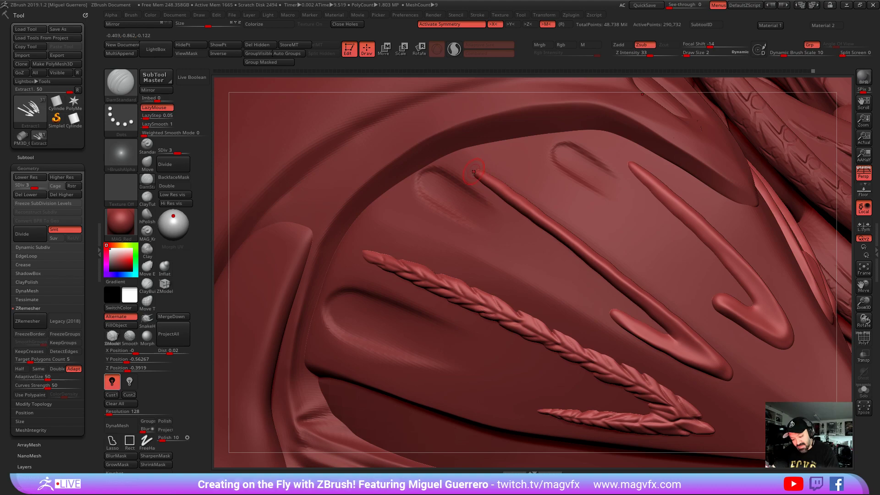
{"action": "left_click_drag", "start_coordinate": [566, 241], "coordinate": [699, 343]}
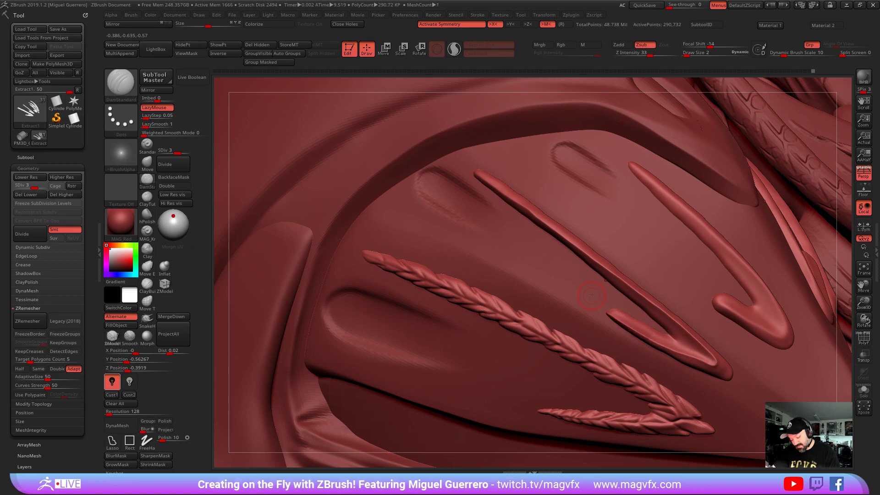
{"action": "right_click_drag", "start_coordinate": [438, 222], "coordinate": [459, 231], "text": "alt"}
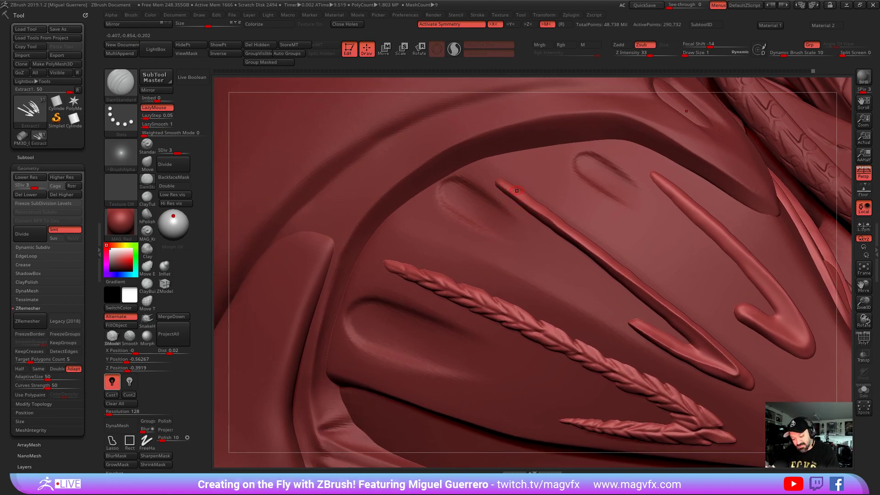
Cut fine slanted grooves along the middle strip's long arm, hook and bend with the MAG_Knife brush at Draw Size 1
{"action": "left_click", "coordinate": [147, 214]}
{"action": "left_click", "coordinate": [146, 233]}
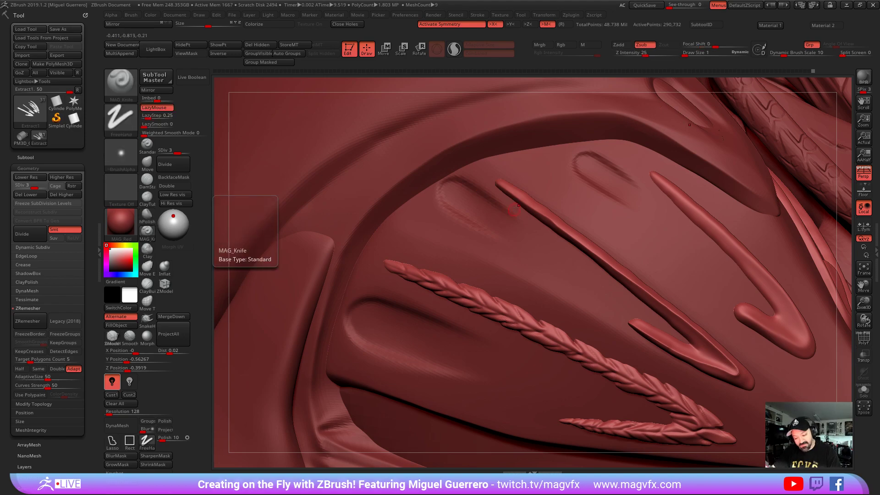
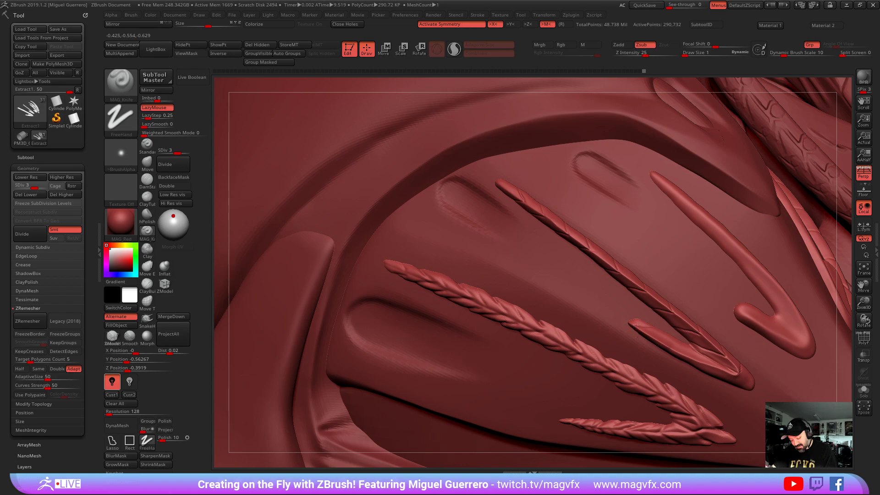
{"action": "left_click", "coordinate": [646, 336]}
{"action": "left_click_drag", "start_coordinate": [680, 358], "coordinate": [640, 304]}
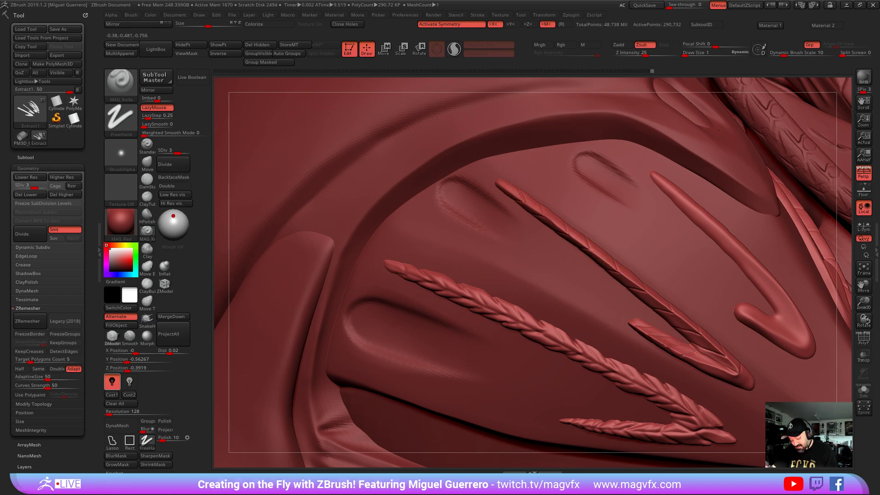
{"action": "left_click_drag", "start_coordinate": [700, 364], "coordinate": [733, 386]}
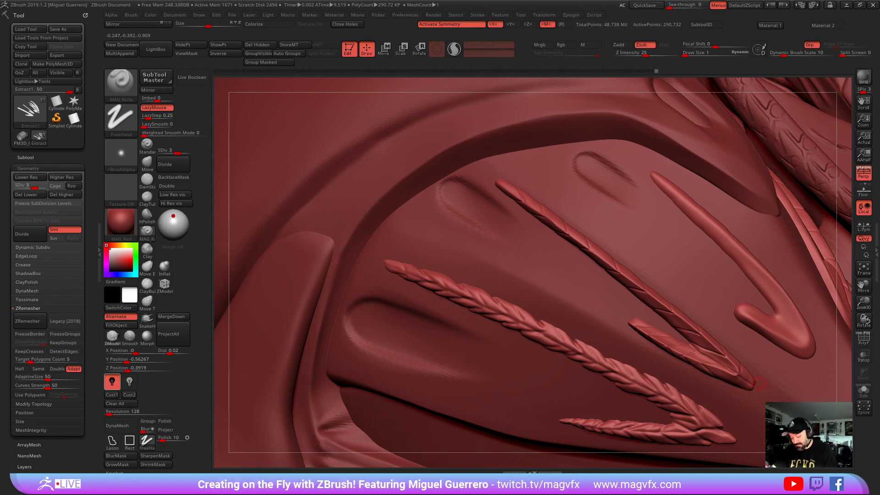
Adjust the contour of the middle strip's bend and hook with the Move brush at Draw Size 2
{"action": "right_click_drag", "start_coordinate": [556, 297], "coordinate": [556, 284], "text": "alt"}
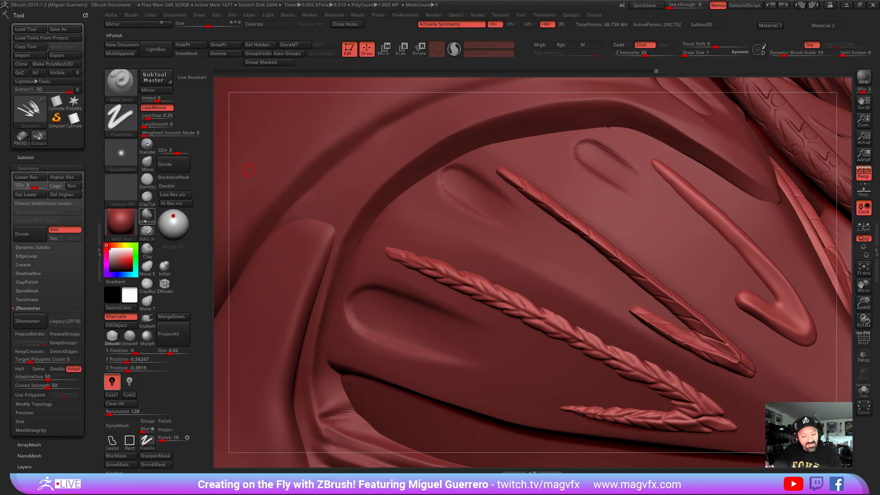
{"action": "left_click", "coordinate": [140, 167]}
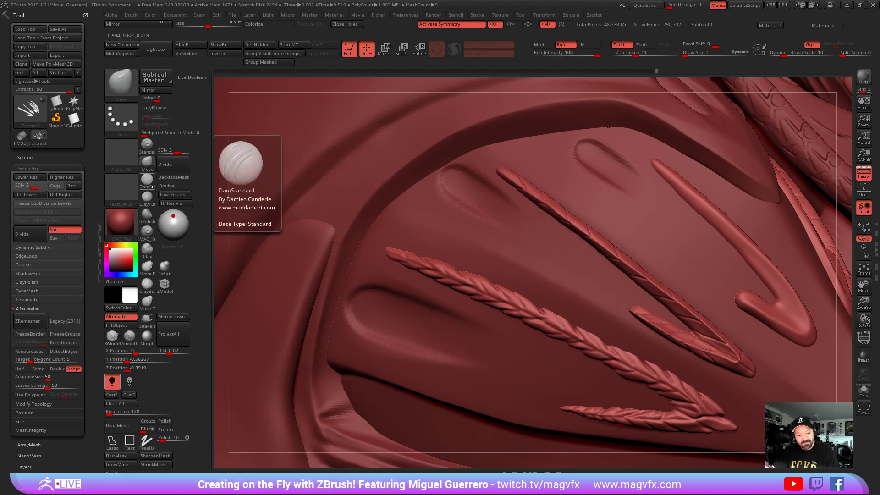
{"action": "key", "text": "bracketright"}
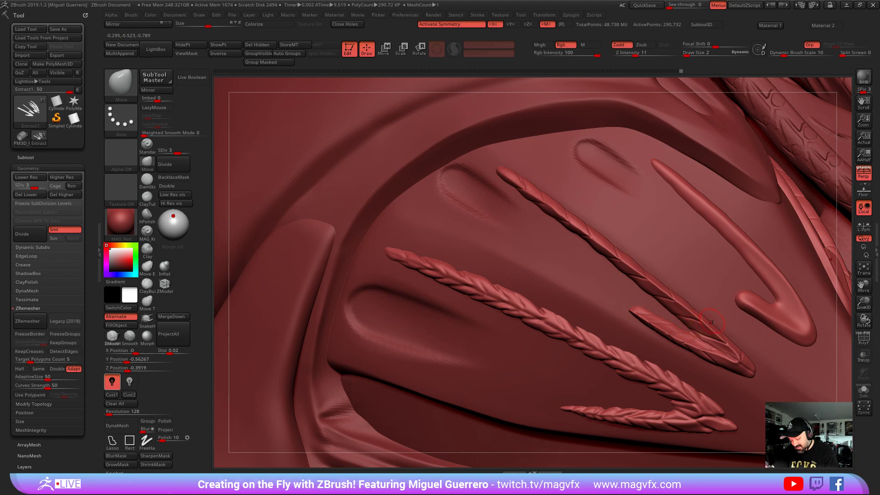
{"action": "key", "text": "["}
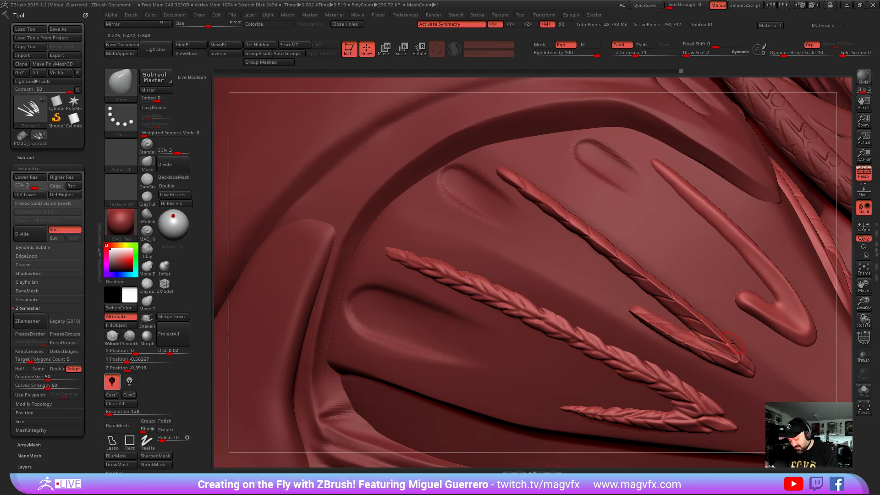
{"action": "mouse_move", "coordinate": [750, 365]}
{"action": "left_mouse_down"}
{"action": "mouse_move", "coordinate": [700, 359]}
{"action": "mouse_move", "coordinate": [664, 337]}
{"action": "left_mouse_up"}
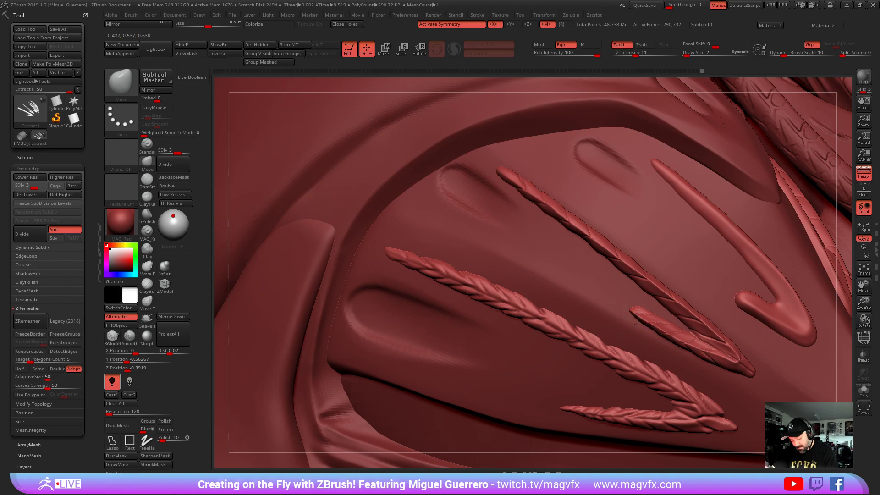
Cut a second row of slanted rope grooves down the middle strip's long arm to its bend with MAG_Knife at Draw Size 1
{"action": "left_click_drag", "start_coordinate": [300, 177], "coordinate": [323, 189], "text": "alt"}
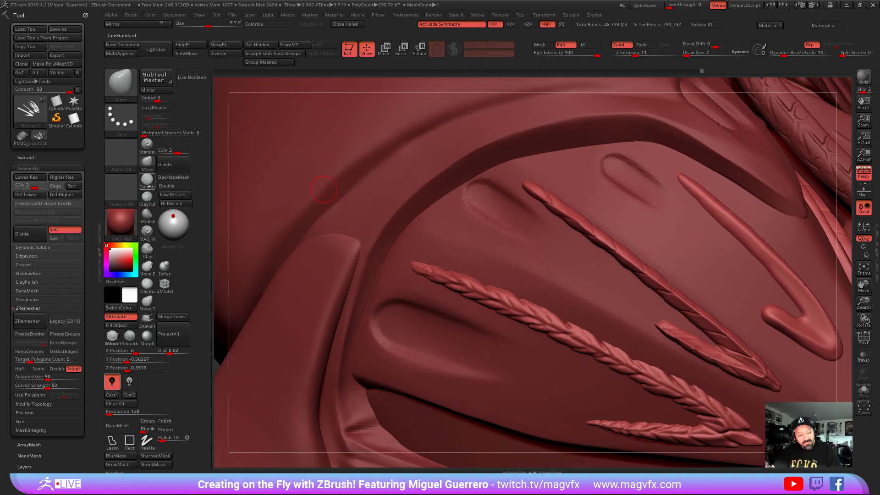
{"action": "left_click", "coordinate": [146, 230]}
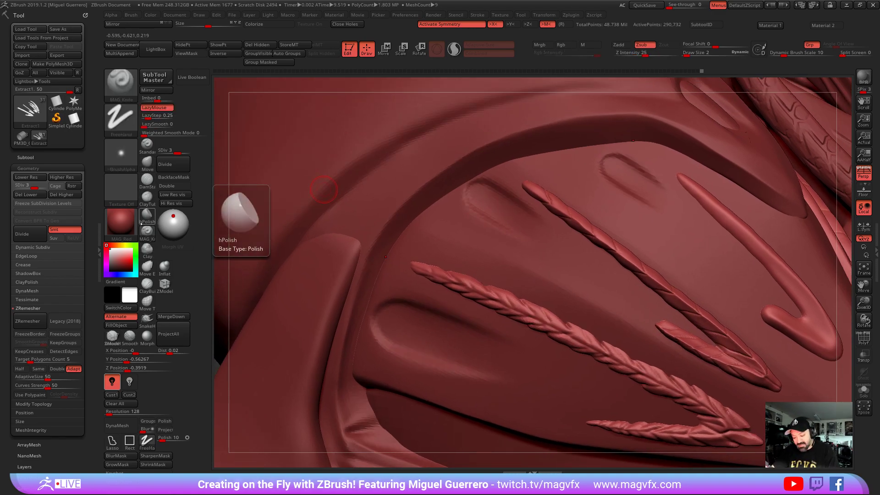
{"action": "mouse_move", "coordinate": [532, 193]}
{"action": "left_mouse_down"}
{"action": "mouse_move", "coordinate": [541, 190]}
{"action": "mouse_move", "coordinate": [560, 214]}
{"action": "left_mouse_up"}
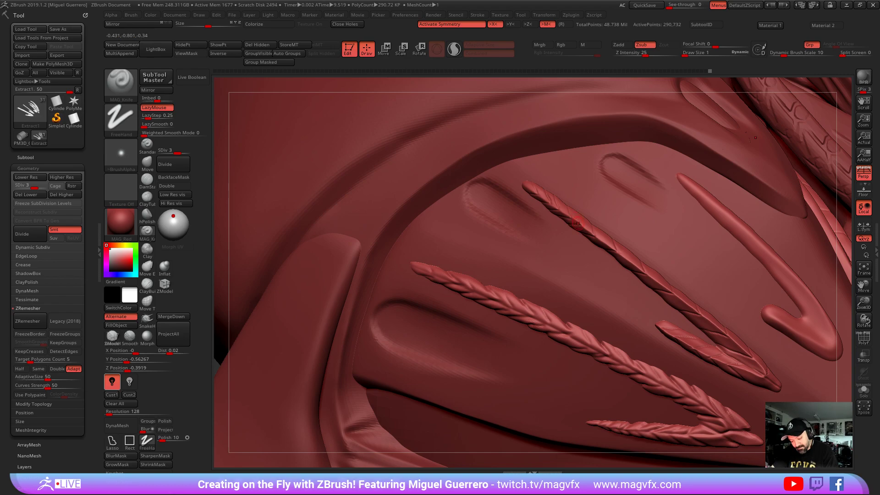
{"action": "left_click_drag", "start_coordinate": [595, 243], "coordinate": [605, 248]}
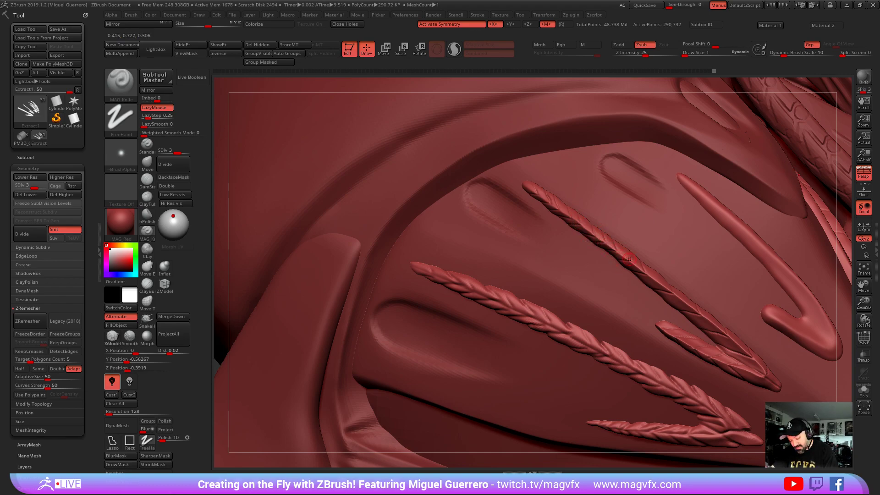
{"action": "left_click_drag", "start_coordinate": [636, 267], "coordinate": [646, 273]}
{"action": "left_click_drag", "start_coordinate": [667, 301], "coordinate": [680, 300]}
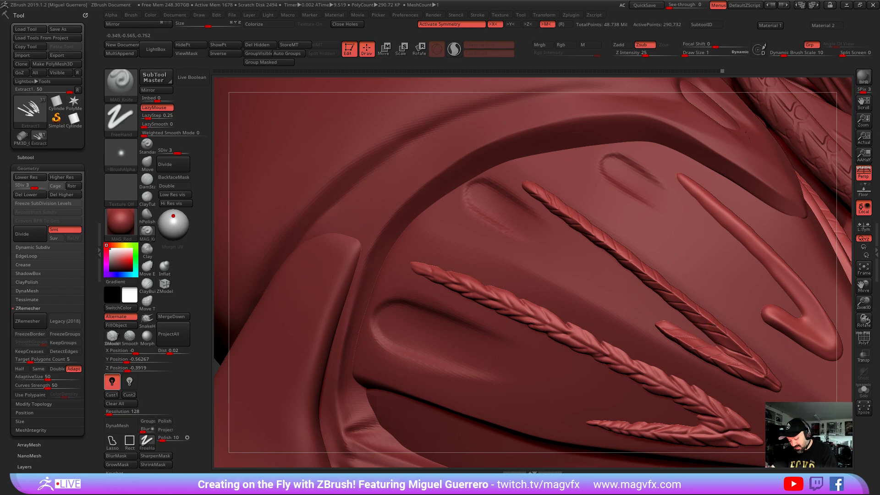
{"action": "left_click_drag", "start_coordinate": [719, 345], "coordinate": [736, 345]}
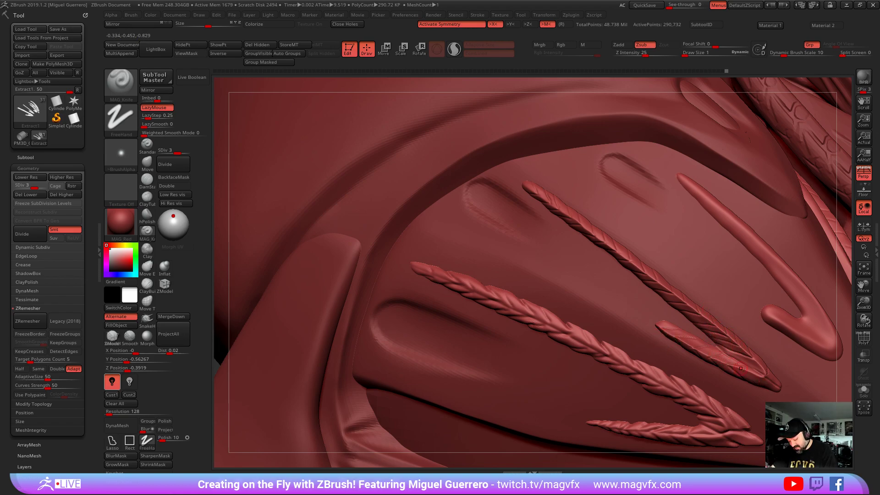
{"action": "left_click_drag", "start_coordinate": [746, 374], "coordinate": [765, 386]}
Deepen and sharpen the rope grooves on the middle strip's long arm, hook and bend with DamStandard
{"action": "right_click_drag", "start_coordinate": [751, 379], "coordinate": [485, 254], "text": "ctrl"}
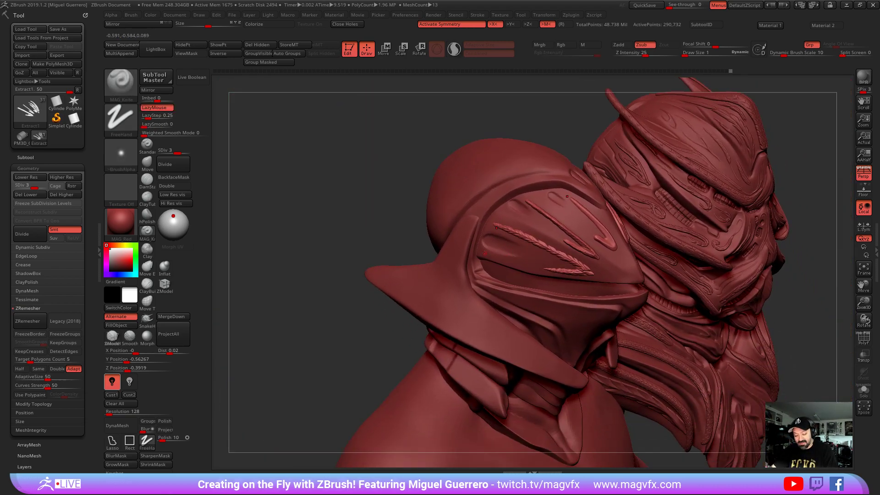
{"action": "mouse_move", "coordinate": [348, 221]}
{"action": "right_mouse_down"}
{"action": "mouse_move", "coordinate": [369, 261]}
{"action": "mouse_move", "coordinate": [275, 234]}
{"action": "mouse_move", "coordinate": [349, 253]}
{"action": "mouse_move", "coordinate": [268, 216]}
{"action": "mouse_move", "coordinate": [333, 248]}
{"action": "right_mouse_up"}
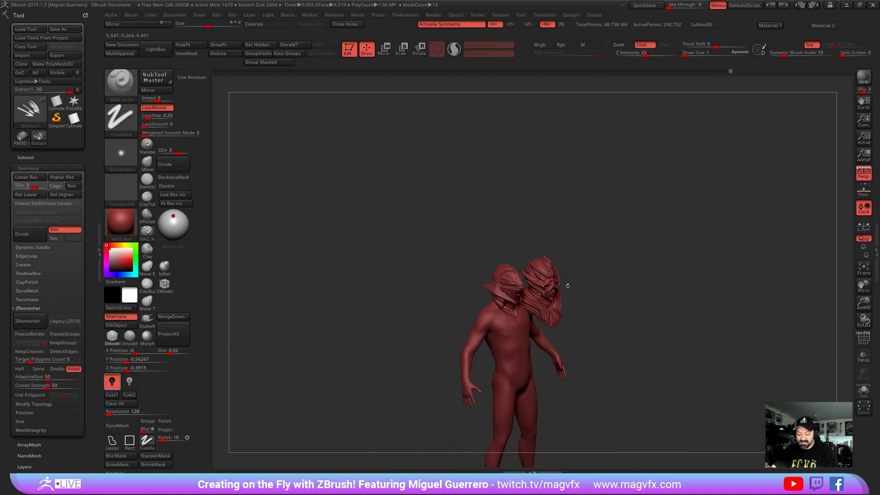
{"action": "mouse_move", "coordinate": [385, 299]}
{"action": "right_mouse_down", "text": "ctrl"}
{"action": "mouse_move", "coordinate": [396, 302]}
{"action": "mouse_move", "coordinate": [377, 295]}
{"action": "mouse_move", "coordinate": [366, 233]}
{"action": "mouse_move", "coordinate": [415, 266]}
{"action": "mouse_move", "coordinate": [462, 253]}
{"action": "mouse_move", "coordinate": [390, 252]}
{"action": "right_mouse_up", "text": "ctrl"}
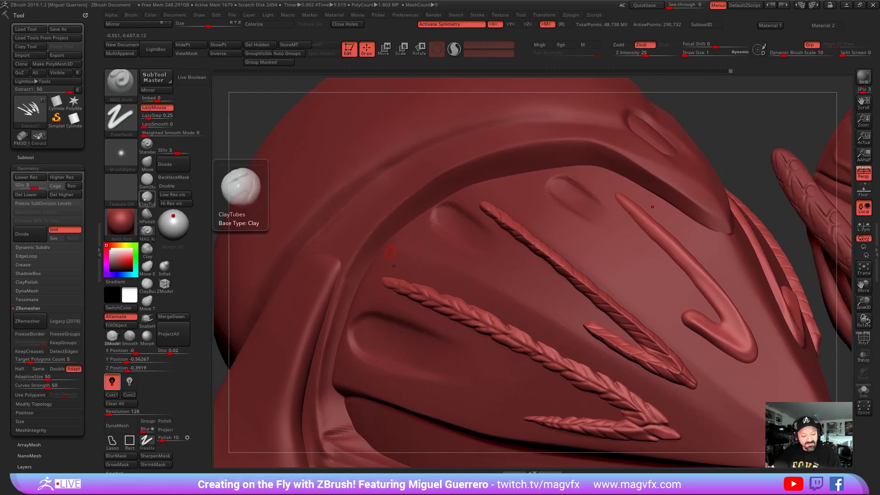
{"action": "left_click", "coordinate": [147, 161]}
{"action": "right_click_drag", "start_coordinate": [522, 224], "coordinate": [531, 235], "text": "ctrl"}
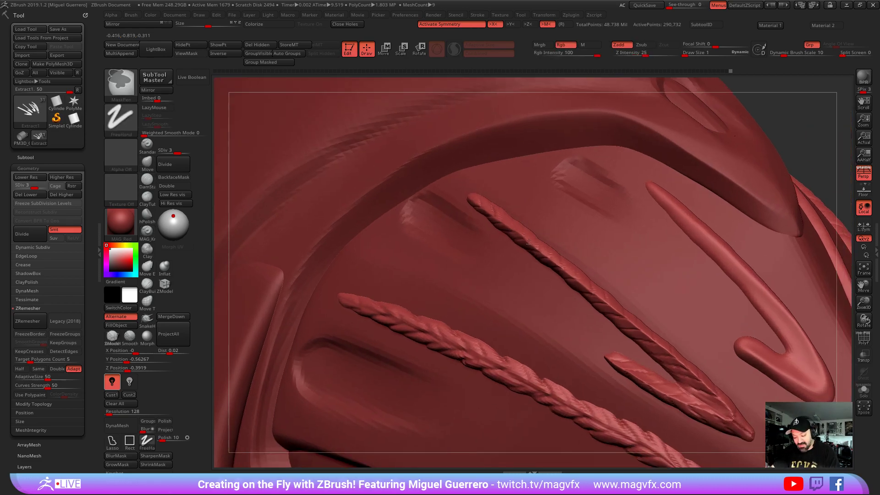
{"action": "key", "text": "["}
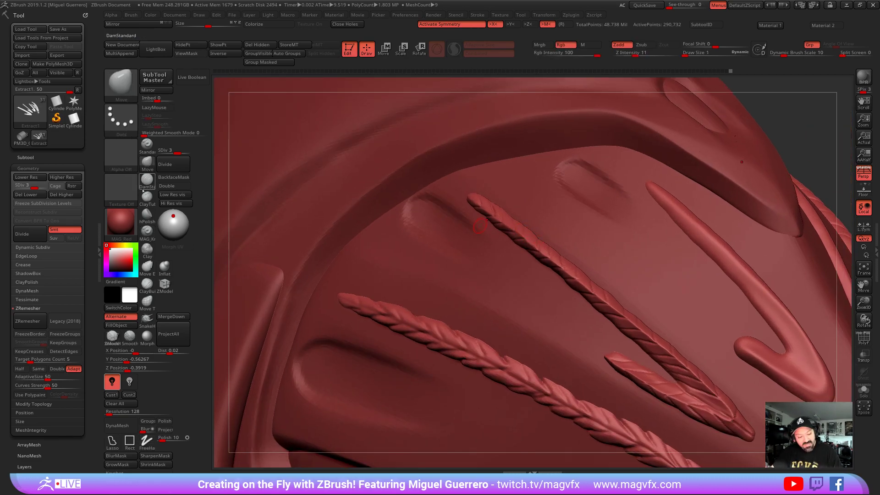
{"action": "left_click", "coordinate": [147, 180]}
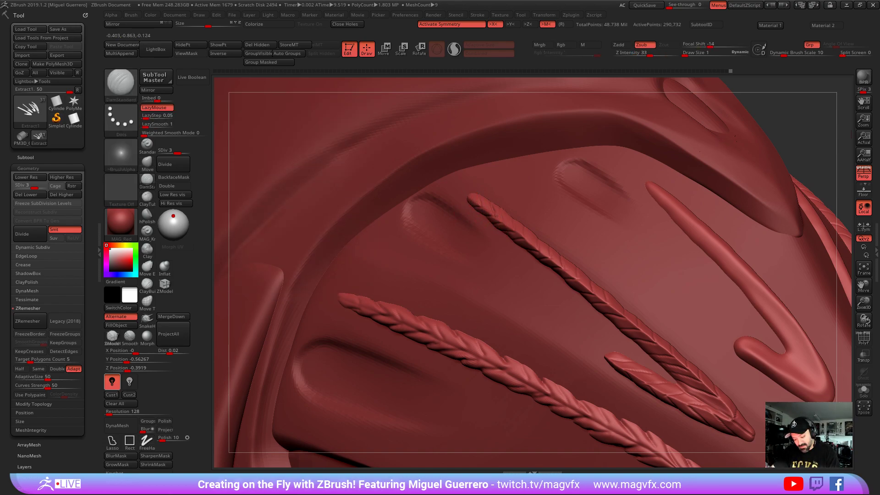
{"action": "mouse_move", "coordinate": [504, 221]}
{"action": "left_mouse_down"}
{"action": "mouse_move", "coordinate": [729, 412]}
{"action": "mouse_move", "coordinate": [713, 414]}
{"action": "left_mouse_up"}
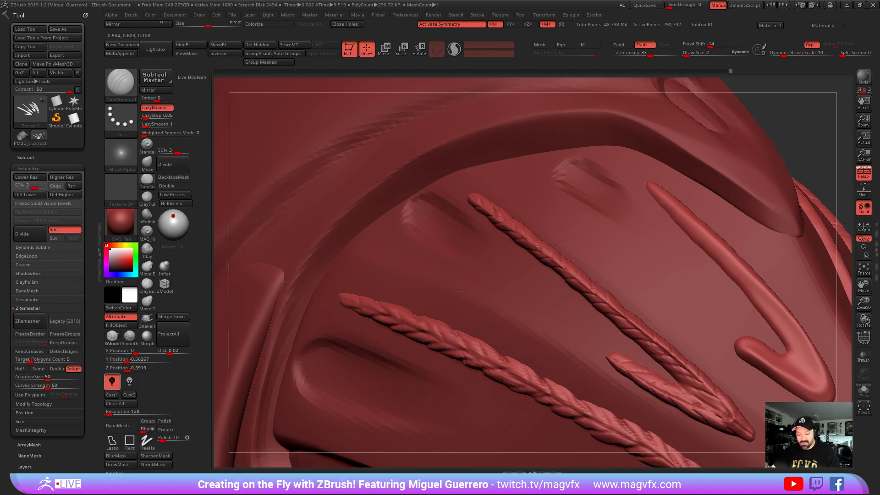
{"action": "right_click_drag", "start_coordinate": [457, 288], "coordinate": [484, 312], "text": "alt"}
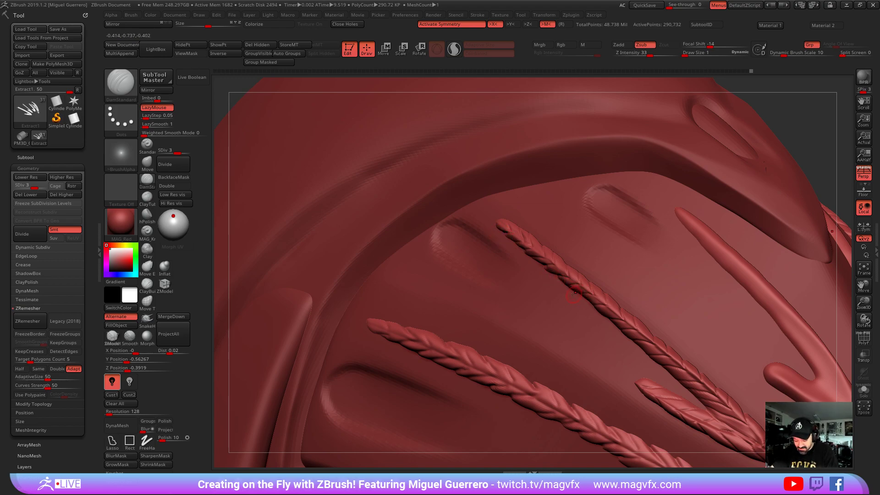
{"action": "mouse_move", "coordinate": [576, 294]}
{"action": "right_mouse_down"}
{"action": "mouse_move", "coordinate": [535, 284]}
{"action": "mouse_move", "coordinate": [548, 293]}
{"action": "right_mouse_up"}
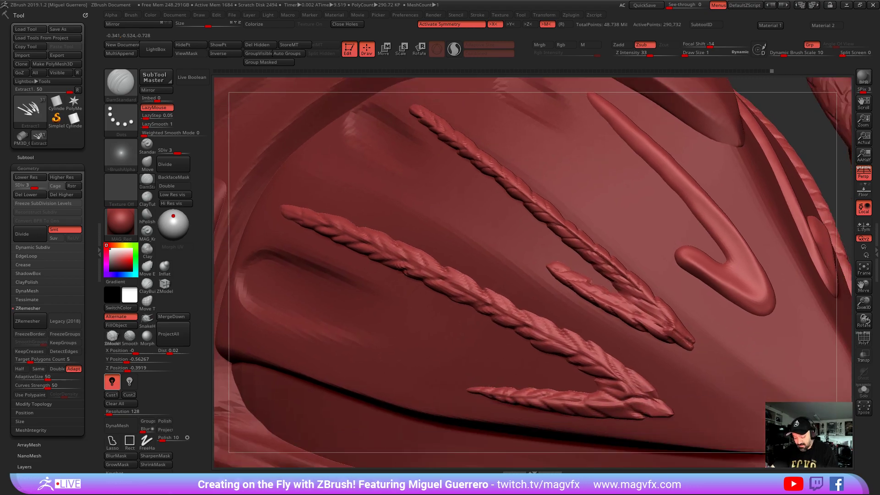
Refine the middle strip's ends with the Move brush, pulling its upper end outward into a finer tip
{"action": "right_click_drag", "start_coordinate": [639, 381], "coordinate": [574, 329]}
{"action": "key", "text": "b"}
{"action": "key", "text": "m"}
{"action": "key", "text": "v"}
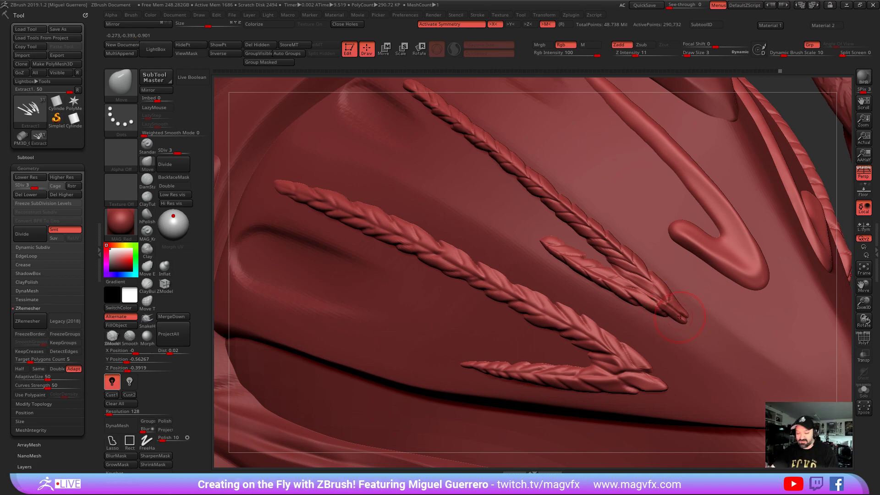
{"action": "right_click_drag", "start_coordinate": [679, 317], "coordinate": [793, 438], "text": "alt"}
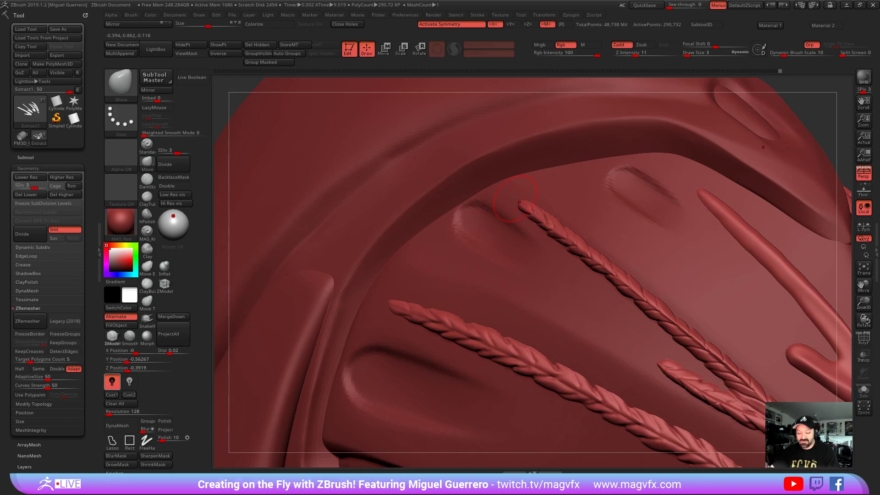
{"action": "key", "text": "bracketright"}
{"action": "key", "text": "bracketright"}
{"action": "left_click_drag", "start_coordinate": [520, 203], "coordinate": [517, 202]}
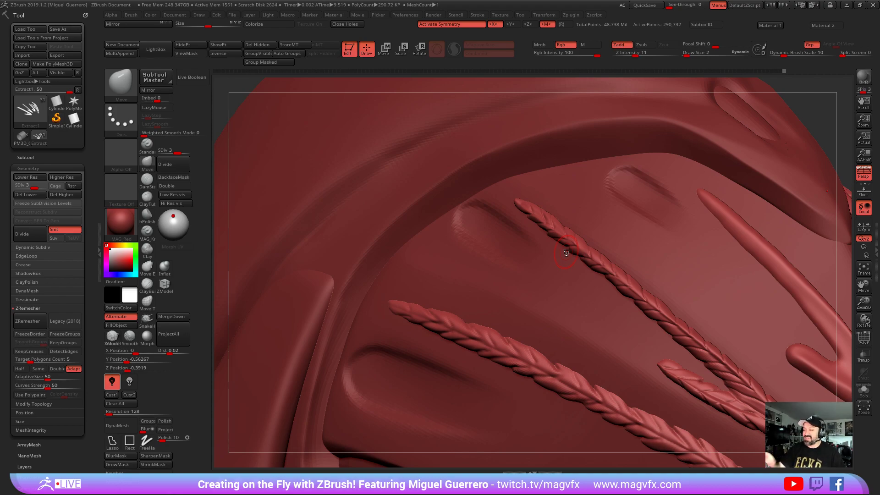
Examine the two rope-carved strips on the helmet's visor from several angles and distances
{"action": "key", "text": "ctrl"}
{"action": "mouse_move", "coordinate": [559, 301]}
{"action": "right_mouse_down", "text": "ctrl"}
{"action": "mouse_move", "coordinate": [524, 276]}
{"action": "mouse_move", "coordinate": [559, 289]}
{"action": "mouse_move", "coordinate": [542, 268]}
{"action": "right_mouse_up", "text": "ctrl"}
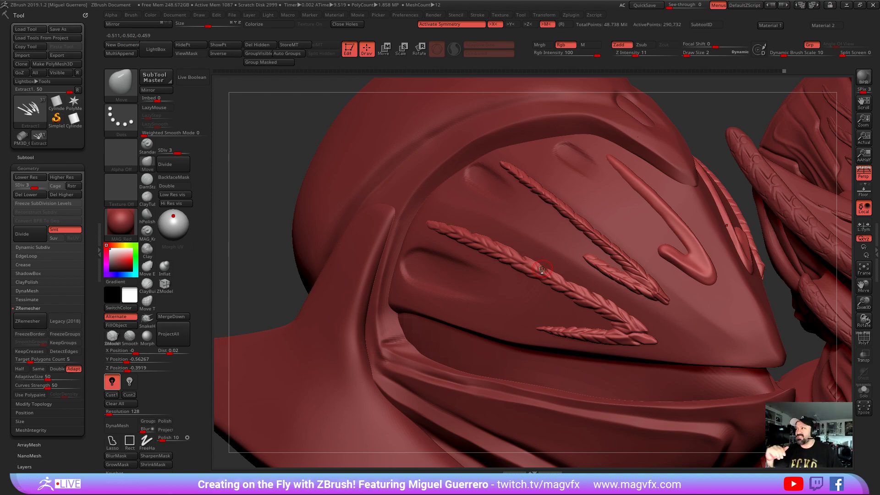
{"action": "right_click_drag", "start_coordinate": [542, 270], "coordinate": [527, 257]}
{"action": "right_click_drag", "start_coordinate": [578, 278], "coordinate": [560, 268], "text": "alt"}
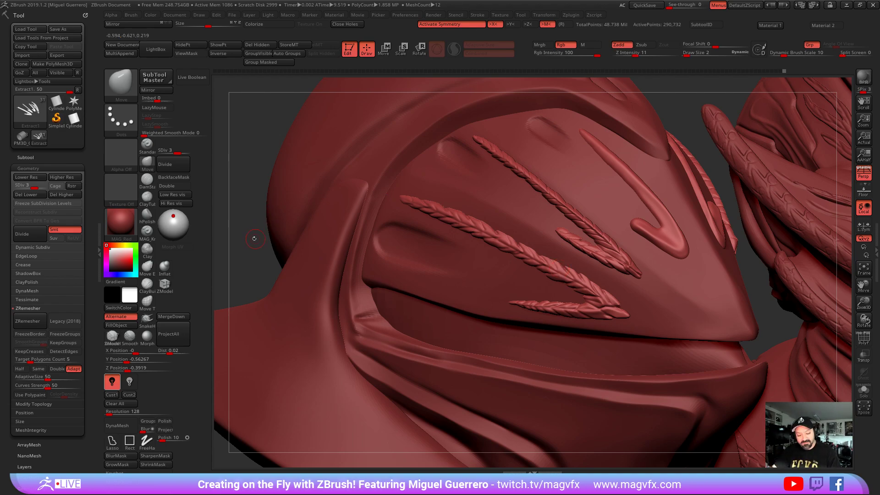
{"action": "left_click_drag", "start_coordinate": [255, 237], "coordinate": [238, 226]}
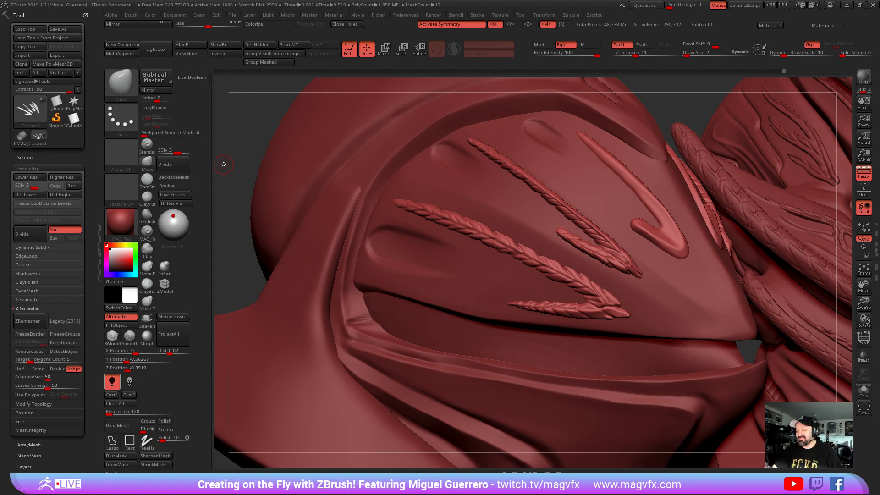
{"action": "left_click_drag", "start_coordinate": [223, 164], "coordinate": [603, 127]}
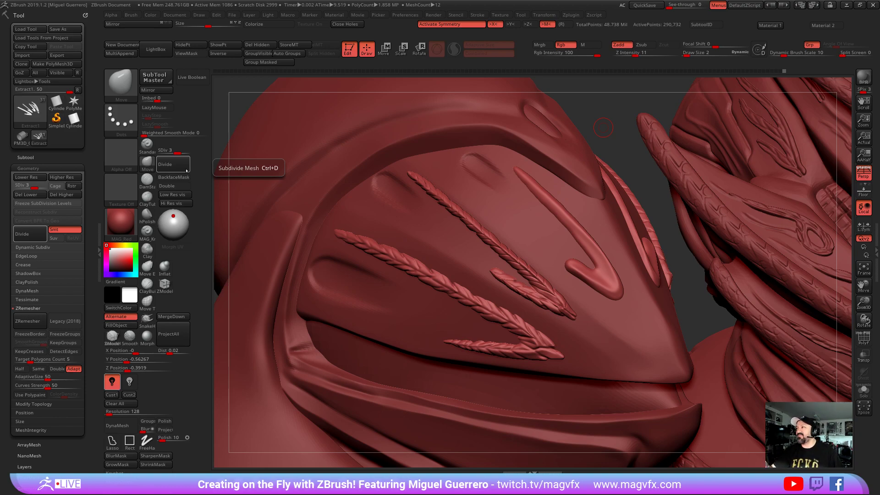
{"action": "right_click_drag", "start_coordinate": [556, 279], "coordinate": [545, 308]}
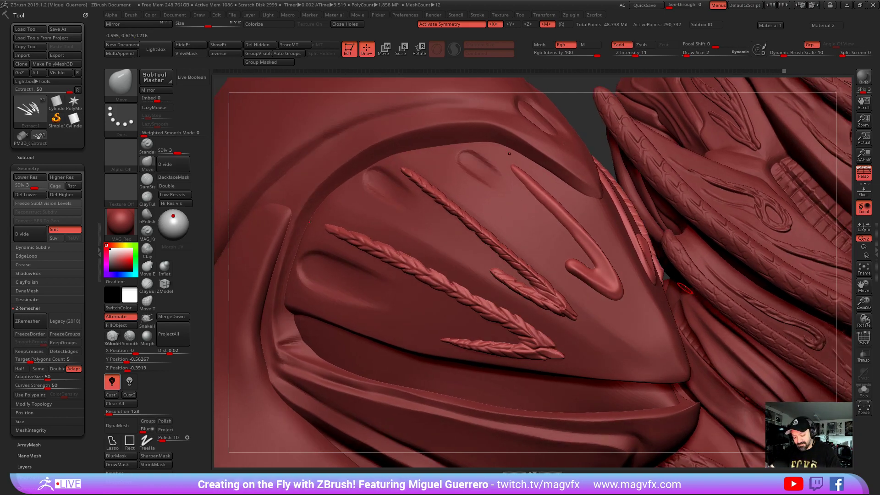
Try building up the upper tip of the smooth third visor strip with the ClayTubes brush, and undo the stroke
{"action": "left_click", "coordinate": [147, 301]}
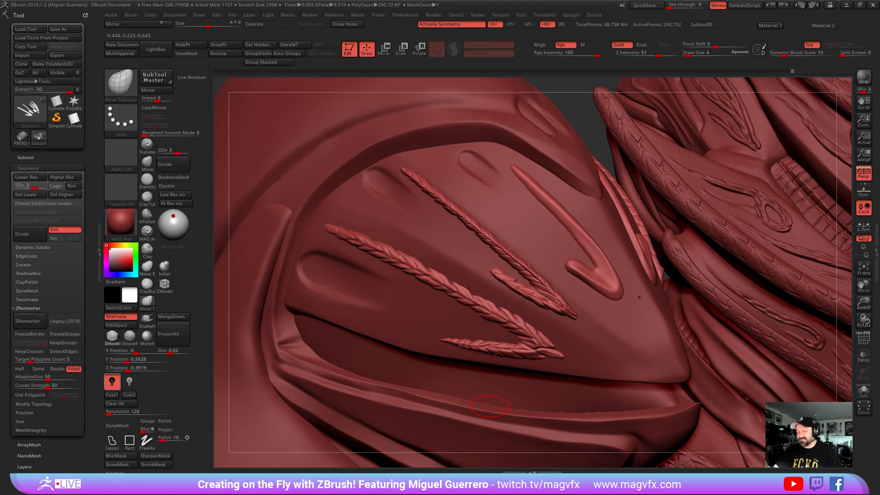
{"action": "right_click_drag", "start_coordinate": [481, 275], "coordinate": [514, 251]}
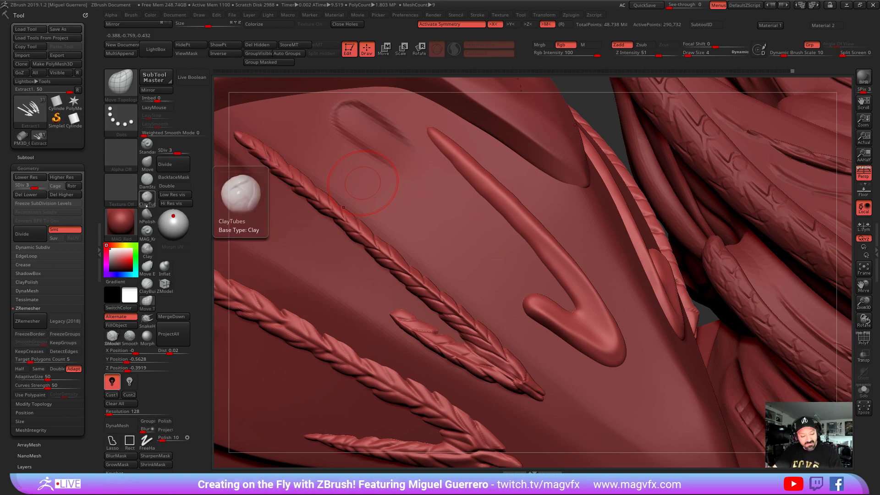
{"action": "left_click", "coordinate": [147, 198]}
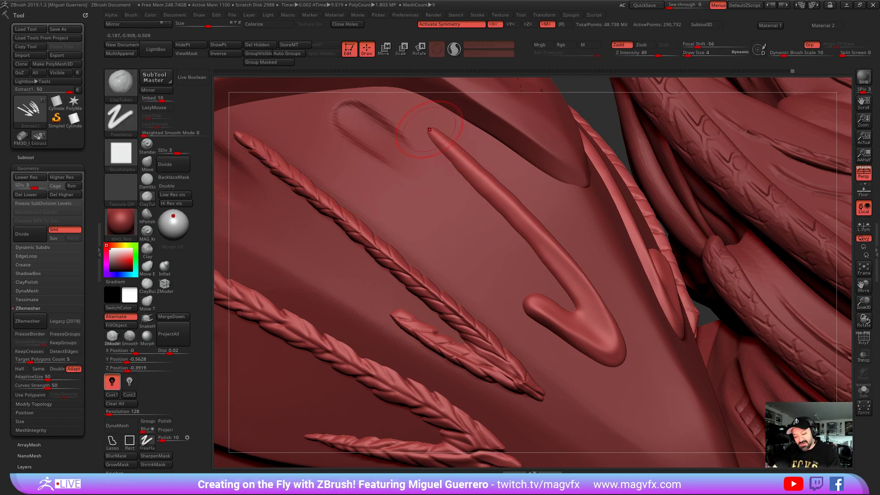
{"action": "left_click_drag", "start_coordinate": [432, 132], "coordinate": [442, 140]}
{"action": "key", "text": "ctrl"}
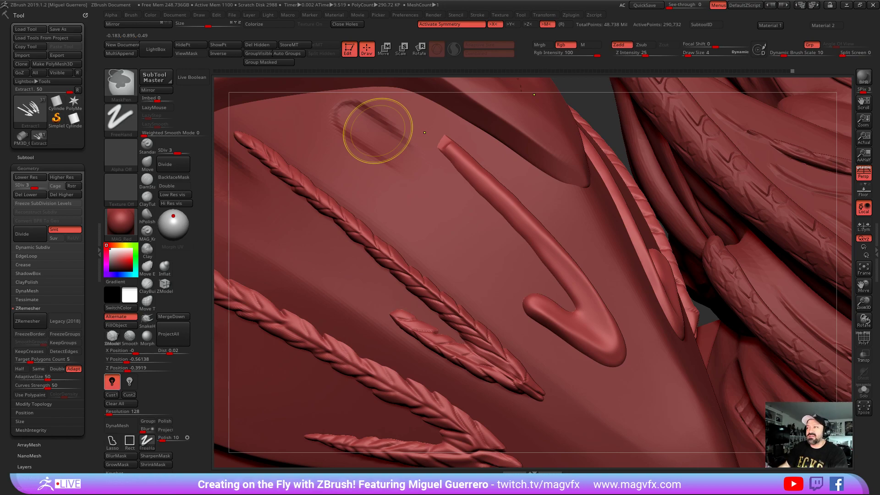
{"action": "key", "text": "ctrl"}
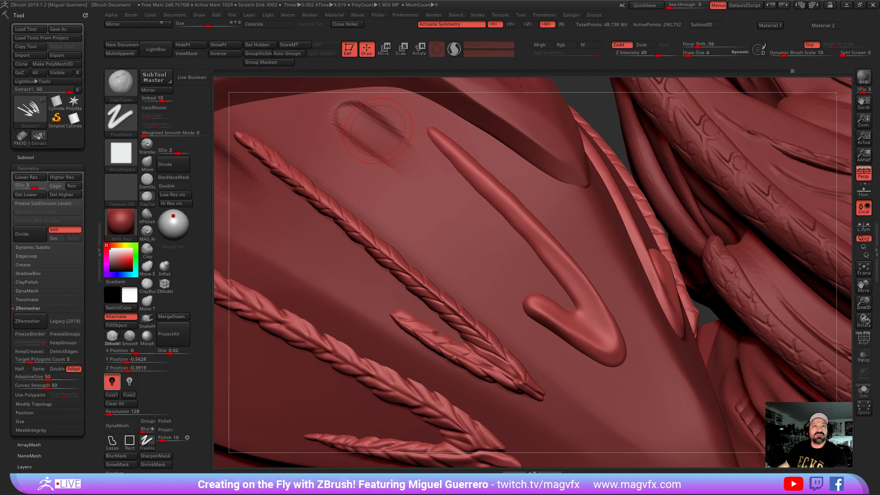
Examine the reference images fixed.jpg and Image from iOS.jpg in Photos, closing each one
{"action": "left_click_drag", "start_coordinate": [457, 0], "coordinate": [237, 38]}
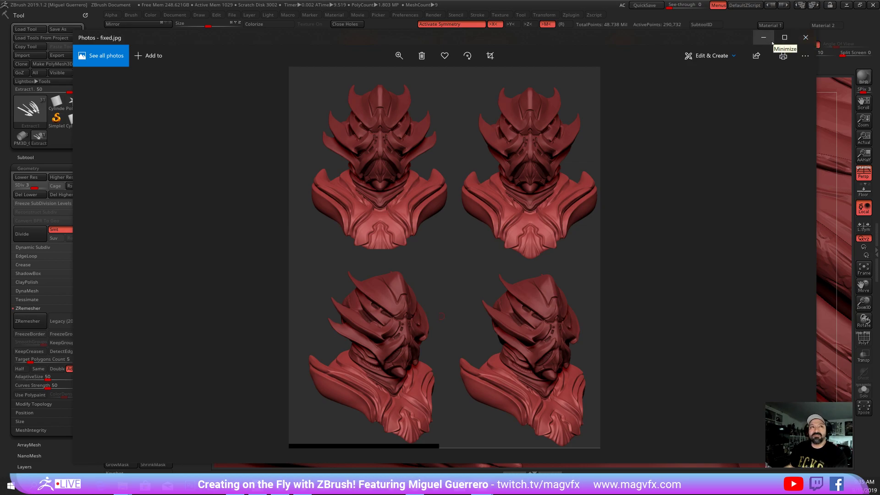
{"action": "left_click", "coordinate": [805, 37]}
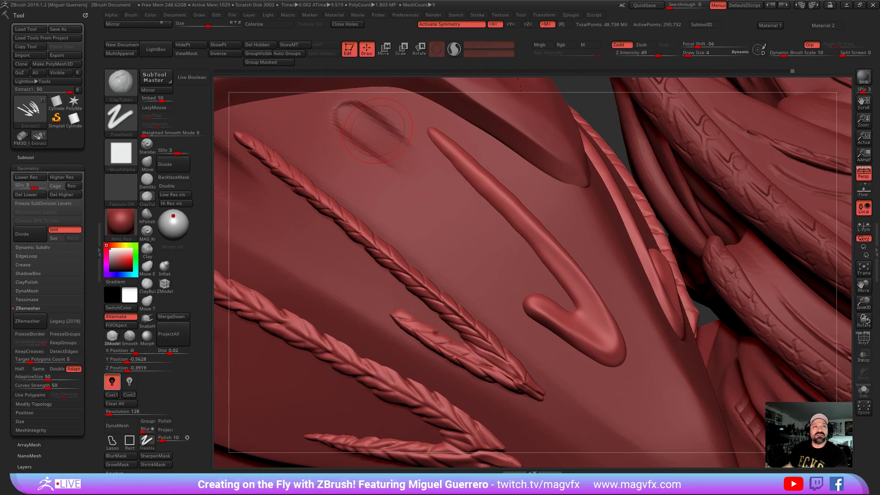
{"action": "key", "text": "alt+Tab"}
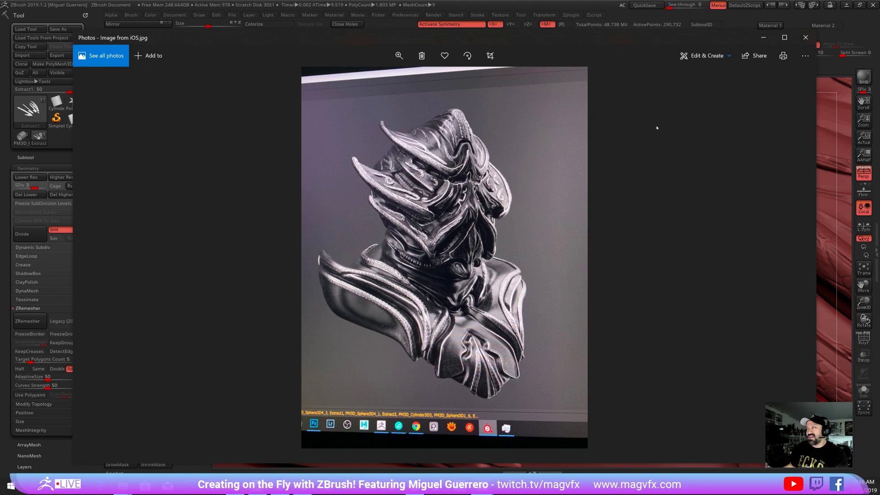
{"action": "left_click", "coordinate": [806, 41]}
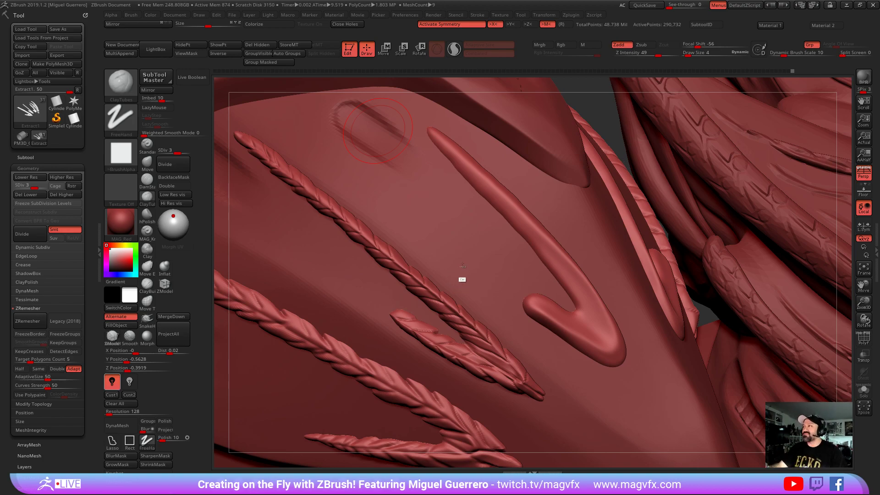
Turn on mask display and hide the magskanect22 reference bust standing beside the helmeted figure
{"action": "key", "text": "ctrl+h"}
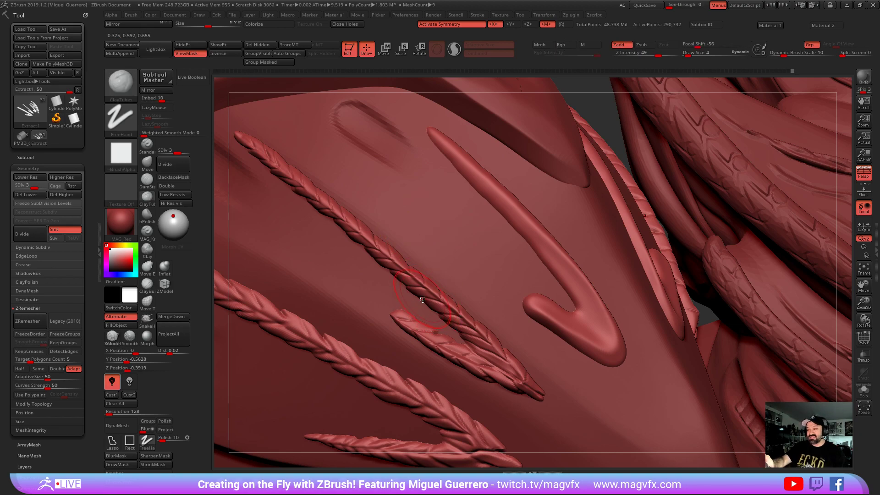
{"action": "right_click_drag", "start_coordinate": [281, 286], "coordinate": [422, 308], "text": "alt"}
{"action": "key", "text": "f"}
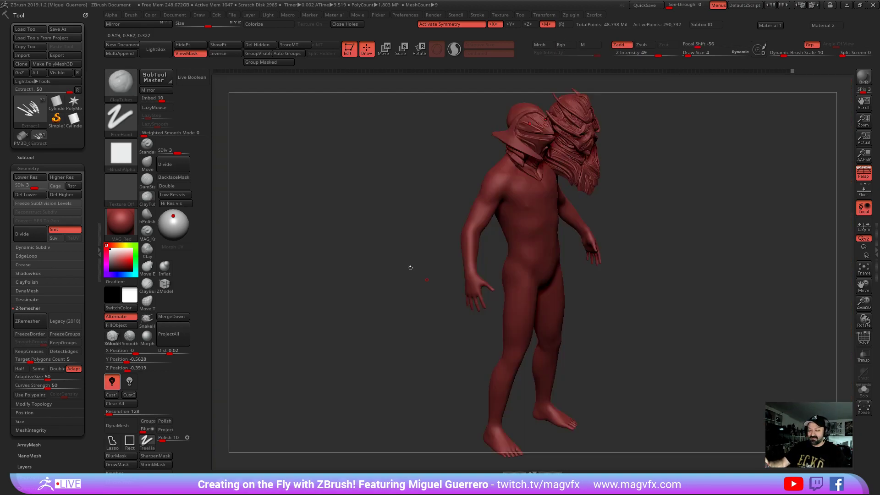
{"action": "right_click_drag", "start_coordinate": [394, 202], "coordinate": [380, 263], "text": "alt"}
{"action": "right_click_drag", "start_coordinate": [415, 240], "coordinate": [408, 214], "text": "ctrl"}
{"action": "left_click_drag", "start_coordinate": [408, 214], "coordinate": [353, 251]}
{"action": "left_click", "coordinate": [658, 294], "text": "alt"}
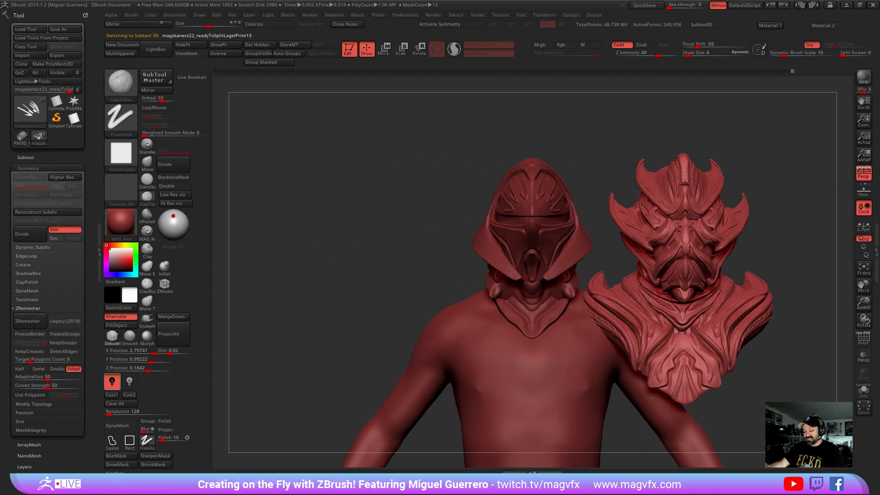
{"action": "left_click", "coordinate": [26, 157]}
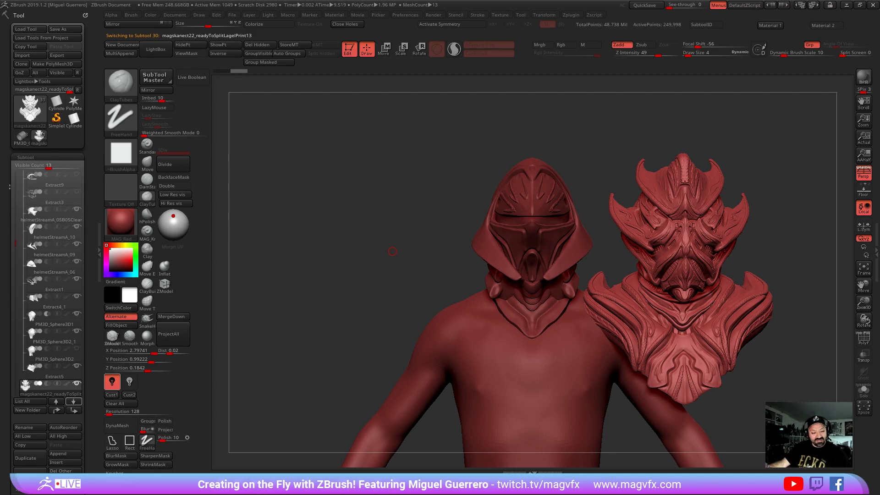
{"action": "scroll", "coordinate": [33, 308], "scroll_direction": "down", "scroll_amount": 4}
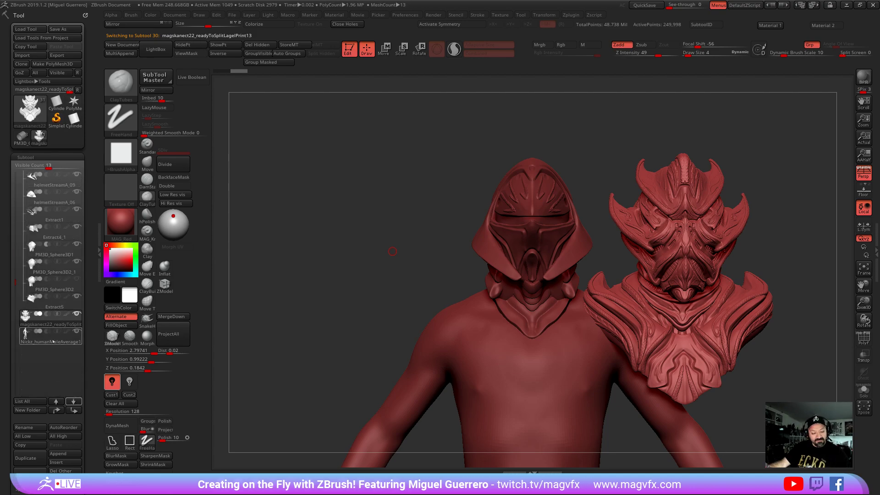
{"action": "scroll", "coordinate": [33, 308], "scroll_direction": "up", "scroll_amount": 10}
{"action": "left_click", "coordinate": [50, 353]}
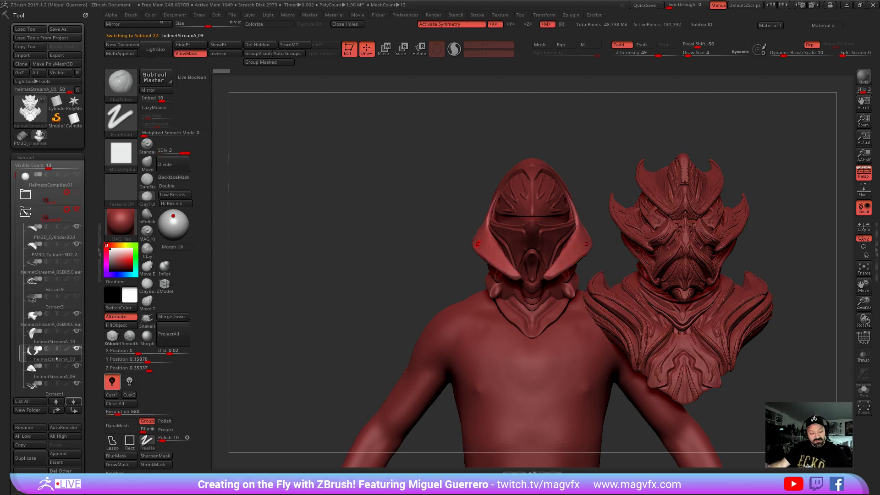
{"action": "scroll", "coordinate": [50, 339], "scroll_direction": "down", "scroll_amount": 10}
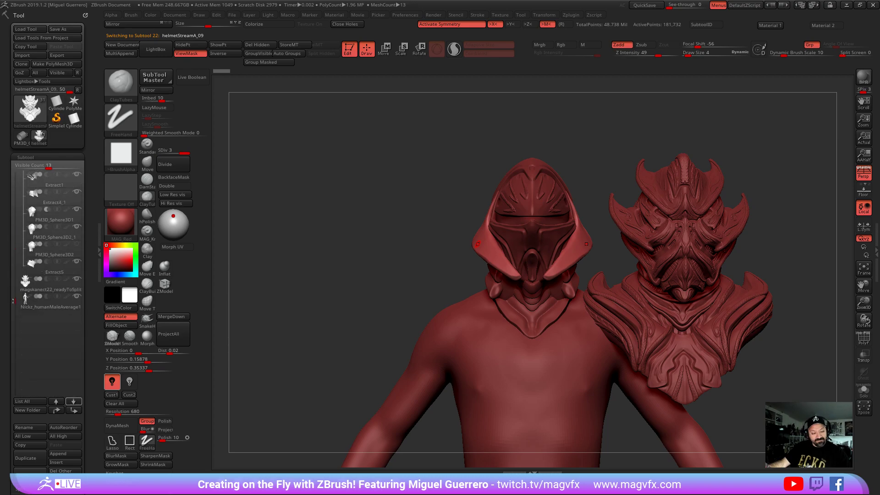
{"action": "left_click", "coordinate": [77, 279]}
{"action": "mouse_move", "coordinate": [422, 304]}
{"action": "left_mouse_down"}
{"action": "mouse_move", "coordinate": [371, 269]}
{"action": "mouse_move", "coordinate": [401, 275]}
{"action": "mouse_move", "coordinate": [392, 297]}
{"action": "mouse_move", "coordinate": [349, 305]}
{"action": "mouse_move", "coordinate": [356, 339]}
{"action": "mouse_move", "coordinate": [330, 310]}
{"action": "mouse_move", "coordinate": [354, 324]}
{"action": "mouse_move", "coordinate": [311, 299]}
{"action": "left_mouse_up"}
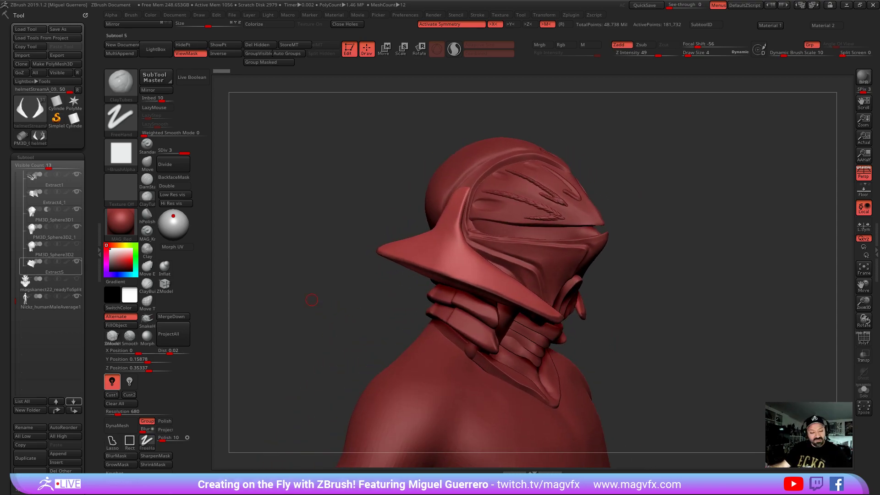
Show the hidden ornament subtools on the helmet and make Extract3 the active one
{"action": "left_click_drag", "start_coordinate": [16, 300], "coordinate": [14, 176]}
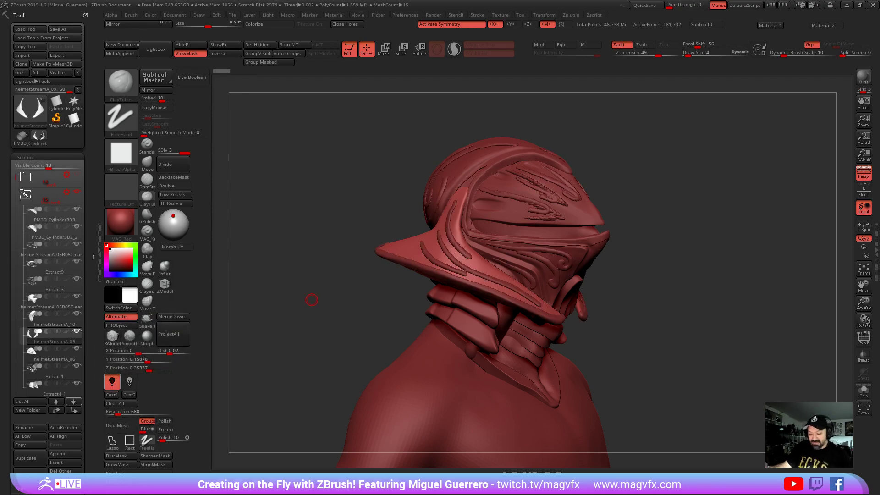
{"action": "key", "text": "ctrl"}
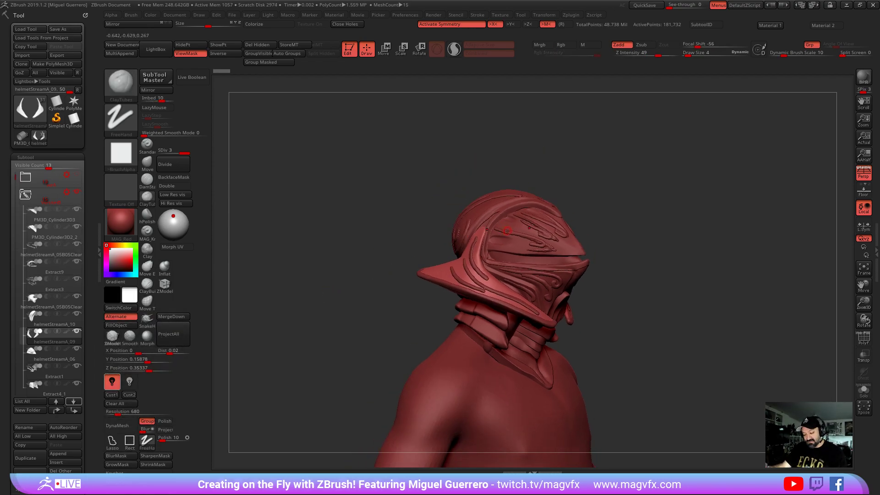
{"action": "left_click", "coordinate": [507, 230], "text": "alt"}
{"action": "right_click_drag", "start_coordinate": [507, 231], "coordinate": [516, 236], "text": "ctrl"}
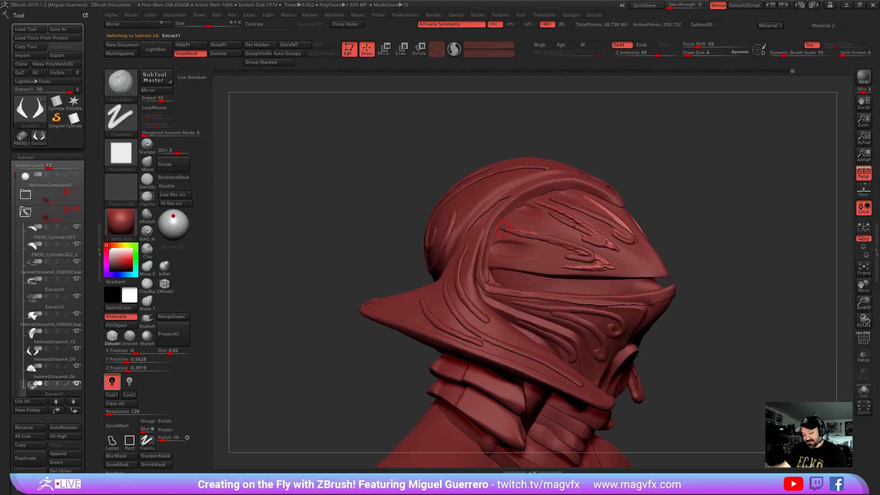
{"action": "left_click", "coordinate": [509, 230], "text": "alt"}
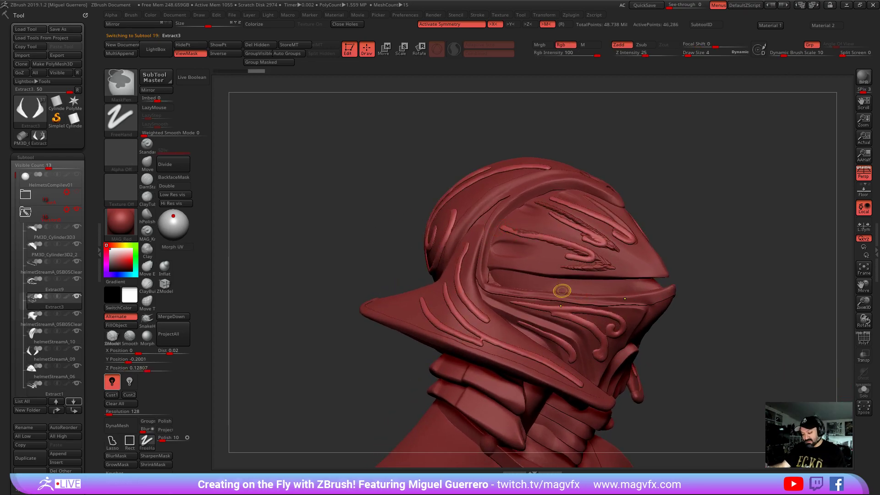
{"action": "right_click_drag", "start_coordinate": [562, 289], "coordinate": [550, 269], "text": "ctrl"}
Isolate Extract3, delete its duplicate visor strips by masking and hiding them, and bring the whole helmet back into view
{"action": "left_click", "coordinate": [863, 389]}
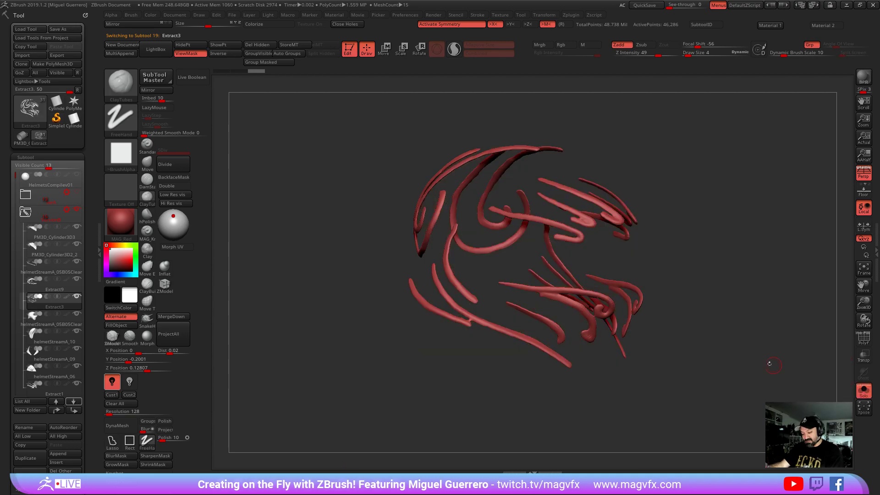
{"action": "left_click_drag", "start_coordinate": [739, 369], "coordinate": [731, 340]}
{"action": "mouse_move", "coordinate": [467, 191]}
{"action": "left_mouse_down", "text": "ctrl"}
{"action": "mouse_move", "coordinate": [522, 252]}
{"action": "mouse_move", "coordinate": [595, 263]}
{"action": "left_mouse_up", "text": "ctrl"}
{"action": "mouse_move", "coordinate": [497, 171]}
{"action": "left_mouse_down", "text": "ctrl"}
{"action": "mouse_move", "coordinate": [603, 226]}
{"action": "mouse_move", "coordinate": [629, 253]}
{"action": "left_mouse_up", "text": "ctrl"}
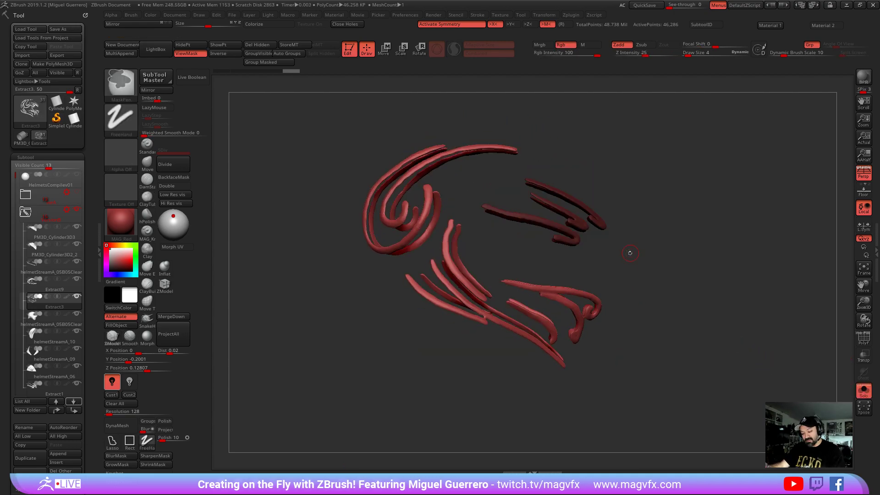
{"action": "left_click", "coordinate": [254, 115], "text": "ctrl"}
{"action": "left_click", "coordinate": [182, 45]}
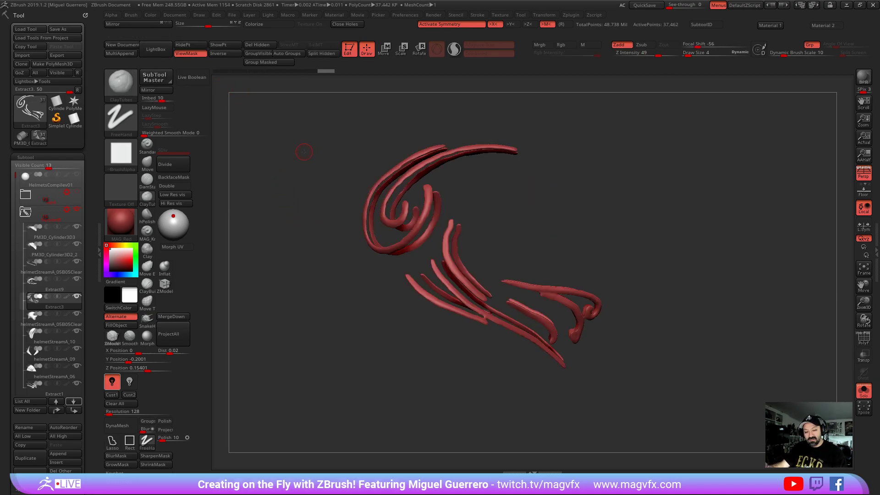
{"action": "left_click_drag", "start_coordinate": [271, 126], "coordinate": [279, 133]}
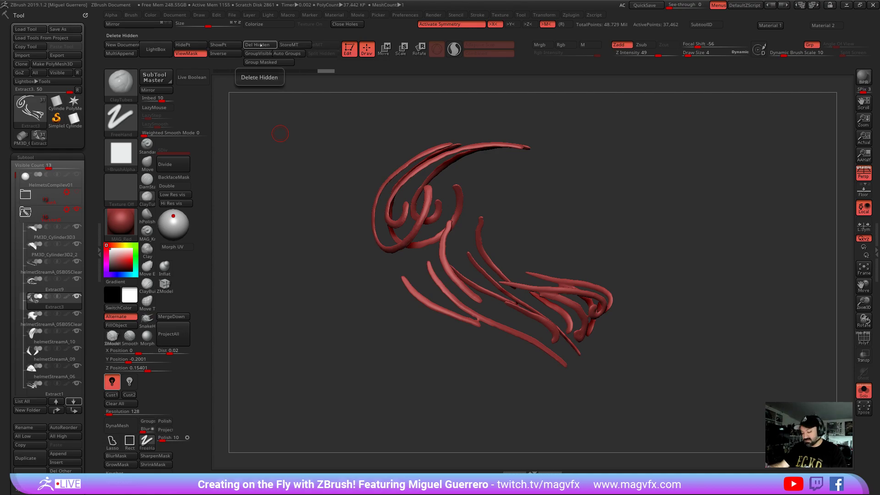
{"action": "left_click", "coordinate": [857, 390]}
{"action": "left_click_drag", "start_coordinate": [349, 257], "coordinate": [310, 249]}
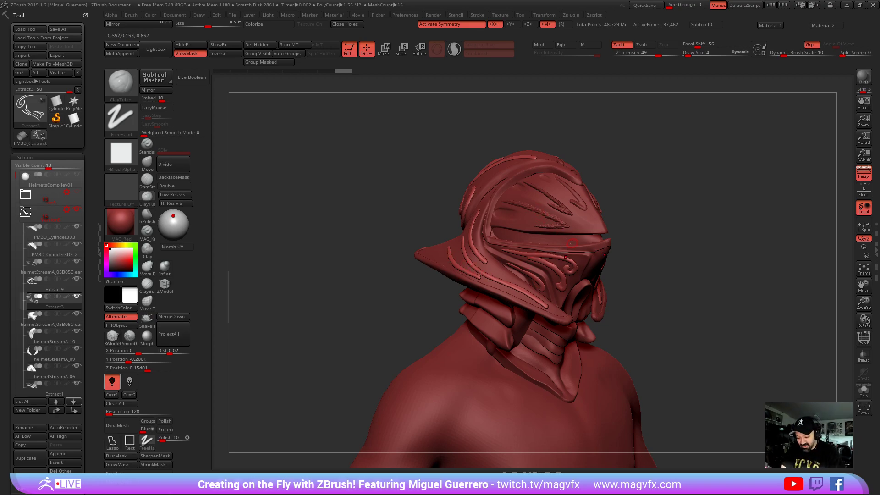
Examine the ornament layout on the helmet's crown, visor and side plates from several angles
{"action": "left_click_drag", "start_coordinate": [347, 352], "coordinate": [458, 238]}
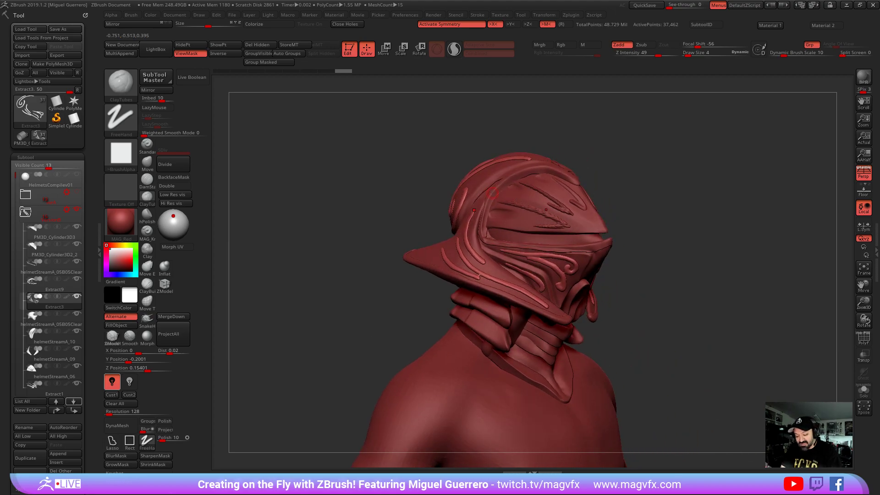
{"action": "left_click_drag", "start_coordinate": [349, 237], "coordinate": [560, 215]}
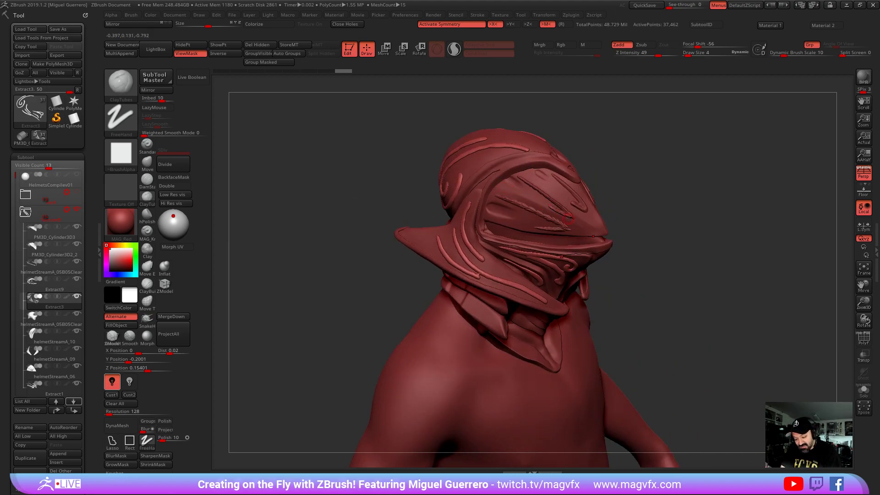
{"action": "left_click_drag", "start_coordinate": [324, 205], "coordinate": [337, 172]}
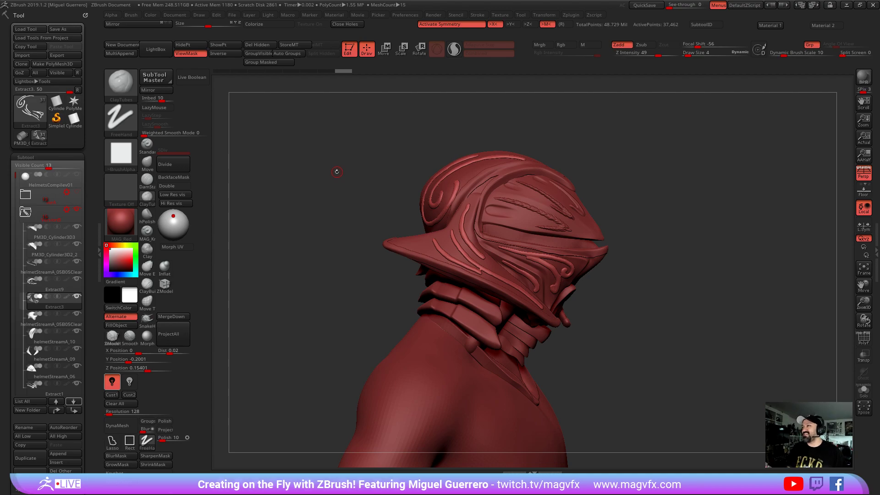
{"action": "left_click_drag", "start_coordinate": [336, 171], "coordinate": [351, 291]}
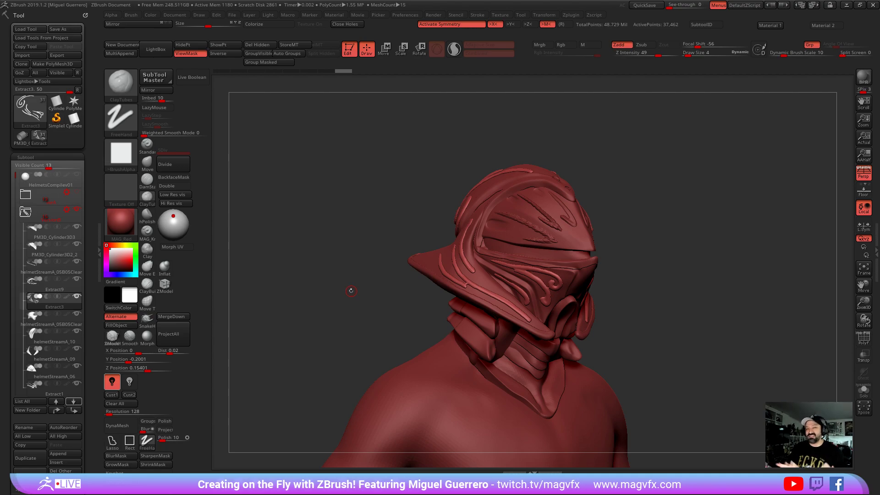
{"action": "left_click_drag", "start_coordinate": [351, 290], "coordinate": [468, 270], "text": "shift"}
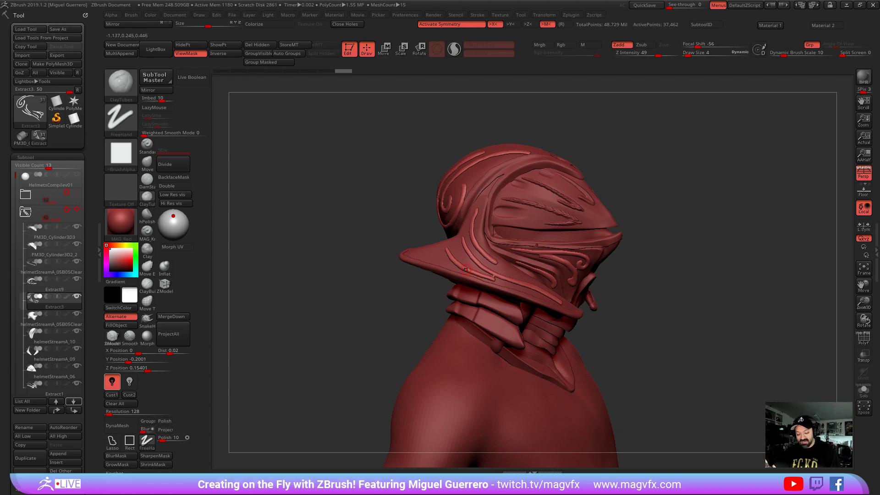
{"action": "left_click_drag", "start_coordinate": [339, 281], "coordinate": [444, 296]}
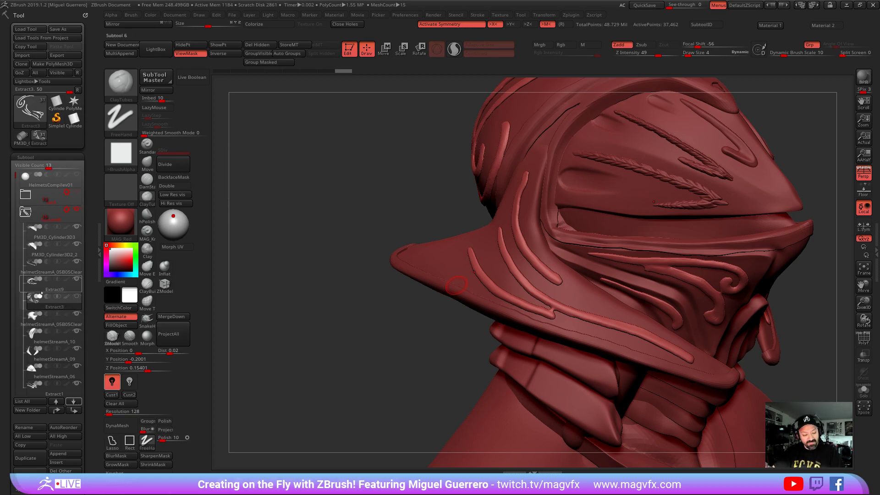
Hide the Extract3 ornament strips and isolate the helmetStreamA_09 side plates in Solo mode
{"action": "left_click", "coordinate": [444, 265], "text": "alt"}
{"action": "right_click_drag", "start_coordinate": [446, 265], "coordinate": [455, 269]}
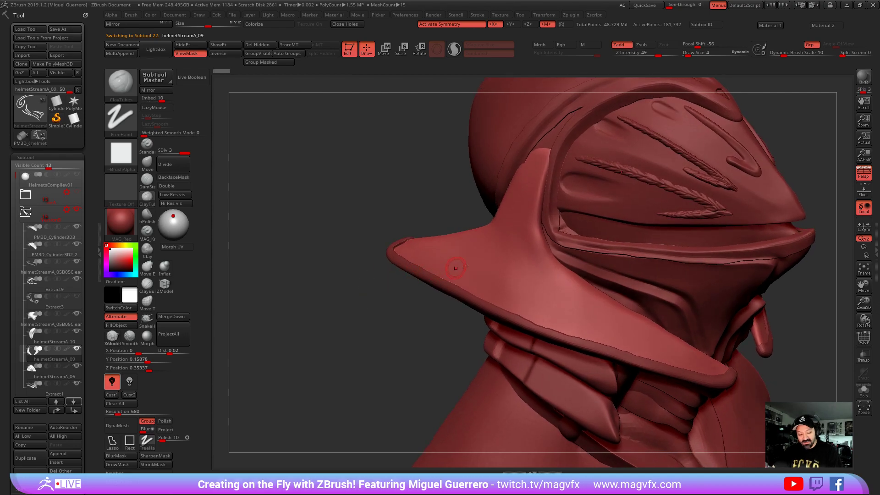
{"action": "left_click", "coordinate": [166, 164]}
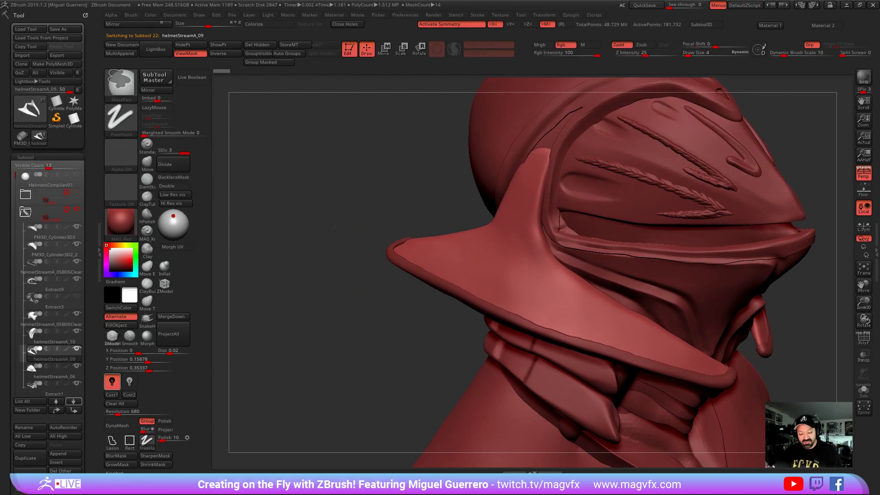
{"action": "left_click", "coordinate": [863, 389]}
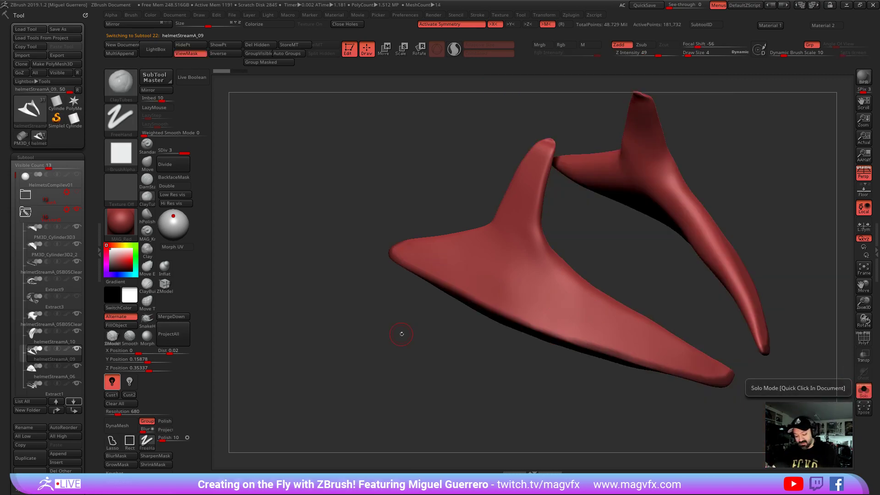
Bring the whole helmet back from Solo mode and raise the helmetStreamA_09 side plates to subdivision level 4
{"action": "left_click", "coordinate": [863, 390]}
{"action": "left_click_drag", "start_coordinate": [344, 184], "coordinate": [313, 179]}
{"action": "left_click_drag", "start_coordinate": [338, 287], "coordinate": [341, 267]}
{"action": "key", "text": "d"}
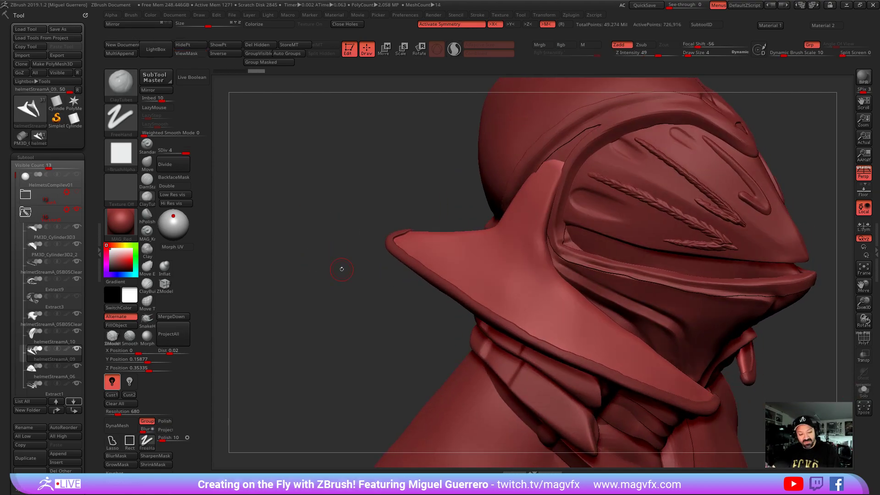
{"action": "mouse_move", "coordinate": [320, 198]}
{"action": "left_mouse_down"}
{"action": "mouse_move", "coordinate": [323, 209]}
{"action": "mouse_move", "coordinate": [335, 206]}
{"action": "mouse_move", "coordinate": [261, 257]}
{"action": "left_mouse_up"}
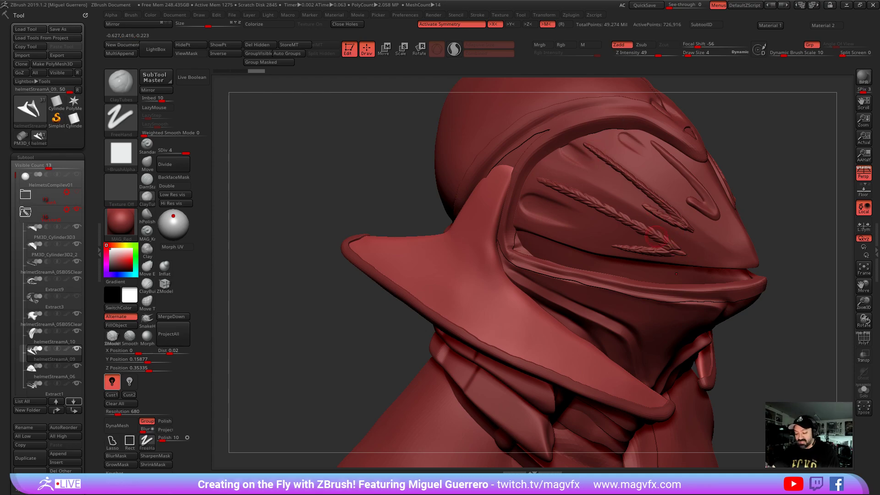
{"action": "mouse_move", "coordinate": [295, 163]}
{"action": "left_mouse_down"}
{"action": "mouse_move", "coordinate": [316, 164]}
{"action": "mouse_move", "coordinate": [240, 211]}
{"action": "left_mouse_up"}
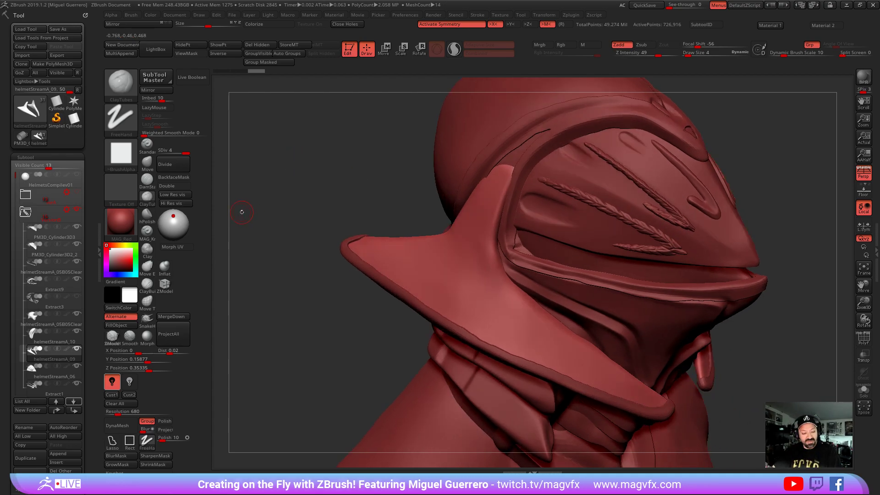
Try sculpting raised flowing ridges along the side plate with the DamStandard brush set to Zadd
{"action": "left_click", "coordinate": [147, 178]}
{"action": "left_click_drag", "start_coordinate": [293, 201], "coordinate": [380, 248]}
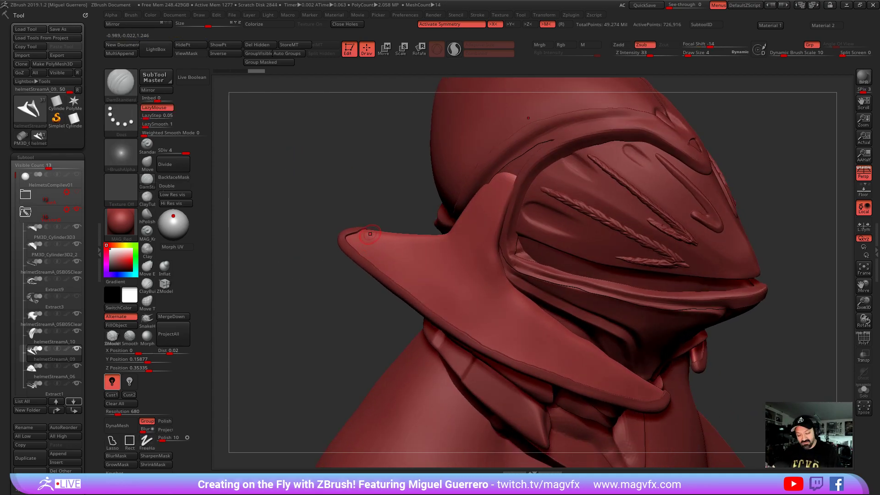
{"action": "left_click", "coordinate": [616, 46]}
{"action": "left_click_drag", "start_coordinate": [303, 243], "coordinate": [341, 249]}
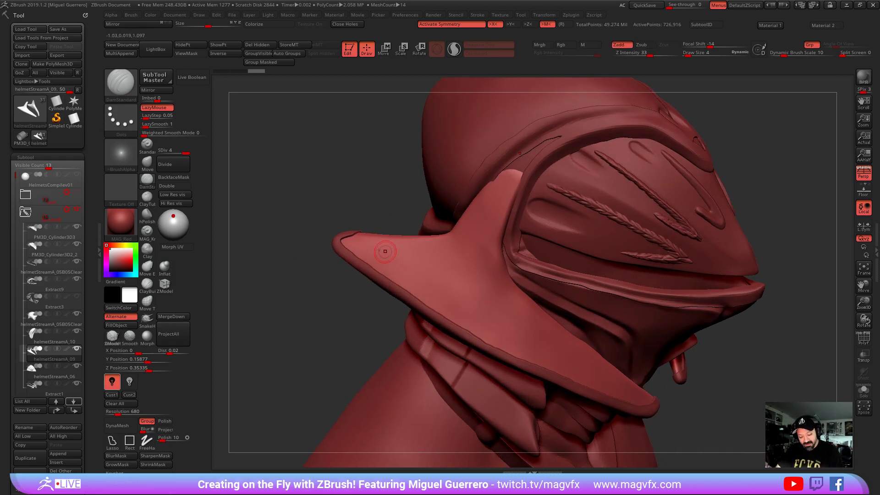
{"action": "mouse_move", "coordinate": [472, 226]}
{"action": "left_mouse_down"}
{"action": "mouse_move", "coordinate": [474, 268]}
{"action": "mouse_move", "coordinate": [515, 323]}
{"action": "mouse_move", "coordinate": [586, 366]}
{"action": "left_mouse_up"}
{"action": "mouse_move", "coordinate": [464, 233]}
{"action": "left_mouse_down"}
{"action": "mouse_move", "coordinate": [452, 265]}
{"action": "mouse_move", "coordinate": [497, 328]}
{"action": "mouse_move", "coordinate": [571, 369]}
{"action": "left_mouse_up"}
{"action": "left_click_drag", "start_coordinate": [430, 252], "coordinate": [451, 305]}
{"action": "left_click_drag", "start_coordinate": [362, 316], "coordinate": [317, 288]}
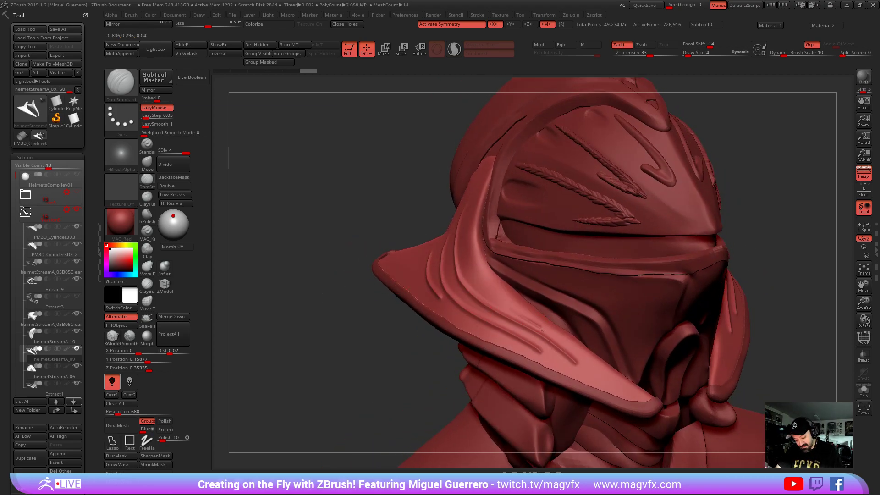
{"action": "left_click_drag", "start_coordinate": [552, 338], "coordinate": [613, 381]}
{"action": "mouse_move", "coordinate": [330, 308]}
{"action": "left_mouse_down"}
{"action": "mouse_move", "coordinate": [452, 303]}
{"action": "mouse_move", "coordinate": [531, 345]}
{"action": "left_mouse_up"}
{"action": "mouse_move", "coordinate": [321, 341]}
{"action": "left_mouse_down"}
{"action": "mouse_move", "coordinate": [349, 345]}
{"action": "mouse_move", "coordinate": [339, 327]}
{"action": "mouse_move", "coordinate": [343, 346]}
{"action": "mouse_move", "coordinate": [332, 334]}
{"action": "left_mouse_up"}
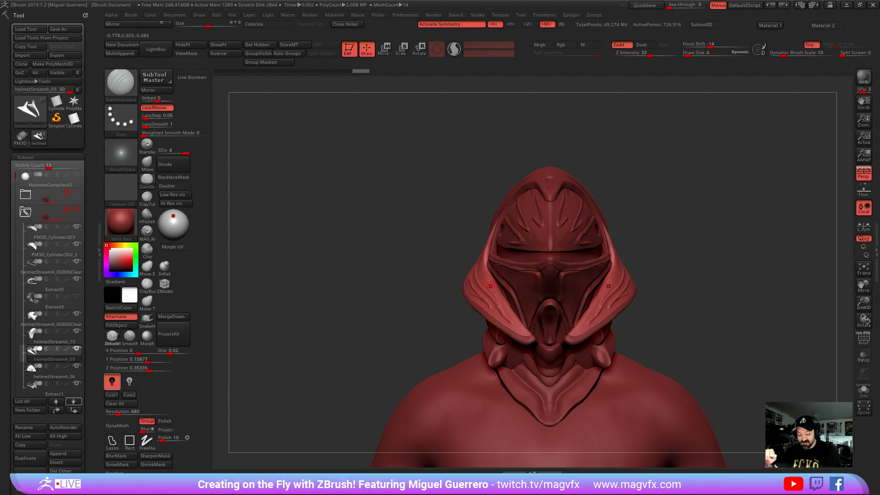
{"action": "left_click_drag", "start_coordinate": [320, 410], "coordinate": [314, 349]}
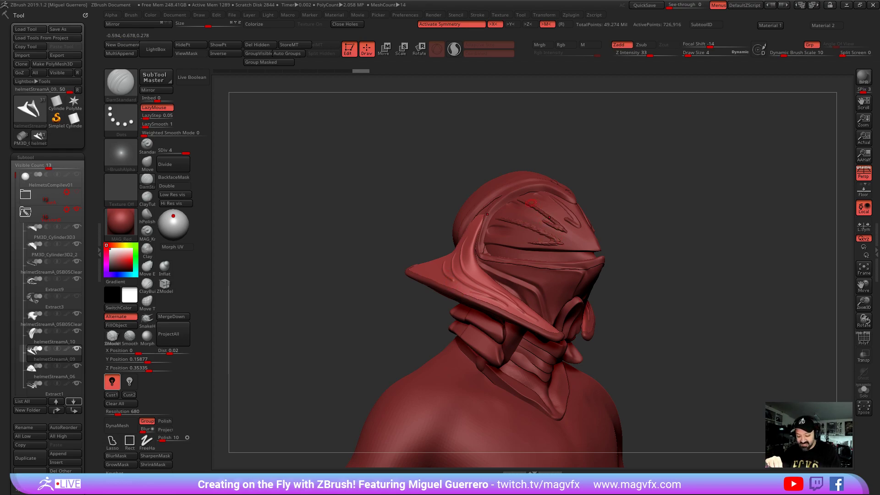
{"action": "mouse_move", "coordinate": [320, 328]}
{"action": "left_mouse_down"}
{"action": "mouse_move", "coordinate": [323, 353]}
{"action": "mouse_move", "coordinate": [314, 344]}
{"action": "left_mouse_up"}
Undo all the sculpted ridges on the side plates
{"action": "key", "text": "ctrl"}
{"action": "key", "text": "ctrl+z"}
{"action": "key", "text": "ctrl+z"}
{"action": "key", "text": "ctrl+z"}
{"action": "key", "text": "ctrl+z"}
{"action": "key", "text": "ctrl+z"}
{"action": "key", "text": "ctrl+z"}
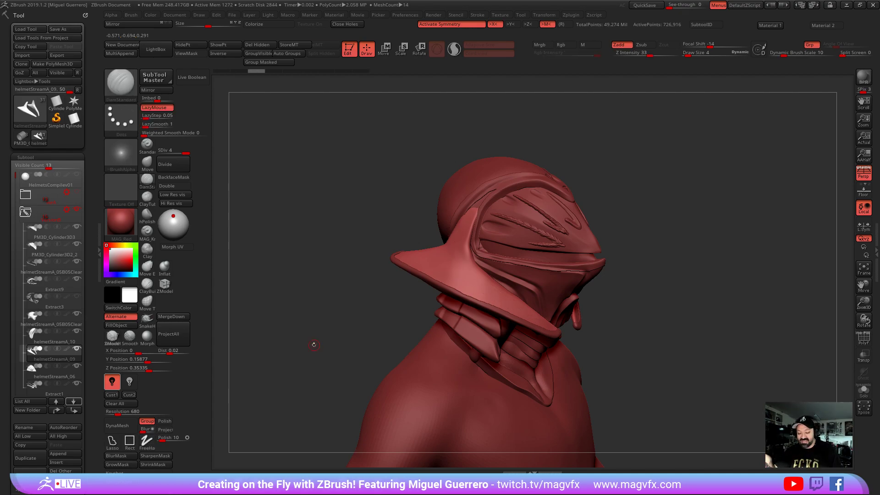
Show the Extract3 ornament strips on the helmet and make them the active subtool
{"action": "right_click_drag", "start_coordinate": [527, 281], "coordinate": [540, 312], "text": "alt"}
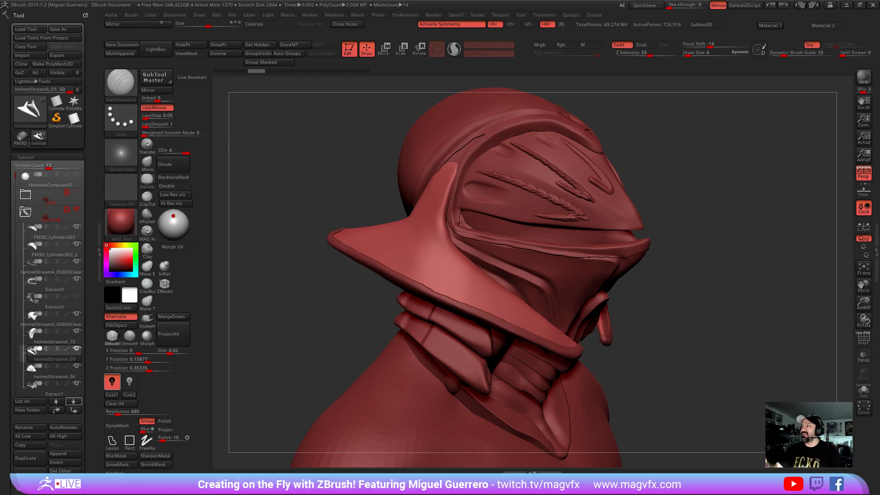
{"action": "left_click_drag", "start_coordinate": [368, 293], "coordinate": [430, 270]}
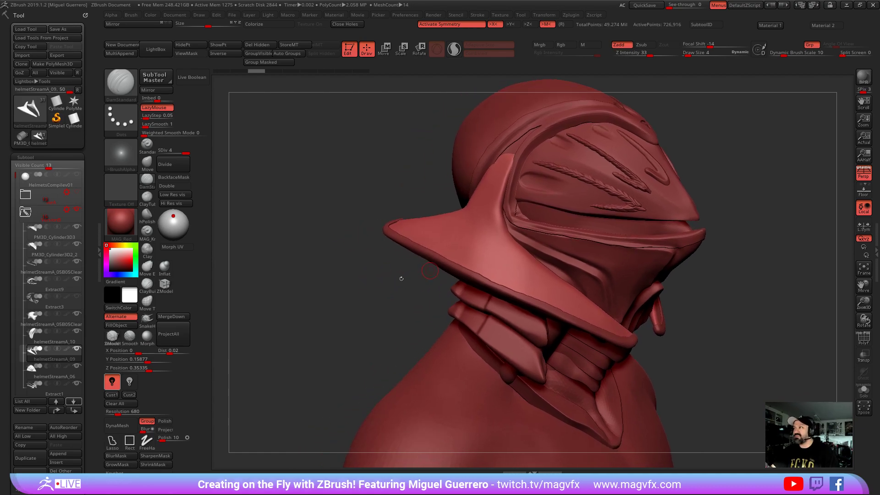
{"action": "left_click_drag", "start_coordinate": [363, 291], "coordinate": [321, 300], "text": "alt"}
{"action": "left_click_drag", "start_coordinate": [260, 285], "coordinate": [315, 312]}
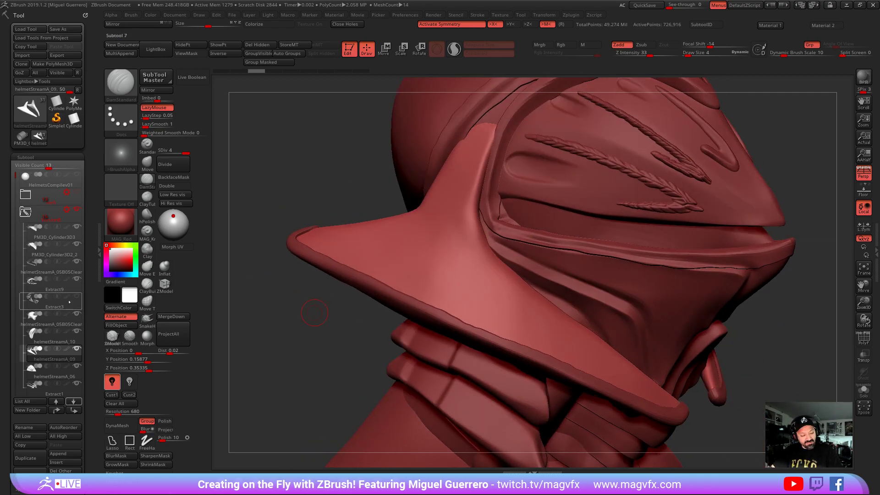
{"action": "left_click_drag", "start_coordinate": [314, 313], "coordinate": [339, 314]}
{"action": "left_click", "coordinate": [435, 236], "text": "alt"}
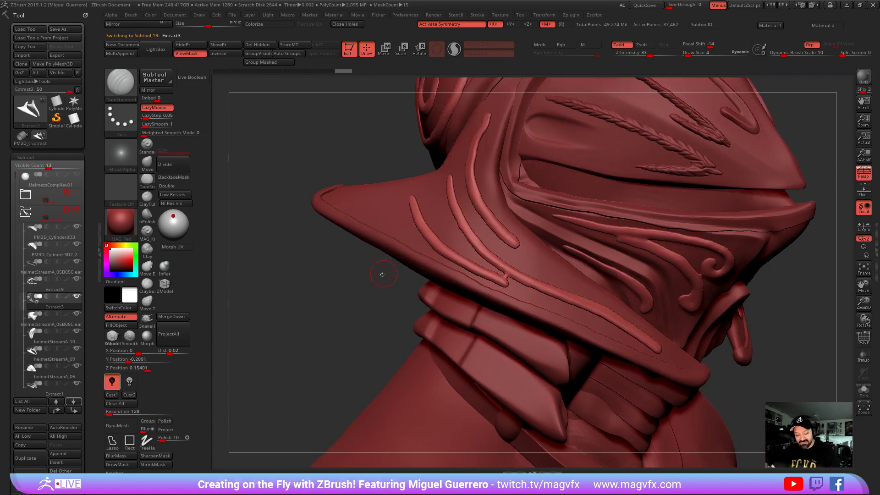
{"action": "left_click_drag", "start_coordinate": [383, 273], "coordinate": [412, 298], "text": "alt"}
Hide the helmetStreamA_05B05Clean02 trim along the side plate's edge and make Extract3 active again
{"action": "left_click", "coordinate": [56, 264]}
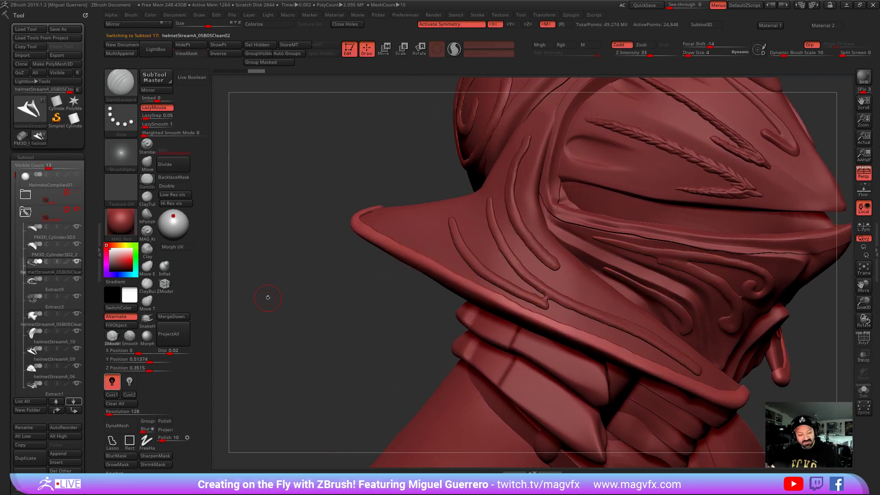
{"action": "left_click", "coordinate": [54, 284]}
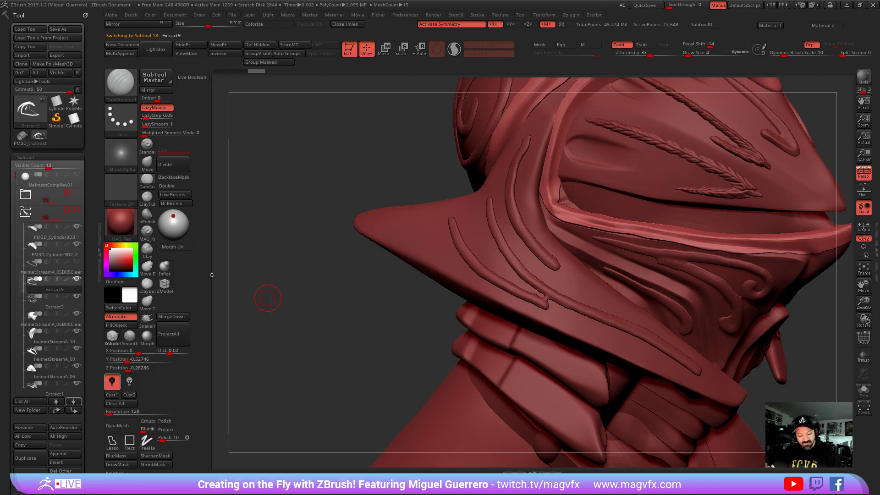
{"action": "left_click", "coordinate": [468, 257], "text": "alt"}
{"action": "left_click_drag", "start_coordinate": [380, 302], "coordinate": [377, 279]}
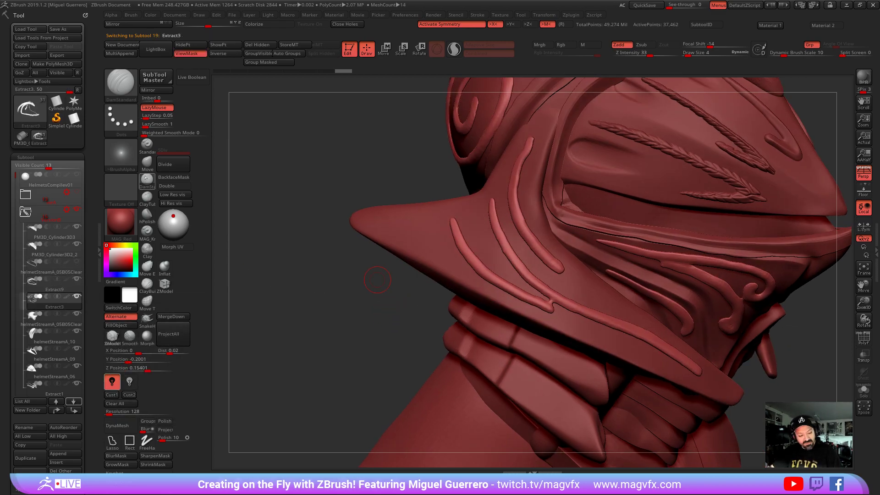
Subdivide the Extract3 strips twice to level 3 and check them briefly in Solo mode
{"action": "left_click", "coordinate": [173, 164]}
{"action": "left_click", "coordinate": [173, 164]}
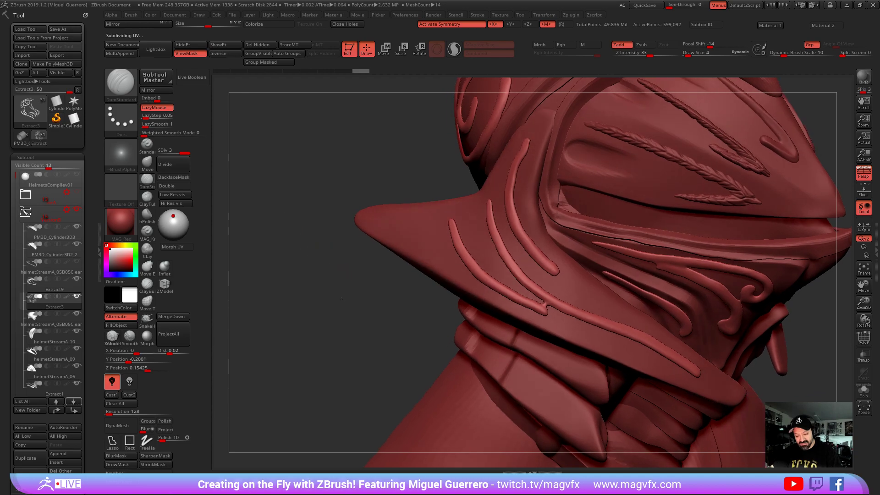
{"action": "left_click", "coordinate": [863, 389]}
{"action": "left_click", "coordinate": [863, 390]}
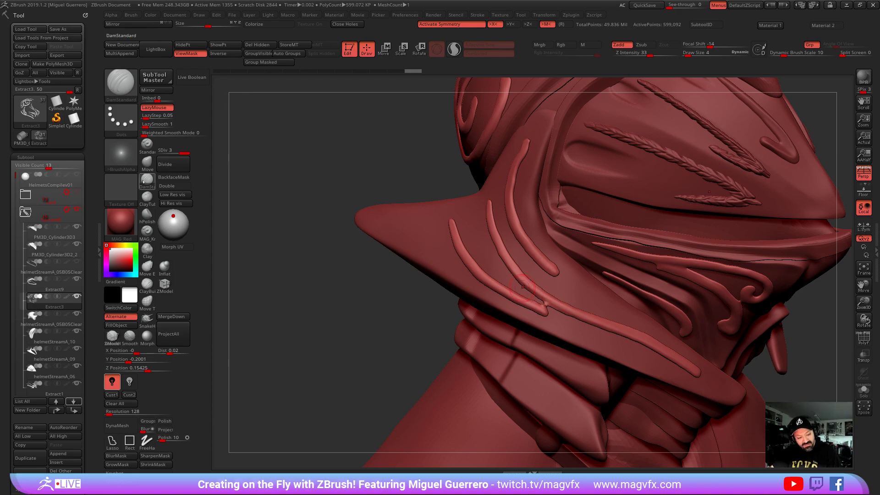
Carve along the long lower strip on the side plate with the DamStandard brush set to Zsub
{"action": "left_click", "coordinate": [643, 45]}
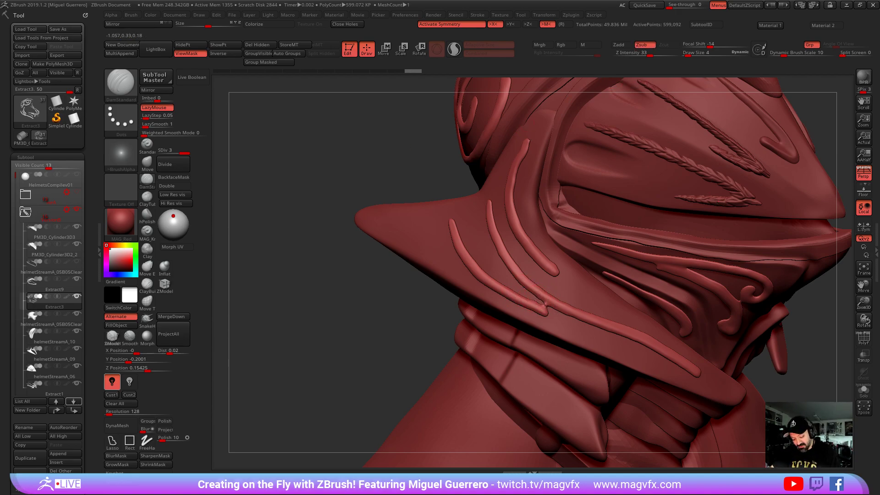
{"action": "left_click_drag", "start_coordinate": [536, 300], "coordinate": [691, 372]}
{"action": "left_click_drag", "start_coordinate": [420, 304], "coordinate": [407, 315]}
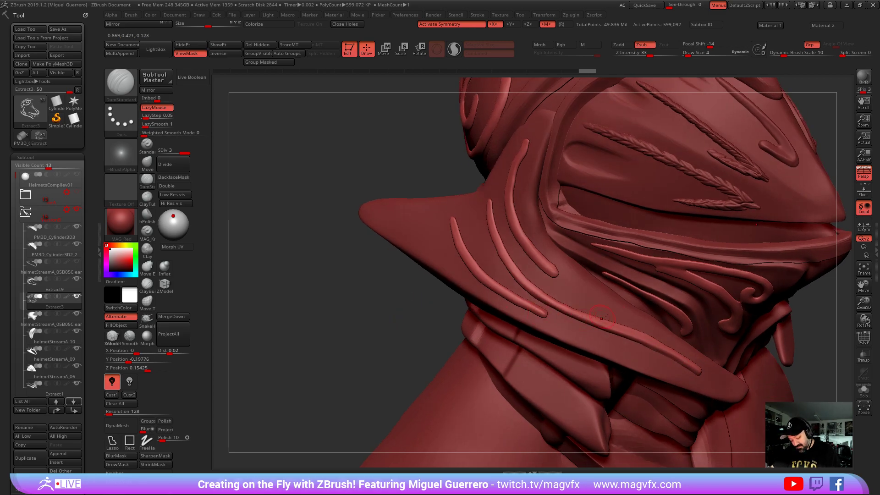
{"action": "left_click_drag", "start_coordinate": [631, 329], "coordinate": [654, 340]}
{"action": "mouse_move", "coordinate": [697, 370]}
{"action": "left_mouse_down"}
{"action": "mouse_move", "coordinate": [664, 341]}
{"action": "mouse_move", "coordinate": [635, 343]}
{"action": "mouse_move", "coordinate": [653, 350]}
{"action": "left_mouse_up"}
{"action": "mouse_move", "coordinate": [495, 320]}
{"action": "right_mouse_down", "text": "ctrl"}
{"action": "mouse_move", "coordinate": [435, 281]}
{"action": "mouse_move", "coordinate": [558, 312]}
{"action": "right_mouse_up", "text": "ctrl"}
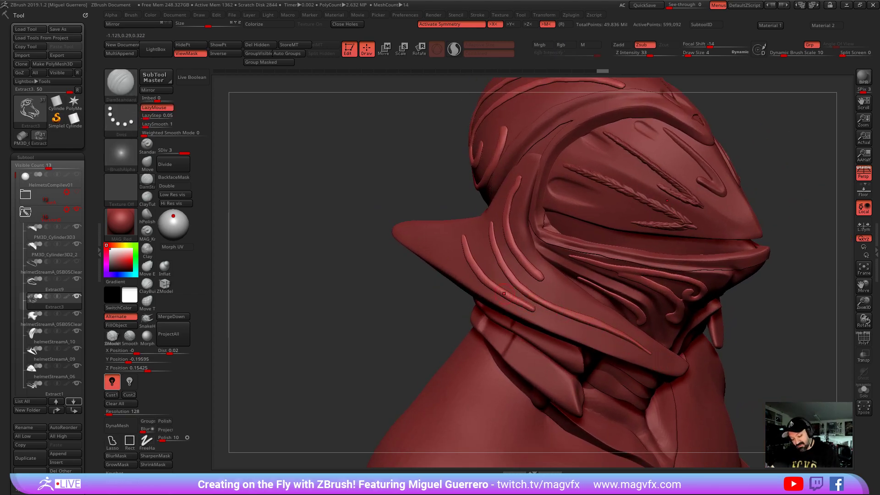
Continue the DamStandard carving along the remaining curved strips of the side plate
{"action": "right_click_drag", "start_coordinate": [396, 295], "coordinate": [409, 296]}
{"action": "right_click_drag", "start_coordinate": [461, 288], "coordinate": [415, 292]}
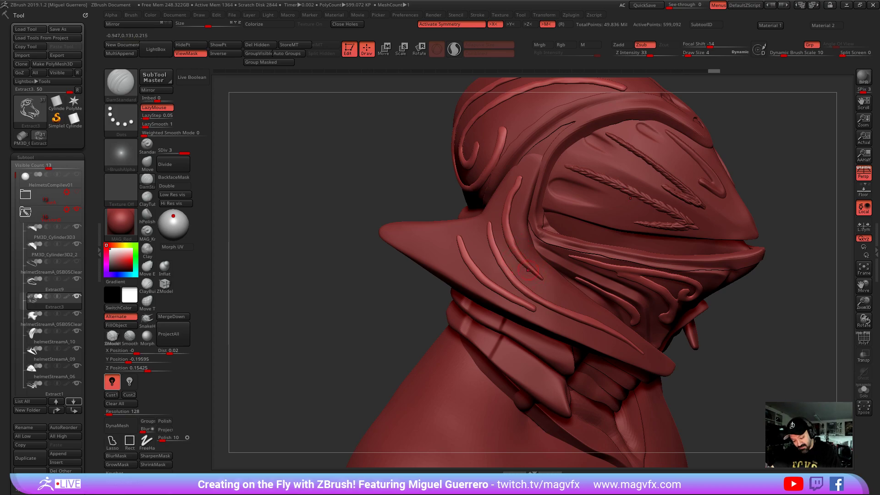
{"action": "left_click_drag", "start_coordinate": [357, 290], "coordinate": [366, 302]}
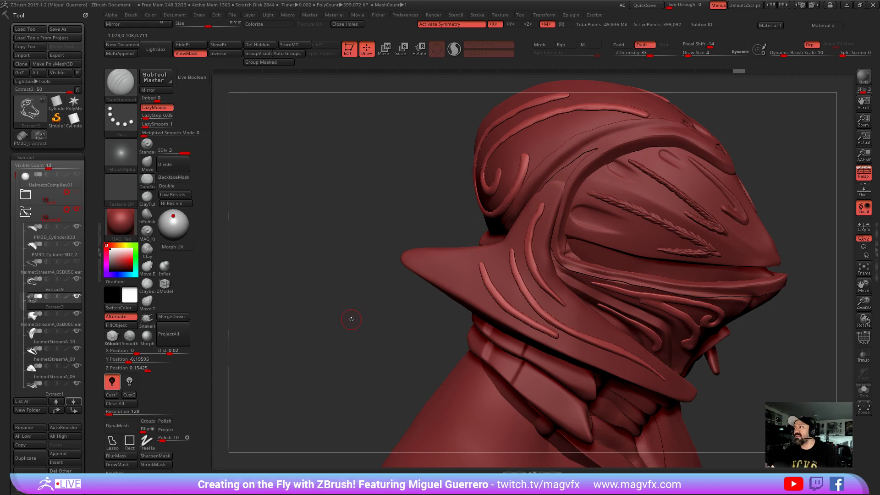
{"action": "left_click_drag", "start_coordinate": [344, 336], "coordinate": [382, 293]}
{"action": "left_click_drag", "start_coordinate": [338, 265], "coordinate": [373, 249]}
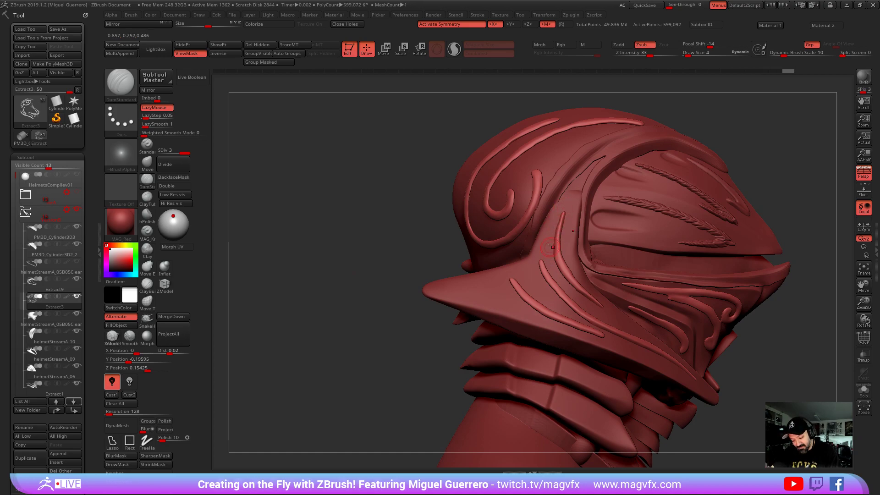
{"action": "right_click_drag", "start_coordinate": [554, 257], "coordinate": [536, 267]}
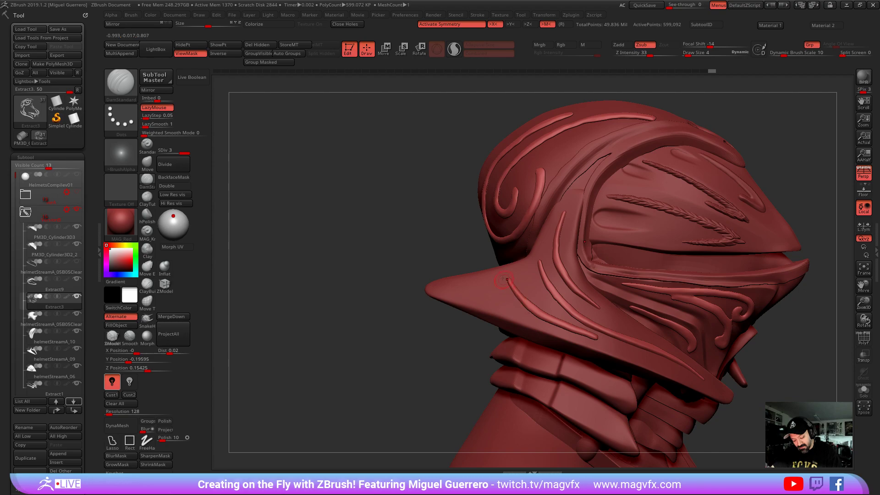
{"action": "left_click_drag", "start_coordinate": [406, 247], "coordinate": [484, 307]}
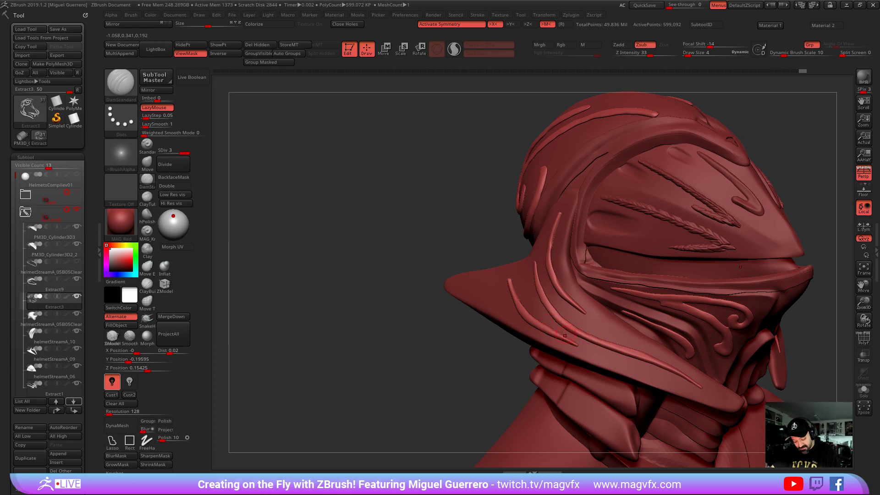
Step through the undo history to compare the side plate strips before and after carving
{"action": "mouse_move", "coordinate": [475, 344]}
{"action": "right_mouse_down", "text": "ctrl"}
{"action": "mouse_move", "coordinate": [398, 312]}
{"action": "mouse_move", "coordinate": [398, 347]}
{"action": "mouse_move", "coordinate": [403, 334]}
{"action": "mouse_move", "coordinate": [359, 309]}
{"action": "mouse_move", "coordinate": [380, 309]}
{"action": "mouse_move", "coordinate": [412, 275]}
{"action": "right_mouse_up", "text": "ctrl"}
{"action": "mouse_move", "coordinate": [710, 73]}
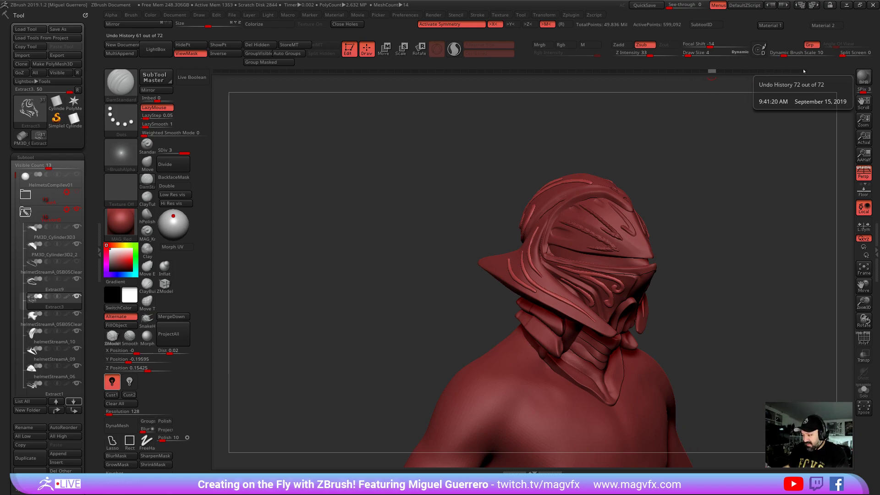
{"action": "left_click", "coordinate": [391, 72]}
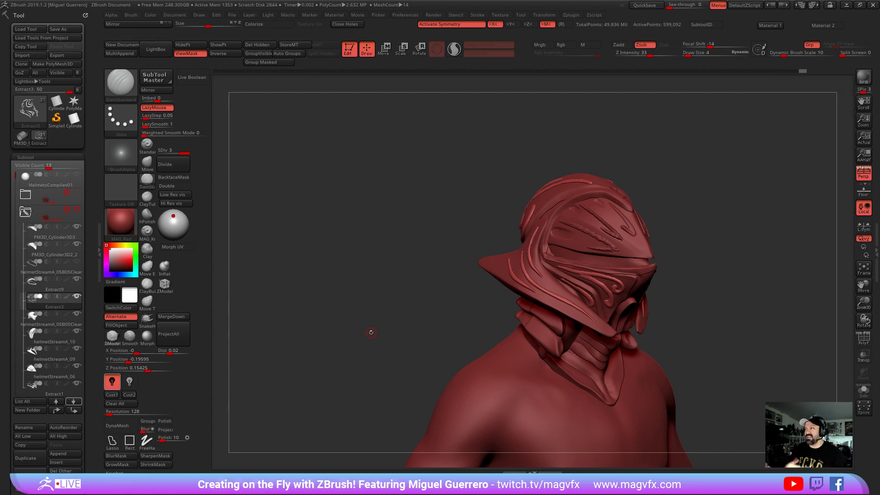
{"action": "left_click_drag", "start_coordinate": [391, 306], "coordinate": [343, 312]}
Lower the Extract3 strips to subdivision level 2 and shift the long lower side plate strip with the Move Topological brush at draw size 18
{"action": "left_click", "coordinate": [147, 163]}
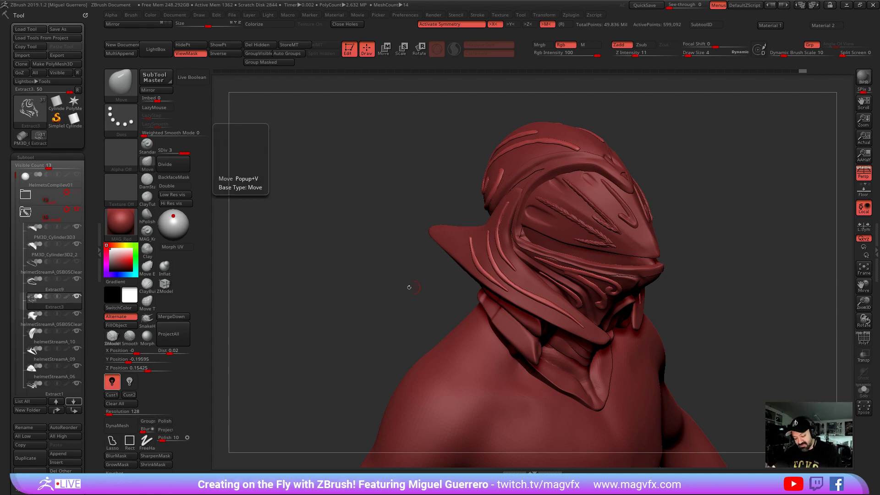
{"action": "left_click_drag", "start_coordinate": [416, 287], "coordinate": [448, 289]}
{"action": "key", "text": "]"}
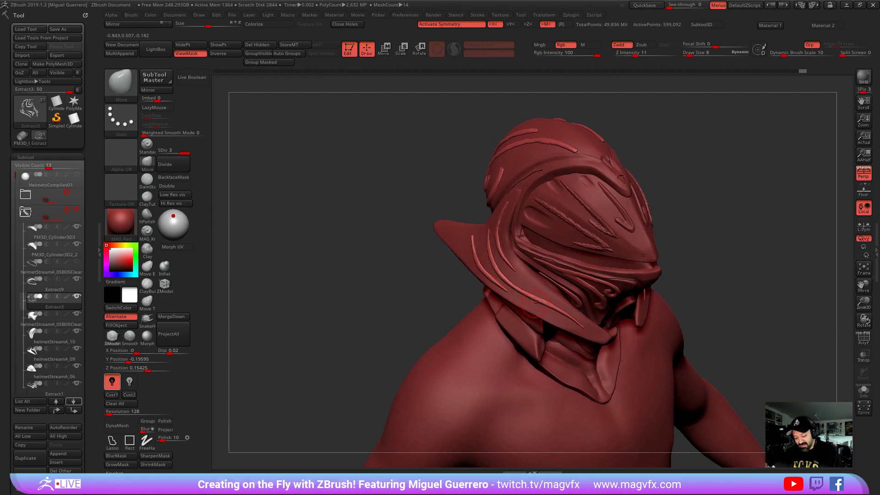
{"action": "left_click", "coordinate": [146, 300]}
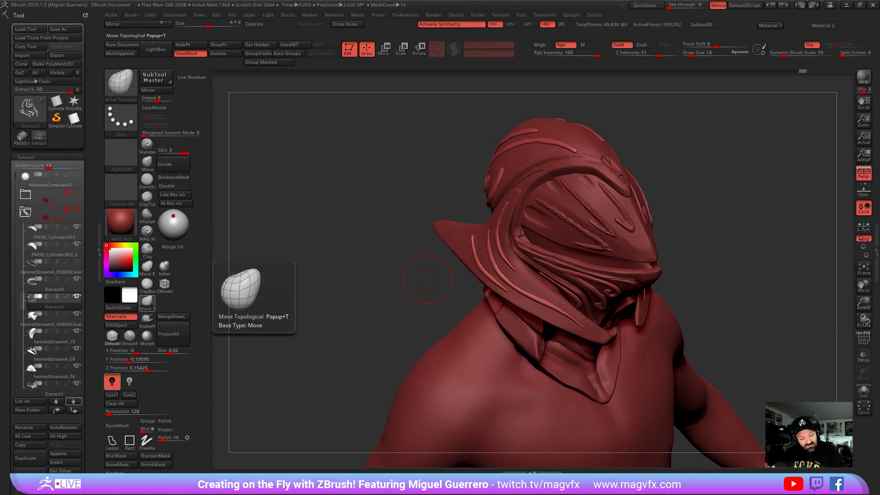
{"action": "key", "text": "]"}
{"action": "key", "text": "shift+d"}
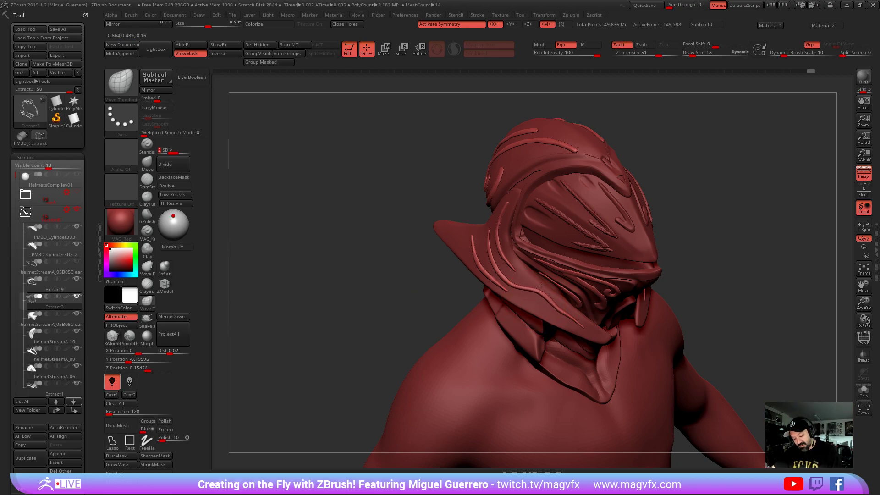
{"action": "left_click_drag", "start_coordinate": [539, 303], "coordinate": [557, 306]}
{"action": "left_click_drag", "start_coordinate": [345, 263], "coordinate": [364, 285]}
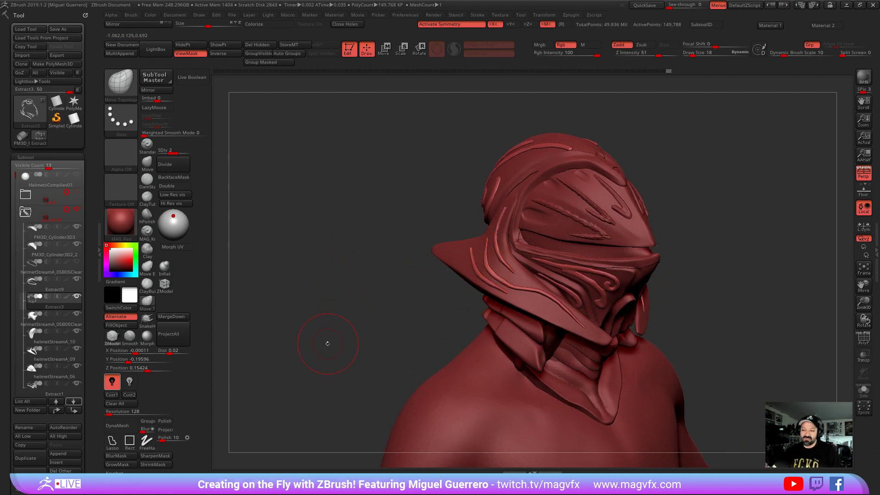
Nudge the front end of the long lower strip near the side plate's tip with a smaller Move Topological brush
{"action": "key", "text": "ctrl"}
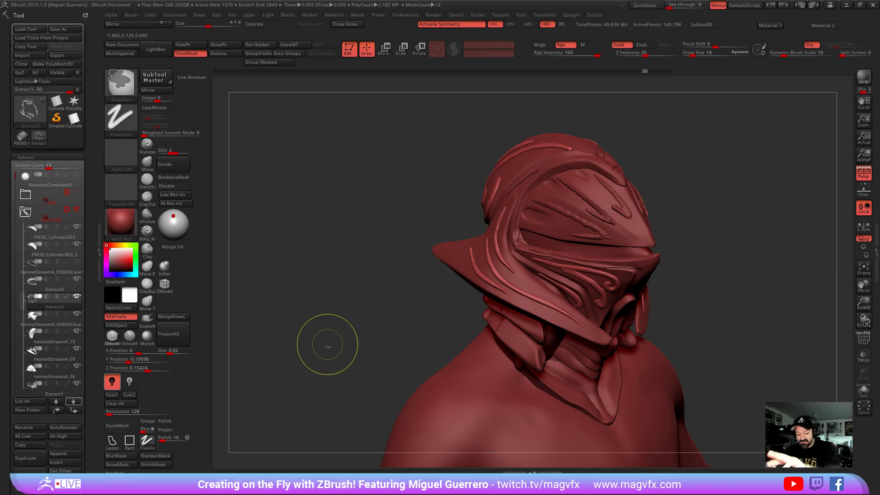
{"action": "left_click_drag", "start_coordinate": [385, 297], "coordinate": [439, 299]}
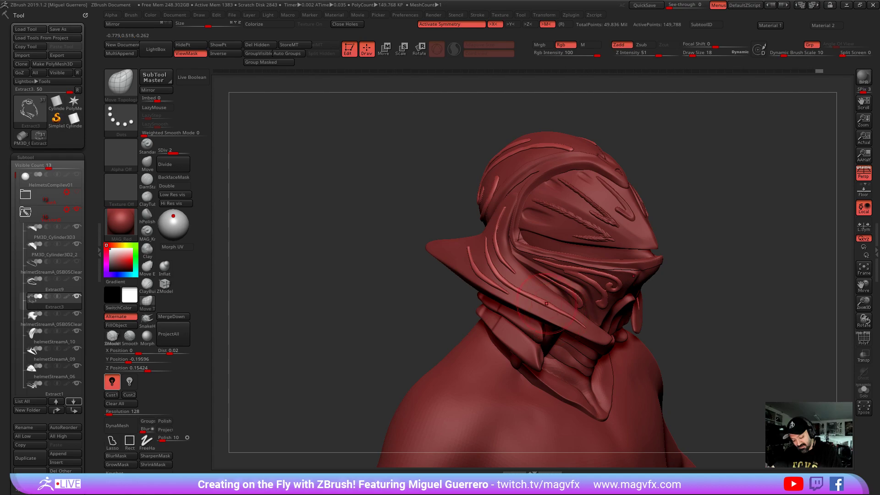
{"action": "key", "text": "["}
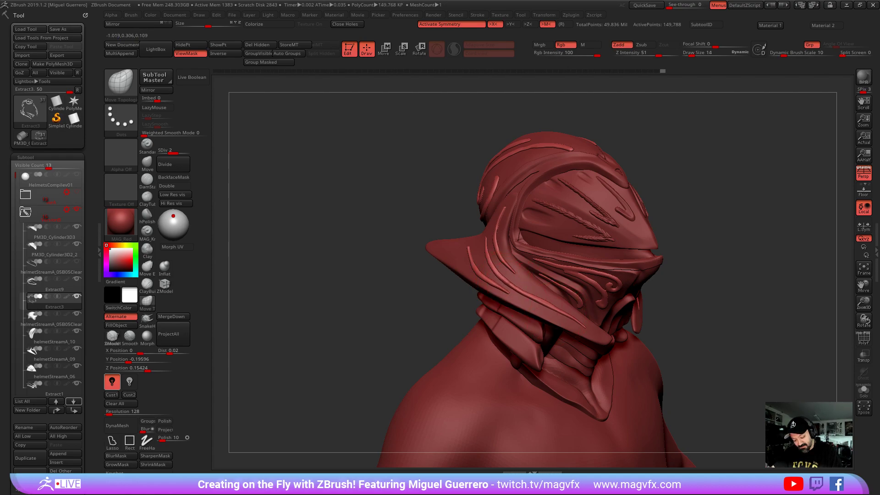
{"action": "key", "text": "["}
{"action": "left_click_drag", "start_coordinate": [580, 329], "coordinate": [586, 329]}
{"action": "right_click_drag", "start_coordinate": [588, 342], "coordinate": [586, 329]}
Reposition the curved strips at the rear of the side plate with the Move Topological brush at draw size 18
{"action": "right_click_drag", "start_coordinate": [686, 367], "coordinate": [481, 294]}
{"action": "key", "text": "]"}
{"action": "key", "text": "]"}
{"action": "mouse_move", "coordinate": [458, 286]}
{"action": "left_mouse_down"}
{"action": "mouse_move", "coordinate": [451, 292]}
{"action": "mouse_move", "coordinate": [461, 296]}
{"action": "mouse_move", "coordinate": [468, 274]}
{"action": "mouse_move", "coordinate": [479, 287]}
{"action": "left_mouse_up"}
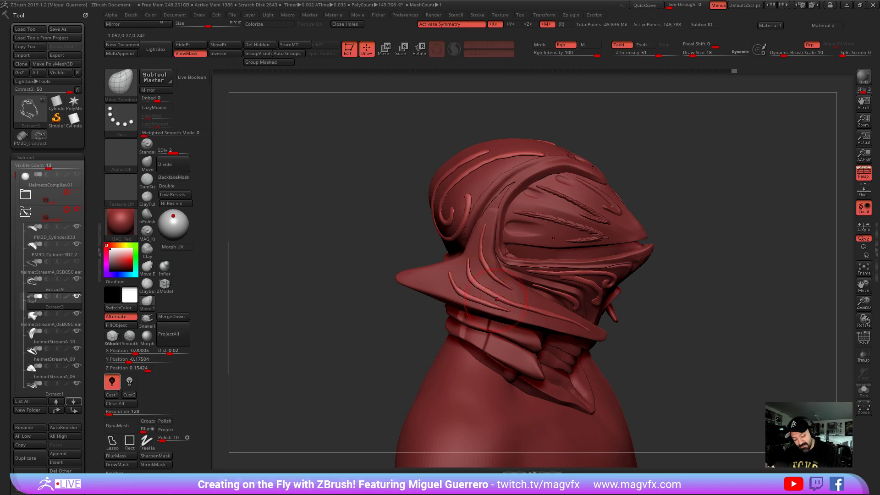
Refine the side plate strips' placement with the Move Topological brush, checking from the side and front, and turn on PolyFrame
{"action": "left_click_drag", "start_coordinate": [389, 270], "coordinate": [353, 259]}
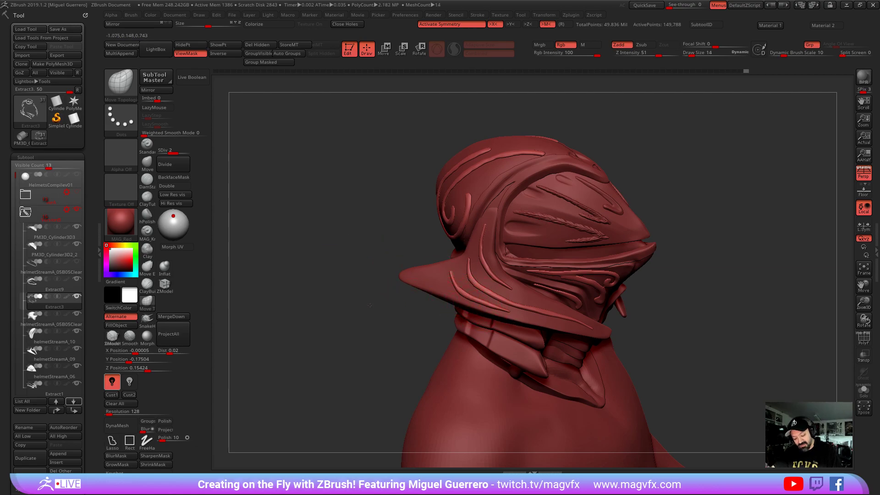
{"action": "left_click_drag", "start_coordinate": [369, 305], "coordinate": [382, 302]}
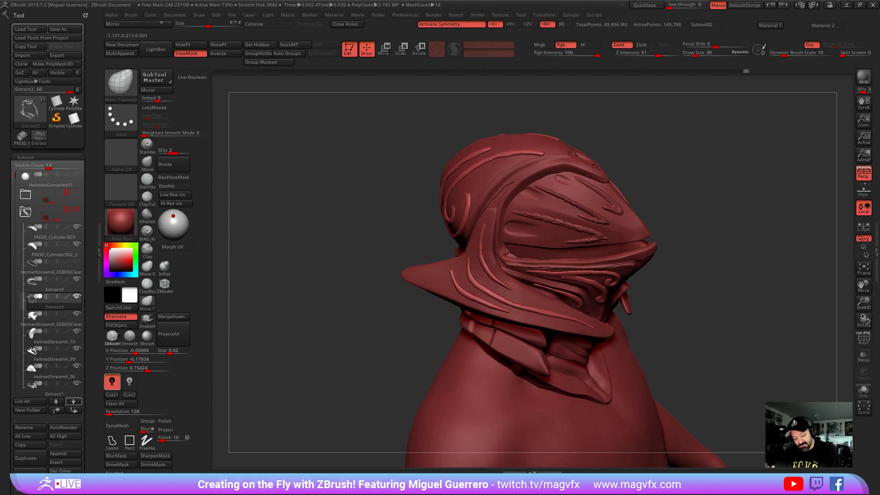
{"action": "left_click_drag", "start_coordinate": [334, 304], "coordinate": [385, 234]}
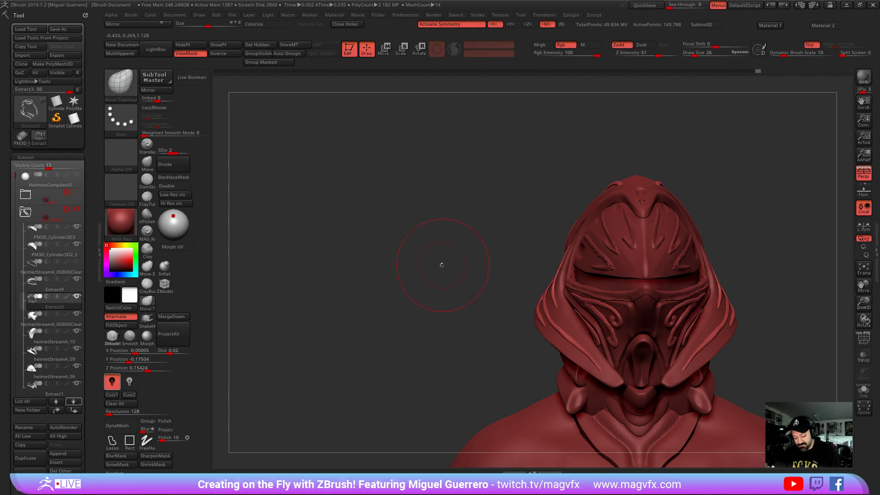
{"action": "left_click_drag", "start_coordinate": [427, 319], "coordinate": [382, 298]}
{"action": "left_click_drag", "start_coordinate": [454, 297], "coordinate": [489, 306]}
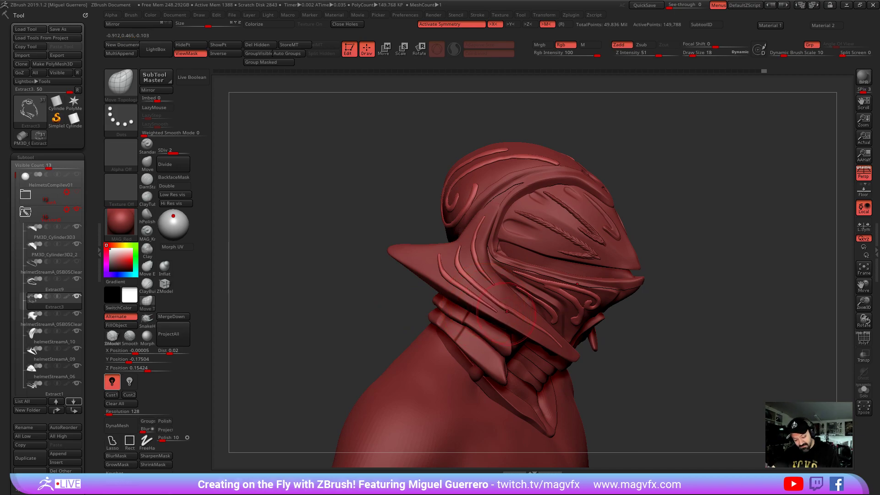
{"action": "key", "text": "shift+f"}
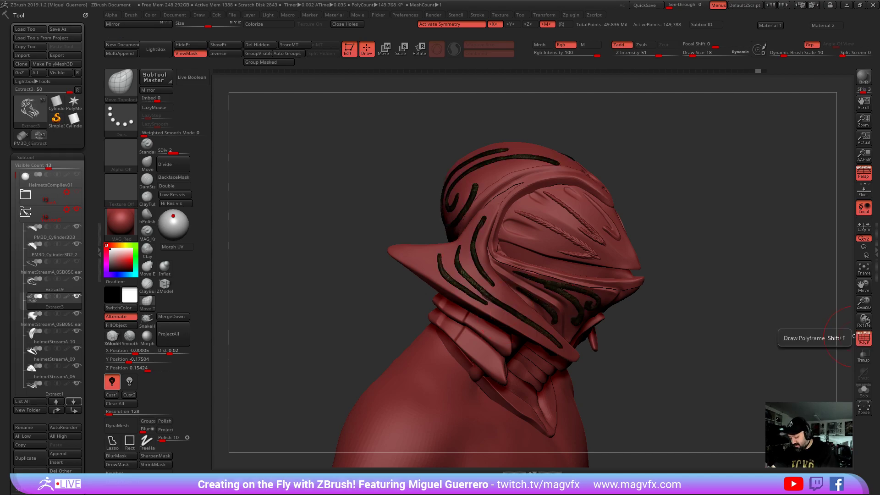
Split the raised ornament strips into separate polygroups by topology continuity with Auto Groups, and turn off the polyframe display
{"action": "left_click_drag", "start_coordinate": [351, 314], "coordinate": [389, 290]}
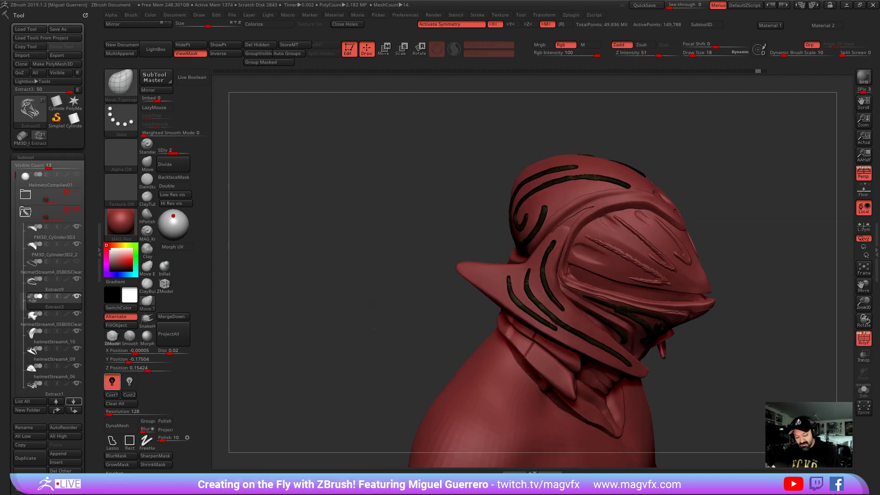
{"action": "right_click_drag", "start_coordinate": [390, 289], "coordinate": [398, 326], "text": "ctrl"}
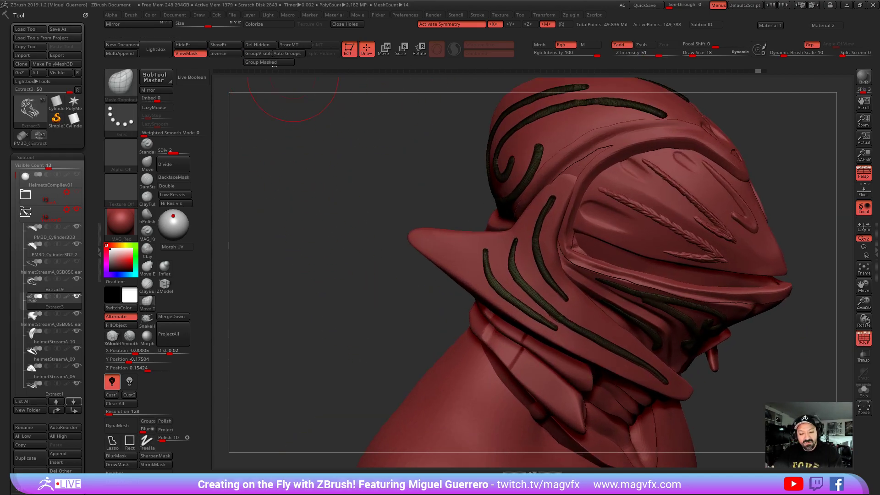
{"action": "left_click", "coordinate": [287, 53]}
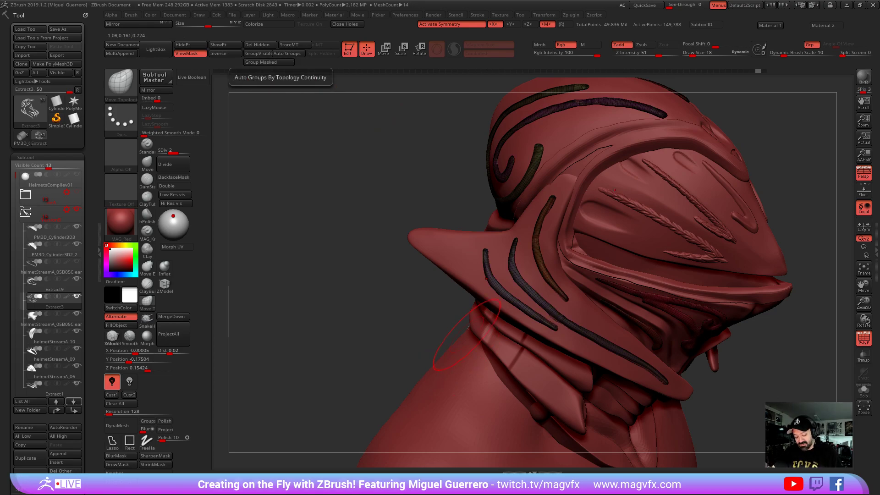
{"action": "left_click", "coordinate": [492, 282], "text": "ctrl+shift"}
{"action": "mouse_move", "coordinate": [471, 274]}
{"action": "left_mouse_down"}
{"action": "mouse_move", "coordinate": [352, 272]}
{"action": "mouse_move", "coordinate": [372, 310]}
{"action": "mouse_move", "coordinate": [304, 308]}
{"action": "left_mouse_up"}
{"action": "left_click", "coordinate": [372, 310], "text": "ctrl+shift"}
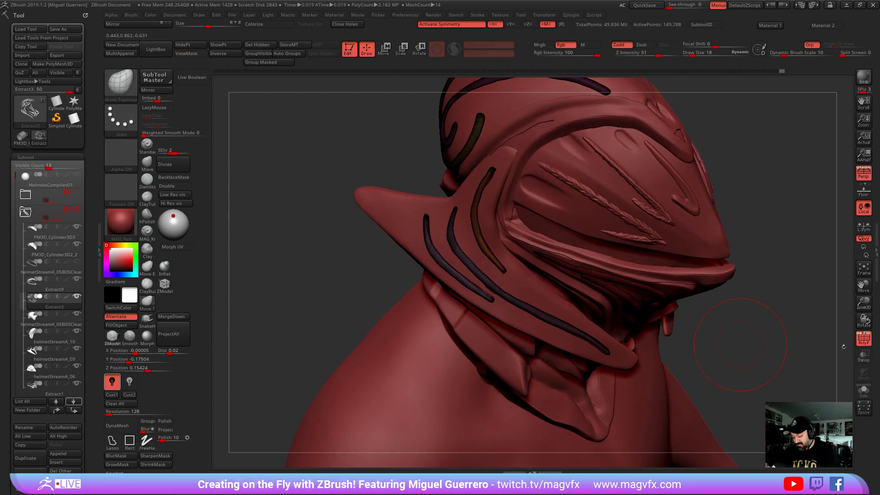
{"action": "left_click", "coordinate": [859, 337]}
Mask the lowest curved strip on the helmet's collar using a lasso mask
{"action": "key", "text": "ctrl"}
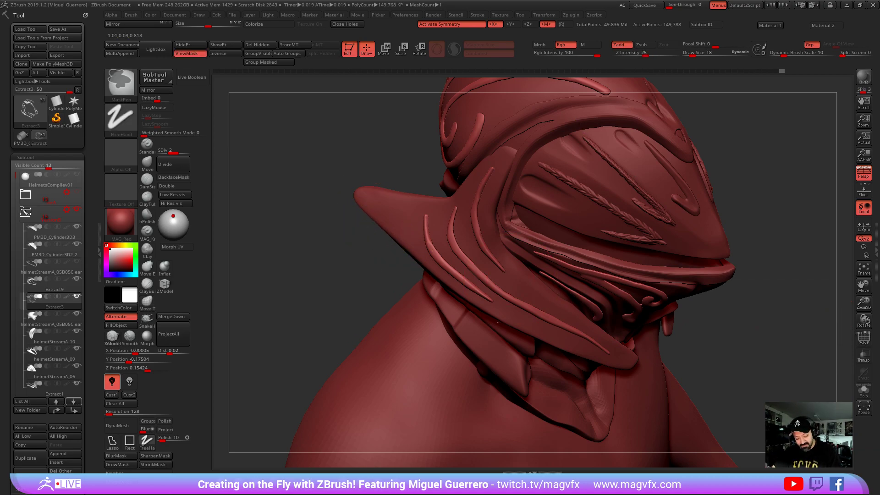
{"action": "key", "text": "ctrl"}
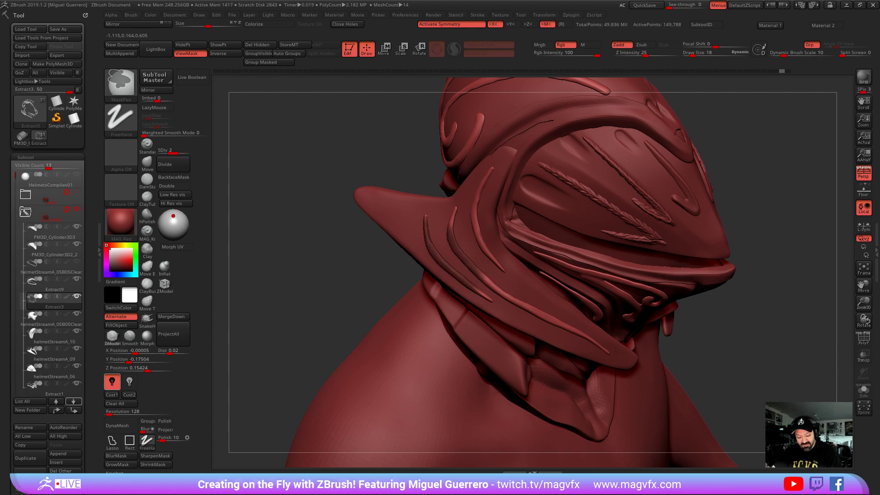
{"action": "key", "text": "ctrl"}
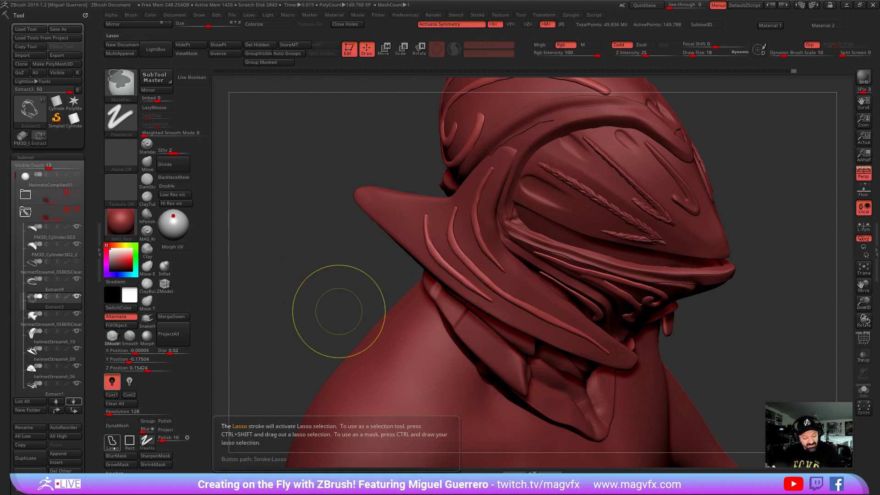
{"action": "mouse_move", "coordinate": [367, 229]}
{"action": "left_mouse_down", "text": "ctrl"}
{"action": "mouse_move", "coordinate": [426, 298]}
{"action": "mouse_move", "coordinate": [504, 319]}
{"action": "mouse_move", "coordinate": [364, 227]}
{"action": "left_mouse_up", "text": "ctrl"}
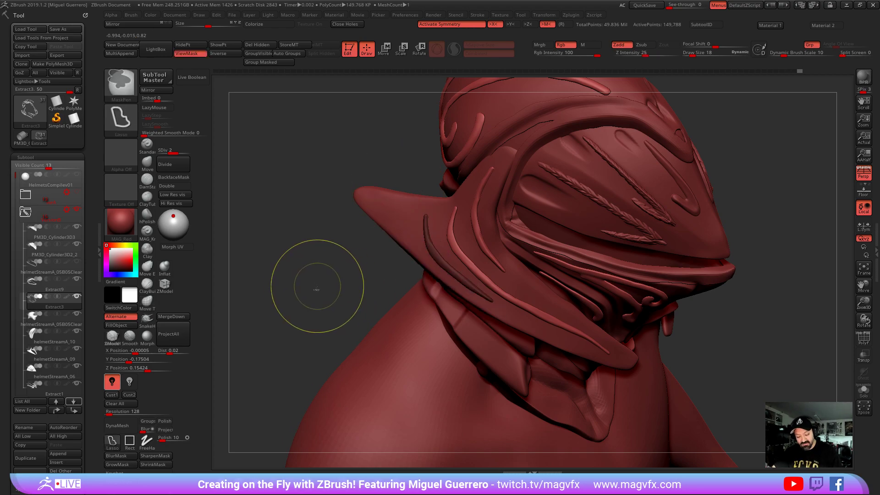
Reshape the lowest collar strip and its neighbouring strips with the Move brush, inverting the mask between them
{"action": "mouse_move", "coordinate": [309, 298]}
{"action": "left_mouse_down"}
{"action": "mouse_move", "coordinate": [305, 287]}
{"action": "mouse_move", "coordinate": [297, 306]}
{"action": "mouse_move", "coordinate": [271, 312]}
{"action": "left_mouse_up"}
{"action": "left_click", "coordinate": [147, 179]}
{"action": "left_click", "coordinate": [146, 161]}
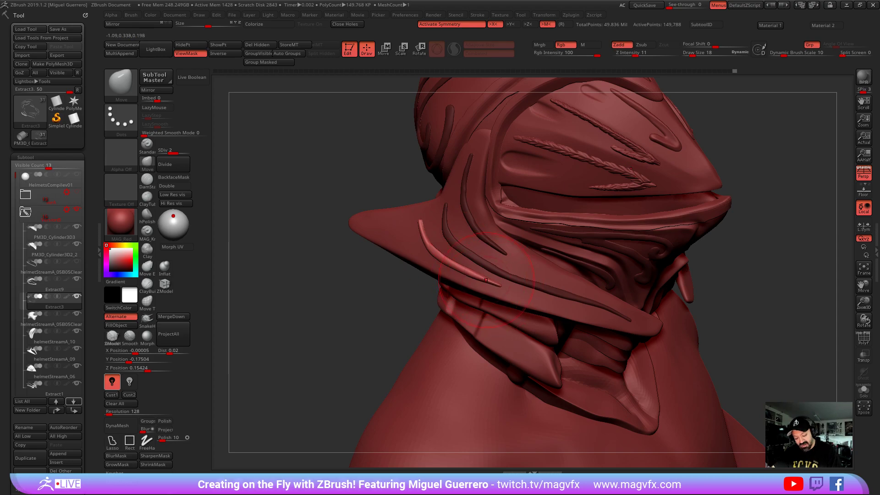
{"action": "left_click_drag", "start_coordinate": [595, 268], "coordinate": [591, 252]}
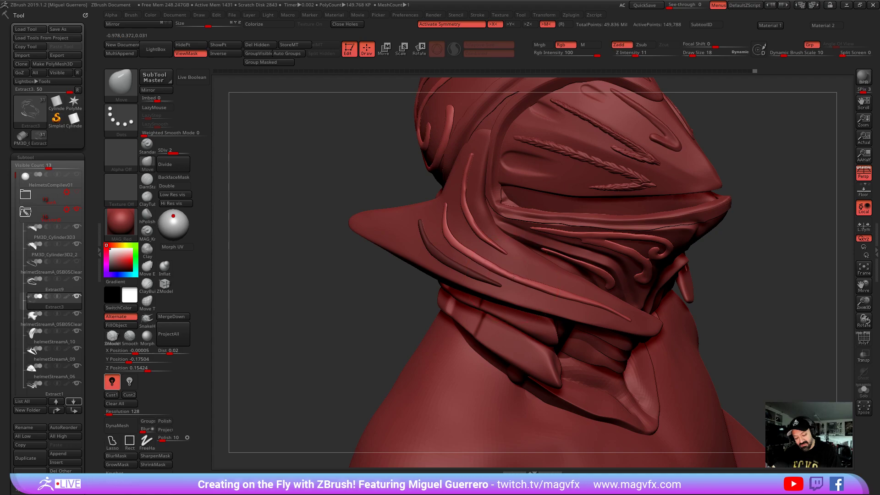
{"action": "left_click_drag", "start_coordinate": [502, 276], "coordinate": [518, 277]}
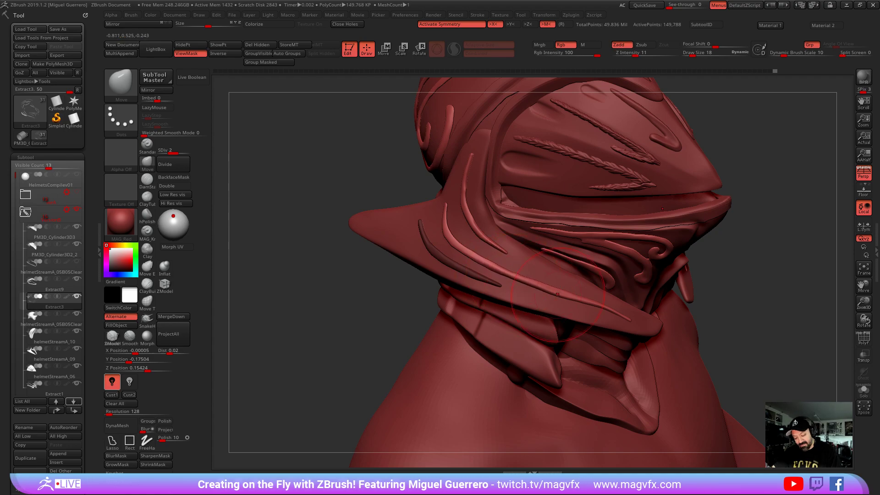
{"action": "mouse_move", "coordinate": [366, 311]}
{"action": "left_mouse_down"}
{"action": "mouse_move", "coordinate": [370, 277]}
{"action": "mouse_move", "coordinate": [314, 197]}
{"action": "mouse_move", "coordinate": [334, 215]}
{"action": "mouse_move", "coordinate": [376, 206]}
{"action": "left_mouse_up"}
{"action": "right_click_drag", "start_coordinate": [375, 206], "coordinate": [389, 256], "text": "ctrl"}
{"action": "left_click_drag", "start_coordinate": [573, 108], "coordinate": [557, 151]}
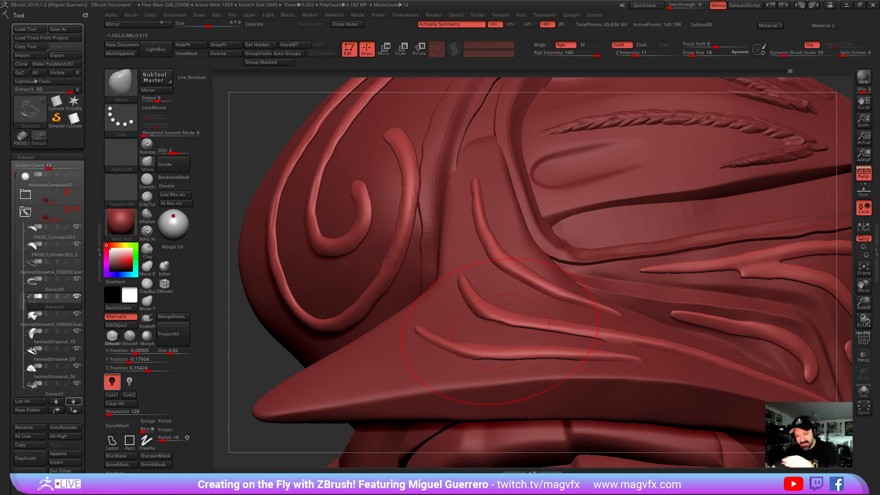
Step back through the undo history to review the earlier shapes of the collar strips, and return to the latest state
{"action": "key", "text": "ctrl+h"}
{"action": "key", "text": "ctrl+i"}
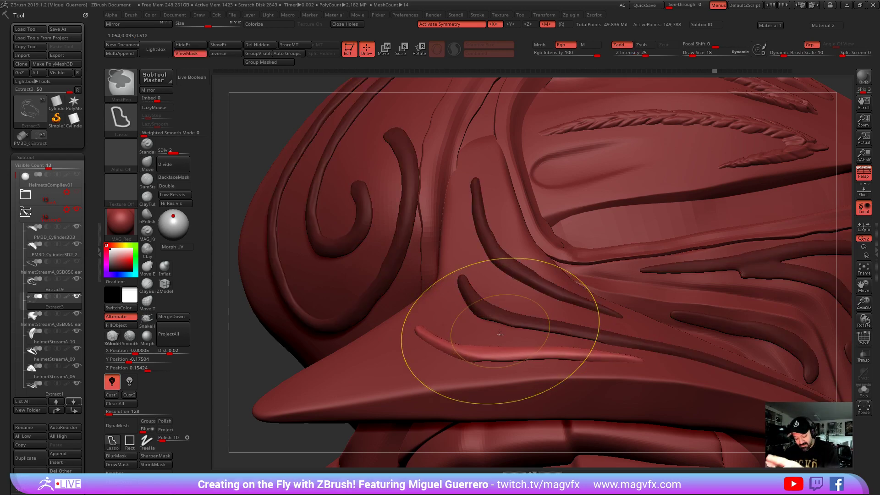
{"action": "key", "text": "ctrl+z"}
{"action": "key", "text": "ctrl+z"}
{"action": "key", "text": "ctrl+z"}
{"action": "key", "text": "ctrl+z"}
{"action": "key", "text": "ctrl+z"}
{"action": "key", "text": "ctrl+z"}
{"action": "key", "text": "ctrl+z"}
{"action": "key", "text": "ctrl+z"}
{"action": "key", "text": "ctrl+z"}
{"action": "key", "text": "ctrl+z"}
{"action": "key", "text": "ctrl+z"}
{"action": "key", "text": "ctrl+z"}
{"action": "key", "text": "ctrl+z"}
{"action": "key", "text": "ctrl+z"}
{"action": "key", "text": "ctrl+z"}
{"action": "key", "text": "ctrl+z"}
{"action": "key", "text": "ctrl+z"}
{"action": "key", "text": "ctrl+z"}
{"action": "key", "text": "ctrl+z"}
{"action": "key", "text": "ctrl+z"}
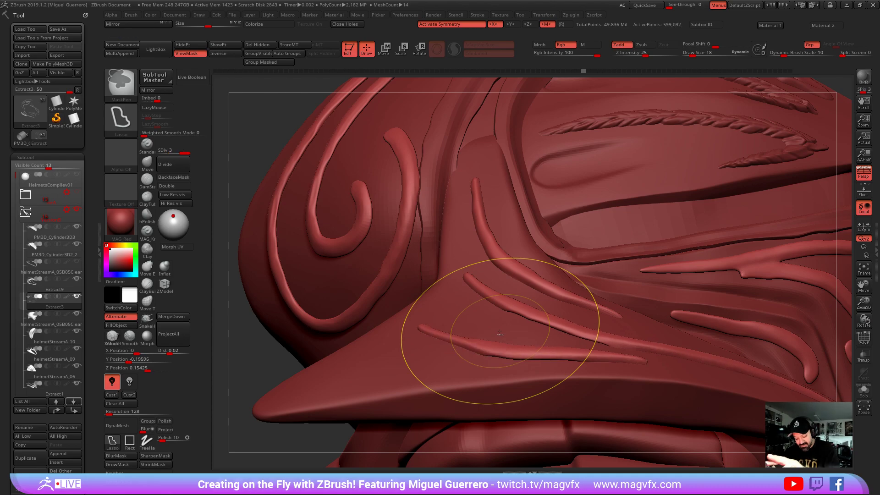
{"action": "key", "text": "ctrl+z"}
{"action": "key", "text": "ctrl+z"}
{"action": "key", "text": "ctrl+z"}
{"action": "key", "text": "ctrl+z"}
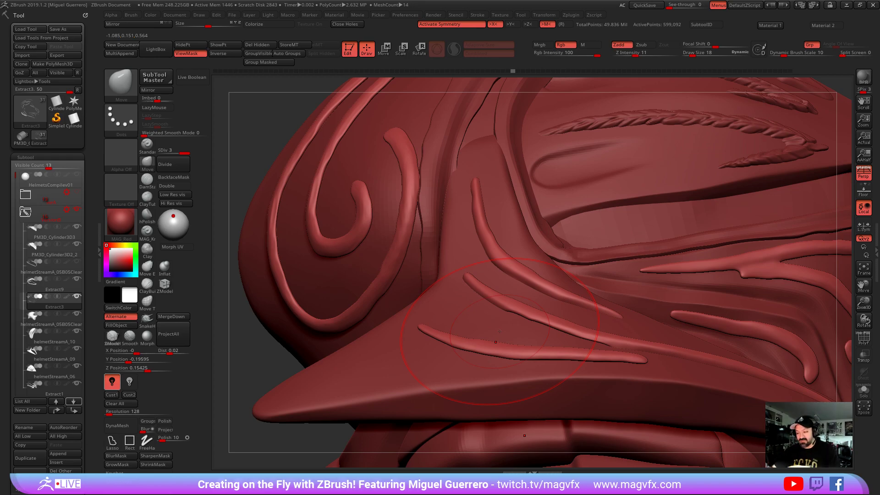
{"action": "left_click", "coordinate": [791, 72]}
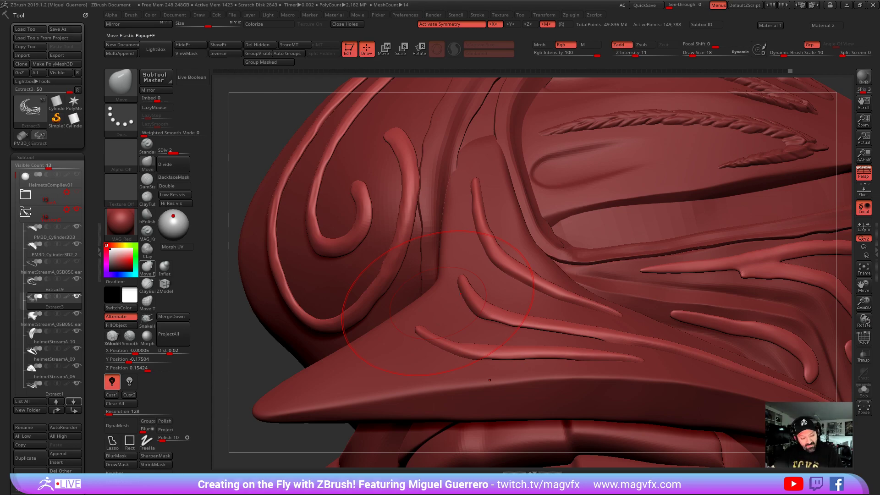
{"action": "left_click", "coordinate": [162, 268]}
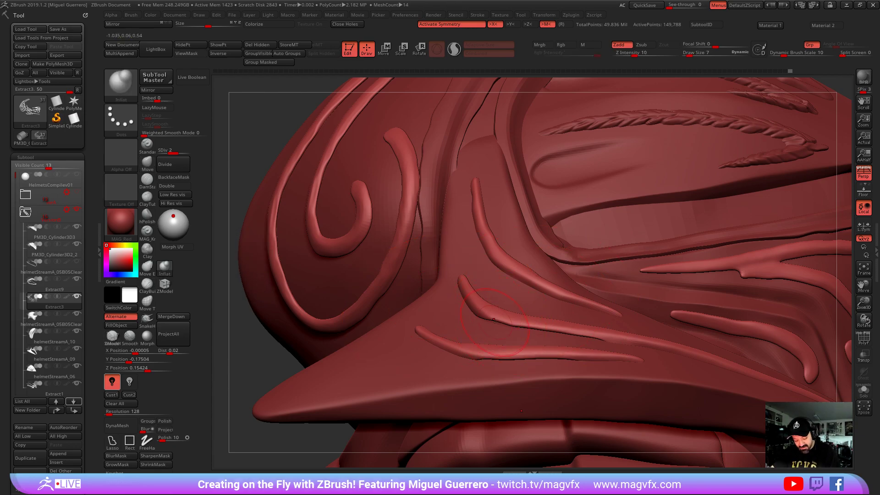
{"action": "left_click_drag", "start_coordinate": [480, 321], "coordinate": [570, 333]}
{"action": "key", "text": "ctrl+z"}
Refine the curve of the middle collar strip with the Move Topological brush at draw size 7
{"action": "left_click", "coordinate": [147, 301]}
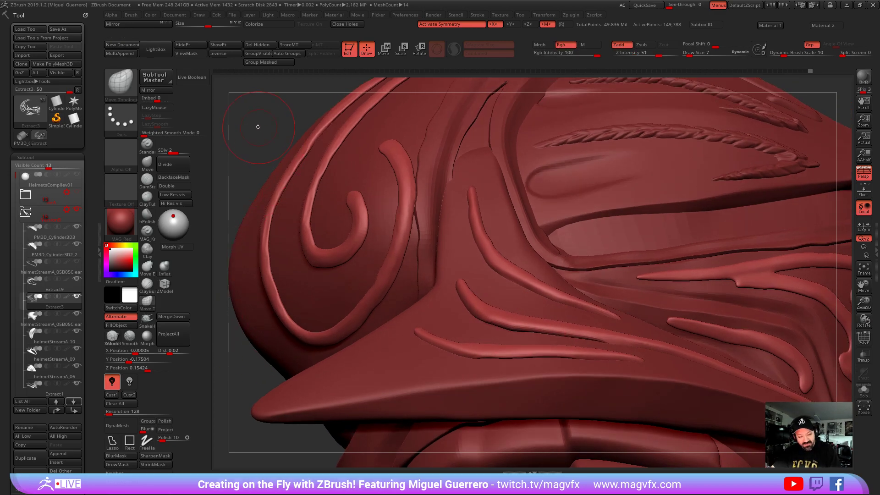
{"action": "left_click_drag", "start_coordinate": [242, 151], "coordinate": [254, 115]}
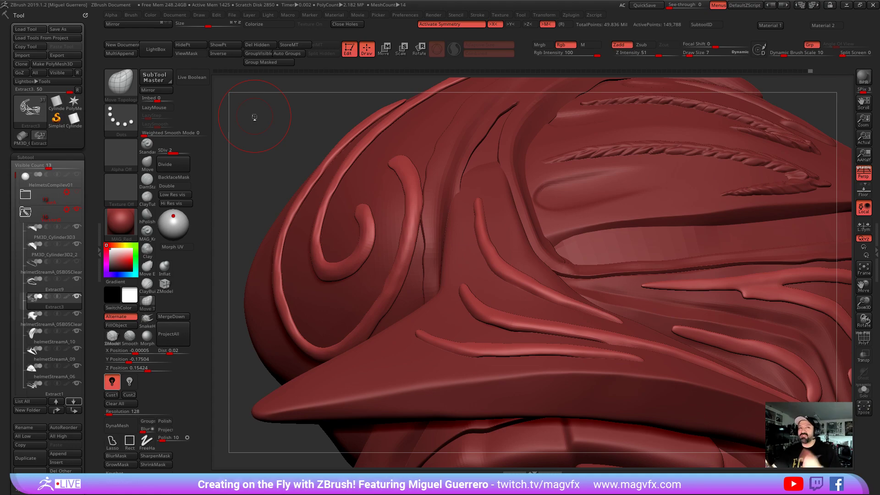
{"action": "mouse_move", "coordinate": [254, 117]}
{"action": "left_mouse_down"}
{"action": "mouse_move", "coordinate": [279, 315]}
{"action": "mouse_move", "coordinate": [289, 318]}
{"action": "left_mouse_up"}
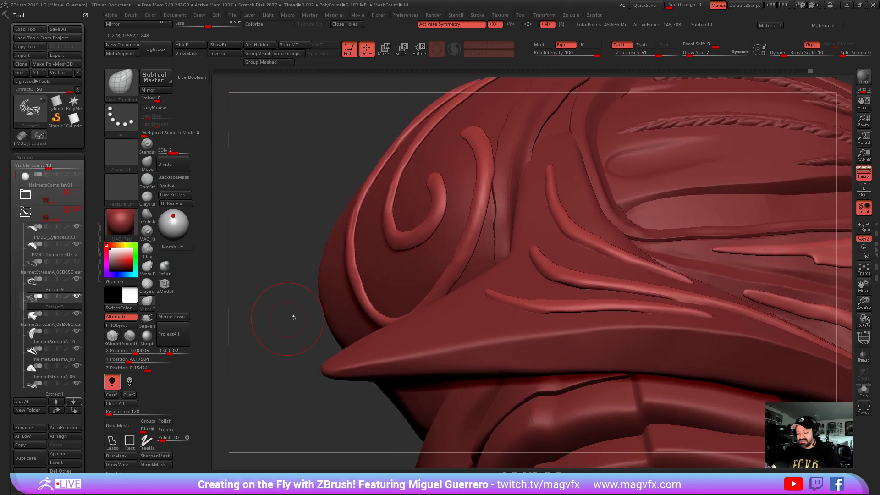
{"action": "left_click_drag", "start_coordinate": [267, 259], "coordinate": [279, 257]}
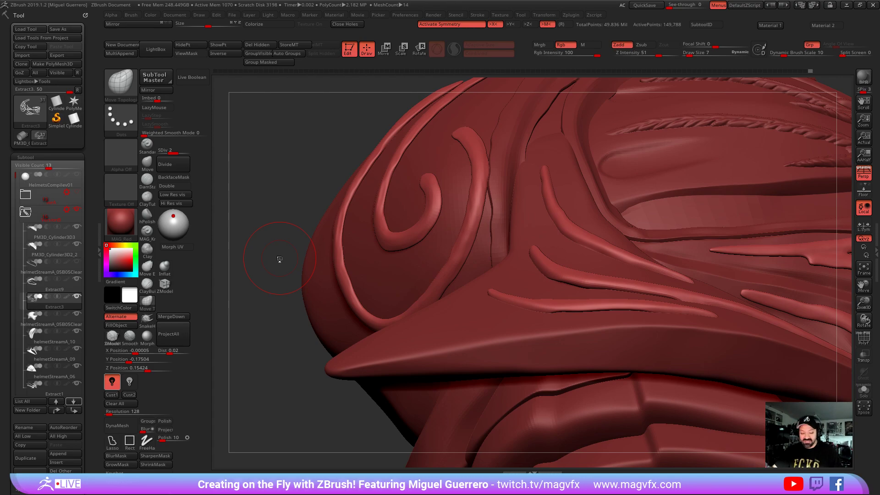
{"action": "left_click_drag", "start_coordinate": [264, 337], "coordinate": [265, 309]}
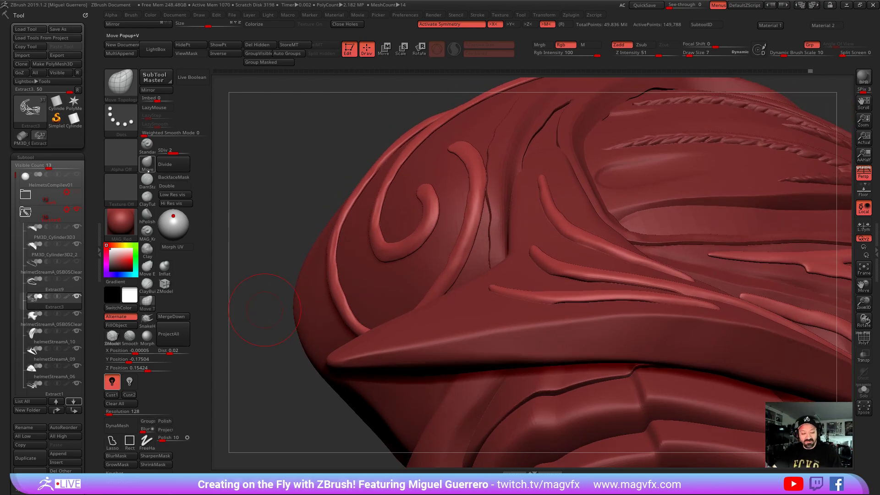
{"action": "left_click", "coordinate": [146, 283]}
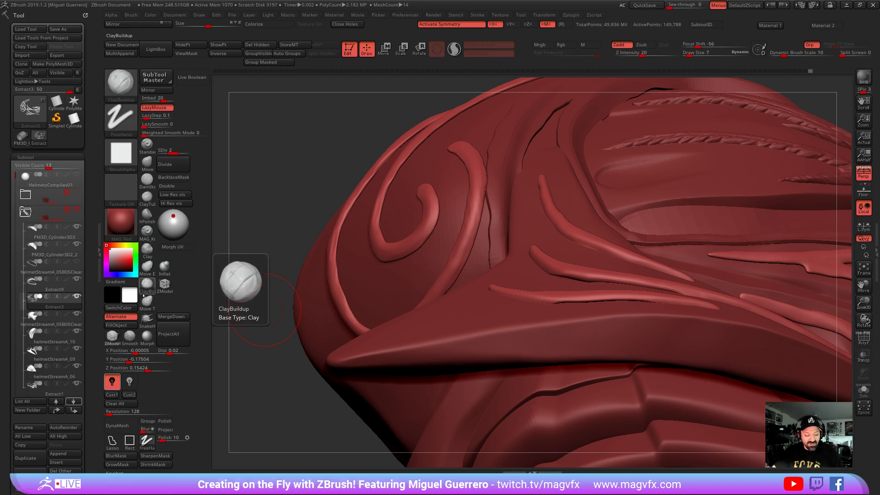
{"action": "left_click", "coordinate": [147, 300]}
{"action": "mouse_move", "coordinate": [569, 297]}
{"action": "left_mouse_down"}
{"action": "mouse_move", "coordinate": [643, 300]}
{"action": "mouse_move", "coordinate": [565, 279]}
{"action": "mouse_move", "coordinate": [614, 280]}
{"action": "left_mouse_up"}
{"action": "key", "text": "ctrl+z"}
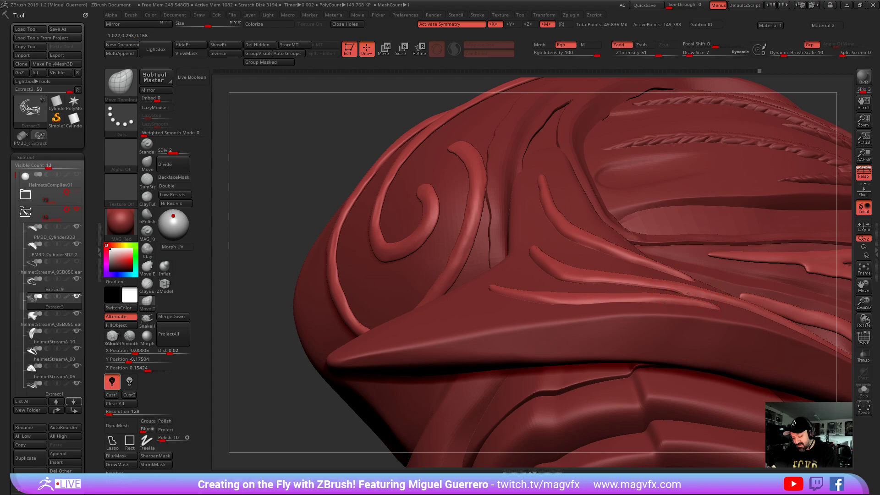
{"action": "left_click_drag", "start_coordinate": [644, 287], "coordinate": [662, 288]}
{"action": "left_click_drag", "start_coordinate": [596, 281], "coordinate": [659, 289]}
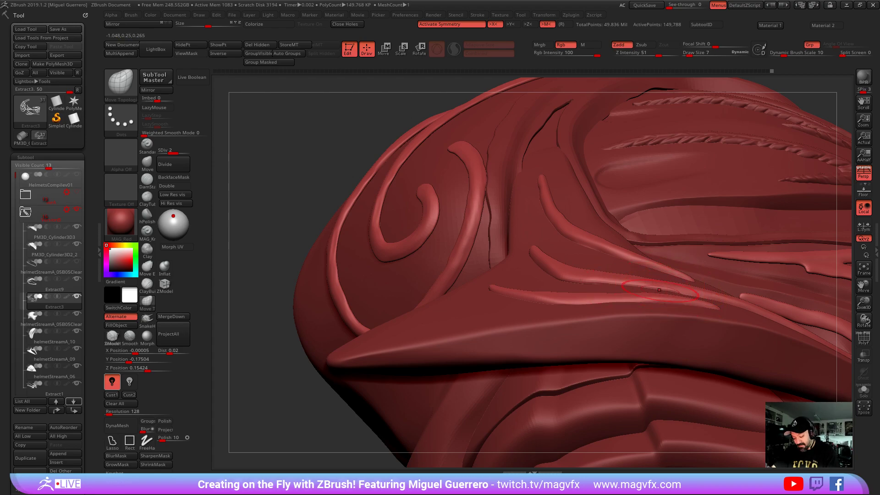
Thicken the curved collar strips with the Inflat brush, reducing its draw size to 5
{"action": "left_click", "coordinate": [165, 266]}
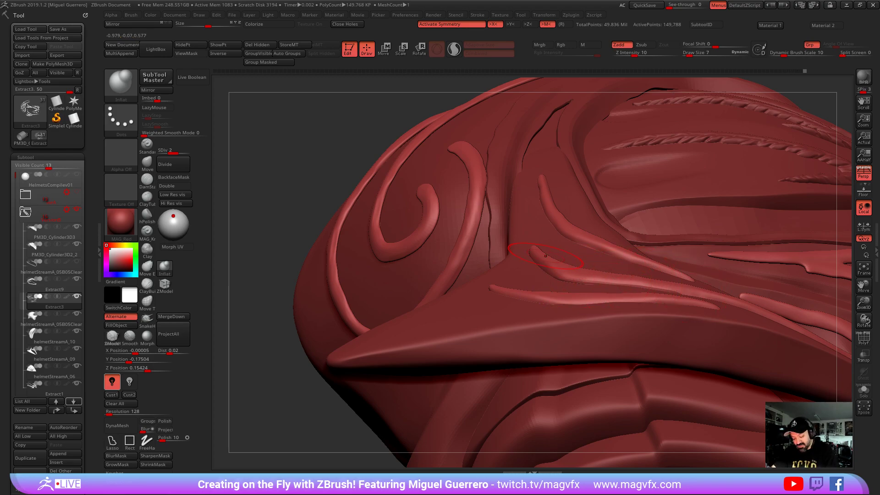
{"action": "mouse_move", "coordinate": [258, 232]}
{"action": "left_mouse_down"}
{"action": "mouse_move", "coordinate": [388, 295]}
{"action": "mouse_move", "coordinate": [314, 308]}
{"action": "mouse_move", "coordinate": [435, 250]}
{"action": "left_mouse_up"}
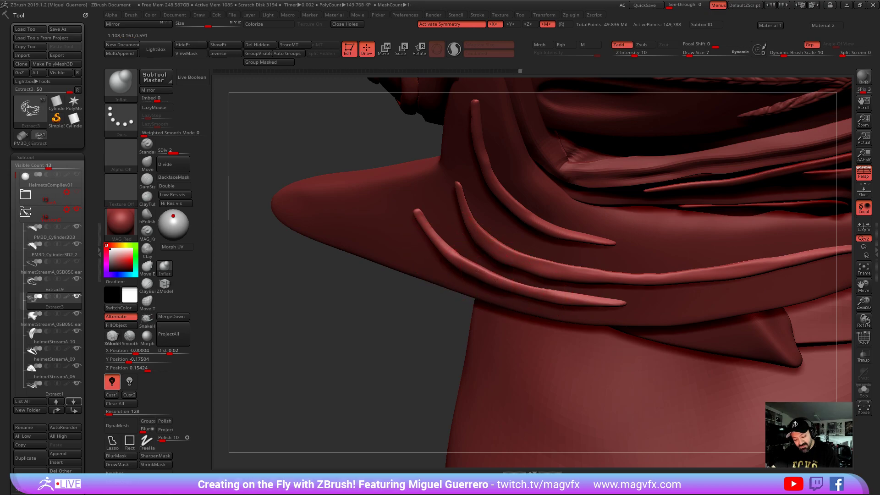
{"action": "left_click_drag", "start_coordinate": [456, 308], "coordinate": [390, 300]}
{"action": "right_click_drag", "start_coordinate": [438, 337], "coordinate": [534, 267]}
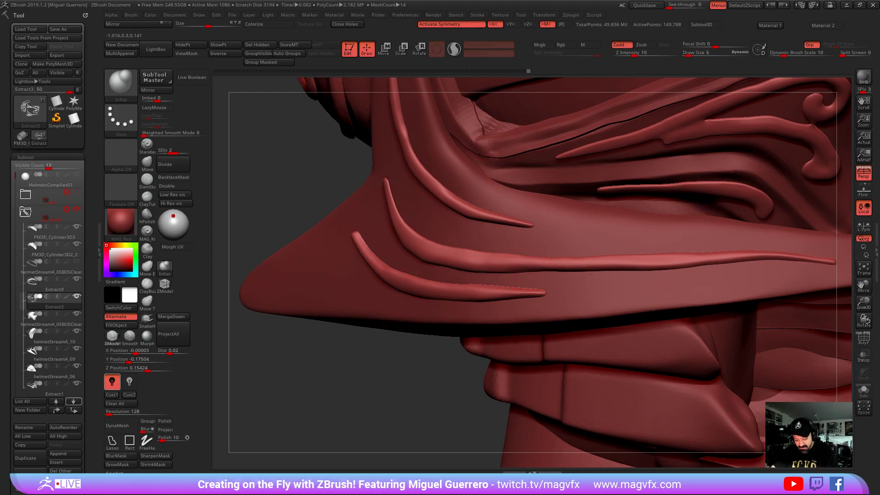
{"action": "mouse_move", "coordinate": [566, 272]}
{"action": "left_mouse_down"}
{"action": "mouse_move", "coordinate": [631, 269]}
{"action": "mouse_move", "coordinate": [584, 265]}
{"action": "left_mouse_up"}
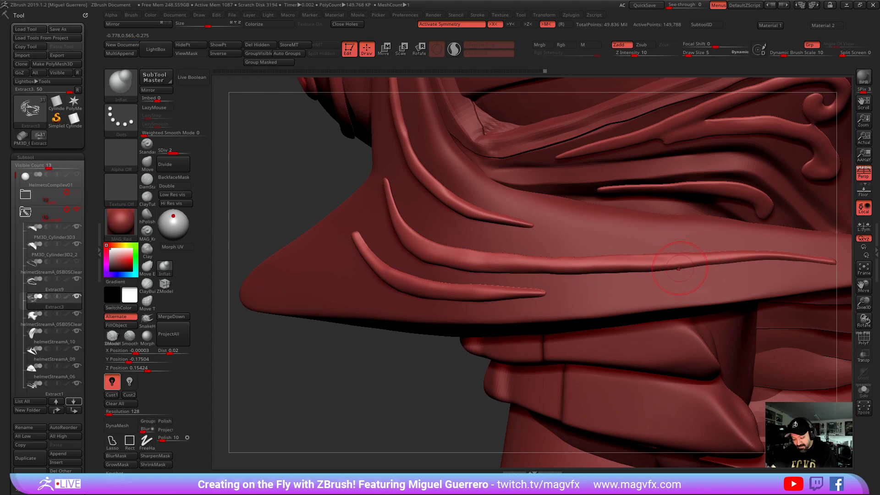
Smooth the collar strips along their length, including the upper strip down to its tapered end
{"action": "mouse_move", "coordinate": [393, 204]}
{"action": "left_mouse_down", "text": "shift"}
{"action": "mouse_move", "coordinate": [447, 261]}
{"action": "mouse_move", "coordinate": [550, 270]}
{"action": "mouse_move", "coordinate": [732, 262]}
{"action": "left_mouse_up", "text": "shift"}
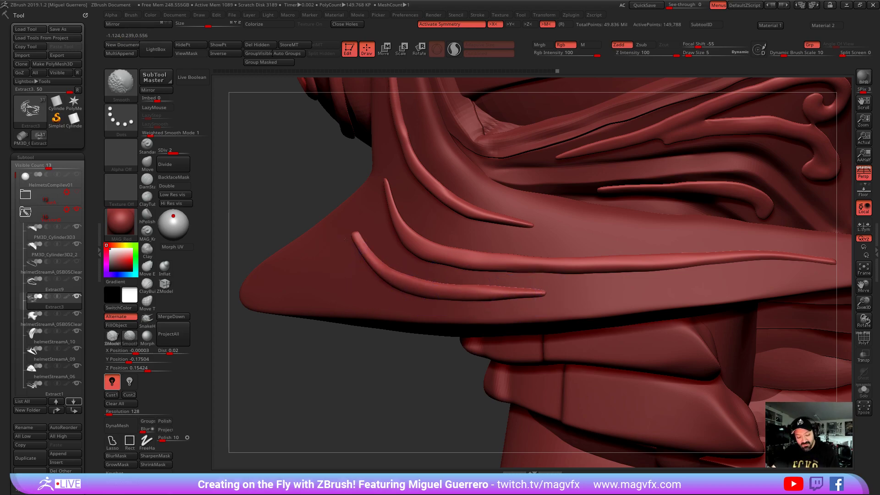
{"action": "left_click_drag", "start_coordinate": [294, 190], "coordinate": [487, 229]}
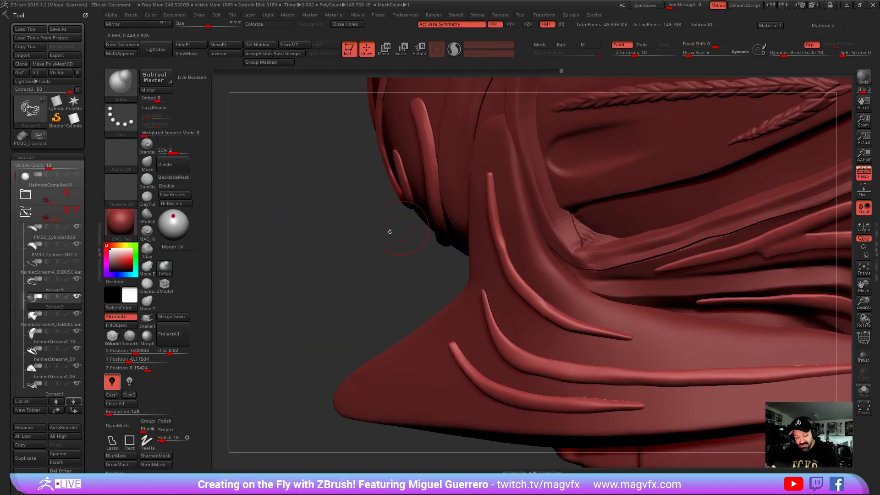
{"action": "left_click_drag", "start_coordinate": [401, 226], "coordinate": [486, 213]}
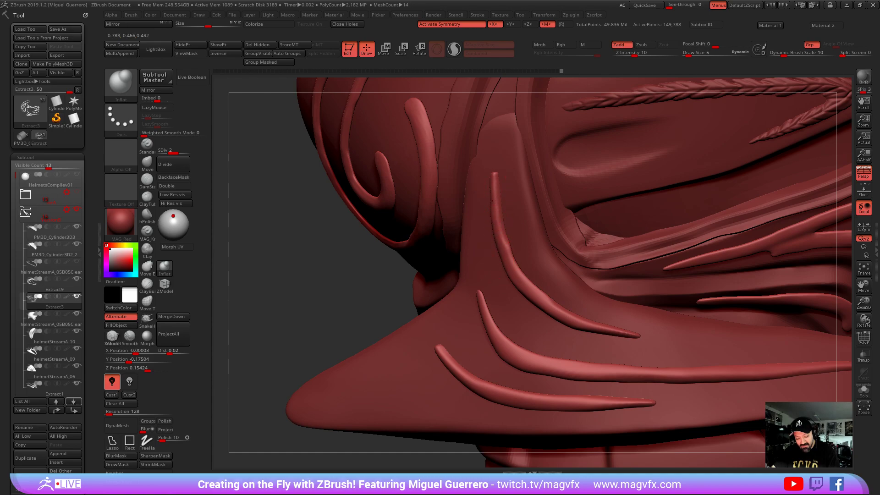
{"action": "mouse_move", "coordinate": [526, 281]}
{"action": "left_mouse_down", "text": "shift"}
{"action": "mouse_move", "coordinate": [568, 320]}
{"action": "mouse_move", "coordinate": [640, 338]}
{"action": "left_mouse_up", "text": "shift"}
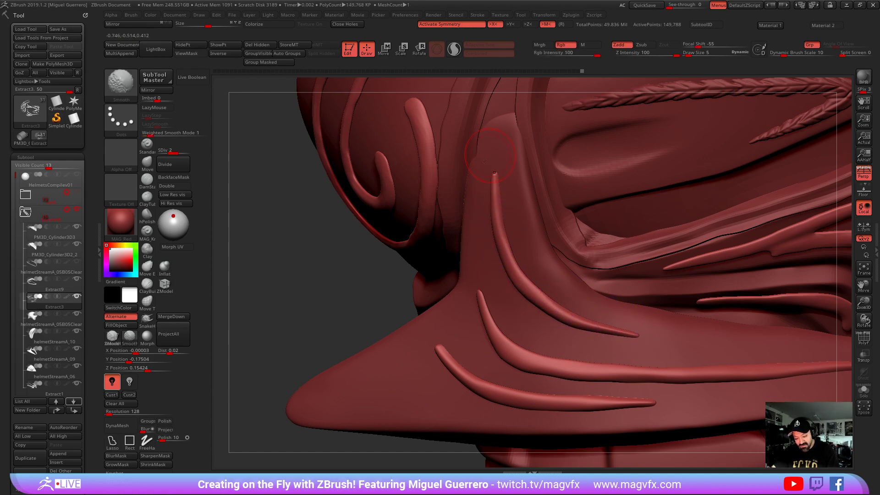
Adjust the upper tips of the collar strips with the Move Topological brush at draw size 6
{"action": "mouse_move", "coordinate": [385, 300]}
{"action": "left_mouse_down"}
{"action": "mouse_move", "coordinate": [320, 256]}
{"action": "mouse_move", "coordinate": [306, 263]}
{"action": "mouse_move", "coordinate": [337, 287]}
{"action": "mouse_move", "coordinate": [338, 310]}
{"action": "mouse_move", "coordinate": [353, 304]}
{"action": "mouse_move", "coordinate": [367, 206]}
{"action": "mouse_move", "coordinate": [367, 224]}
{"action": "mouse_move", "coordinate": [463, 161]}
{"action": "mouse_move", "coordinate": [399, 158]}
{"action": "mouse_move", "coordinate": [350, 179]}
{"action": "left_mouse_up"}
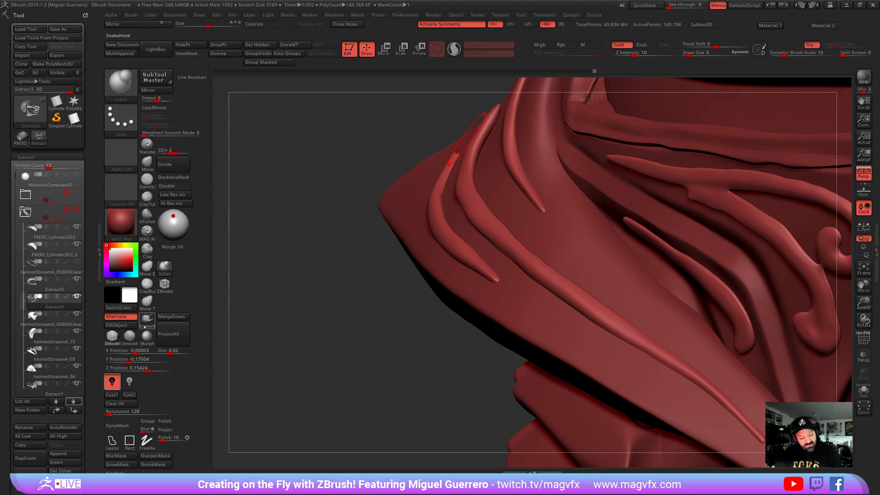
{"action": "left_click", "coordinate": [147, 301]}
{"action": "left_click_drag", "start_coordinate": [257, 275], "coordinate": [485, 141]}
{"action": "left_click_drag", "start_coordinate": [493, 109], "coordinate": [492, 105]}
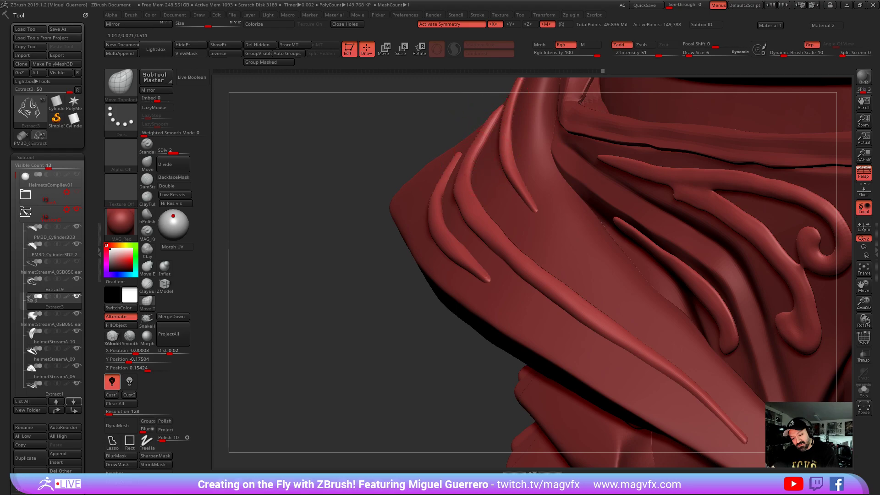
Thicken the three curved collar strips with the Inflat brush at draw size 6, working from several angles
{"action": "mouse_move", "coordinate": [339, 183]}
{"action": "left_mouse_down"}
{"action": "mouse_move", "coordinate": [427, 212]}
{"action": "mouse_move", "coordinate": [353, 198]}
{"action": "left_mouse_up"}
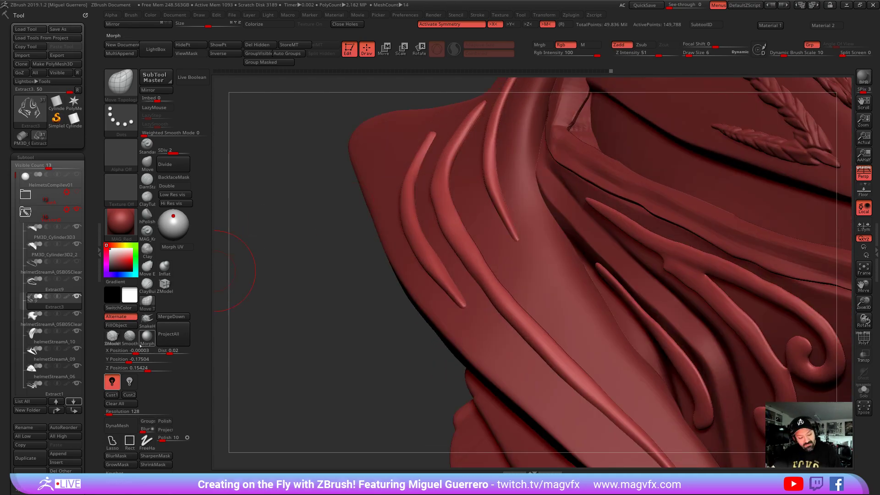
{"action": "left_click", "coordinate": [164, 265]}
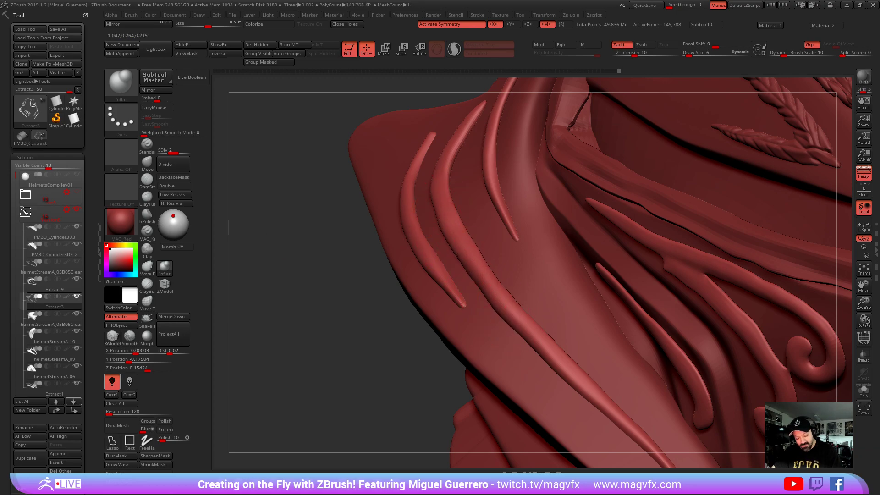
{"action": "mouse_move", "coordinate": [345, 257]}
{"action": "left_mouse_down"}
{"action": "mouse_move", "coordinate": [343, 290]}
{"action": "mouse_move", "coordinate": [397, 234]}
{"action": "left_mouse_up"}
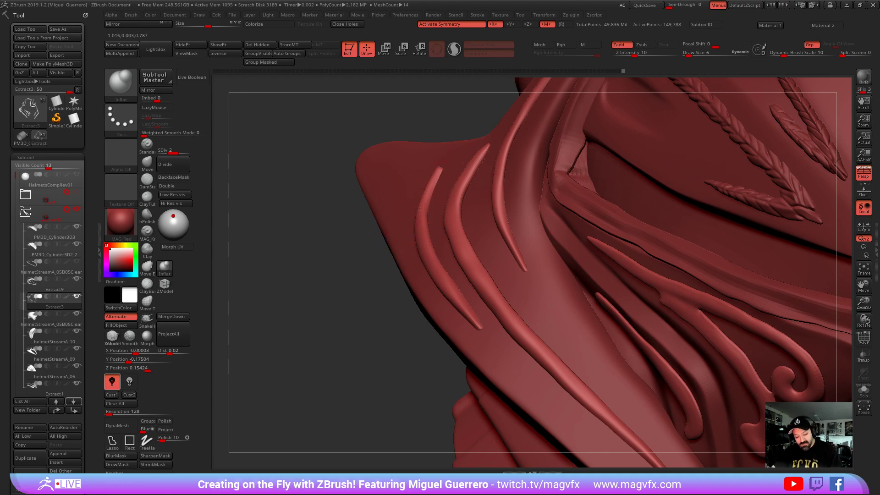
{"action": "left_click_drag", "start_coordinate": [426, 214], "coordinate": [427, 249]}
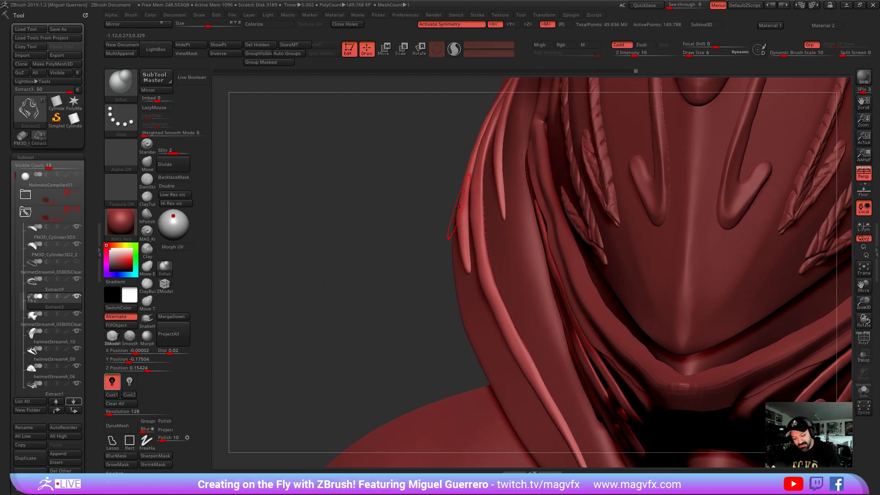
{"action": "mouse_move", "coordinate": [398, 194]}
{"action": "left_mouse_down"}
{"action": "mouse_move", "coordinate": [435, 195]}
{"action": "mouse_move", "coordinate": [467, 214]}
{"action": "mouse_move", "coordinate": [389, 218]}
{"action": "mouse_move", "coordinate": [376, 241]}
{"action": "mouse_move", "coordinate": [424, 230]}
{"action": "left_mouse_up"}
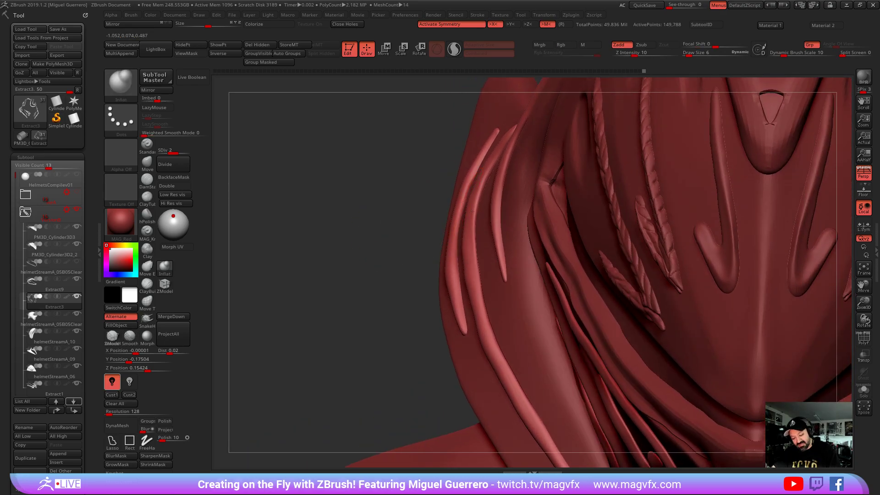
{"action": "mouse_move", "coordinate": [472, 287]}
{"action": "left_mouse_down"}
{"action": "mouse_move", "coordinate": [430, 225]}
{"action": "mouse_move", "coordinate": [500, 228]}
{"action": "left_mouse_up"}
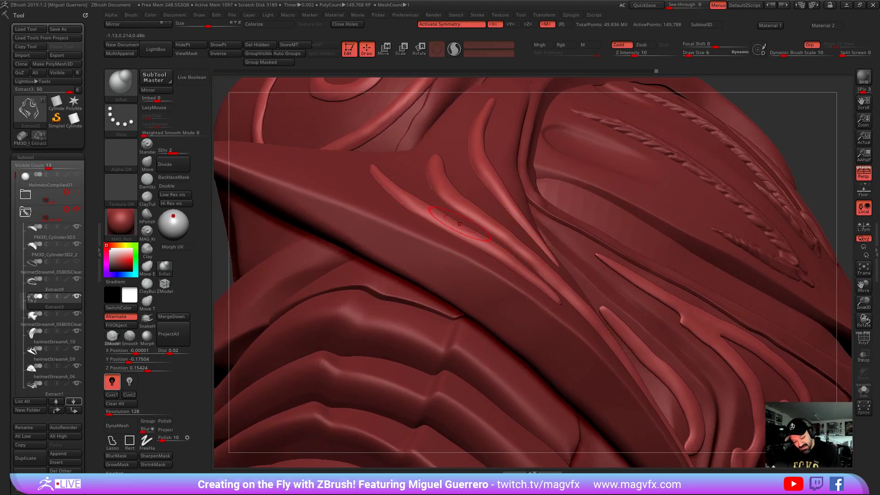
{"action": "left_click_drag", "start_coordinate": [476, 216], "coordinate": [358, 297], "text": "alt"}
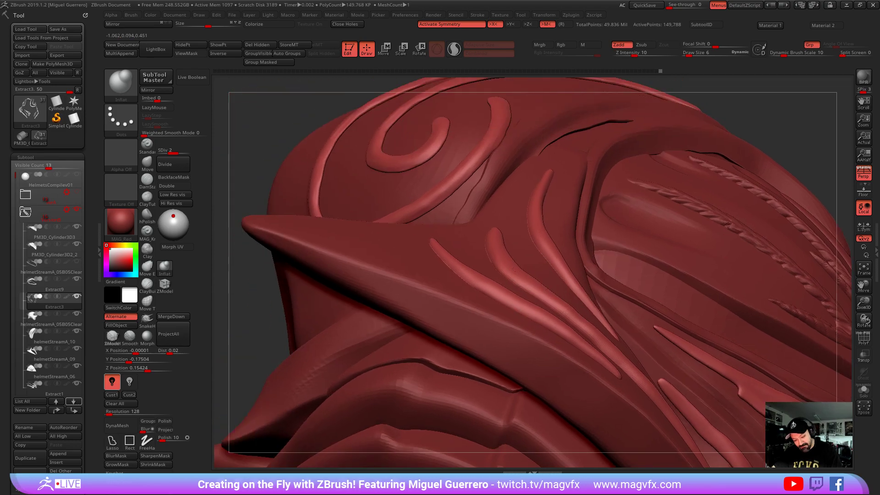
{"action": "mouse_move", "coordinate": [267, 310]}
{"action": "left_mouse_down"}
{"action": "mouse_move", "coordinate": [293, 293]}
{"action": "mouse_move", "coordinate": [282, 323]}
{"action": "mouse_move", "coordinate": [257, 323]}
{"action": "mouse_move", "coordinate": [304, 336]}
{"action": "mouse_move", "coordinate": [342, 302]}
{"action": "mouse_move", "coordinate": [304, 281]}
{"action": "left_mouse_up"}
Raise the collar strips to subdivision level 3 and smooth their surface
{"action": "key", "text": "d"}
{"action": "left_click", "coordinate": [146, 179]}
{"action": "left_click_drag", "start_coordinate": [394, 321], "coordinate": [421, 306]}
{"action": "key", "text": "shift"}
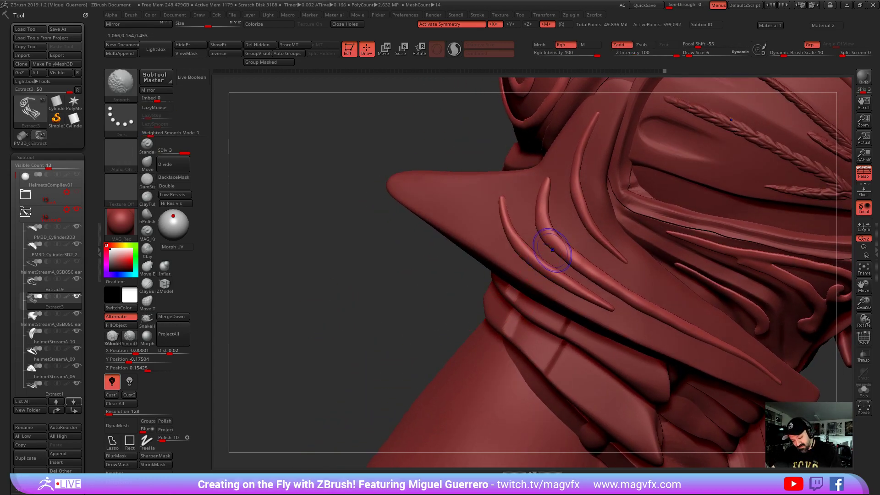
{"action": "left_click_drag", "start_coordinate": [611, 291], "coordinate": [606, 302], "text": "shift"}
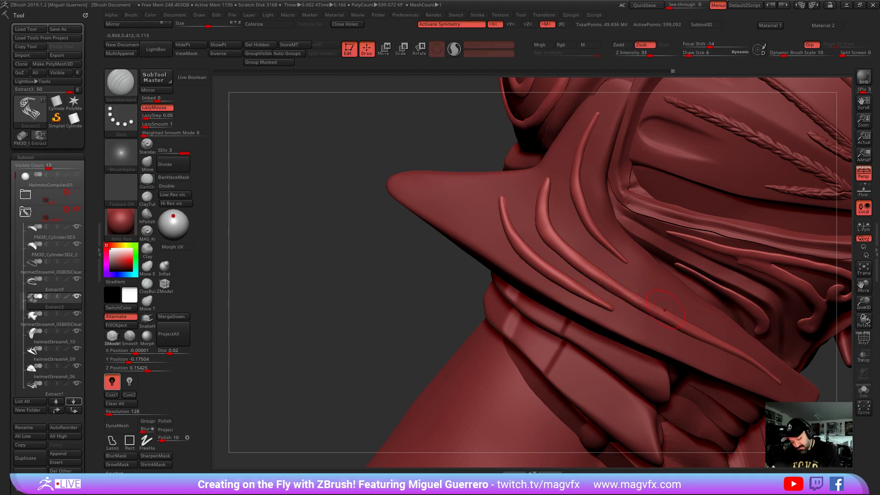
Raise a crisp ridge along the three collar strips with the DamStandard brush set to add at intensity 33
{"action": "left_click_drag", "start_coordinate": [378, 289], "coordinate": [281, 303]}
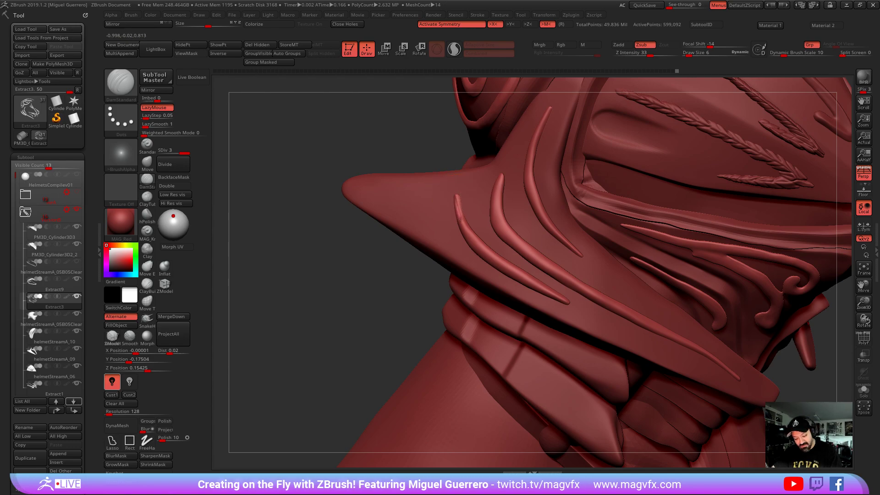
{"action": "key", "text": "alt"}
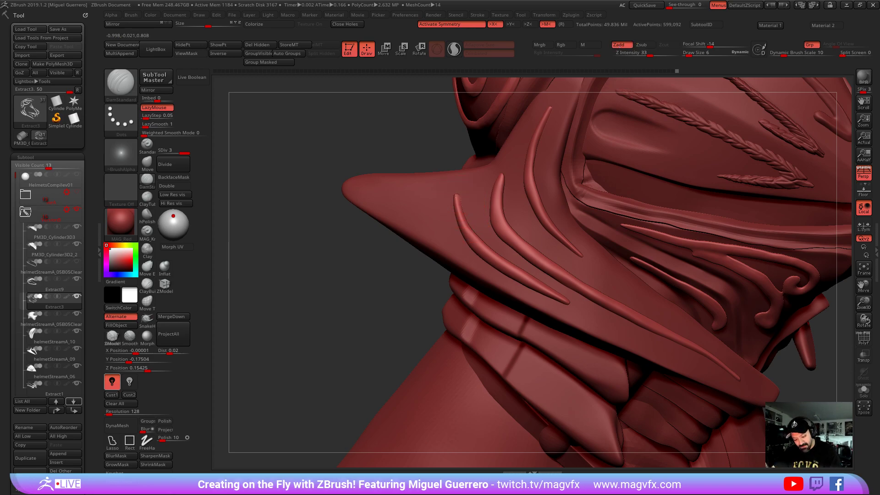
{"action": "mouse_move", "coordinate": [467, 232]}
{"action": "left_mouse_down"}
{"action": "mouse_move", "coordinate": [508, 271]}
{"action": "mouse_move", "coordinate": [566, 300]}
{"action": "left_mouse_up"}
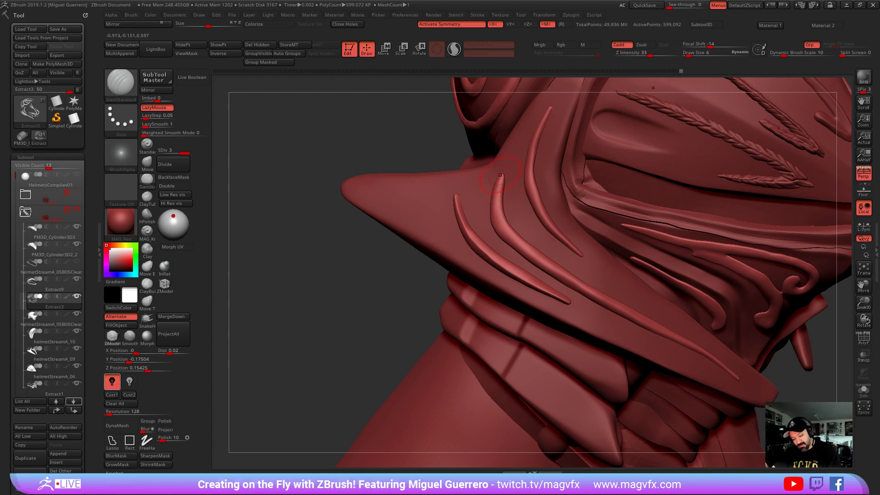
{"action": "mouse_move", "coordinate": [499, 184]}
{"action": "left_mouse_down"}
{"action": "mouse_move", "coordinate": [502, 231]}
{"action": "mouse_move", "coordinate": [522, 255]}
{"action": "mouse_move", "coordinate": [740, 381]}
{"action": "left_mouse_up"}
{"action": "left_click_drag", "start_coordinate": [359, 273], "coordinate": [389, 257]}
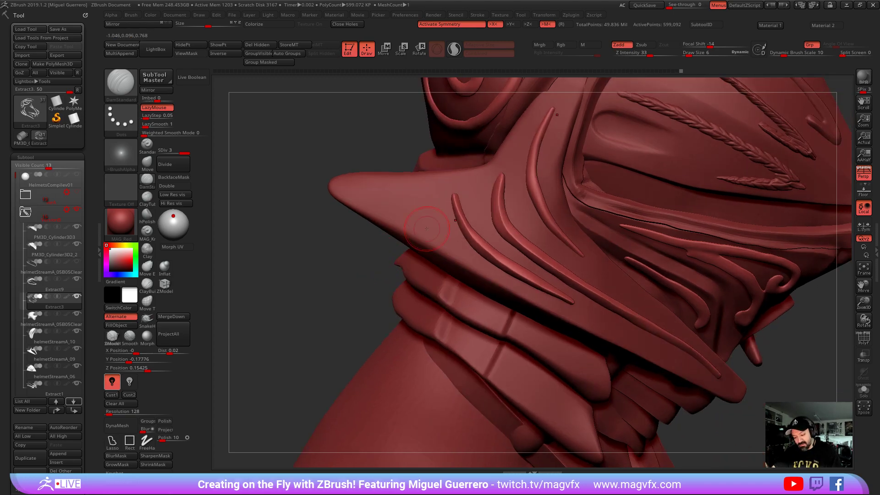
{"action": "mouse_move", "coordinate": [537, 132]}
{"action": "left_mouse_down"}
{"action": "mouse_move", "coordinate": [529, 184]}
{"action": "mouse_move", "coordinate": [538, 214]}
{"action": "mouse_move", "coordinate": [566, 243]}
{"action": "left_mouse_up"}
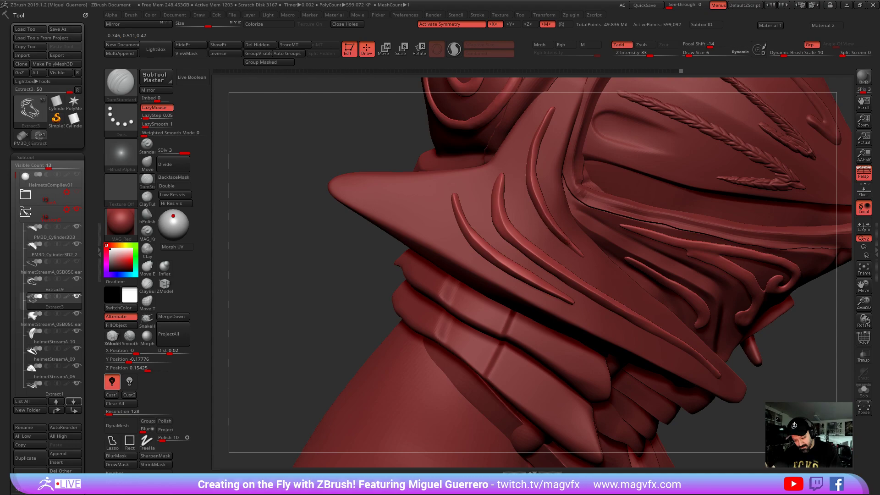
{"action": "left_click_drag", "start_coordinate": [360, 309], "coordinate": [334, 304]}
Adjust the strips' fit along the collar with the Move brush, using draw sizes 10 and 7
{"action": "mouse_move", "coordinate": [366, 334]}
{"action": "left_mouse_down", "text": "alt"}
{"action": "mouse_move", "coordinate": [350, 306]}
{"action": "mouse_move", "coordinate": [332, 303]}
{"action": "mouse_move", "coordinate": [322, 272]}
{"action": "mouse_move", "coordinate": [289, 259]}
{"action": "mouse_move", "coordinate": [265, 234]}
{"action": "left_mouse_up", "text": "alt"}
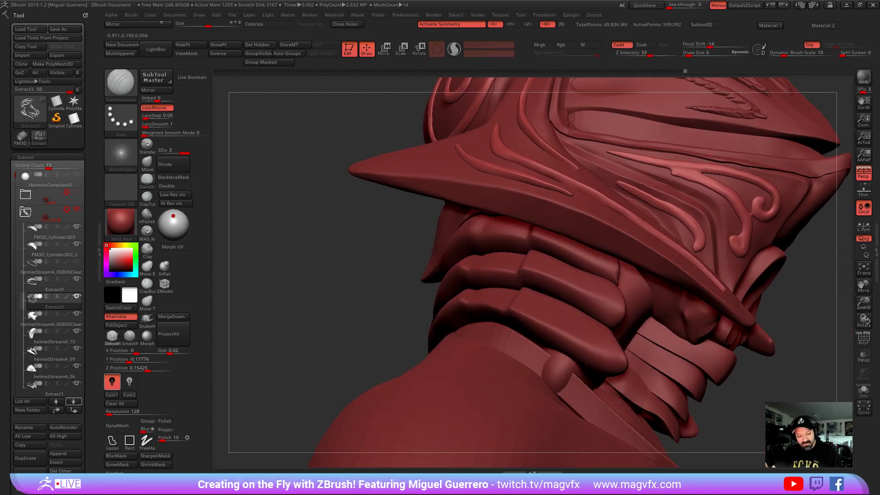
{"action": "left_click", "coordinate": [148, 163]}
{"action": "left_click_drag", "start_coordinate": [251, 198], "coordinate": [275, 194]}
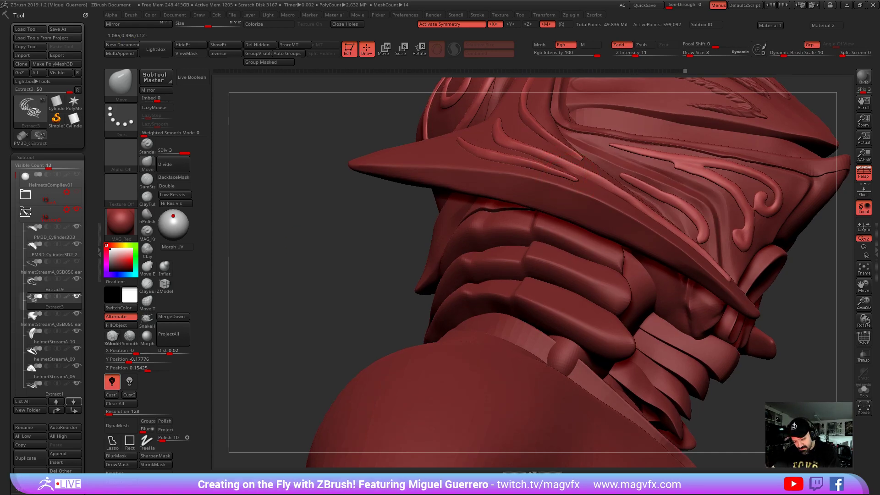
{"action": "key", "text": "]"}
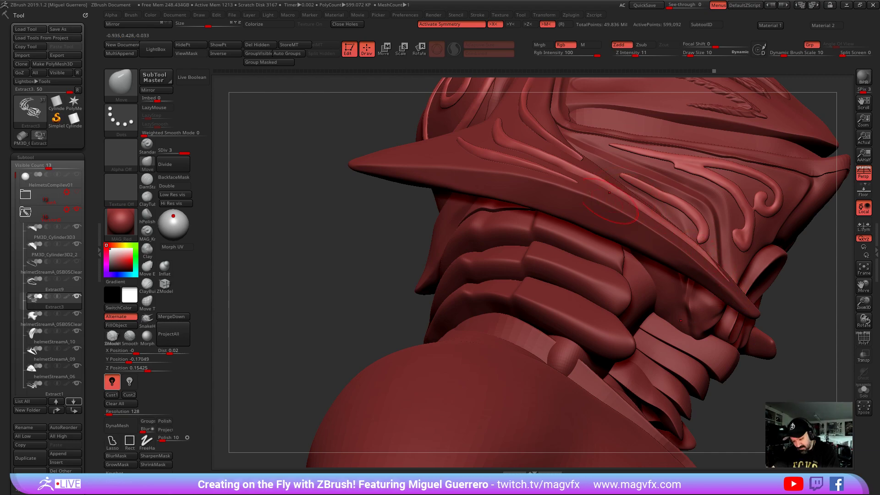
{"action": "mouse_move", "coordinate": [685, 238]}
{"action": "left_mouse_down"}
{"action": "mouse_move", "coordinate": [488, 131]}
{"action": "mouse_move", "coordinate": [564, 251]}
{"action": "mouse_move", "coordinate": [487, 229]}
{"action": "left_mouse_up"}
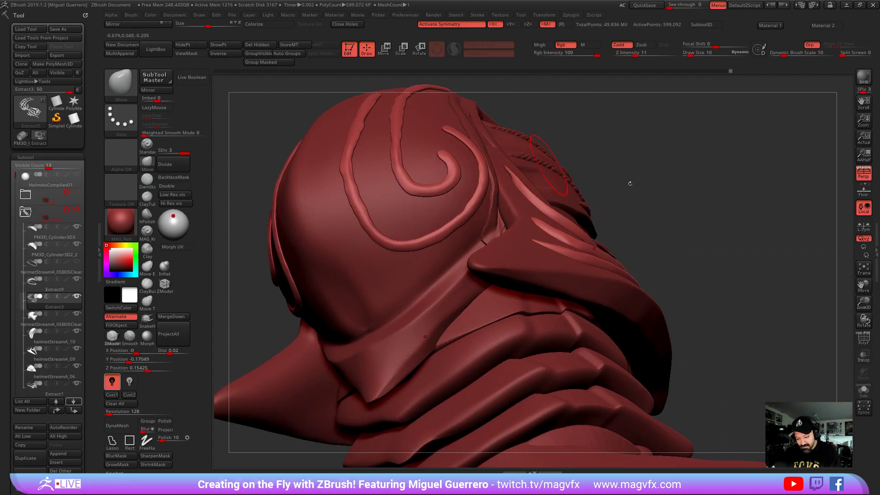
{"action": "left_click_drag", "start_coordinate": [605, 188], "coordinate": [637, 185]}
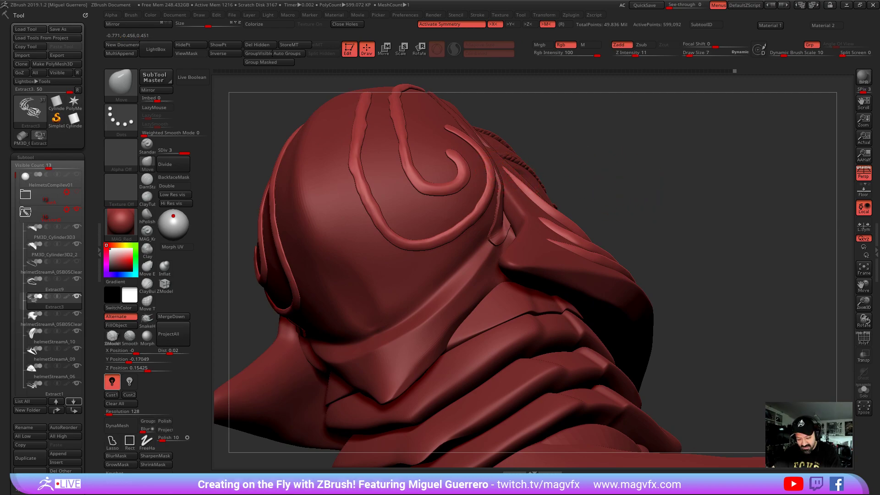
{"action": "left_click_drag", "start_coordinate": [643, 236], "coordinate": [436, 257]}
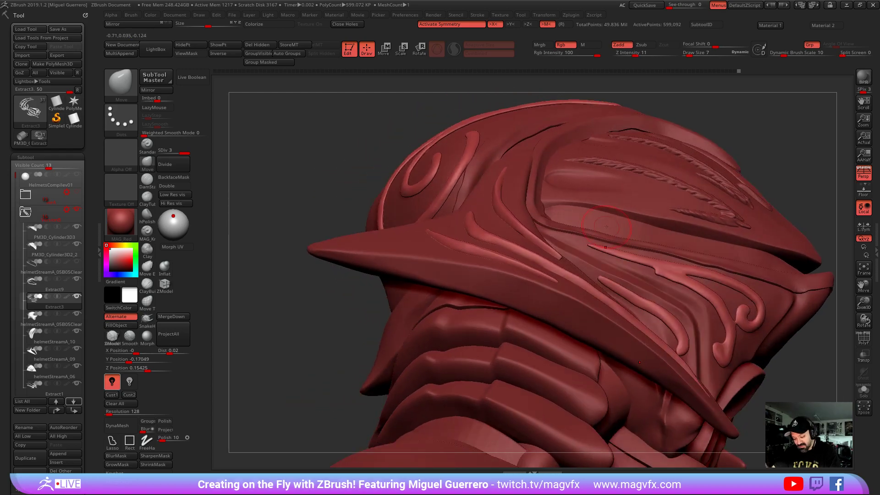
Refine the collar strips' curves with Move Topological at draw size 8 and thicken the upper strip with Inflat
{"action": "left_click", "coordinate": [147, 301]}
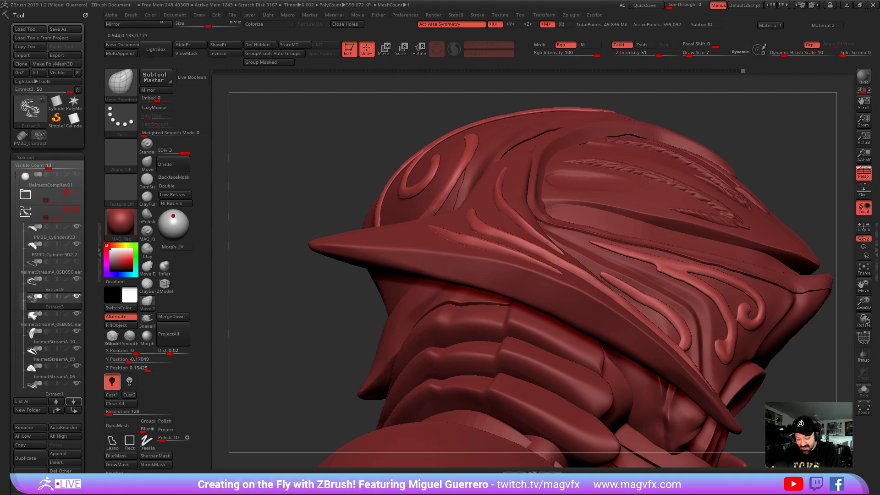
{"action": "right_click_drag", "start_coordinate": [523, 225], "coordinate": [499, 215]}
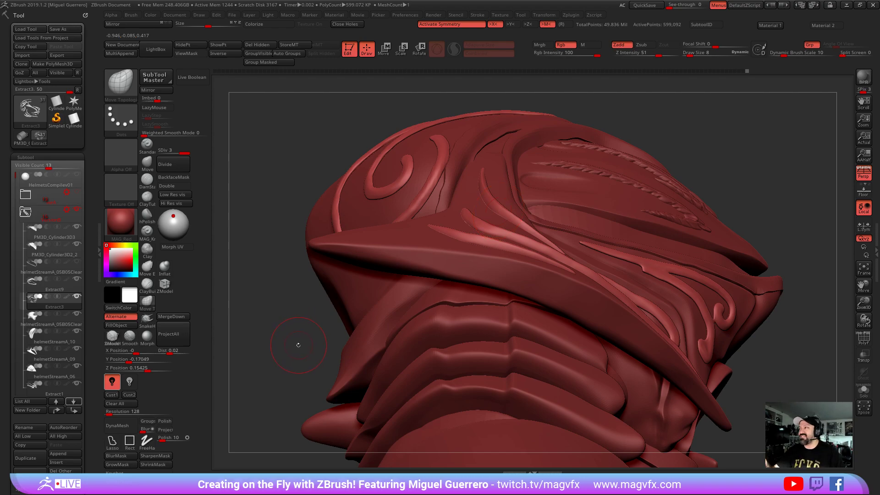
{"action": "left_click_drag", "start_coordinate": [302, 343], "coordinate": [334, 315]}
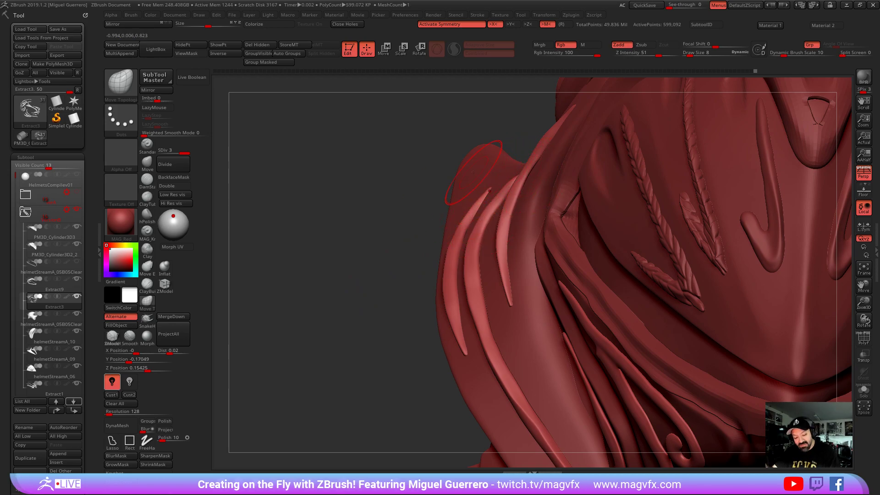
{"action": "left_click", "coordinate": [164, 266]}
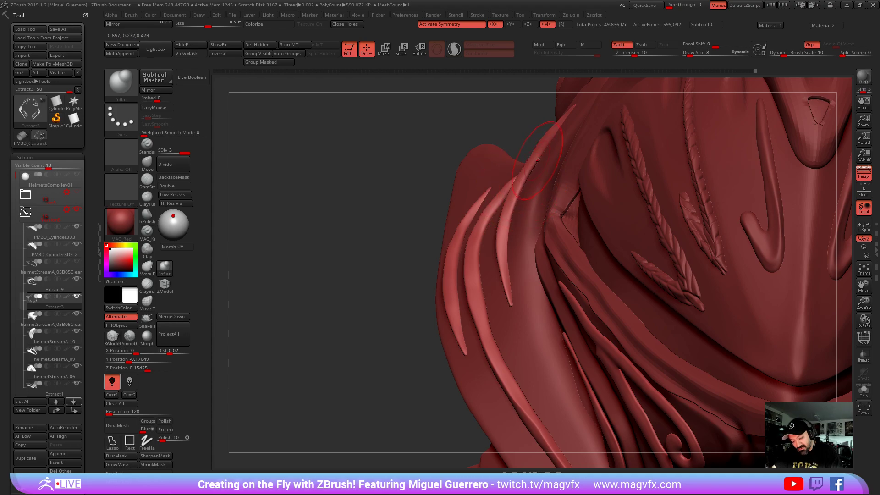
{"action": "mouse_move", "coordinate": [320, 260]}
{"action": "left_mouse_down"}
{"action": "mouse_move", "coordinate": [309, 266]}
{"action": "mouse_move", "coordinate": [339, 269]}
{"action": "mouse_move", "coordinate": [330, 298]}
{"action": "mouse_move", "coordinate": [273, 303]}
{"action": "mouse_move", "coordinate": [227, 264]}
{"action": "left_mouse_up"}
Carve diagonal rope-like notches along the lowest collar strip with the MAG_Knife brush at draw size 2
{"action": "key", "text": "b"}
{"action": "key", "text": "c"}
{"action": "key", "text": "l"}
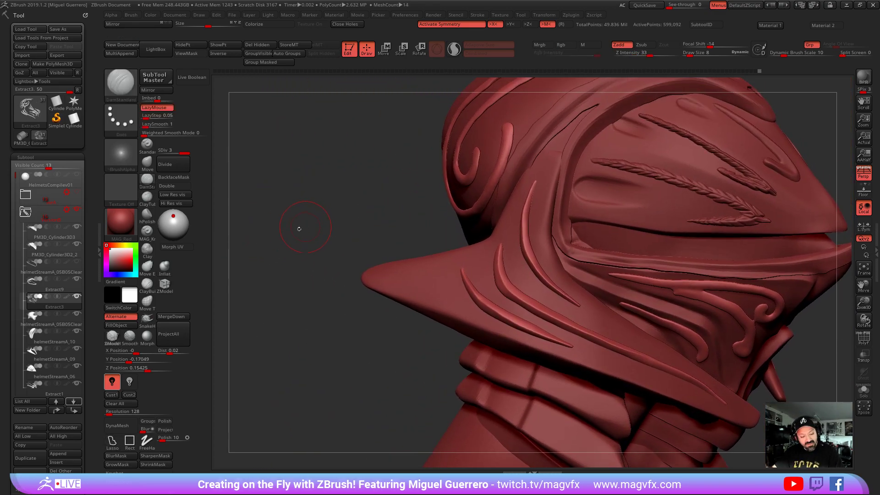
{"action": "right_click_drag", "start_coordinate": [280, 232], "coordinate": [304, 233]}
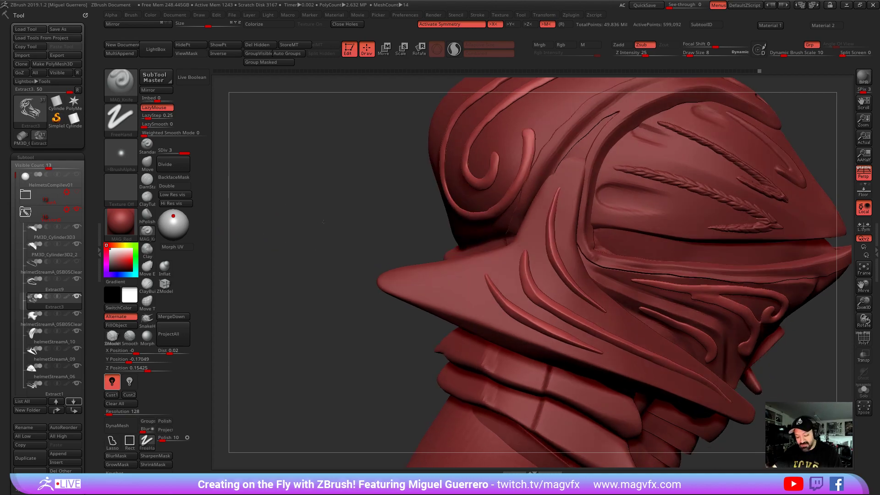
{"action": "right_click_drag", "start_coordinate": [462, 291], "coordinate": [430, 233], "text": "alt"}
{"action": "mouse_move", "coordinate": [416, 288]}
{"action": "right_mouse_down", "text": "ctrl"}
{"action": "mouse_move", "coordinate": [327, 333]}
{"action": "mouse_move", "coordinate": [350, 310]}
{"action": "right_mouse_up", "text": "ctrl"}
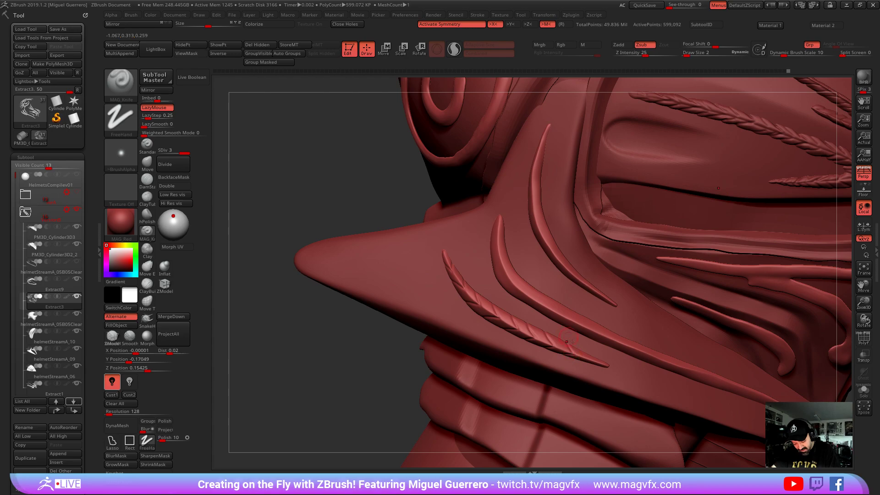
Carve diagonal rope-like notches along the rear and central stretch of the middle collar strip with the MAG_Knife brush
{"action": "right_click_drag", "start_coordinate": [606, 331], "coordinate": [629, 276], "text": "ctrl"}
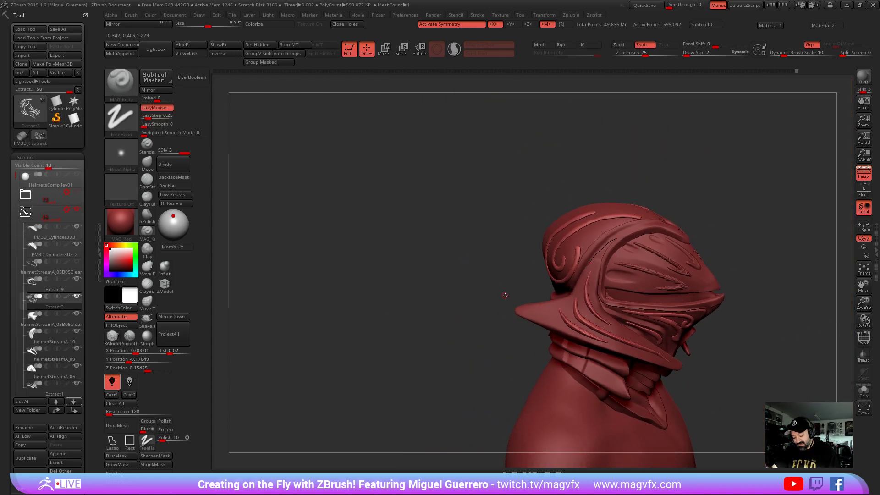
{"action": "mouse_move", "coordinate": [527, 300]}
{"action": "right_mouse_down", "text": "ctrl"}
{"action": "mouse_move", "coordinate": [561, 305]}
{"action": "mouse_move", "coordinate": [540, 302]}
{"action": "right_mouse_up", "text": "ctrl"}
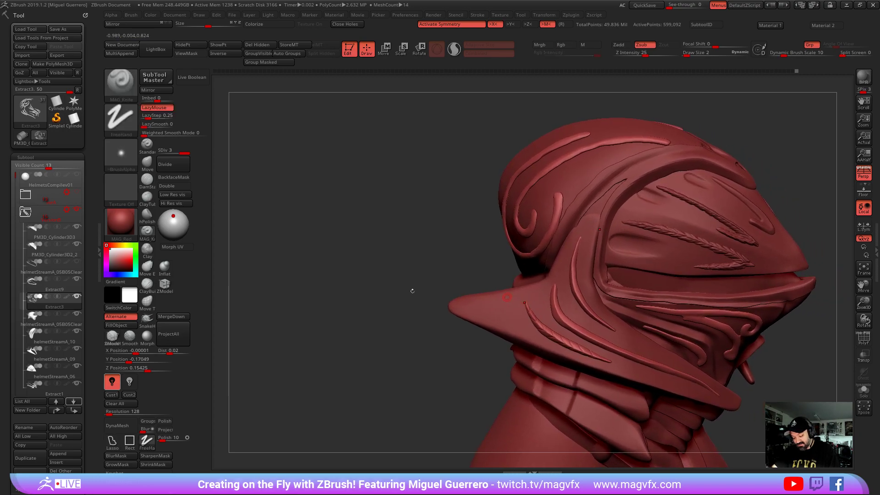
{"action": "mouse_move", "coordinate": [379, 298]}
{"action": "right_mouse_down"}
{"action": "mouse_move", "coordinate": [394, 299]}
{"action": "mouse_move", "coordinate": [375, 291]}
{"action": "right_mouse_up"}
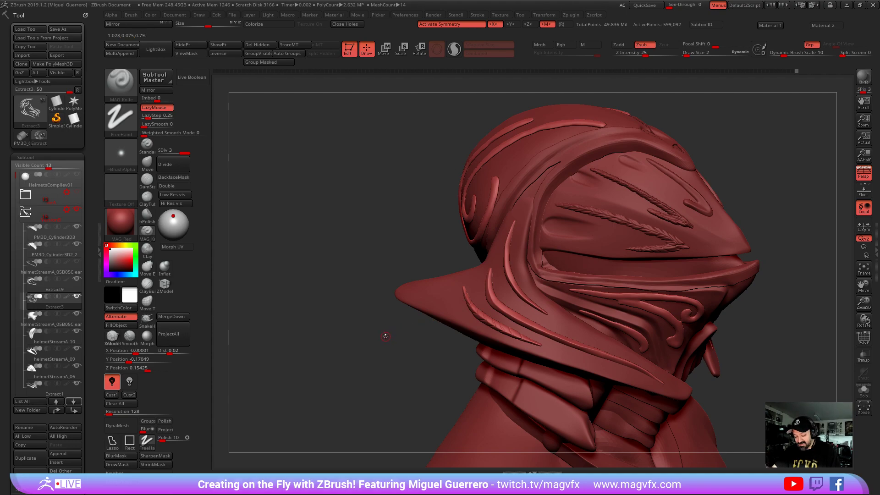
{"action": "key", "text": "ctrl"}
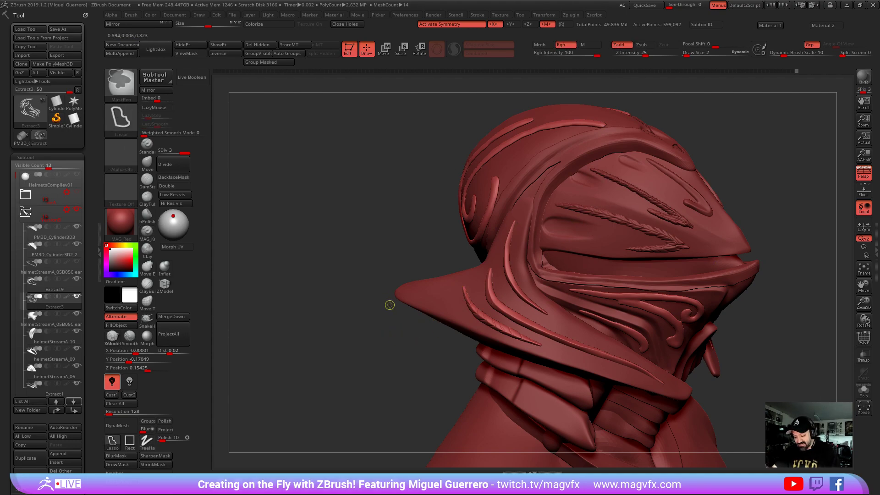
{"action": "right_click_drag", "start_coordinate": [387, 304], "coordinate": [409, 307], "text": "ctrl"}
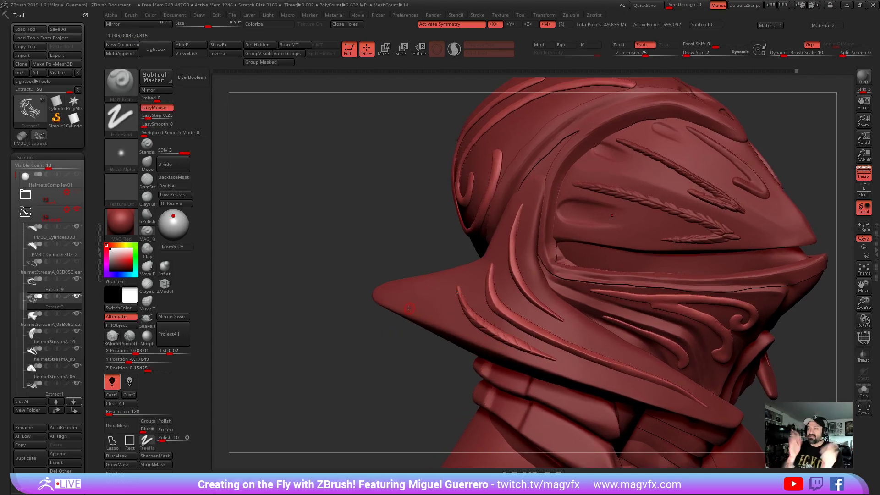
{"action": "right_click_drag", "start_coordinate": [381, 343], "coordinate": [430, 328], "text": "ctrl"}
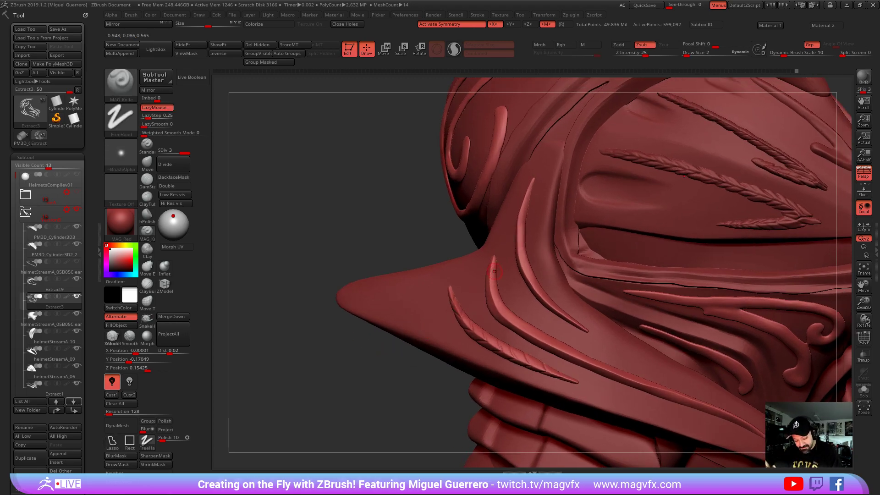
{"action": "left_click_drag", "start_coordinate": [488, 274], "coordinate": [491, 281]}
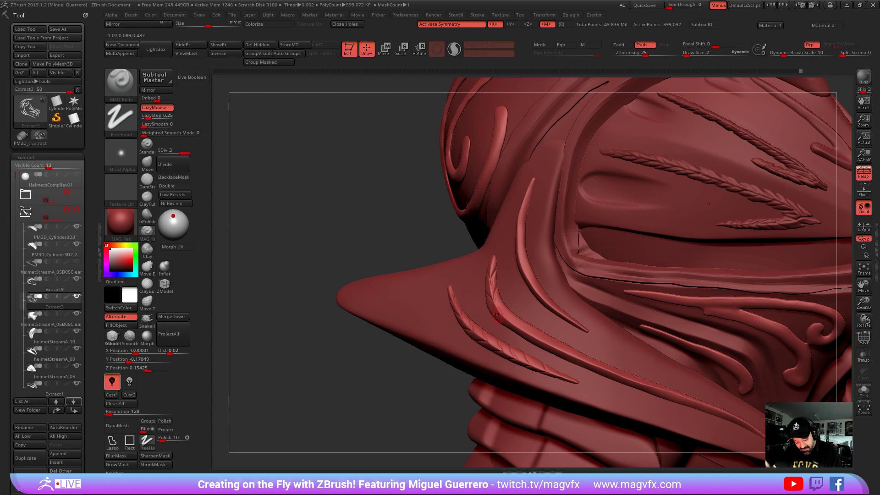
{"action": "left_click_drag", "start_coordinate": [503, 312], "coordinate": [496, 301]}
{"action": "left_click_drag", "start_coordinate": [528, 333], "coordinate": [521, 322]}
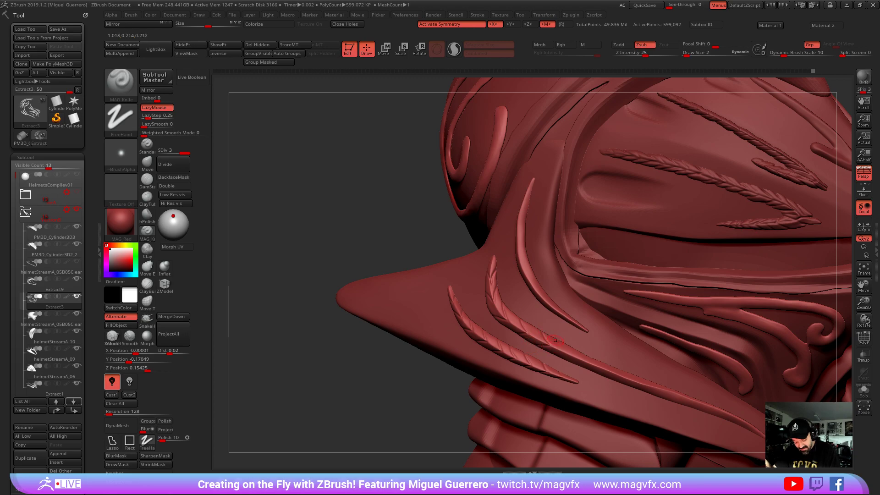
{"action": "left_click_drag", "start_coordinate": [571, 357], "coordinate": [566, 347]}
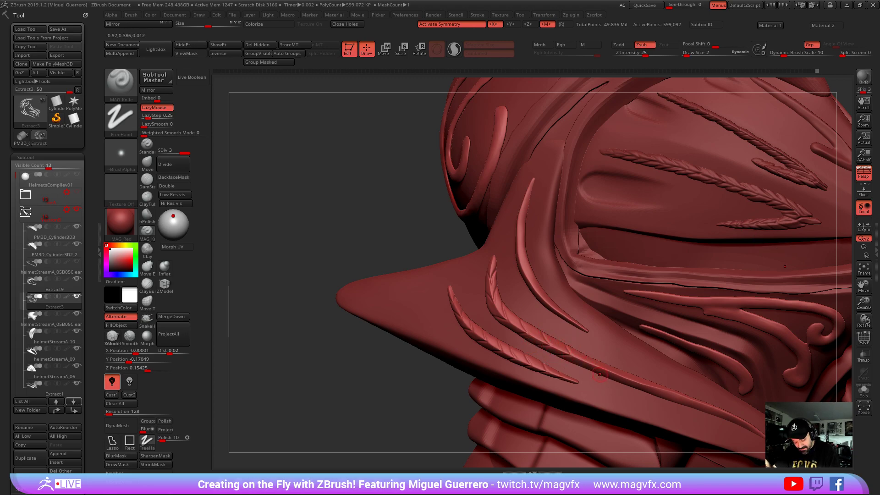
{"action": "mouse_move", "coordinate": [597, 380]}
{"action": "left_mouse_down"}
{"action": "mouse_move", "coordinate": [620, 381]}
{"action": "mouse_move", "coordinate": [614, 361]}
{"action": "left_mouse_up"}
Continue the diagonal notches along the middle collar strip to its front tip
{"action": "right_click_drag", "start_coordinate": [636, 383], "coordinate": [554, 324]}
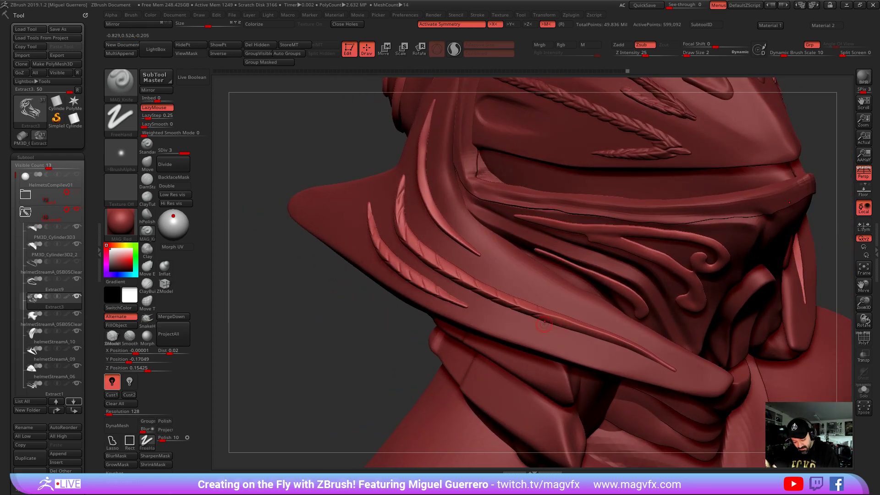
{"action": "left_click_drag", "start_coordinate": [556, 321], "coordinate": [553, 314]}
{"action": "right_click_drag", "start_coordinate": [575, 312], "coordinate": [564, 332]}
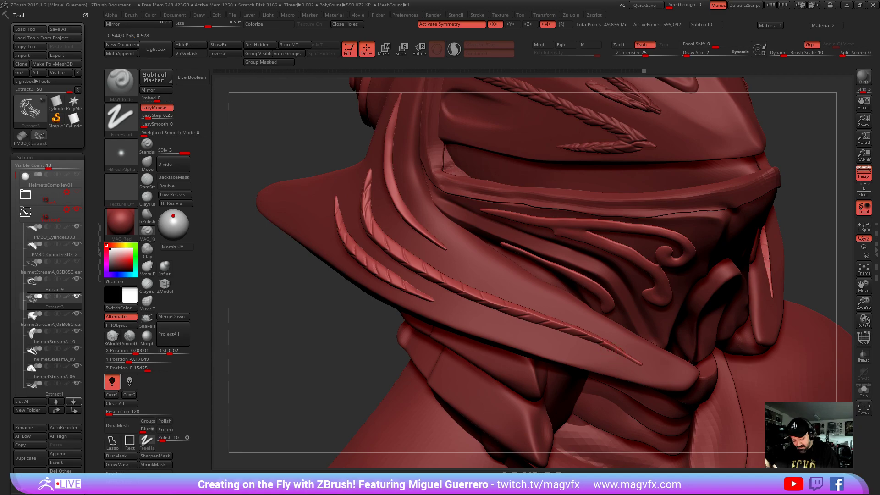
{"action": "left_click_drag", "start_coordinate": [407, 282], "coordinate": [415, 294]}
Carve matching diagonal notches along the uppermost collar strip with MAG_Knife at draw size 2
{"action": "mouse_move", "coordinate": [224, 294]}
{"action": "left_mouse_down", "text": "alt"}
{"action": "mouse_move", "coordinate": [362, 349]}
{"action": "mouse_move", "coordinate": [300, 308]}
{"action": "mouse_move", "coordinate": [392, 276]}
{"action": "left_mouse_up", "text": "alt"}
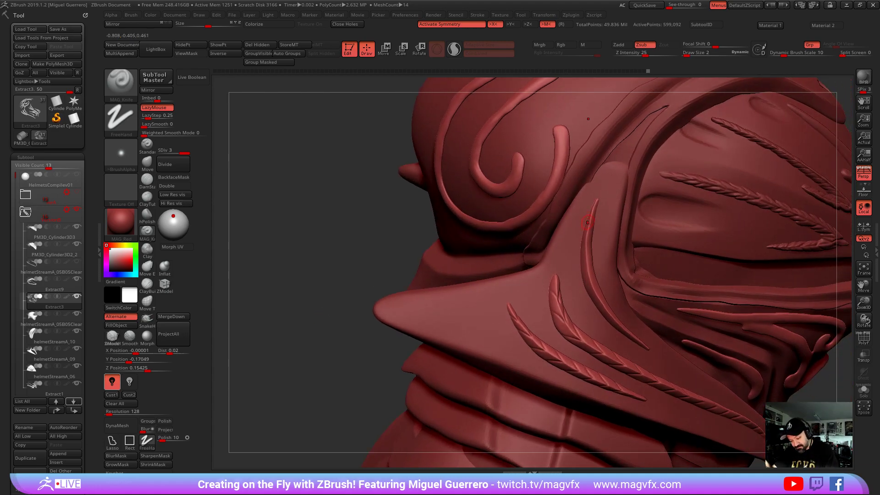
{"action": "left_click_drag", "start_coordinate": [586, 233], "coordinate": [594, 217]}
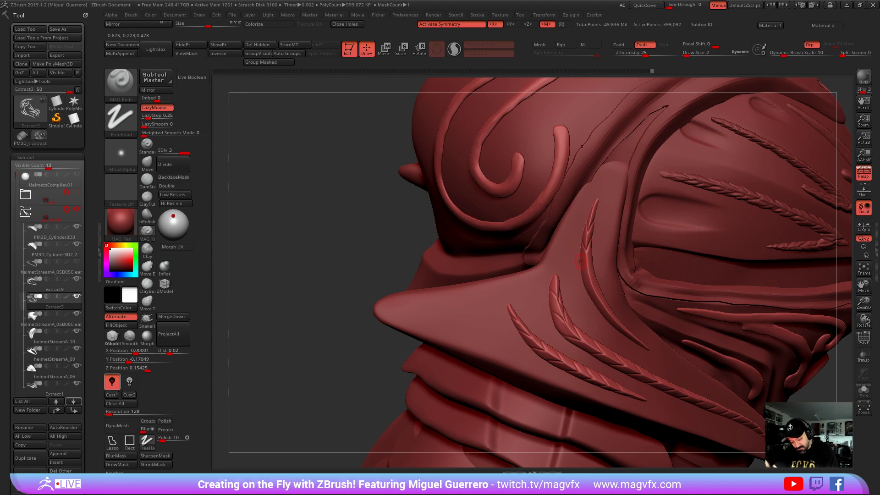
{"action": "left_click_drag", "start_coordinate": [588, 269], "coordinate": [593, 257]}
{"action": "left_click_drag", "start_coordinate": [592, 290], "coordinate": [595, 276]}
{"action": "left_click_drag", "start_coordinate": [601, 308], "coordinate": [604, 294]}
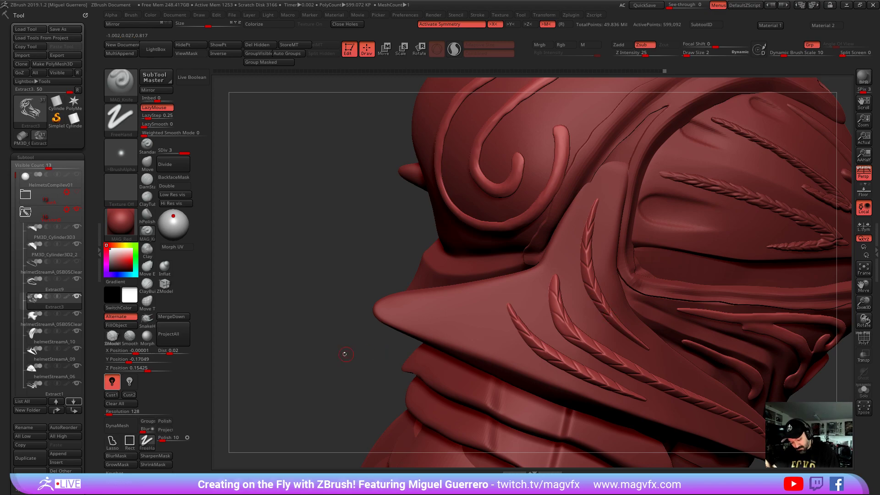
{"action": "left_click_drag", "start_coordinate": [343, 353], "coordinate": [410, 329]}
{"action": "left_click_drag", "start_coordinate": [617, 326], "coordinate": [621, 314]}
{"action": "left_click_drag", "start_coordinate": [644, 344], "coordinate": [646, 338]}
{"action": "mouse_move", "coordinate": [351, 316]}
{"action": "left_mouse_down"}
{"action": "mouse_move", "coordinate": [394, 312]}
{"action": "mouse_move", "coordinate": [341, 304]}
{"action": "mouse_move", "coordinate": [279, 271]}
{"action": "left_mouse_up"}
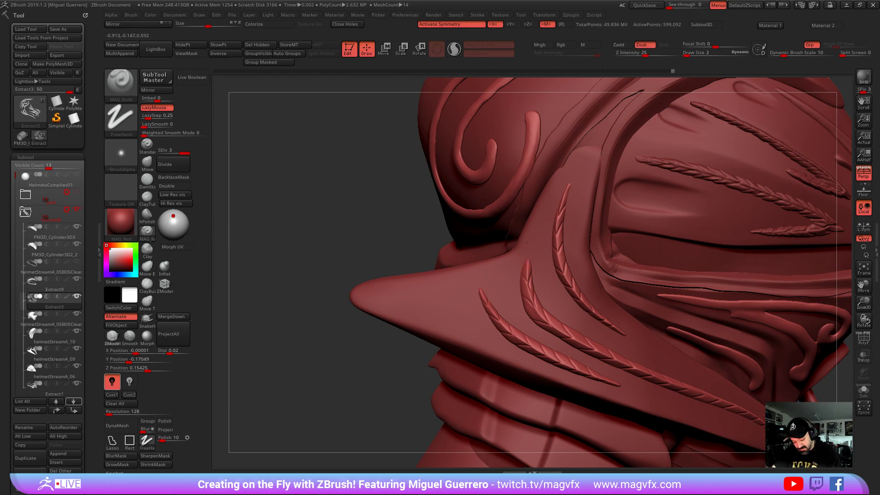
Nudge the edges of the notched collar strips with the Move brush at draw size 3 and intensity 11
{"action": "key", "text": "b"}
{"action": "key", "text": "m"}
{"action": "key", "text": "v"}
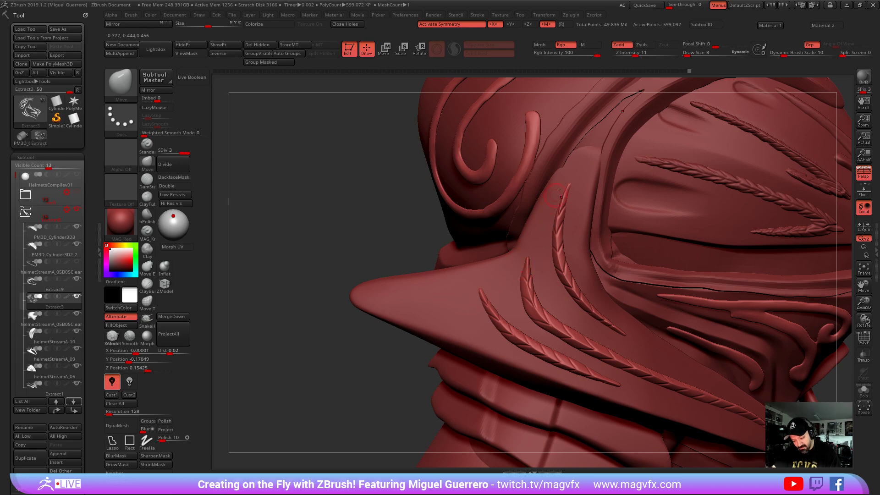
{"action": "right_click_drag", "start_coordinate": [459, 295], "coordinate": [475, 296]}
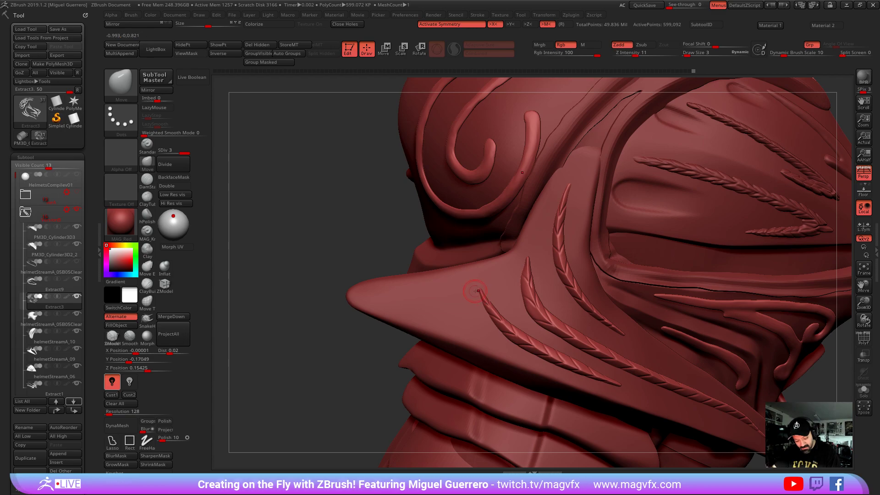
{"action": "right_click_drag", "start_coordinate": [477, 291], "coordinate": [442, 280]}
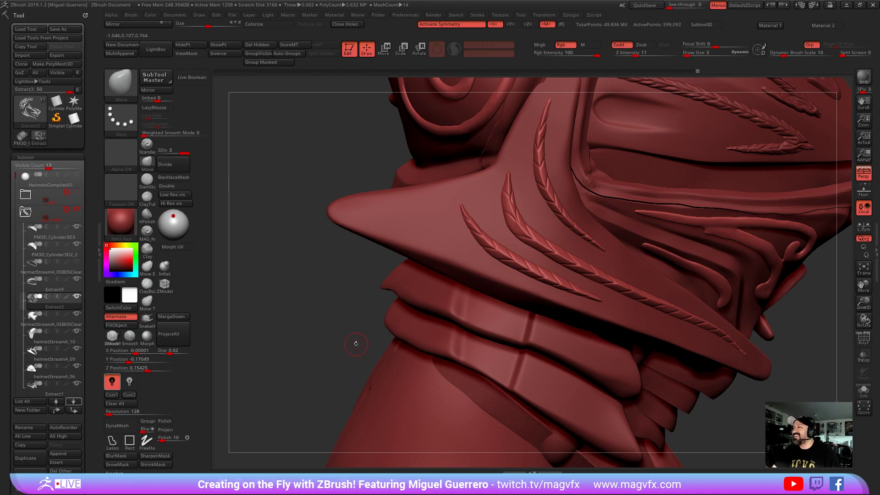
{"action": "right_click_drag", "start_coordinate": [370, 324], "coordinate": [360, 251]}
{"action": "right_click_drag", "start_coordinate": [541, 284], "coordinate": [615, 308]}
{"action": "mouse_move", "coordinate": [438, 281]}
{"action": "right_mouse_down"}
{"action": "mouse_move", "coordinate": [309, 291]}
{"action": "mouse_move", "coordinate": [312, 283]}
{"action": "mouse_move", "coordinate": [346, 306]}
{"action": "mouse_move", "coordinate": [323, 304]}
{"action": "mouse_move", "coordinate": [322, 289]}
{"action": "right_mouse_up"}
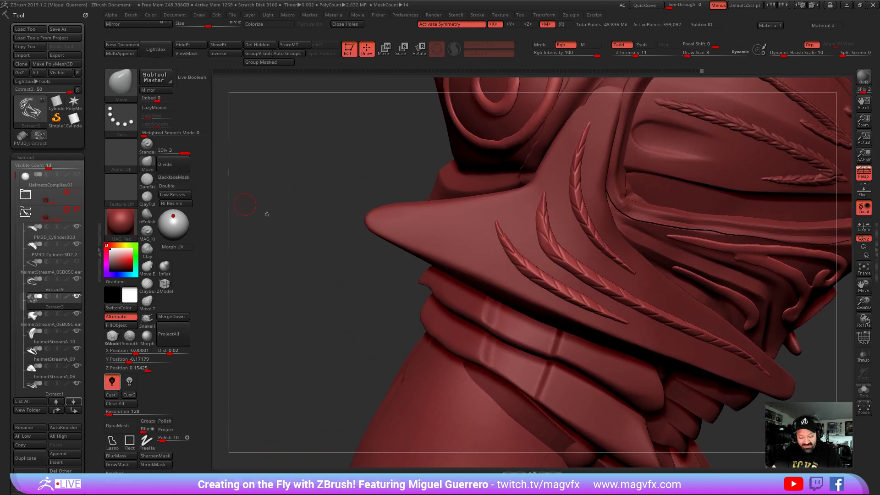
{"action": "right_click_drag", "start_coordinate": [314, 288], "coordinate": [314, 281]}
Refine the bumpy braid edges of the three collar strips with the Move brush at draw size 2
{"action": "left_click", "coordinate": [142, 164]}
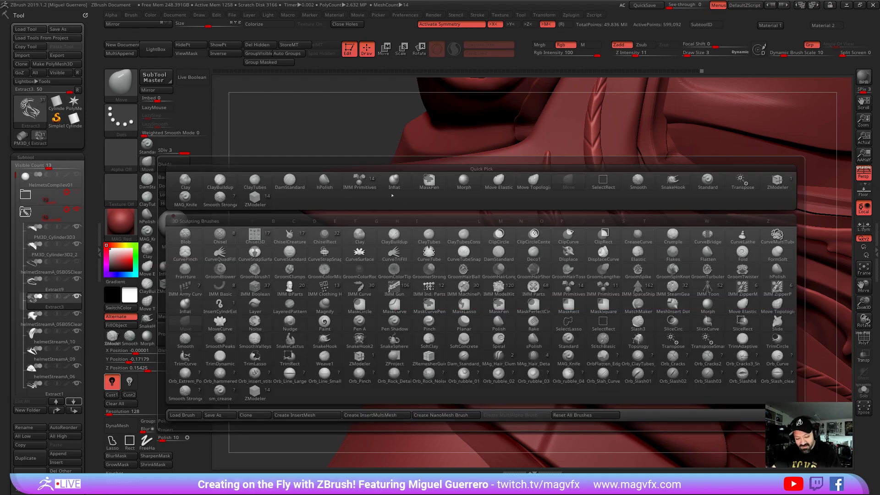
{"action": "left_click", "coordinate": [142, 164]}
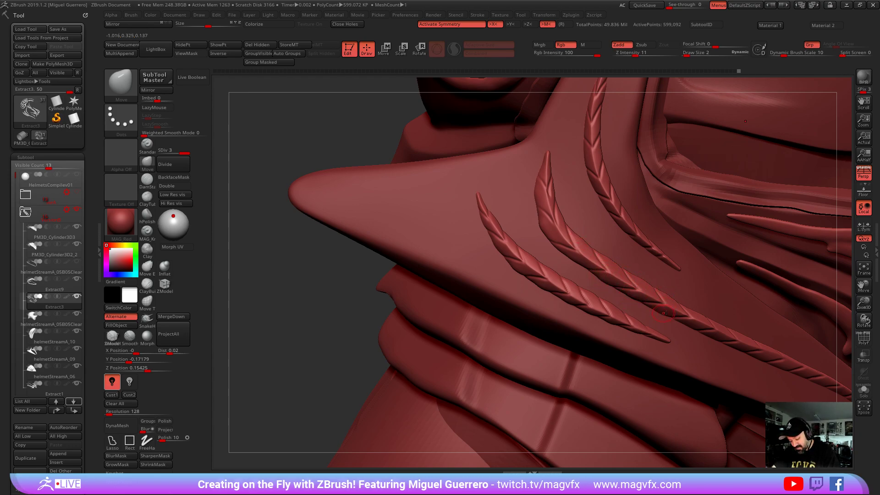
{"action": "left_click_drag", "start_coordinate": [321, 274], "coordinate": [340, 239]}
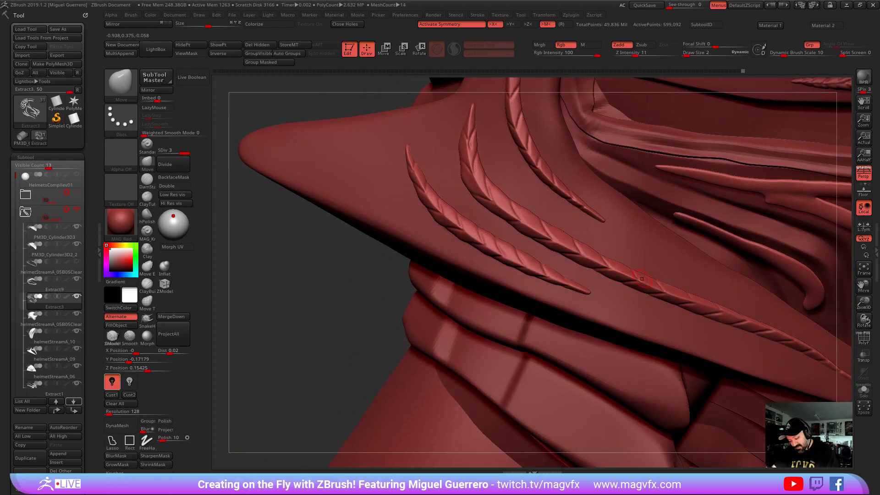
{"action": "right_click_drag", "start_coordinate": [667, 305], "coordinate": [540, 288], "text": "ctrl"}
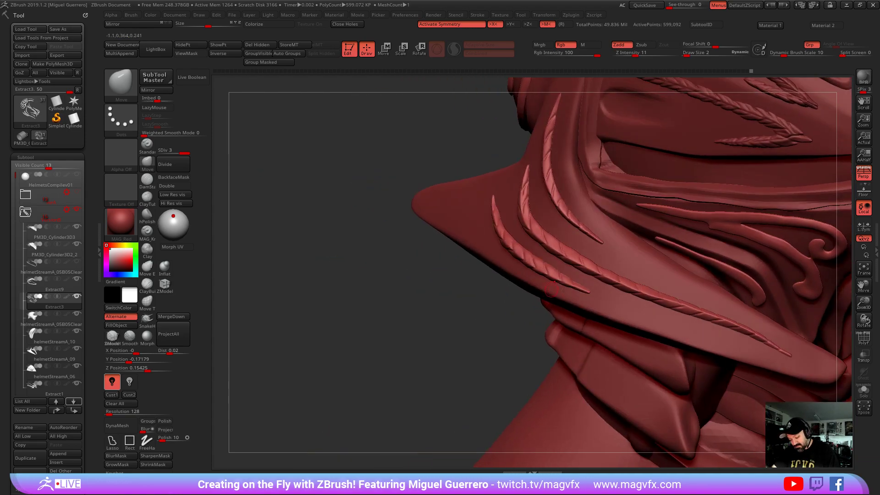
{"action": "right_click_drag", "start_coordinate": [640, 285], "coordinate": [581, 265], "text": "ctrl"}
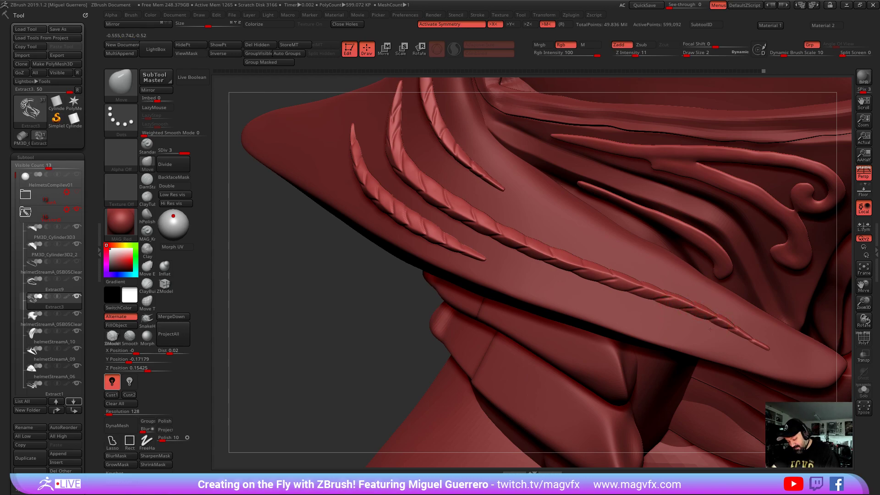
{"action": "left_click_drag", "start_coordinate": [334, 281], "coordinate": [351, 334]}
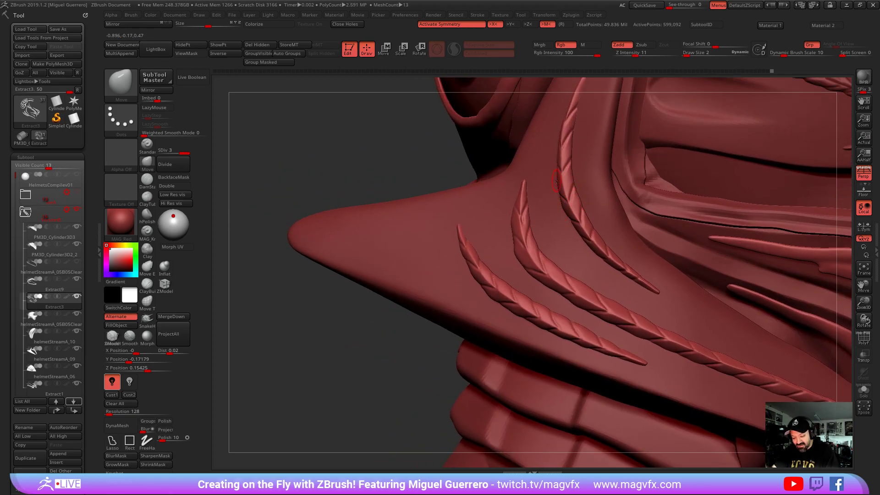
{"action": "left_click_drag", "start_coordinate": [373, 176], "coordinate": [403, 191]}
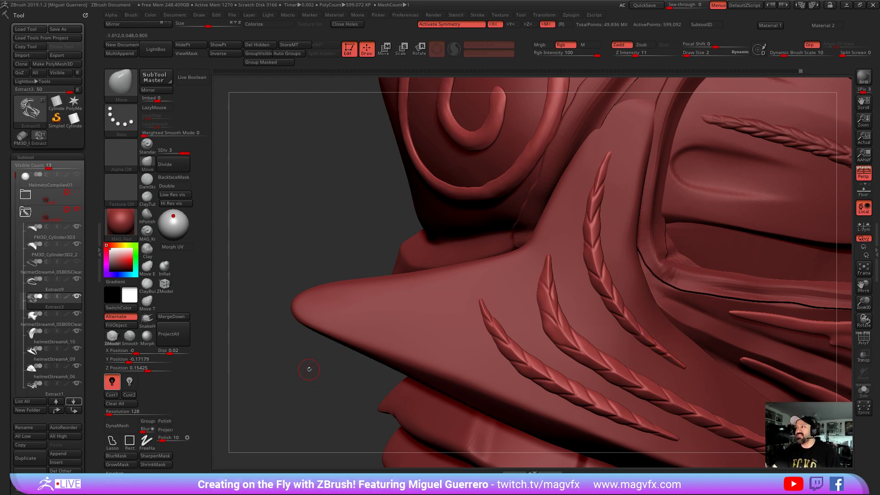
Cut a center groove along the lowest and middle braided strips with DamStandard set to subtract at intensity 33
{"action": "mouse_move", "coordinate": [306, 350]}
{"action": "left_mouse_down"}
{"action": "mouse_move", "coordinate": [377, 378]}
{"action": "mouse_move", "coordinate": [356, 363]}
{"action": "mouse_move", "coordinate": [338, 320]}
{"action": "mouse_move", "coordinate": [359, 338]}
{"action": "mouse_move", "coordinate": [352, 344]}
{"action": "mouse_move", "coordinate": [366, 341]}
{"action": "left_mouse_up"}
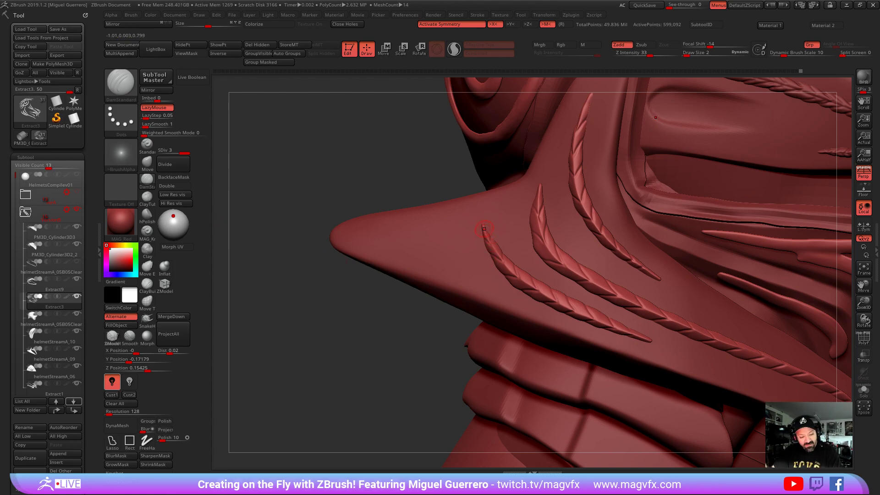
{"action": "left_click", "coordinate": [639, 45]}
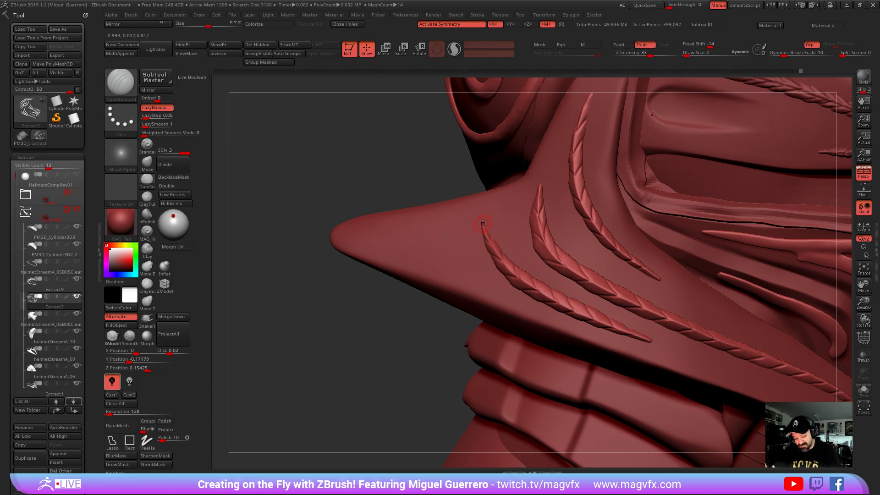
{"action": "mouse_move", "coordinate": [490, 244]}
{"action": "left_mouse_down"}
{"action": "mouse_move", "coordinate": [546, 297]}
{"action": "mouse_move", "coordinate": [646, 334]}
{"action": "left_mouse_up"}
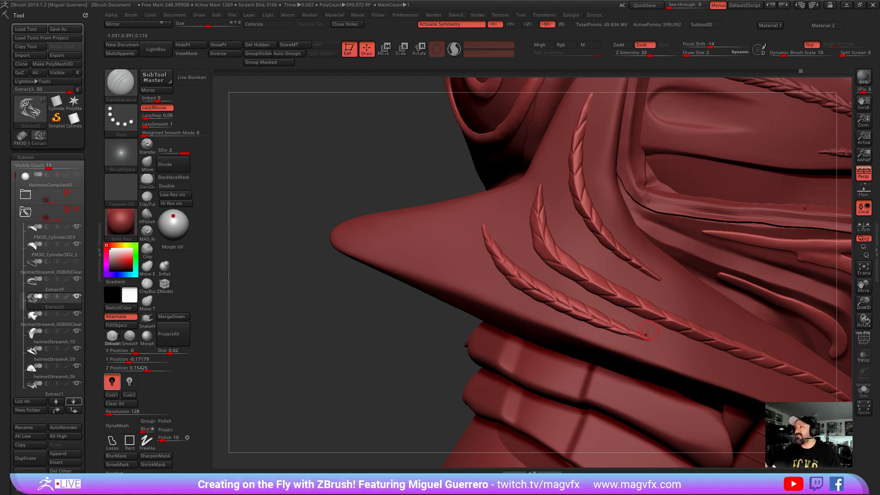
{"action": "right_click_drag", "start_coordinate": [517, 305], "coordinate": [482, 316], "text": "alt"}
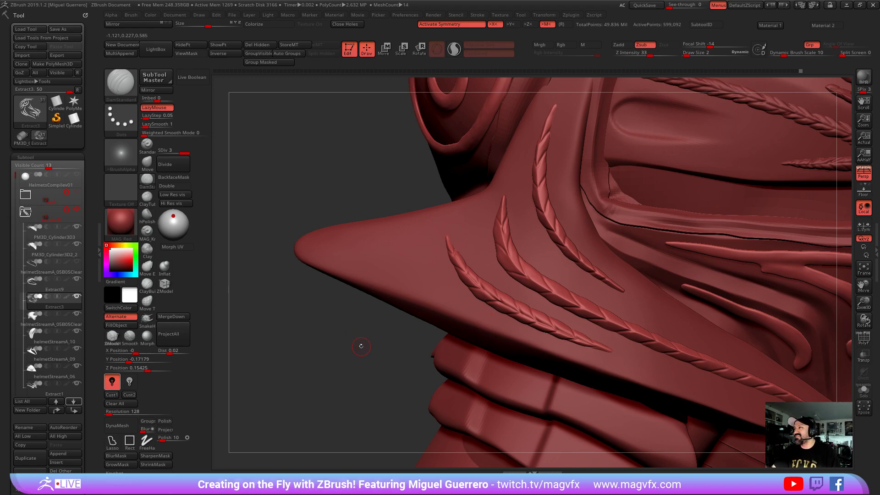
{"action": "right_click_drag", "start_coordinate": [361, 346], "coordinate": [296, 330], "text": "alt"}
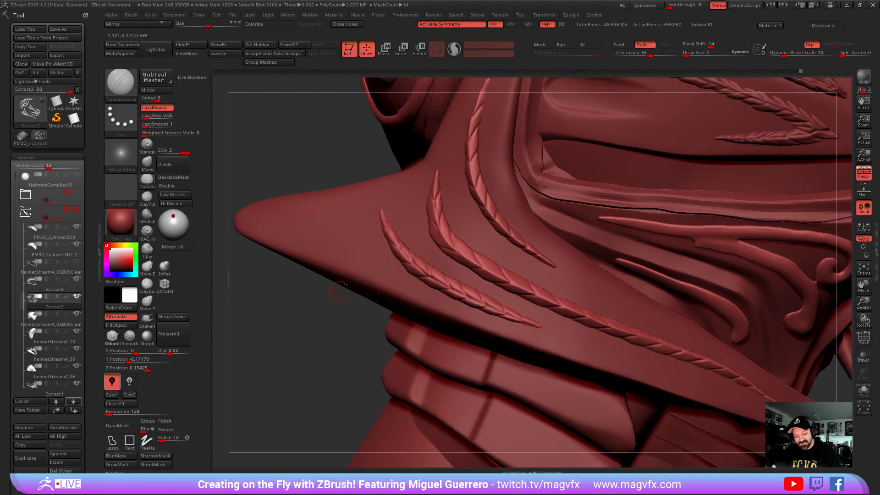
{"action": "mouse_move", "coordinate": [432, 192]}
{"action": "left_mouse_down"}
{"action": "mouse_move", "coordinate": [435, 228]}
{"action": "mouse_move", "coordinate": [478, 269]}
{"action": "mouse_move", "coordinate": [766, 393]}
{"action": "left_mouse_up"}
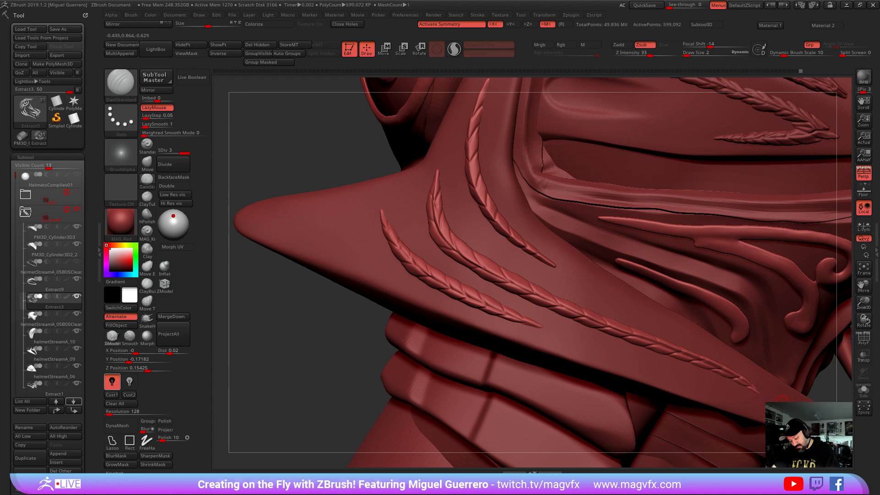
Cut a matching center groove along the uppermost braided strip with the DamStandard brush
{"action": "left_click_drag", "start_coordinate": [323, 326], "coordinate": [345, 335]}
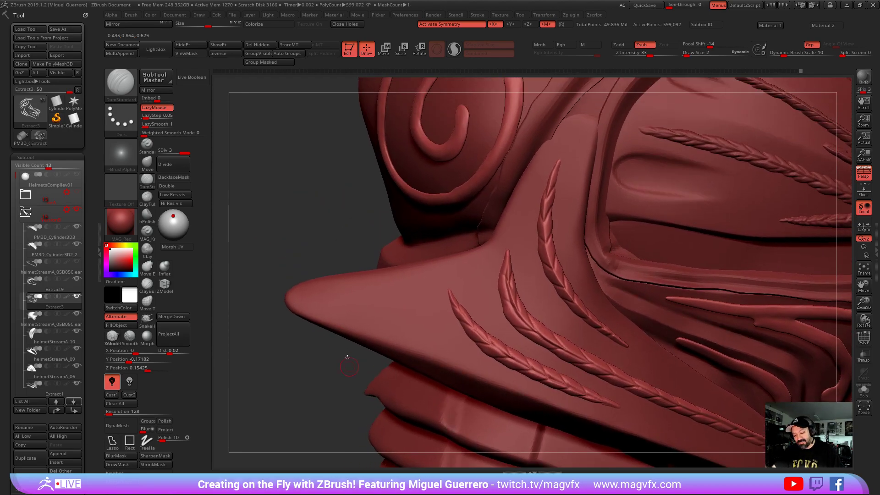
{"action": "left_click_drag", "start_coordinate": [297, 201], "coordinate": [291, 200]}
{"action": "mouse_move", "coordinate": [558, 161]}
{"action": "left_mouse_down"}
{"action": "mouse_move", "coordinate": [548, 251]}
{"action": "mouse_move", "coordinate": [579, 308]}
{"action": "mouse_move", "coordinate": [628, 346]}
{"action": "left_mouse_up"}
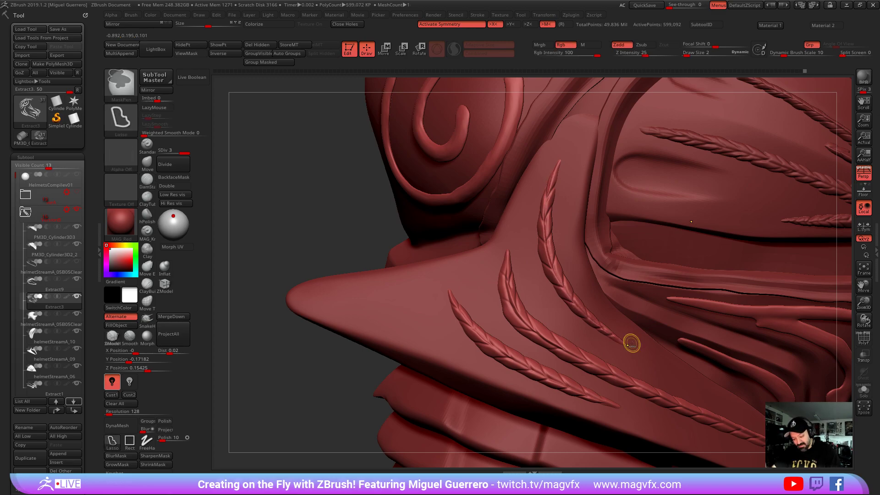
{"action": "key", "text": "f"}
{"action": "left_click_drag", "start_coordinate": [385, 244], "coordinate": [373, 317]}
{"action": "mouse_move", "coordinate": [374, 316]}
{"action": "right_mouse_down", "text": "ctrl"}
{"action": "mouse_move", "coordinate": [355, 330]}
{"action": "mouse_move", "coordinate": [239, 285]}
{"action": "right_mouse_up", "text": "ctrl"}
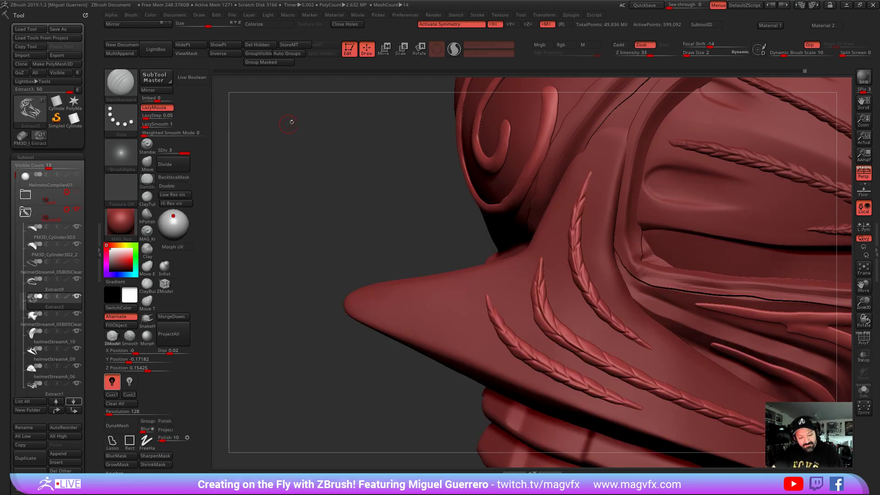
Carve further fine cuts along the middle braided collar strip with DamStandard at intensity 33 and draw size 2
{"action": "left_click_drag", "start_coordinate": [303, 151], "coordinate": [323, 164]}
{"action": "key", "text": "bracketleft"}
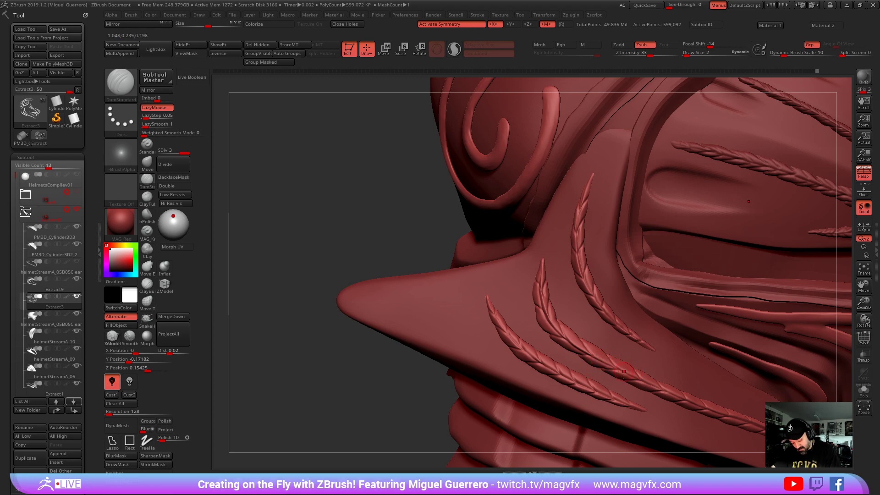
{"action": "right_click_drag", "start_coordinate": [679, 395], "coordinate": [564, 341], "text": "alt"}
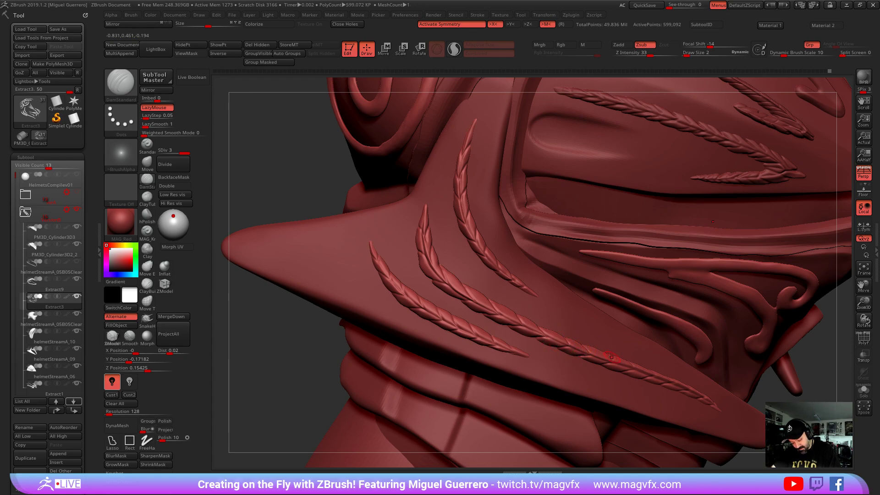
{"action": "right_click_drag", "start_coordinate": [301, 357], "coordinate": [415, 341]}
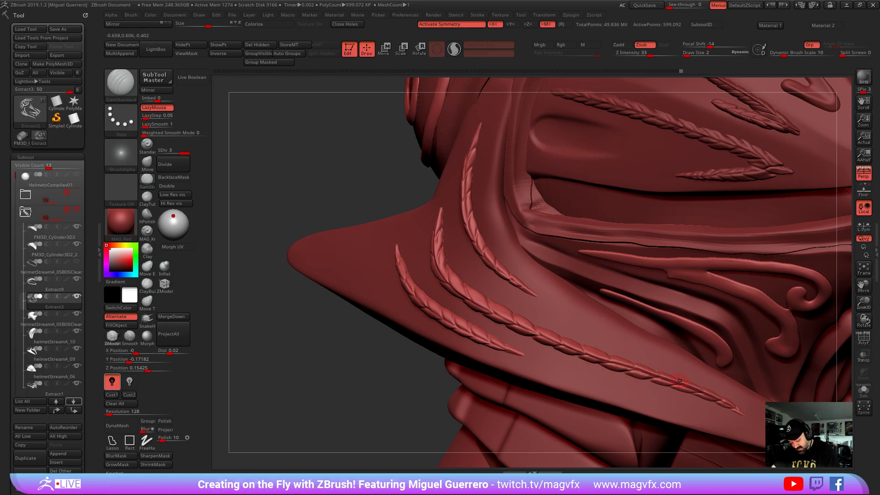
{"action": "right_click_drag", "start_coordinate": [689, 393], "coordinate": [702, 405]}
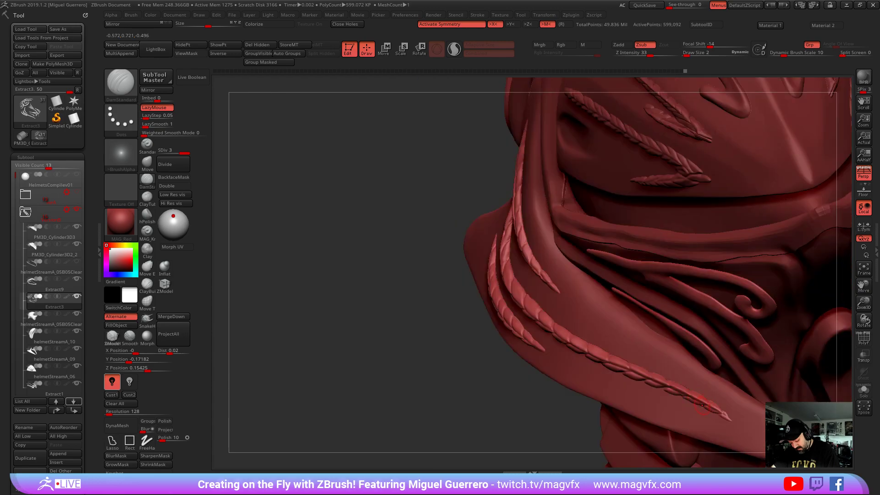
{"action": "right_click_drag", "start_coordinate": [506, 397], "coordinate": [702, 403]}
Refine the carved braid segments of the lowest and uppermost collar strips with the DamStandard brush
{"action": "right_click_drag", "start_coordinate": [407, 386], "coordinate": [474, 320]}
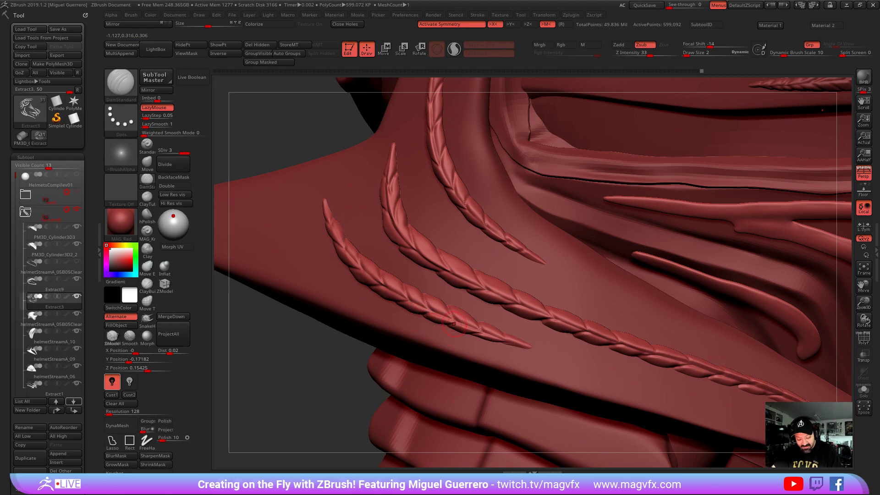
{"action": "right_click_drag", "start_coordinate": [396, 246], "coordinate": [573, 310]}
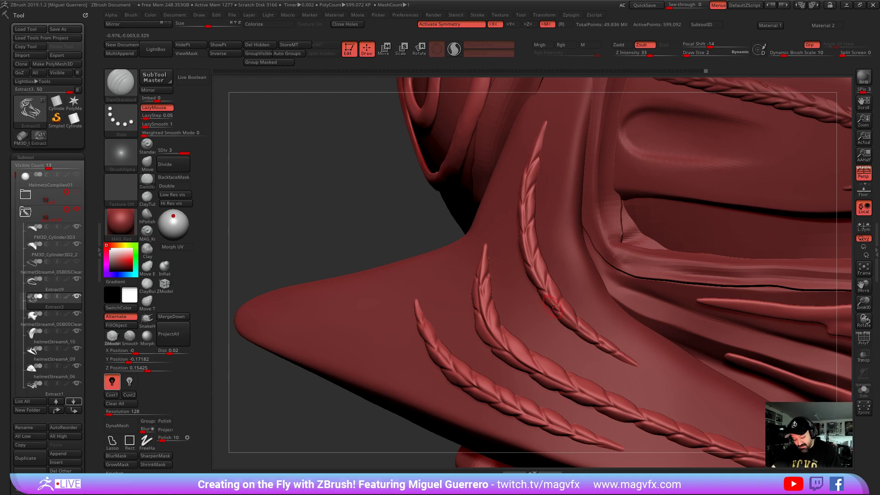
{"action": "right_click_drag", "start_coordinate": [591, 344], "coordinate": [590, 220]}
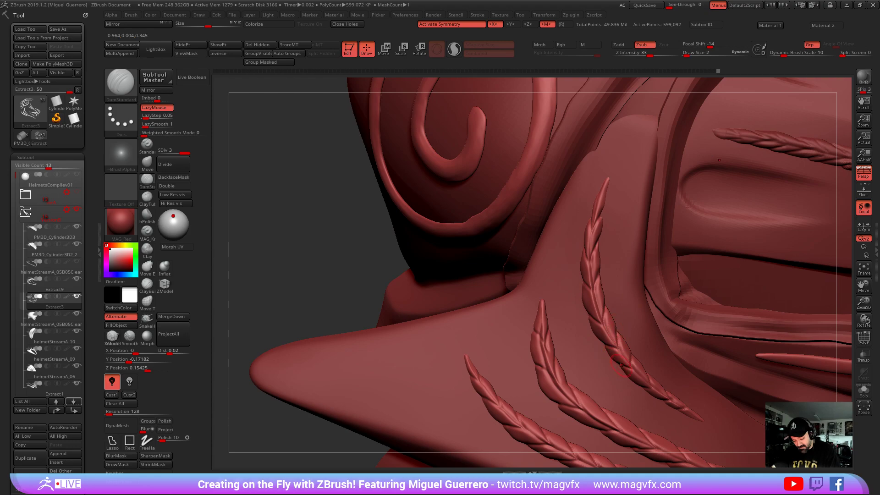
Select the body subtool and examine the whole helmet with its braided collar strips
{"action": "mouse_move", "coordinate": [563, 359]}
{"action": "left_mouse_down"}
{"action": "mouse_move", "coordinate": [465, 260]}
{"action": "mouse_move", "coordinate": [359, 276]}
{"action": "mouse_move", "coordinate": [391, 260]}
{"action": "mouse_move", "coordinate": [527, 435]}
{"action": "mouse_move", "coordinate": [377, 288]}
{"action": "mouse_move", "coordinate": [341, 330]}
{"action": "mouse_move", "coordinate": [357, 341]}
{"action": "mouse_move", "coordinate": [378, 332]}
{"action": "mouse_move", "coordinate": [389, 340]}
{"action": "mouse_move", "coordinate": [367, 341]}
{"action": "mouse_move", "coordinate": [372, 330]}
{"action": "left_mouse_up"}
{"action": "left_click", "coordinate": [527, 436], "text": "alt"}
{"action": "key", "text": "ctrl"}
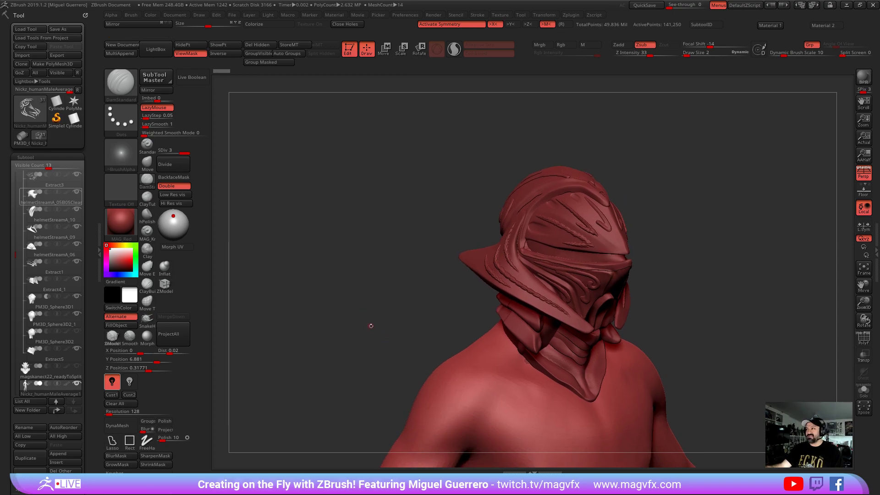
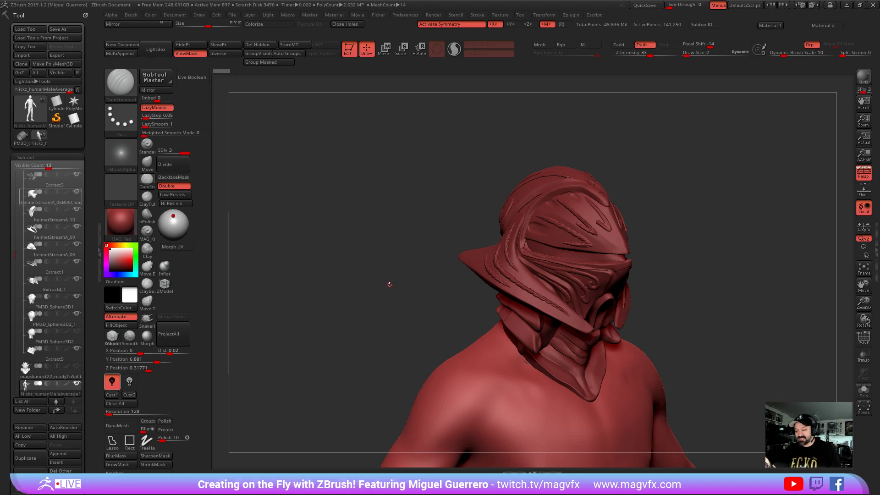
{"action": "left_click_drag", "start_coordinate": [377, 295], "coordinate": [379, 301], "text": "alt"}
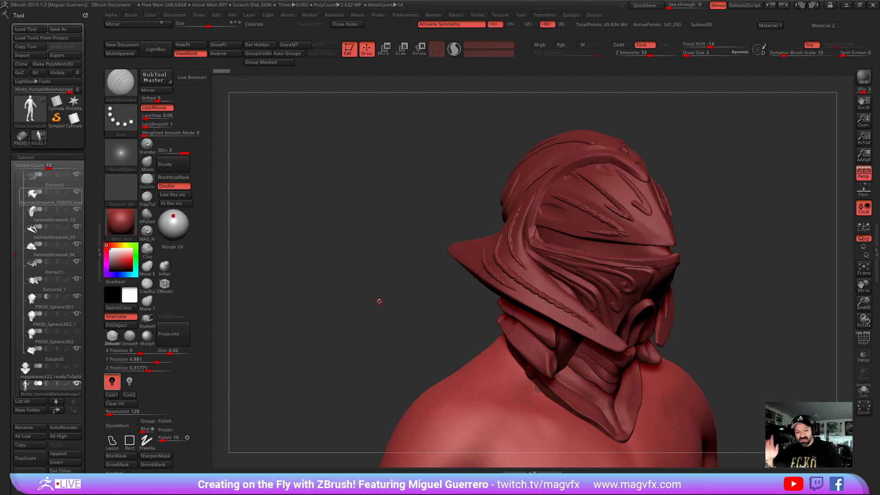
{"action": "left_click_drag", "start_coordinate": [365, 324], "coordinate": [388, 318]}
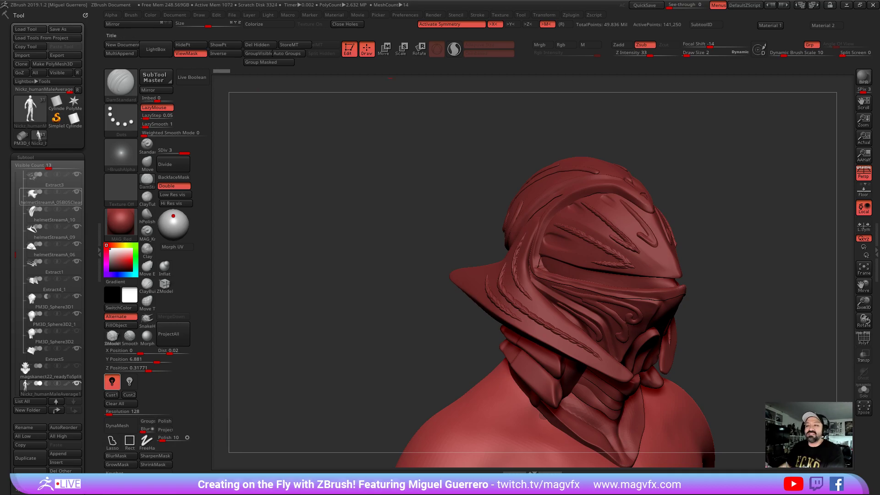
Switch to the web browser and review the ZBrush 2019 license options in the Pixologic store
{"action": "key", "text": "alt+Tab"}
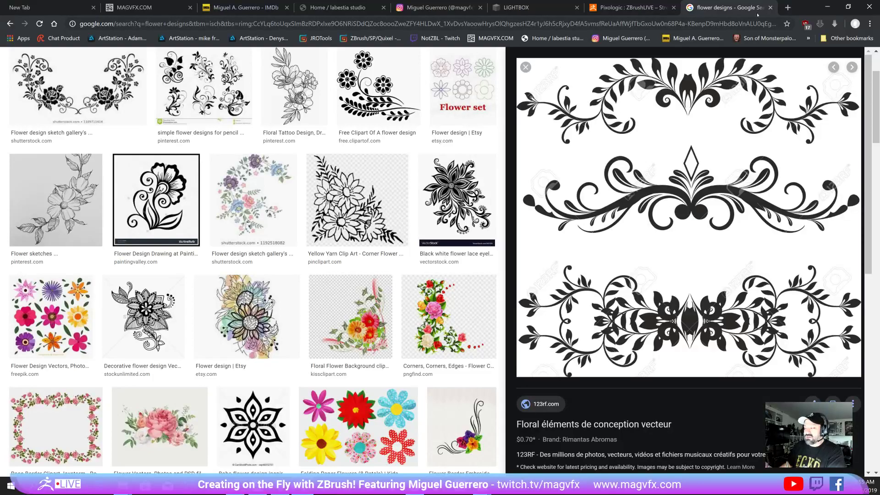
{"action": "left_click", "coordinate": [827, 7]}
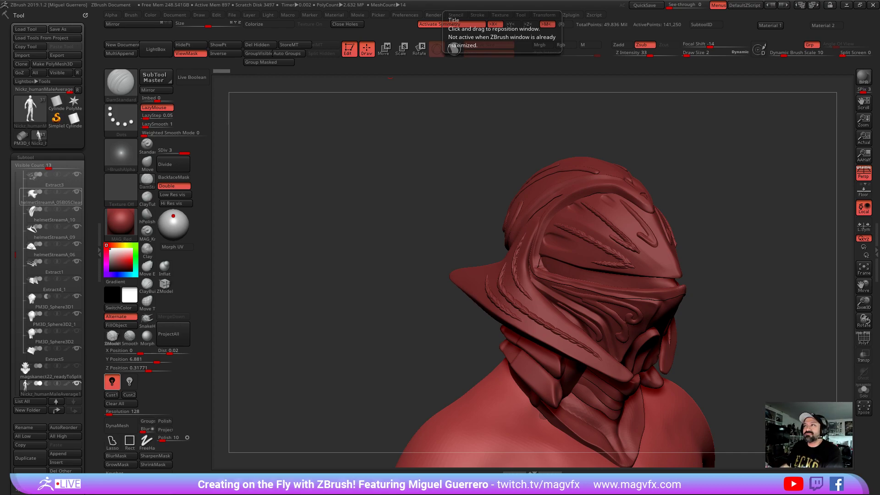
{"action": "left_click_drag", "start_coordinate": [673, 0], "coordinate": [647, 13]}
{"action": "left_click", "coordinate": [685, 13]}
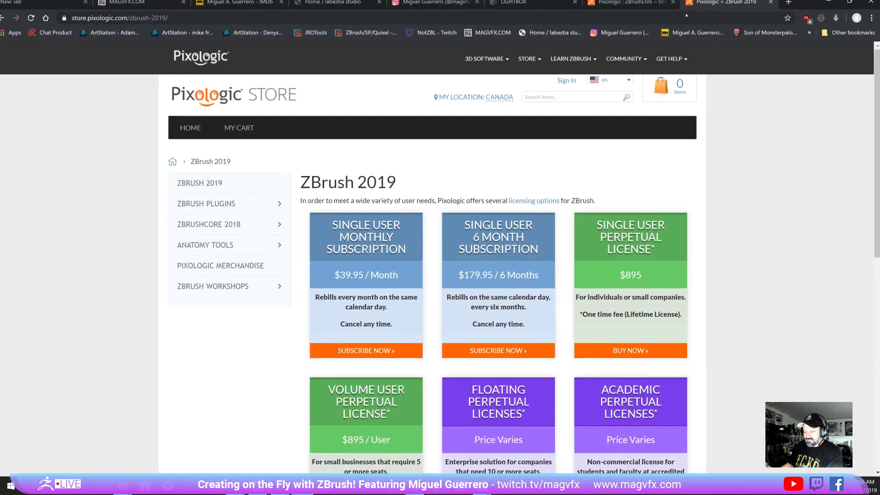
{"action": "scroll", "coordinate": [772, 272], "scroll_direction": "down", "scroll_amount": 2}
{"action": "scroll", "coordinate": [772, 272], "scroll_direction": "down", "scroll_amount": 1}
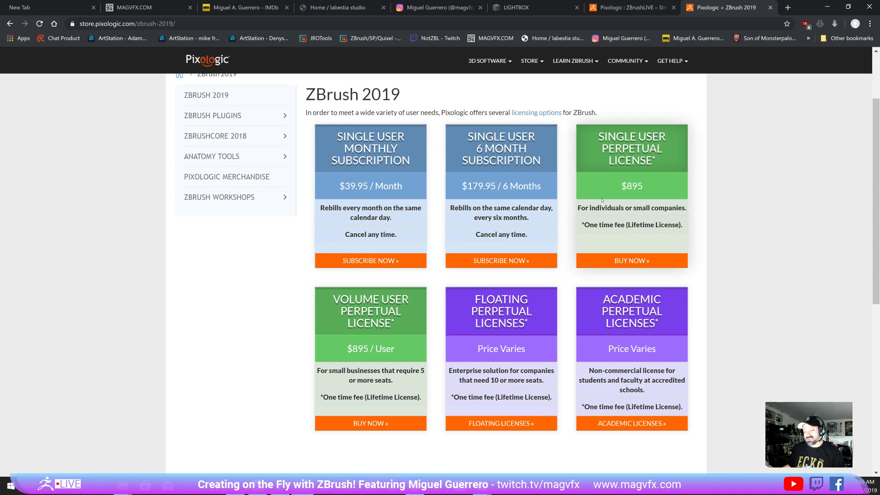
{"action": "scroll", "coordinate": [770, 179], "scroll_direction": "up", "scroll_amount": 1}
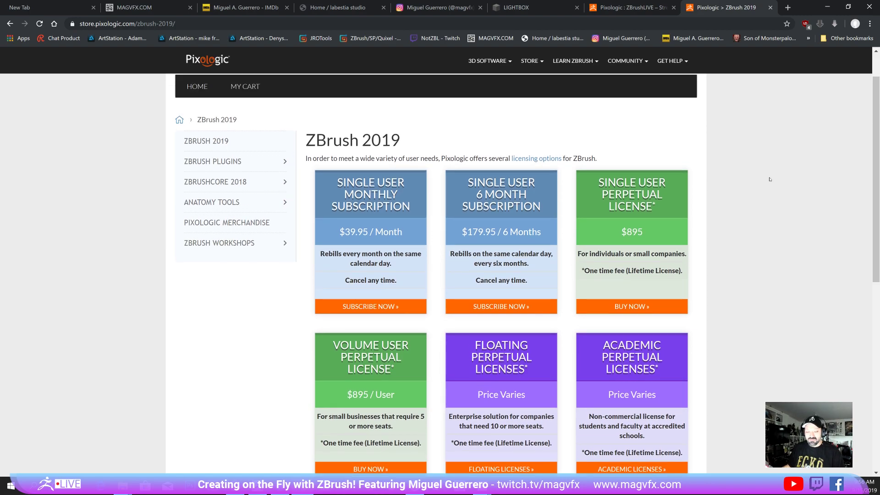
{"action": "scroll", "coordinate": [770, 179], "scroll_direction": "down", "scroll_amount": 1}
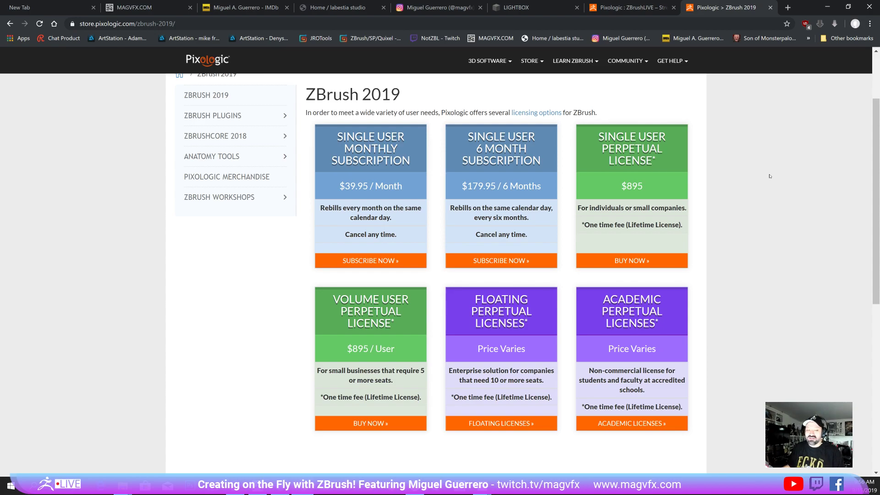
Open the ZBrushCore 2018 store page and read through its description and license types
{"action": "left_click", "coordinate": [215, 137]}
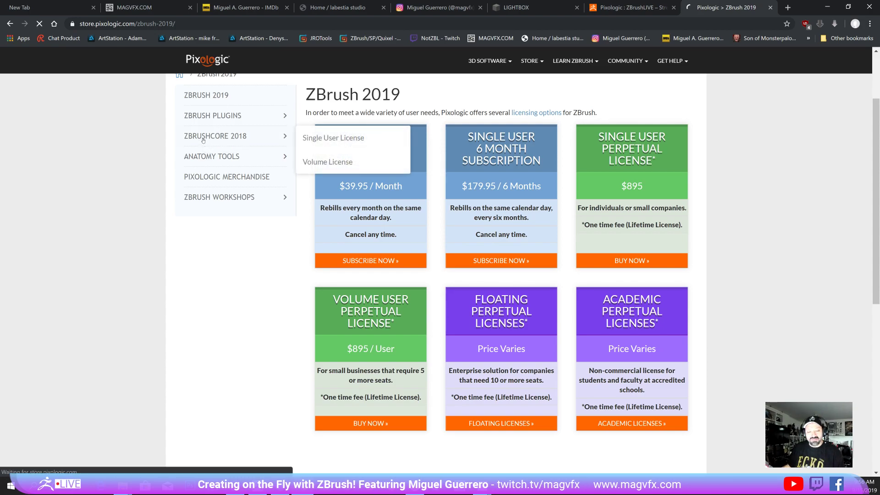
{"action": "scroll", "coordinate": [104, 144], "scroll_direction": "down", "scroll_amount": 7}
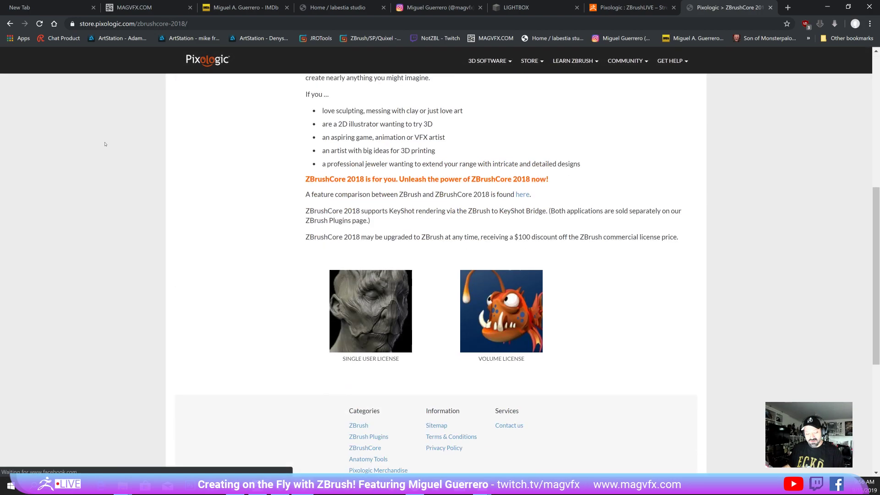
{"action": "scroll", "coordinate": [105, 144], "scroll_direction": "up", "scroll_amount": 7}
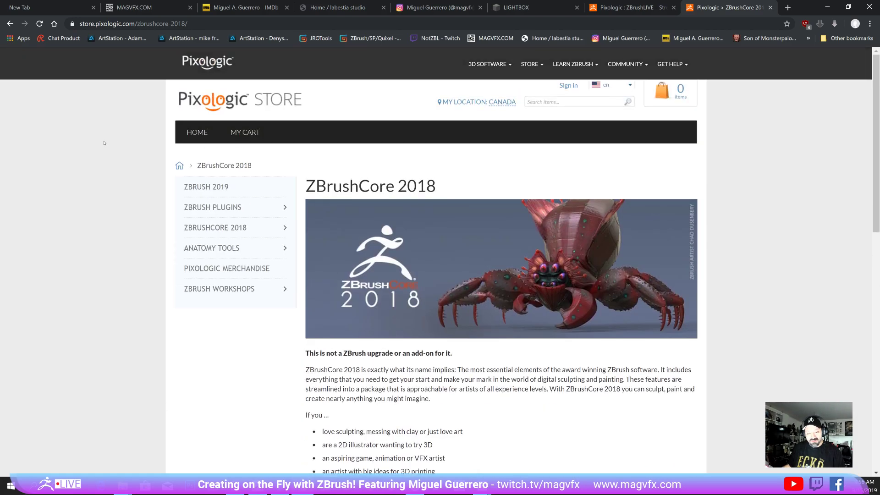
Return to the ZBrush 2019 license page to recheck its options, and switch back to ZBrush
{"action": "left_click", "coordinate": [225, 190]}
{"action": "scroll", "coordinate": [84, 190], "scroll_direction": "down", "scroll_amount": 1}
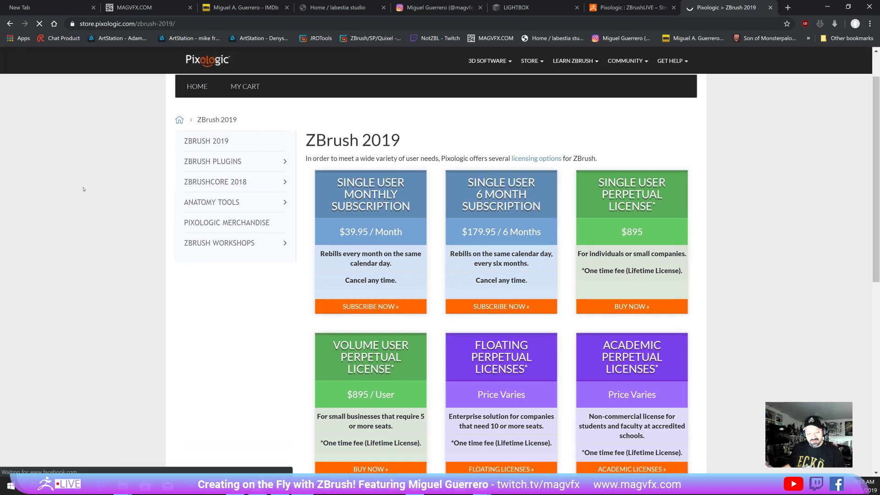
{"action": "scroll", "coordinate": [83, 189], "scroll_direction": "down", "scroll_amount": 1}
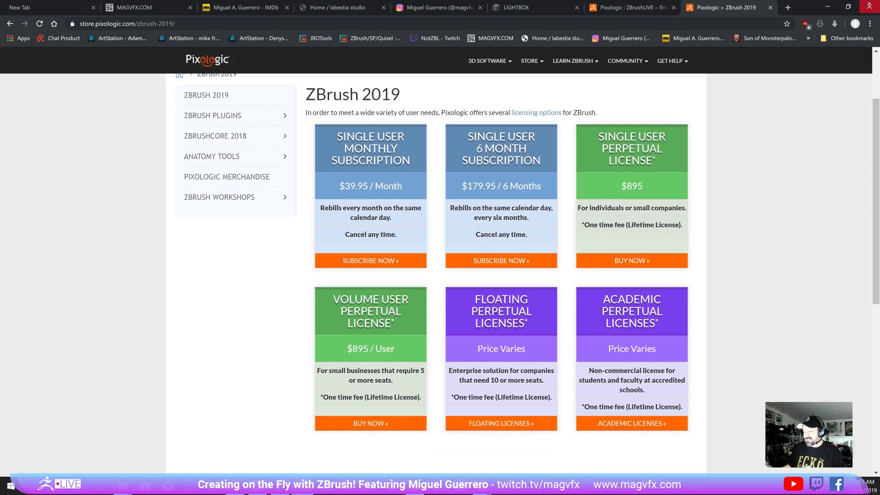
{"action": "left_click", "coordinate": [828, 8]}
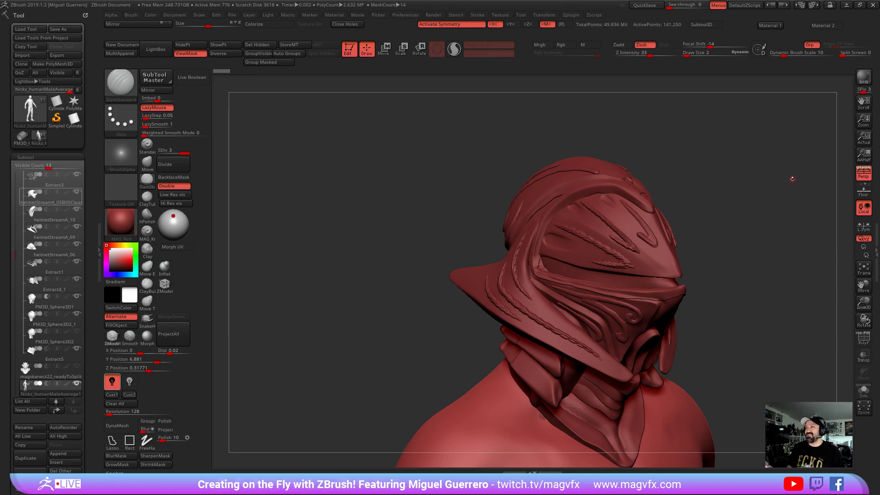
Examine the helmet on the full body, temporarily showing the horned bust subtool beside it for comparison
{"action": "left_click_drag", "start_coordinate": [333, 196], "coordinate": [379, 303], "text": "alt"}
{"action": "mouse_move", "coordinate": [379, 303]}
{"action": "right_mouse_down", "text": "alt"}
{"action": "mouse_move", "coordinate": [390, 225]}
{"action": "mouse_move", "coordinate": [414, 271]}
{"action": "mouse_move", "coordinate": [350, 244]}
{"action": "right_mouse_up", "text": "alt"}
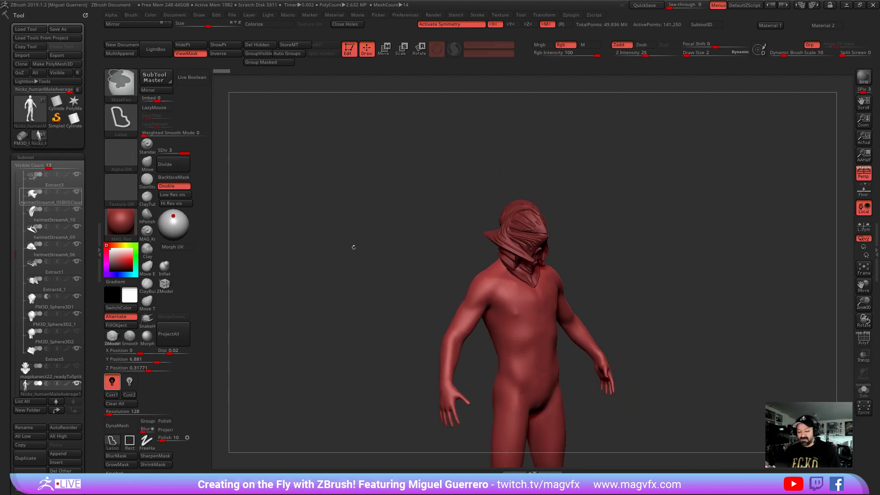
{"action": "mouse_move", "coordinate": [365, 281]}
{"action": "right_mouse_down", "text": "ctrl"}
{"action": "mouse_move", "coordinate": [403, 275]}
{"action": "mouse_move", "coordinate": [455, 294]}
{"action": "right_mouse_up", "text": "ctrl"}
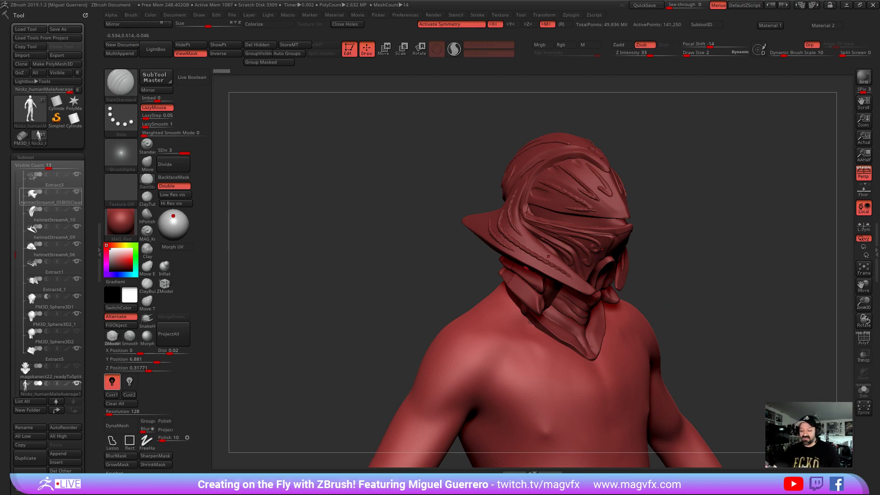
{"action": "right_click_drag", "start_coordinate": [366, 277], "coordinate": [354, 279]}
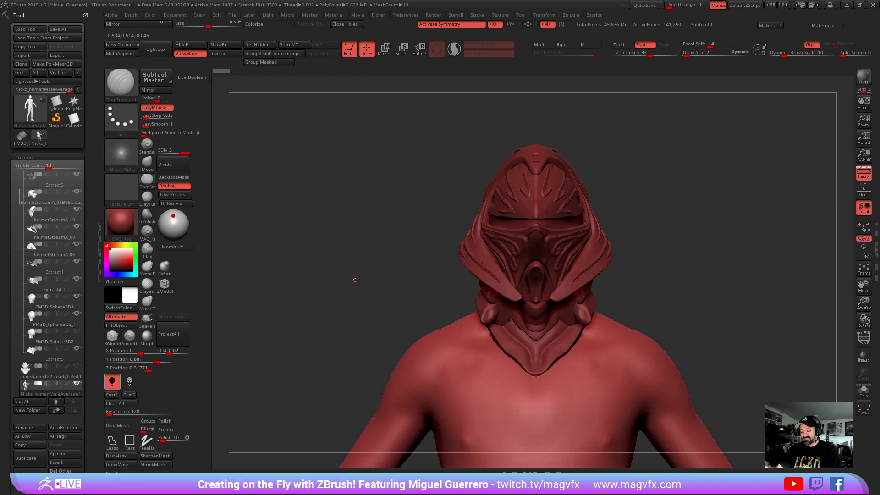
{"action": "left_click_drag", "start_coordinate": [15, 255], "coordinate": [16, 298]}
{"action": "left_click", "coordinate": [76, 296]}
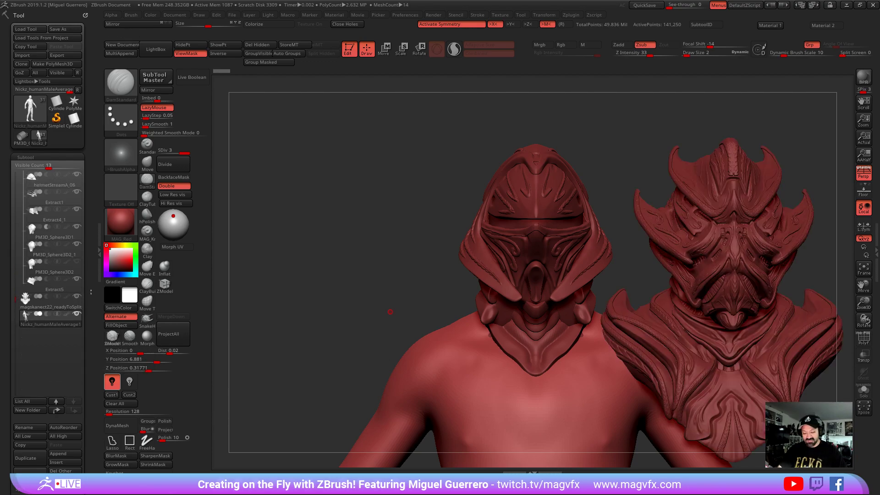
{"action": "left_click_drag", "start_coordinate": [377, 281], "coordinate": [317, 274], "text": "alt"}
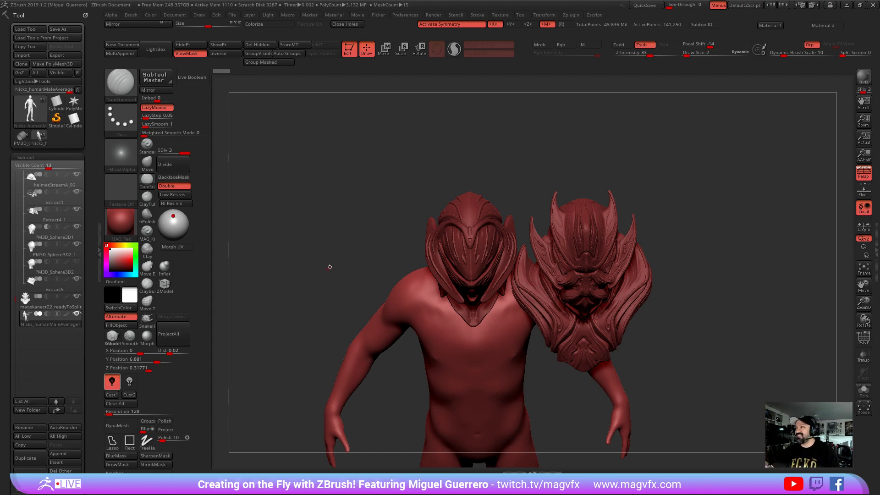
{"action": "left_click_drag", "start_coordinate": [328, 267], "coordinate": [370, 251], "text": "alt"}
{"action": "left_click_drag", "start_coordinate": [336, 291], "coordinate": [359, 259]}
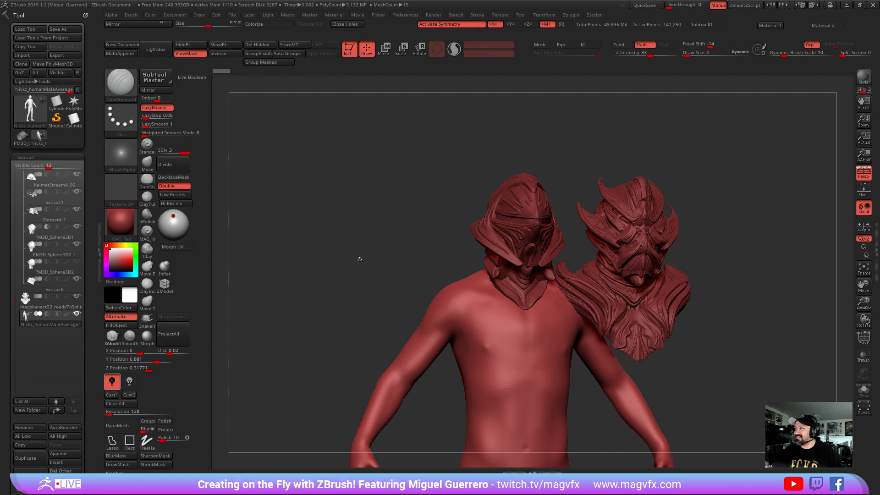
{"action": "left_click_drag", "start_coordinate": [343, 272], "coordinate": [367, 300]}
{"action": "left_click_drag", "start_coordinate": [380, 224], "coordinate": [353, 249]}
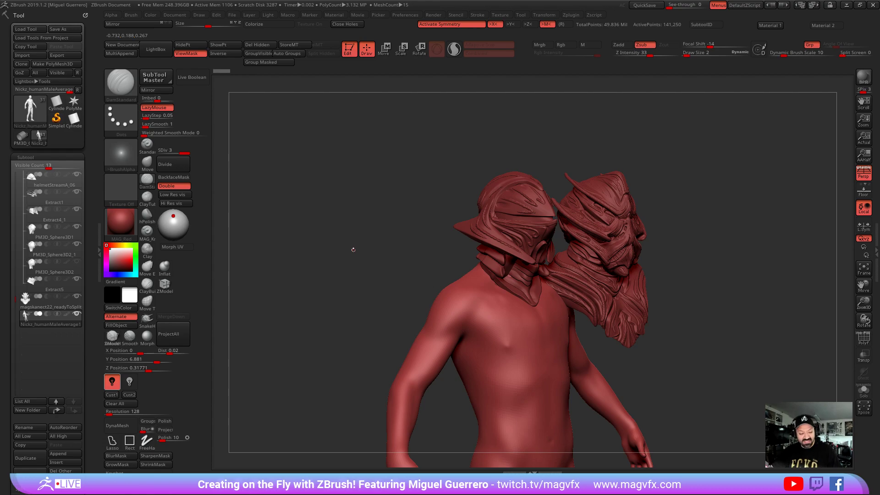
{"action": "left_click", "coordinate": [76, 296]}
Make the Extract1 subtool with the visor's braided strips active
{"action": "mouse_move", "coordinate": [343, 284]}
{"action": "left_mouse_down"}
{"action": "mouse_move", "coordinate": [373, 266]}
{"action": "mouse_move", "coordinate": [392, 273]}
{"action": "mouse_move", "coordinate": [356, 299]}
{"action": "mouse_move", "coordinate": [365, 283]}
{"action": "mouse_move", "coordinate": [372, 314]}
{"action": "mouse_move", "coordinate": [361, 312]}
{"action": "mouse_move", "coordinate": [380, 298]}
{"action": "left_mouse_up"}
{"action": "key", "text": "ctrl"}
{"action": "left_click", "coordinate": [426, 275], "text": "alt"}
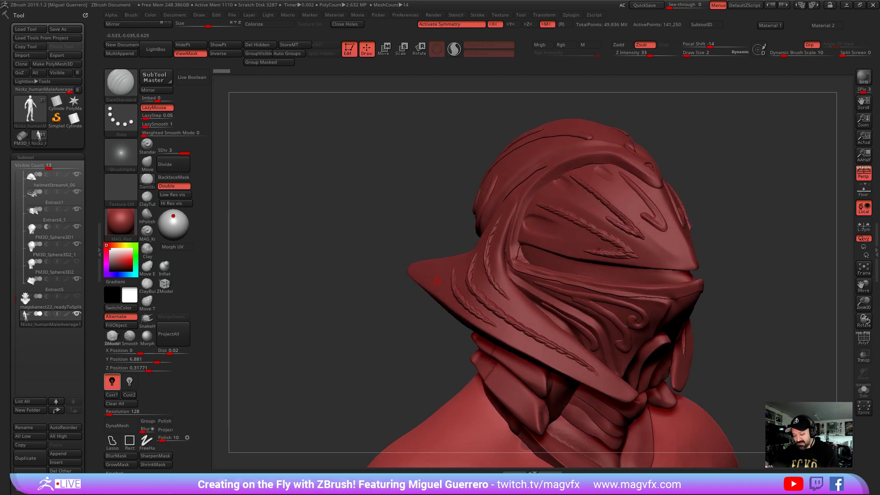
{"action": "mouse_move", "coordinate": [403, 206]}
{"action": "left_mouse_down"}
{"action": "mouse_move", "coordinate": [418, 194]}
{"action": "mouse_move", "coordinate": [388, 247]}
{"action": "mouse_move", "coordinate": [304, 232]}
{"action": "left_mouse_up"}
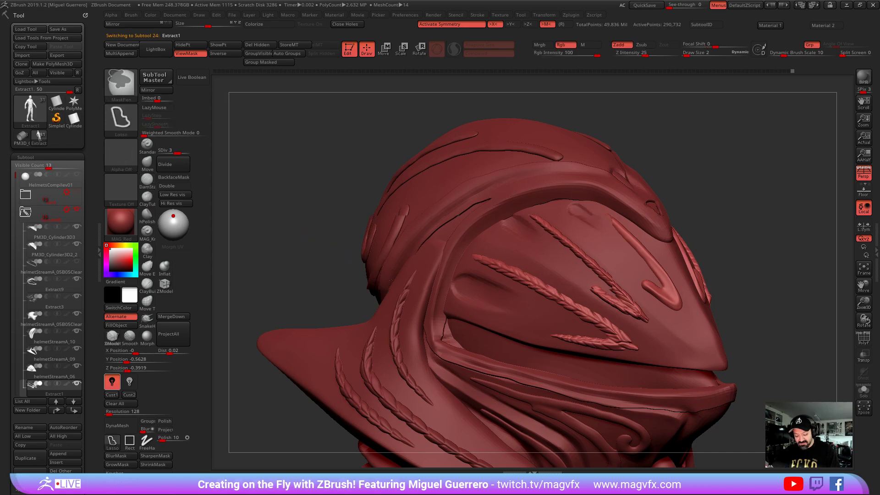
{"action": "left_click_drag", "start_coordinate": [373, 269], "coordinate": [450, 290], "text": "alt"}
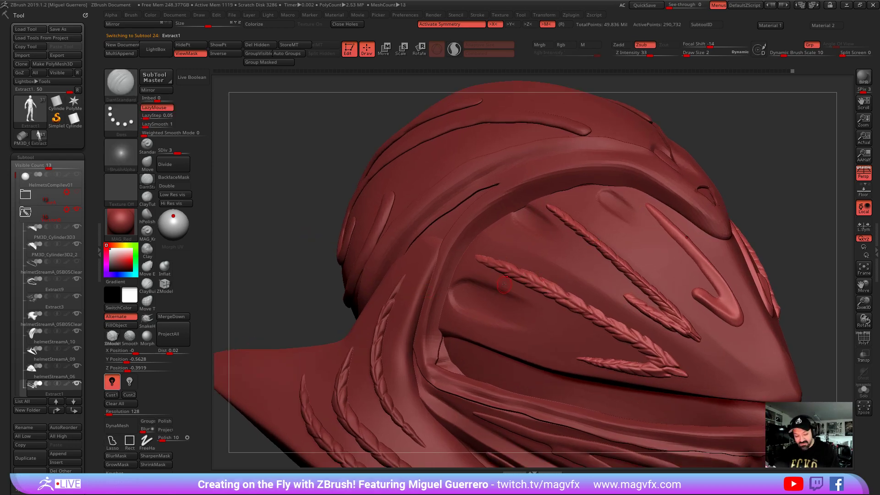
Try to build up the lower long visor braid with the Clay brush, then undo the strokes
{"action": "left_click", "coordinate": [146, 250]}
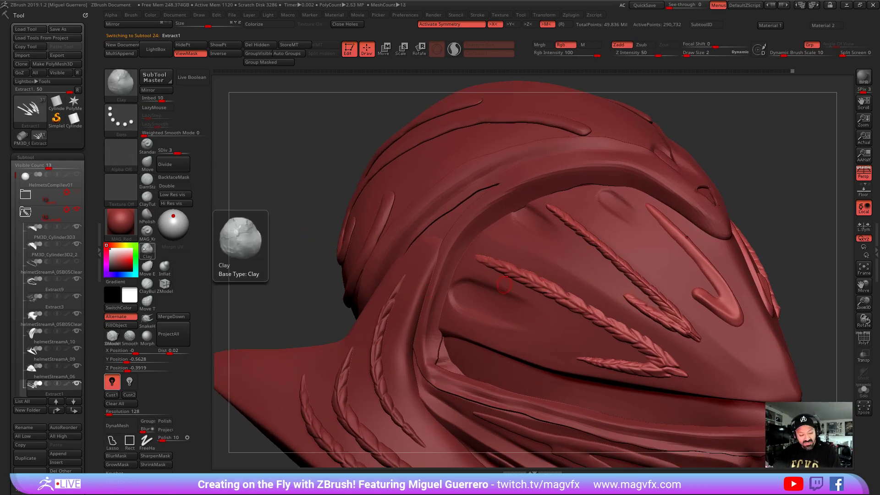
{"action": "key", "text": "["}
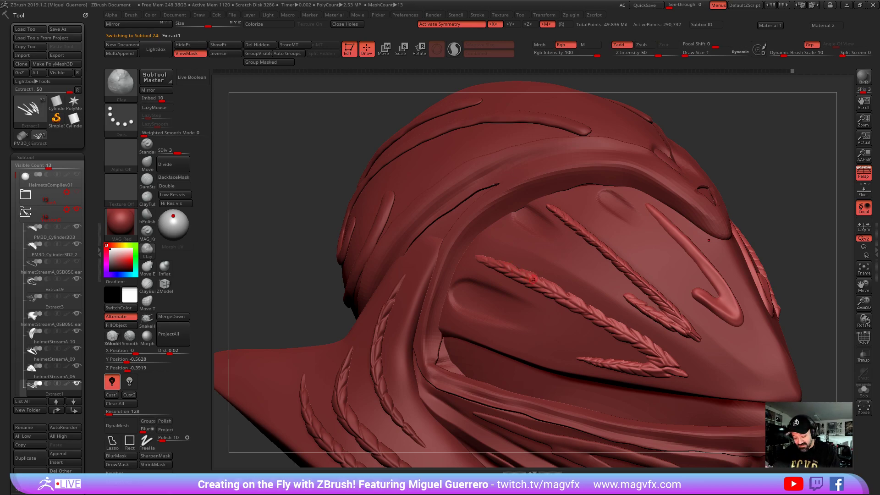
{"action": "key", "text": "]"}
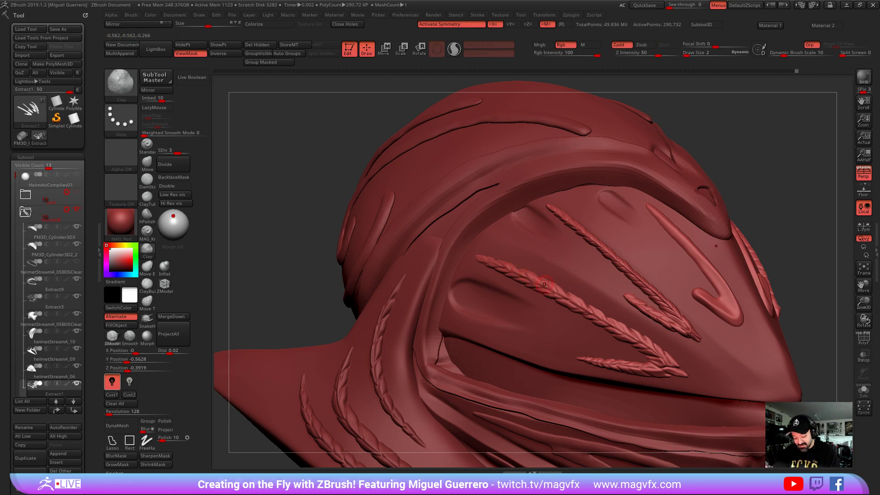
{"action": "right_click_drag", "start_coordinate": [547, 285], "coordinate": [505, 277]}
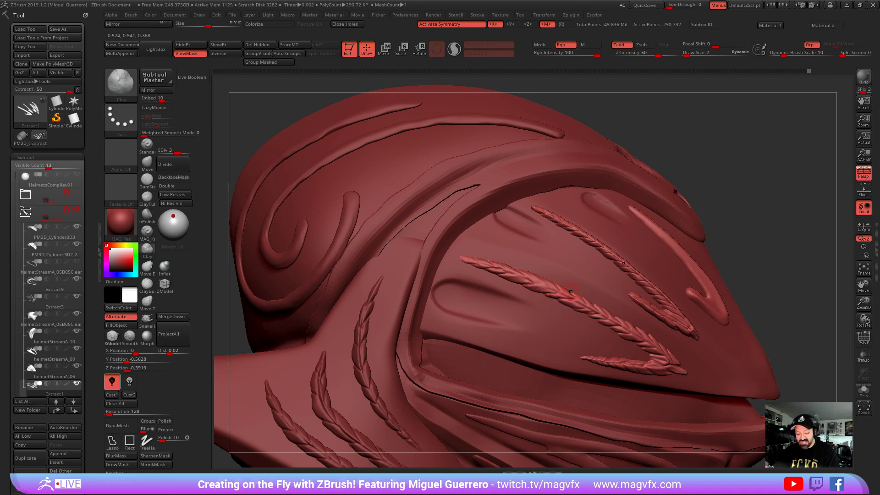
{"action": "key", "text": "ctrl"}
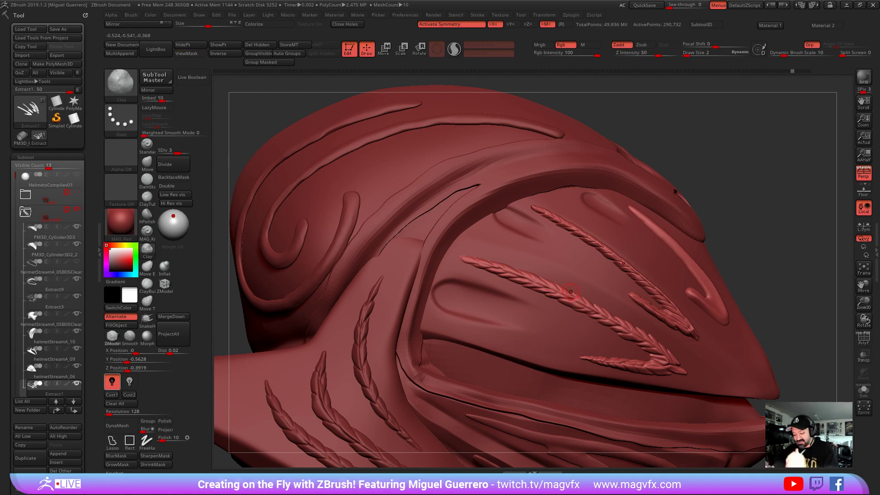
Raise a ridge along the smooth hooked visor strip using the DamStandard brush in Zadd mode at draw size 3
{"action": "left_click_drag", "start_coordinate": [779, 261], "coordinate": [724, 275]}
{"action": "mouse_move", "coordinate": [302, 257]}
{"action": "left_mouse_down", "text": "alt"}
{"action": "mouse_move", "coordinate": [289, 245]}
{"action": "mouse_move", "coordinate": [283, 214]}
{"action": "left_mouse_up", "text": "alt"}
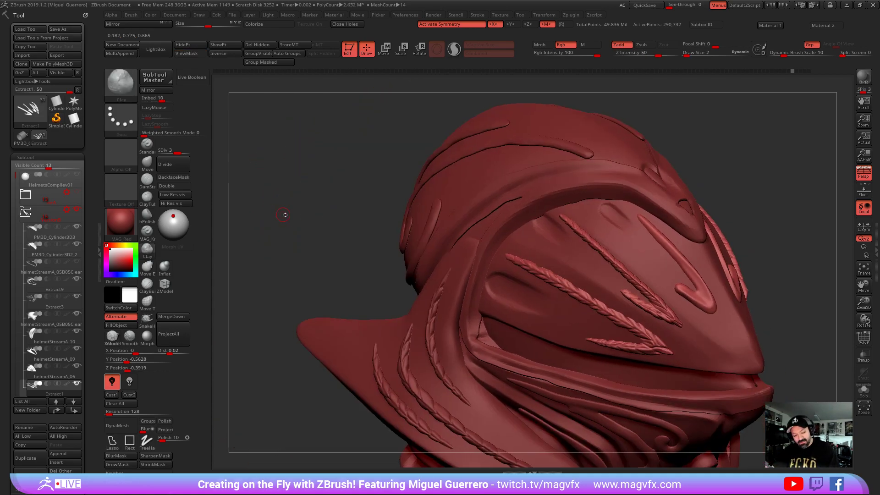
{"action": "mouse_move", "coordinate": [388, 217]}
{"action": "right_mouse_down", "text": "alt"}
{"action": "mouse_move", "coordinate": [354, 206]}
{"action": "mouse_move", "coordinate": [334, 231]}
{"action": "mouse_move", "coordinate": [362, 219]}
{"action": "right_mouse_up", "text": "alt"}
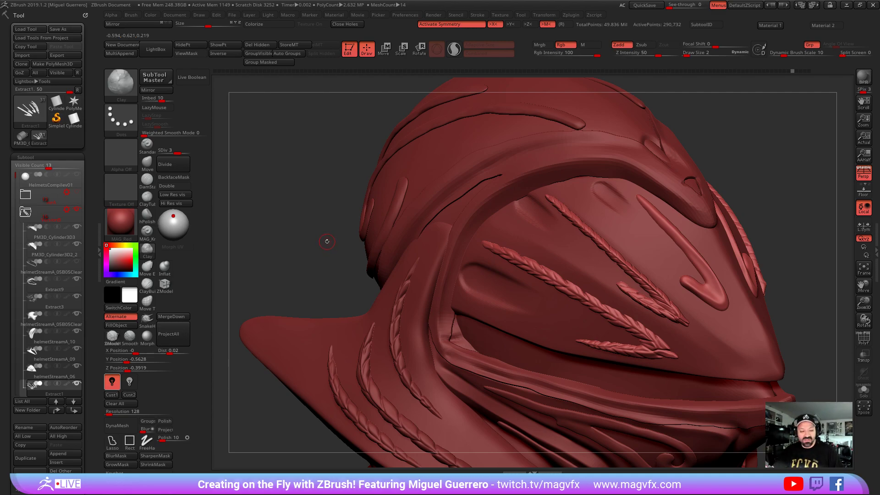
{"action": "left_click", "coordinate": [146, 179]}
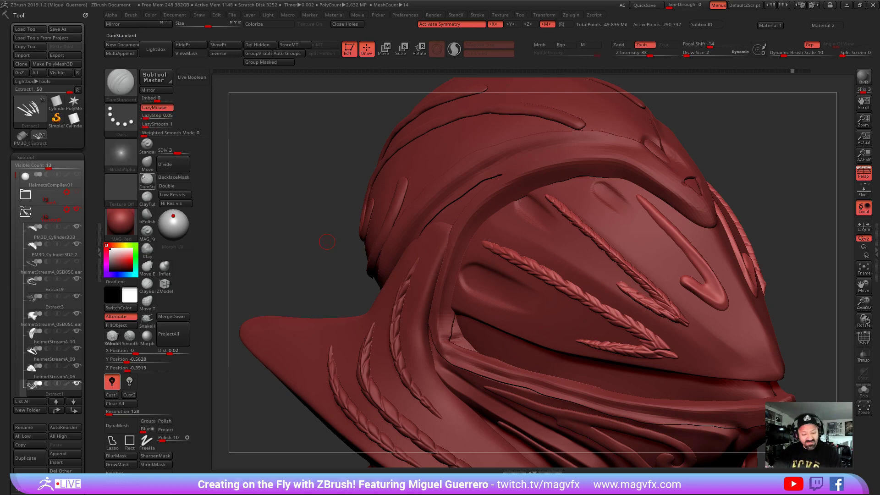
{"action": "left_click_drag", "start_coordinate": [350, 201], "coordinate": [301, 227]}
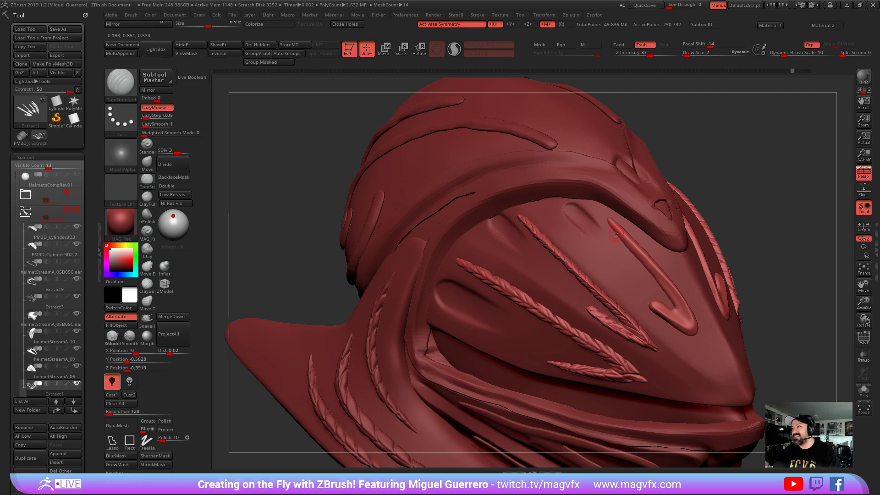
{"action": "key", "text": "]"}
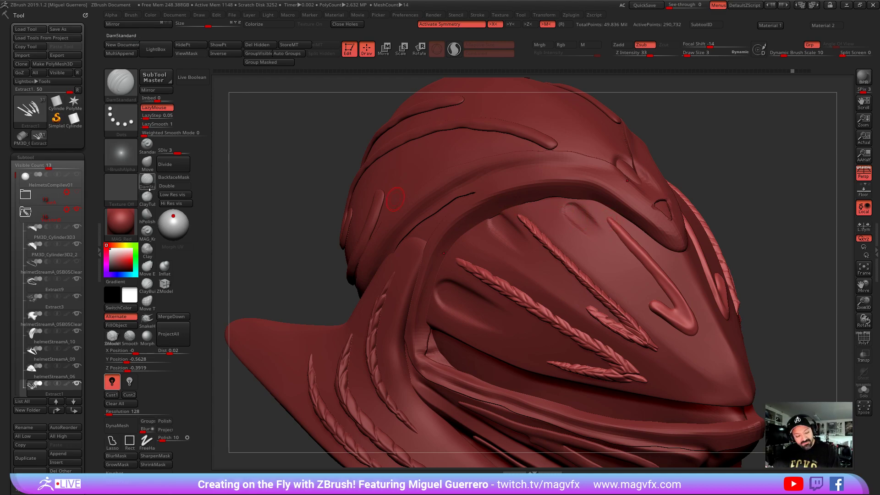
{"action": "left_click", "coordinate": [622, 45]}
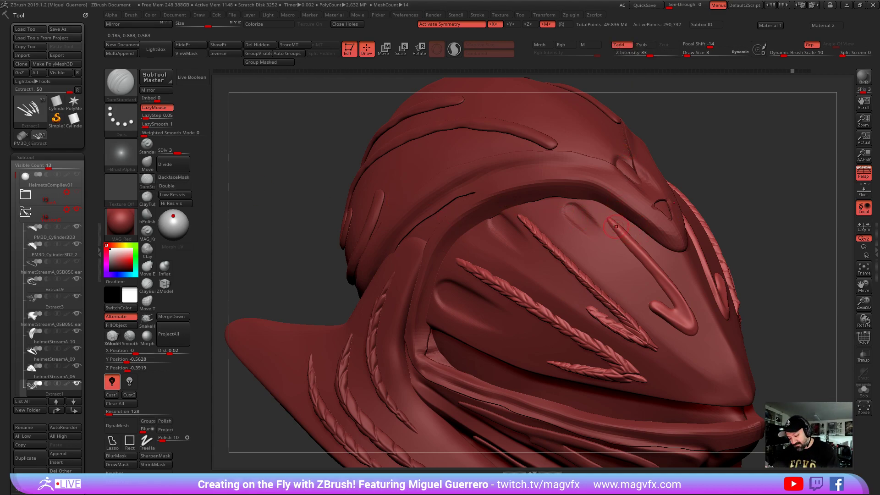
{"action": "mouse_move", "coordinate": [621, 232]}
{"action": "left_mouse_down"}
{"action": "mouse_move", "coordinate": [690, 316]}
{"action": "mouse_move", "coordinate": [660, 307]}
{"action": "left_mouse_up"}
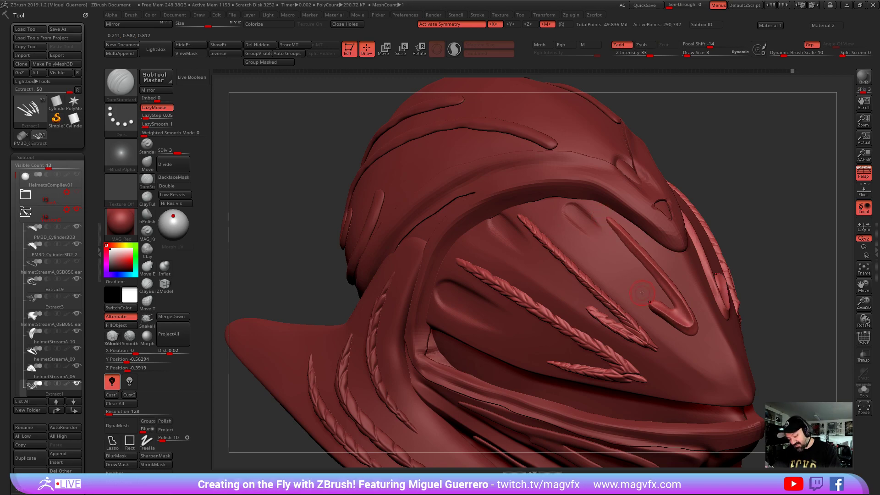
Set DamStandard to Zsub and carve along the edges of the hooked visor strip to sharpen its shape
{"action": "mouse_move", "coordinate": [767, 262]}
{"action": "left_mouse_down"}
{"action": "mouse_move", "coordinate": [747, 270]}
{"action": "mouse_move", "coordinate": [458, 229]}
{"action": "mouse_move", "coordinate": [341, 202]}
{"action": "left_mouse_up"}
{"action": "left_click", "coordinate": [641, 44]}
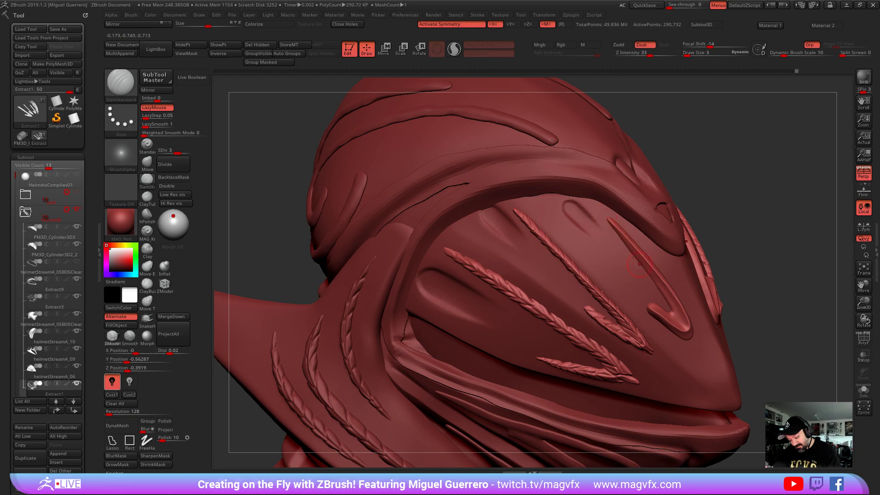
{"action": "mouse_move", "coordinate": [651, 243]}
{"action": "right_mouse_down"}
{"action": "mouse_move", "coordinate": [630, 235]}
{"action": "mouse_move", "coordinate": [610, 206]}
{"action": "right_mouse_up"}
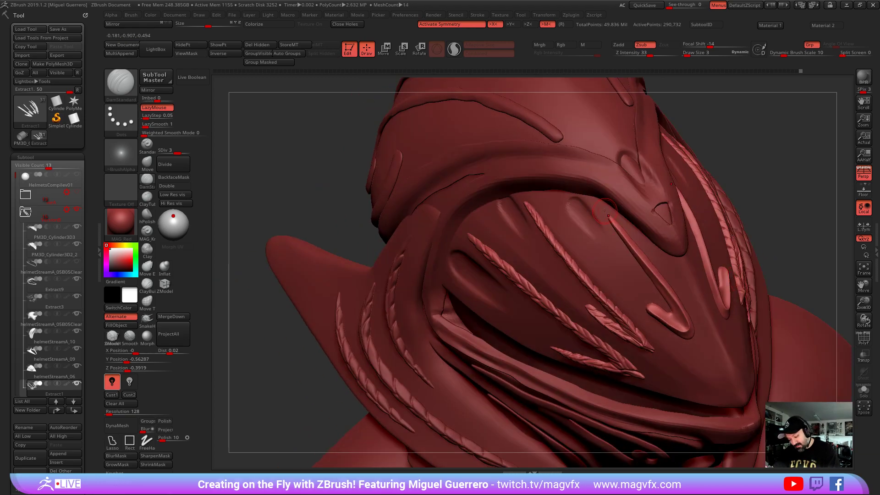
{"action": "right_click_drag", "start_coordinate": [661, 260], "coordinate": [640, 298]}
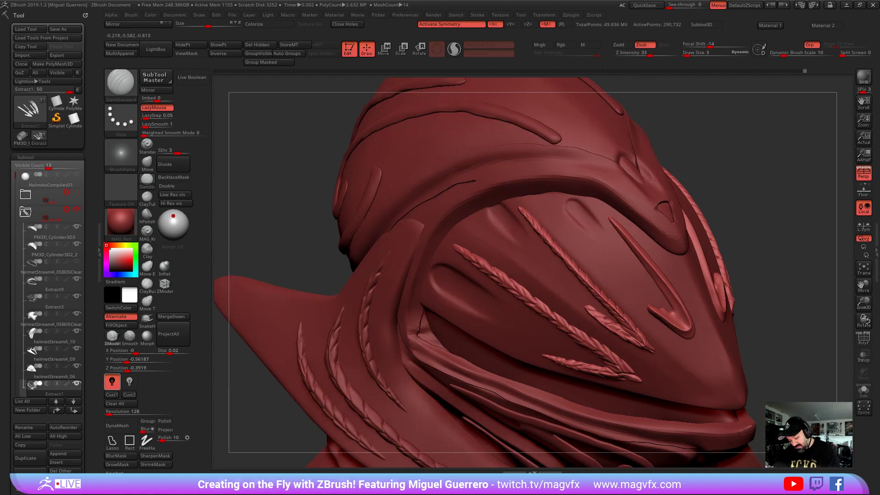
{"action": "right_click_drag", "start_coordinate": [670, 305], "coordinate": [636, 302]}
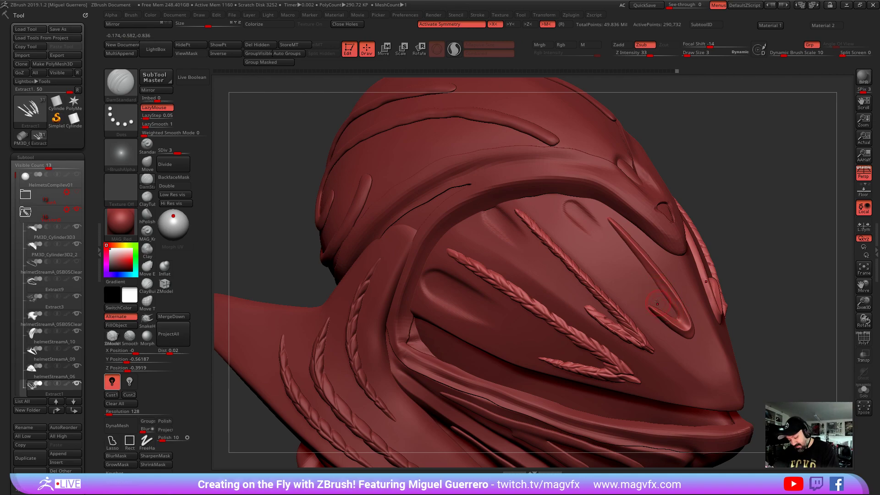
{"action": "left_click_drag", "start_coordinate": [664, 279], "coordinate": [685, 336]}
Cut diagonal braid grooves along the hooked visor strip and around its bend with the MAG_Knife brush at Z intensity 25
{"action": "left_click_drag", "start_coordinate": [774, 283], "coordinate": [762, 302], "text": "alt"}
{"action": "mouse_move", "coordinate": [762, 303]}
{"action": "right_mouse_down", "text": "ctrl"}
{"action": "mouse_move", "coordinate": [727, 296]}
{"action": "mouse_move", "coordinate": [760, 296]}
{"action": "mouse_move", "coordinate": [749, 295]}
{"action": "mouse_move", "coordinate": [756, 305]}
{"action": "right_mouse_up", "text": "ctrl"}
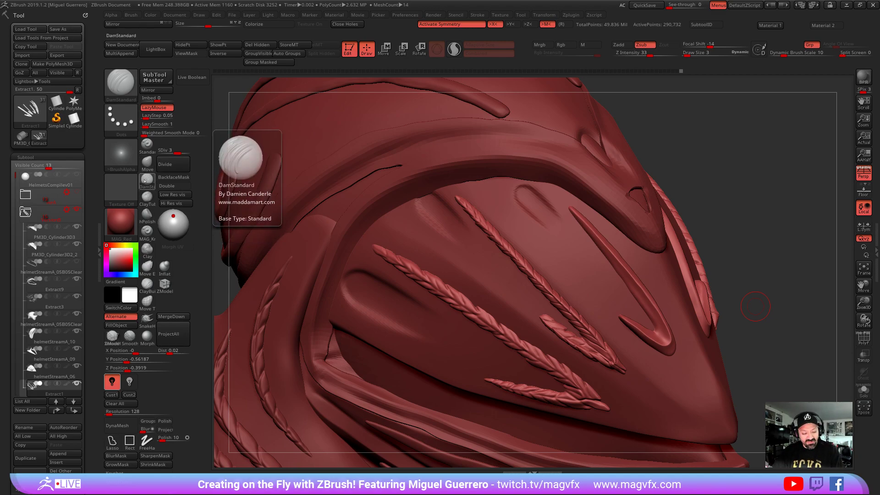
{"action": "key", "text": "b"}
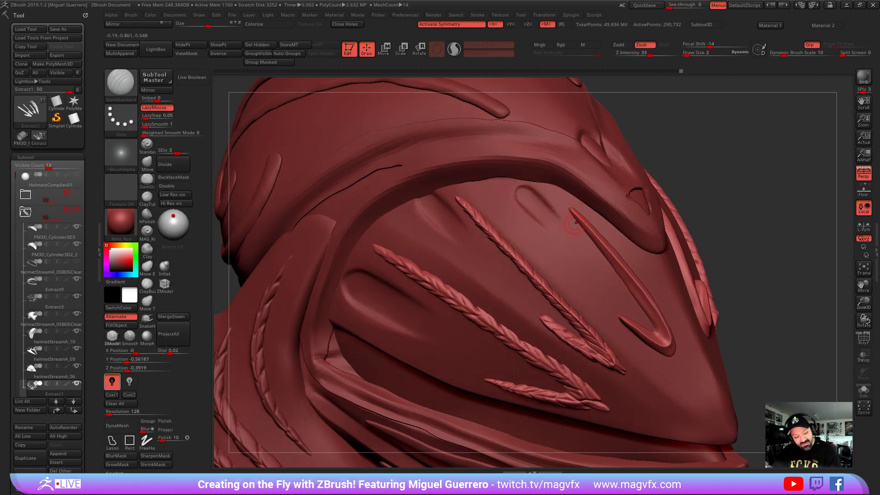
{"action": "left_click", "coordinate": [147, 230]}
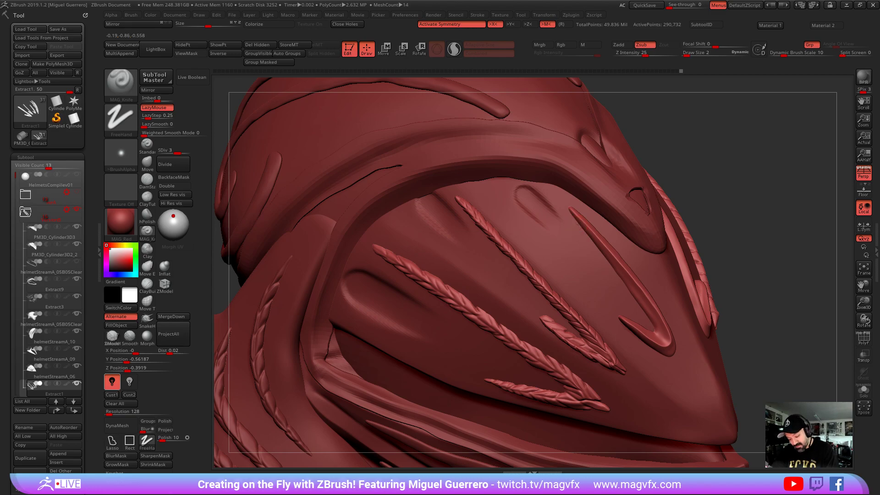
{"action": "left_click_drag", "start_coordinate": [578, 225], "coordinate": [585, 215]}
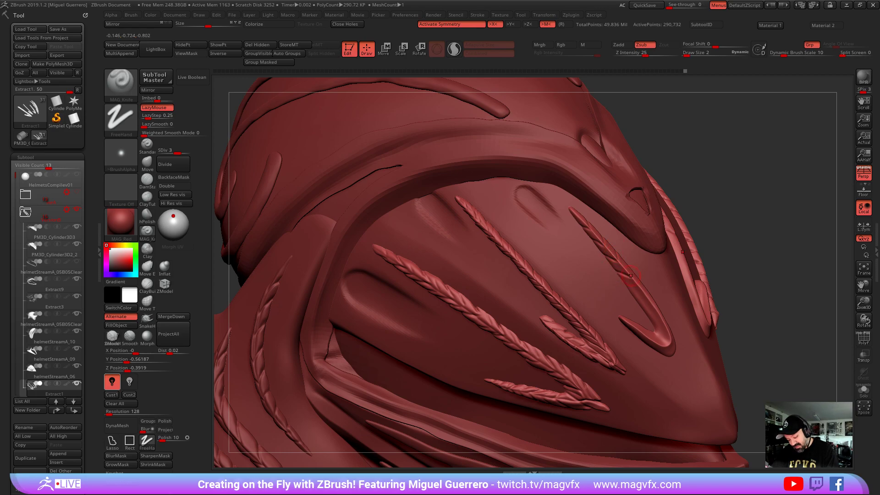
{"action": "right_click_drag", "start_coordinate": [679, 251], "coordinate": [689, 262]}
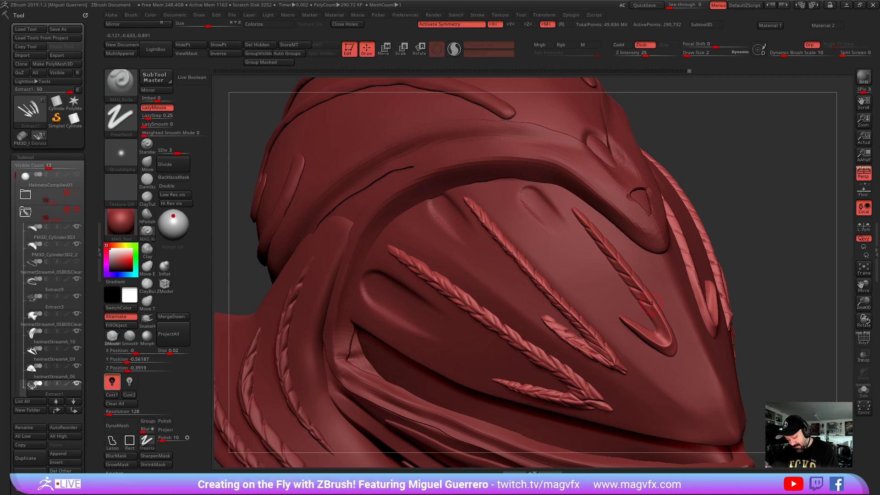
{"action": "right_click_drag", "start_coordinate": [774, 360], "coordinate": [749, 361]}
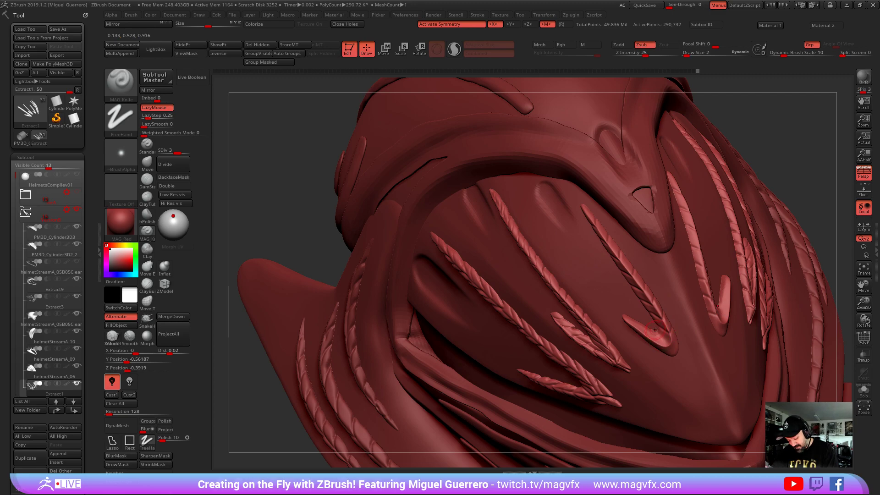
{"action": "right_click_drag", "start_coordinate": [701, 310], "coordinate": [631, 326]}
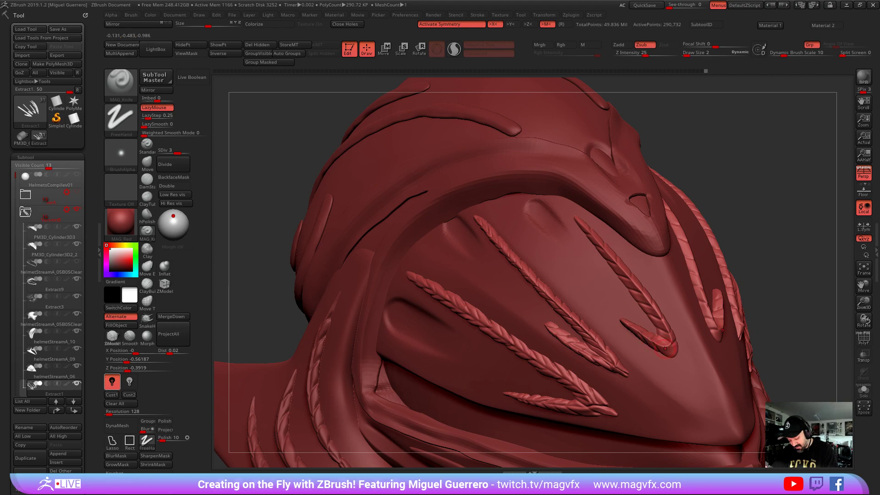
Reshape the outline of the hooked visor braid with the Move brush at draw size 1, nudging its segments into an uneven edge
{"action": "left_click_drag", "start_coordinate": [790, 327], "coordinate": [801, 330]}
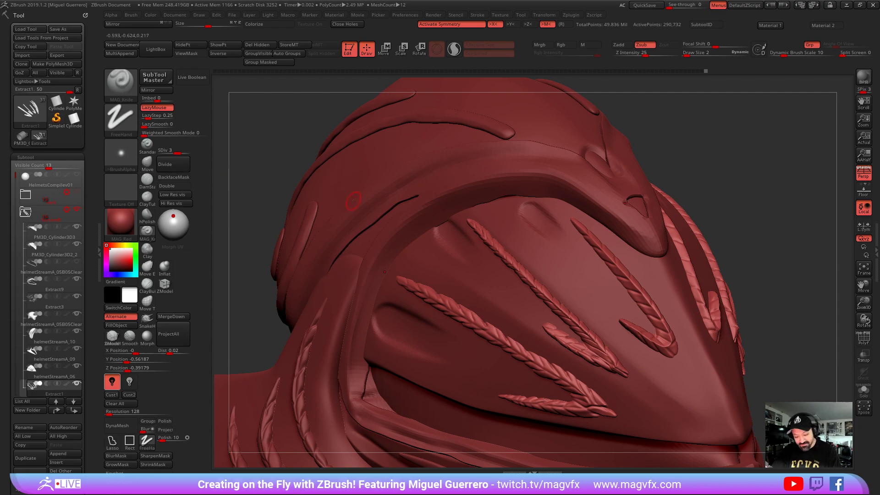
{"action": "left_click", "coordinate": [146, 163]}
{"action": "left_click_drag", "start_coordinate": [269, 118], "coordinate": [278, 132]}
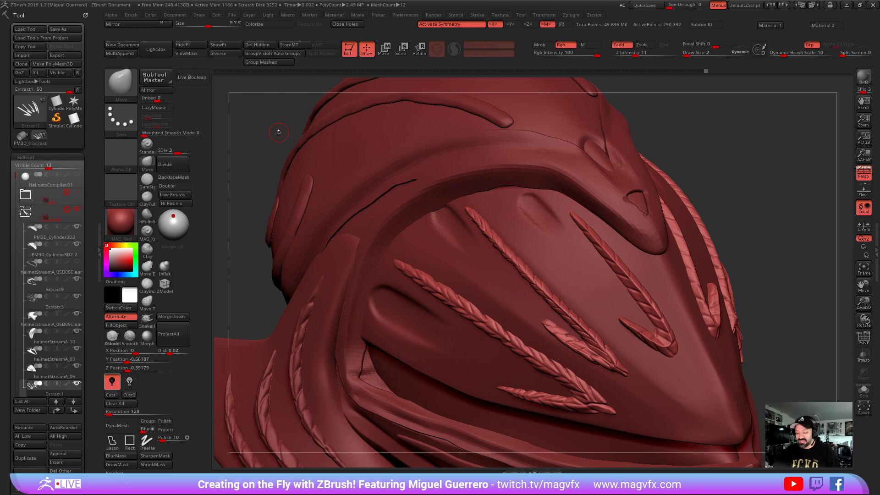
{"action": "left_click_drag", "start_coordinate": [801, 320], "coordinate": [791, 336]}
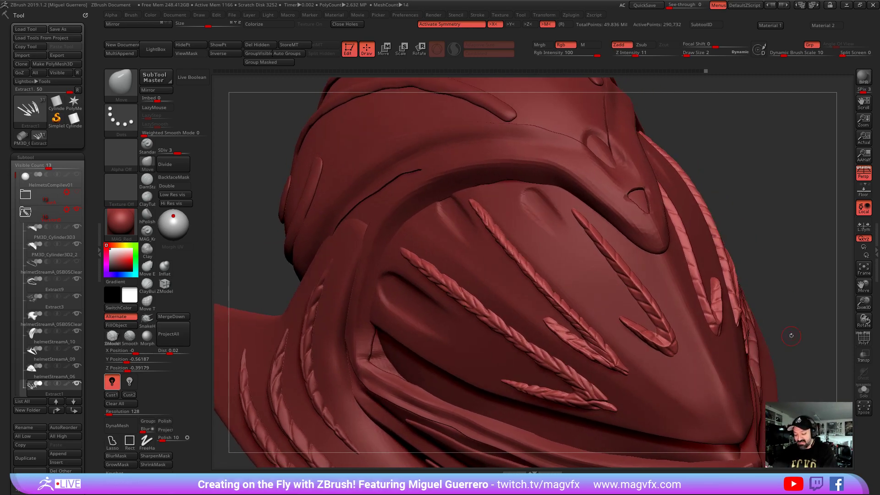
{"action": "right_click_drag", "start_coordinate": [266, 260], "coordinate": [256, 293], "text": "ctrl"}
{"action": "left_click", "coordinate": [146, 180]}
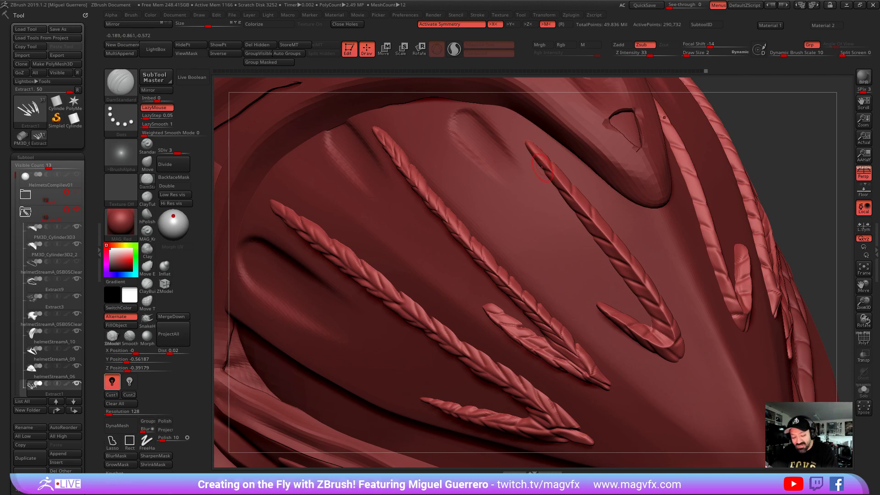
{"action": "left_click", "coordinate": [147, 162]}
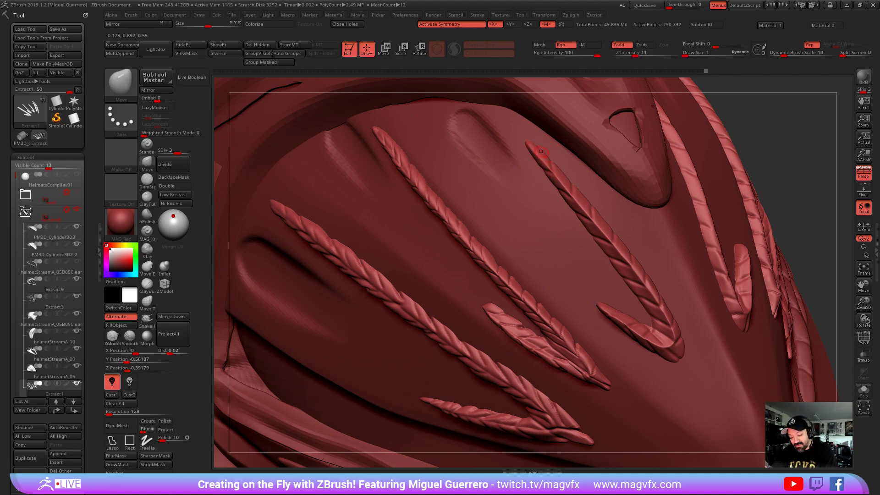
{"action": "left_click_drag", "start_coordinate": [543, 148], "coordinate": [544, 150]}
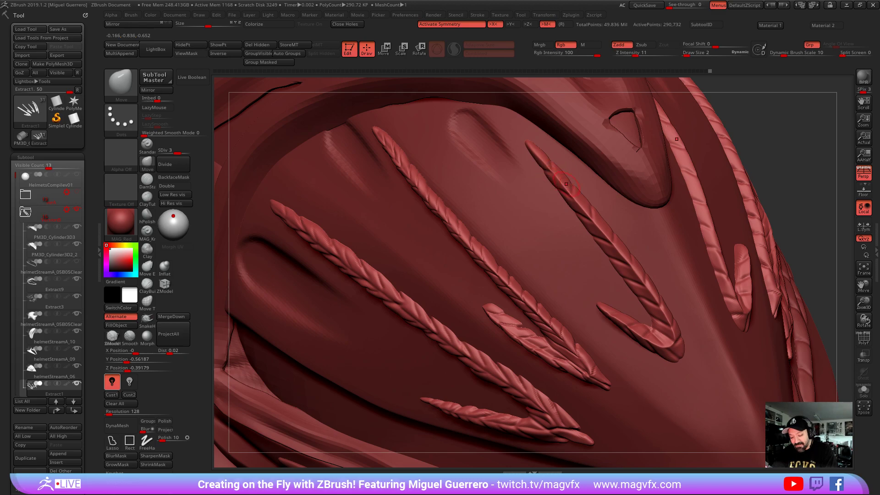
{"action": "left_click_drag", "start_coordinate": [602, 219], "coordinate": [601, 210]}
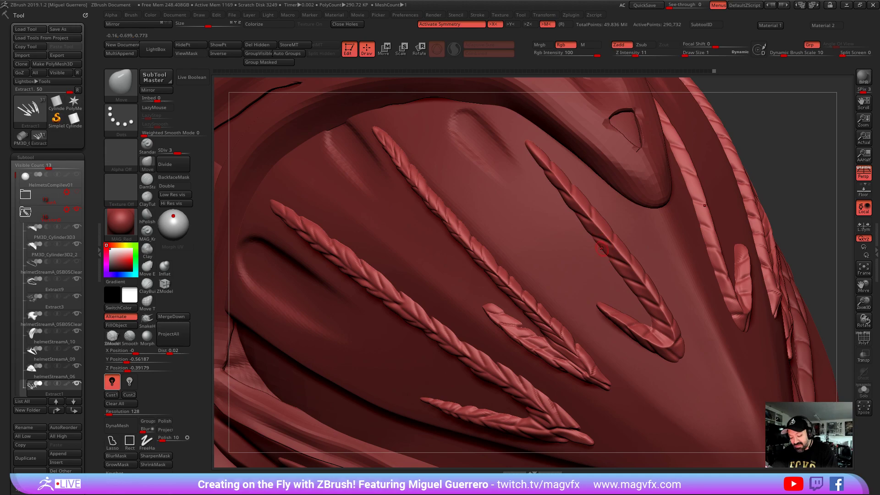
{"action": "left_click_drag", "start_coordinate": [616, 241], "coordinate": [619, 237]}
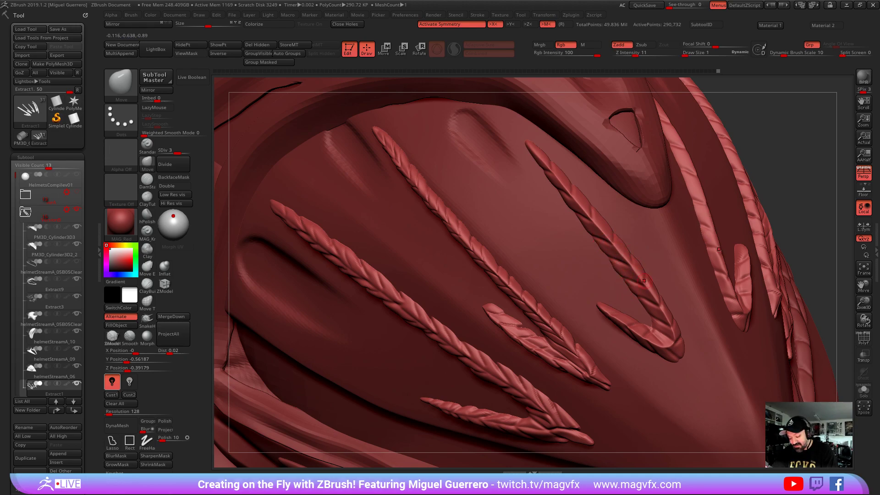
{"action": "left_click_drag", "start_coordinate": [640, 281], "coordinate": [645, 308]}
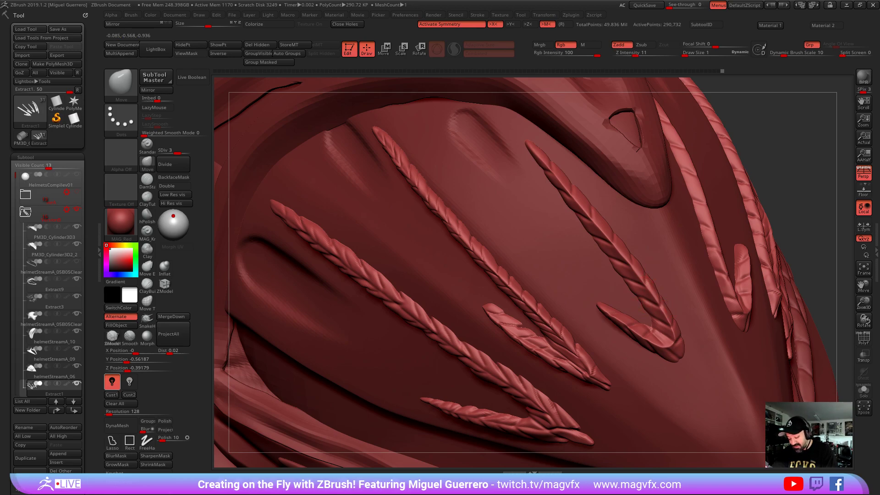
Nudge the outline around the bend of the hooked visor braid with the Move brush, enlarging the draw size to 3
{"action": "left_click_drag", "start_coordinate": [673, 326], "coordinate": [664, 323]}
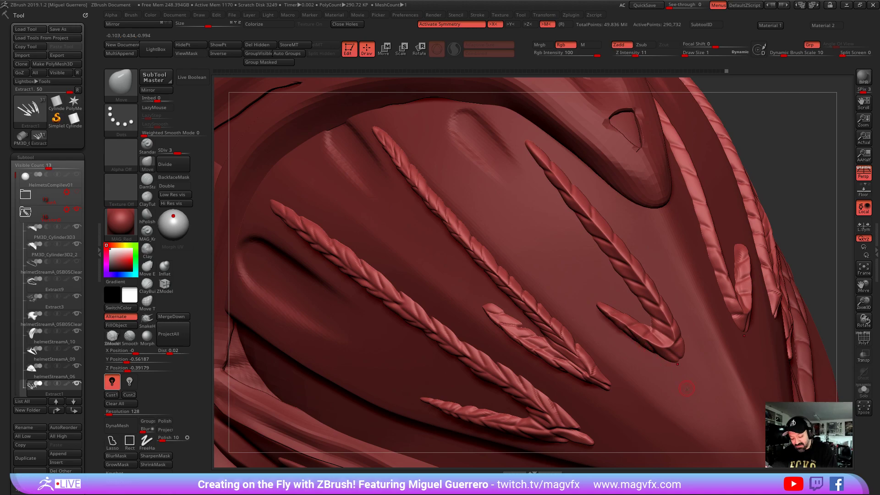
{"action": "left_click_drag", "start_coordinate": [656, 359], "coordinate": [668, 358]}
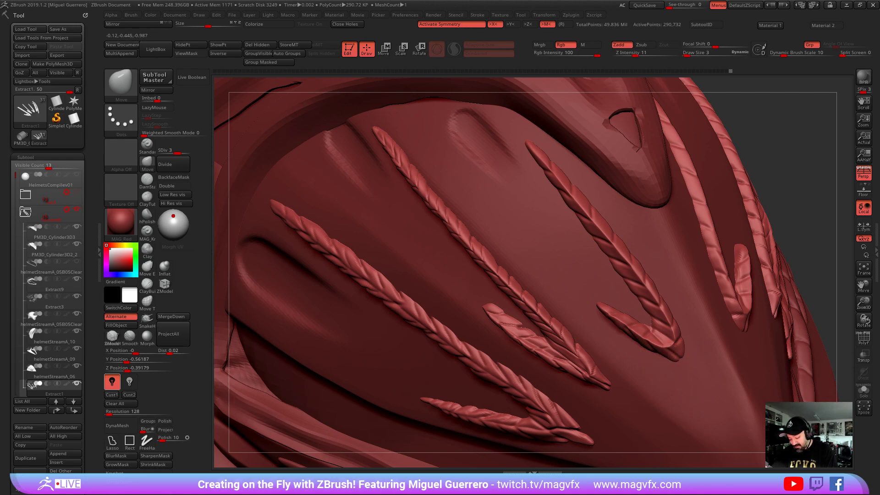
{"action": "mouse_move", "coordinate": [665, 316]}
{"action": "left_mouse_down"}
{"action": "mouse_move", "coordinate": [679, 349]}
{"action": "mouse_move", "coordinate": [648, 348]}
{"action": "left_mouse_up"}
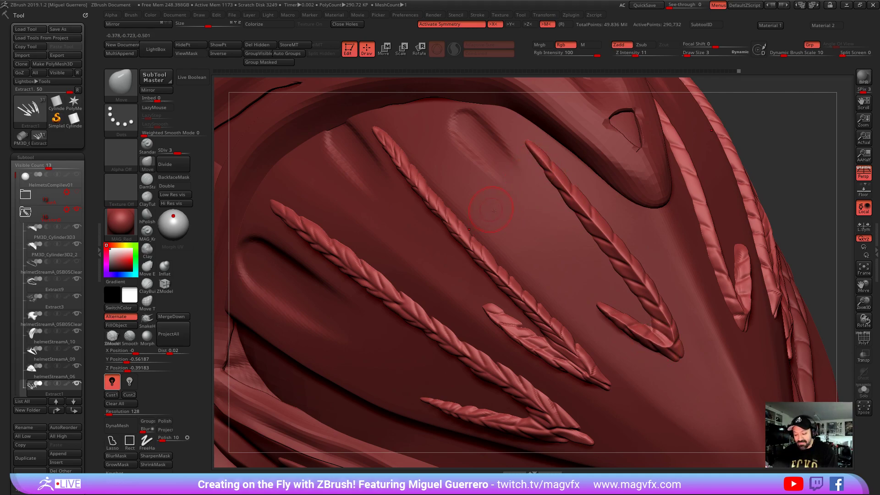
{"action": "right_click_drag", "start_coordinate": [540, 175], "coordinate": [508, 226]}
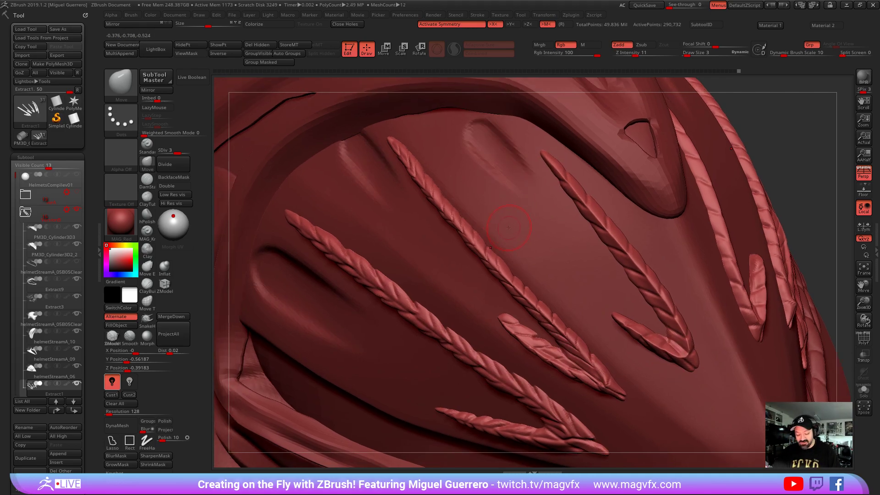
Adjust the short prong of the hooked visor braid with the Move Topological brush at draw size 4
{"action": "right_click_drag", "start_coordinate": [797, 204], "coordinate": [756, 229]}
{"action": "right_click_drag", "start_coordinate": [362, 302], "coordinate": [354, 343]}
{"action": "left_click", "coordinate": [147, 301]}
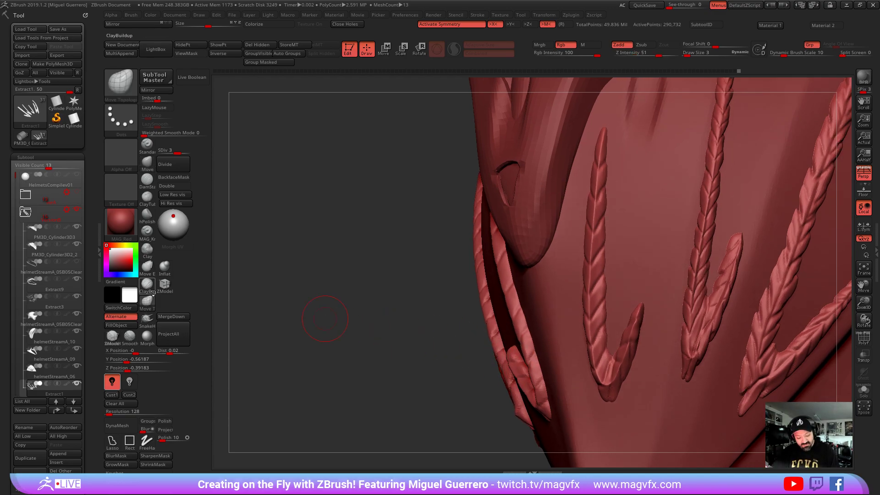
{"action": "key", "text": "]"}
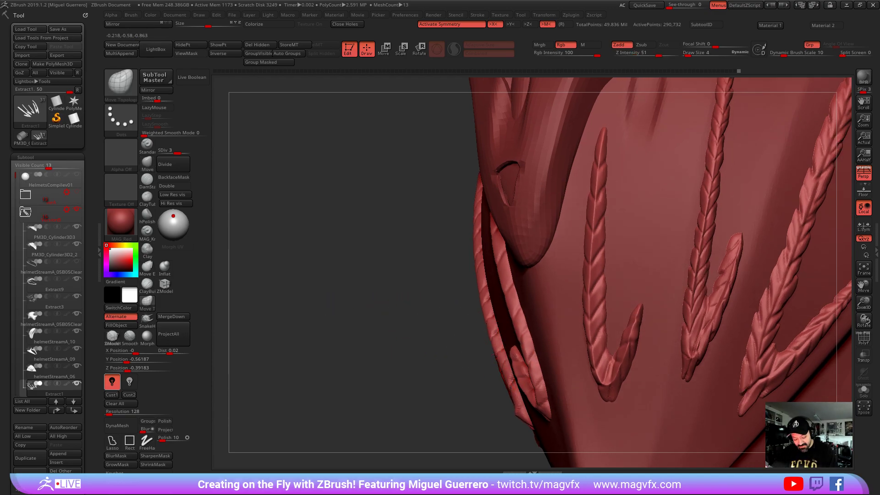
{"action": "left_click_drag", "start_coordinate": [509, 356], "coordinate": [512, 348]}
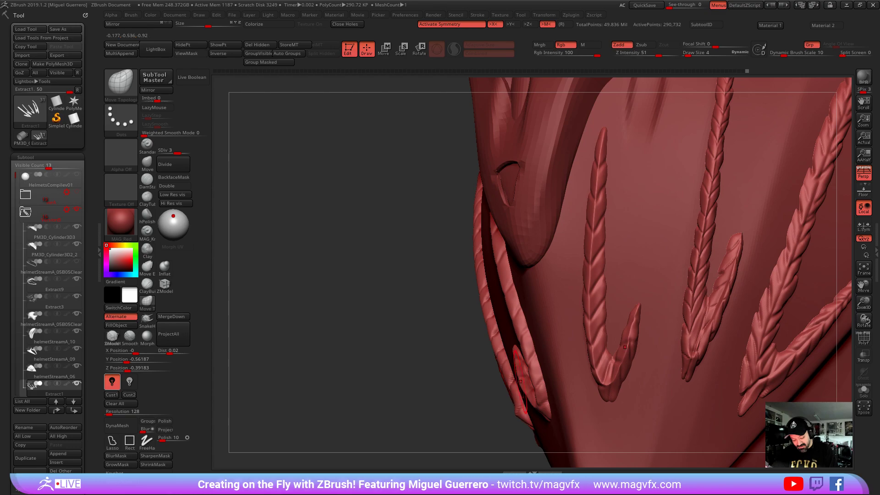
{"action": "left_click_drag", "start_coordinate": [280, 287], "coordinate": [359, 272]}
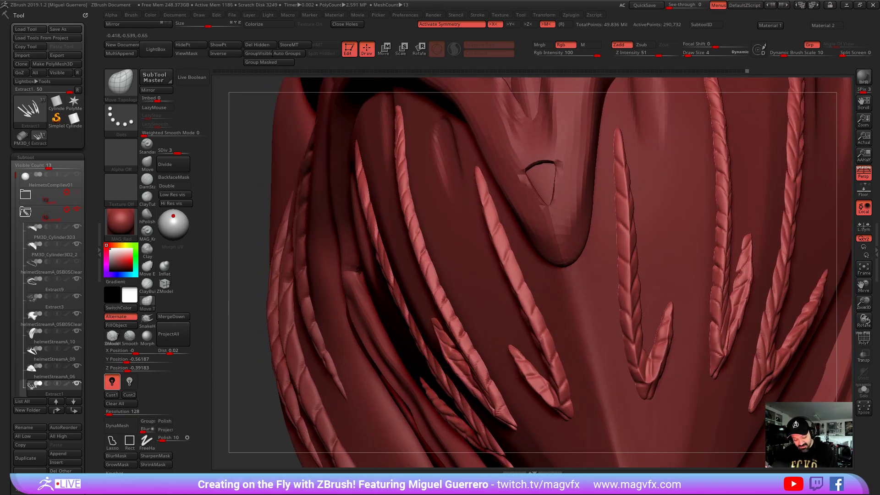
{"action": "mouse_move", "coordinate": [428, 334]}
{"action": "right_mouse_down"}
{"action": "mouse_move", "coordinate": [277, 308]}
{"action": "mouse_move", "coordinate": [260, 285]}
{"action": "mouse_move", "coordinate": [505, 227]}
{"action": "right_mouse_up"}
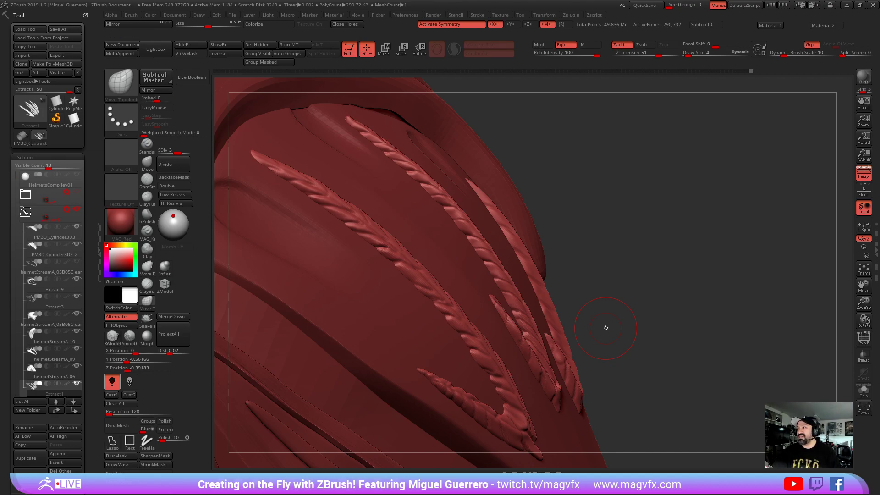
{"action": "left_click_drag", "start_coordinate": [687, 324], "coordinate": [781, 339]}
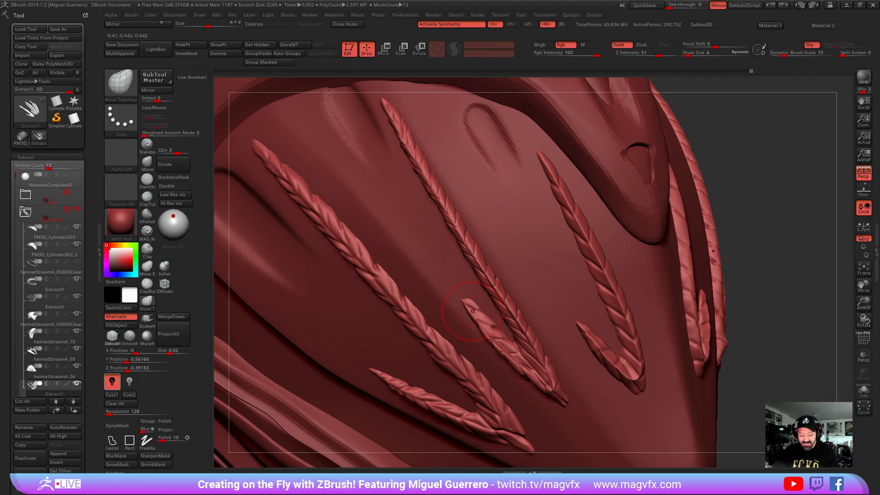
Deepen the hooked braid's segments with DamStandard in Zsub at draw size 1, and subdivide the braids to level 4
{"action": "left_click", "coordinate": [147, 180]}
{"action": "right_click_drag", "start_coordinate": [545, 185], "coordinate": [560, 211]}
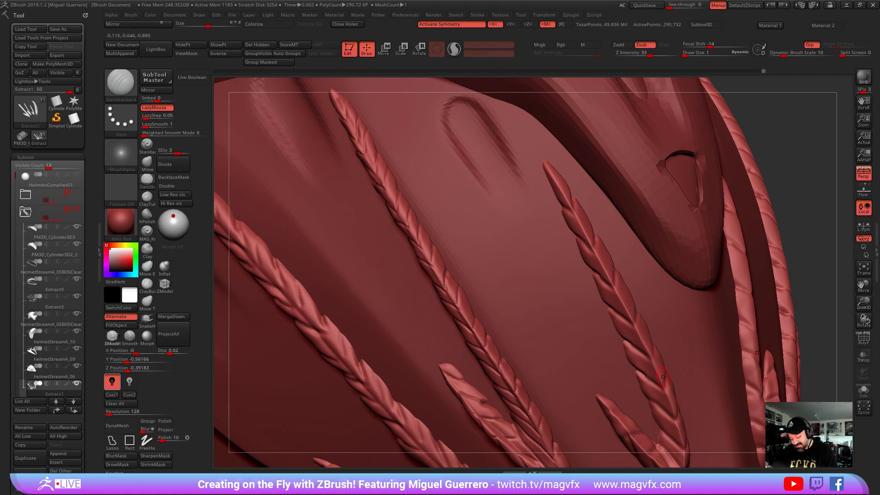
{"action": "right_click_drag", "start_coordinate": [640, 349], "coordinate": [632, 350]}
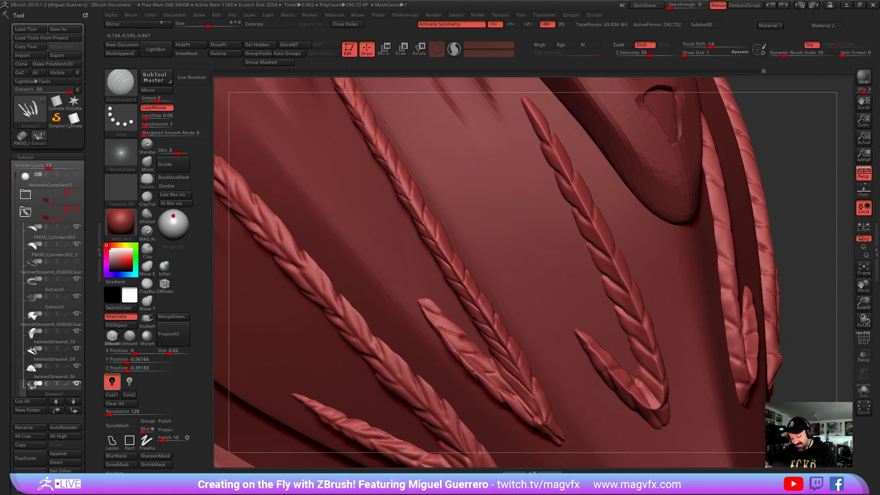
{"action": "left_click_drag", "start_coordinate": [639, 362], "coordinate": [643, 372]}
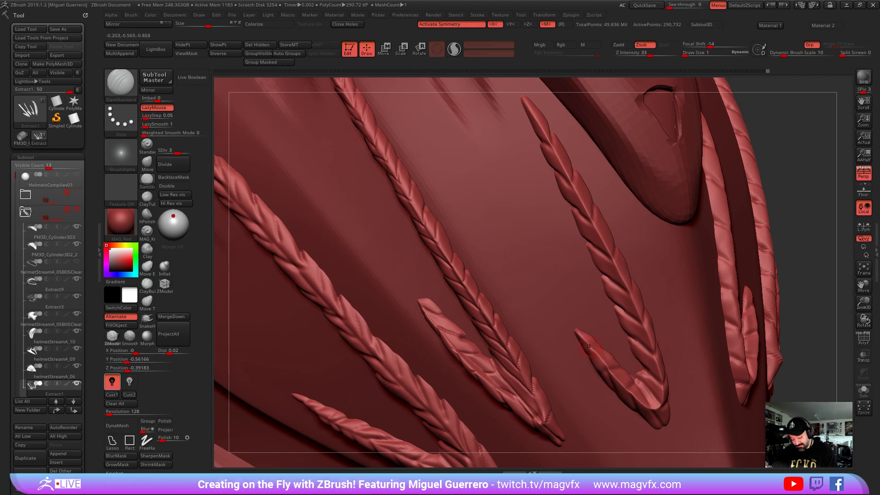
{"action": "key", "text": "d"}
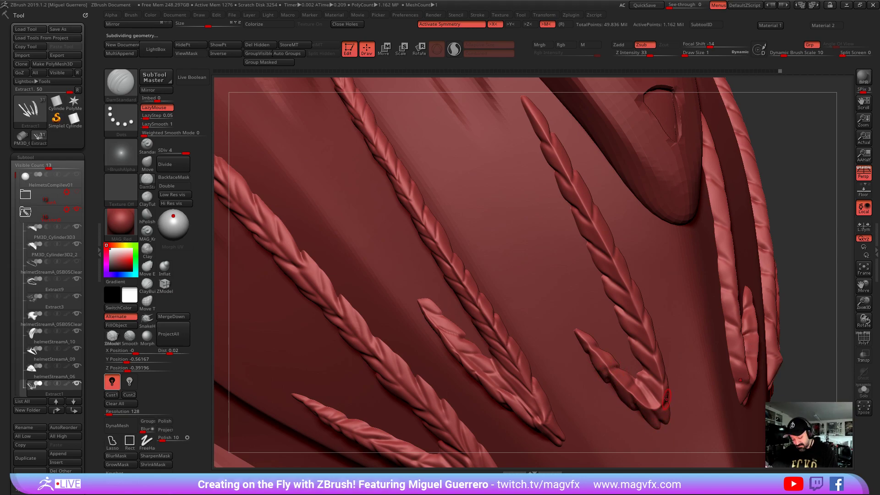
Cut crisp grooves between the hooked braid's segments and around its bend with MAG_Knife at draw size 1 and Z intensity 25
{"action": "mouse_move", "coordinate": [569, 328]}
{"action": "right_mouse_down", "text": "ctrl"}
{"action": "mouse_move", "coordinate": [506, 300]}
{"action": "mouse_move", "coordinate": [451, 251]}
{"action": "right_mouse_up", "text": "ctrl"}
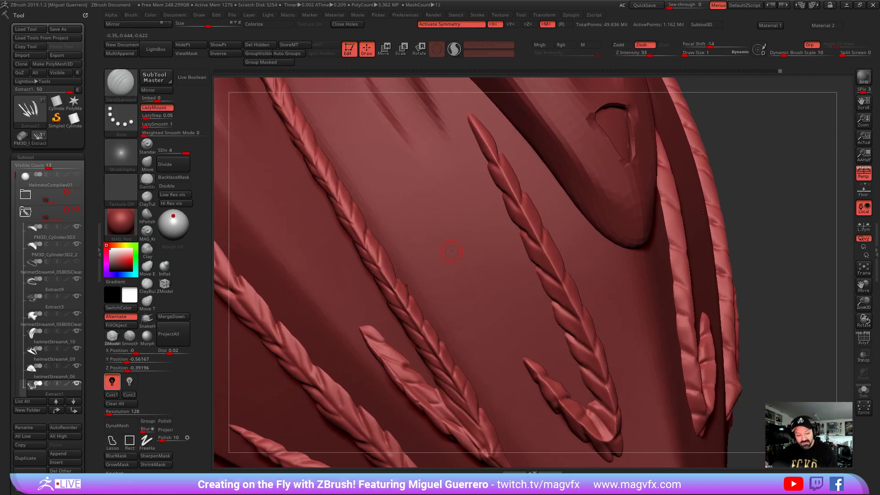
{"action": "left_click", "coordinate": [143, 238]}
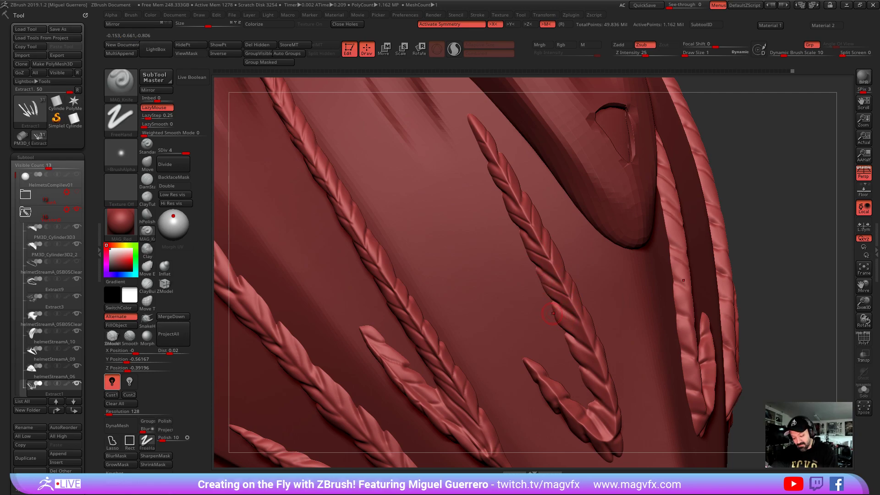
{"action": "left_click_drag", "start_coordinate": [569, 347], "coordinate": [604, 364]}
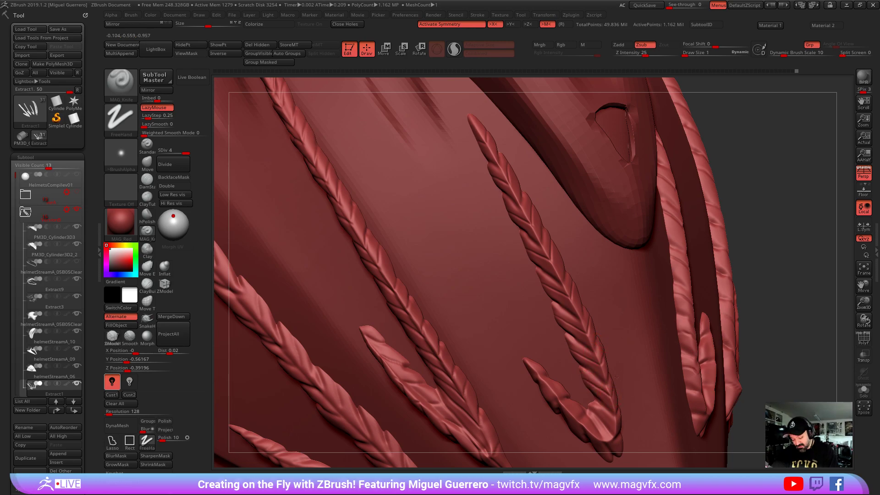
{"action": "left_click_drag", "start_coordinate": [605, 412], "coordinate": [614, 424]}
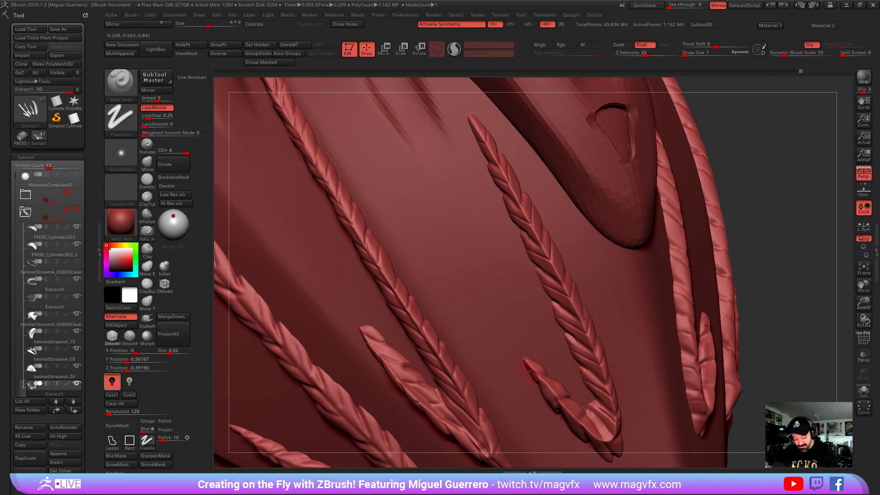
{"action": "right_click_drag", "start_coordinate": [530, 376], "coordinate": [525, 335], "text": "alt"}
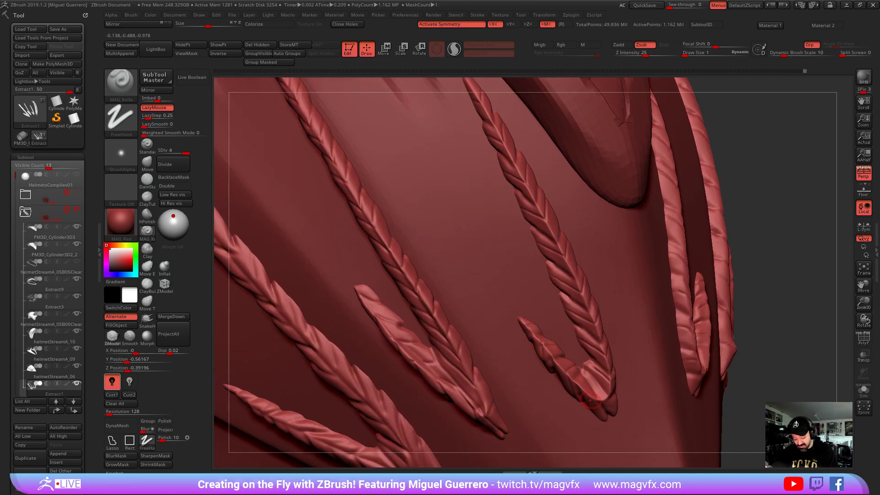
{"action": "left_click_drag", "start_coordinate": [590, 389], "coordinate": [580, 369]}
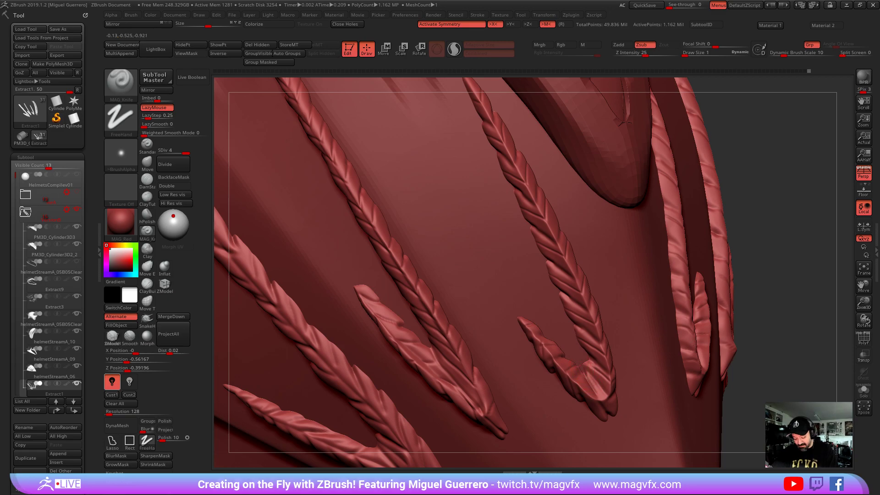
{"action": "right_click_drag", "start_coordinate": [480, 306], "coordinate": [462, 305], "text": "alt"}
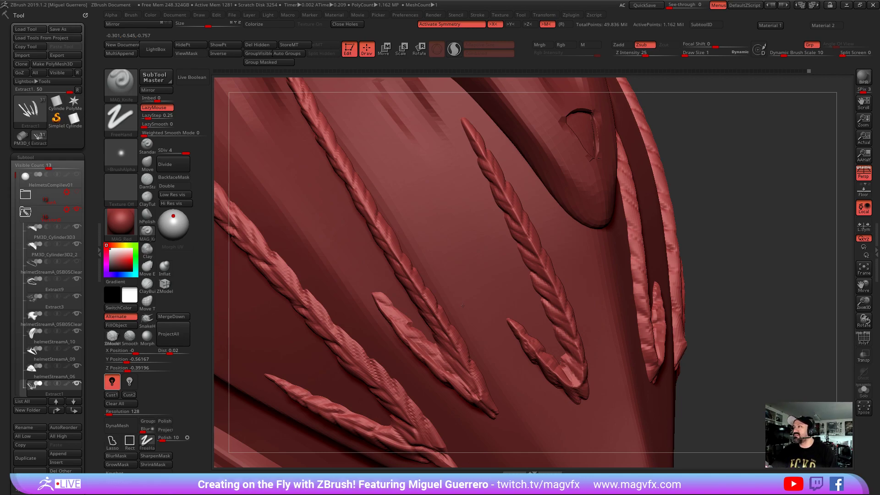
Examine the visor braids against the whole helmet from several angles and distances
{"action": "mouse_move", "coordinate": [462, 304]}
{"action": "right_mouse_down", "text": "ctrl"}
{"action": "mouse_move", "coordinate": [677, 275]}
{"action": "mouse_move", "coordinate": [458, 275]}
{"action": "mouse_move", "coordinate": [470, 272]}
{"action": "mouse_move", "coordinate": [448, 254]}
{"action": "right_mouse_up", "text": "ctrl"}
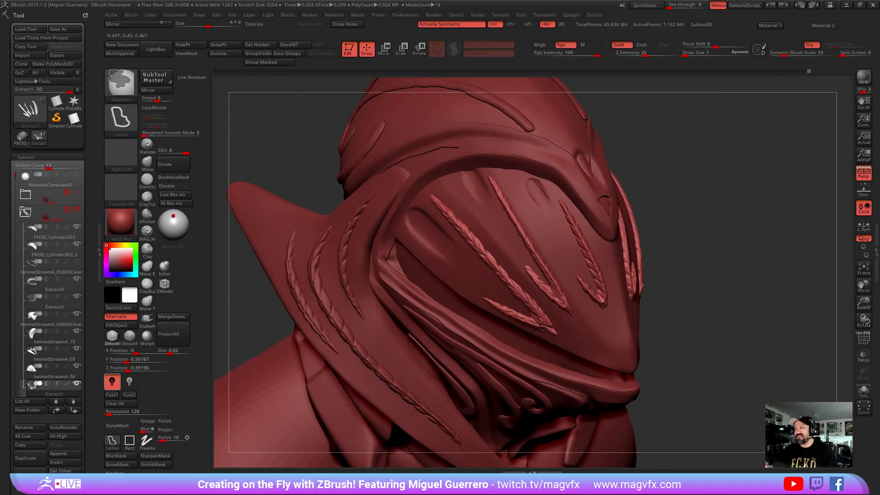
{"action": "right_click_drag", "start_coordinate": [720, 357], "coordinate": [779, 336]}
{"action": "mouse_move", "coordinate": [712, 339]}
{"action": "right_mouse_down"}
{"action": "mouse_move", "coordinate": [603, 265]}
{"action": "mouse_move", "coordinate": [514, 251]}
{"action": "right_mouse_up"}
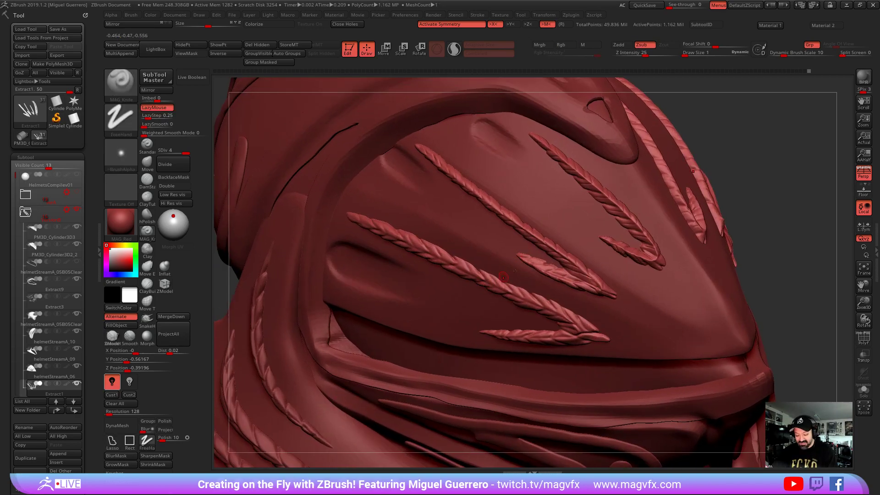
{"action": "right_click_drag", "start_coordinate": [462, 326], "coordinate": [399, 295], "text": "ctrl"}
{"action": "mouse_move", "coordinate": [334, 284]}
{"action": "right_mouse_down", "text": "ctrl"}
{"action": "mouse_move", "coordinate": [322, 258]}
{"action": "mouse_move", "coordinate": [375, 213]}
{"action": "mouse_move", "coordinate": [421, 200]}
{"action": "right_mouse_up", "text": "ctrl"}
{"action": "left_click", "coordinate": [426, 372], "text": "alt"}
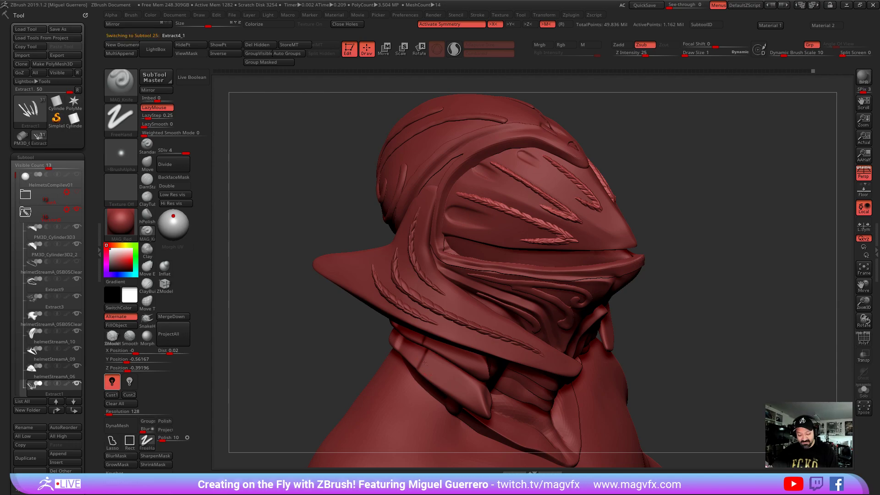
{"action": "right_click_drag", "start_coordinate": [334, 340], "coordinate": [340, 309]}
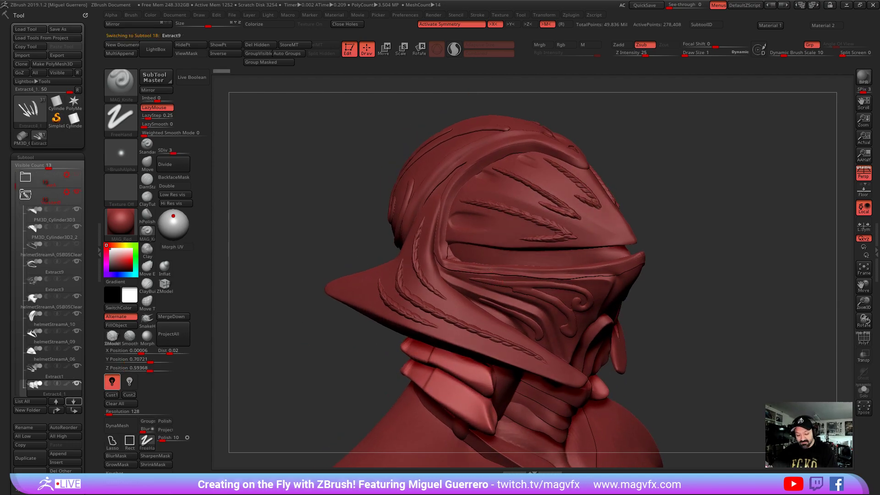
Select the visor opening's rim piece and reshape its lower edge with the Move brush at draw size 4
{"action": "left_click", "coordinate": [489, 269], "text": "alt"}
{"action": "right_click_drag", "start_coordinate": [217, 256], "coordinate": [259, 266], "text": "alt"}
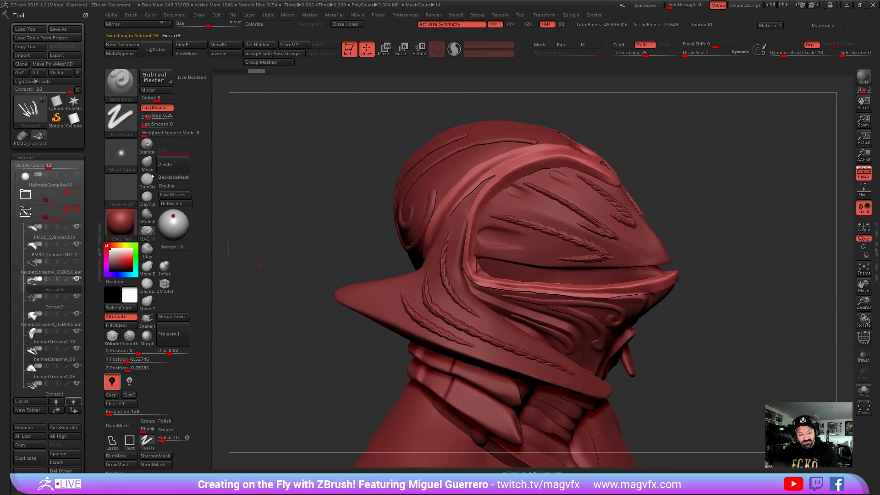
{"action": "key", "text": "b"}
{"action": "key", "text": "m"}
{"action": "key", "text": "v"}
{"action": "mouse_move", "coordinate": [694, 306]}
{"action": "right_mouse_down"}
{"action": "mouse_move", "coordinate": [663, 314]}
{"action": "mouse_move", "coordinate": [706, 339]}
{"action": "mouse_move", "coordinate": [637, 331]}
{"action": "mouse_move", "coordinate": [663, 324]}
{"action": "right_mouse_up"}
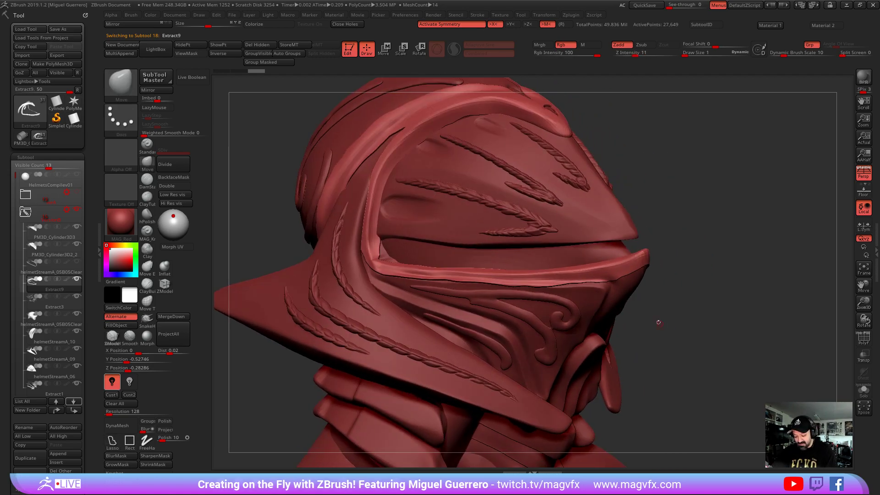
{"action": "left_click_drag", "start_coordinate": [614, 280], "coordinate": [632, 278]}
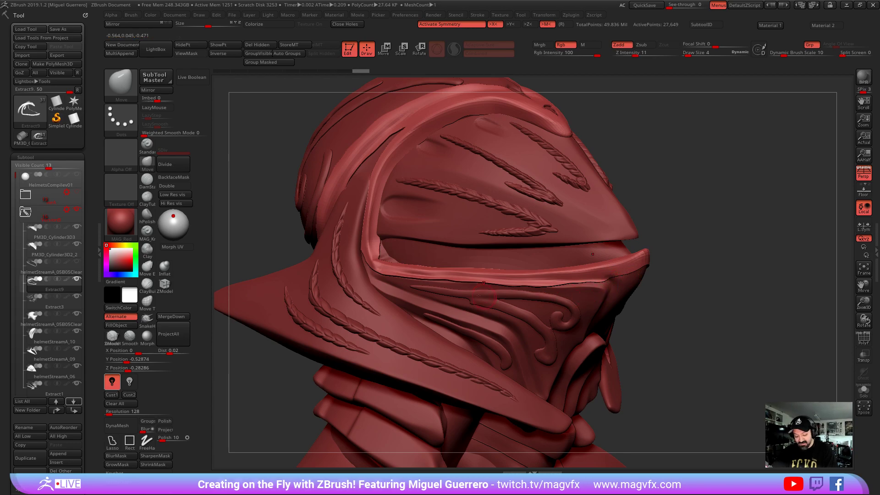
{"action": "left_click_drag", "start_coordinate": [547, 286], "coordinate": [547, 283]}
{"action": "mouse_move", "coordinate": [683, 334]}
{"action": "right_mouse_down"}
{"action": "mouse_move", "coordinate": [663, 341]}
{"action": "mouse_move", "coordinate": [650, 328]}
{"action": "right_mouse_up"}
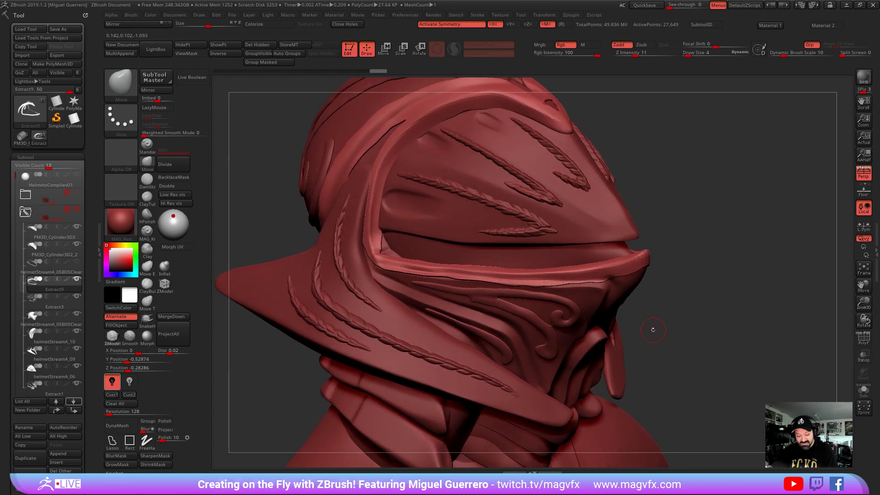
Subdivide the visor rim piece to level 2 and switch to the DamStandard brush
{"action": "mouse_move", "coordinate": [253, 219]}
{"action": "left_mouse_down", "text": "alt"}
{"action": "mouse_move", "coordinate": [335, 236]}
{"action": "mouse_move", "coordinate": [354, 227]}
{"action": "left_mouse_up", "text": "alt"}
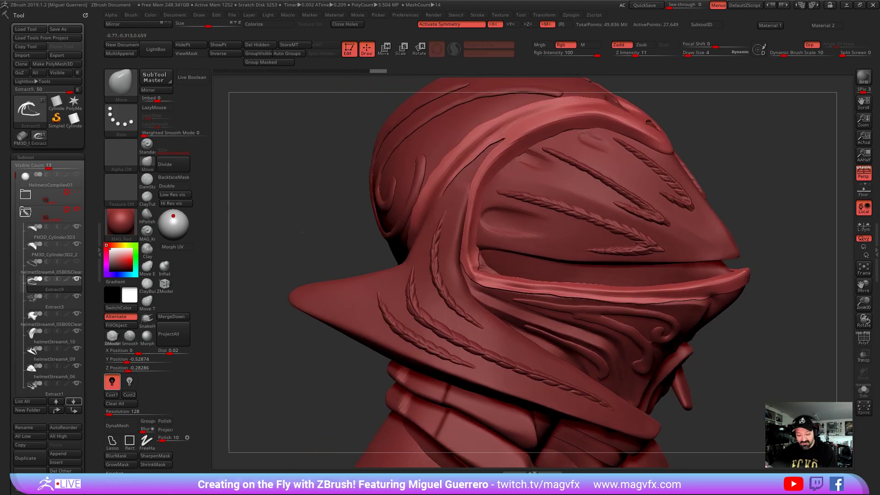
{"action": "left_click", "coordinate": [146, 181]}
{"action": "left_click", "coordinate": [172, 164]}
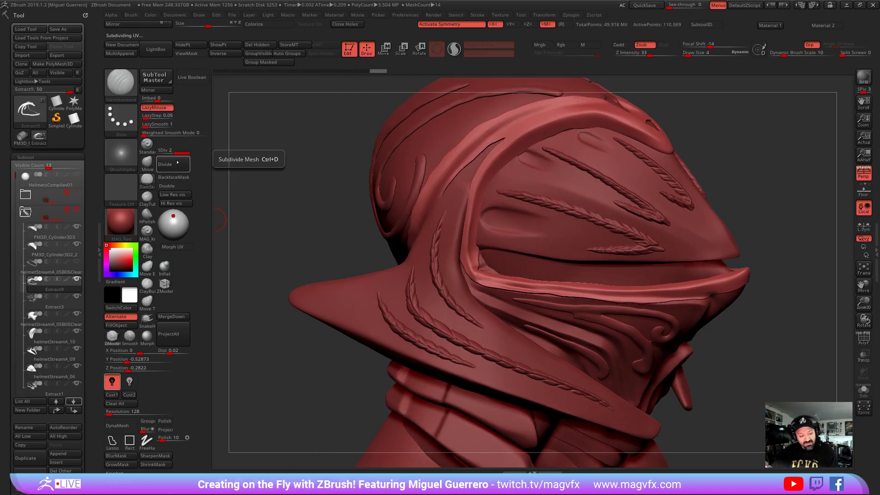
{"action": "left_click_drag", "start_coordinate": [274, 247], "coordinate": [284, 214]}
Carve along the lower bar of the visor rim with DamStandard in Zsub at draw size 4 and Z intensity 33
{"action": "left_click_drag", "start_coordinate": [429, 244], "coordinate": [550, 261]}
{"action": "left_click_drag", "start_coordinate": [450, 248], "coordinate": [483, 253]}
{"action": "left_click_drag", "start_coordinate": [434, 246], "coordinate": [566, 265]}
{"action": "right_click_drag", "start_coordinate": [485, 255], "coordinate": [437, 272]}
Try extra DamStandard strokes along the underside of the lower visor rim and undo them
{"action": "left_click_drag", "start_coordinate": [452, 277], "coordinate": [581, 281]}
{"action": "left_click_drag", "start_coordinate": [463, 278], "coordinate": [533, 283]}
{"action": "key", "text": "ctrl+z"}
{"action": "key", "text": "ctrl+z"}
{"action": "key", "text": "ctrl+z"}
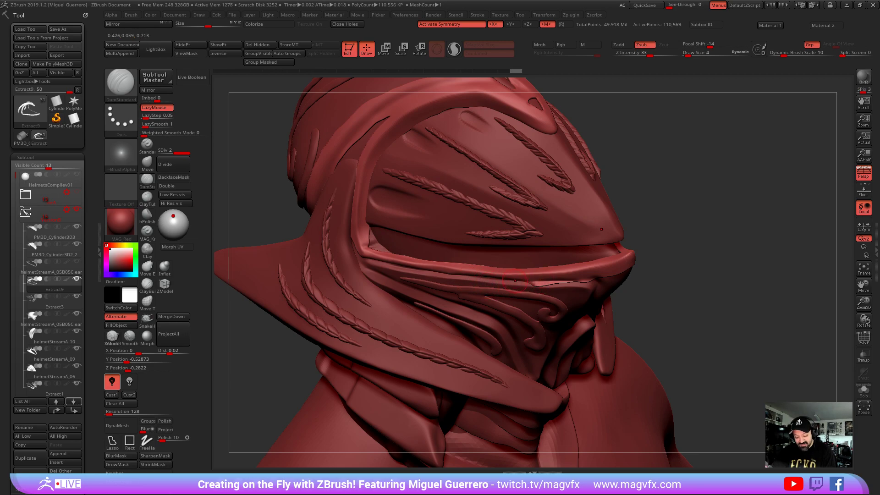
Carve the underside of the lower visor rim toward its front tip and sharpen the rim's rear corner with DamStandard
{"action": "left_click_drag", "start_coordinate": [579, 281], "coordinate": [580, 280]}
{"action": "left_click_drag", "start_coordinate": [636, 281], "coordinate": [572, 292], "text": "alt"}
{"action": "left_click_drag", "start_coordinate": [503, 290], "coordinate": [623, 292]}
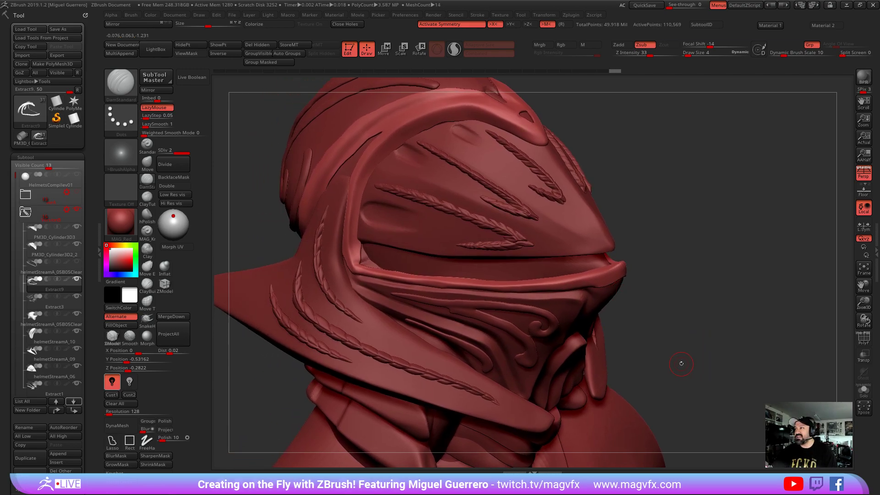
{"action": "mouse_move", "coordinate": [707, 334]}
{"action": "left_mouse_down"}
{"action": "mouse_move", "coordinate": [393, 314]}
{"action": "mouse_move", "coordinate": [416, 318]}
{"action": "mouse_move", "coordinate": [499, 273]}
{"action": "mouse_move", "coordinate": [558, 290]}
{"action": "mouse_move", "coordinate": [472, 270]}
{"action": "mouse_move", "coordinate": [481, 265]}
{"action": "mouse_move", "coordinate": [451, 279]}
{"action": "mouse_move", "coordinate": [436, 329]}
{"action": "mouse_move", "coordinate": [365, 328]}
{"action": "mouse_move", "coordinate": [392, 324]}
{"action": "left_mouse_up"}
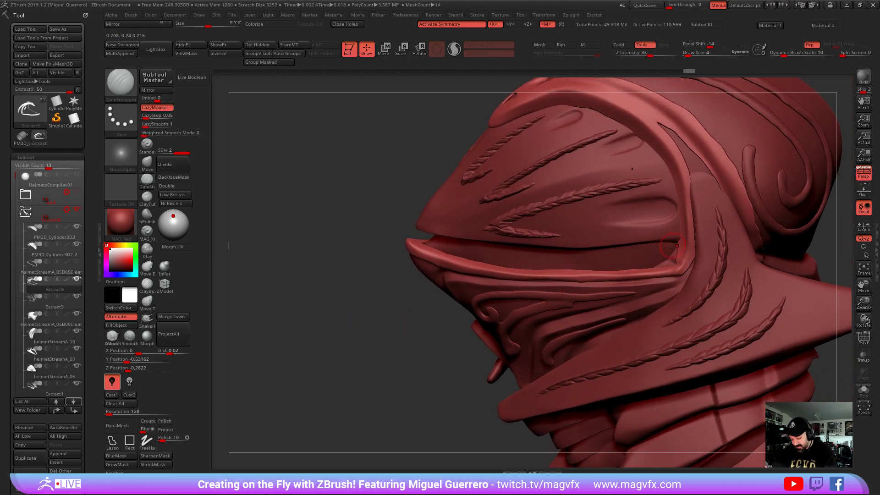
{"action": "mouse_move", "coordinate": [678, 233]}
{"action": "left_mouse_down"}
{"action": "mouse_move", "coordinate": [678, 247]}
{"action": "mouse_move", "coordinate": [681, 231]}
{"action": "left_mouse_up"}
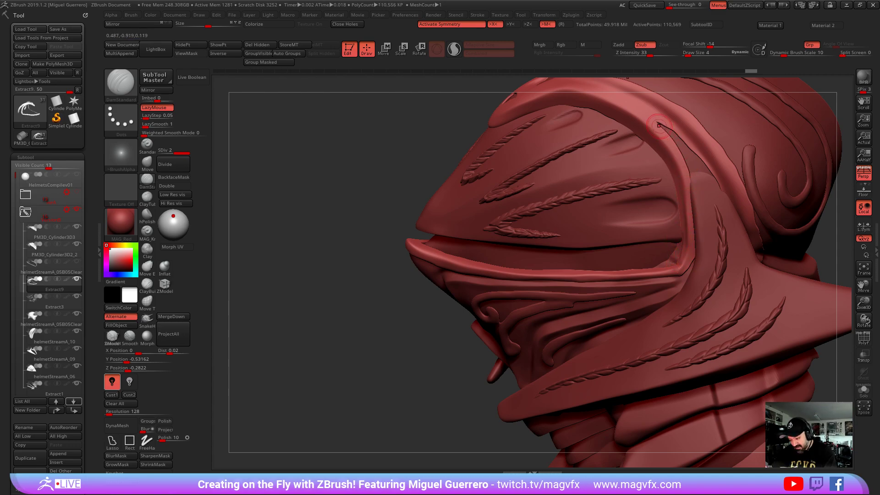
Carve the upper rear edge of the visor rim with DamStandard and compare the strokes through the undo history
{"action": "left_click_drag", "start_coordinate": [678, 151], "coordinate": [656, 120]}
{"action": "key", "text": "ctrl+z"}
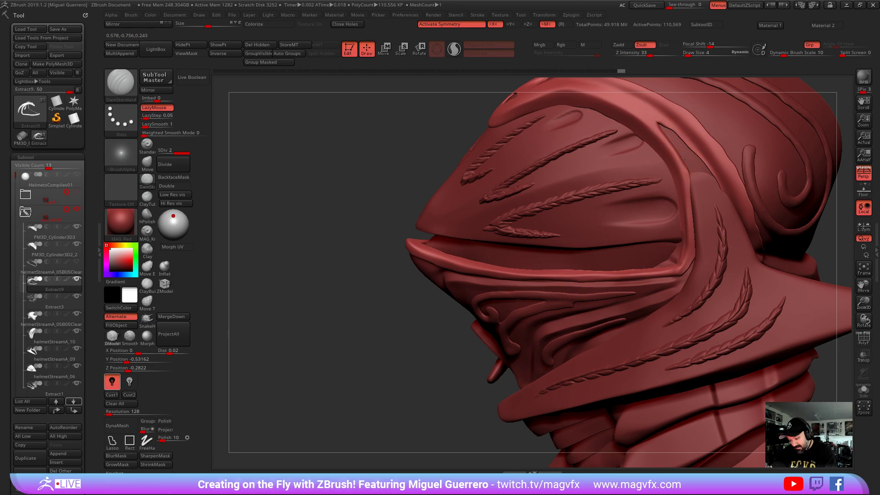
{"action": "key", "text": "ctrl+shift+z"}
{"action": "key", "text": "ctrl+shift+z"}
{"action": "key", "text": "ctrl+shift+z"}
{"action": "key", "text": "ctrl+shift+z"}
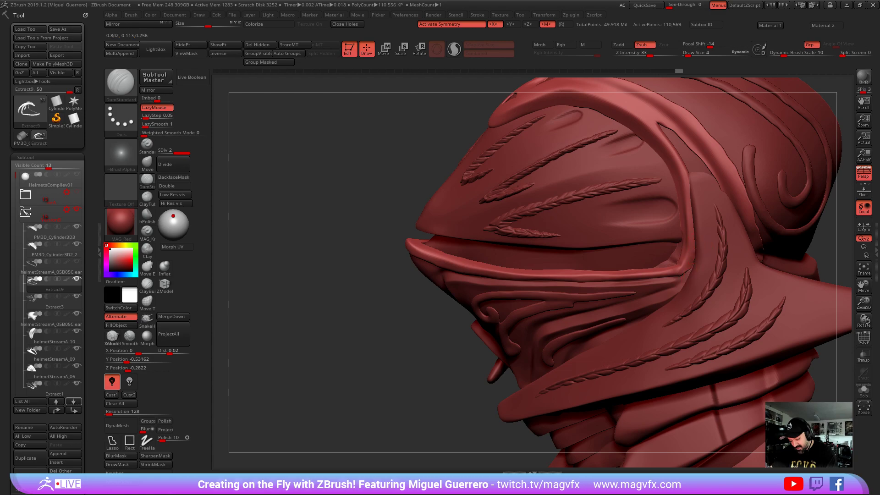
{"action": "key", "text": "ctrl+shift+z"}
{"action": "key", "text": "ctrl+shift+z"}
{"action": "key", "text": "ctrl+shift+z"}
{"action": "key", "text": "ctrl+shift+z"}
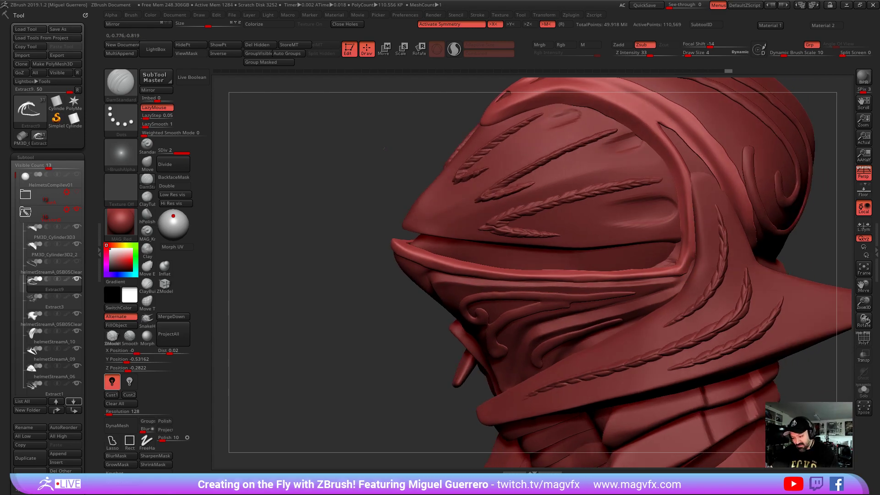
{"action": "key", "text": "ctrl+shift+z"}
{"action": "key", "text": "ctrl+shift+z"}
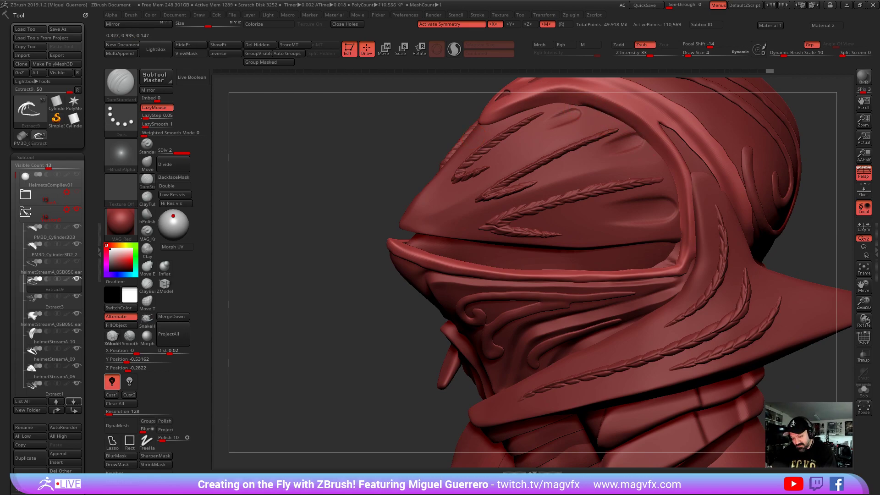
{"action": "key", "text": "ctrl+shift+z"}
{"action": "key", "text": "ctrl+shift+z"}
{"action": "key", "text": "ctrl+shift+z"}
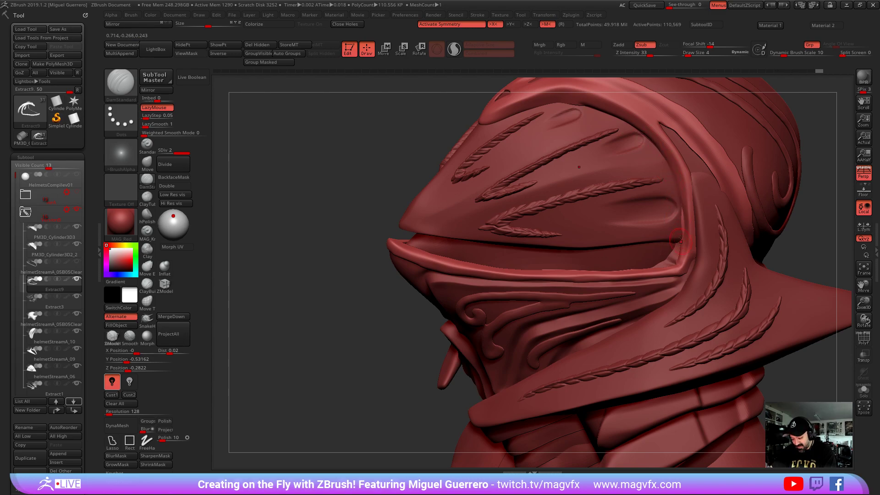
Rework the DamStandard strokes at the visor rim's lower rear corner, stepping through the recent edits
{"action": "key", "text": "ctrl+z"}
{"action": "key", "text": "ctrl+z"}
{"action": "key", "text": "ctrl+z"}
{"action": "key", "text": "ctrl+z"}
{"action": "key", "text": "ctrl+z"}
{"action": "key", "text": "ctrl+z"}
{"action": "key", "text": "ctrl+z"}
{"action": "key", "text": "ctrl+z"}
{"action": "key", "text": "ctrl+z"}
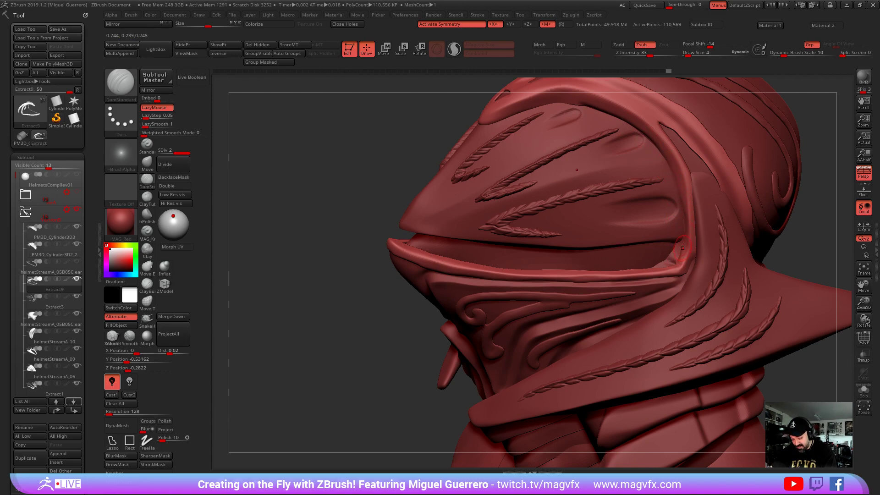
{"action": "key", "text": "ctrl+shift+z"}
Refine the rim's upper inner edge on the helmet's other side with DamStandard, comparing the last stroke through undo and redo
{"action": "left_click_drag", "start_coordinate": [398, 160], "coordinate": [632, 251]}
{"action": "key", "text": "ctrl+shift+z"}
{"action": "key", "text": "ctrl+shift+z"}
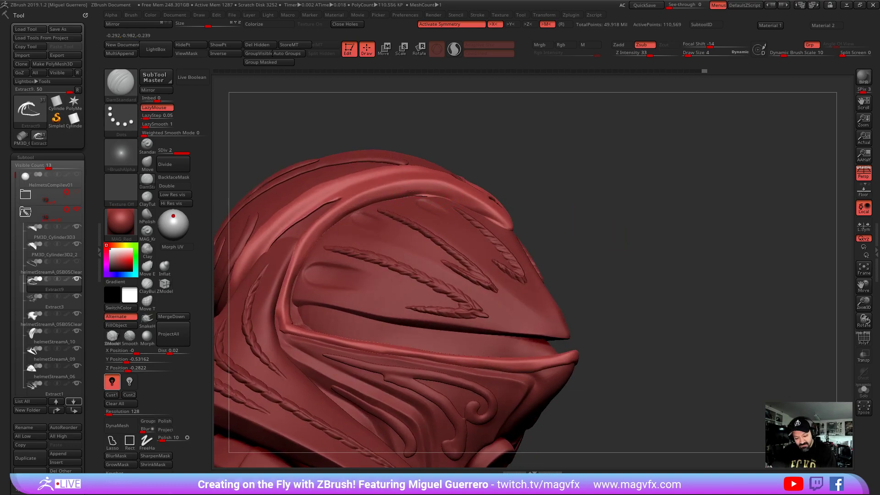
{"action": "key", "text": "ctrl+shift+z"}
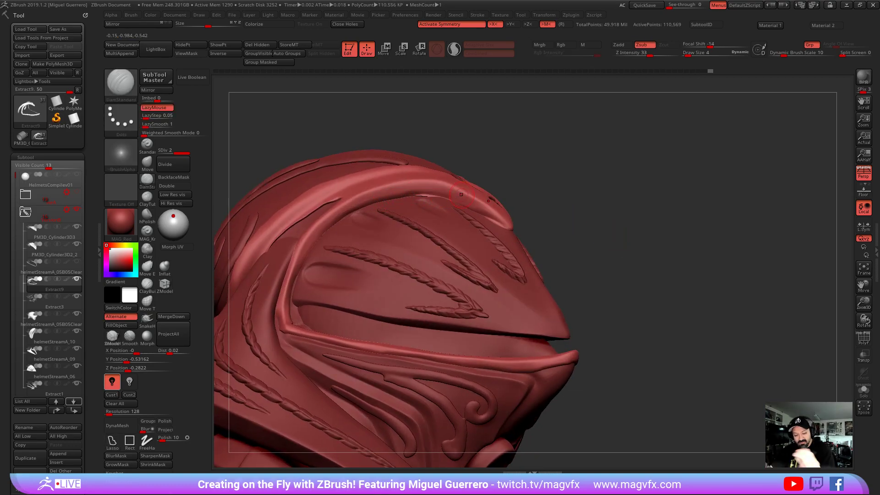
{"action": "key", "text": "ctrl+z"}
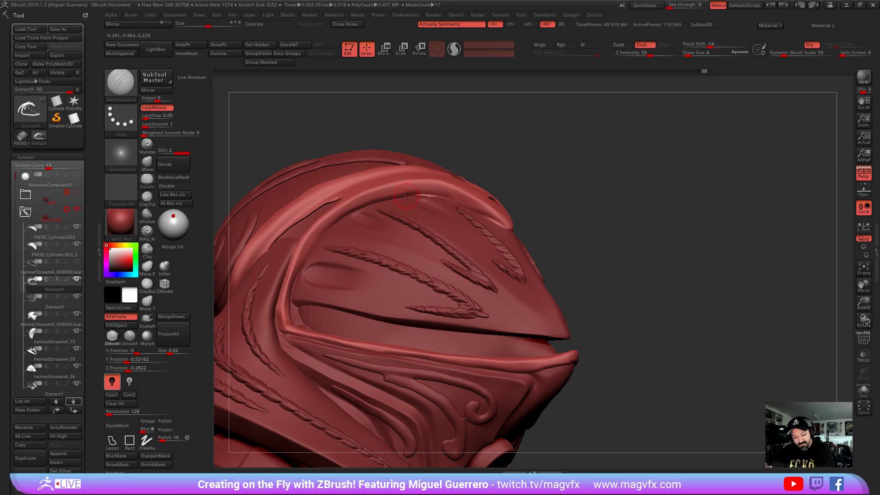
{"action": "key", "text": "ctrl+shift+z"}
{"action": "left_click_drag", "start_coordinate": [613, 255], "coordinate": [737, 276], "text": "alt"}
{"action": "left_click_drag", "start_coordinate": [740, 281], "coordinate": [732, 286]}
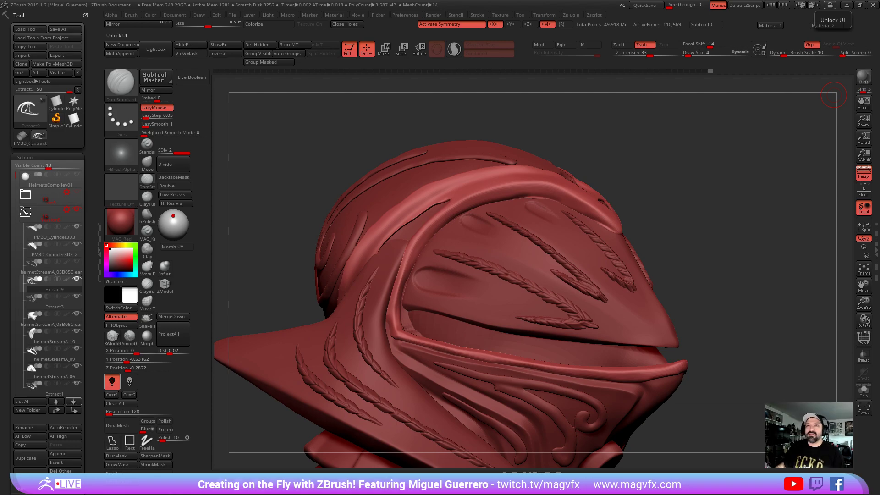
Bring up the helmetRef folder and examine the gladiator helmet collage and the green finned helmet photo
{"action": "left_click_drag", "start_coordinate": [495, 1], "coordinate": [354, 102]}
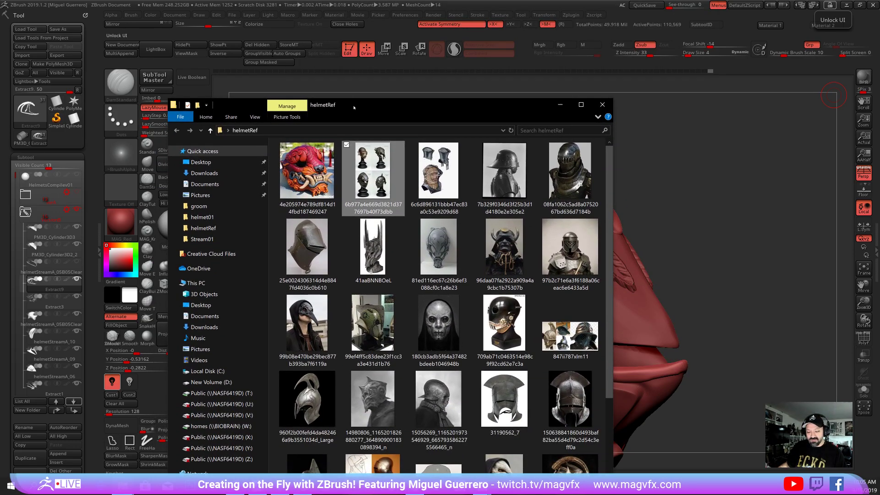
{"action": "double_click", "coordinate": [354, 107]}
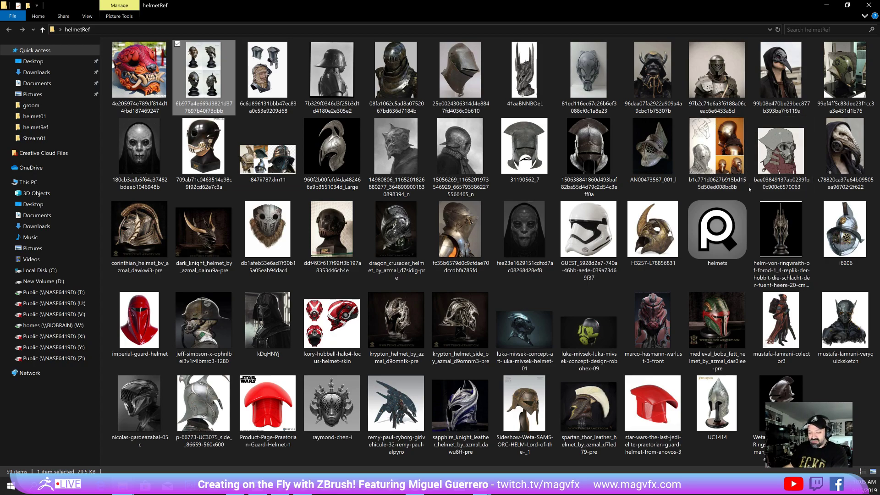
{"action": "double_click", "coordinate": [267, 162]}
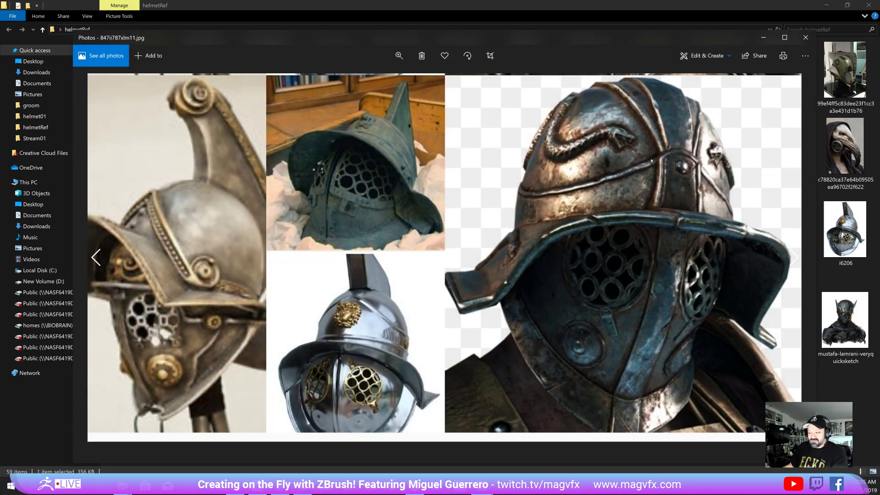
{"action": "left_click", "coordinate": [802, 41]}
{"action": "double_click", "coordinate": [808, 77]}
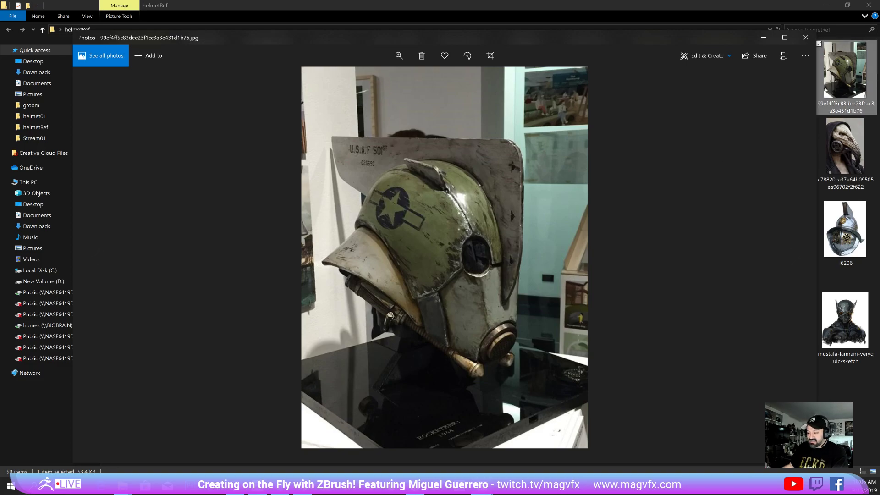
{"action": "left_click", "coordinate": [805, 37]}
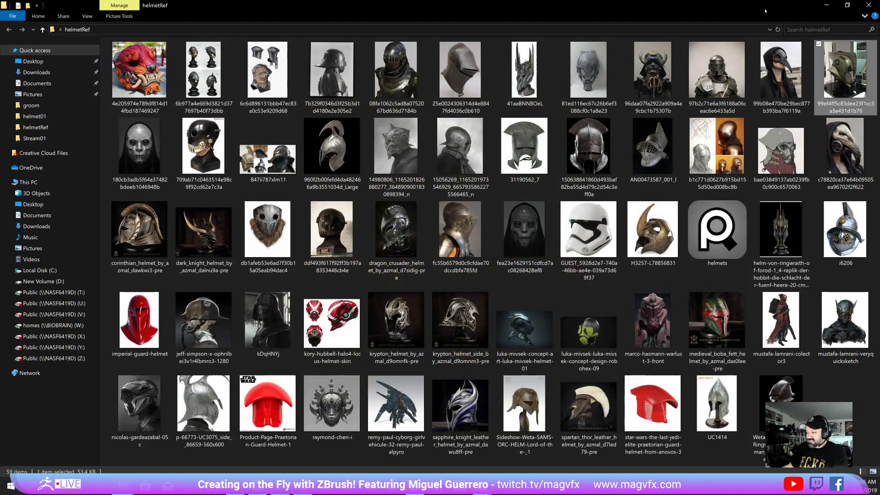
{"action": "left_click_drag", "start_coordinate": [733, 5], "coordinate": [444, 0]}
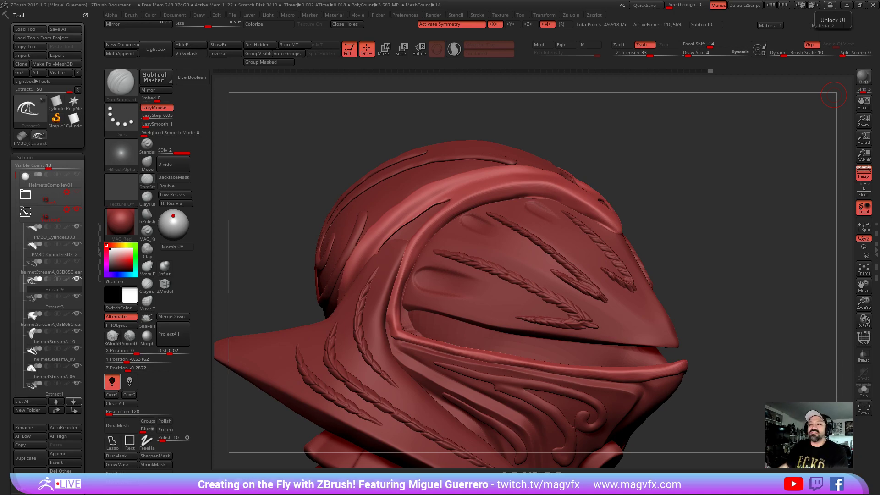
Switch to the web browser and search Google Images for "Redoran House helmet"
{"action": "left_click", "coordinate": [846, 5]}
{"action": "left_click", "coordinate": [669, 26]}
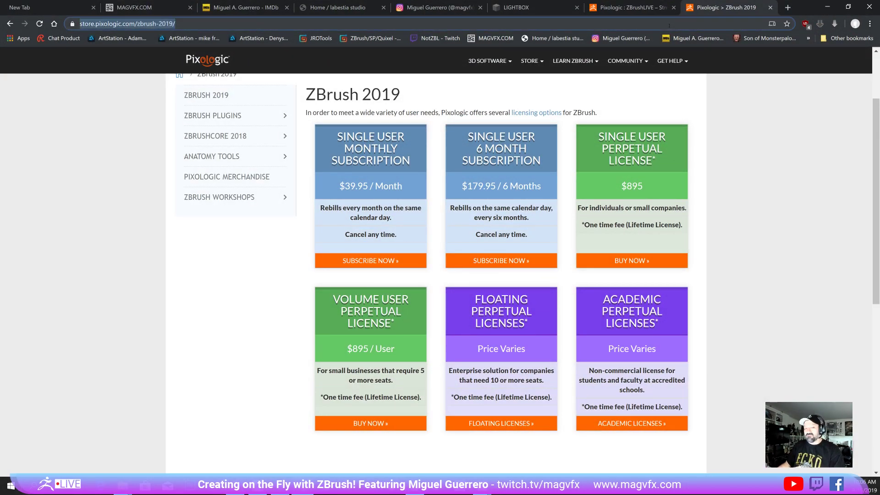
{"action": "type", "text": "Redoran House helmet"}
{"action": "key", "text": "Return"}
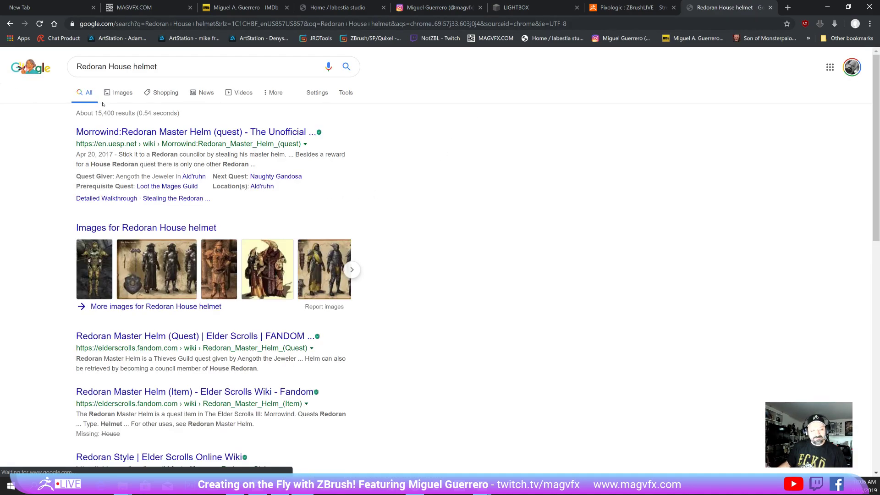
{"action": "left_click", "coordinate": [117, 93]}
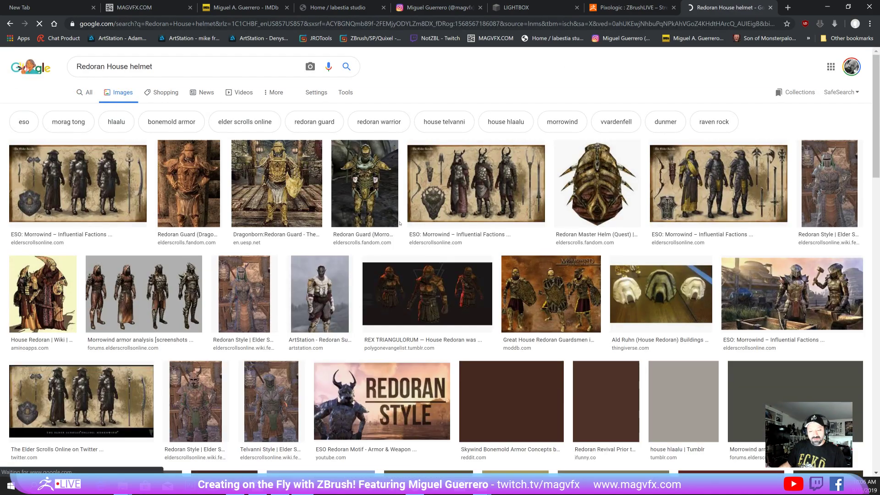
Examine the Redoran armor concept art, the in-game armor screenshot and the house hlaalu sketch, and return to ZBrush
{"action": "left_click", "coordinate": [466, 197]}
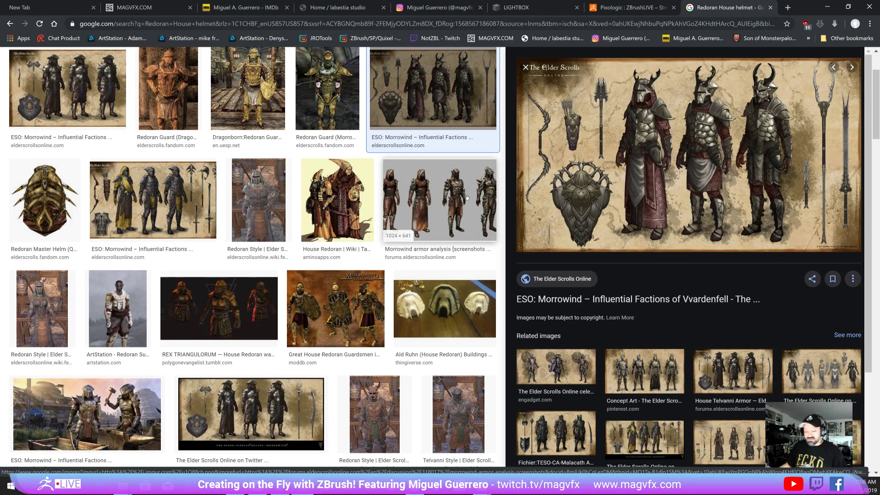
{"action": "scroll", "coordinate": [466, 197], "scroll_direction": "down", "scroll_amount": 6}
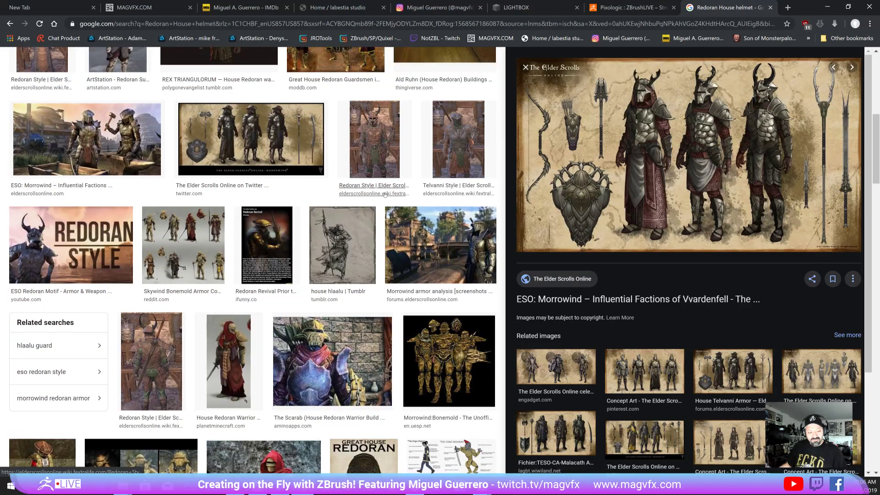
{"action": "left_click", "coordinate": [87, 137]}
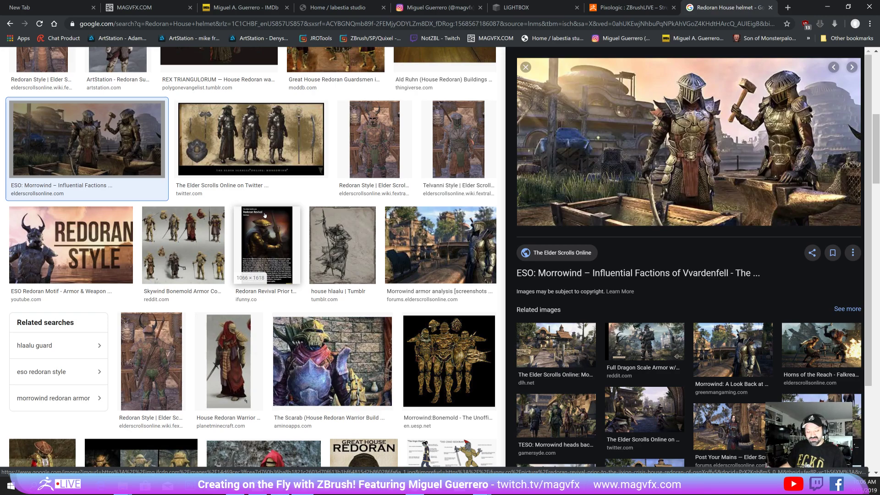
{"action": "scroll", "coordinate": [297, 296], "scroll_direction": "down", "scroll_amount": 2}
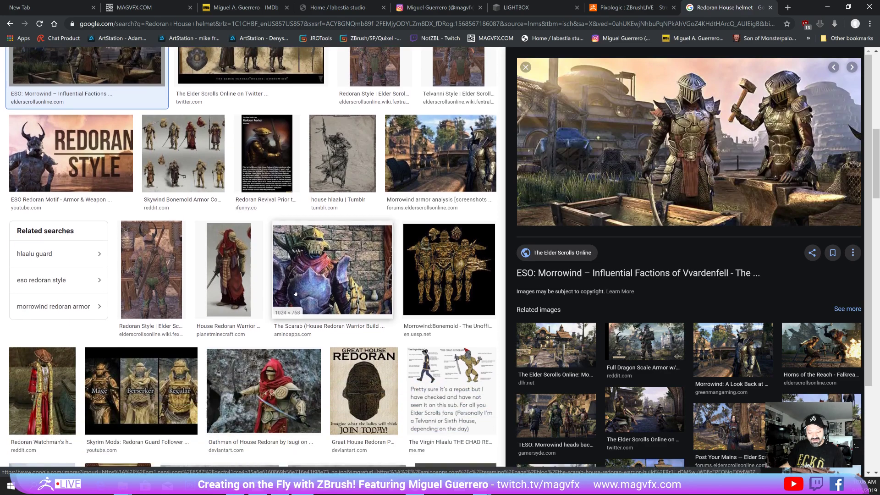
{"action": "left_click", "coordinate": [337, 208]}
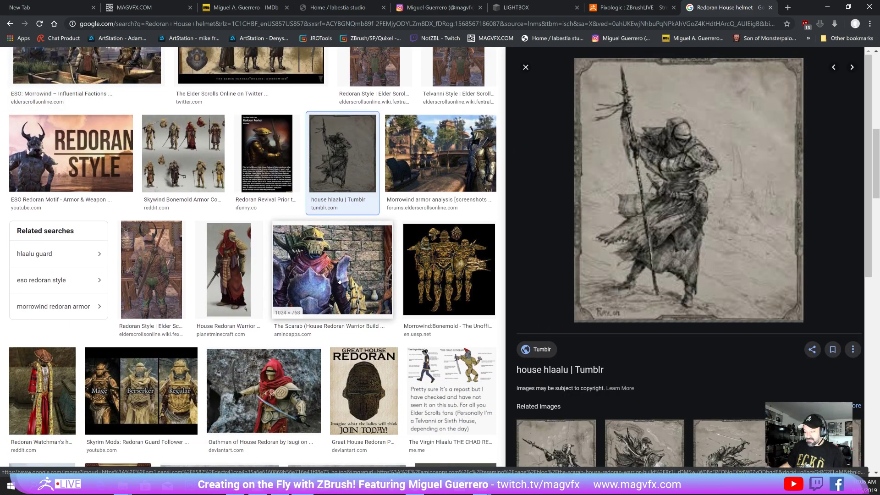
{"action": "scroll", "coordinate": [339, 281], "scroll_direction": "down", "scroll_amount": 4}
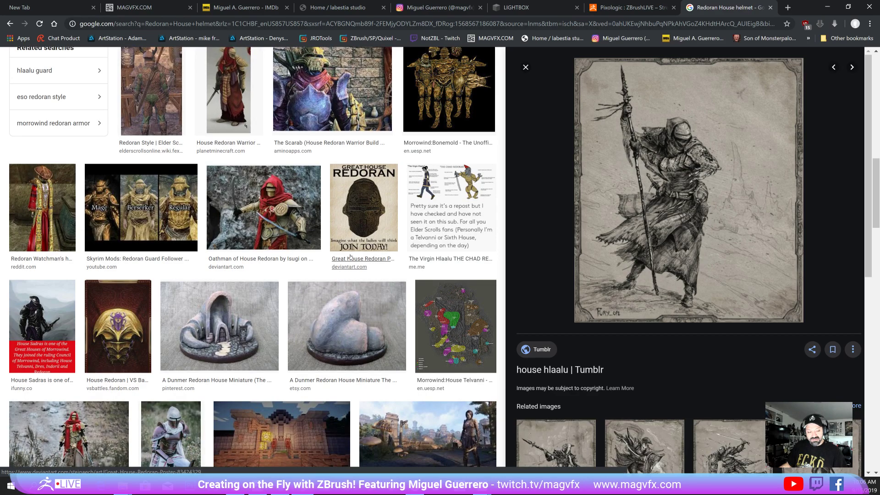
{"action": "key", "text": "alt+Tab"}
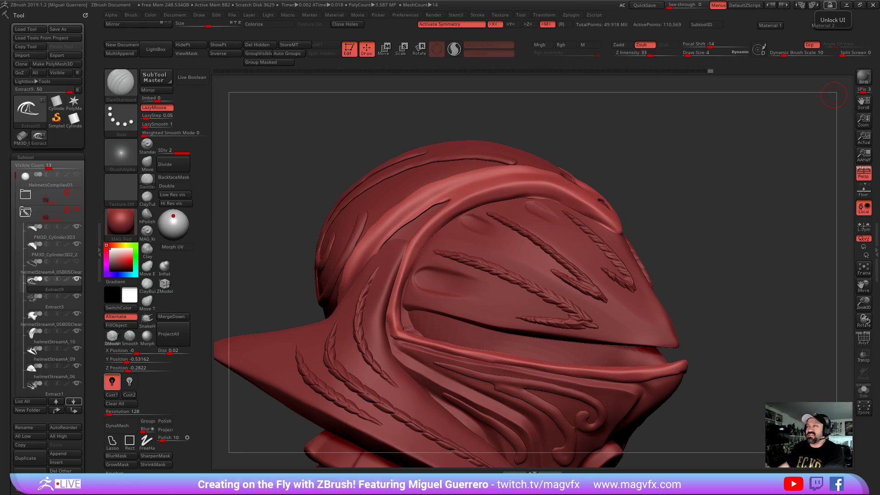
Bring up the costume reference folder, maximize its window and display the images as large thumbnails
{"action": "key", "text": "alt+Tab"}
{"action": "left_click_drag", "start_coordinate": [534, 135], "coordinate": [521, 131]}
{"action": "double_click", "coordinate": [523, 133]}
{"action": "right_click", "coordinate": [502, 342]}
{"action": "left_click", "coordinate": [616, 348]}
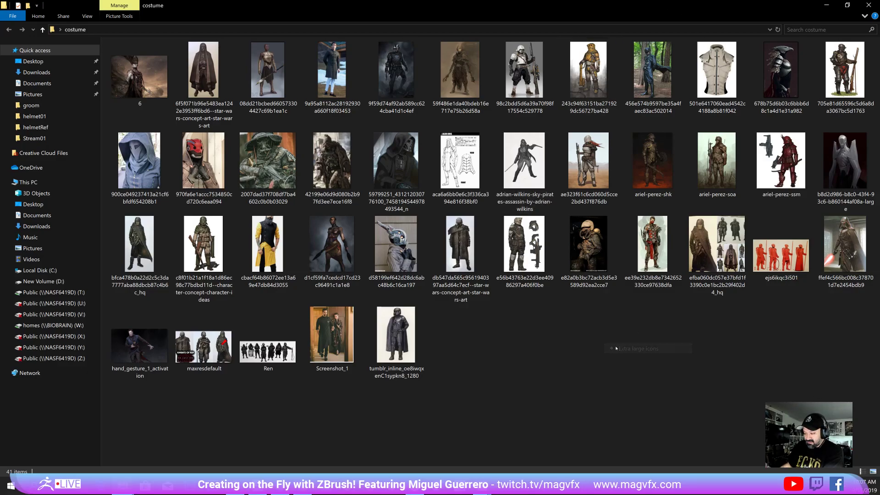
View the costume photos of the masked figure in black uniform and the man in the long dark coat
{"action": "left_click", "coordinate": [653, 76]}
{"action": "double_click", "coordinate": [653, 74]}
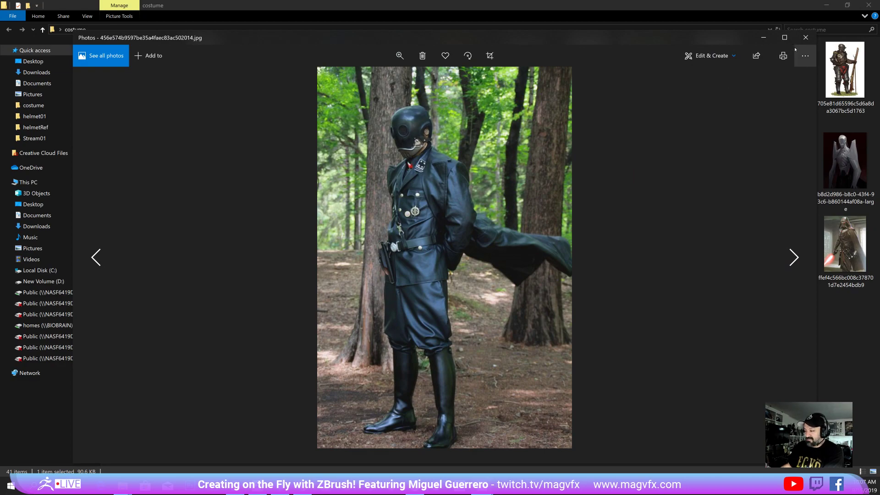
{"action": "left_click", "coordinate": [807, 39]}
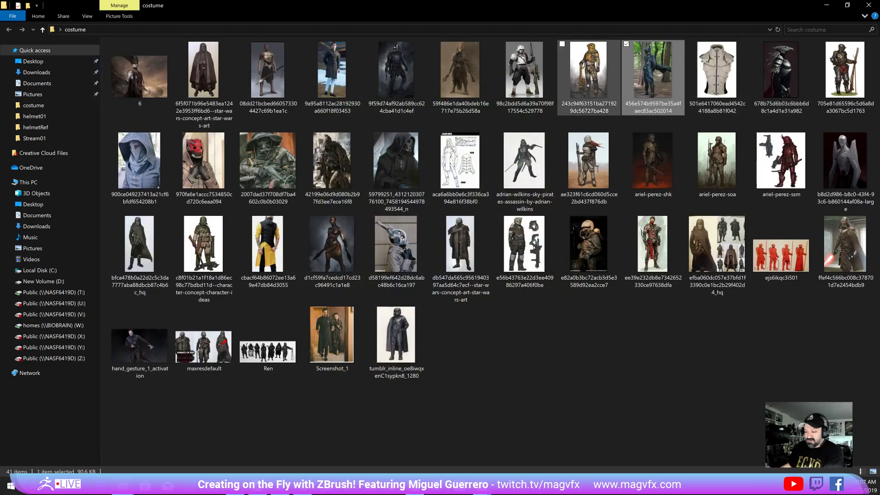
{"action": "left_click", "coordinate": [338, 79]}
{"action": "double_click", "coordinate": [338, 79]}
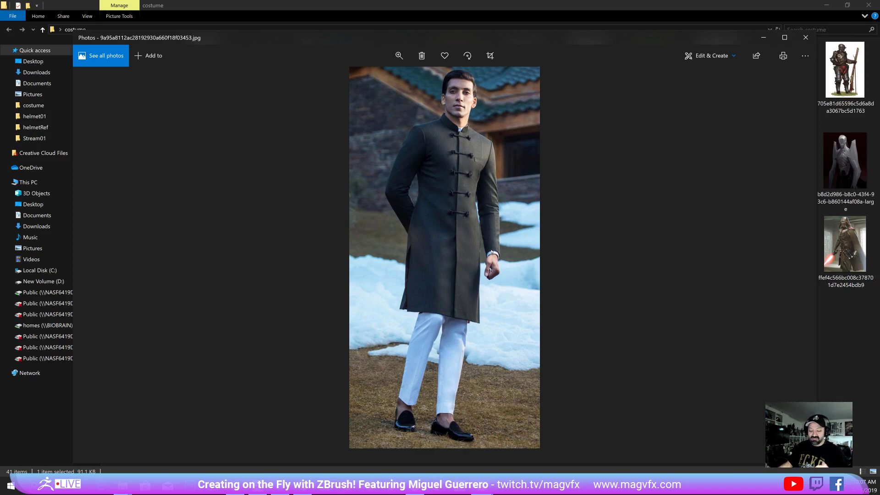
{"action": "left_click", "coordinate": [806, 37]}
View the armored musketeer illustration, the horned mask photo and the collage of robed, helmeted figures from the costume folder
{"action": "double_click", "coordinate": [844, 69]}
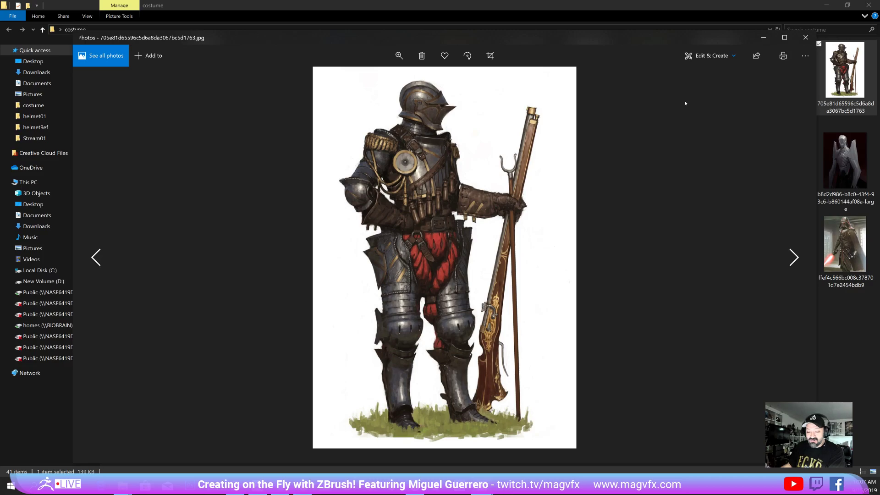
{"action": "left_click", "coordinate": [805, 37]}
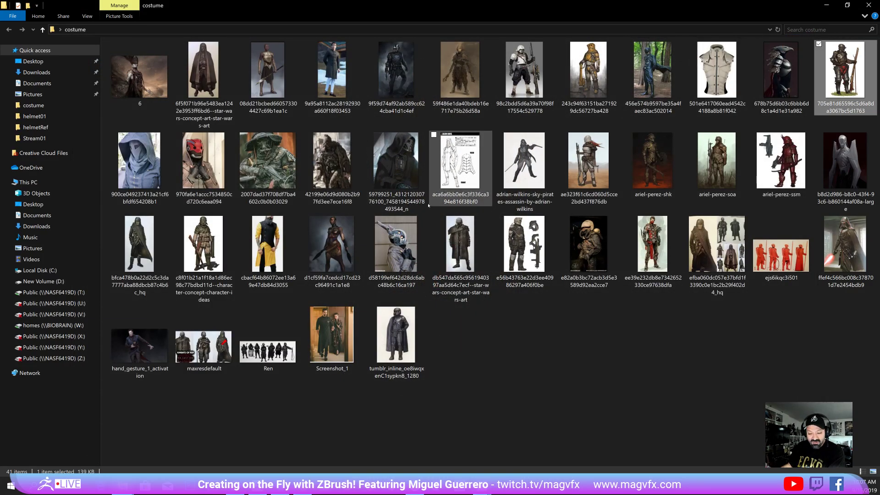
{"action": "double_click", "coordinate": [400, 247]}
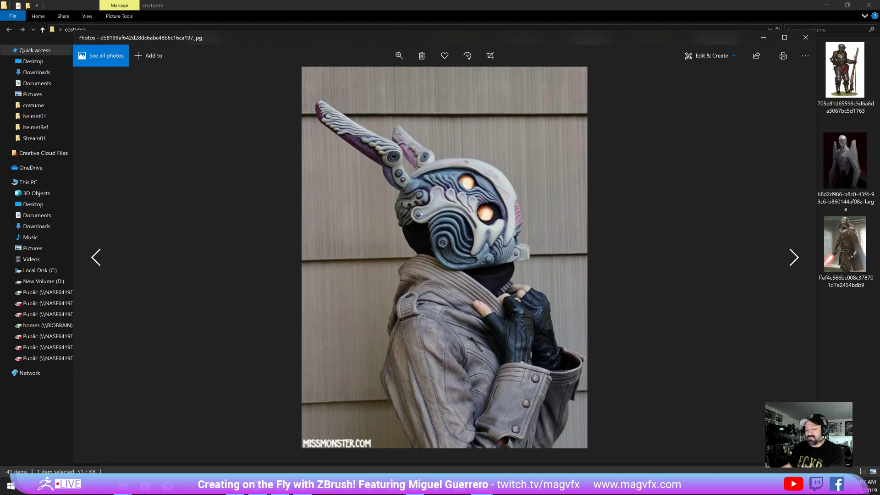
{"action": "left_click", "coordinate": [801, 41]}
{"action": "double_click", "coordinate": [710, 259]}
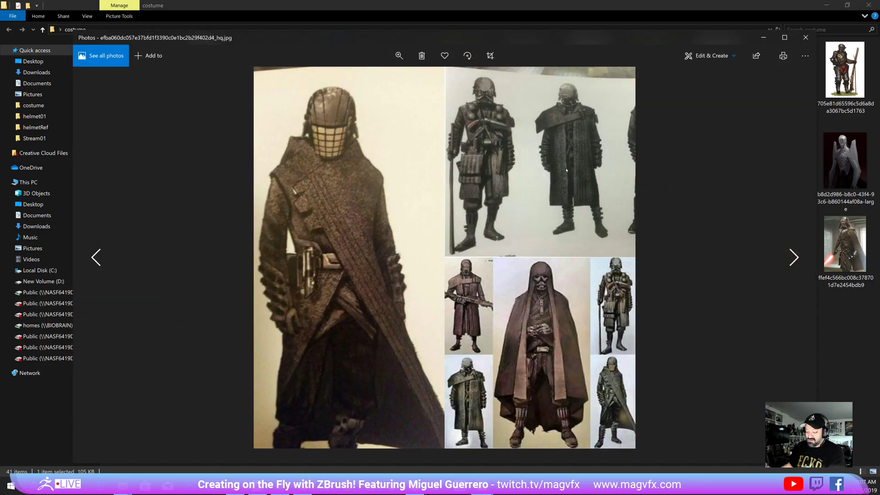
{"action": "left_click", "coordinate": [806, 38]}
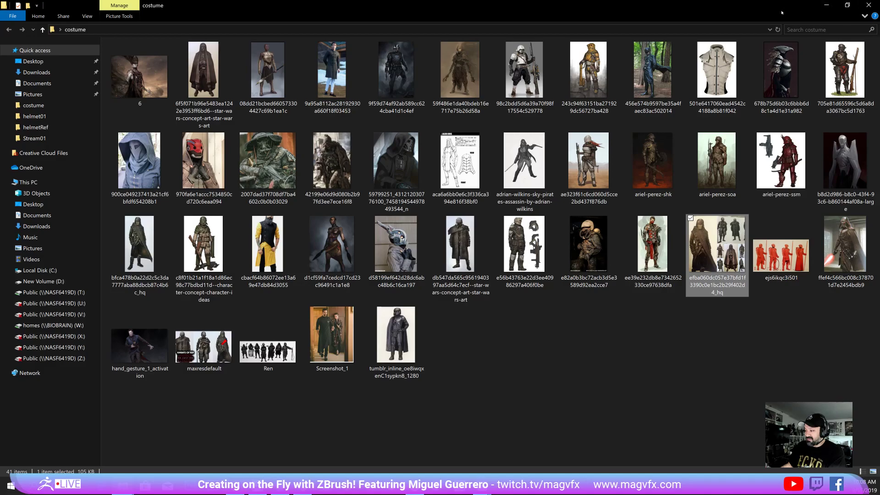
Leave the costume folder and view the reference images of the robed spear guard, the tall engraved masked helmet and the embossed crested helmet
{"action": "left_click", "coordinate": [826, 5]}
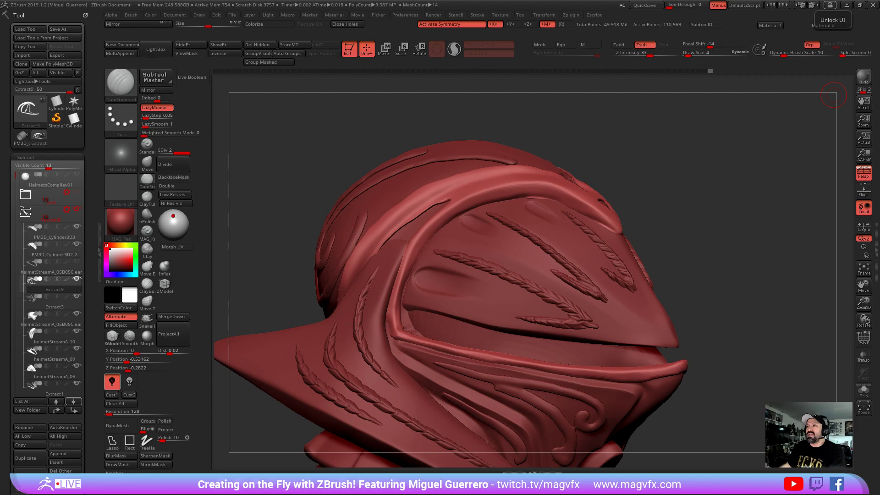
{"action": "key", "text": "alt+Tab"}
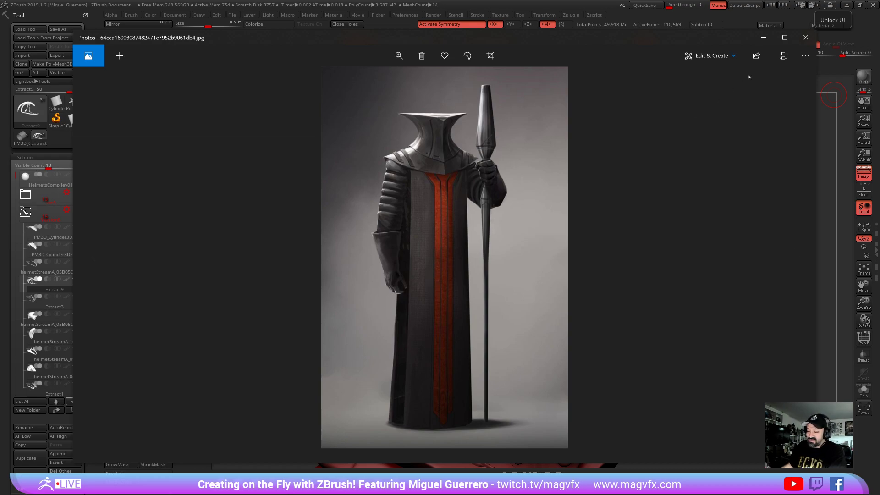
{"action": "left_click", "coordinate": [805, 38]}
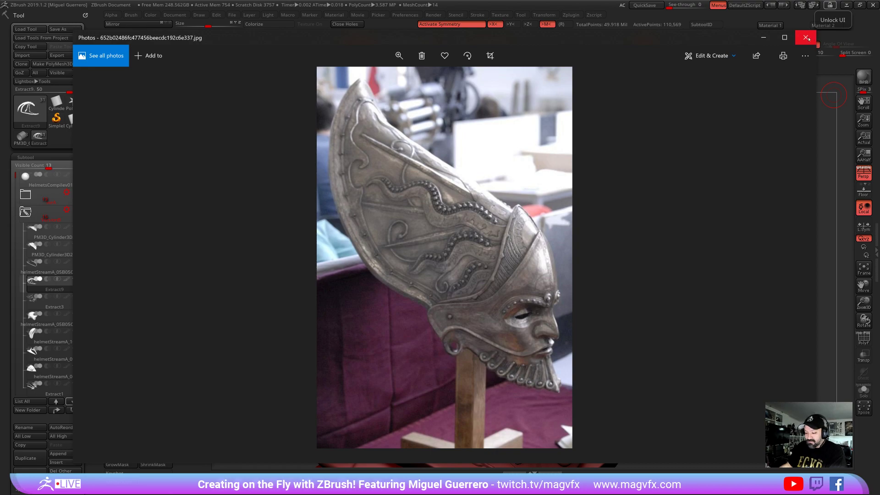
{"action": "left_click", "coordinate": [807, 38]}
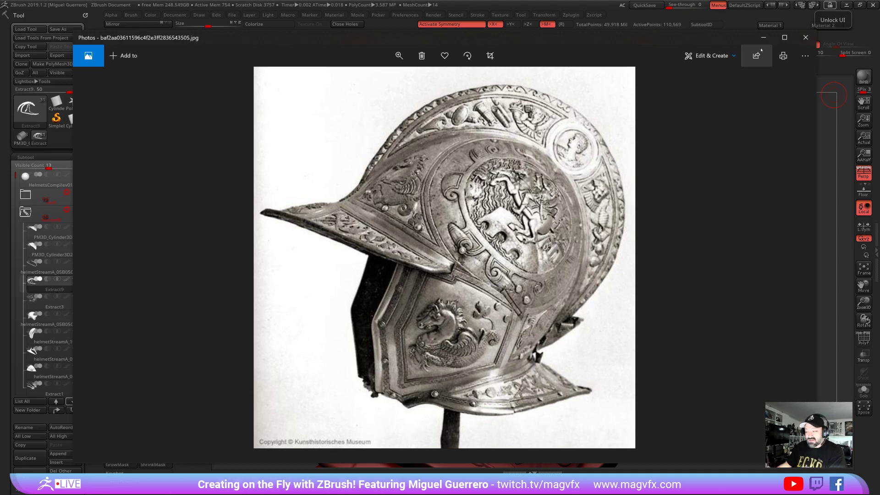
{"action": "left_click", "coordinate": [805, 37]}
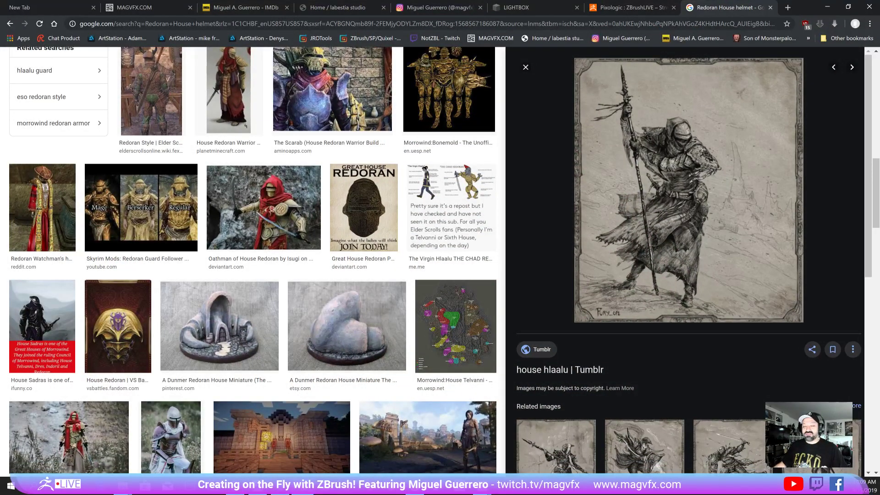
Search Google Images for "euilibrium style" to look over the costume results, and return to ZBrush
{"action": "left_click", "coordinate": [417, 23]}
{"action": "type", "text": "euilibrium style"}
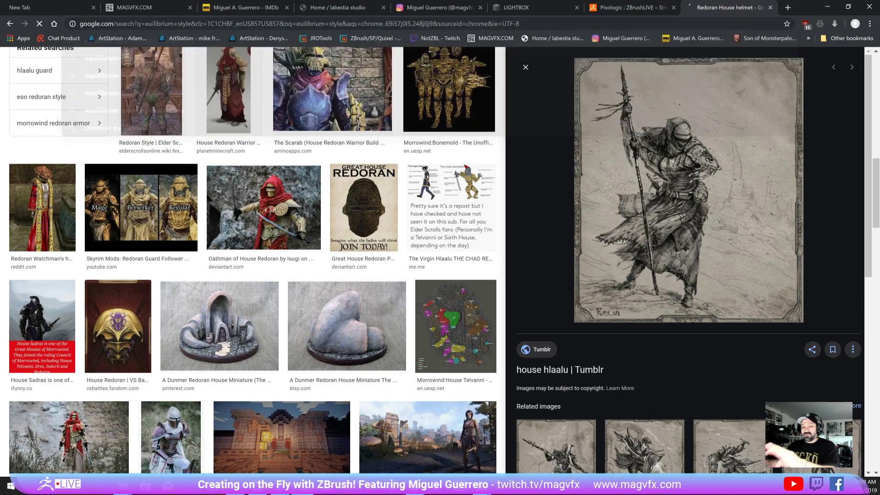
{"action": "key", "text": "Return"}
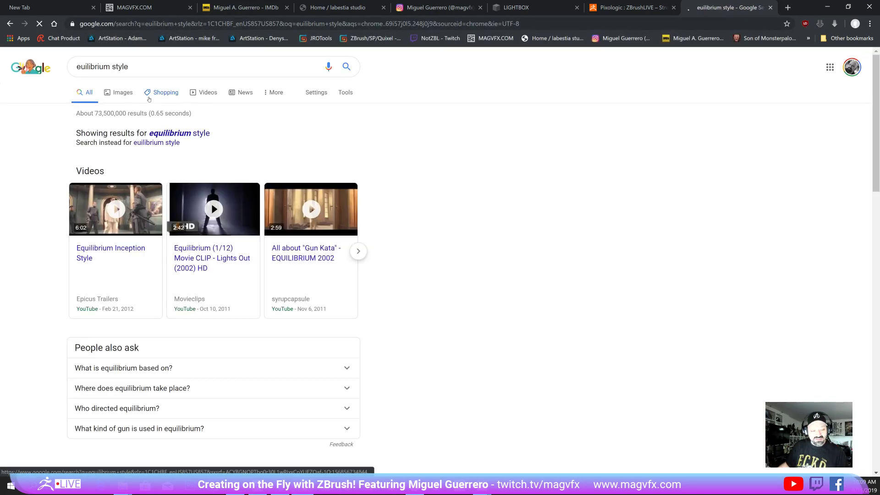
{"action": "left_click", "coordinate": [120, 94]}
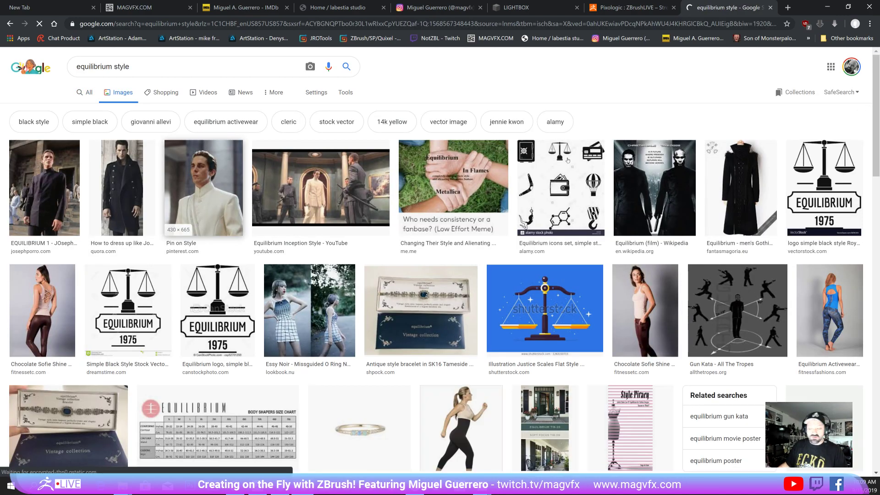
{"action": "left_click", "coordinate": [826, 8]}
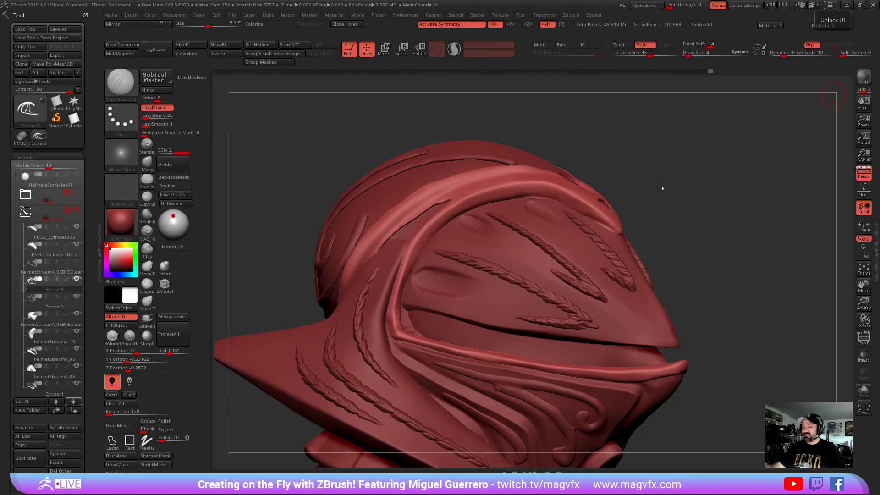
Examine the helmet on the full bust from several angles and view the God Complex Apollo character image
{"action": "left_click_drag", "start_coordinate": [431, 225], "coordinate": [428, 240]}
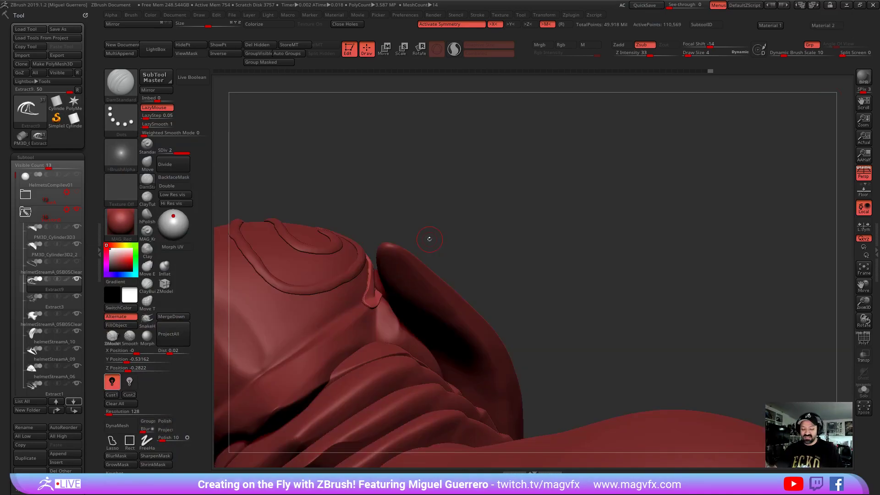
{"action": "left_click_drag", "start_coordinate": [569, 277], "coordinate": [733, 279]}
{"action": "right_click_drag", "start_coordinate": [540, 297], "coordinate": [513, 247]}
{"action": "right_click_drag", "start_coordinate": [458, 257], "coordinate": [325, 251]}
{"action": "right_click", "coordinate": [384, 245]}
{"action": "right_click_drag", "start_coordinate": [448, 289], "coordinate": [385, 254]}
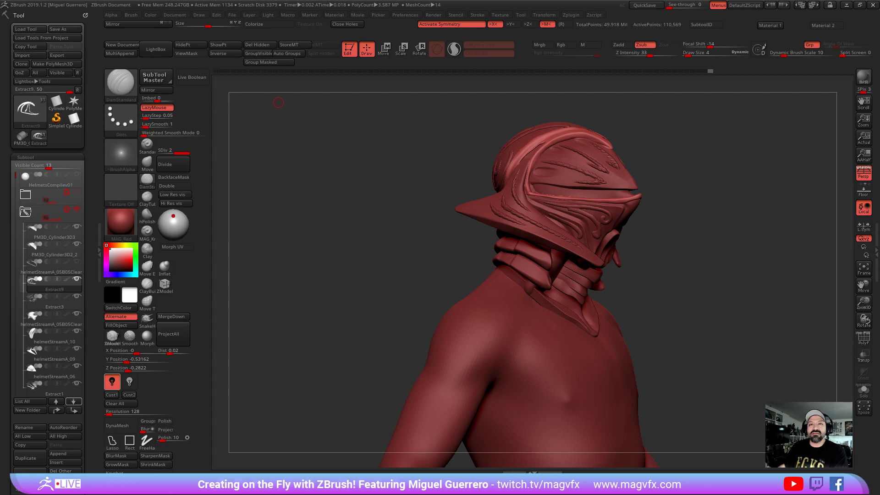
{"action": "key", "text": "alt+Tab"}
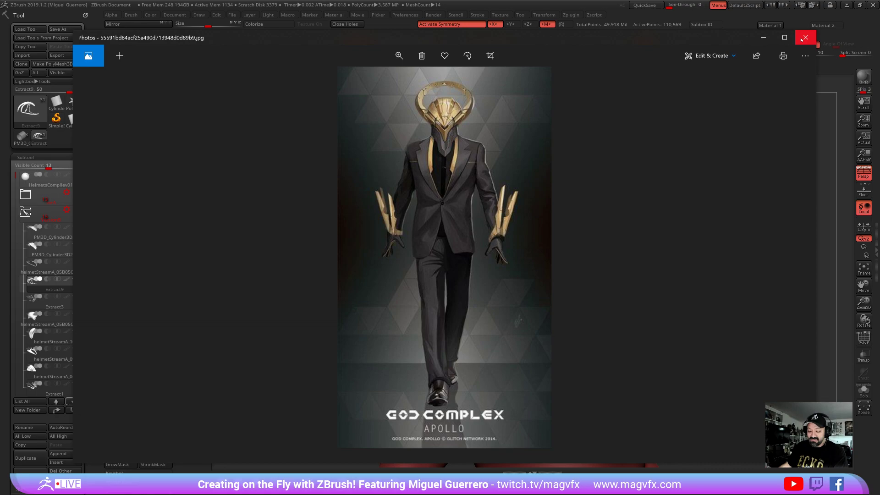
{"action": "left_click", "coordinate": [805, 37]}
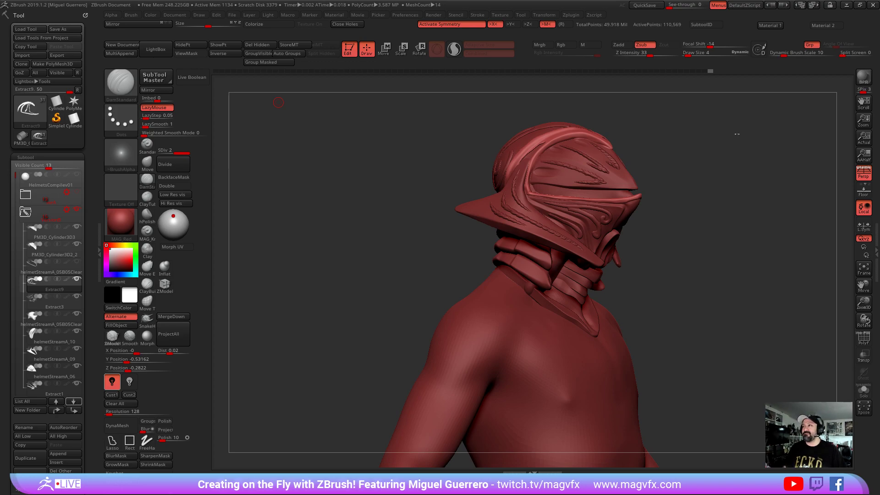
Sharpen the upper edge of the visor rim from the brow toward the back with DamStandard strokes at draw size 5
{"action": "mouse_move", "coordinate": [361, 255]}
{"action": "left_mouse_down"}
{"action": "mouse_move", "coordinate": [320, 261]}
{"action": "mouse_move", "coordinate": [365, 273]}
{"action": "left_mouse_up"}
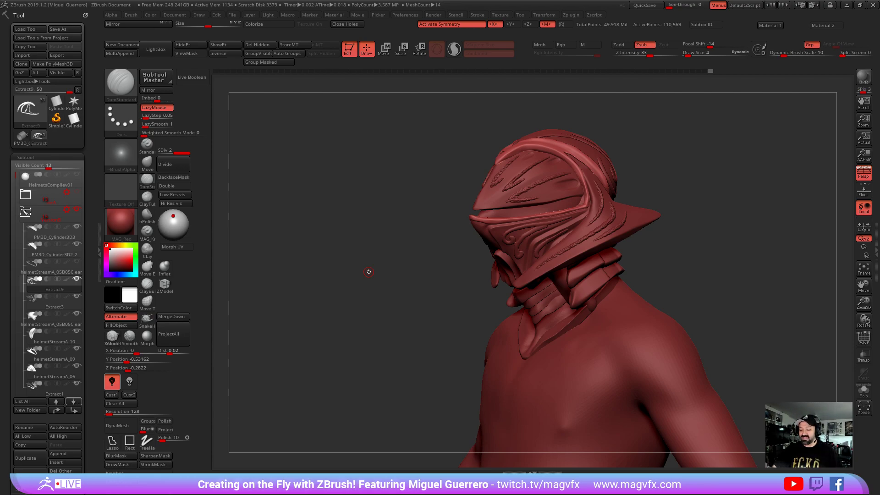
{"action": "left_click_drag", "start_coordinate": [368, 271], "coordinate": [361, 363]}
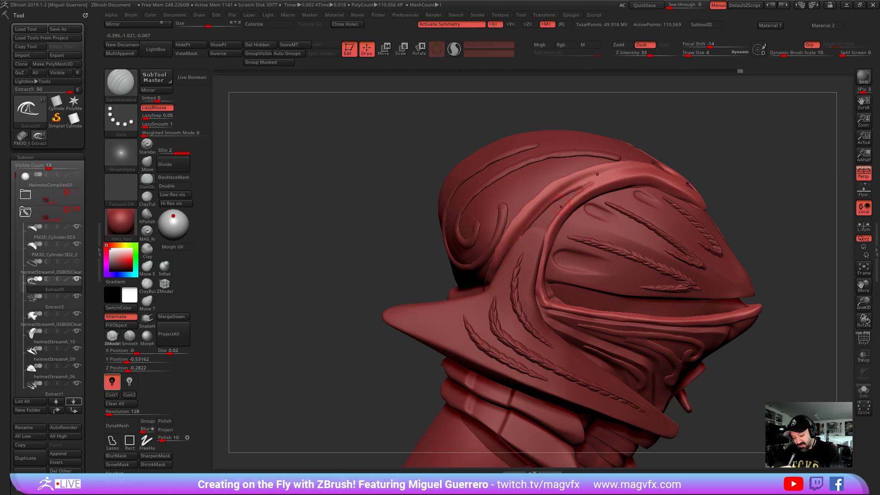
{"action": "left_click_drag", "start_coordinate": [563, 201], "coordinate": [588, 184]}
{"action": "left_click_drag", "start_coordinate": [341, 197], "coordinate": [488, 179]}
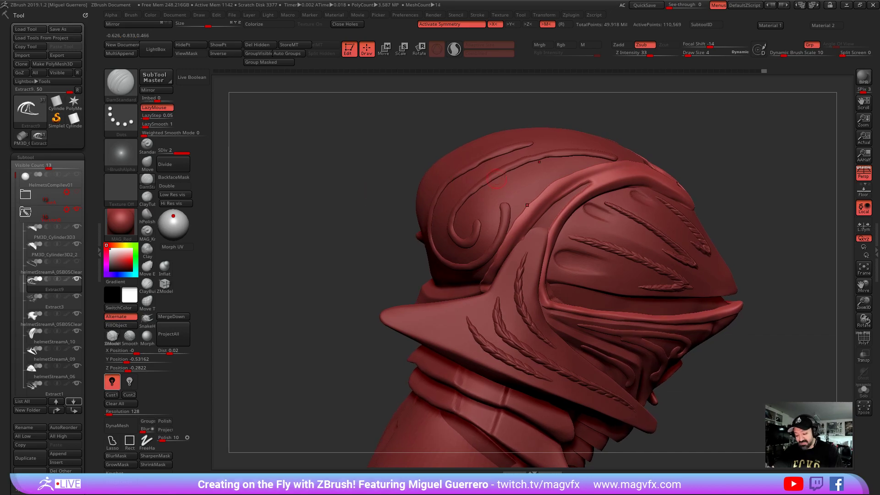
{"action": "mouse_move", "coordinate": [559, 179]}
{"action": "left_mouse_down"}
{"action": "mouse_move", "coordinate": [525, 210]}
{"action": "mouse_move", "coordinate": [474, 287]}
{"action": "left_mouse_up"}
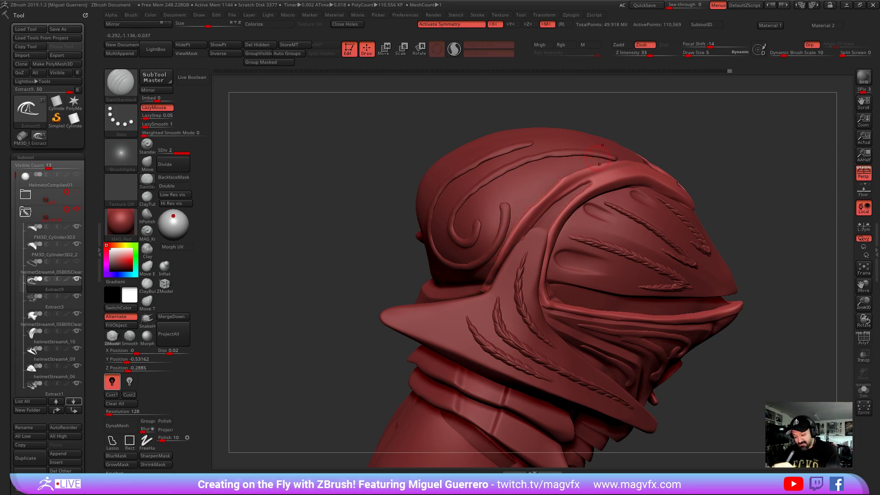
{"action": "mouse_move", "coordinate": [594, 167]}
{"action": "left_mouse_down"}
{"action": "mouse_move", "coordinate": [547, 194]}
{"action": "mouse_move", "coordinate": [556, 189]}
{"action": "left_mouse_up"}
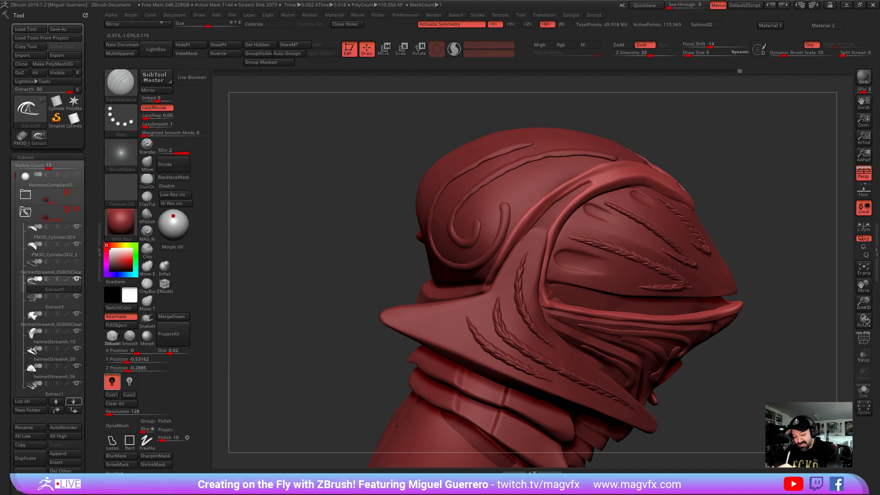
{"action": "left_click_drag", "start_coordinate": [357, 222], "coordinate": [424, 242]}
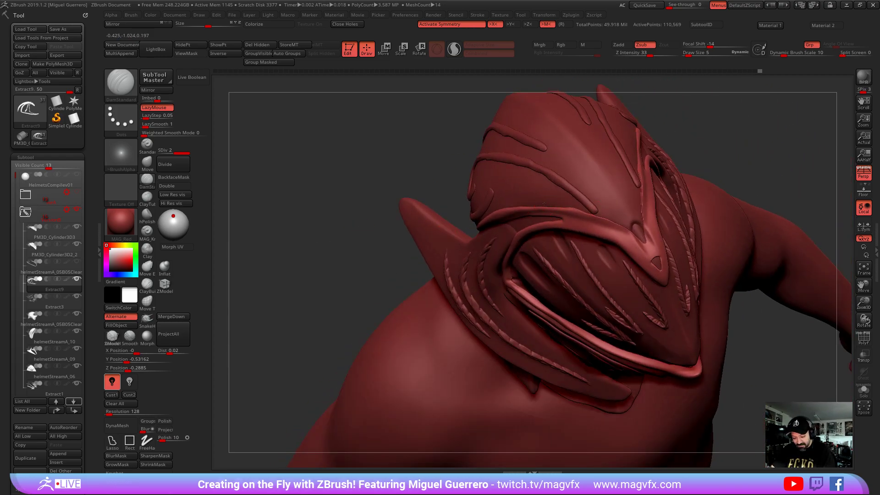
Try a crease along the visor rim's brow toward the front peak and undo the last strokes
{"action": "mouse_move", "coordinate": [573, 210]}
{"action": "left_mouse_down"}
{"action": "mouse_move", "coordinate": [631, 232]}
{"action": "mouse_move", "coordinate": [652, 255]}
{"action": "left_mouse_up"}
{"action": "key", "text": "ctrl+z"}
{"action": "key", "text": "ctrl+z"}
{"action": "key", "text": "ctrl+z"}
{"action": "key", "text": "ctrl+z"}
{"action": "key", "text": "ctrl+z"}
Recut the crease along the visor rim's brow to the front peak and continue defining the rim's upper side edge
{"action": "left_click_drag", "start_coordinate": [610, 224], "coordinate": [649, 259]}
{"action": "left_click_drag", "start_coordinate": [396, 225], "coordinate": [303, 222]}
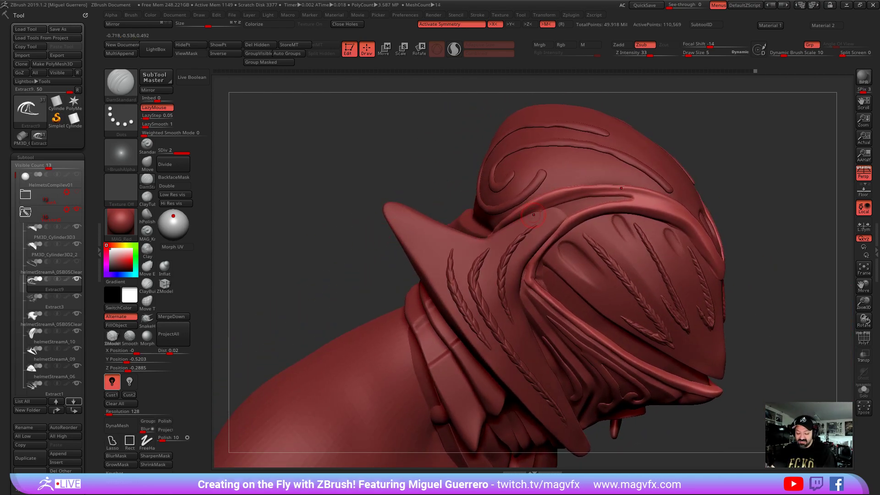
{"action": "left_click_drag", "start_coordinate": [326, 228], "coordinate": [330, 259]}
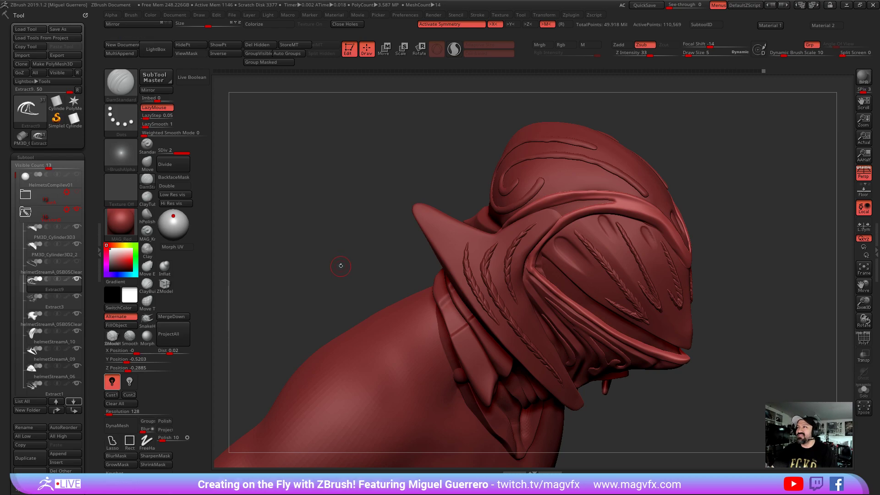
{"action": "left_click_drag", "start_coordinate": [338, 259], "coordinate": [358, 248]}
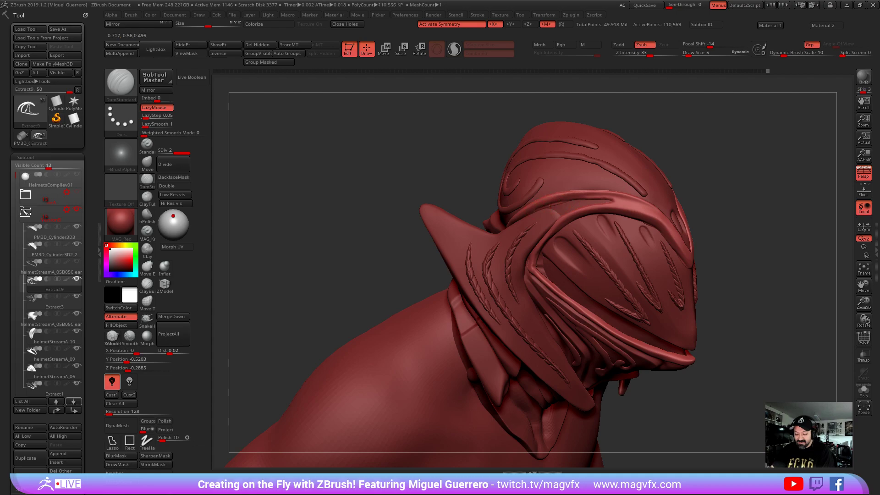
{"action": "right_click_drag", "start_coordinate": [536, 214], "coordinate": [541, 195]}
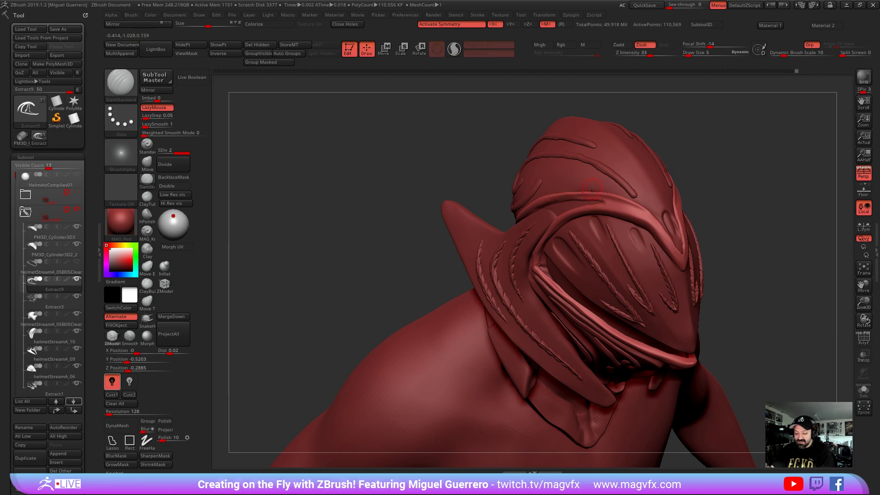
Smooth the raised band above the visor rim on the helmet's side and refine its crease
{"action": "left_click_drag", "start_coordinate": [367, 243], "coordinate": [387, 232]}
{"action": "key", "text": "shift"}
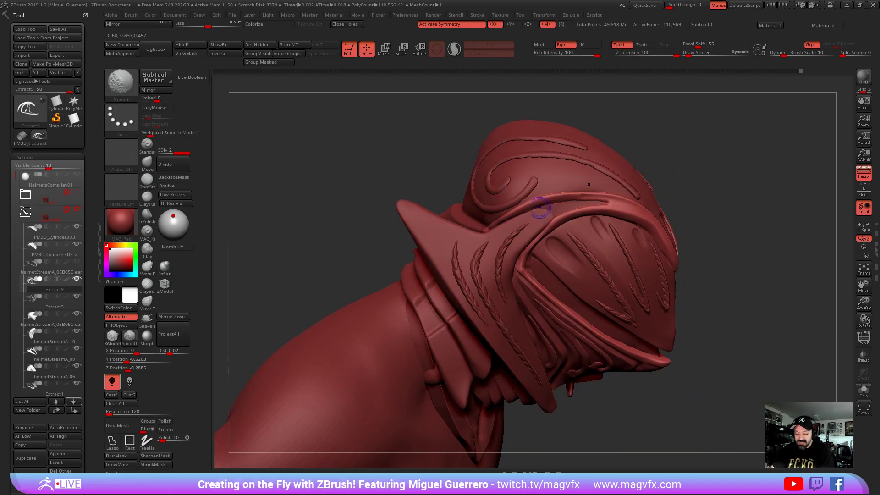
{"action": "right_click_drag", "start_coordinate": [541, 207], "coordinate": [569, 200]}
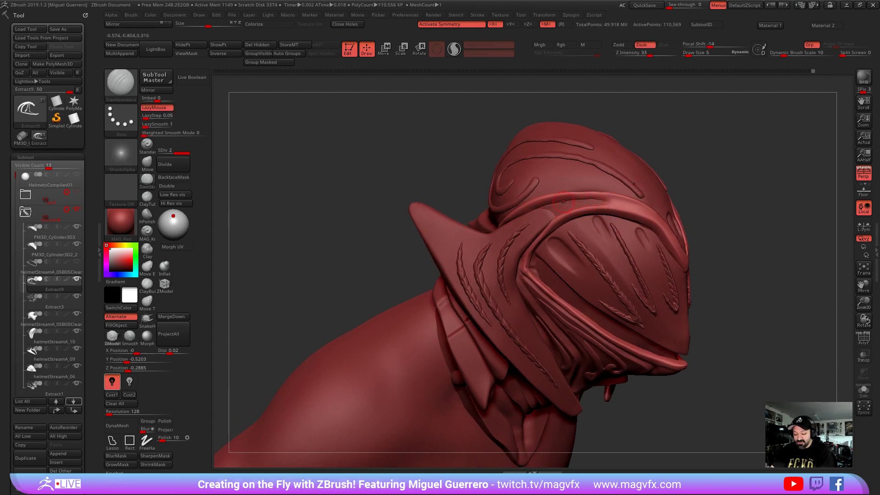
{"action": "left_click_drag", "start_coordinate": [399, 224], "coordinate": [528, 253]}
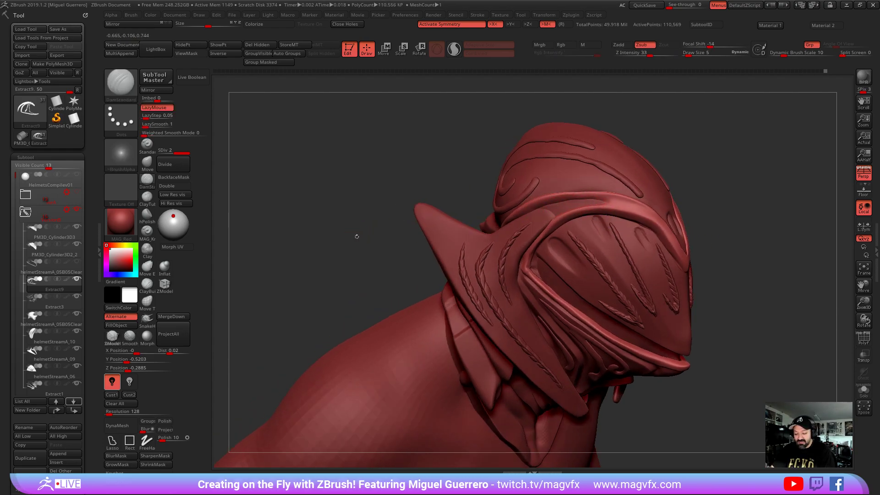
Define the visor rim's inner and outer edges over the brow and down to the front peak with DamStandard strokes
{"action": "left_click_drag", "start_coordinate": [383, 173], "coordinate": [437, 182]}
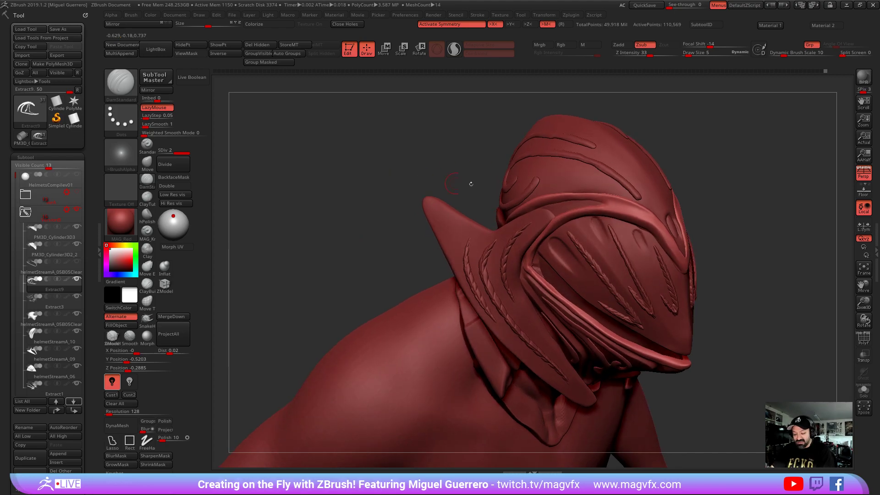
{"action": "left_click_drag", "start_coordinate": [613, 196], "coordinate": [642, 214]}
{"action": "left_click_drag", "start_coordinate": [758, 285], "coordinate": [753, 265]}
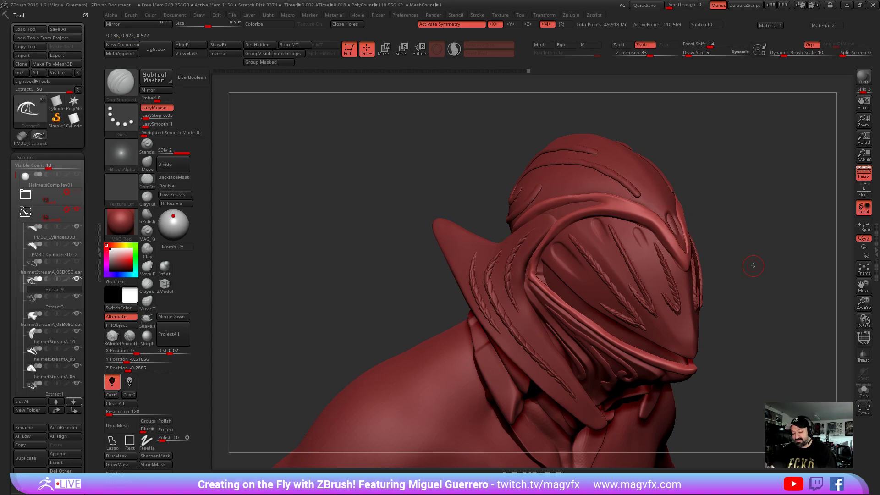
{"action": "left_click_drag", "start_coordinate": [379, 281], "coordinate": [431, 267]}
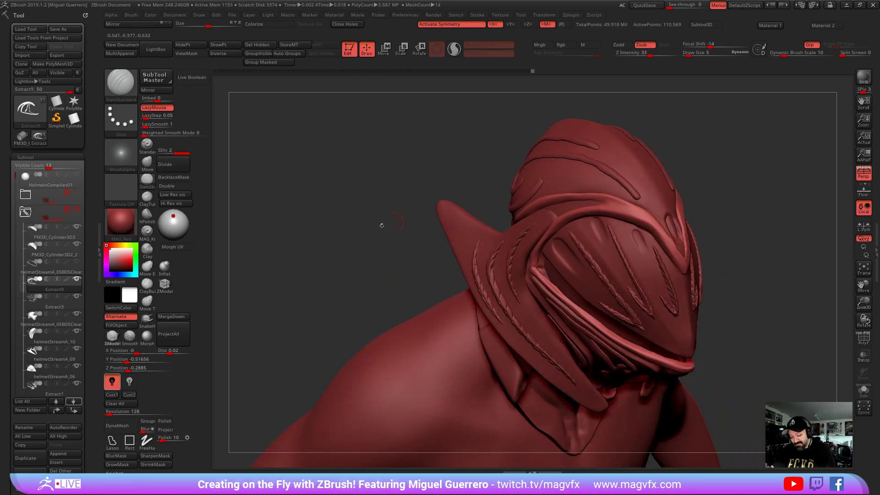
{"action": "left_click_drag", "start_coordinate": [392, 220], "coordinate": [595, 219]}
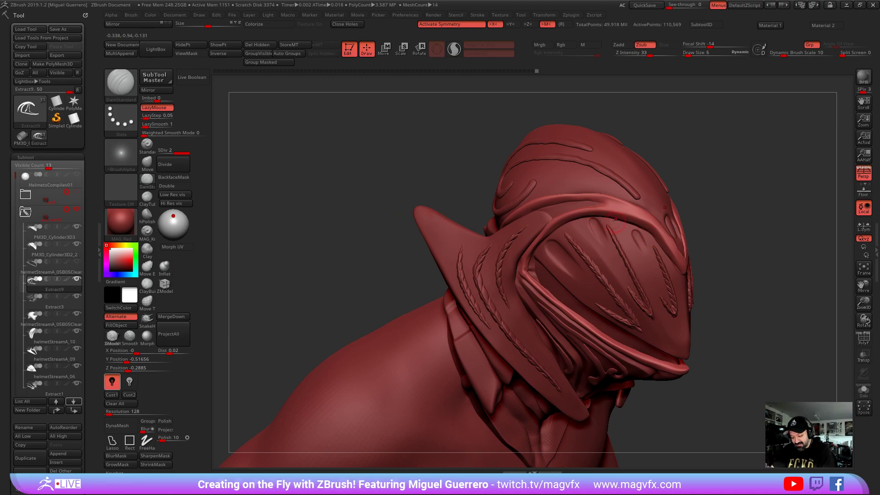
{"action": "left_click_drag", "start_coordinate": [671, 264], "coordinate": [676, 273]}
{"action": "left_click_drag", "start_coordinate": [350, 268], "coordinate": [326, 223]}
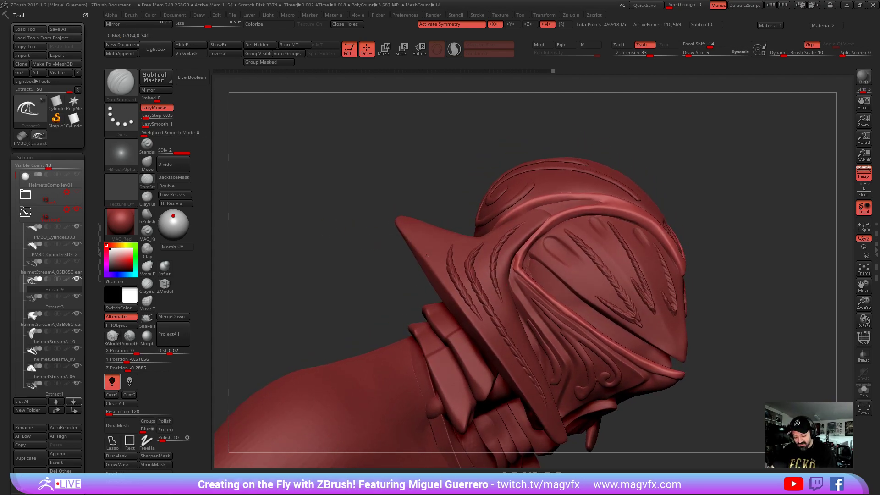
Sharpen the lower visor rim toward the mouth slit and the rim's rear corner with DamStandard strokes
{"action": "mouse_move", "coordinate": [601, 346]}
{"action": "left_mouse_down"}
{"action": "mouse_move", "coordinate": [651, 371]}
{"action": "mouse_move", "coordinate": [636, 369]}
{"action": "left_mouse_up"}
{"action": "left_click_drag", "start_coordinate": [516, 275], "coordinate": [565, 304]}
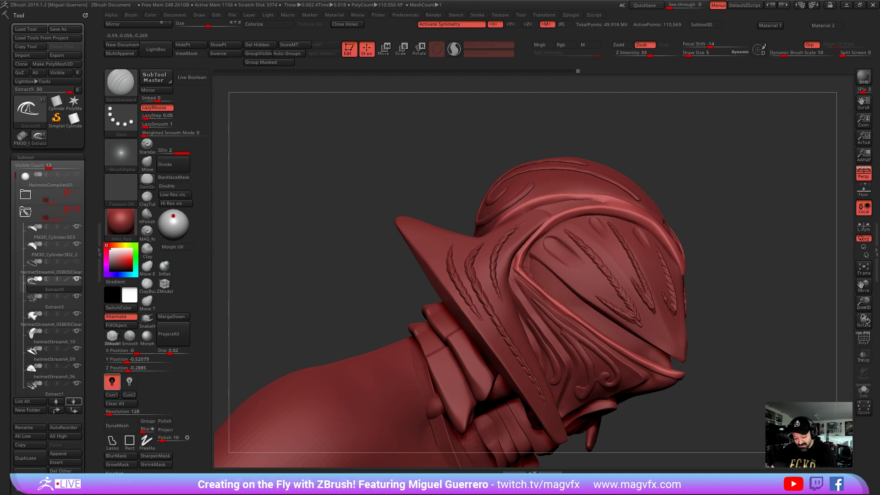
{"action": "left_click_drag", "start_coordinate": [346, 263], "coordinate": [362, 250]}
{"action": "left_click_drag", "start_coordinate": [511, 268], "coordinate": [514, 274]}
{"action": "left_click_drag", "start_coordinate": [517, 239], "coordinate": [566, 276]}
{"action": "left_click_drag", "start_coordinate": [512, 256], "coordinate": [472, 245]}
{"action": "left_click_drag", "start_coordinate": [370, 210], "coordinate": [328, 220]}
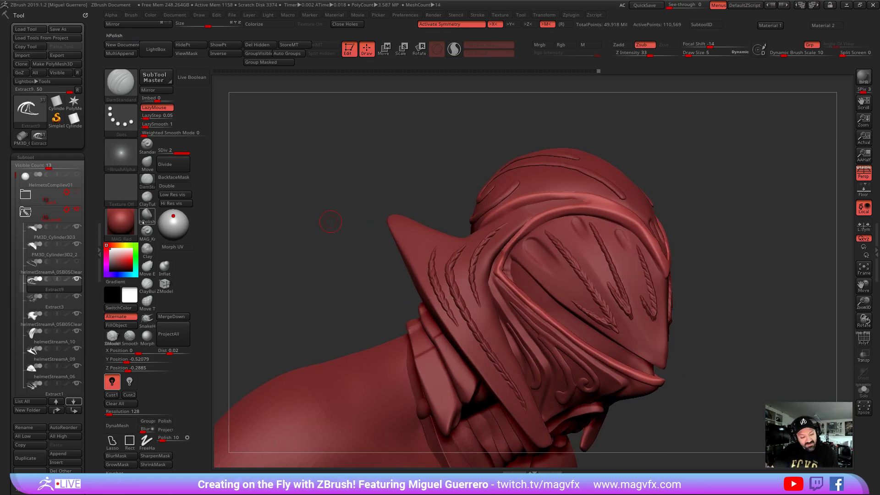
Flatten the upper edge of the visor rim over the brow and along the helmet's side with the hPolish brush
{"action": "left_click", "coordinate": [147, 214]}
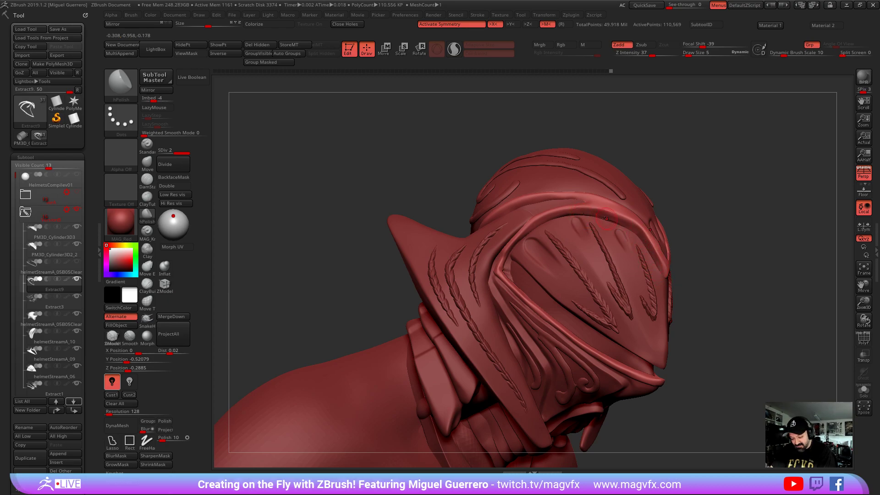
{"action": "left_click_drag", "start_coordinate": [315, 291], "coordinate": [289, 260]}
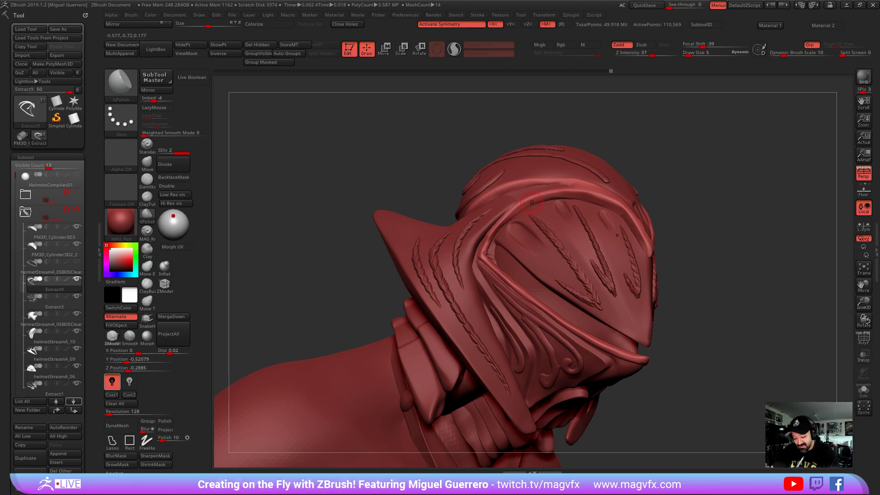
{"action": "left_click_drag", "start_coordinate": [327, 172], "coordinate": [349, 235]}
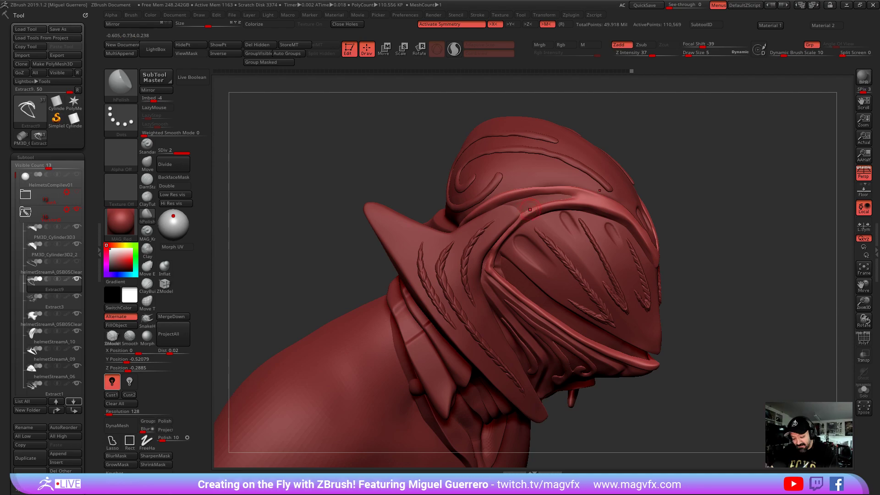
{"action": "left_click_drag", "start_coordinate": [350, 247], "coordinate": [359, 241]}
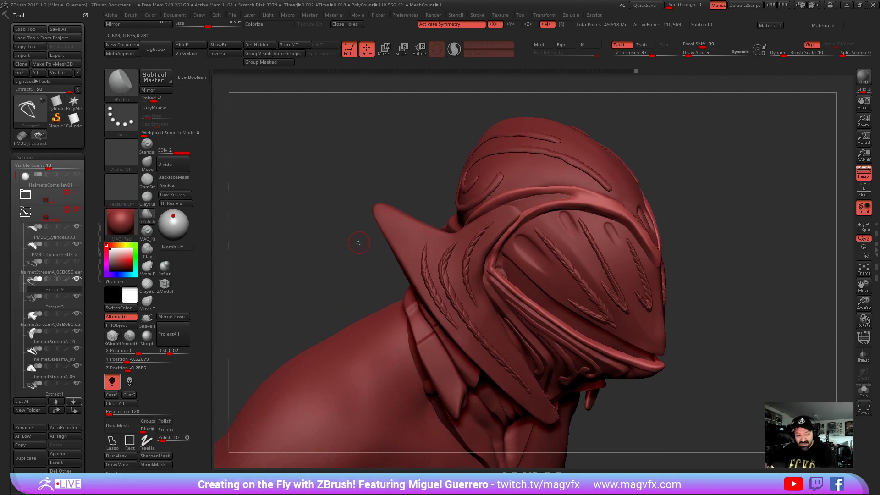
{"action": "mouse_move", "coordinate": [298, 236]}
{"action": "right_mouse_down"}
{"action": "mouse_move", "coordinate": [318, 252]}
{"action": "mouse_move", "coordinate": [313, 231]}
{"action": "right_mouse_up"}
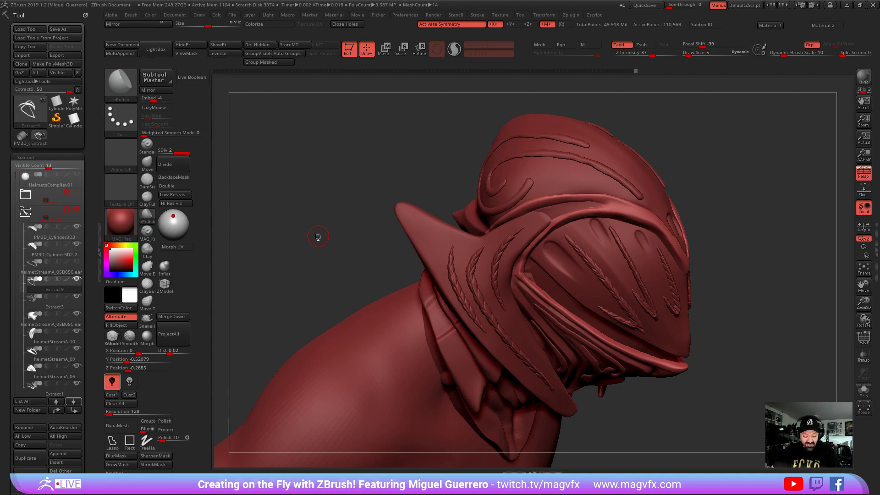
Compare the helmet's surface detail under several different materials from a few angles
{"action": "key", "text": "2"}
{"action": "left_click_drag", "start_coordinate": [288, 274], "coordinate": [328, 311]}
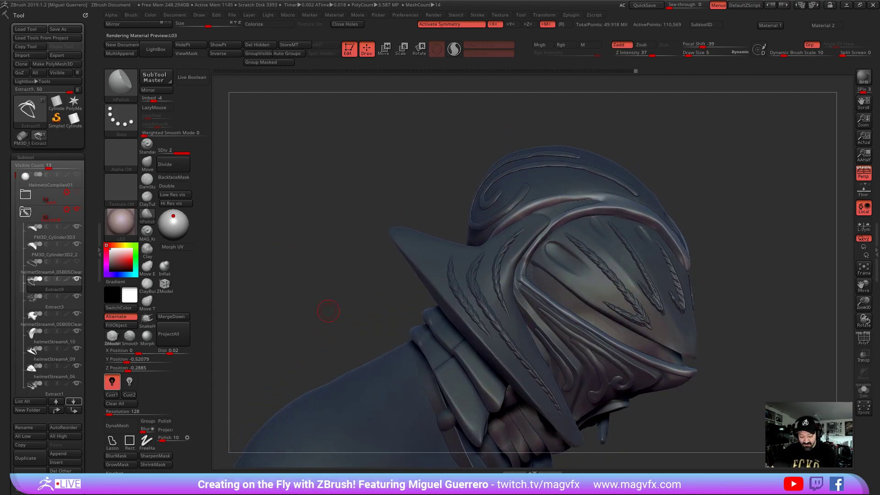
{"action": "key", "text": "3"}
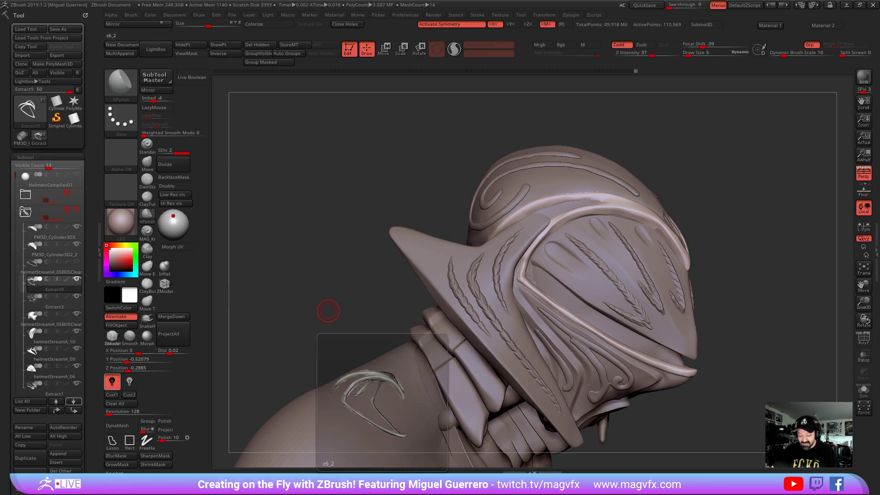
{"action": "key", "text": "4"}
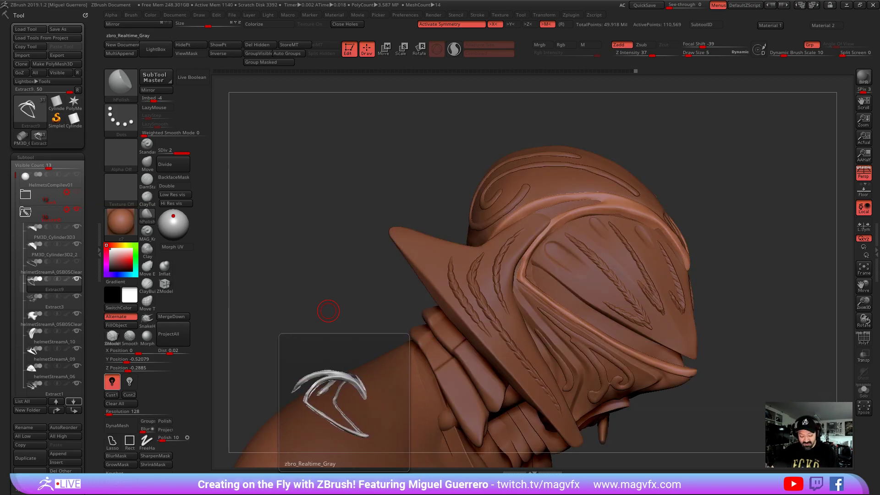
{"action": "key", "text": "5"}
{"action": "key", "text": "6"}
{"action": "mouse_move", "coordinate": [328, 311]}
{"action": "left_mouse_down"}
{"action": "mouse_move", "coordinate": [334, 305]}
{"action": "mouse_move", "coordinate": [326, 328]}
{"action": "mouse_move", "coordinate": [344, 336]}
{"action": "mouse_move", "coordinate": [286, 301]}
{"action": "mouse_move", "coordinate": [354, 320]}
{"action": "mouse_move", "coordinate": [318, 331]}
{"action": "mouse_move", "coordinate": [381, 326]}
{"action": "mouse_move", "coordinate": [324, 326]}
{"action": "mouse_move", "coordinate": [322, 360]}
{"action": "mouse_move", "coordinate": [374, 376]}
{"action": "mouse_move", "coordinate": [353, 349]}
{"action": "left_mouse_up"}
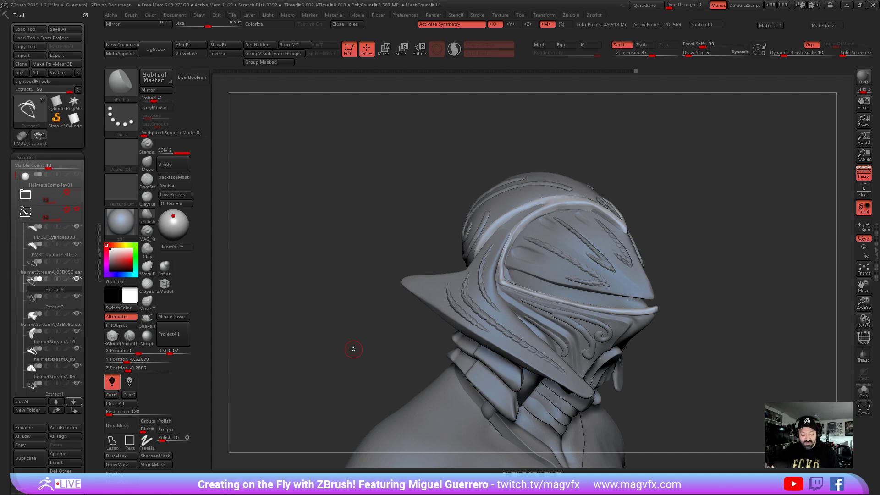
{"action": "key", "text": "2"}
{"action": "left_click_drag", "start_coordinate": [334, 342], "coordinate": [296, 351]}
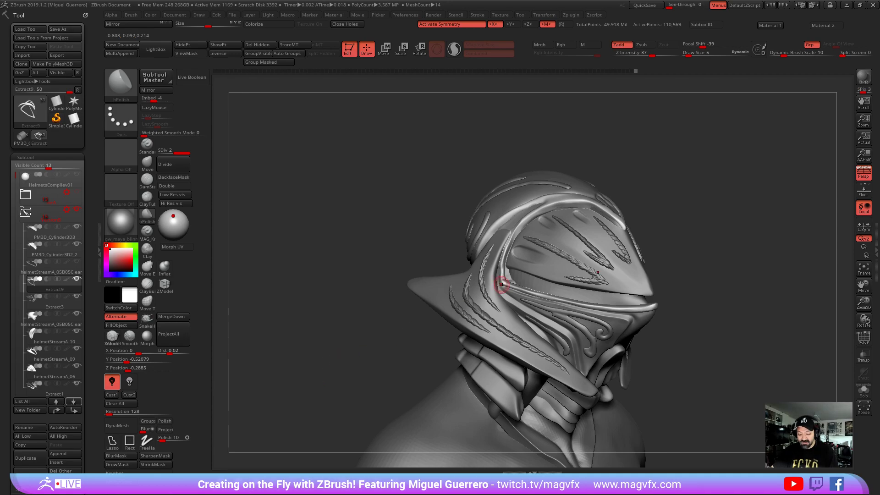
Try Blinn and BasicMaterial on the model and switch back to the blue-grey material
{"action": "left_click", "coordinate": [234, 477]}
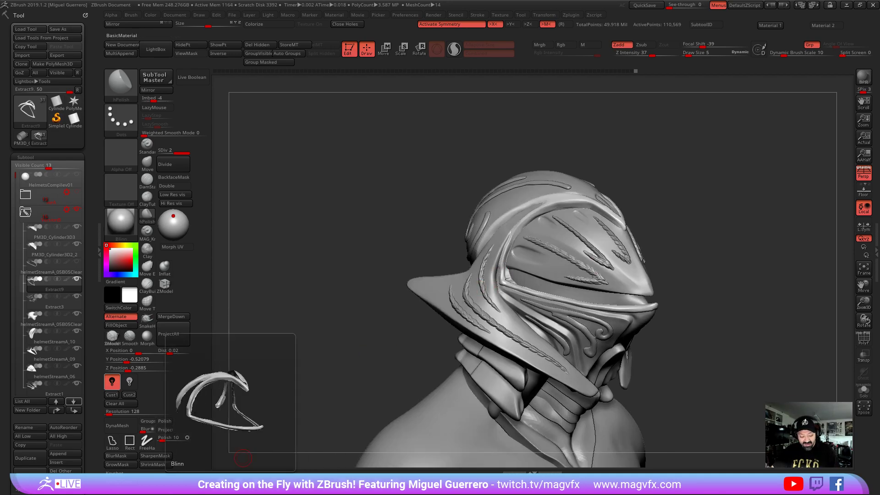
{"action": "left_click", "coordinate": [192, 478]}
{"action": "mouse_move", "coordinate": [302, 415]}
{"action": "left_mouse_down"}
{"action": "mouse_move", "coordinate": [314, 412]}
{"action": "mouse_move", "coordinate": [287, 408]}
{"action": "left_mouse_up"}
{"action": "mouse_move", "coordinate": [147, 231]}
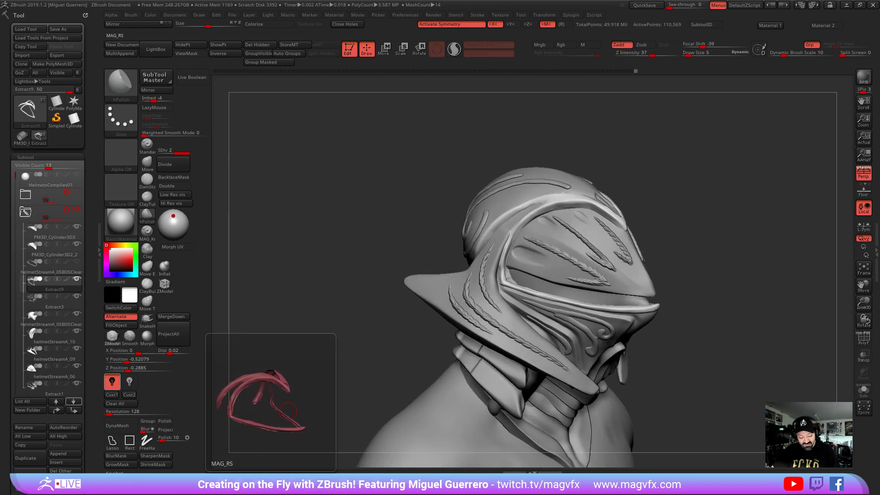
{"action": "left_click", "coordinate": [306, 479]}
{"action": "mouse_move", "coordinate": [338, 357]}
{"action": "left_mouse_down"}
{"action": "mouse_move", "coordinate": [331, 374]}
{"action": "mouse_move", "coordinate": [319, 365]}
{"action": "left_mouse_up"}
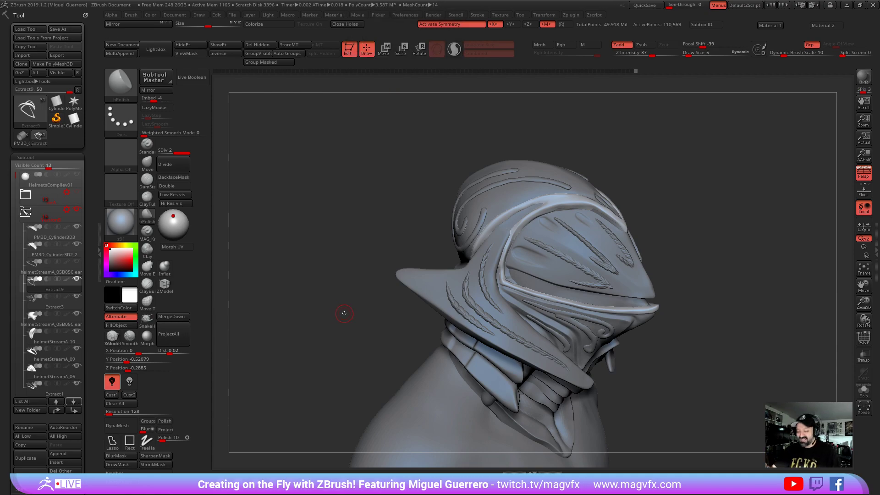
Sharpen the visor rim's edges toward the front peak with DamStandard strokes
{"action": "mouse_move", "coordinate": [334, 320]}
{"action": "left_mouse_down"}
{"action": "mouse_move", "coordinate": [336, 310]}
{"action": "mouse_move", "coordinate": [340, 326]}
{"action": "mouse_move", "coordinate": [344, 314]}
{"action": "mouse_move", "coordinate": [308, 291]}
{"action": "mouse_move", "coordinate": [324, 318]}
{"action": "mouse_move", "coordinate": [347, 315]}
{"action": "mouse_move", "coordinate": [284, 219]}
{"action": "left_mouse_up"}
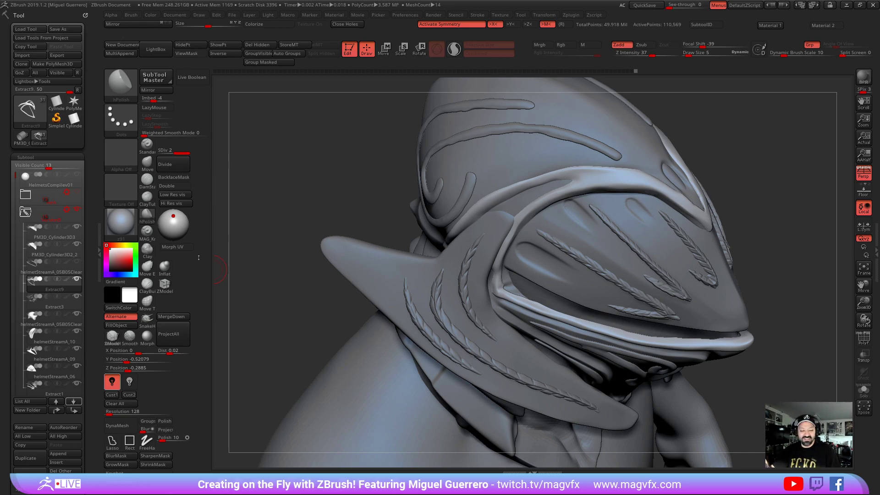
{"action": "left_click", "coordinate": [146, 179]}
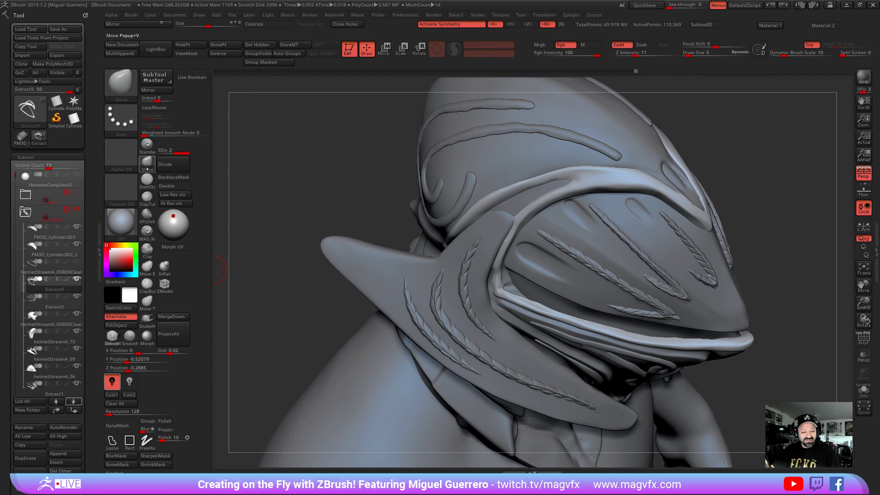
{"action": "left_click_drag", "start_coordinate": [324, 216], "coordinate": [341, 175]}
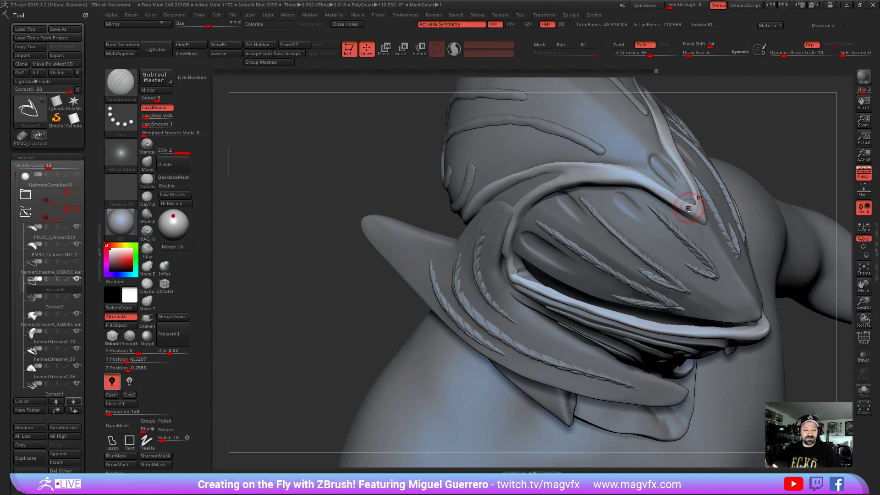
{"action": "left_click_drag", "start_coordinate": [295, 305], "coordinate": [294, 296]}
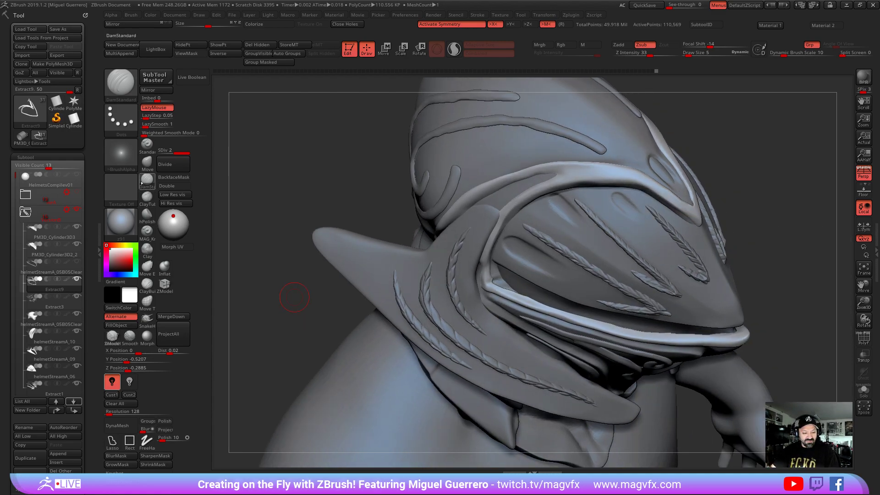
Polish the visor rim from the brow to the front peak with the hPolish brush at draw size 8
{"action": "left_click", "coordinate": [147, 214]}
{"action": "key", "text": "bracketright"}
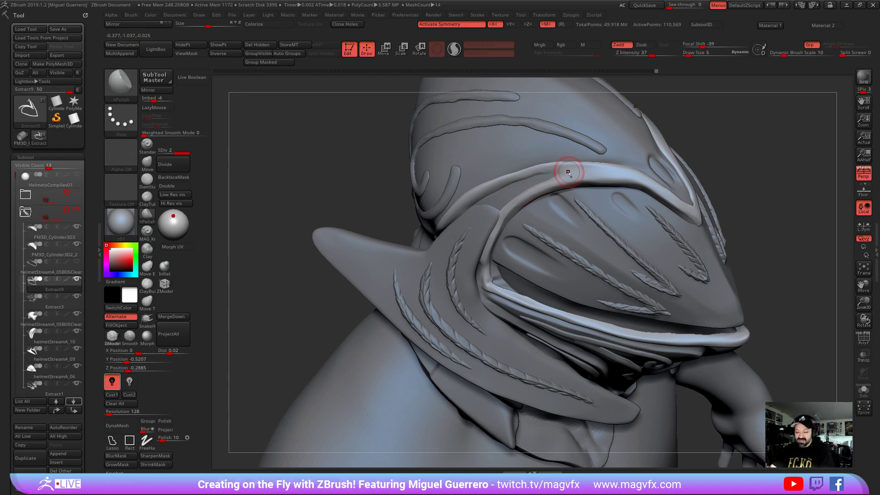
{"action": "mouse_move", "coordinate": [566, 171]}
{"action": "left_mouse_down"}
{"action": "mouse_move", "coordinate": [595, 161]}
{"action": "mouse_move", "coordinate": [688, 207]}
{"action": "left_mouse_up"}
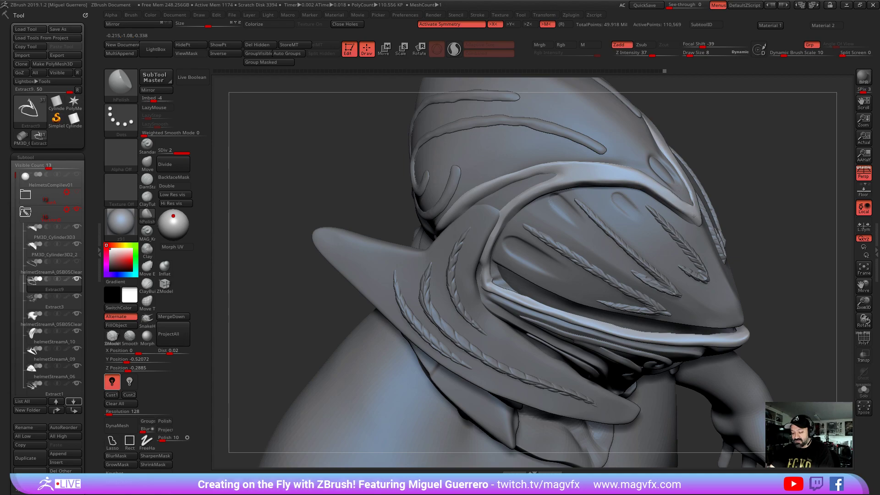
{"action": "left_click_drag", "start_coordinate": [730, 249], "coordinate": [605, 173]}
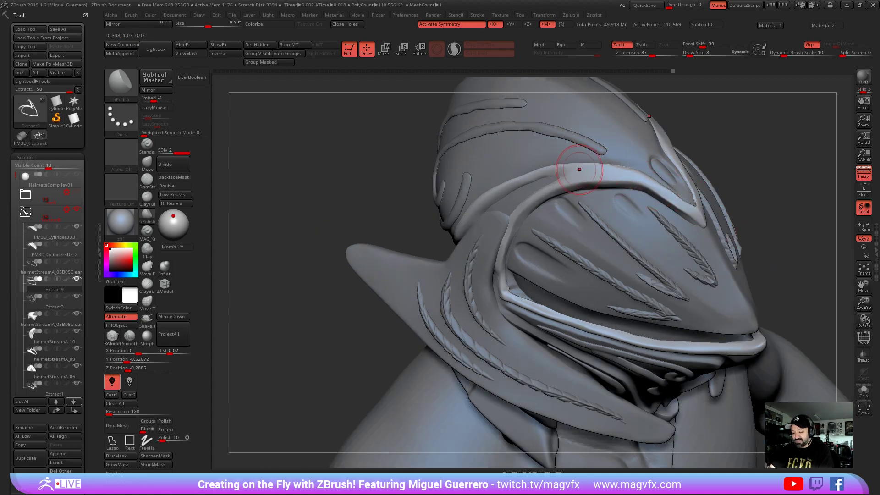
{"action": "mouse_move", "coordinate": [673, 198]}
{"action": "left_mouse_down"}
{"action": "mouse_move", "coordinate": [628, 168]}
{"action": "mouse_move", "coordinate": [587, 173]}
{"action": "mouse_move", "coordinate": [627, 178]}
{"action": "left_mouse_up"}
{"action": "left_click_drag", "start_coordinate": [696, 216], "coordinate": [726, 220]}
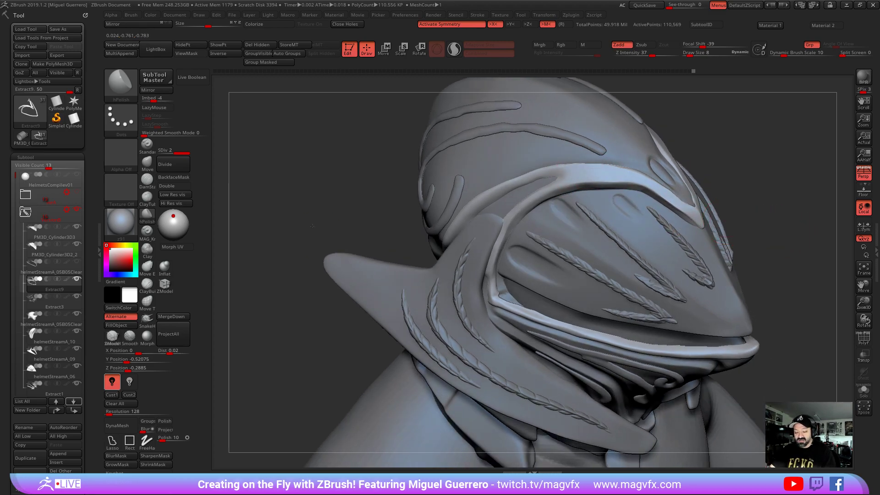
Polish the side of the visor rim and the raised band that branches off above it with hPolish
{"action": "left_click_drag", "start_coordinate": [311, 226], "coordinate": [511, 229]}
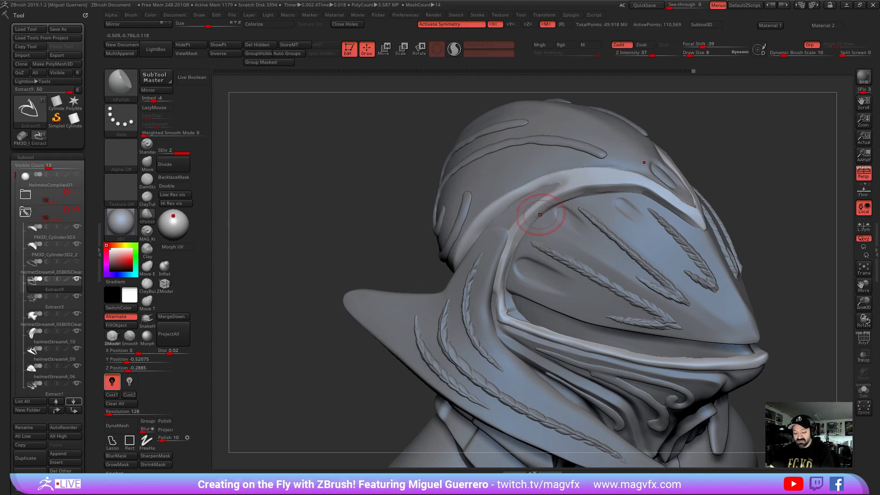
{"action": "left_click_drag", "start_coordinate": [561, 192], "coordinate": [568, 187]}
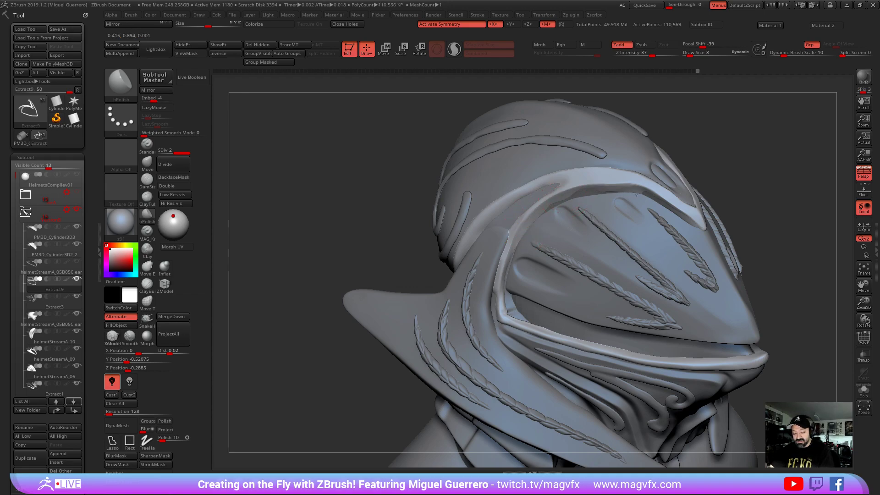
{"action": "mouse_move", "coordinate": [389, 220]}
{"action": "left_mouse_down"}
{"action": "mouse_move", "coordinate": [305, 229]}
{"action": "mouse_move", "coordinate": [334, 202]}
{"action": "left_mouse_up"}
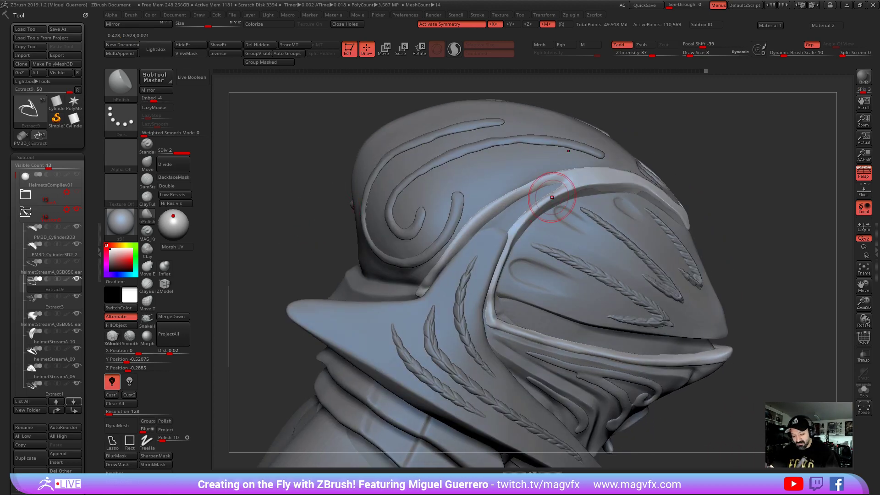
{"action": "mouse_move", "coordinate": [570, 182]}
{"action": "left_mouse_down"}
{"action": "mouse_move", "coordinate": [550, 181]}
{"action": "mouse_move", "coordinate": [533, 222]}
{"action": "mouse_move", "coordinate": [508, 236]}
{"action": "mouse_move", "coordinate": [490, 281]}
{"action": "left_mouse_up"}
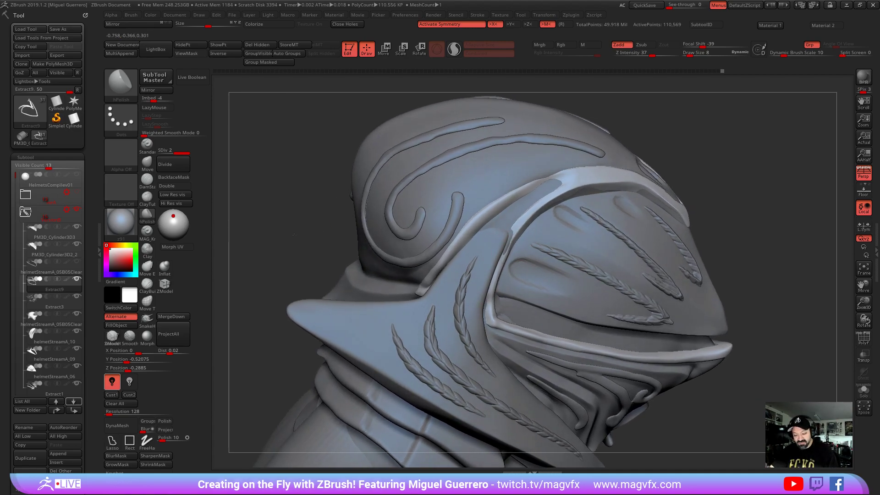
{"action": "mouse_move", "coordinate": [424, 294]}
{"action": "left_mouse_down"}
{"action": "mouse_move", "coordinate": [468, 238]}
{"action": "mouse_move", "coordinate": [423, 285]}
{"action": "mouse_move", "coordinate": [449, 250]}
{"action": "mouse_move", "coordinate": [500, 201]}
{"action": "mouse_move", "coordinate": [550, 175]}
{"action": "left_mouse_up"}
Nudge the junction between the visor rim and the raised side band into shape with an enlarged Move brush
{"action": "left_click_drag", "start_coordinate": [301, 176], "coordinate": [357, 173]}
{"action": "left_click", "coordinate": [148, 164]}
{"action": "left_click_drag", "start_coordinate": [241, 183], "coordinate": [303, 164]}
{"action": "key", "text": "]"}
{"action": "left_click_drag", "start_coordinate": [545, 177], "coordinate": [544, 172]}
{"action": "left_click_drag", "start_coordinate": [548, 185], "coordinate": [544, 177]}
Reshape the visor rim's inner edge over the brow toward the front peak with the Move brush at draw size 9
{"action": "right_click_drag", "start_coordinate": [517, 175], "coordinate": [576, 197]}
{"action": "key", "text": "["}
{"action": "key", "text": "["}
{"action": "key", "text": "["}
{"action": "left_click_drag", "start_coordinate": [584, 198], "coordinate": [588, 196]}
{"action": "left_click_drag", "start_coordinate": [590, 198], "coordinate": [593, 196]}
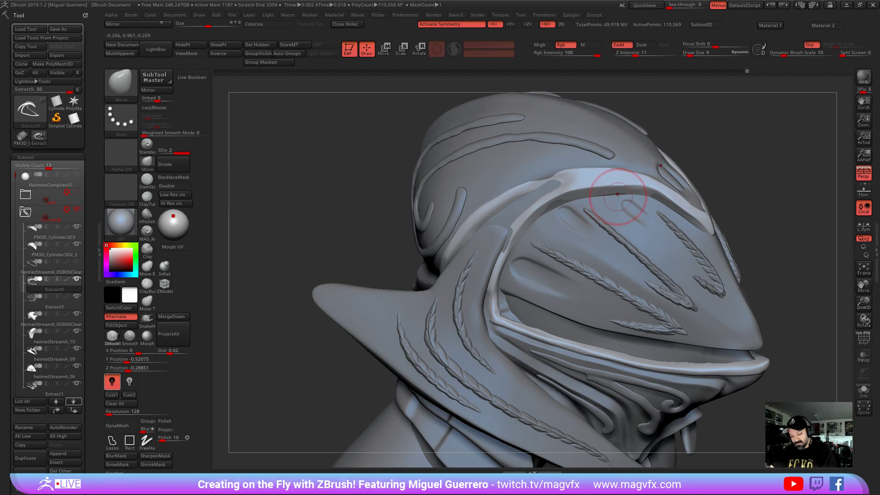
{"action": "right_click_drag", "start_coordinate": [654, 198], "coordinate": [658, 203]}
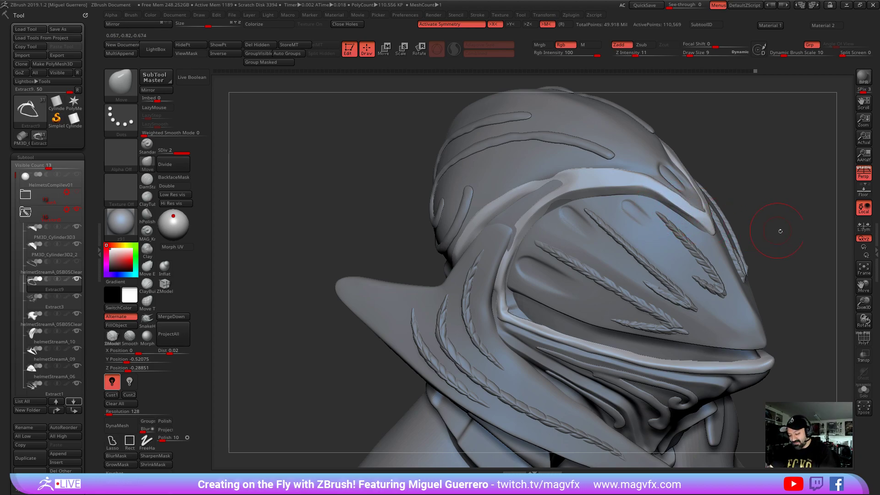
{"action": "left_click_drag", "start_coordinate": [786, 228], "coordinate": [683, 213]}
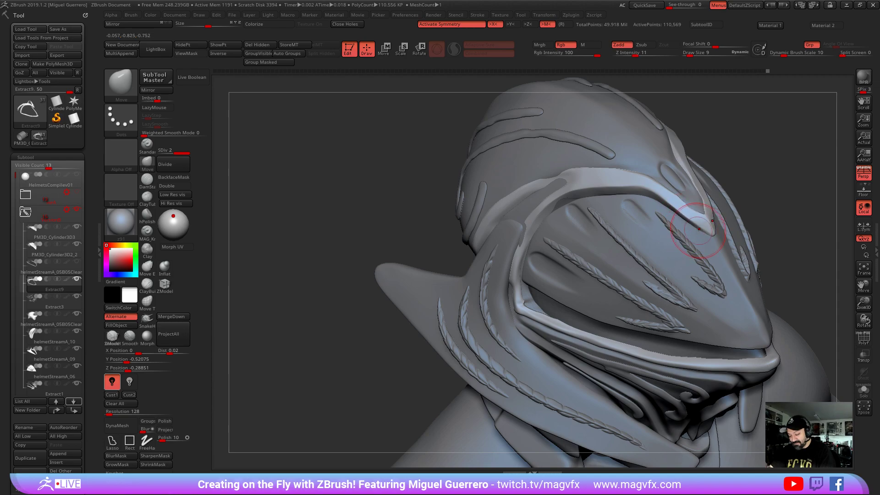
Adjust the visor rim's side curve and the fork with the raised band using the Move brush
{"action": "left_click_drag", "start_coordinate": [793, 244], "coordinate": [572, 215]}
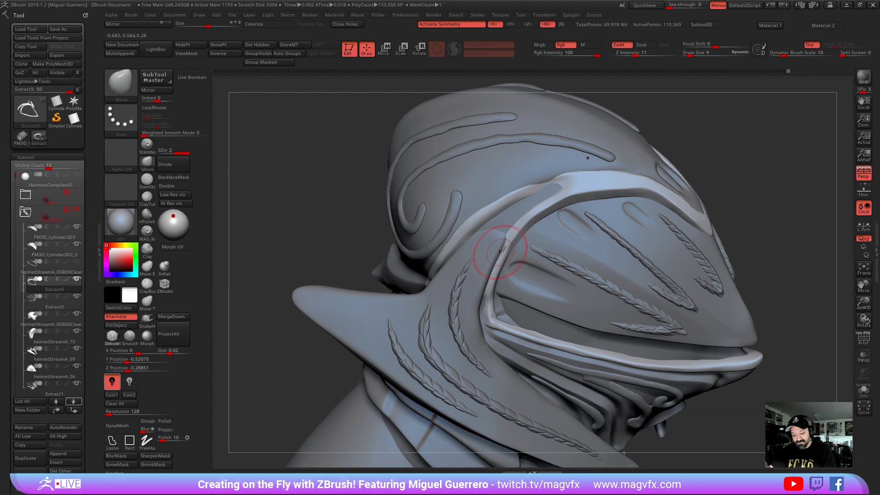
{"action": "left_click_drag", "start_coordinate": [543, 181], "coordinate": [552, 177]}
{"action": "mouse_move", "coordinate": [371, 188]}
{"action": "left_mouse_down"}
{"action": "mouse_move", "coordinate": [334, 168]}
{"action": "mouse_move", "coordinate": [345, 161]}
{"action": "left_mouse_up"}
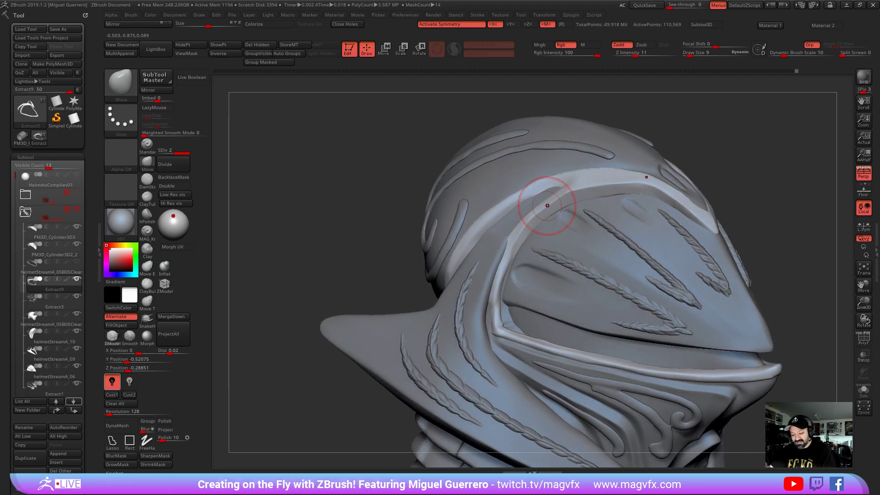
{"action": "left_click_drag", "start_coordinate": [393, 184], "coordinate": [383, 164]}
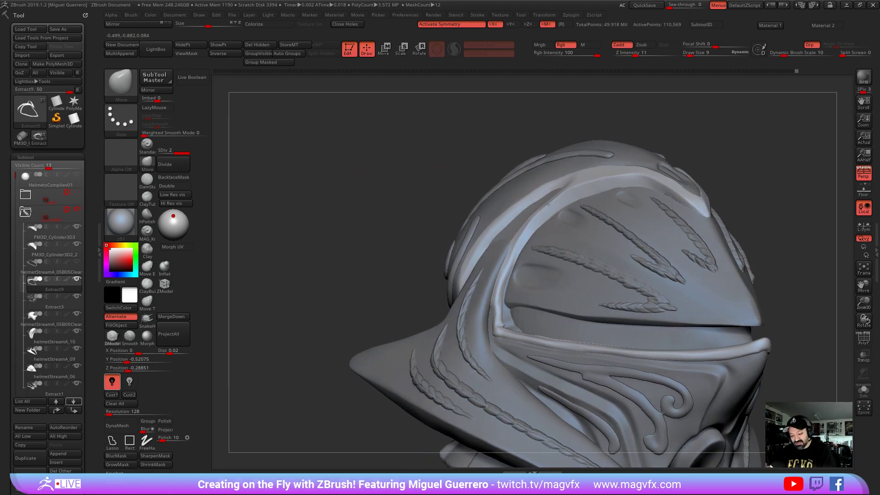
Reduce the Move brush to draw size 7 and refine the visor rim's inner edge down the helmet's side
{"action": "key", "text": "bracketleft"}
{"action": "left_click_drag", "start_coordinate": [384, 182], "coordinate": [346, 189]}
{"action": "mouse_move", "coordinate": [403, 183]}
{"action": "left_mouse_down"}
{"action": "mouse_move", "coordinate": [339, 177]}
{"action": "mouse_move", "coordinate": [540, 206]}
{"action": "left_mouse_up"}
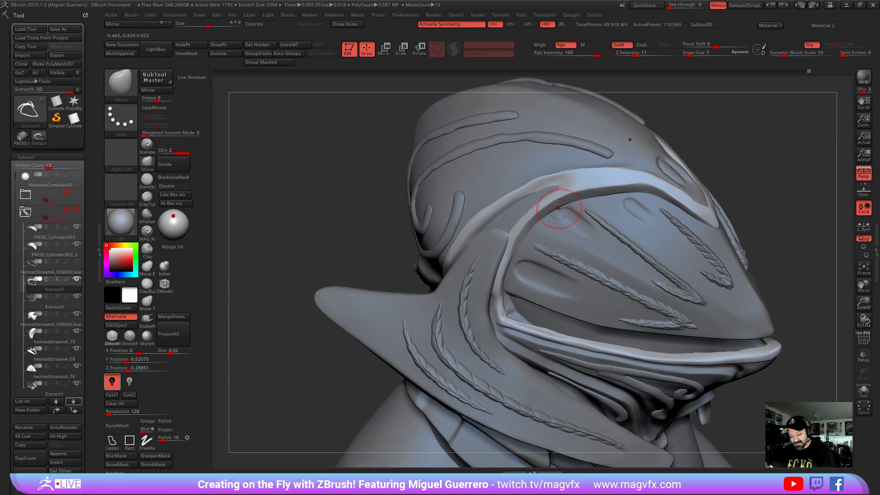
{"action": "left_click_drag", "start_coordinate": [390, 197], "coordinate": [358, 156]}
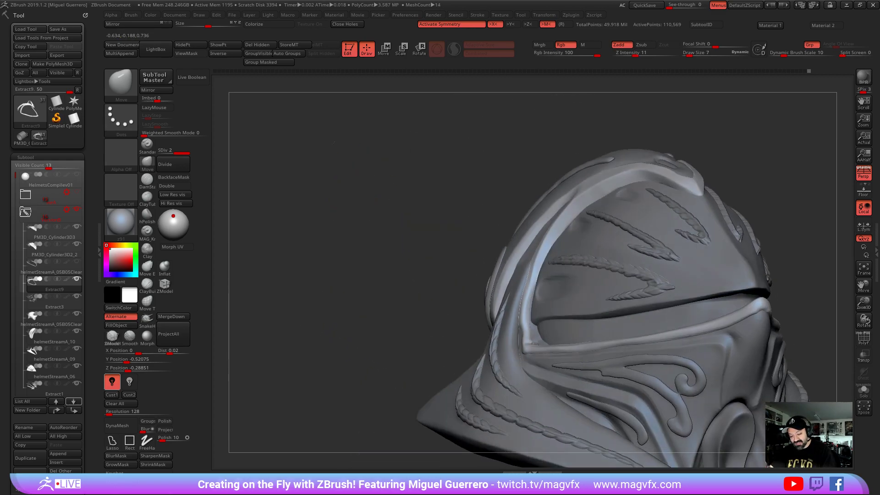
{"action": "left_click_drag", "start_coordinate": [389, 238], "coordinate": [458, 185]}
Reshape the visor rim's lower brow edge near the front peak with the Move brush
{"action": "left_click_drag", "start_coordinate": [342, 167], "coordinate": [348, 201]}
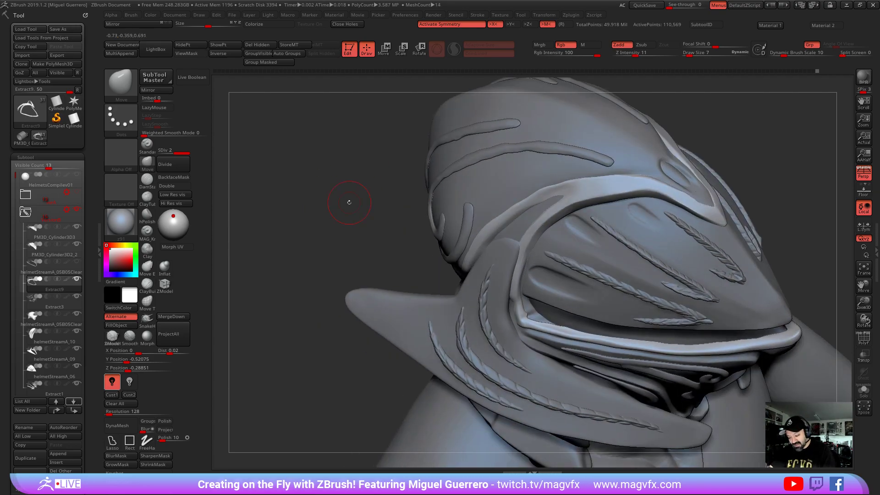
{"action": "mouse_move", "coordinate": [640, 190]}
{"action": "left_mouse_down"}
{"action": "mouse_move", "coordinate": [658, 197]}
{"action": "mouse_move", "coordinate": [612, 192]}
{"action": "mouse_move", "coordinate": [674, 200]}
{"action": "left_mouse_up"}
{"action": "right_click_drag", "start_coordinate": [682, 203], "coordinate": [702, 210]}
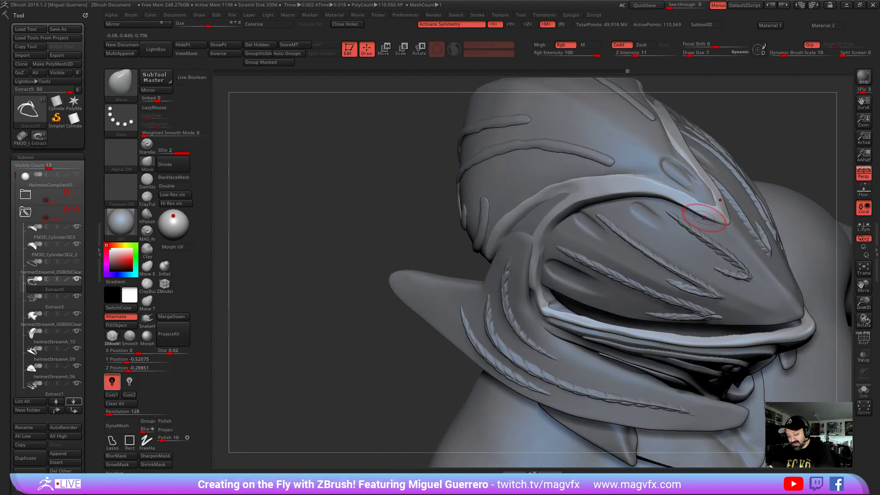
Refine the visor rim's brow edge and side curve from several side angles with the Move brush at draw size 7
{"action": "left_click_drag", "start_coordinate": [703, 211], "coordinate": [705, 212]}
{"action": "left_click_drag", "start_coordinate": [365, 212], "coordinate": [346, 224]}
{"action": "left_click_drag", "start_coordinate": [787, 225], "coordinate": [817, 224]}
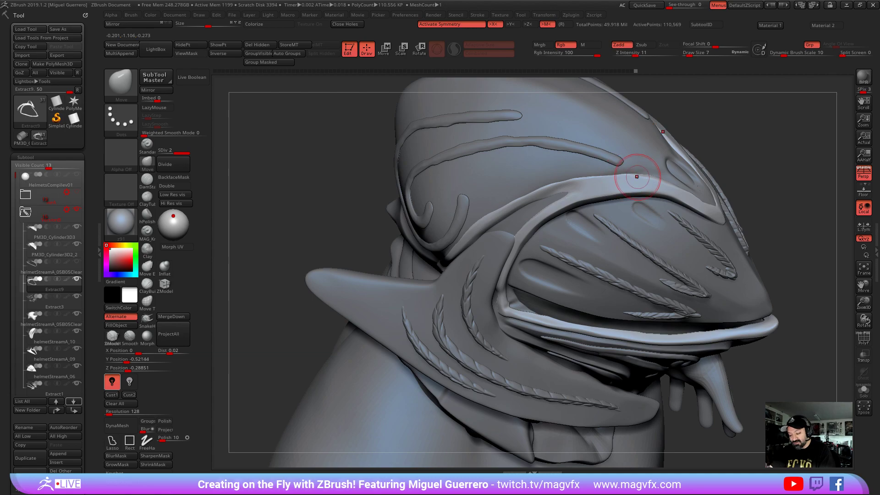
{"action": "left_click_drag", "start_coordinate": [337, 180], "coordinate": [296, 173]}
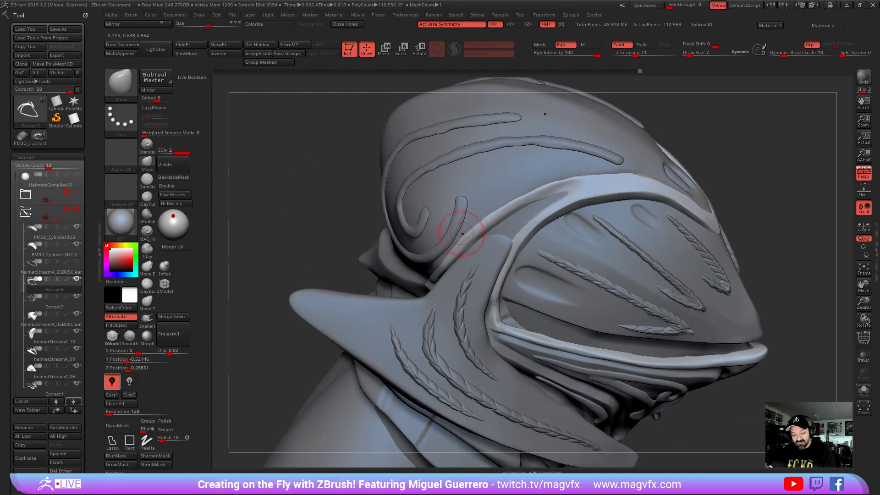
{"action": "left_click_drag", "start_coordinate": [334, 211], "coordinate": [326, 195]}
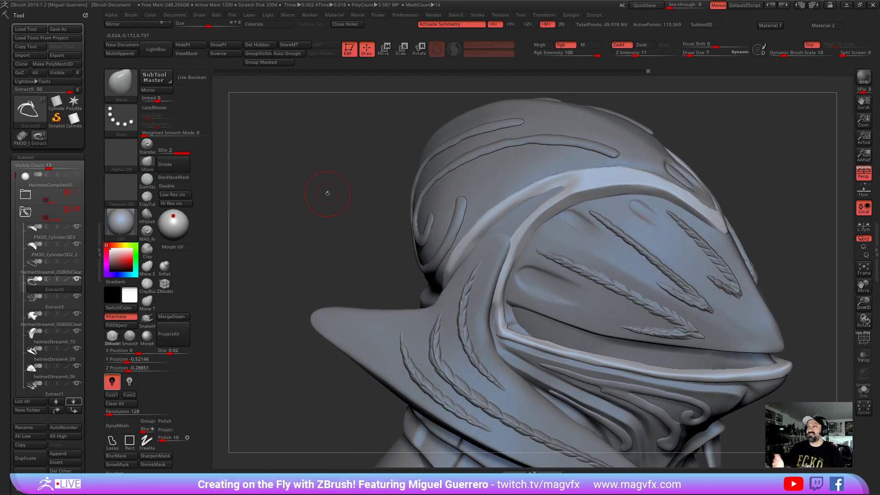
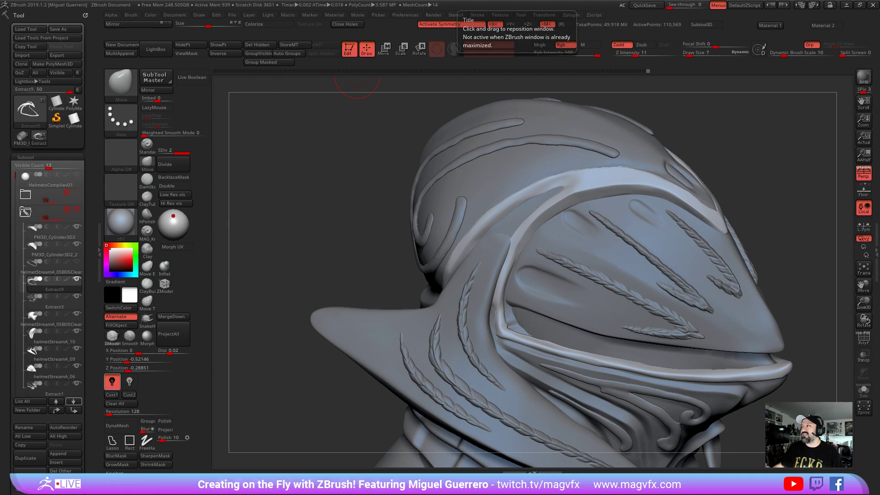
Switch to the sealife folder in File Explorer and examine the finned deep-sea octopus and spotted squid reference photos
{"action": "key", "text": "alt+Tab"}
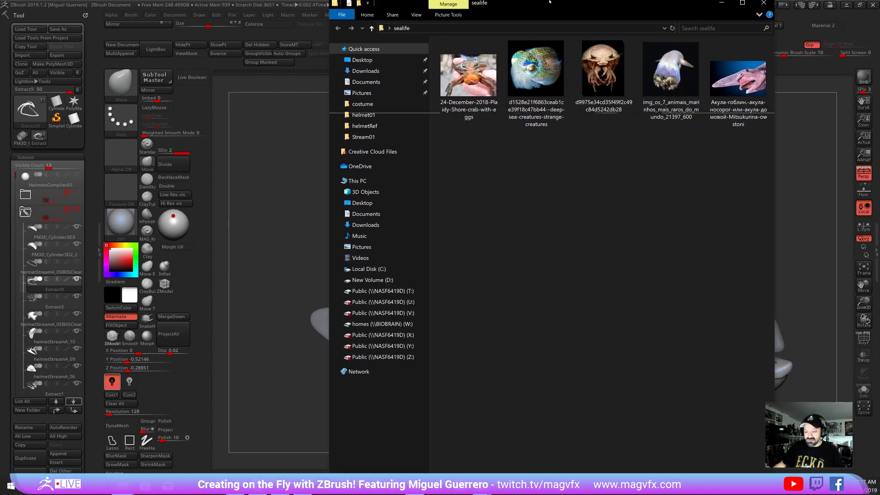
{"action": "right_click", "coordinate": [403, 207]}
{"action": "left_click", "coordinate": [508, 197]}
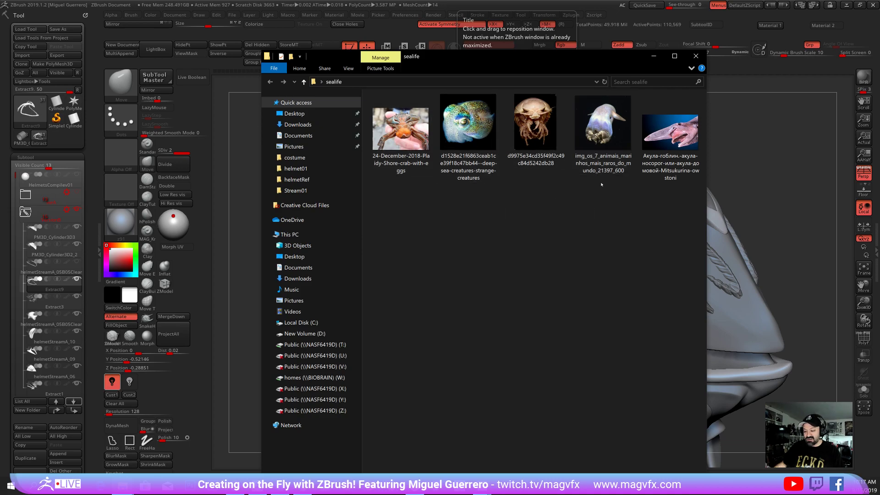
{"action": "double_click", "coordinate": [601, 132]}
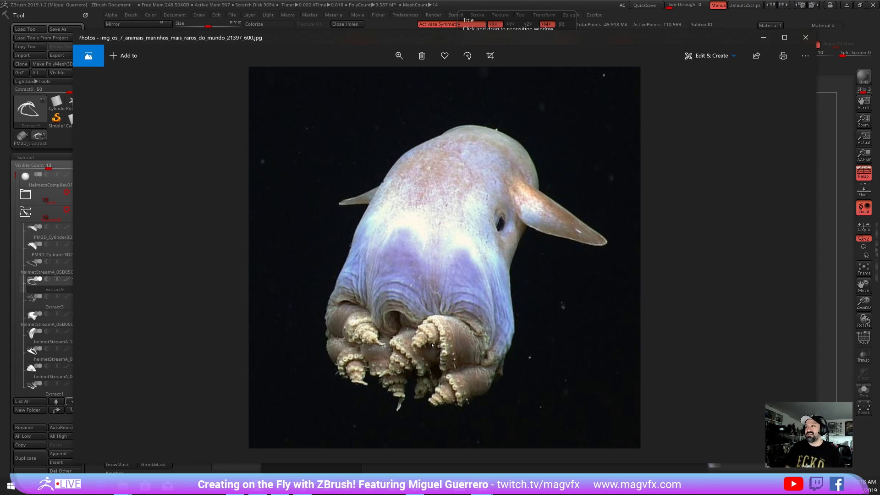
{"action": "left_click", "coordinate": [802, 43]}
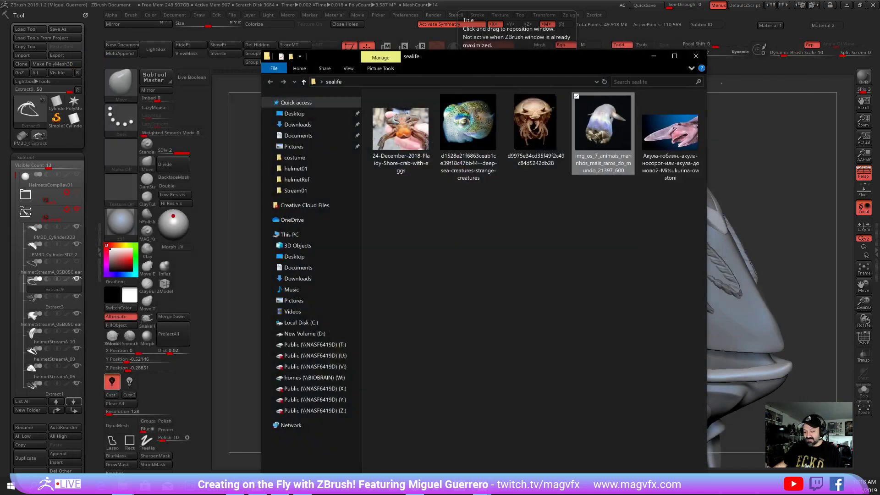
{"action": "double_click", "coordinate": [475, 125]}
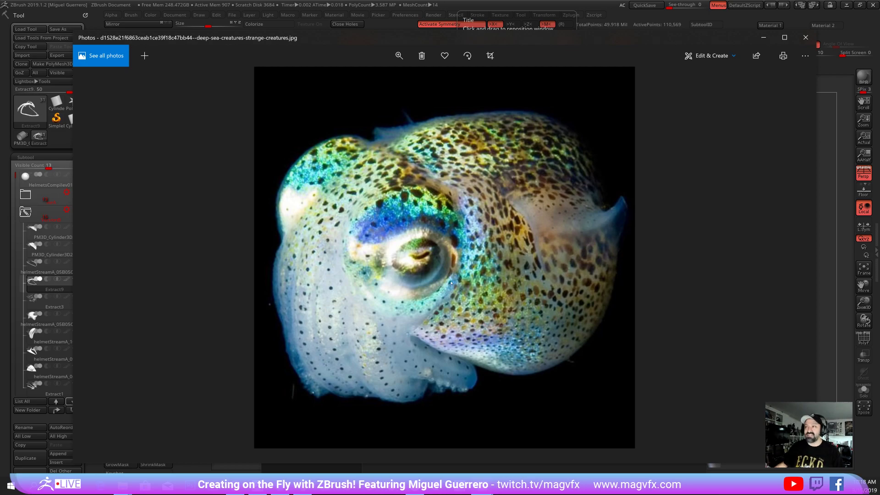
{"action": "left_click", "coordinate": [806, 37]}
Examine the shore crab and goblin shark reference photos, and return to ZBrush
{"action": "double_click", "coordinate": [395, 141]}
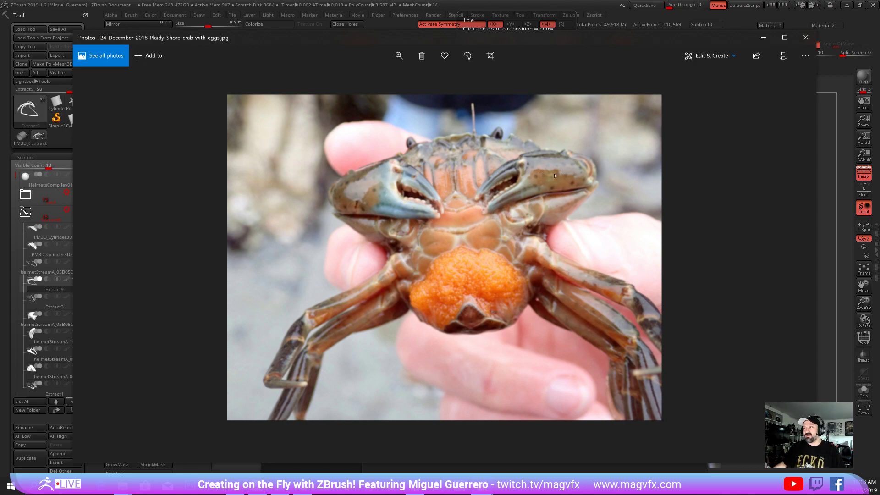
{"action": "left_click", "coordinate": [801, 39]}
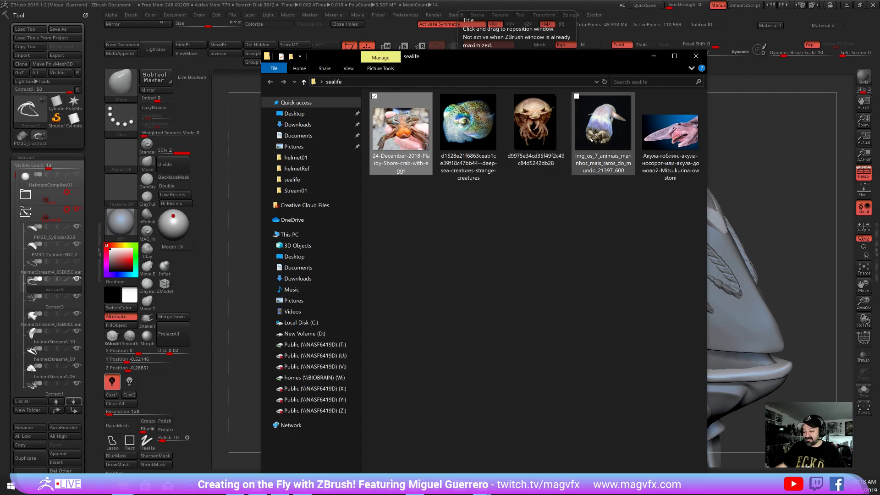
{"action": "left_click", "coordinate": [658, 139]}
{"action": "double_click", "coordinate": [658, 139]}
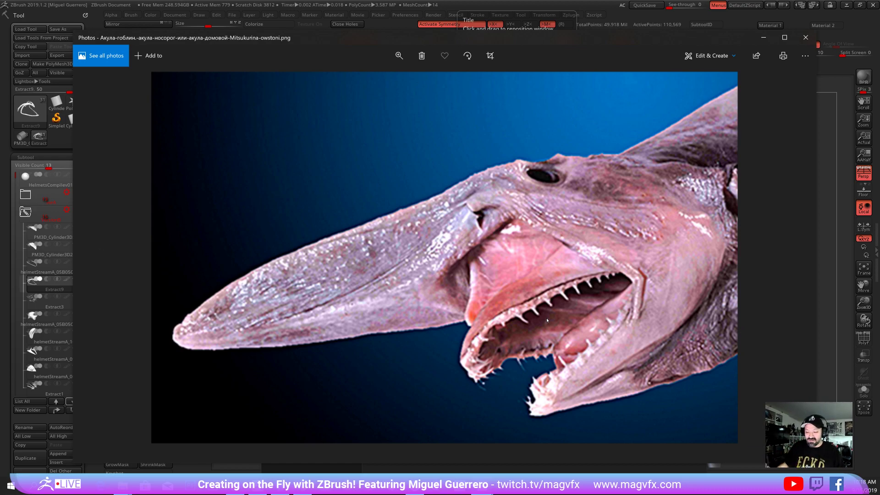
{"action": "left_click", "coordinate": [806, 38]}
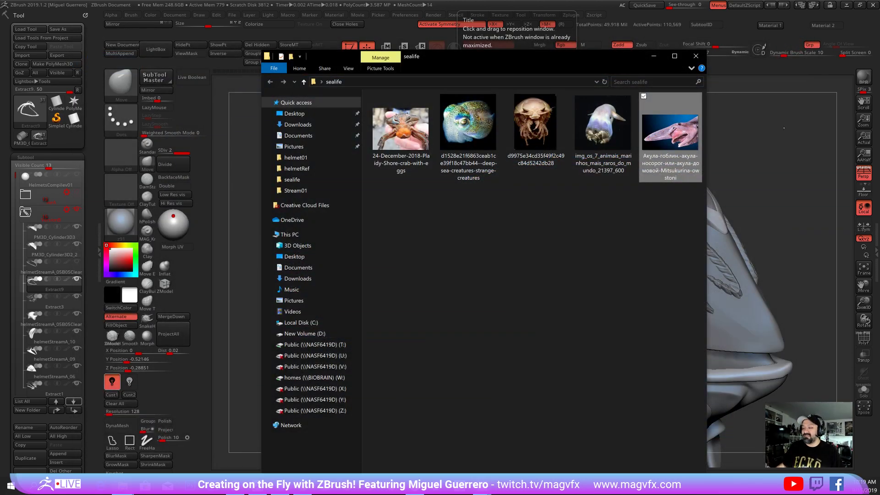
{"action": "left_click", "coordinate": [653, 56]}
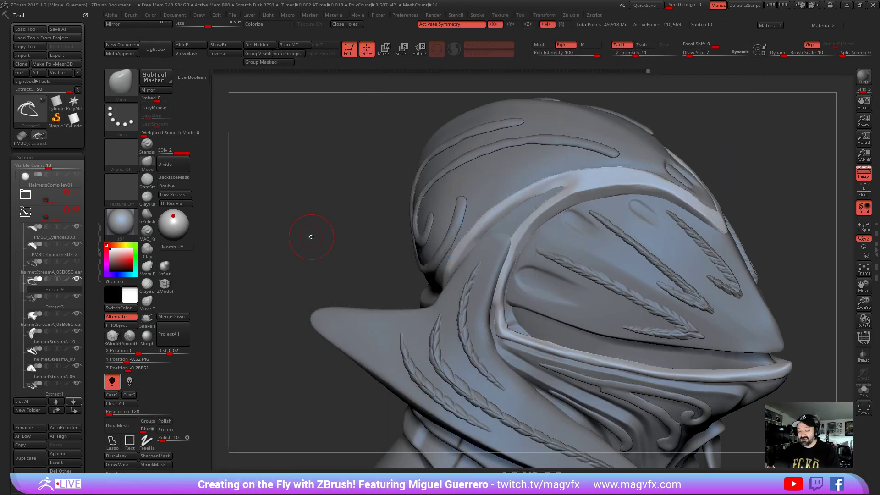
Polish the visor rim's upper band from the brow to the side fork with the hPolish brush at draw size 7
{"action": "mouse_move", "coordinate": [300, 232]}
{"action": "left_mouse_down"}
{"action": "mouse_move", "coordinate": [298, 249]}
{"action": "mouse_move", "coordinate": [330, 253]}
{"action": "mouse_move", "coordinate": [353, 207]}
{"action": "mouse_move", "coordinate": [285, 231]}
{"action": "mouse_move", "coordinate": [327, 250]}
{"action": "left_mouse_up"}
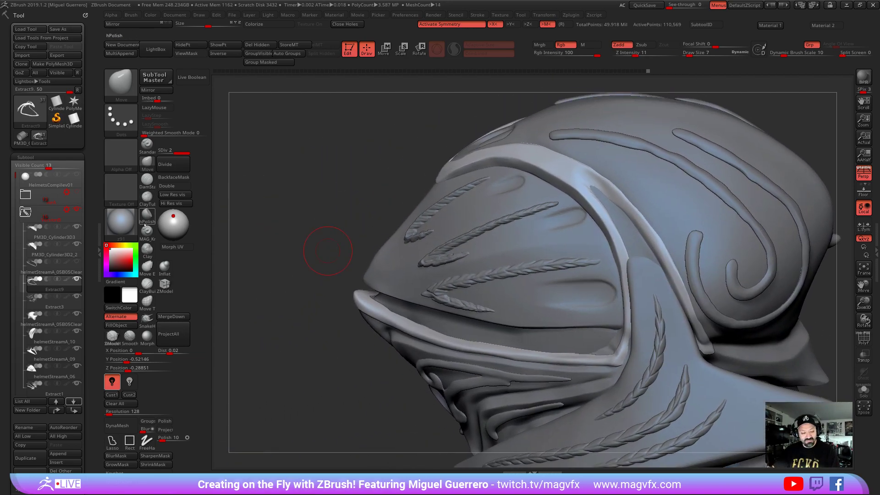
{"action": "left_click_drag", "start_coordinate": [389, 157], "coordinate": [456, 161]}
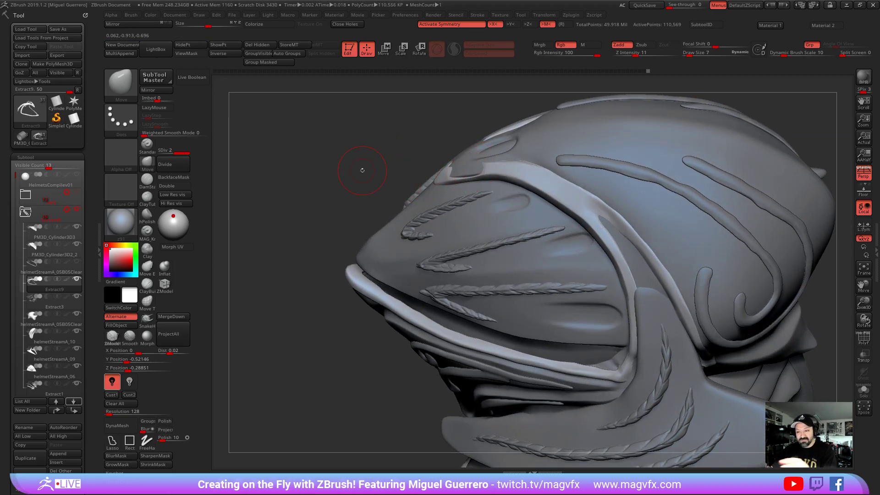
{"action": "left_click", "coordinate": [146, 215]}
{"action": "left_click_drag", "start_coordinate": [521, 164], "coordinate": [646, 246]}
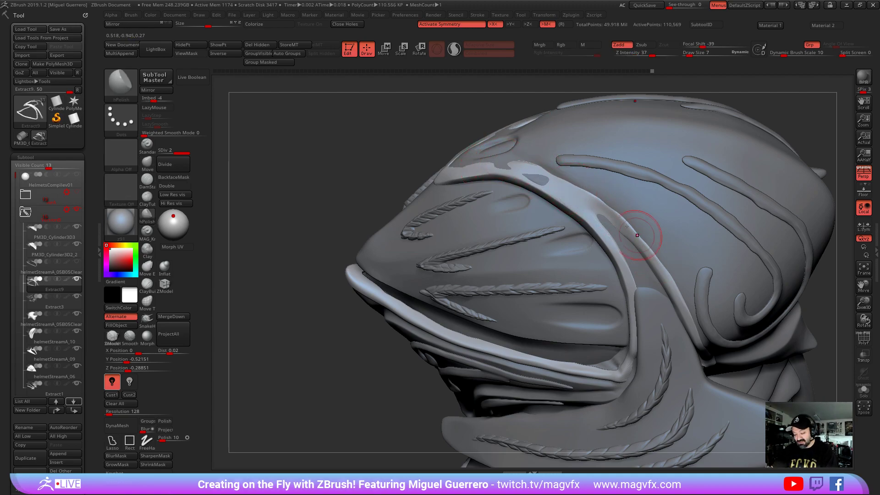
Reshape the visor rim where its side band forks with the Move brush
{"action": "right_click_drag", "start_coordinate": [682, 317], "coordinate": [578, 318]}
{"action": "left_click", "coordinate": [147, 163]}
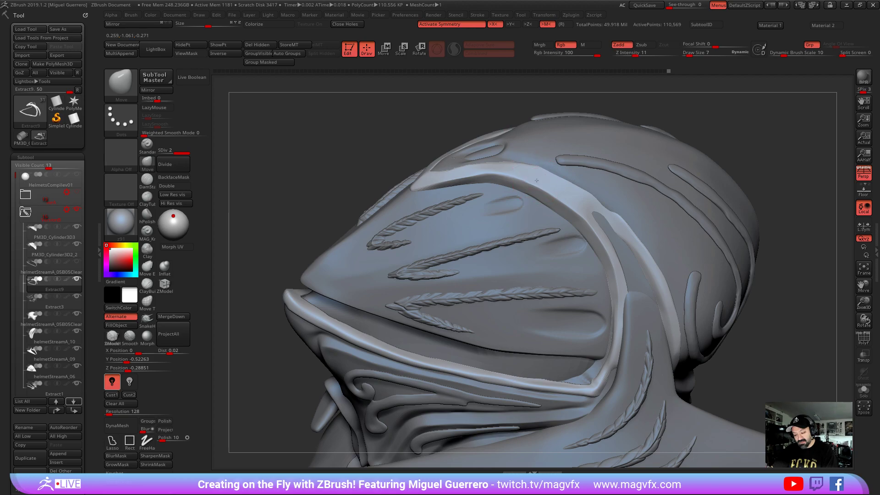
{"action": "left_click_drag", "start_coordinate": [605, 211], "coordinate": [609, 246]}
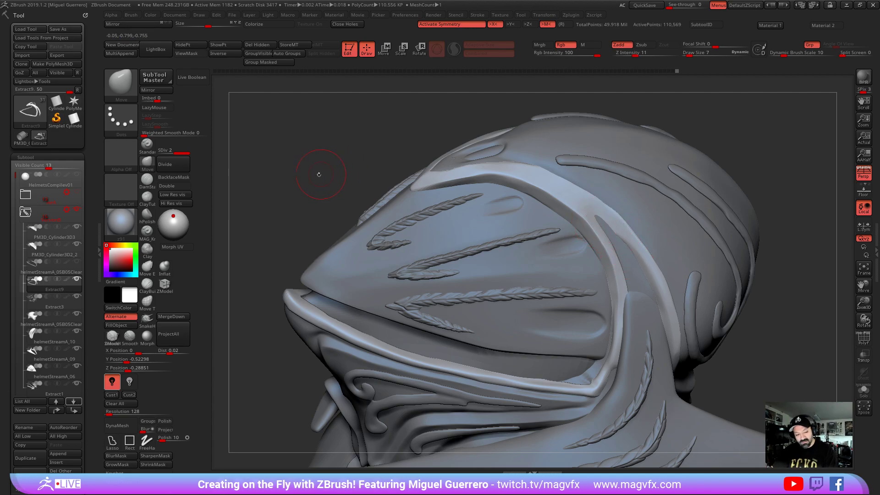
Sharpen the crease in the visor rim's side fork with the DamStandard brush at draw size 3
{"action": "left_click_drag", "start_coordinate": [314, 173], "coordinate": [293, 179]}
{"action": "left_click", "coordinate": [147, 179]}
{"action": "key", "text": "bracketleft"}
{"action": "key", "text": "bracketleft"}
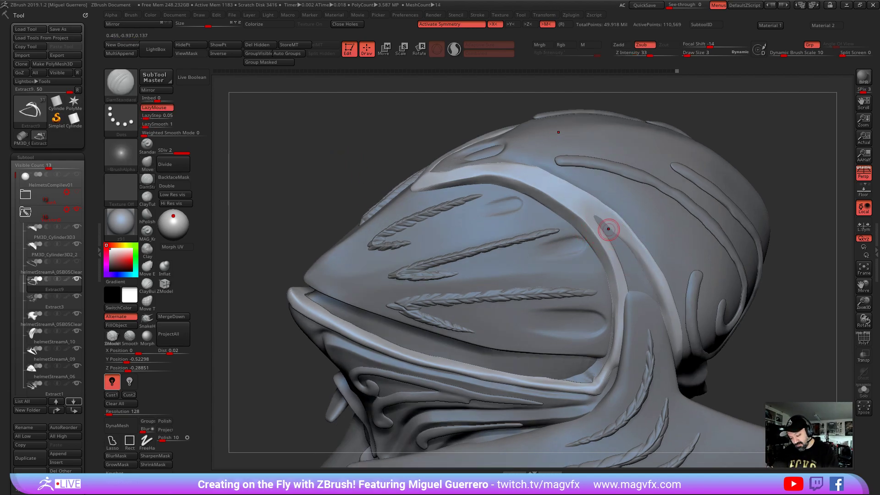
{"action": "left_click_drag", "start_coordinate": [611, 232], "coordinate": [607, 221]}
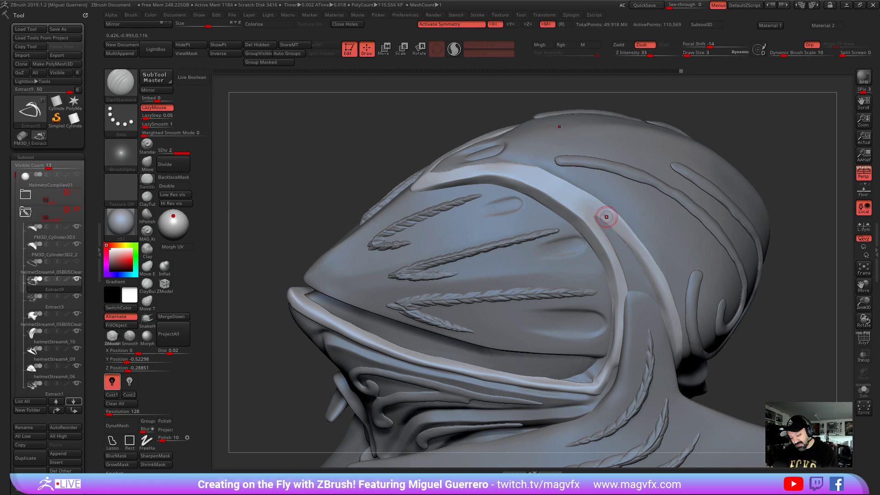
{"action": "left_click_drag", "start_coordinate": [585, 188], "coordinate": [636, 234]}
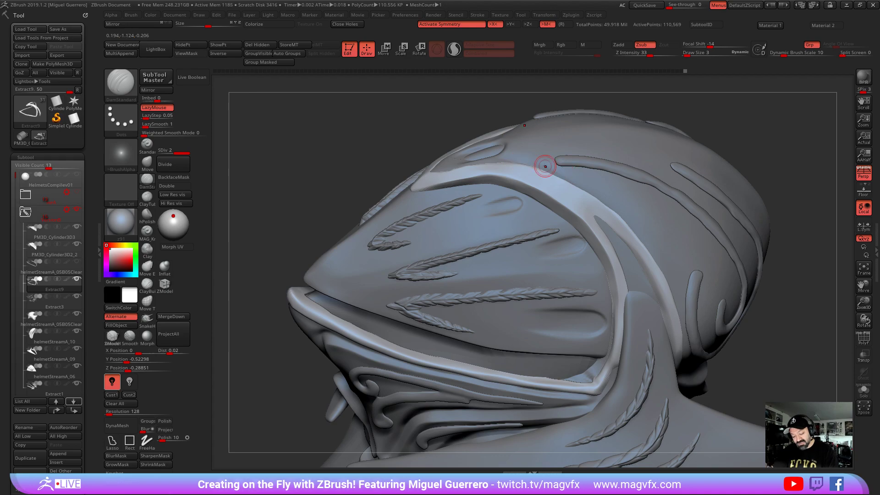
Isolate the visor rim, polish its surface with the hPolish brush at draw size 4, and show the whole helmet again
{"action": "key", "text": "f"}
{"action": "mouse_move", "coordinate": [298, 246]}
{"action": "left_mouse_down"}
{"action": "mouse_move", "coordinate": [334, 253]}
{"action": "mouse_move", "coordinate": [345, 279]}
{"action": "mouse_move", "coordinate": [442, 272]}
{"action": "left_mouse_up"}
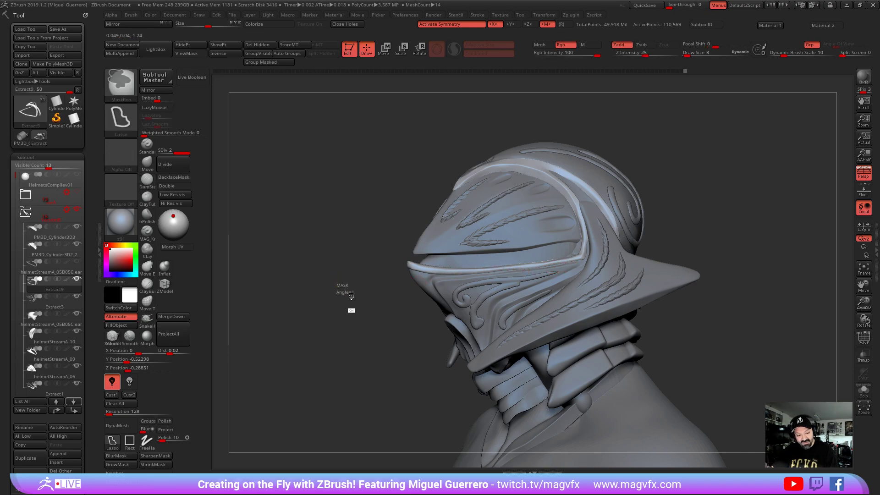
{"action": "left_click", "coordinate": [863, 390]}
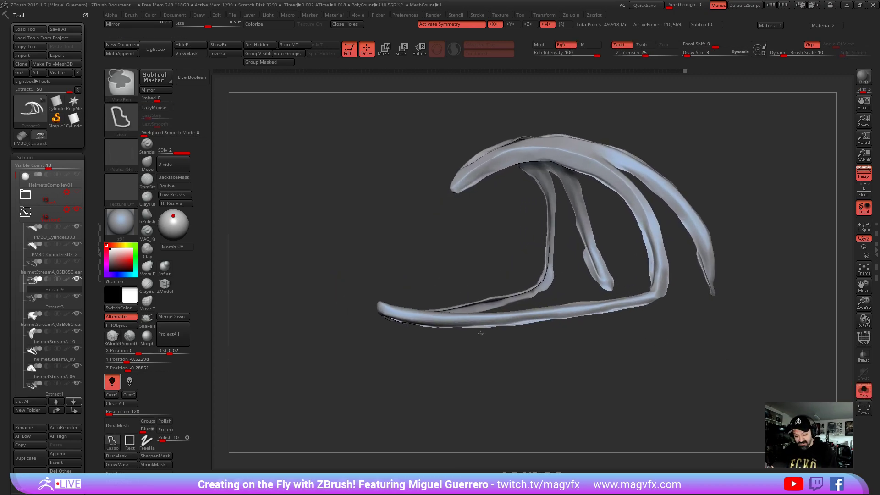
{"action": "left_click", "coordinate": [147, 213]}
{"action": "key", "text": "bracketright"}
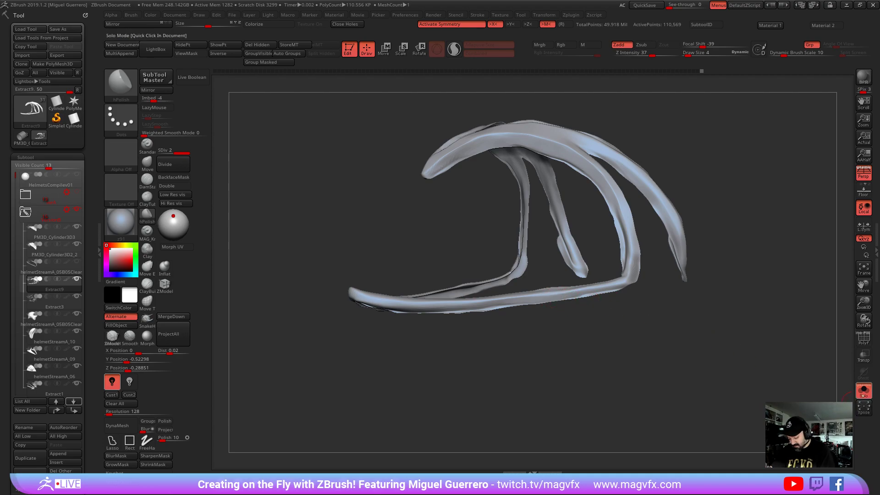
{"action": "left_click", "coordinate": [864, 390]}
{"action": "left_click_drag", "start_coordinate": [301, 337], "coordinate": [335, 340], "text": "alt"}
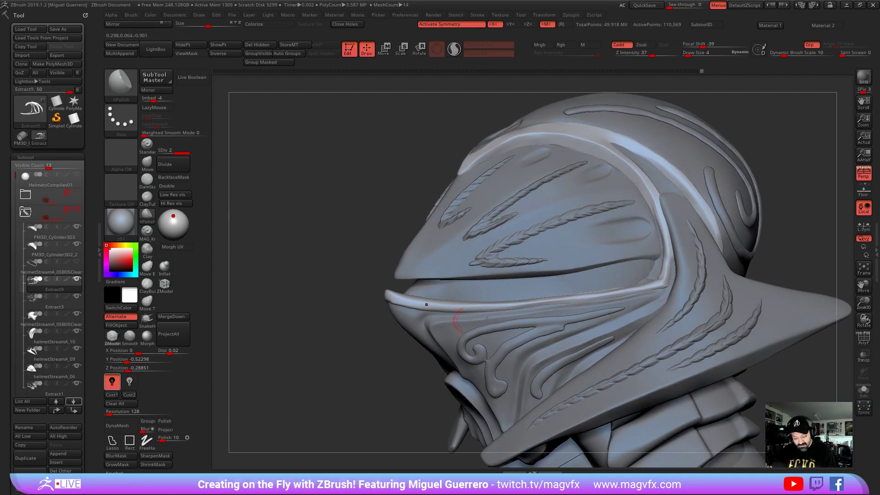
Switch to the MAG_Red material and reshape the visor rim's lower band with the Move brush at draw size 7
{"action": "left_click", "coordinate": [147, 163]}
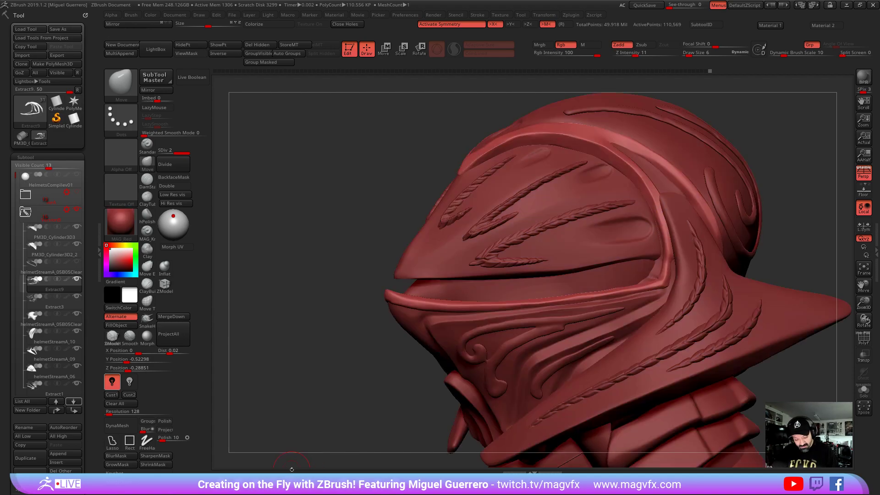
{"action": "left_click_drag", "start_coordinate": [347, 337], "coordinate": [376, 350]}
{"action": "left_click_drag", "start_coordinate": [431, 362], "coordinate": [434, 262]}
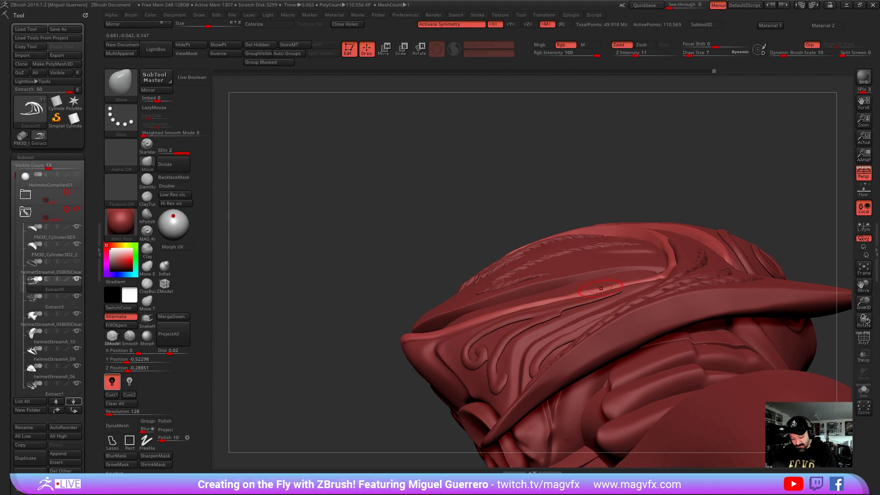
{"action": "left_click_drag", "start_coordinate": [412, 255], "coordinate": [350, 266]}
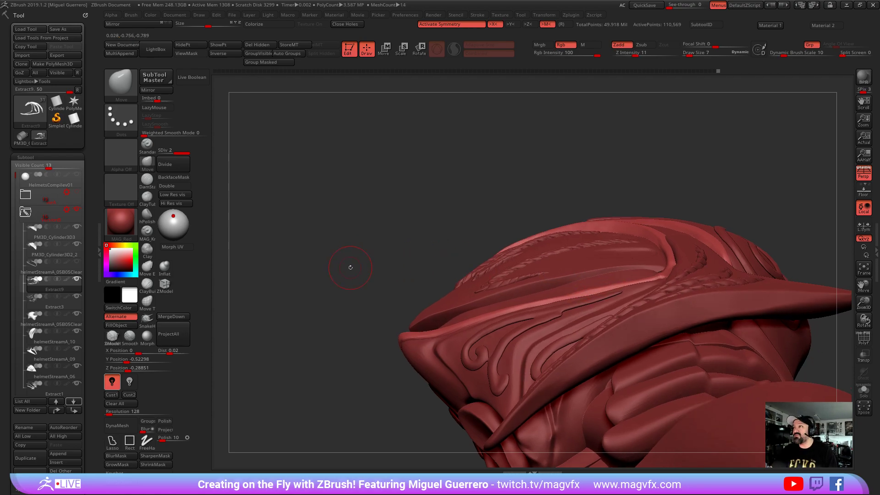
{"action": "left_click_drag", "start_coordinate": [312, 327], "coordinate": [341, 366]}
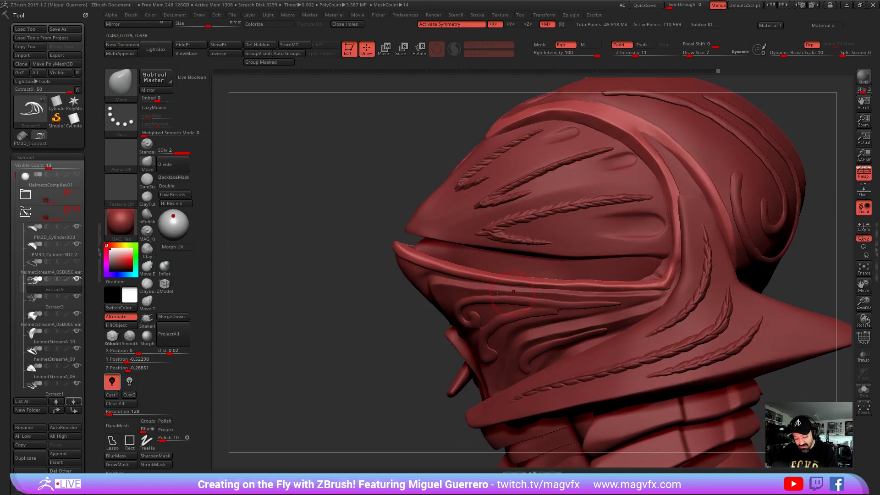
{"action": "left_click_drag", "start_coordinate": [323, 316], "coordinate": [232, 275]}
Polish the visor rim's lower band from the front tip to the side corner with the hPolish brush at draw size 5
{"action": "key", "text": "b"}
{"action": "key", "text": "h"}
{"action": "key", "text": "p"}
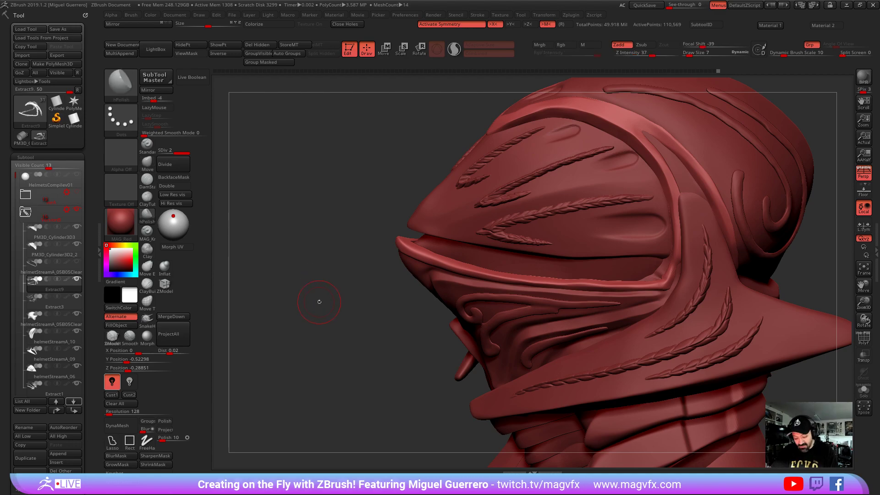
{"action": "left_click_drag", "start_coordinate": [318, 304], "coordinate": [467, 274]}
{"action": "key", "text": "bracketleft"}
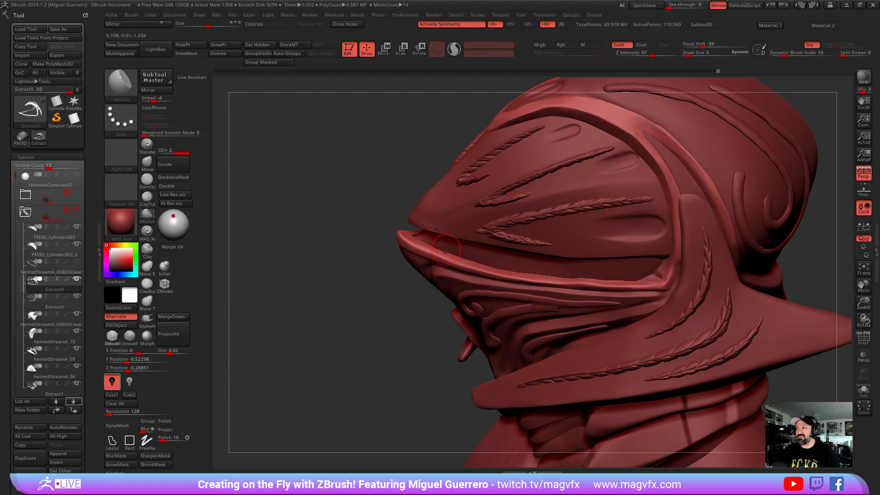
{"action": "left_click_drag", "start_coordinate": [374, 318], "coordinate": [337, 327]}
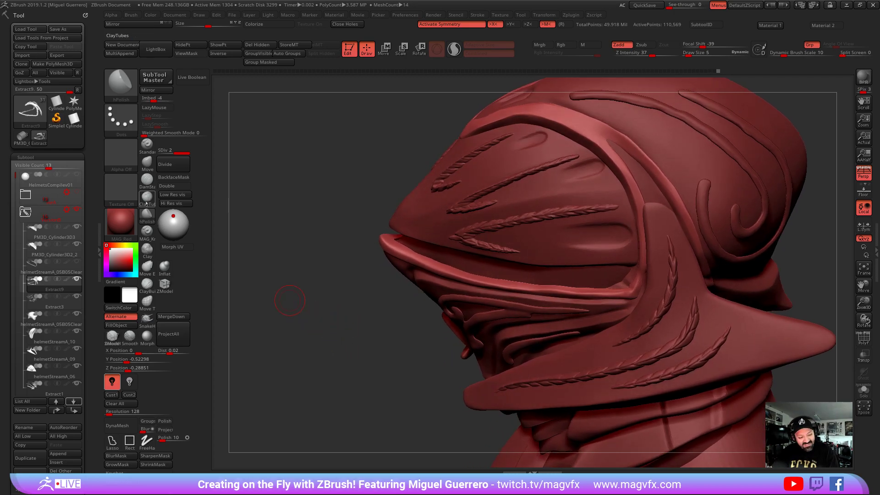
{"action": "right_click_drag", "start_coordinate": [530, 286], "coordinate": [538, 287]}
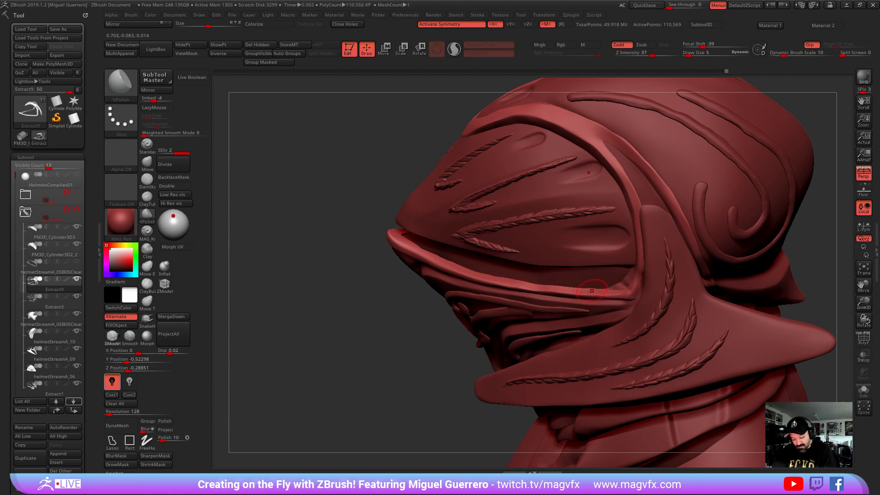
{"action": "left_click_drag", "start_coordinate": [398, 316], "coordinate": [380, 312]}
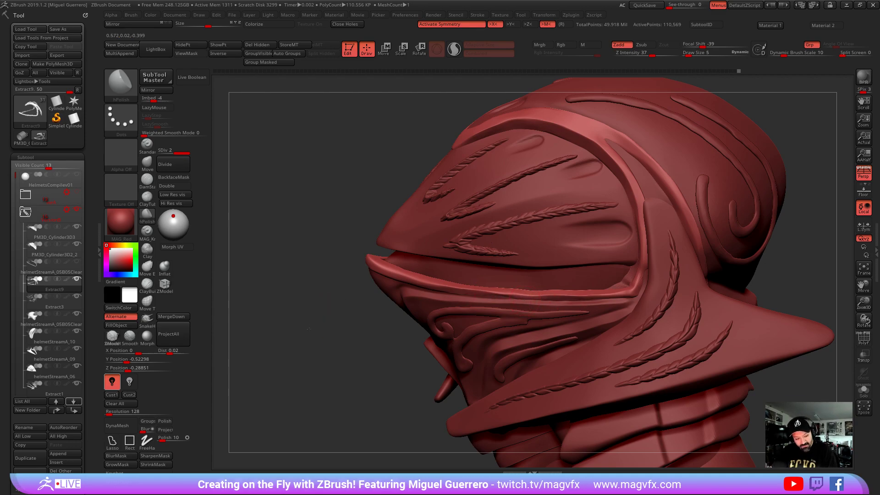
Reshape the visor rim's lower band and its side corner with the Move brush at draw sizes 8 and 6
{"action": "left_click", "coordinate": [147, 161]}
{"action": "left_click_drag", "start_coordinate": [316, 209], "coordinate": [463, 302]}
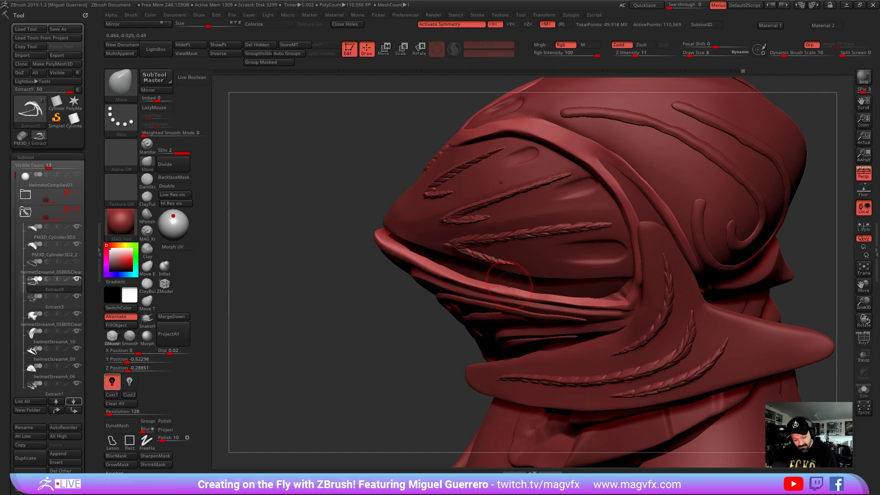
{"action": "mouse_move", "coordinate": [481, 267]}
{"action": "right_mouse_down"}
{"action": "mouse_move", "coordinate": [404, 287]}
{"action": "mouse_move", "coordinate": [442, 287]}
{"action": "right_mouse_up"}
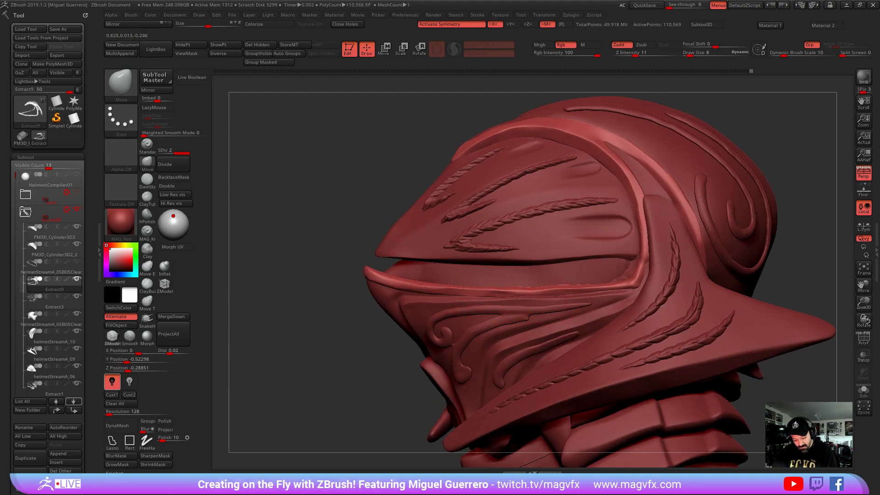
{"action": "mouse_move", "coordinate": [513, 300]}
{"action": "right_mouse_down", "text": "ctrl"}
{"action": "mouse_move", "coordinate": [318, 328]}
{"action": "mouse_move", "coordinate": [618, 282]}
{"action": "right_mouse_up", "text": "ctrl"}
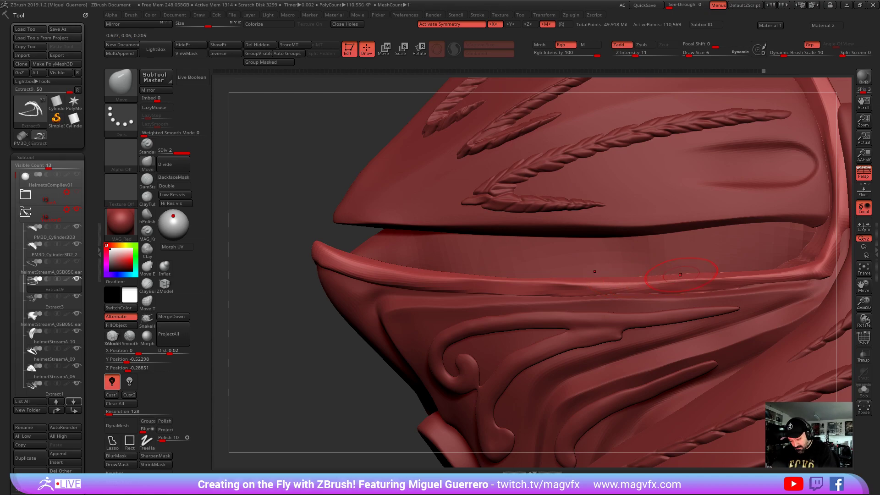
{"action": "mouse_move", "coordinate": [563, 302]}
{"action": "right_mouse_down"}
{"action": "mouse_move", "coordinate": [315, 349]}
{"action": "mouse_move", "coordinate": [238, 293]}
{"action": "right_mouse_up"}
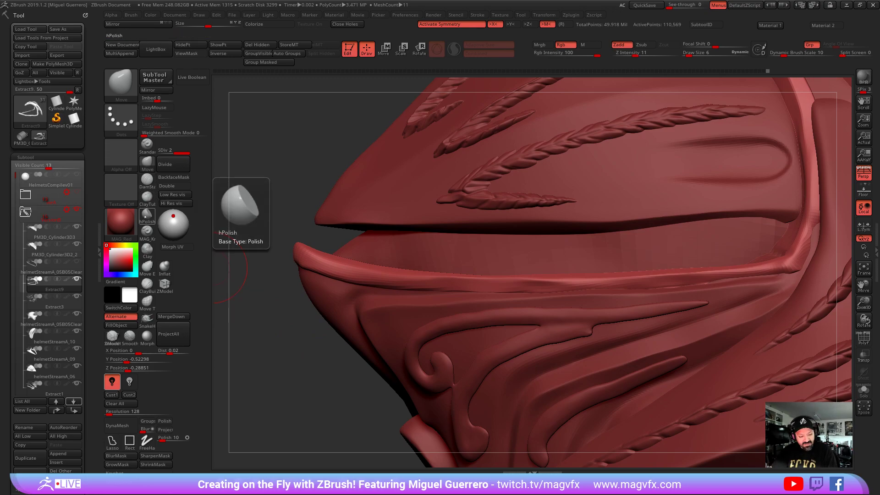
Subdivide the visor rim to level 3 and polish its lower band with the hPolish brush at draw size 6
{"action": "left_click", "coordinate": [170, 163]}
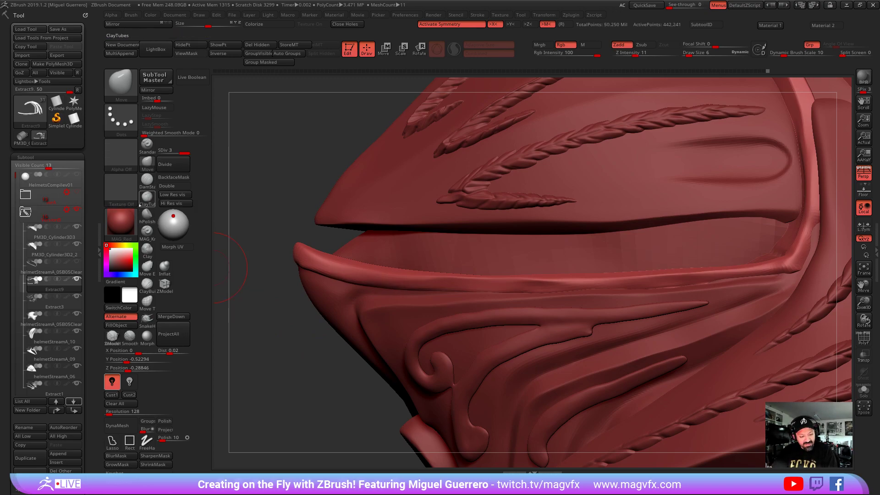
{"action": "left_click", "coordinate": [146, 218]}
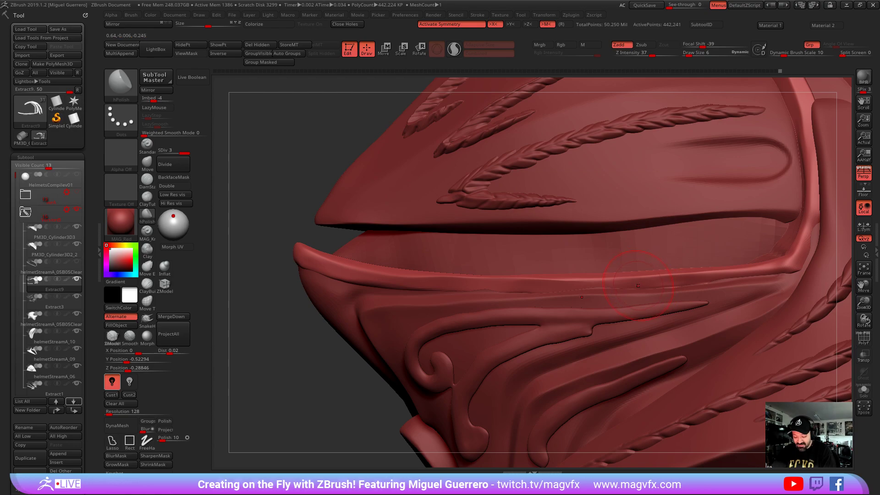
{"action": "left_click_drag", "start_coordinate": [294, 348], "coordinate": [298, 192]}
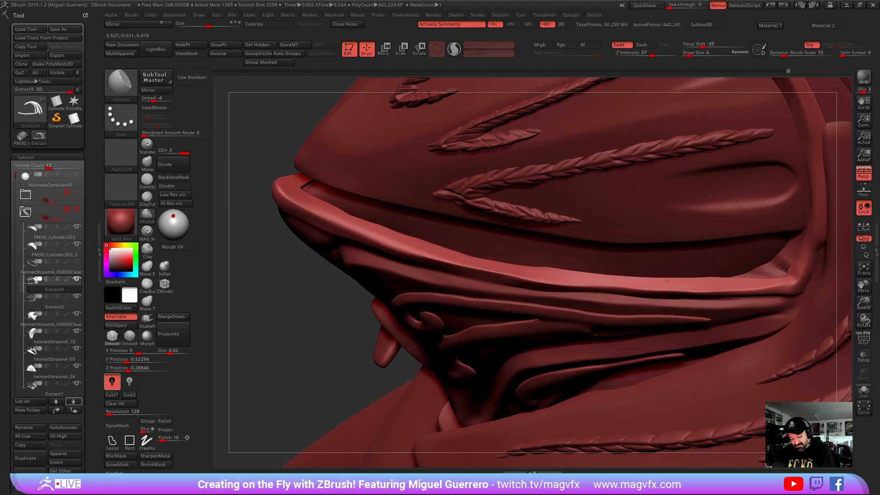
Isolate the visor rim at subdivision level 2, smooth out the lower band's bend with the Move brush at draw size 6, and show the whole helmet again
{"action": "left_click_drag", "start_coordinate": [350, 309], "coordinate": [298, 344]}
{"action": "key", "text": "alt+s"}
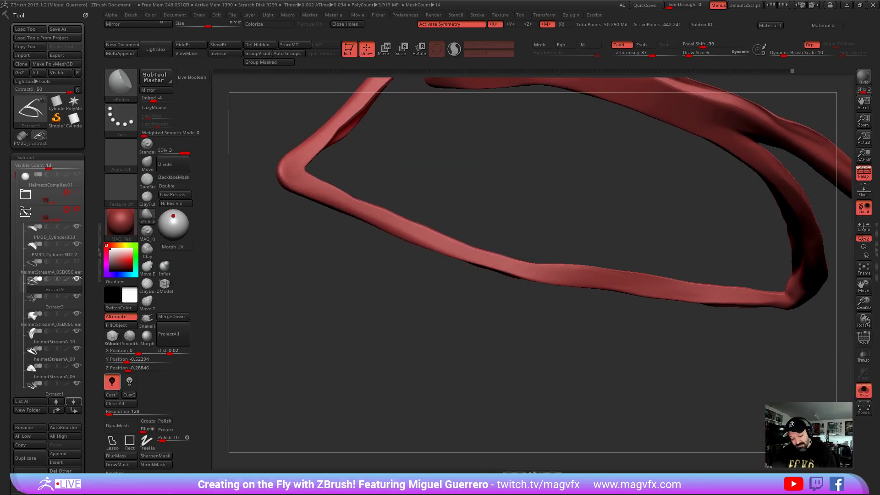
{"action": "left_click", "coordinate": [147, 158]}
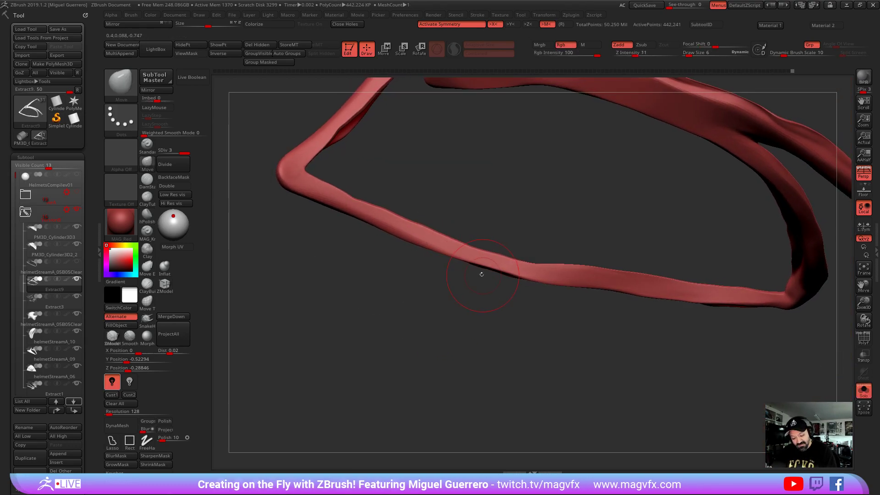
{"action": "left_click", "coordinate": [178, 151]}
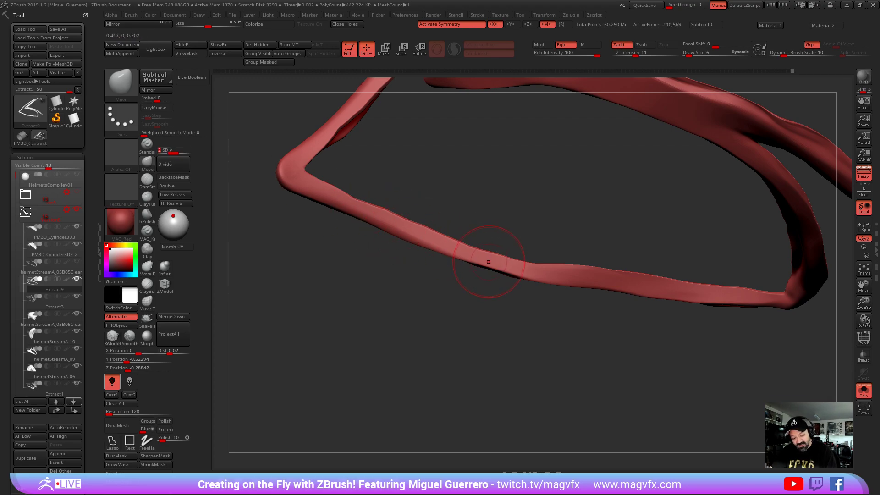
{"action": "left_click_drag", "start_coordinate": [487, 258], "coordinate": [515, 277]}
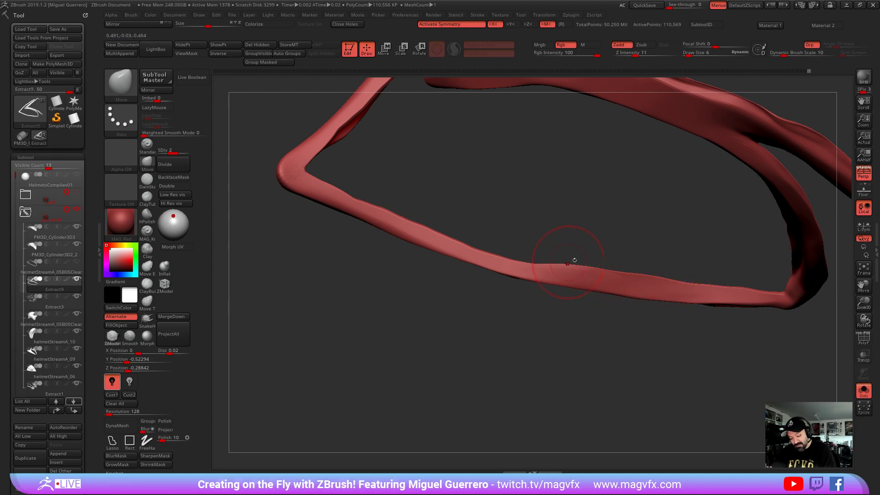
{"action": "left_click", "coordinate": [863, 391]}
Select the lower face plate and reshape its surface beneath the visor rim with the Move brush at draw size 7
{"action": "left_click_drag", "start_coordinate": [346, 320], "coordinate": [576, 297]}
{"action": "left_click", "coordinate": [433, 374], "text": "alt"}
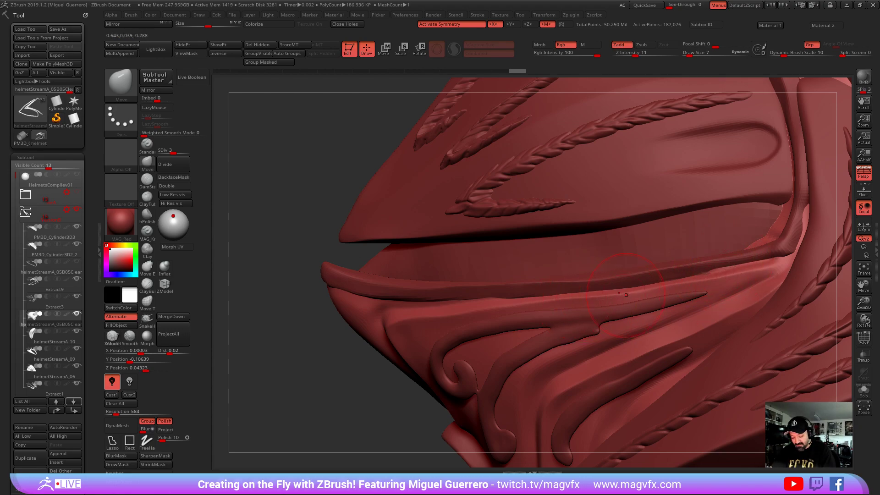
{"action": "left_click_drag", "start_coordinate": [342, 348], "coordinate": [377, 328], "text": "alt"}
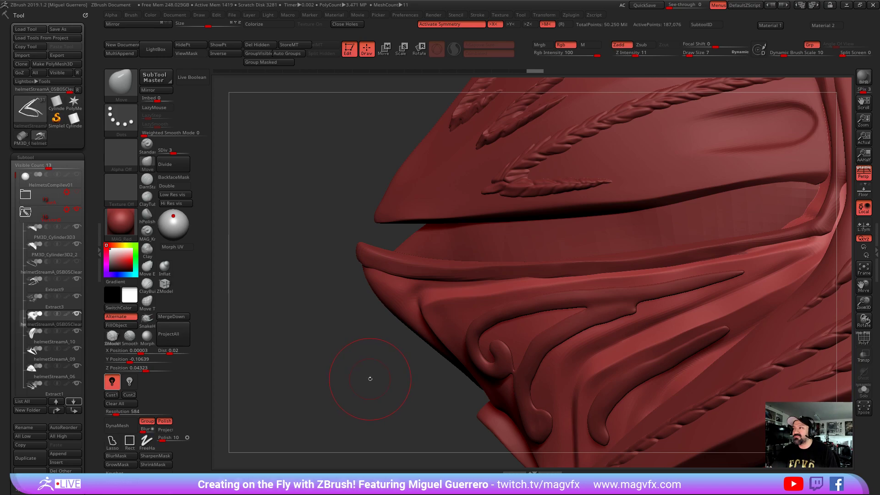
Reselect the visor rim and adjust the middle of its lower band with the Move brush at draw size 5
{"action": "left_click_drag", "start_coordinate": [361, 374], "coordinate": [309, 343]}
{"action": "left_click", "coordinate": [467, 260], "text": "alt"}
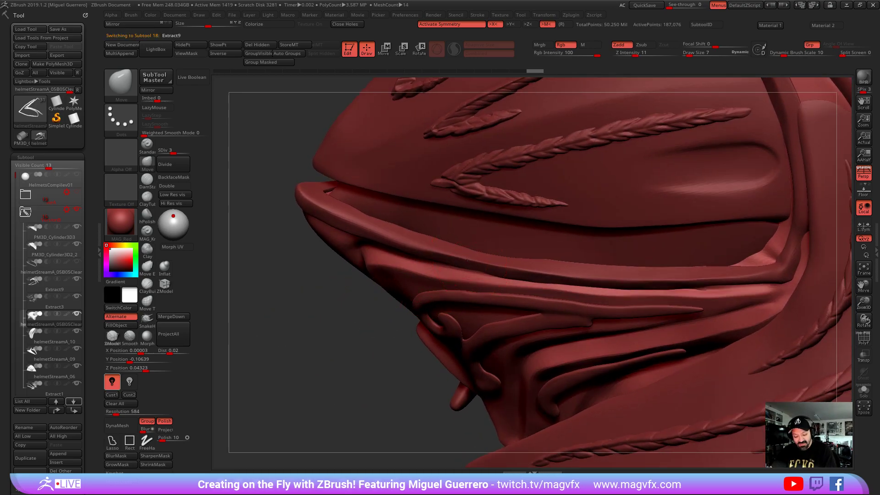
{"action": "left_click_drag", "start_coordinate": [277, 291], "coordinate": [232, 247]}
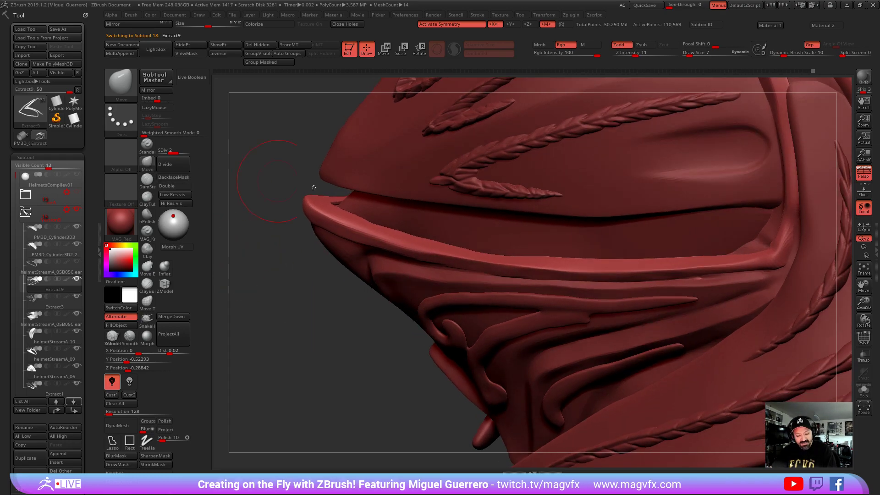
{"action": "key", "text": "["}
{"action": "left_click_drag", "start_coordinate": [490, 252], "coordinate": [489, 255]}
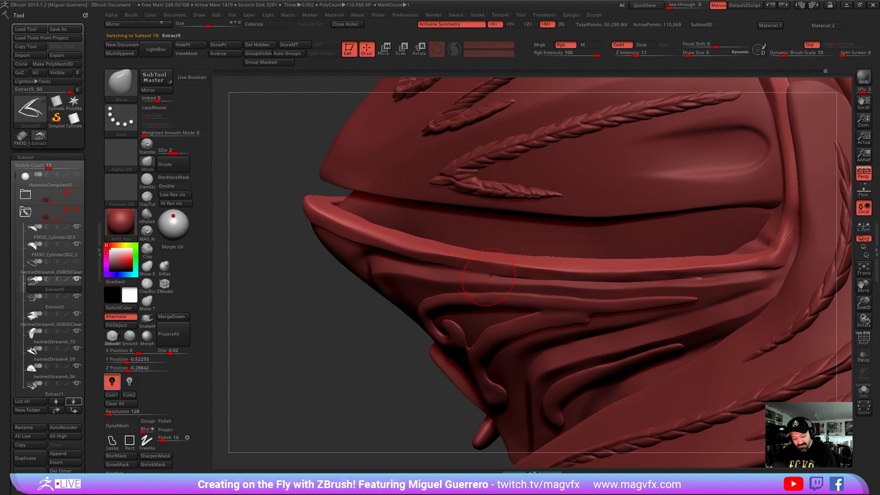
Polish the lower helmet shell (helmetStreamA_05B05Clean01) just below the visor opening with the hPolish brush
{"action": "left_click", "coordinate": [146, 215]}
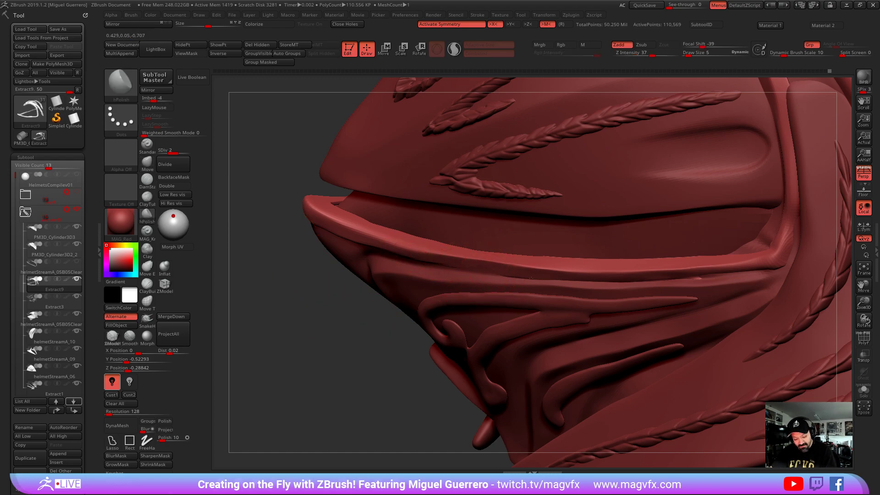
{"action": "left_click", "coordinate": [468, 277], "text": "alt"}
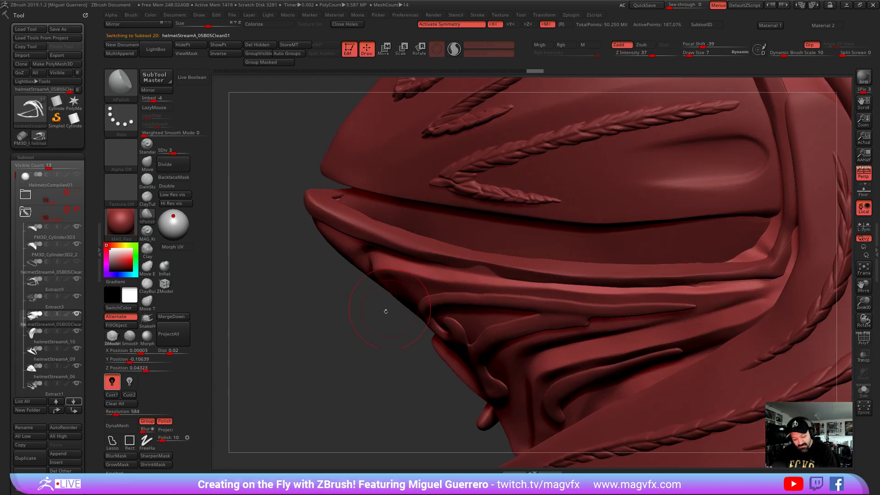
{"action": "left_click_drag", "start_coordinate": [389, 304], "coordinate": [391, 338]}
{"action": "left_click_drag", "start_coordinate": [481, 276], "coordinate": [468, 275]}
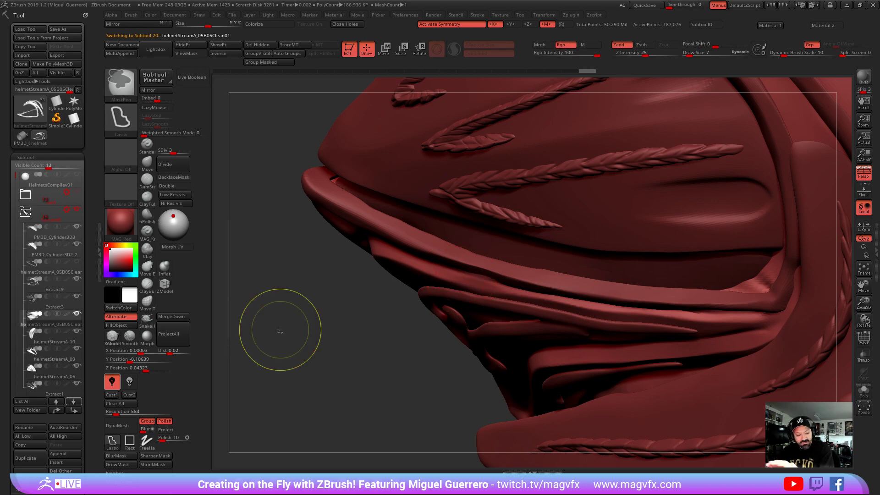
Nudge the lower shell beneath the visor rim with the Move brush and select the Extract9 rim subtool
{"action": "left_click", "coordinate": [153, 168]}
{"action": "mouse_move", "coordinate": [259, 316]}
{"action": "left_mouse_down"}
{"action": "mouse_move", "coordinate": [316, 270]}
{"action": "mouse_move", "coordinate": [425, 239]}
{"action": "left_mouse_up"}
{"action": "left_click_drag", "start_coordinate": [484, 275], "coordinate": [492, 275]}
{"action": "left_click", "coordinate": [512, 261], "text": "alt"}
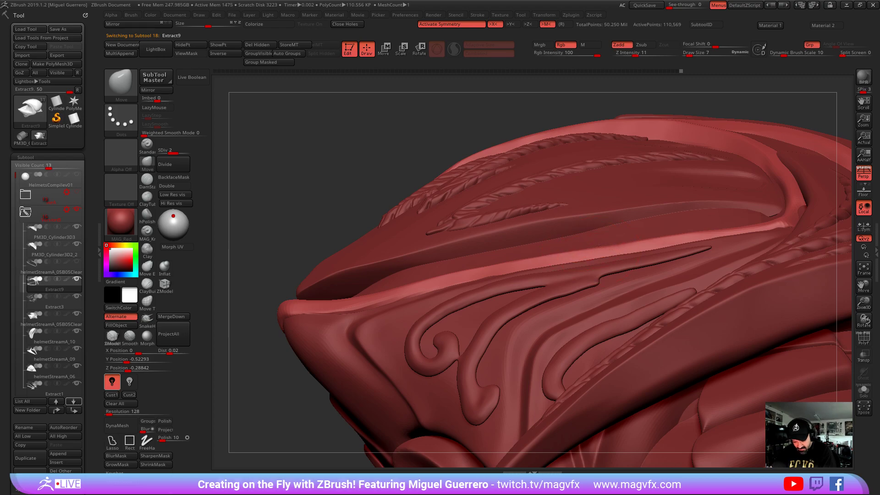
Select the human body subtool, look through the subtool list and examine the whole helmet from both sides
{"action": "mouse_move", "coordinate": [399, 260]}
{"action": "right_mouse_down", "text": "ctrl"}
{"action": "mouse_move", "coordinate": [397, 225]}
{"action": "mouse_move", "coordinate": [380, 271]}
{"action": "mouse_move", "coordinate": [388, 280]}
{"action": "mouse_move", "coordinate": [572, 312]}
{"action": "mouse_move", "coordinate": [649, 319]}
{"action": "mouse_move", "coordinate": [656, 312]}
{"action": "mouse_move", "coordinate": [378, 292]}
{"action": "right_mouse_up", "text": "ctrl"}
{"action": "key", "text": "ctrl"}
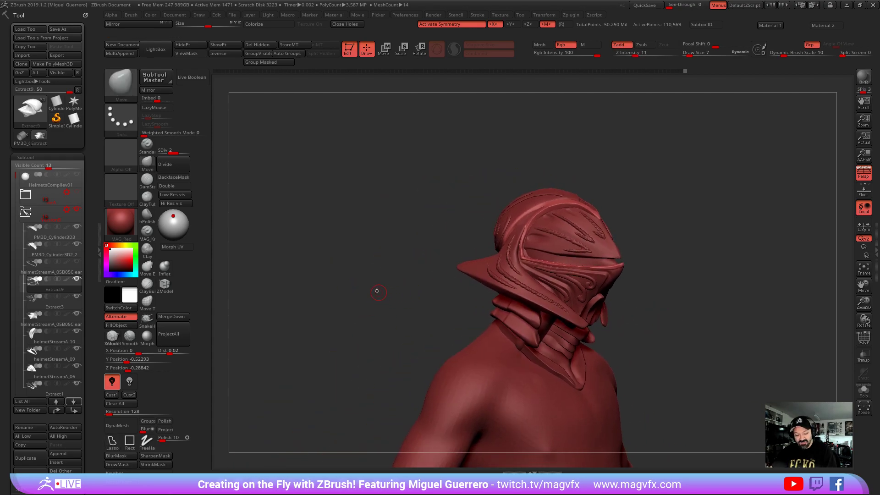
{"action": "left_click", "coordinate": [452, 385], "text": "alt"}
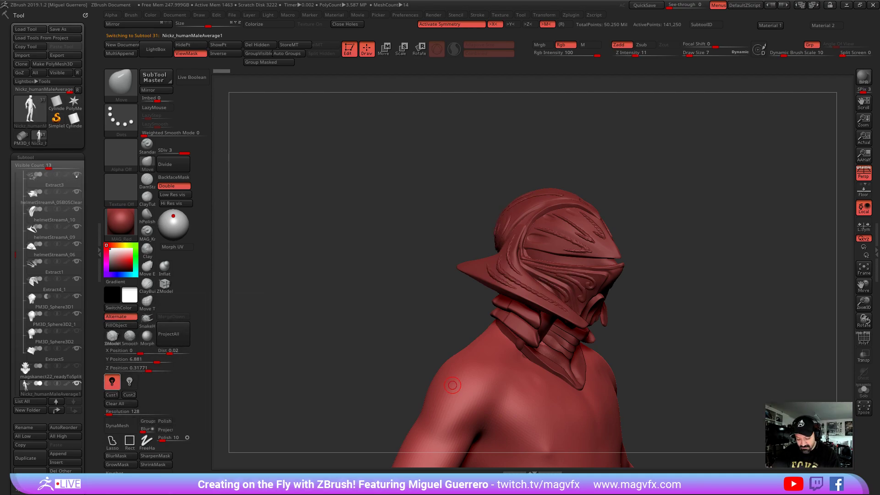
{"action": "mouse_move", "coordinate": [59, 209]}
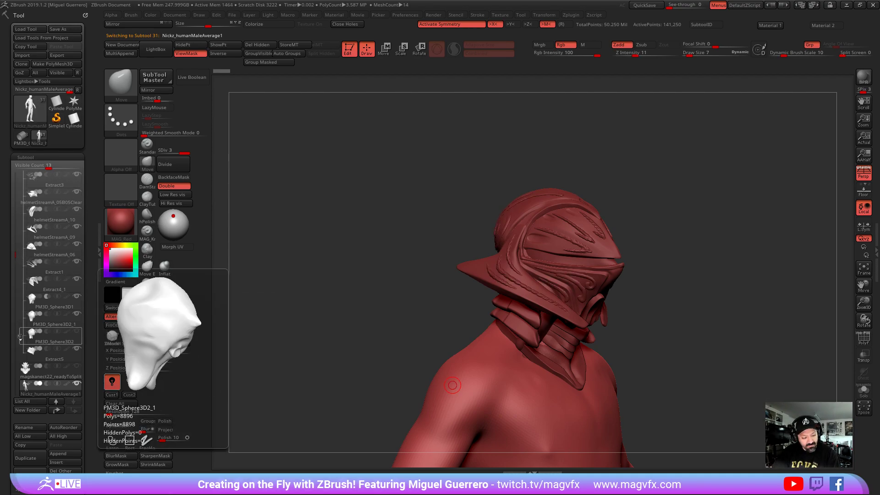
{"action": "left_click_drag", "start_coordinate": [14, 233], "coordinate": [12, 204]}
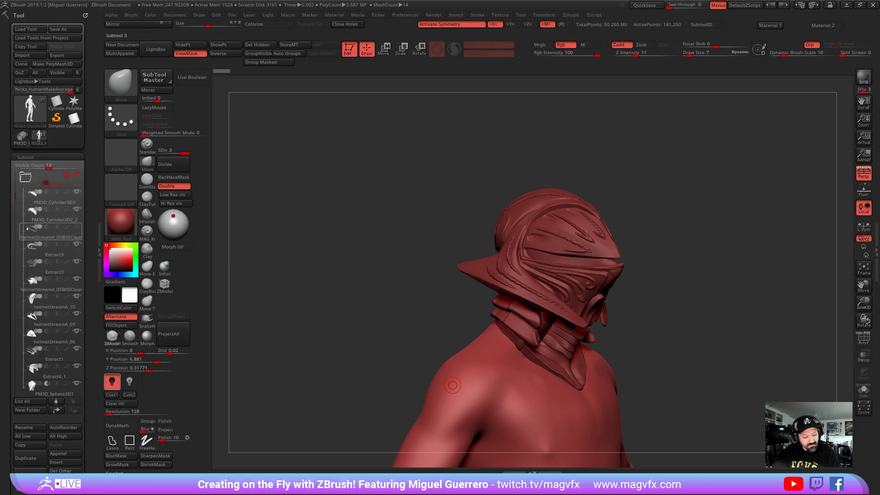
{"action": "mouse_move", "coordinate": [27, 228]}
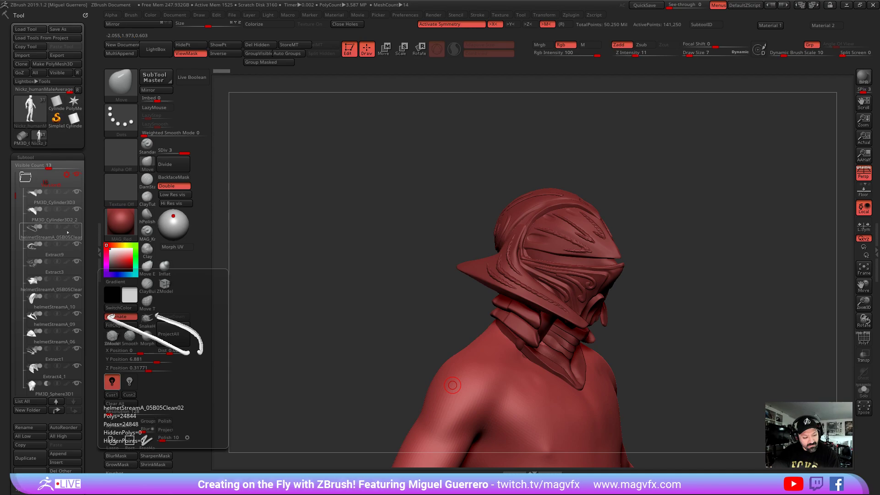
{"action": "mouse_move", "coordinate": [51, 252]}
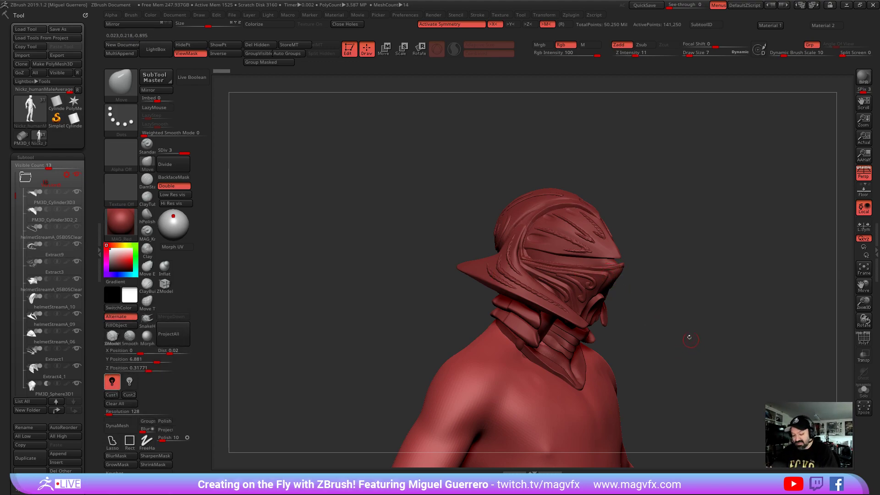
{"action": "left_click_drag", "start_coordinate": [691, 337], "coordinate": [674, 337]}
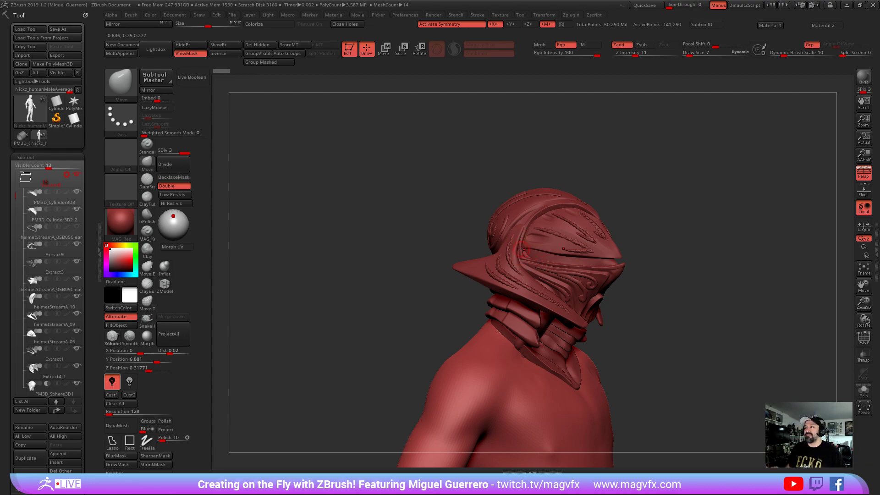
{"action": "left_click_drag", "start_coordinate": [365, 292], "coordinate": [370, 312]}
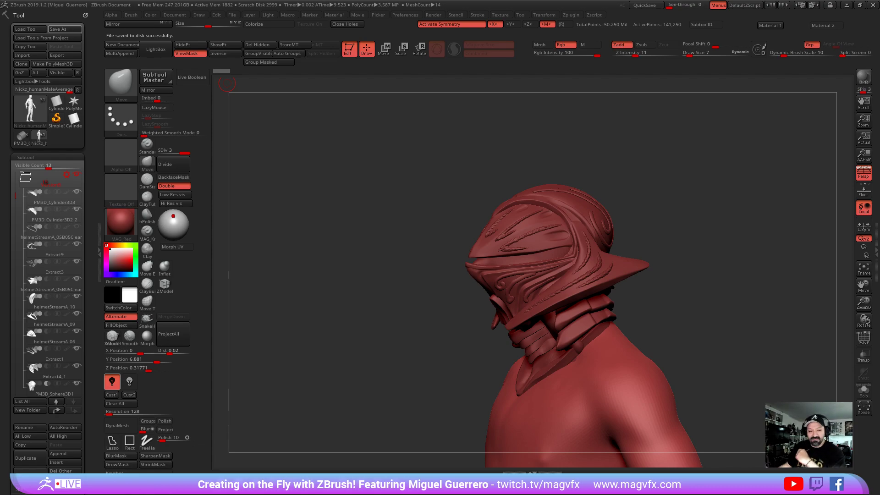
{"action": "mouse_move", "coordinate": [353, 314]}
{"action": "left_mouse_down"}
{"action": "mouse_move", "coordinate": [364, 309]}
{"action": "mouse_move", "coordinate": [350, 303]}
{"action": "left_mouse_up"}
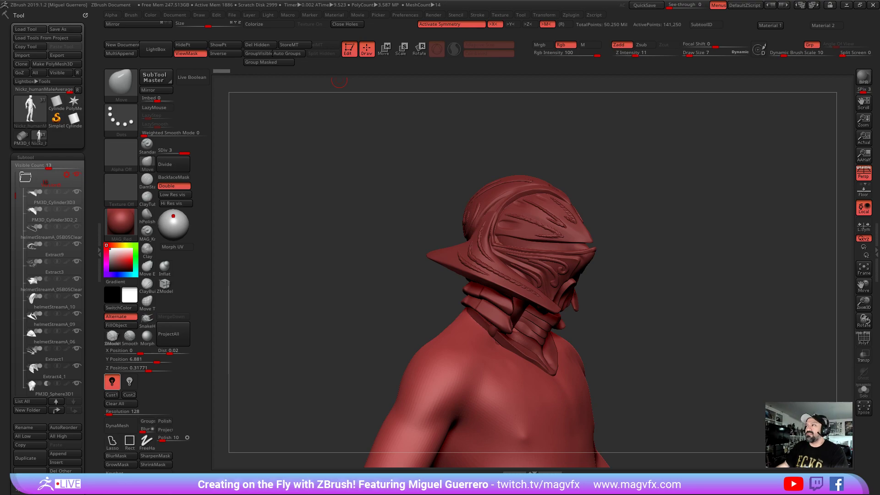
Hide the Extract3 scroll ornament subtool and select the lower helmet shell underneath it
{"action": "mouse_move", "coordinate": [380, 270]}
{"action": "right_mouse_down"}
{"action": "mouse_move", "coordinate": [398, 272]}
{"action": "mouse_move", "coordinate": [421, 326]}
{"action": "right_mouse_up"}
{"action": "mouse_move", "coordinate": [421, 327]}
{"action": "right_mouse_down", "text": "ctrl"}
{"action": "mouse_move", "coordinate": [421, 337]}
{"action": "mouse_move", "coordinate": [403, 341]}
{"action": "mouse_move", "coordinate": [295, 331]}
{"action": "mouse_move", "coordinate": [326, 328]}
{"action": "right_mouse_up", "text": "ctrl"}
{"action": "left_click", "coordinate": [547, 286], "text": "alt"}
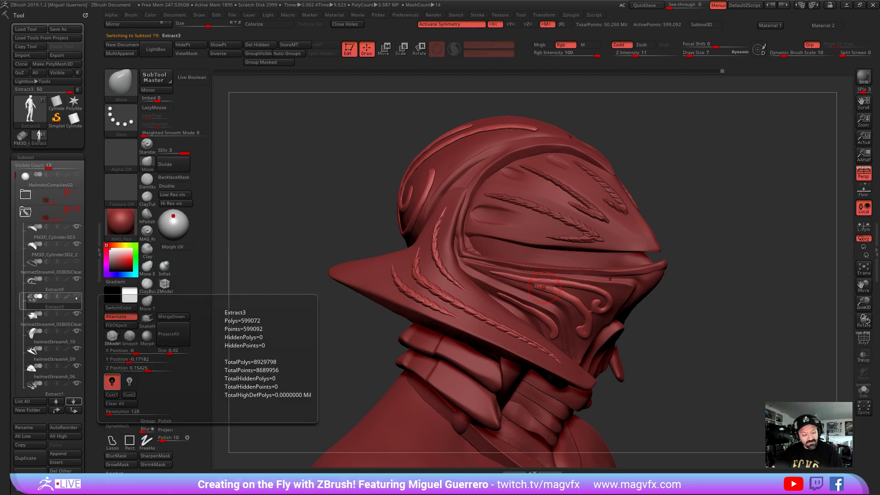
{"action": "left_click", "coordinate": [544, 287], "text": "alt"}
Subdivide the lower helmet shell twice, up to subdivision level 5
{"action": "right_click_drag", "start_coordinate": [543, 287], "coordinate": [343, 322]}
{"action": "key", "text": "ctrl+d"}
{"action": "key", "text": "ctrl+d"}
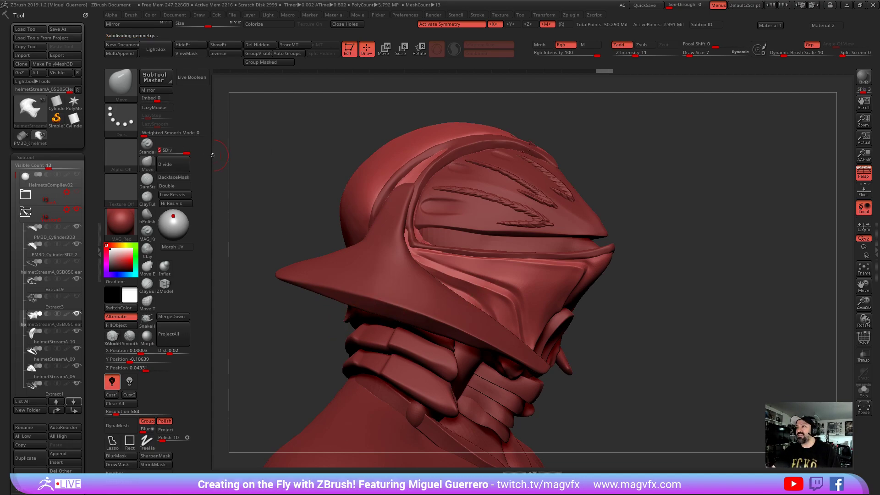
{"action": "mouse_move", "coordinate": [489, 335]}
{"action": "right_mouse_down"}
{"action": "mouse_move", "coordinate": [673, 324]}
{"action": "mouse_move", "coordinate": [584, 310]}
{"action": "mouse_move", "coordinate": [697, 330]}
{"action": "right_mouse_up"}
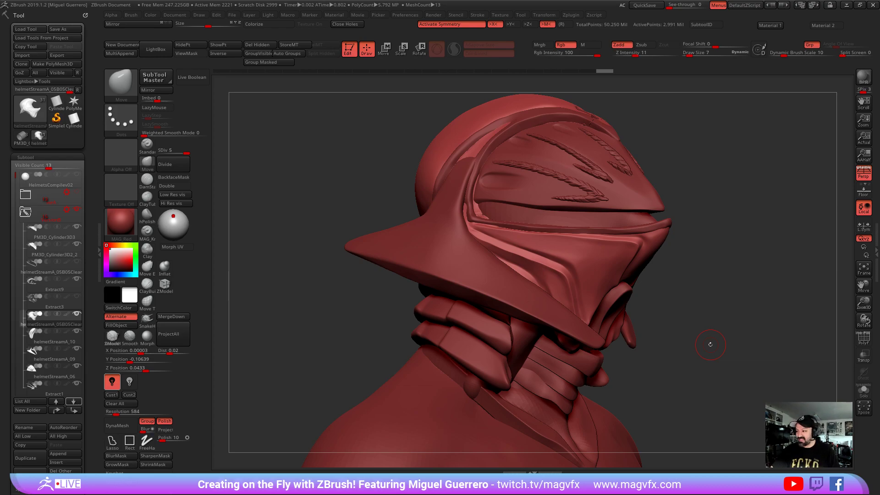
{"action": "left_click_drag", "start_coordinate": [379, 302], "coordinate": [339, 305]}
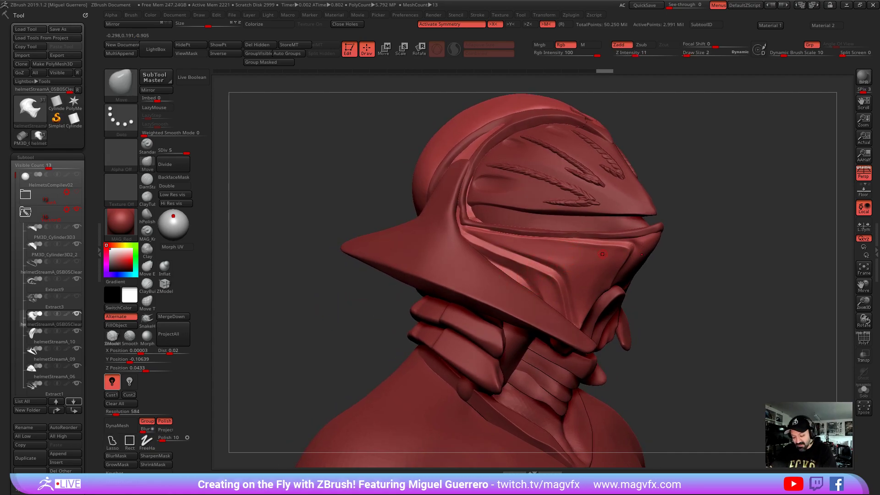
{"action": "key", "text": "ctrl"}
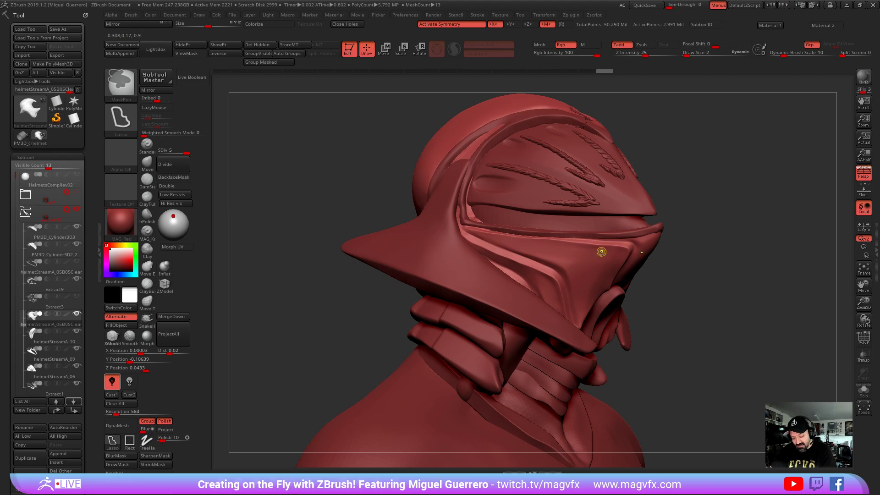
{"action": "mouse_move", "coordinate": [615, 252]}
{"action": "left_mouse_down", "text": "ctrl"}
{"action": "mouse_move", "coordinate": [596, 275]}
{"action": "mouse_move", "coordinate": [606, 269]}
{"action": "mouse_move", "coordinate": [562, 252]}
{"action": "left_mouse_up", "text": "ctrl"}
{"action": "left_click_drag", "start_coordinate": [334, 301], "coordinate": [327, 321], "text": "alt"}
{"action": "left_click_drag", "start_coordinate": [678, 337], "coordinate": [642, 359]}
{"action": "key", "text": "ctrl+h"}
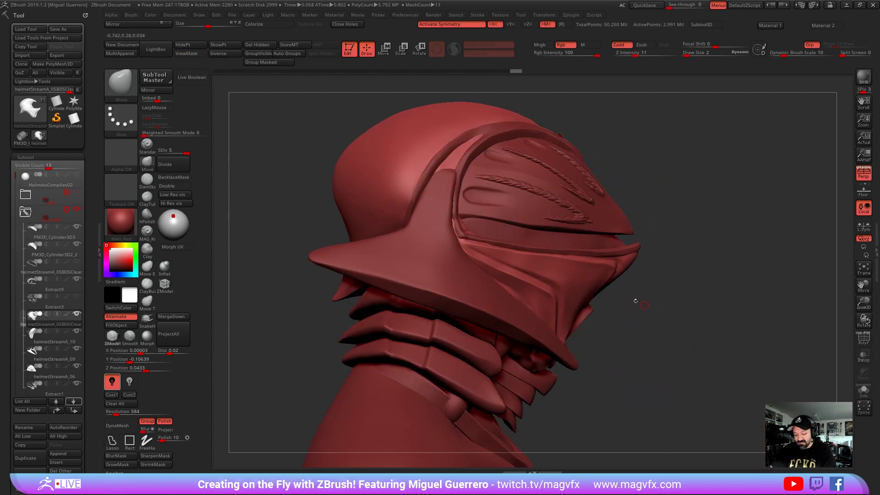
{"action": "mouse_move", "coordinate": [564, 263]}
{"action": "left_mouse_down", "text": "ctrl"}
{"action": "mouse_move", "coordinate": [598, 279]}
{"action": "mouse_move", "coordinate": [594, 272]}
{"action": "left_mouse_up", "text": "ctrl"}
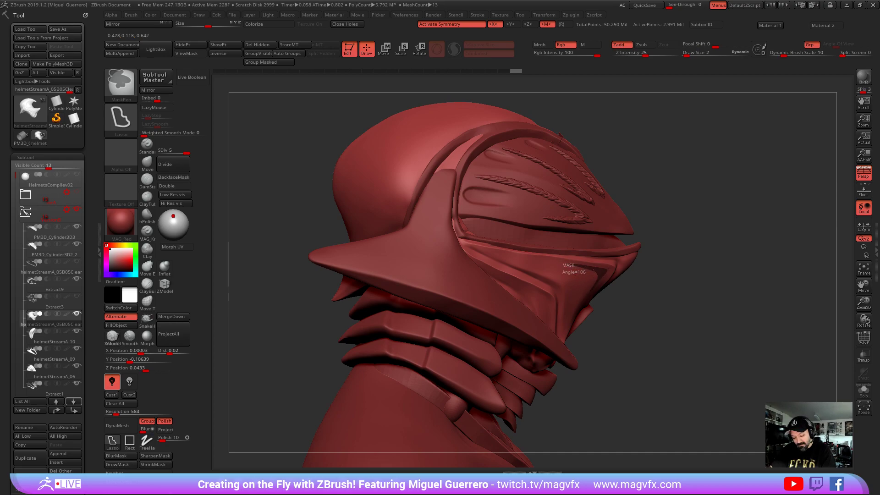
{"action": "left_click_drag", "start_coordinate": [670, 320], "coordinate": [600, 318]}
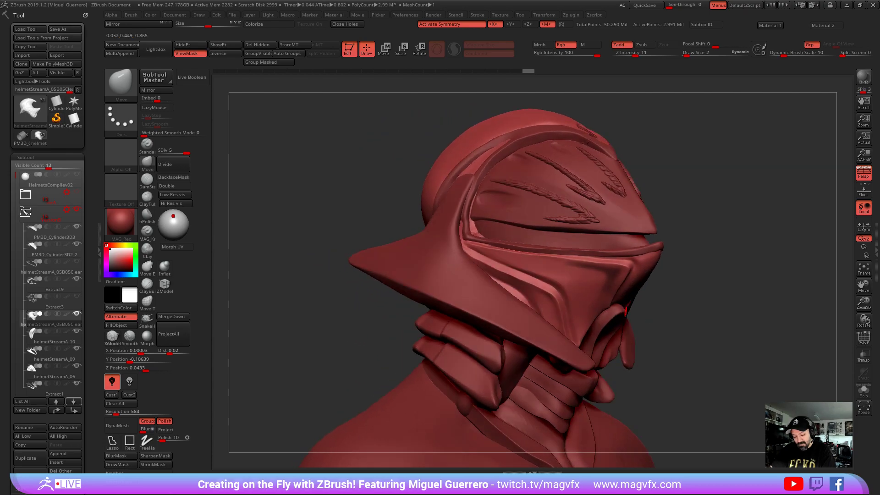
{"action": "key", "text": "ctrl+h"}
{"action": "mouse_move", "coordinate": [367, 320]}
{"action": "right_mouse_down", "text": "ctrl"}
{"action": "mouse_move", "coordinate": [320, 330]}
{"action": "mouse_move", "coordinate": [350, 309]}
{"action": "mouse_move", "coordinate": [337, 328]}
{"action": "mouse_move", "coordinate": [319, 322]}
{"action": "right_mouse_up", "text": "ctrl"}
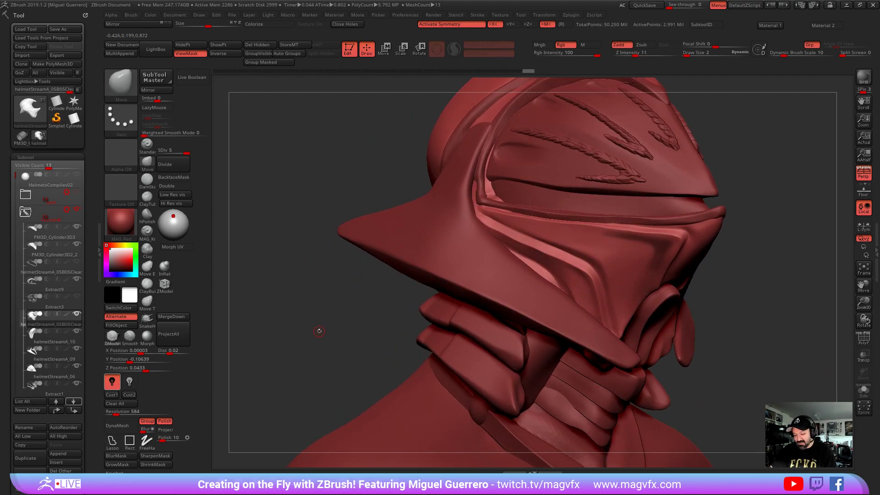
{"action": "key", "text": "ctrl+h"}
Divide the lower shell to subdivision level 6 and mask an L-shaped strip on the cheek inside the front ridge
{"action": "left_click", "coordinate": [169, 164]}
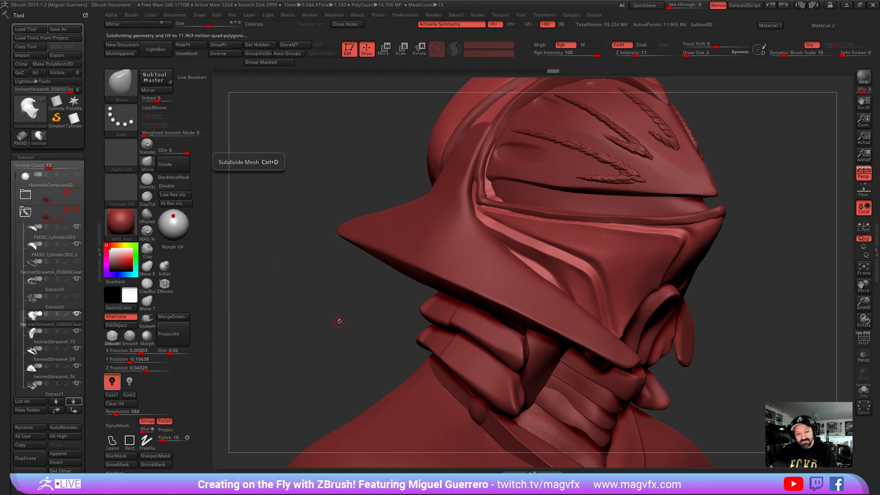
{"action": "right_click_drag", "start_coordinate": [337, 322], "coordinate": [394, 312]}
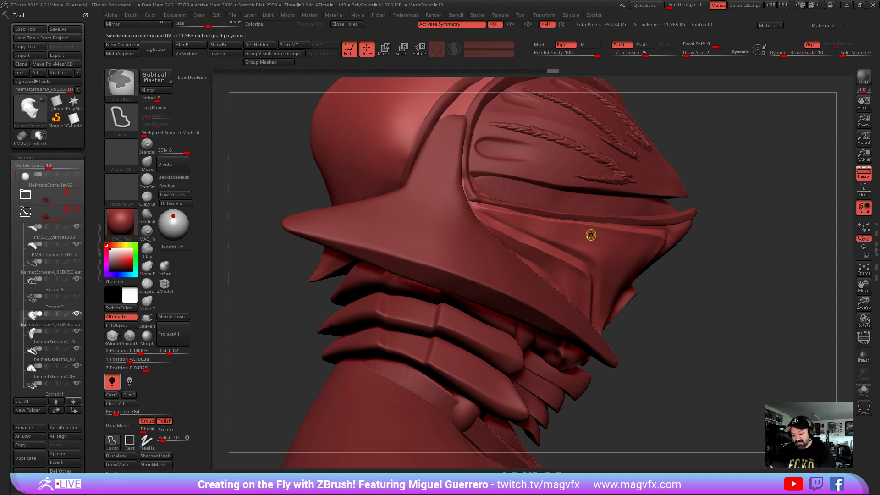
{"action": "key", "text": "ctrl"}
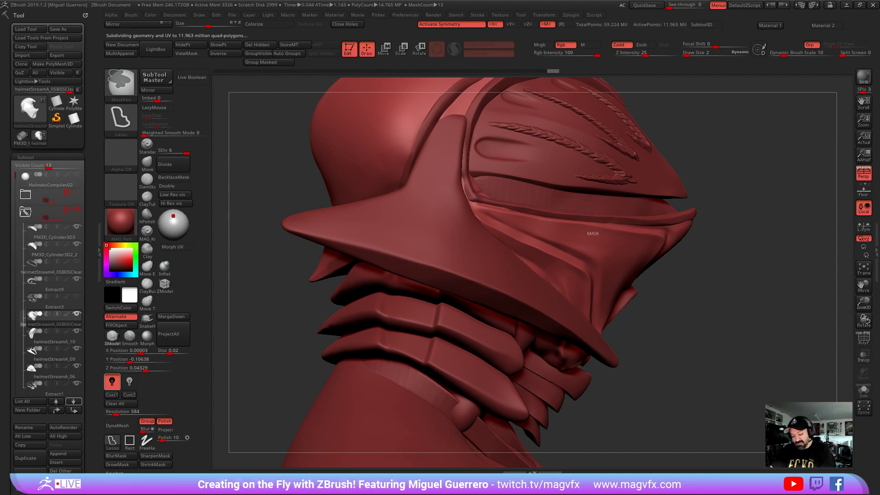
{"action": "mouse_move", "coordinate": [647, 239]}
{"action": "left_mouse_down", "text": "ctrl"}
{"action": "mouse_move", "coordinate": [636, 269]}
{"action": "mouse_move", "coordinate": [644, 245]}
{"action": "left_mouse_up", "text": "ctrl"}
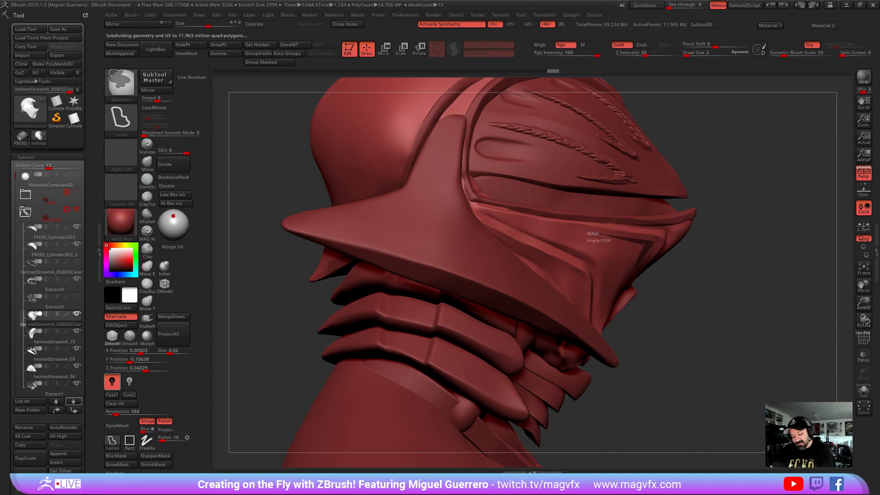
{"action": "left_click_drag", "start_coordinate": [591, 233], "coordinate": [587, 232], "text": "ctrl"}
{"action": "left_click_drag", "start_coordinate": [710, 290], "coordinate": [690, 288]}
Thicken the descending and upper arms of the L-shaped cheek mask
{"action": "key", "text": "ctrl"}
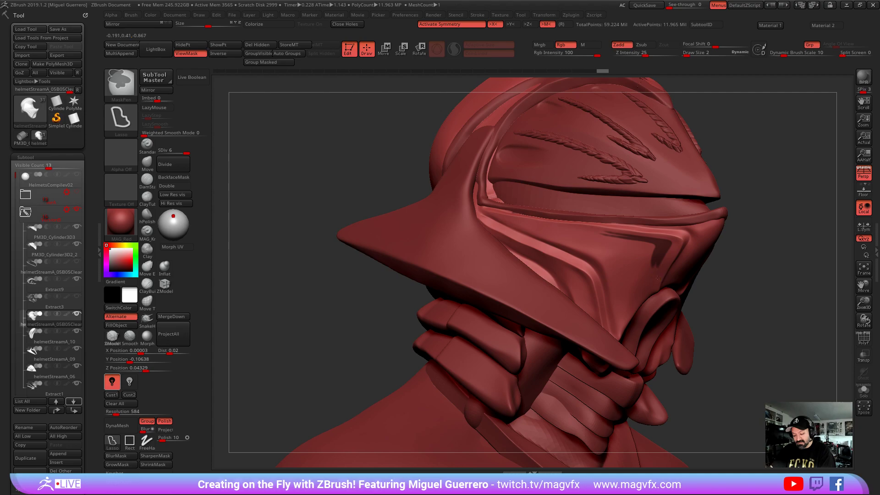
{"action": "left_click_drag", "start_coordinate": [743, 299], "coordinate": [696, 311]}
{"action": "right_click_drag", "start_coordinate": [696, 310], "coordinate": [697, 353], "text": "ctrl"}
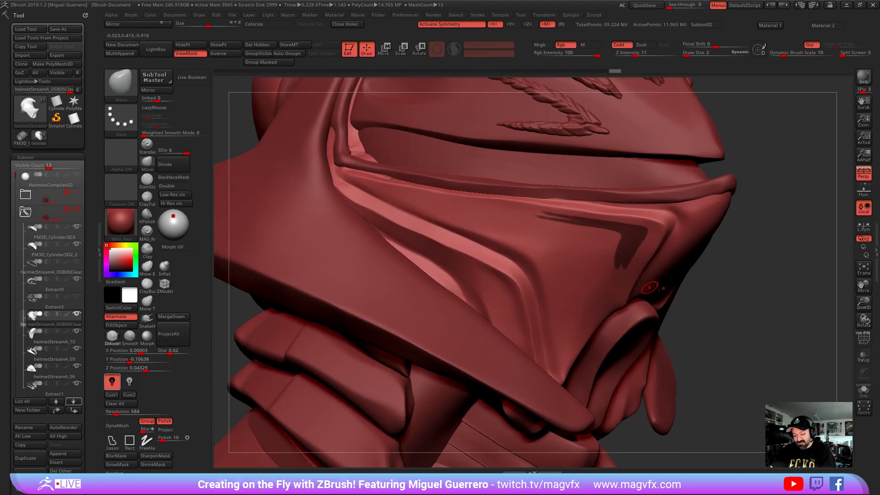
{"action": "left_click_drag", "start_coordinate": [715, 293], "coordinate": [747, 293]}
{"action": "key", "text": "ctrl"}
{"action": "left_click_drag", "start_coordinate": [633, 253], "coordinate": [623, 276], "text": "ctrl"}
{"action": "left_click_drag", "start_coordinate": [610, 223], "coordinate": [558, 212], "text": "ctrl"}
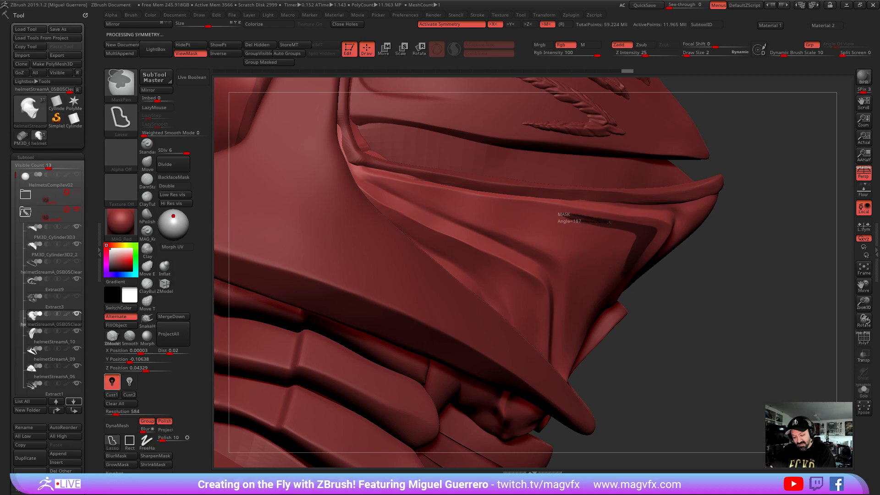
Refine the corner of the L-shaped cheek mask and extend the tip of its upper arm
{"action": "left_click", "coordinate": [635, 238], "text": "ctrl"}
{"action": "left_click", "coordinate": [637, 238], "text": "ctrl"}
{"action": "key", "text": "ctrl"}
{"action": "mouse_move", "coordinate": [560, 213]}
{"action": "left_mouse_down", "text": "ctrl"}
{"action": "mouse_move", "coordinate": [549, 198]}
{"action": "mouse_move", "coordinate": [623, 231]}
{"action": "mouse_move", "coordinate": [533, 236]}
{"action": "mouse_move", "coordinate": [540, 213]}
{"action": "left_mouse_up", "text": "ctrl"}
{"action": "left_click_drag", "start_coordinate": [710, 307], "coordinate": [664, 289]}
{"action": "key", "text": "ctrl"}
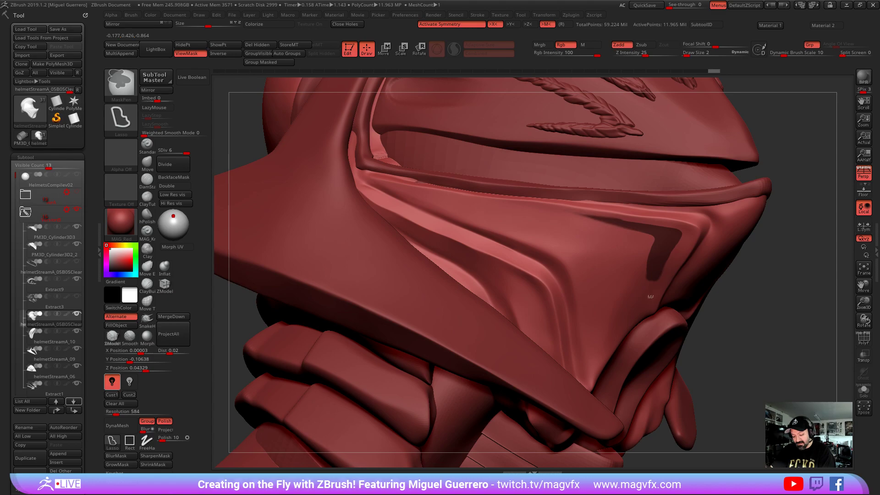
Invert the mask so that only the L-shaped cheek strips are left unmasked
{"action": "left_click_drag", "start_coordinate": [743, 320], "coordinate": [719, 312]}
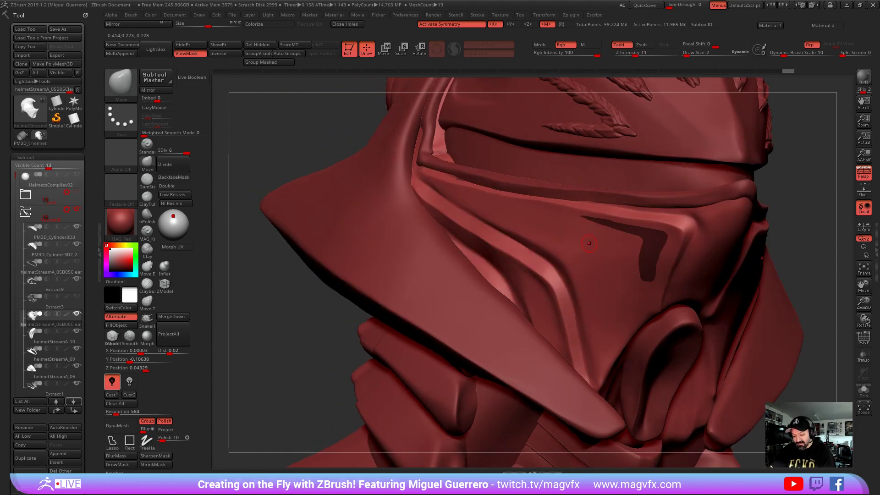
{"action": "right_click_drag", "start_coordinate": [583, 242], "coordinate": [555, 251], "text": "ctrl"}
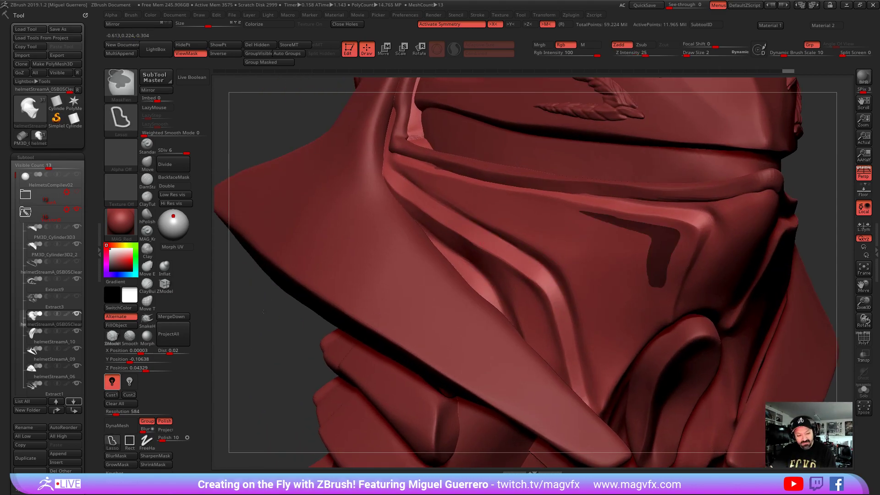
{"action": "left_click", "coordinate": [264, 312], "text": "ctrl"}
{"action": "key", "text": "b"}
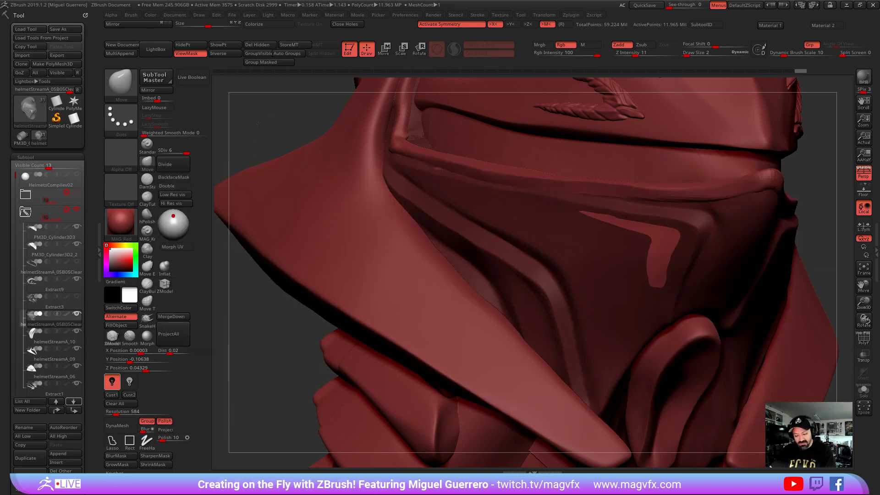
{"action": "left_click_drag", "start_coordinate": [258, 124], "coordinate": [235, 125]}
Push the unmasked L-shaped strips outward from the cheeks of the lower shell with the Move gizmo
{"action": "key", "text": "bracketright"}
{"action": "key", "text": "bracketright"}
{"action": "mouse_move", "coordinate": [580, 237]}
{"action": "right_mouse_down", "text": "alt"}
{"action": "mouse_move", "coordinate": [552, 246]}
{"action": "mouse_move", "coordinate": [550, 258]}
{"action": "right_mouse_up", "text": "alt"}
{"action": "left_click", "coordinate": [549, 257], "text": "ctrl"}
{"action": "left_click_drag", "start_coordinate": [330, 291], "coordinate": [288, 306]}
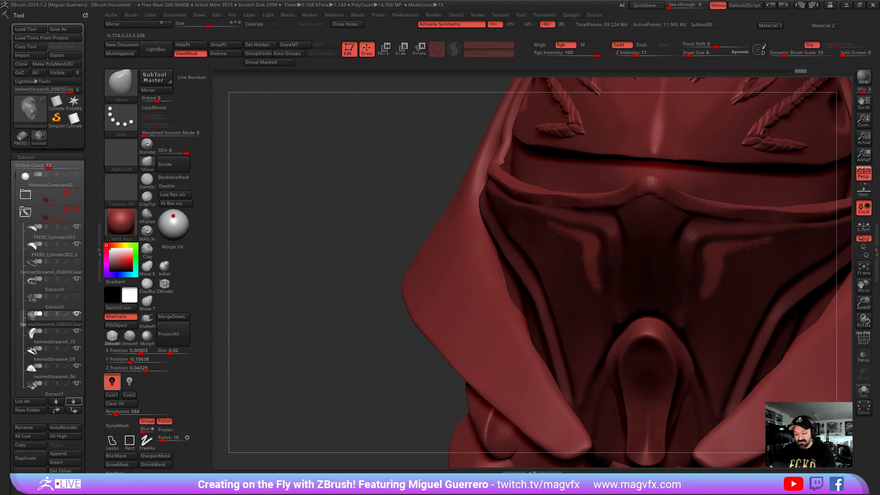
{"action": "key", "text": "bracketright"}
{"action": "key", "text": "bracketright"}
{"action": "key", "text": "bracketright"}
{"action": "key", "text": "bracketright"}
{"action": "left_click_drag", "start_coordinate": [334, 184], "coordinate": [313, 174]}
{"action": "key", "text": "w"}
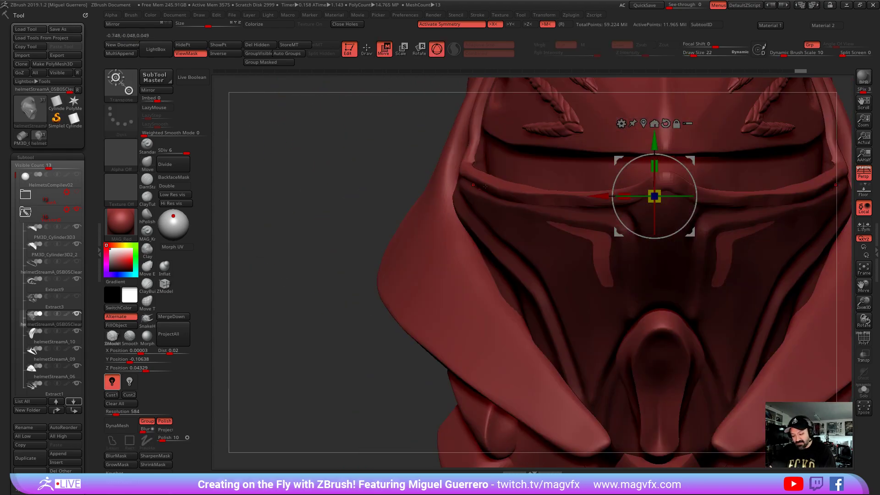
{"action": "left_click_drag", "start_coordinate": [654, 196], "coordinate": [591, 197]}
{"action": "right_click_drag", "start_coordinate": [557, 197], "coordinate": [536, 117]}
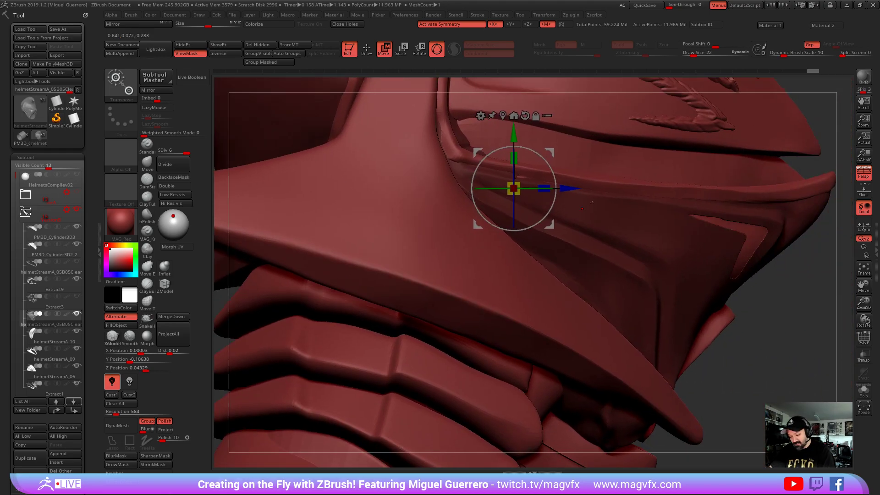
{"action": "left_click_drag", "start_coordinate": [564, 188], "coordinate": [563, 189]}
{"action": "right_click_drag", "start_coordinate": [715, 274], "coordinate": [665, 288]}
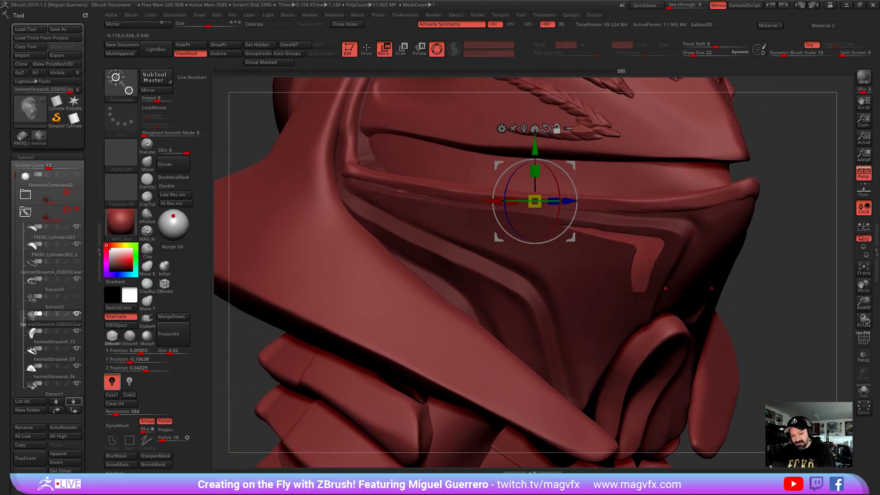
Smooth over the raised L-shaped strip on the cheek and clear the mask
{"action": "key", "text": "q"}
{"action": "left_click_drag", "start_coordinate": [628, 236], "coordinate": [576, 241], "text": "shift"}
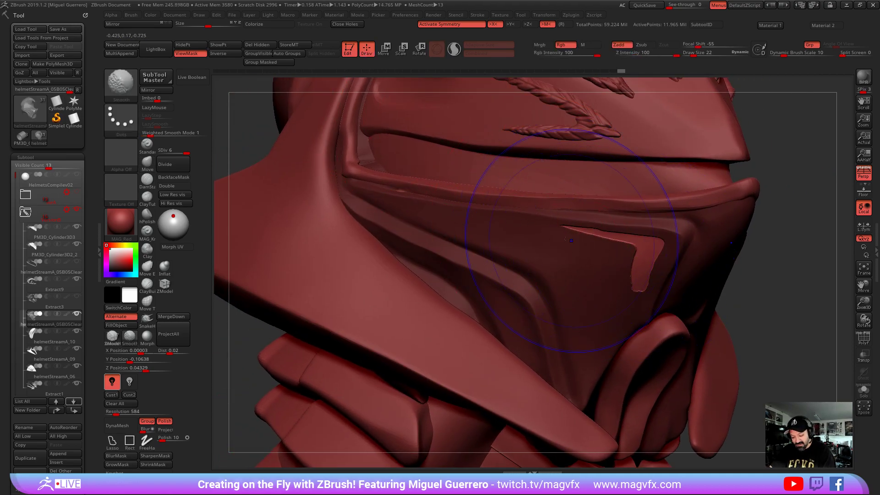
{"action": "left_click_drag", "start_coordinate": [771, 300], "coordinate": [776, 309], "text": "ctrl"}
{"action": "mouse_move", "coordinate": [776, 309]}
{"action": "right_mouse_down"}
{"action": "mouse_move", "coordinate": [734, 301]}
{"action": "mouse_move", "coordinate": [684, 272]}
{"action": "mouse_move", "coordinate": [412, 302]}
{"action": "right_mouse_up"}
{"action": "mouse_move", "coordinate": [341, 315]}
{"action": "right_mouse_down", "text": "ctrl"}
{"action": "mouse_move", "coordinate": [340, 326]}
{"action": "mouse_move", "coordinate": [356, 327]}
{"action": "right_mouse_up", "text": "ctrl"}
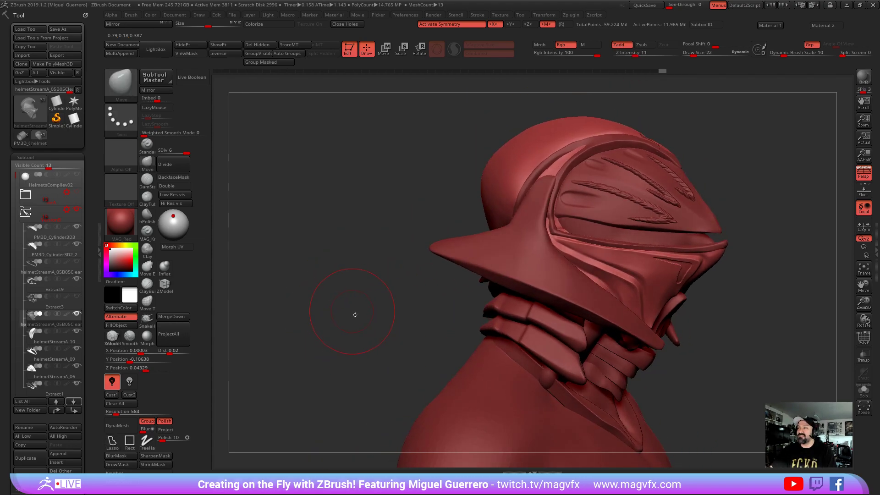
{"action": "mouse_move", "coordinate": [360, 323]}
{"action": "right_mouse_down", "text": "alt"}
{"action": "mouse_move", "coordinate": [341, 326]}
{"action": "mouse_move", "coordinate": [389, 370]}
{"action": "right_mouse_up", "text": "alt"}
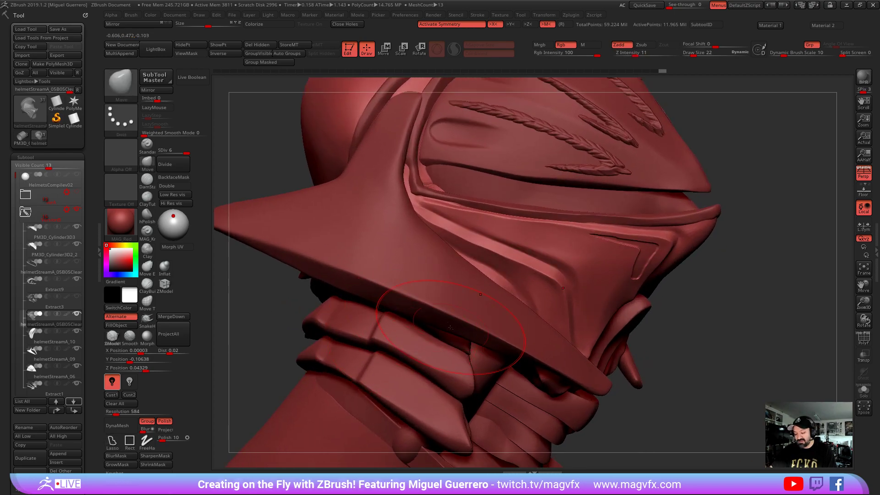
{"action": "right_click_drag", "start_coordinate": [711, 316], "coordinate": [726, 336], "text": "alt"}
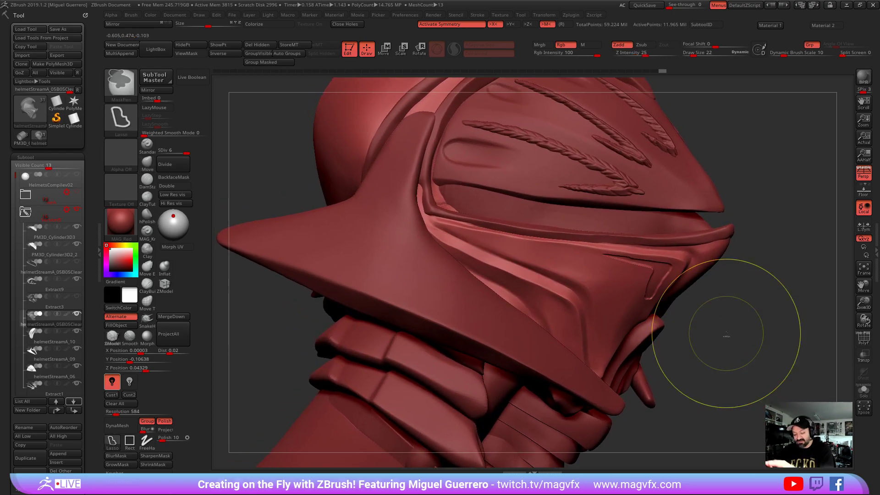
Restore the mask around the L-shaped strips and carve a lengthwise line along both arms with the MAG_Knife brush
{"action": "left_click", "coordinate": [725, 336], "text": "ctrl"}
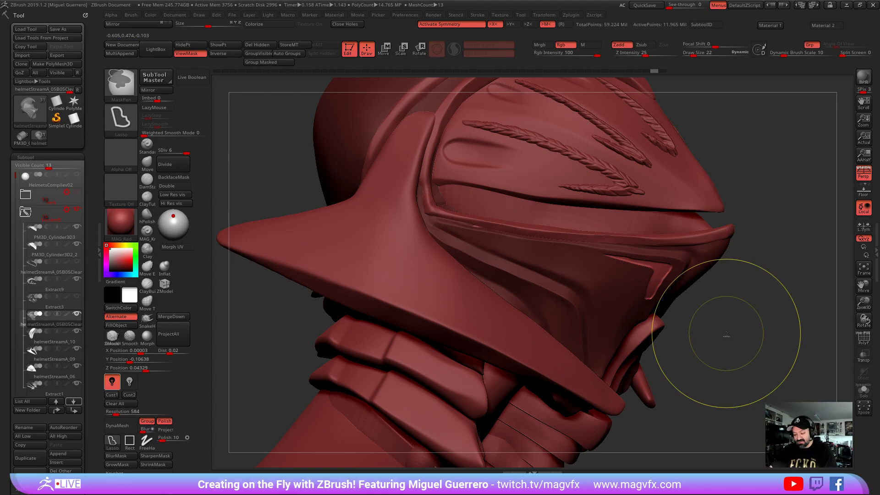
{"action": "left_click_drag", "start_coordinate": [725, 336], "coordinate": [723, 322]}
{"action": "right_click_drag", "start_coordinate": [723, 321], "coordinate": [747, 390], "text": "ctrl"}
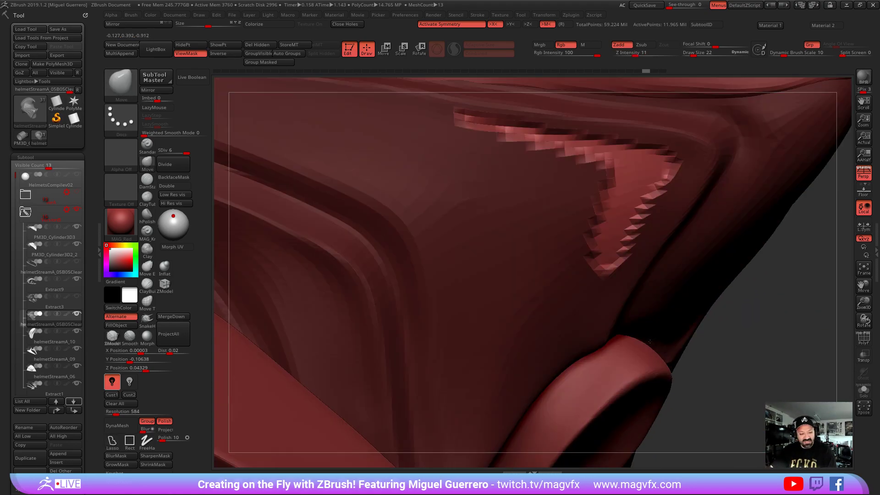
{"action": "left_click", "coordinate": [147, 196]}
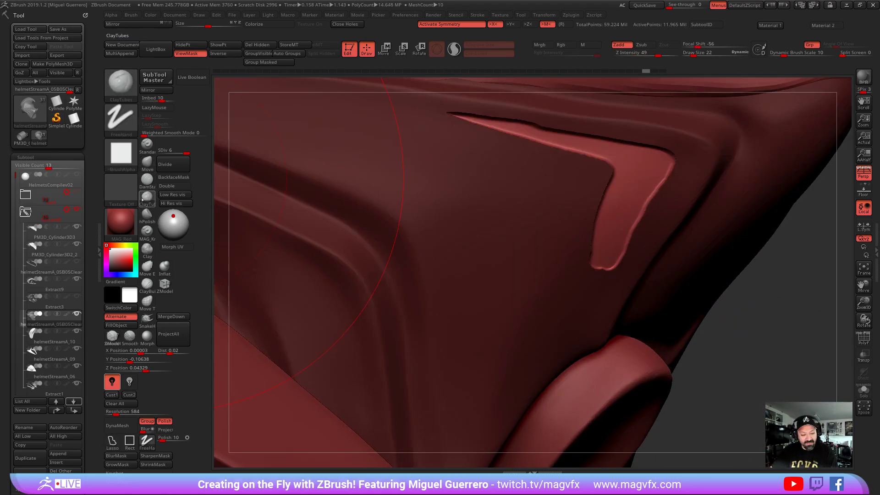
{"action": "right_click_drag", "start_coordinate": [335, 200], "coordinate": [344, 252]}
{"action": "left_click", "coordinate": [147, 230]}
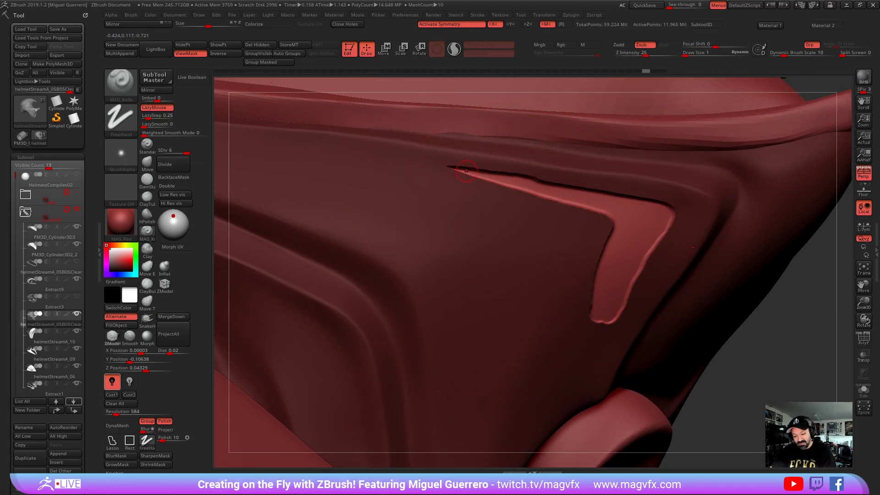
{"action": "mouse_move", "coordinate": [488, 173]}
{"action": "left_mouse_down"}
{"action": "mouse_move", "coordinate": [646, 214]}
{"action": "mouse_move", "coordinate": [592, 306]}
{"action": "left_mouse_up"}
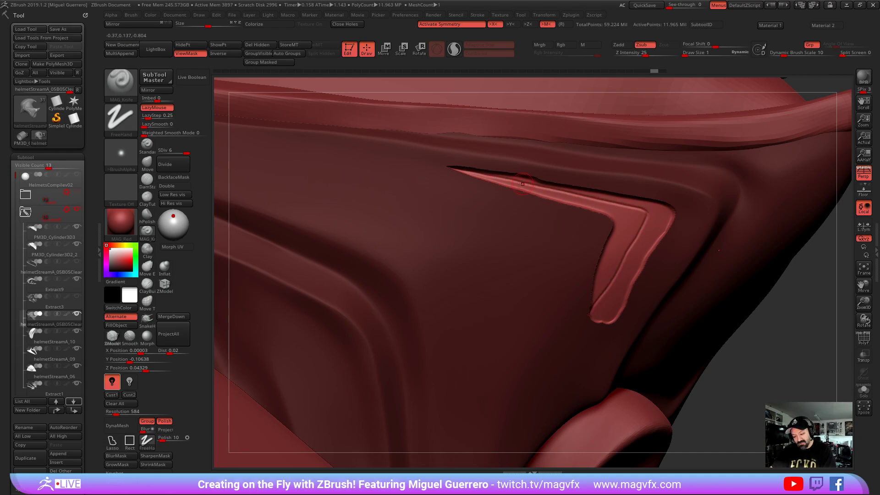
Carve slanted cuts on both sides of the strip's centre line to form a leaf pattern along both arms
{"action": "mouse_move", "coordinate": [502, 186]}
{"action": "left_mouse_down"}
{"action": "mouse_move", "coordinate": [537, 183]}
{"action": "mouse_move", "coordinate": [628, 207]}
{"action": "mouse_move", "coordinate": [612, 265]}
{"action": "left_mouse_up"}
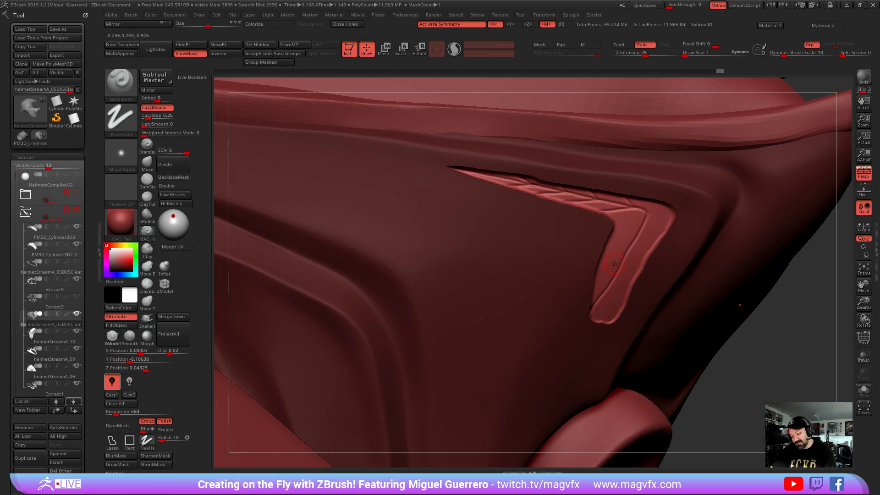
{"action": "mouse_move", "coordinate": [614, 224]}
{"action": "left_mouse_down"}
{"action": "mouse_move", "coordinate": [642, 211]}
{"action": "mouse_move", "coordinate": [628, 238]}
{"action": "mouse_move", "coordinate": [641, 225]}
{"action": "mouse_move", "coordinate": [674, 223]}
{"action": "left_mouse_up"}
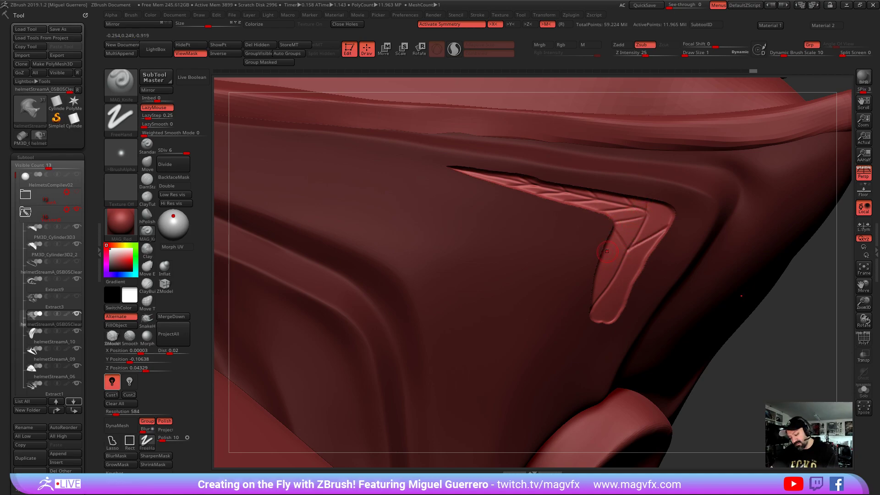
{"action": "left_click_drag", "start_coordinate": [611, 276], "coordinate": [651, 247]}
{"action": "left_click_drag", "start_coordinate": [594, 300], "coordinate": [640, 221]}
{"action": "left_click", "coordinate": [652, 200]}
{"action": "mouse_move", "coordinate": [750, 372]}
{"action": "right_mouse_down"}
{"action": "mouse_move", "coordinate": [748, 359]}
{"action": "mouse_move", "coordinate": [725, 345]}
{"action": "mouse_move", "coordinate": [733, 358]}
{"action": "right_mouse_up"}
{"action": "right_click_drag", "start_coordinate": [465, 281], "coordinate": [380, 327]}
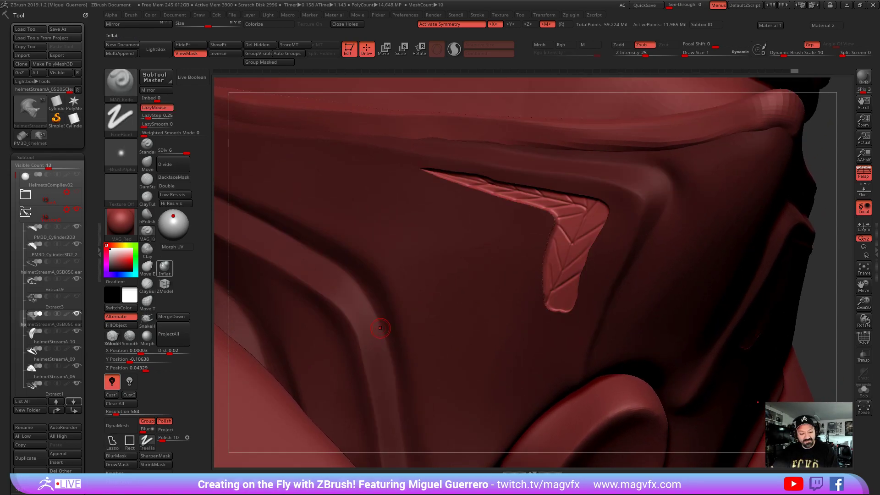
Puff up the leaf segments on the L-shaped strip with the Inflat brush and clear the mask
{"action": "left_click", "coordinate": [164, 265]}
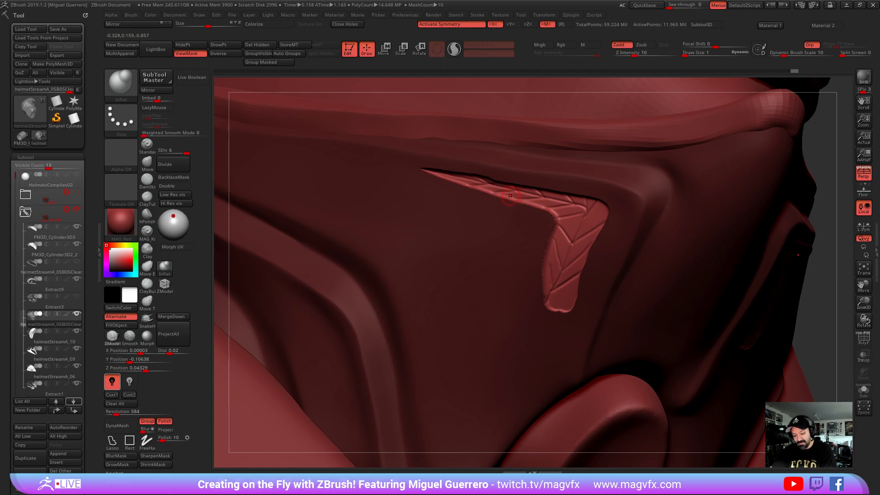
{"action": "left_click", "coordinate": [573, 224]}
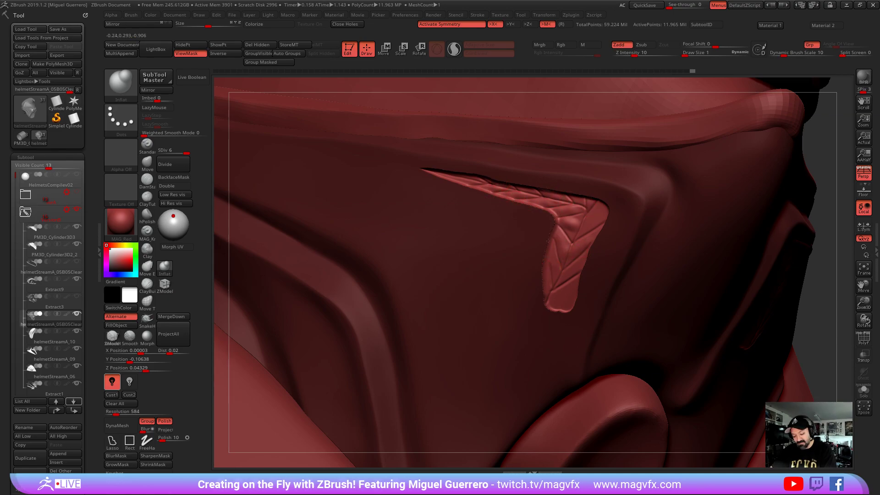
{"action": "left_click", "coordinate": [553, 295]}
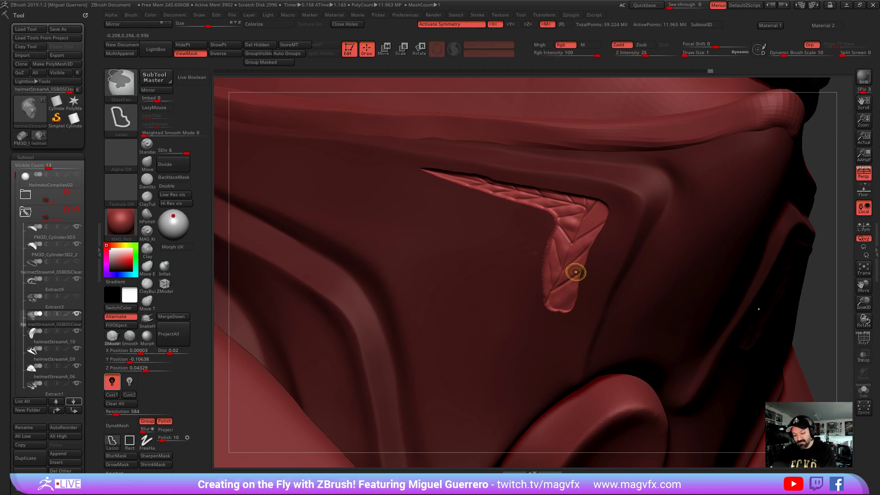
{"action": "right_click_drag", "start_coordinate": [575, 271], "coordinate": [545, 208], "text": "ctrl"}
{"action": "left_click_drag", "start_coordinate": [736, 310], "coordinate": [748, 320], "text": "ctrl"}
{"action": "right_click_drag", "start_coordinate": [751, 324], "coordinate": [713, 286], "text": "ctrl"}
{"action": "left_click_drag", "start_coordinate": [713, 286], "coordinate": [736, 310]}
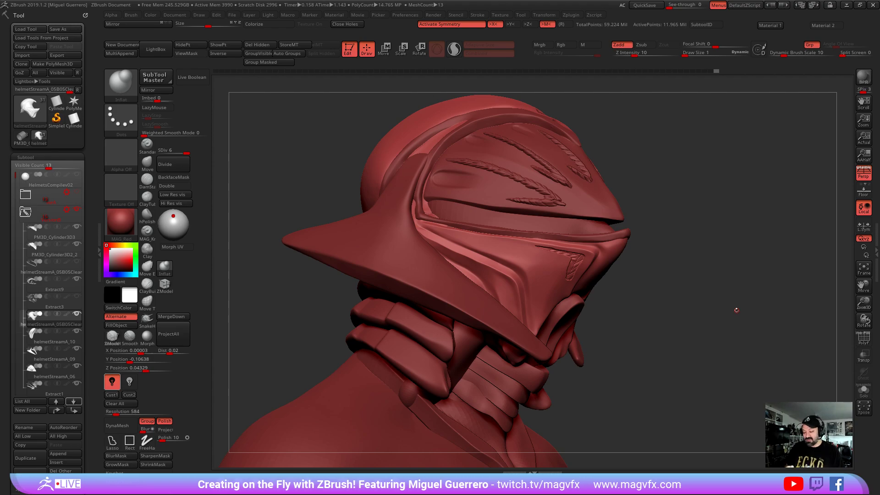
Undo the leaf carving and raised strips back to the flat L-shaped cheek mask, and clear that mask
{"action": "key", "text": "ctrl"}
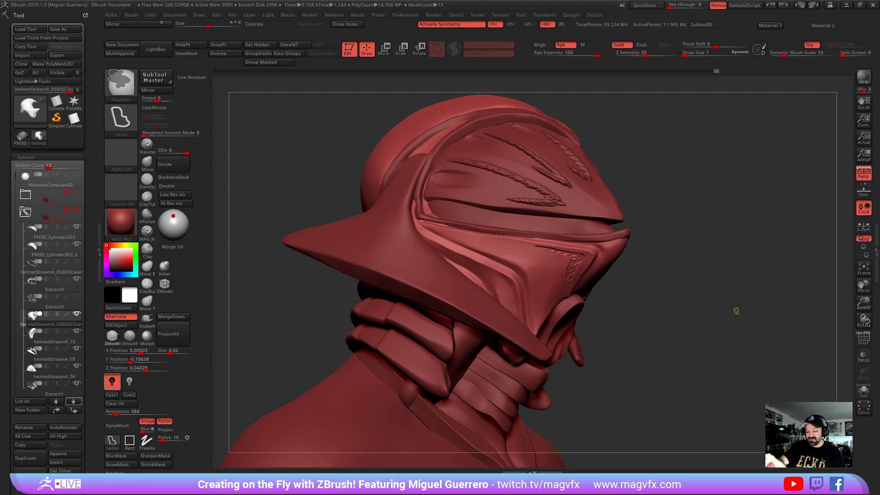
{"action": "key", "text": "ctrl+h"}
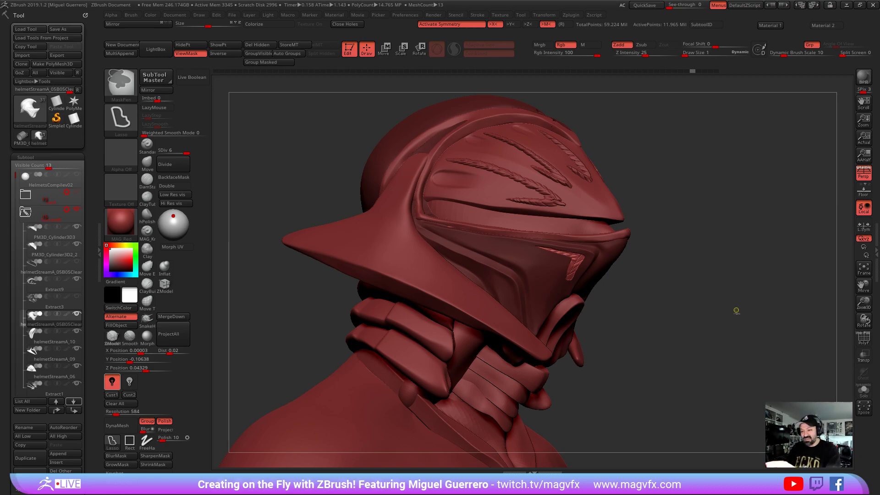
{"action": "key", "text": "ctrl"}
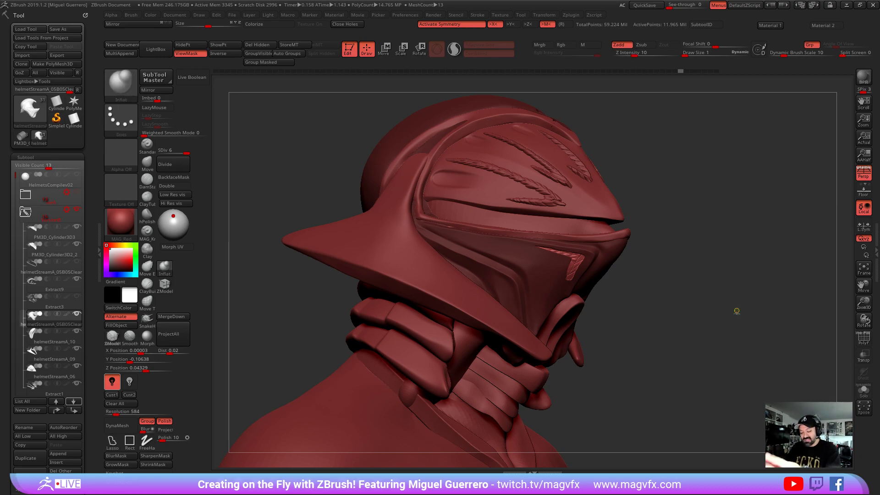
{"action": "key", "text": "ctrl"}
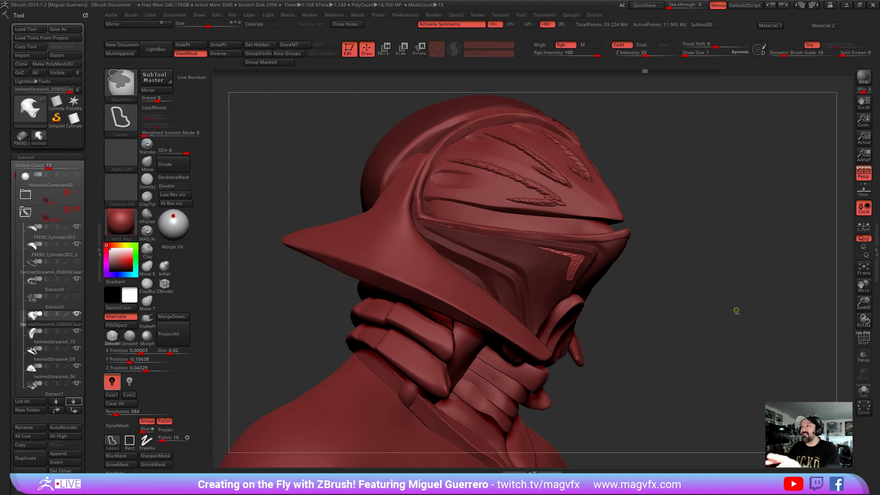
{"action": "key", "text": "ctrl"}
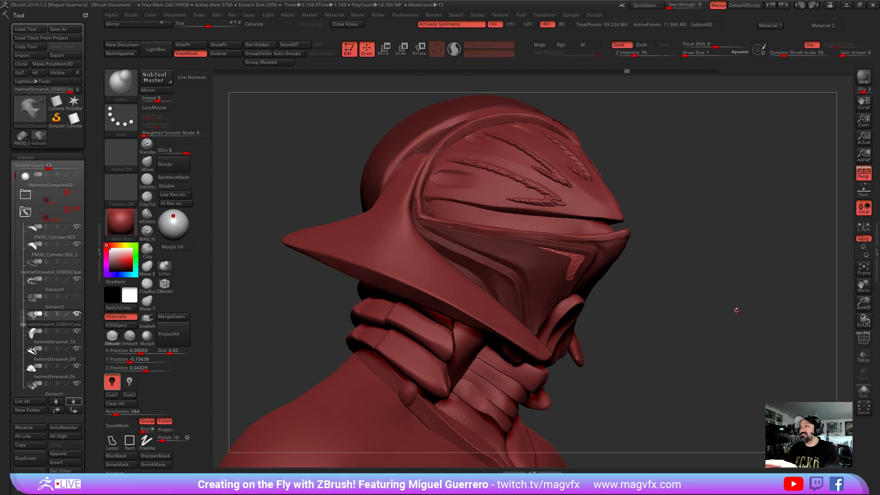
{"action": "key", "text": "ctrl"}
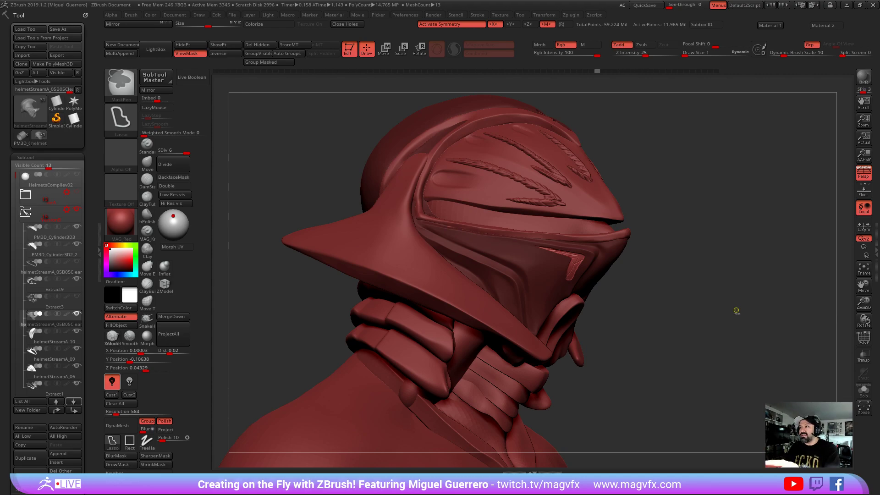
{"action": "key", "text": "ctrl"}
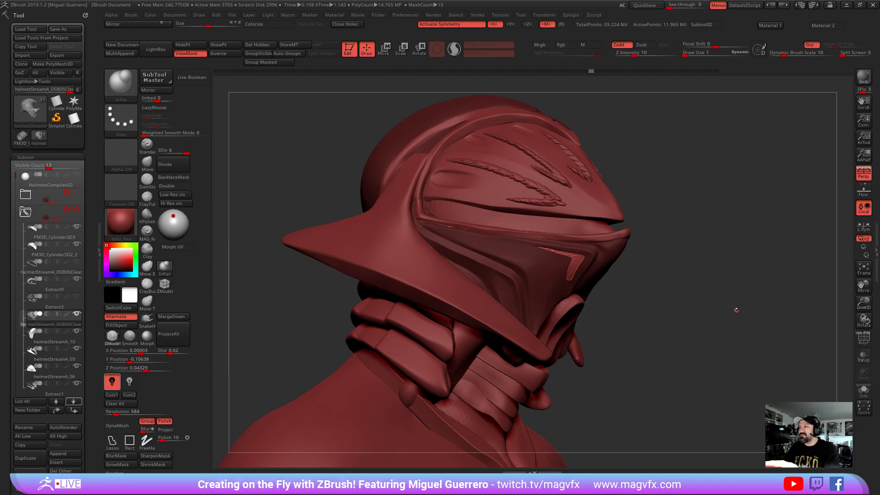
{"action": "key", "text": "ctrl"}
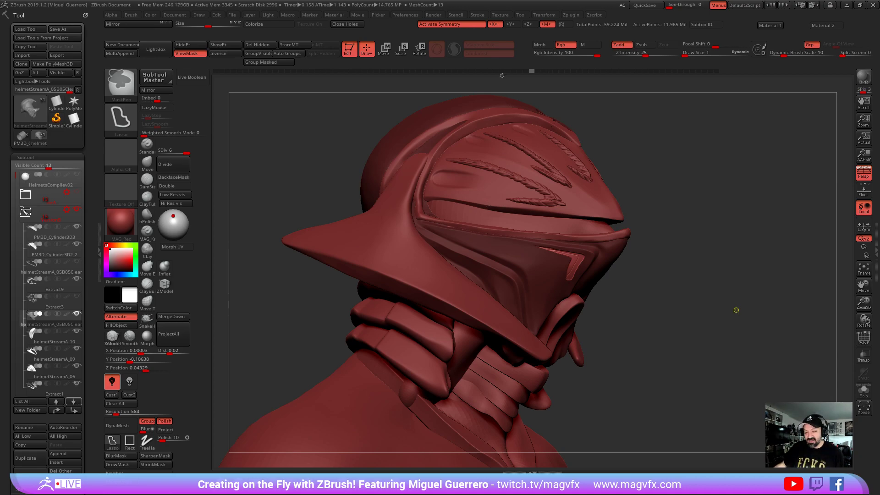
{"action": "key", "text": "ctrl+z"}
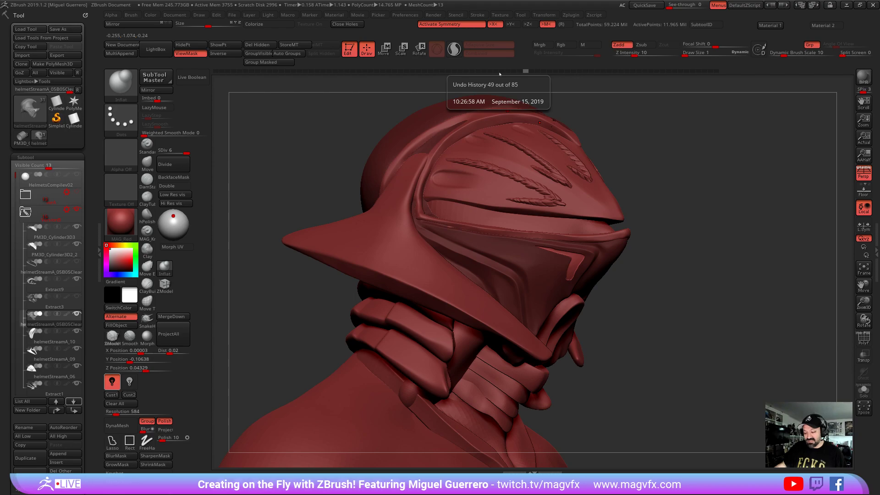
{"action": "left_click", "coordinate": [500, 72]}
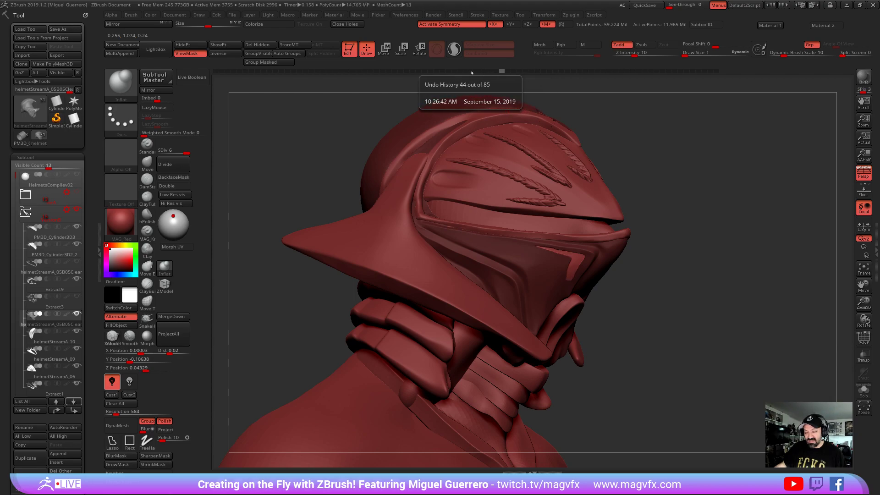
{"action": "left_click", "coordinate": [472, 72]}
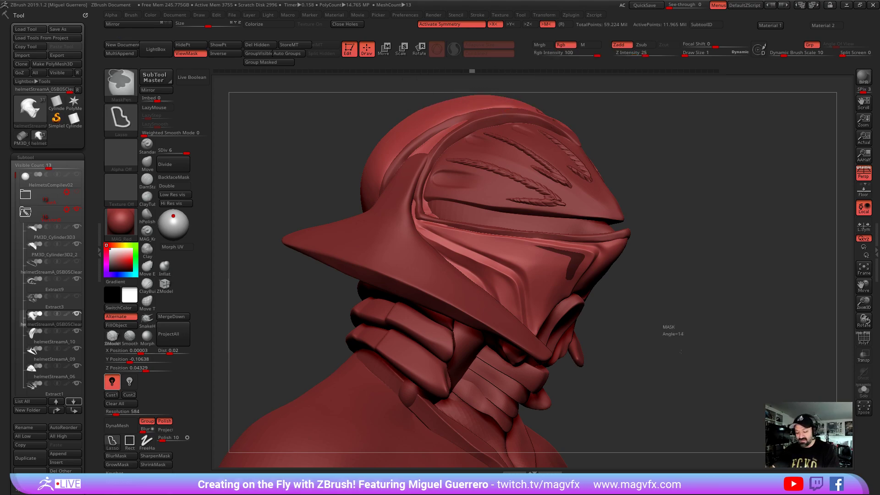
{"action": "left_click", "coordinate": [665, 325]}
{"action": "left_click", "coordinate": [618, 376]}
Carve a small S-shaped scroll into the upper rear of the cheek plate with the DamStandard brush
{"action": "right_click_drag", "start_coordinate": [632, 314], "coordinate": [675, 356], "text": "alt"}
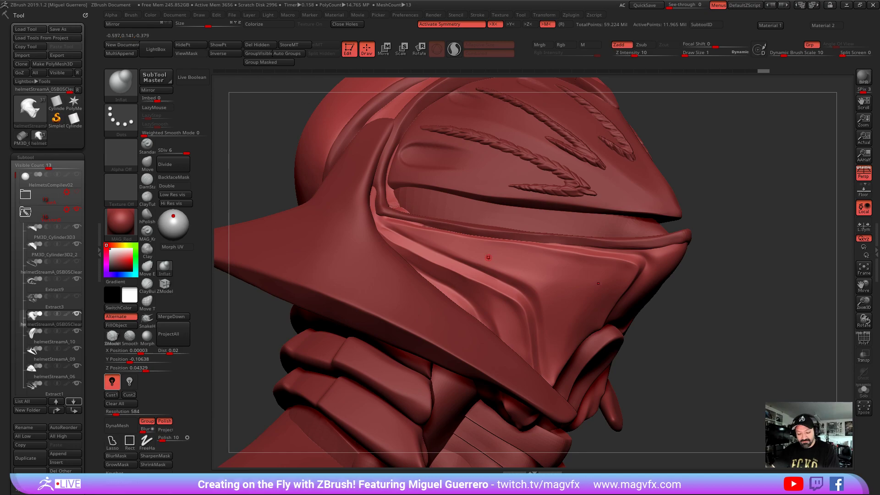
{"action": "right_click_drag", "start_coordinate": [662, 318], "coordinate": [681, 354], "text": "ctrl"}
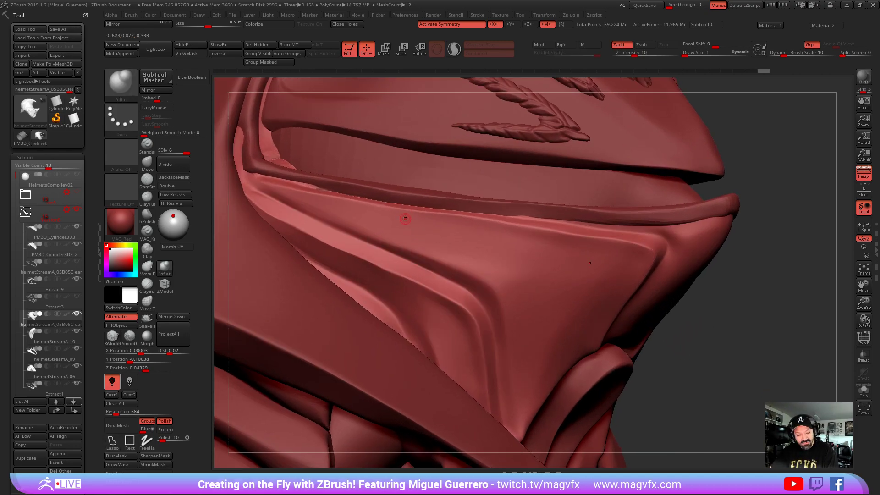
{"action": "key", "text": "b"}
{"action": "key", "text": "d"}
{"action": "key", "text": "s"}
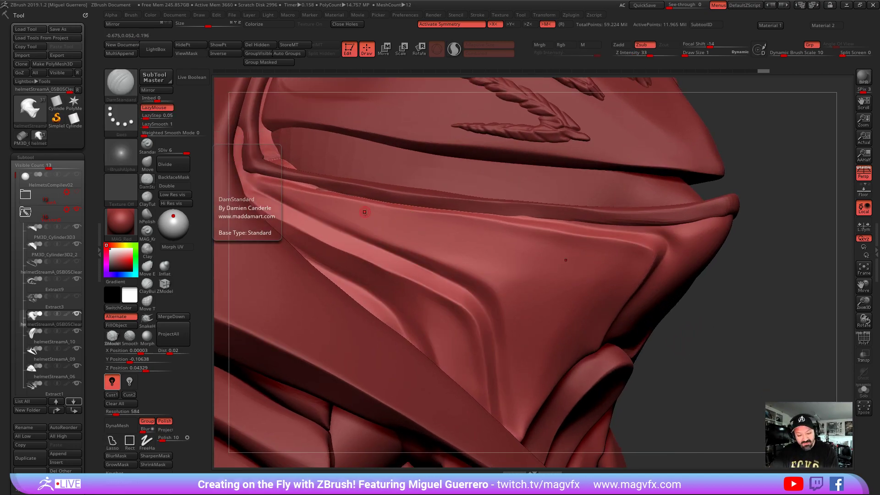
{"action": "mouse_move", "coordinate": [380, 223]}
{"action": "left_mouse_down"}
{"action": "mouse_move", "coordinate": [428, 250]}
{"action": "mouse_move", "coordinate": [406, 234]}
{"action": "mouse_move", "coordinate": [458, 230]}
{"action": "left_mouse_up"}
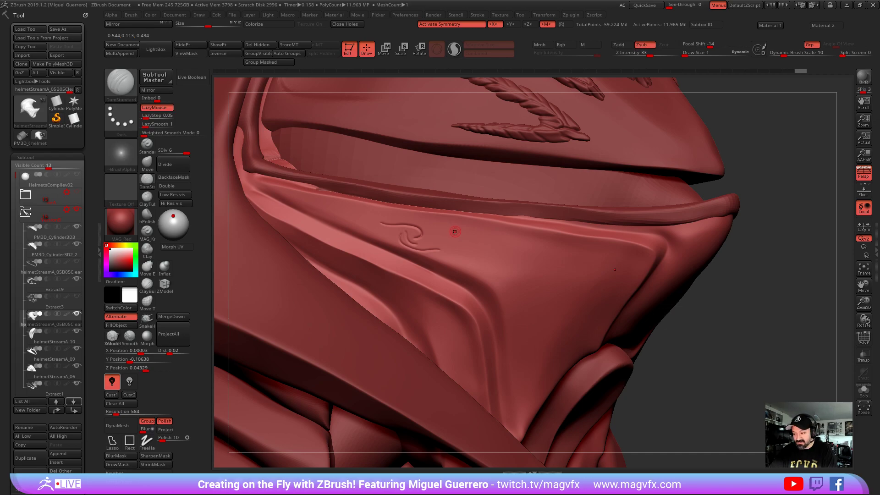
Paint a short mask line and a J-shaped hook mask in front of the carved scroll on the cheek
{"action": "key", "text": "ctrl"}
{"action": "mouse_move", "coordinate": [502, 240]}
{"action": "left_mouse_down", "text": "ctrl"}
{"action": "mouse_move", "coordinate": [510, 242]}
{"action": "mouse_move", "coordinate": [483, 238]}
{"action": "left_mouse_up", "text": "ctrl"}
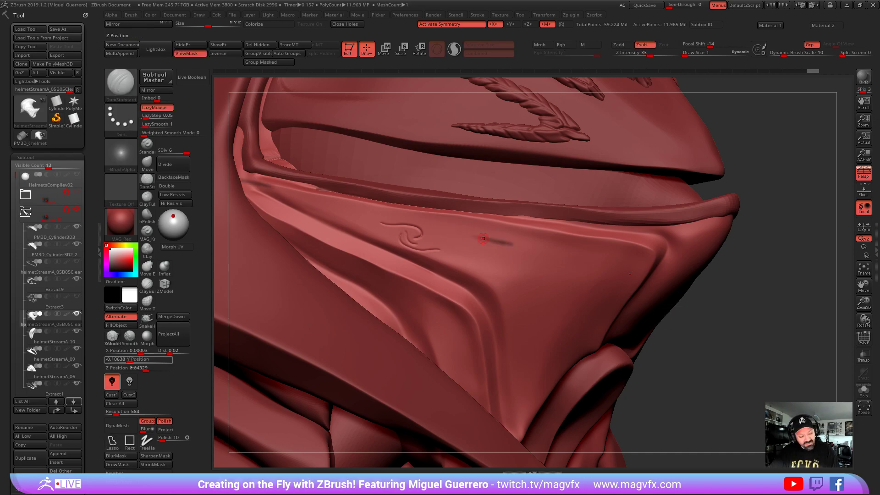
{"action": "key", "text": "l"}
{"action": "key", "text": "l"}
{"action": "mouse_move", "coordinate": [476, 249]}
{"action": "left_mouse_down", "text": "ctrl"}
{"action": "mouse_move", "coordinate": [535, 271]}
{"action": "mouse_move", "coordinate": [509, 280]}
{"action": "left_mouse_up", "text": "ctrl"}
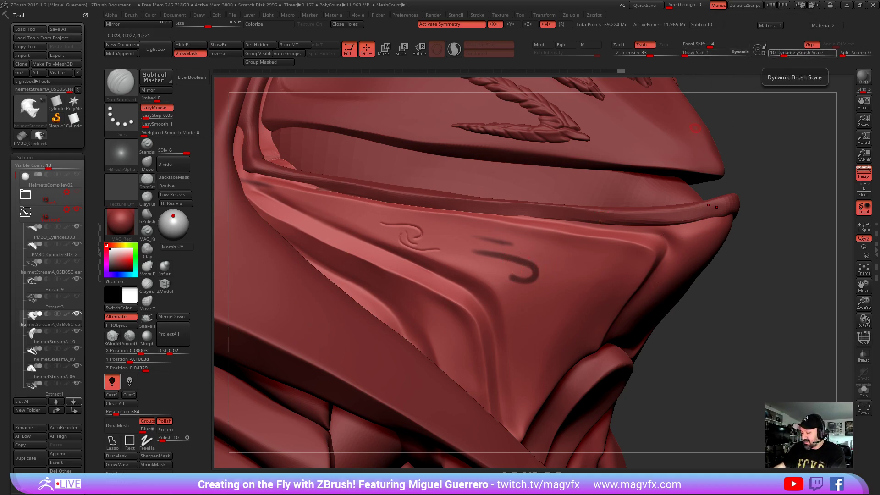
Set Dynamic Brush Scale to 1 and mask more hooked strokes towards the front of the cheek, plus a line above the first hook
{"action": "left_click", "coordinate": [798, 54]}
{"action": "type", "text": "1"}
{"action": "key", "text": "Return"}
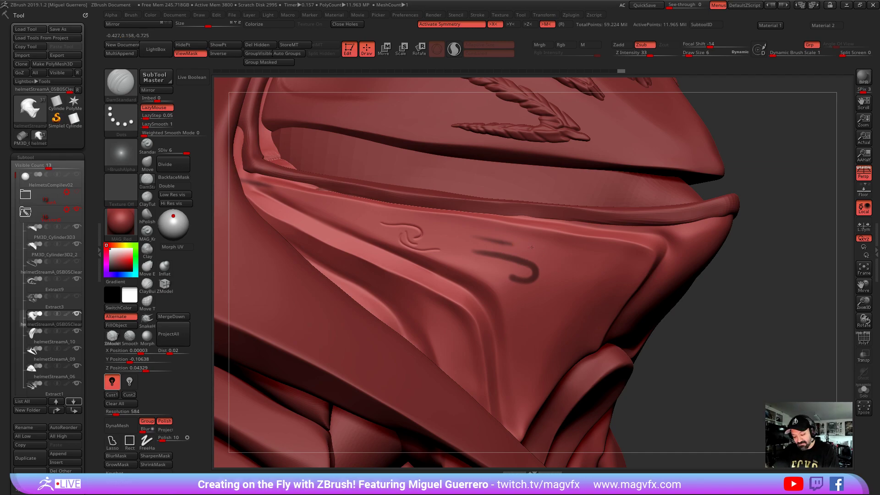
{"action": "key", "text": "ctrl"}
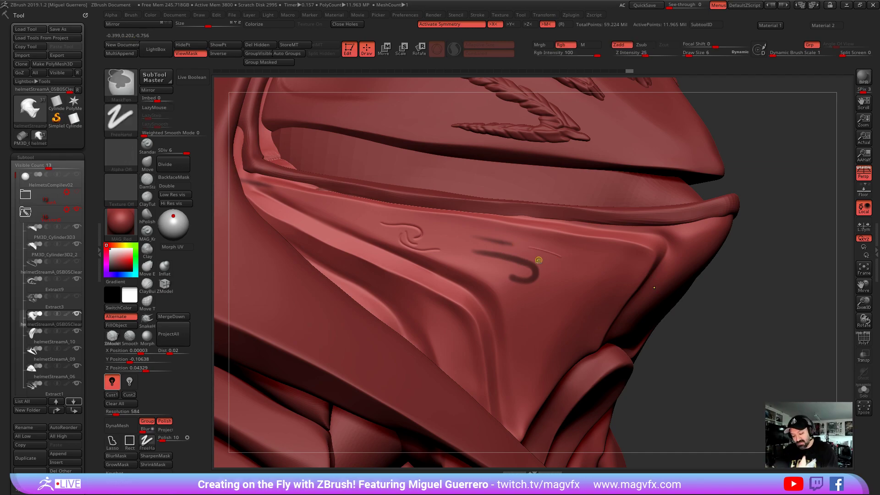
{"action": "mouse_move", "coordinate": [543, 248]}
{"action": "left_mouse_down", "text": "ctrl"}
{"action": "mouse_move", "coordinate": [563, 262]}
{"action": "mouse_move", "coordinate": [549, 268]}
{"action": "mouse_move", "coordinate": [576, 262]}
{"action": "left_mouse_up", "text": "ctrl"}
{"action": "key", "text": "ctrl"}
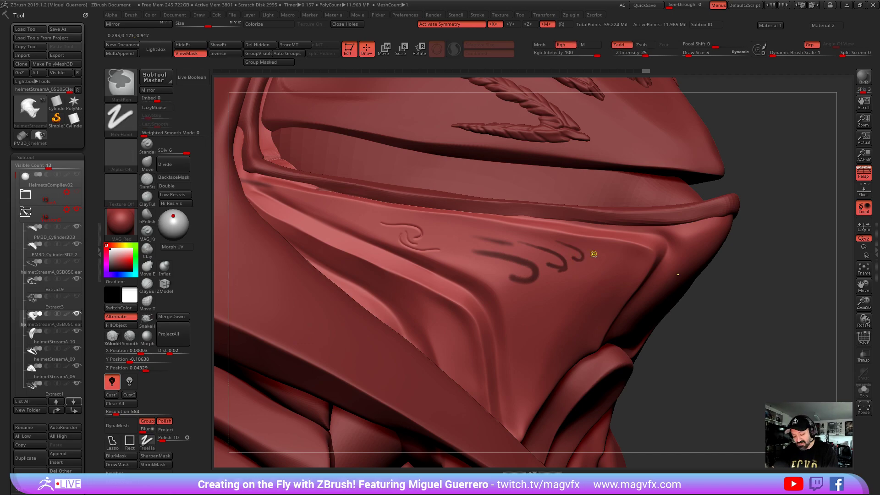
{"action": "mouse_move", "coordinate": [583, 241]}
{"action": "left_mouse_down", "text": "ctrl"}
{"action": "mouse_move", "coordinate": [613, 260]}
{"action": "mouse_move", "coordinate": [568, 236]}
{"action": "mouse_move", "coordinate": [542, 240]}
{"action": "mouse_move", "coordinate": [568, 247]}
{"action": "mouse_move", "coordinate": [533, 231]}
{"action": "mouse_move", "coordinate": [511, 239]}
{"action": "mouse_move", "coordinate": [462, 229]}
{"action": "left_mouse_up", "text": "ctrl"}
Invert the mask, hide its display and try to shape the hook strokes with the Move brush
{"action": "left_click", "coordinate": [706, 335], "text": "ctrl"}
{"action": "mouse_move", "coordinate": [707, 334]}
{"action": "left_mouse_down"}
{"action": "mouse_move", "coordinate": [695, 326]}
{"action": "mouse_move", "coordinate": [708, 339]}
{"action": "left_mouse_up"}
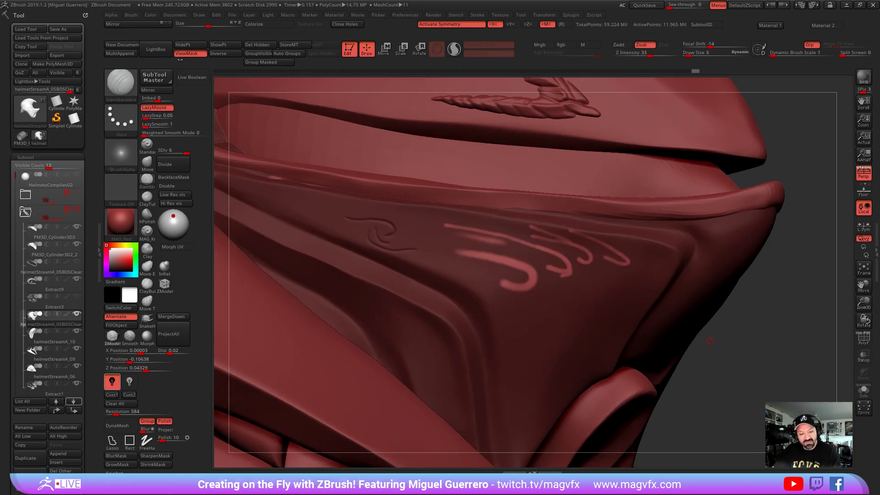
{"action": "left_click", "coordinate": [185, 54]}
{"action": "left_click", "coordinate": [147, 161]}
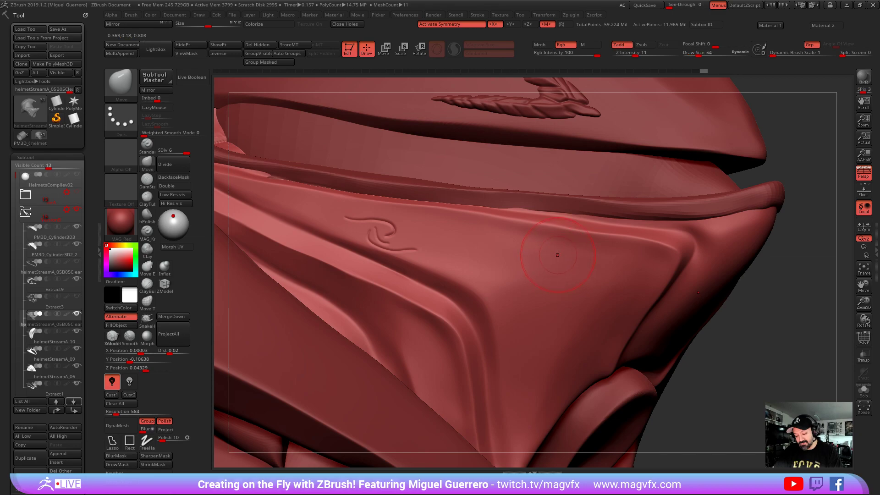
{"action": "left_click_drag", "start_coordinate": [557, 255], "coordinate": [508, 229]}
{"action": "left_click_drag", "start_coordinate": [531, 270], "coordinate": [481, 256]}
{"action": "mouse_move", "coordinate": [532, 242]}
{"action": "left_mouse_down"}
{"action": "mouse_move", "coordinate": [488, 233]}
{"action": "mouse_move", "coordinate": [495, 238]}
{"action": "left_mouse_up"}
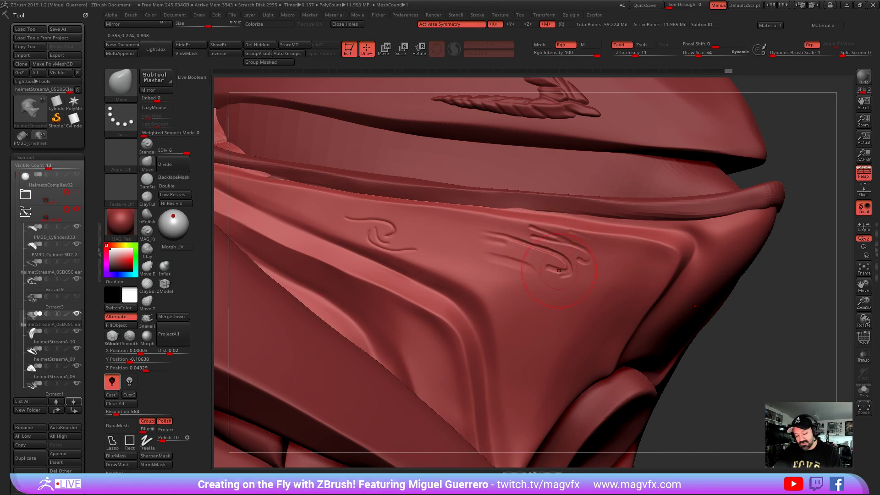
{"action": "mouse_move", "coordinate": [586, 255]}
{"action": "left_mouse_down"}
{"action": "mouse_move", "coordinate": [607, 242]}
{"action": "mouse_move", "coordinate": [629, 257]}
{"action": "left_mouse_up"}
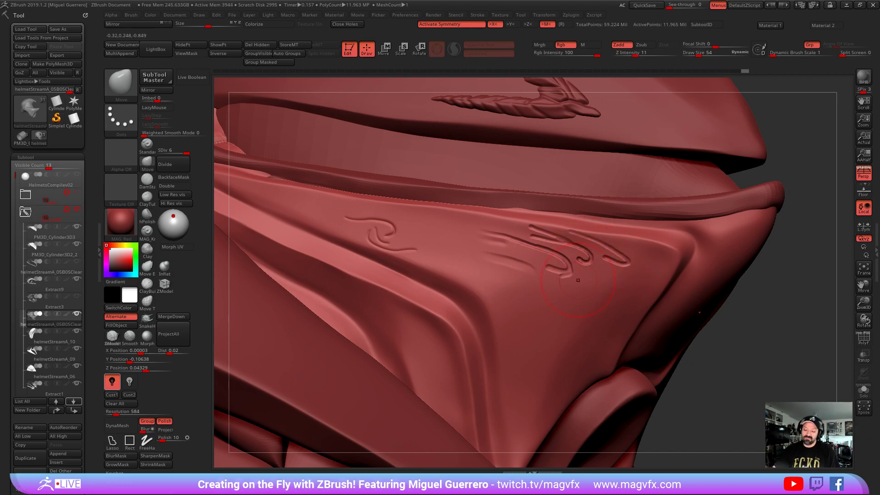
Undo the Move brush strokes on the cheek back to the painted hook mask
{"action": "key", "text": "ctrl"}
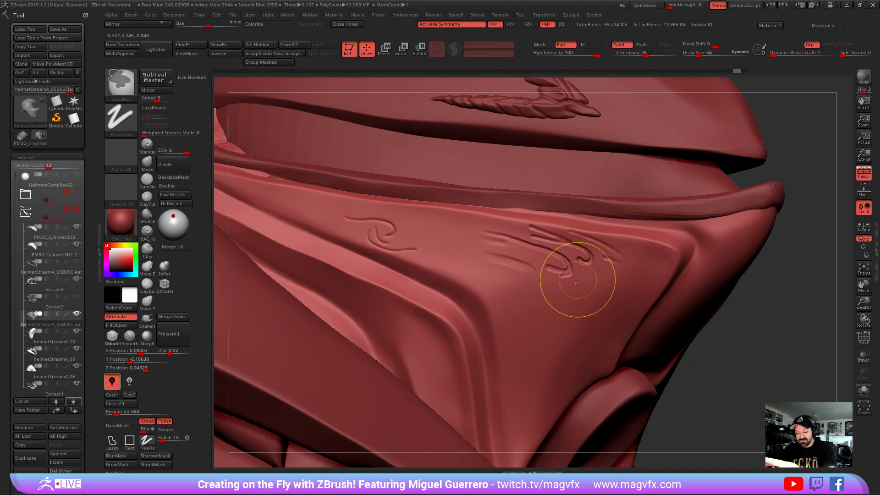
{"action": "key", "text": "ctrl+z"}
{"action": "key", "text": "ctrl+z"}
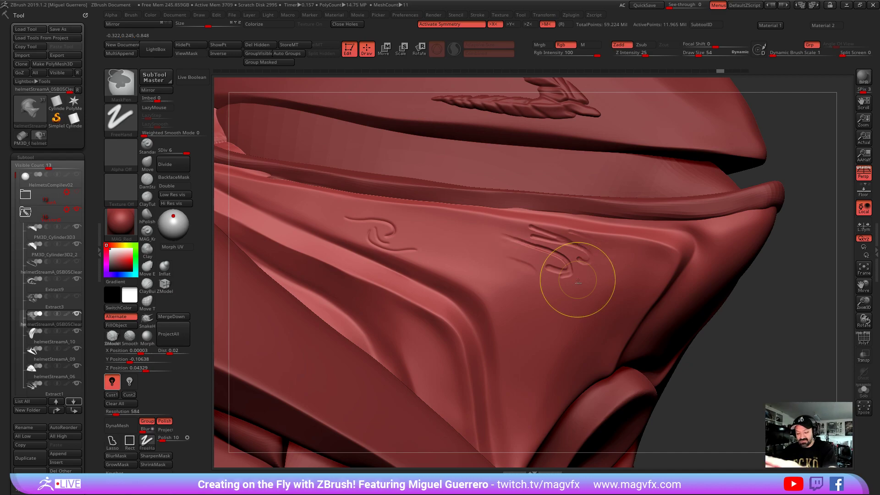
{"action": "key", "text": "ctrl+z"}
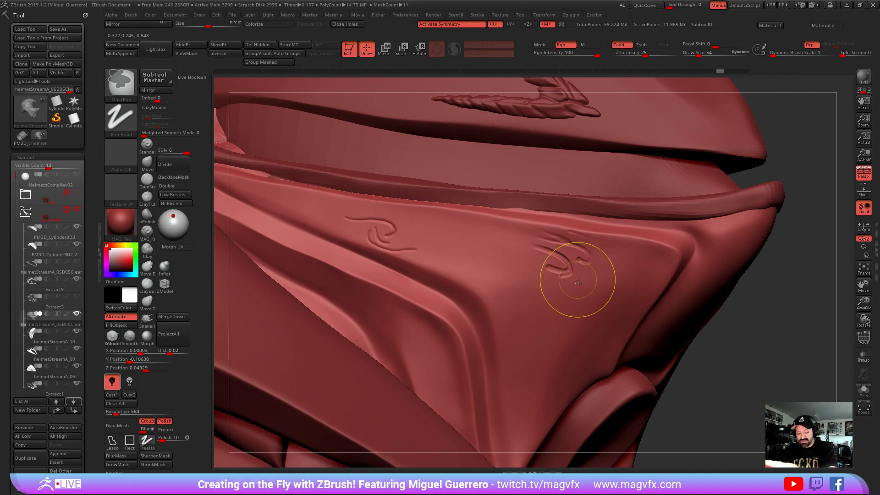
{"action": "key", "text": "ctrl+z"}
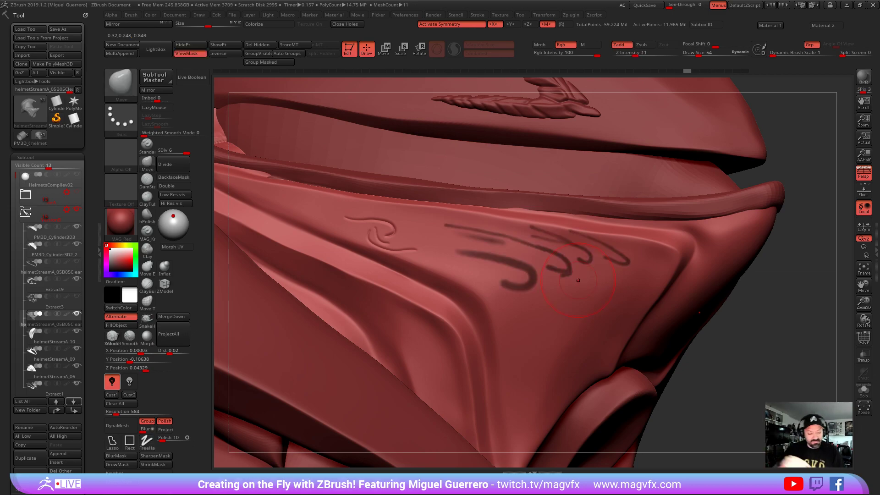
Store a morph target for the helmet's lower shell
{"action": "scroll", "coordinate": [18, 412], "scroll_direction": "down", "scroll_amount": 5}
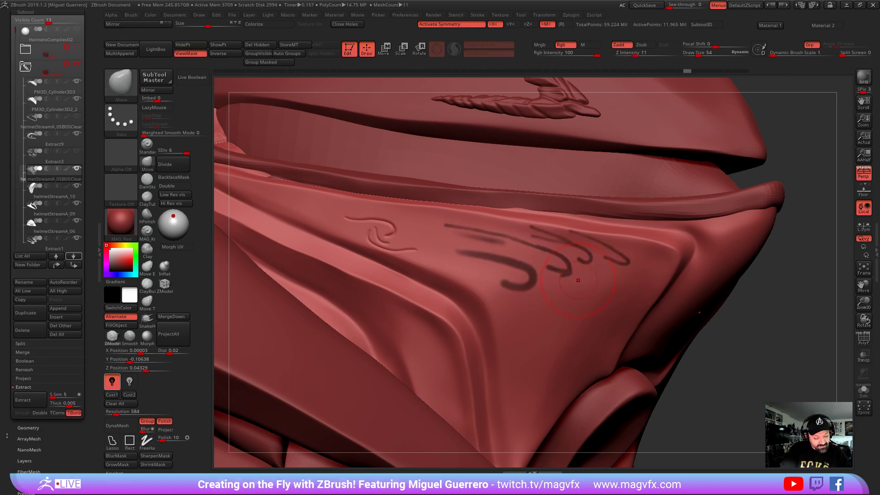
{"action": "left_click", "coordinate": [20, 421]}
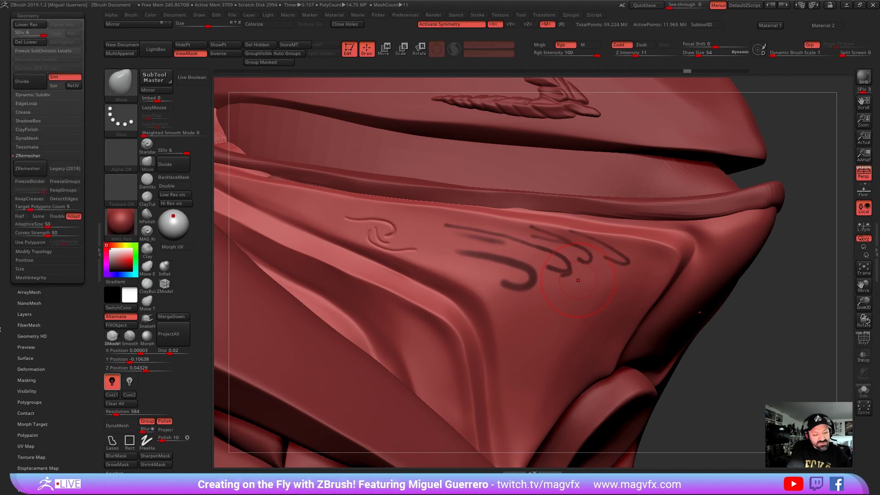
{"action": "left_click", "coordinate": [15, 155]}
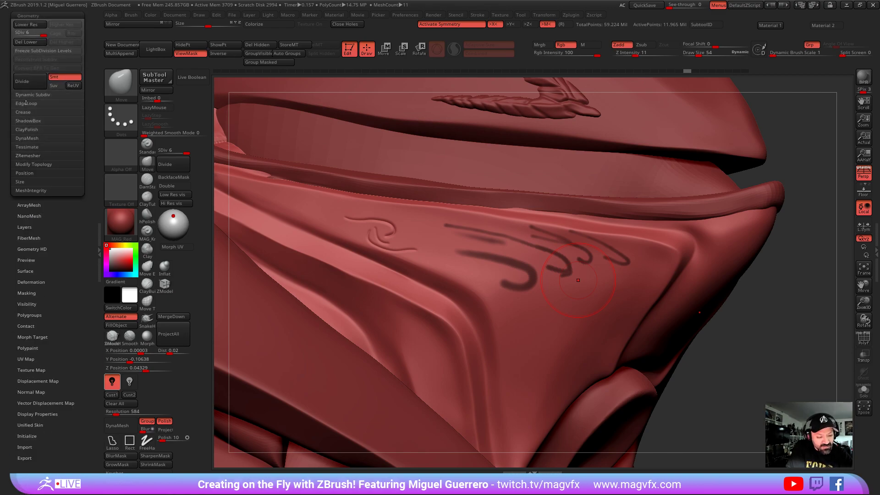
{"action": "left_click_drag", "start_coordinate": [10, 292], "coordinate": [8, 273]}
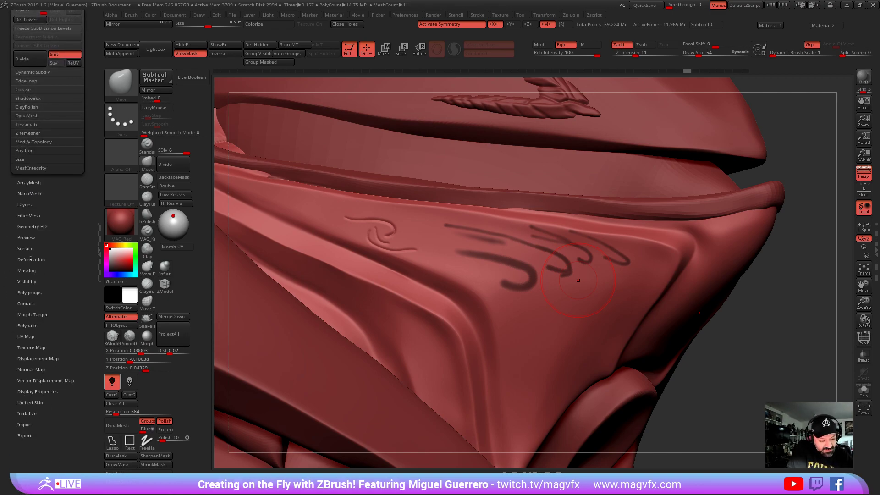
{"action": "left_click", "coordinate": [19, 314]}
{"action": "left_click", "coordinate": [22, 212]}
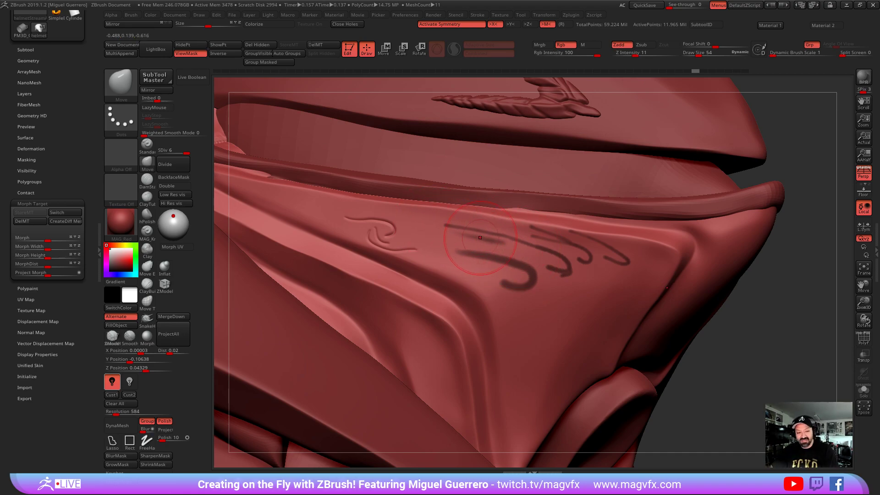
Hide the mask display, enlarge the brush to size 82, and try a Move stroke over the masked hooks, then undo it
{"action": "key", "text": "ctrl+h"}
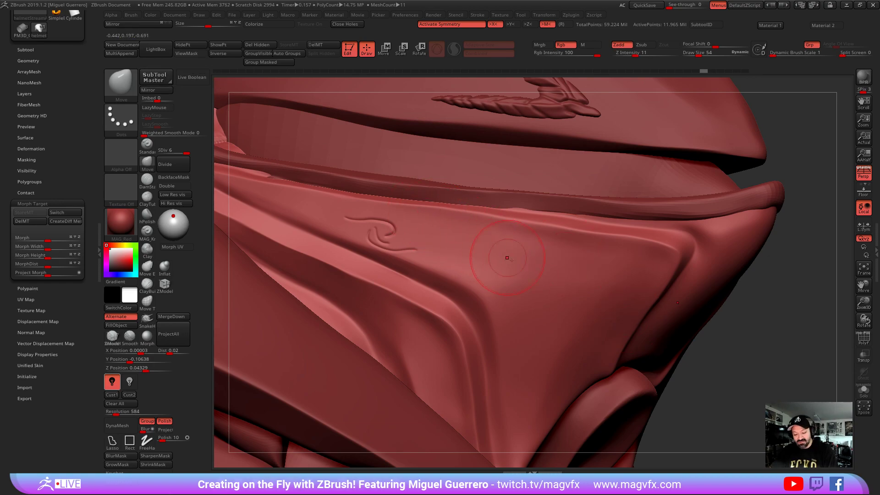
{"action": "key", "text": "bracketright"}
{"action": "key", "text": "bracketright"}
{"action": "key", "text": "bracketright"}
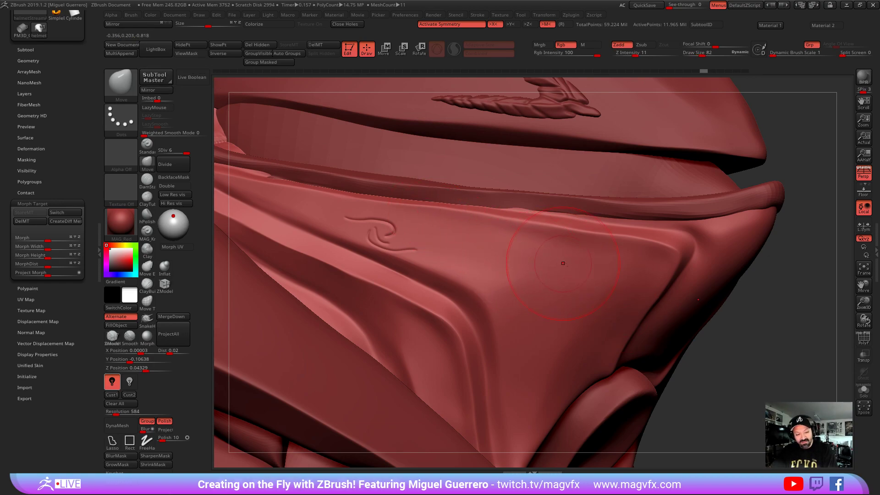
{"action": "left_click_drag", "start_coordinate": [589, 266], "coordinate": [585, 267]}
{"action": "key", "text": "ctrl+z"}
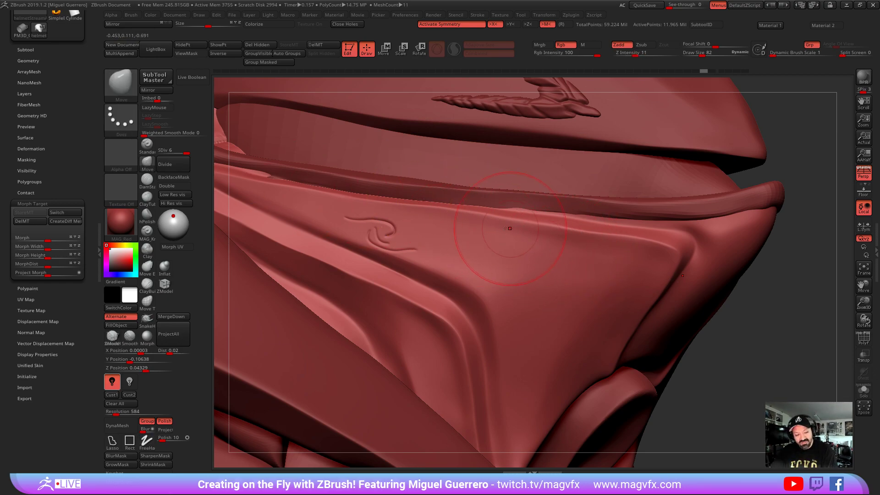
Sweep the Standard brush in Zadd mode across the masked hooks to bring them out in relief, undoing the first attempt
{"action": "left_click", "coordinate": [147, 143]}
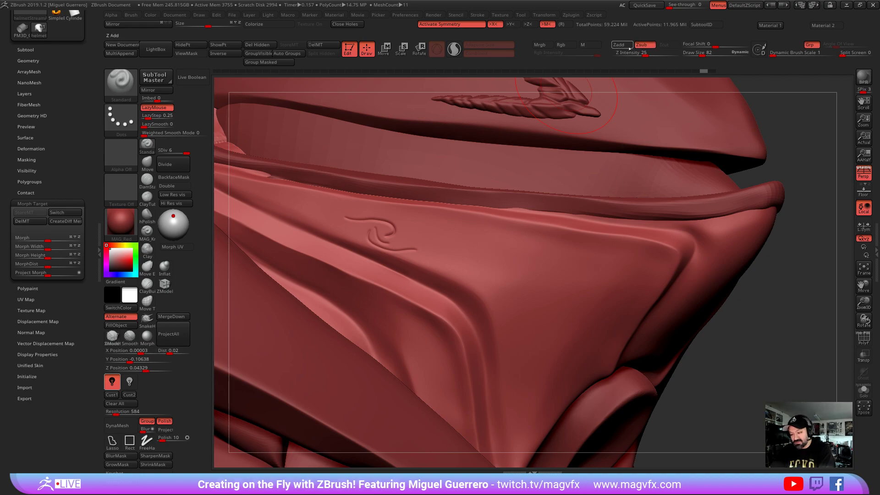
{"action": "mouse_move", "coordinate": [506, 238]}
{"action": "left_mouse_down"}
{"action": "mouse_move", "coordinate": [573, 260]}
{"action": "mouse_move", "coordinate": [621, 257]}
{"action": "mouse_move", "coordinate": [605, 251]}
{"action": "left_mouse_up"}
{"action": "key", "text": "ctrl+z"}
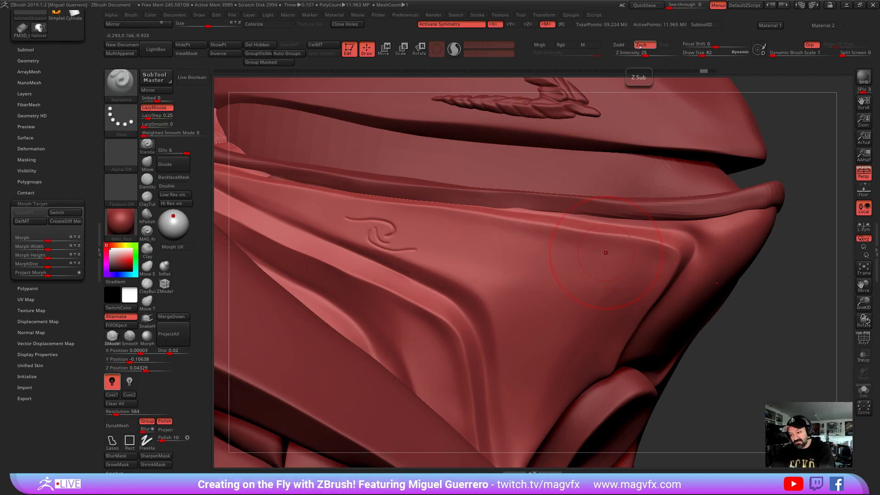
{"action": "mouse_move", "coordinate": [504, 238]}
{"action": "left_mouse_down"}
{"action": "mouse_move", "coordinate": [568, 249]}
{"action": "mouse_move", "coordinate": [606, 271]}
{"action": "mouse_move", "coordinate": [581, 250]}
{"action": "mouse_move", "coordinate": [552, 256]}
{"action": "mouse_move", "coordinate": [425, 238]}
{"action": "mouse_move", "coordinate": [611, 259]}
{"action": "left_mouse_up"}
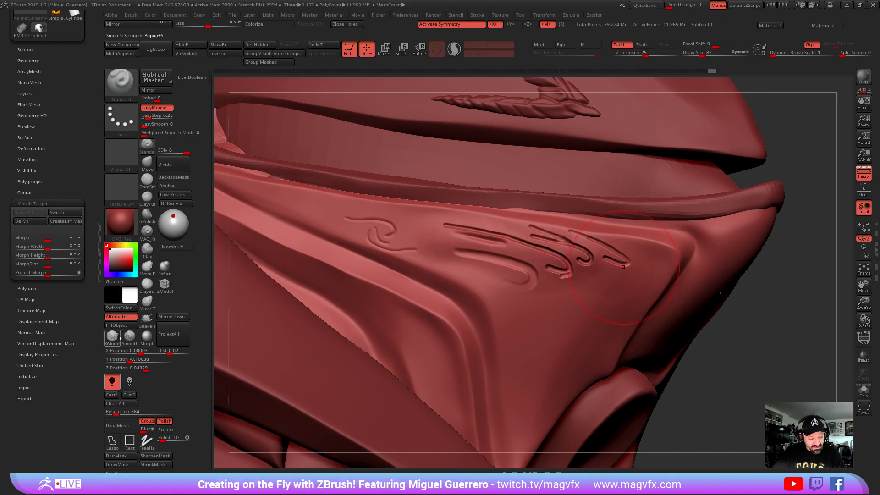
Fade the rear ends of the hook strokes with the Morph brush at draw size 42 and Z Intensity 9
{"action": "left_click", "coordinate": [146, 338]}
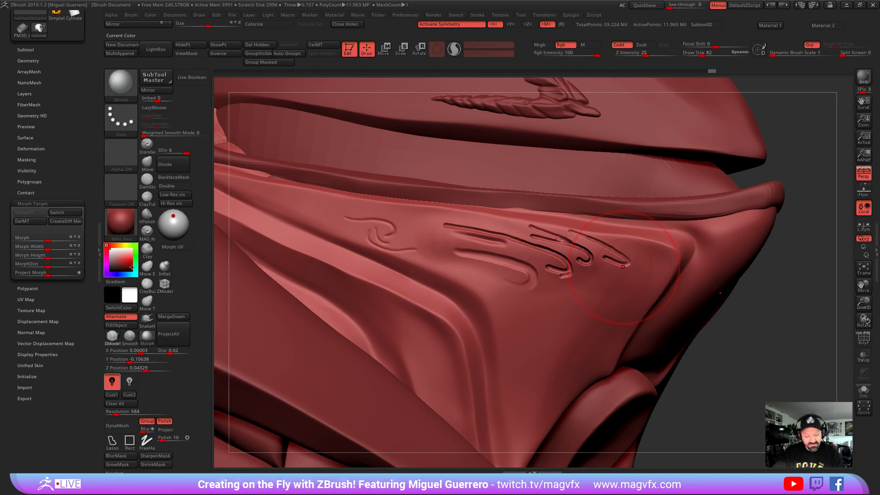
{"action": "key", "text": "bracketleft"}
{"action": "key", "text": "bracketleft"}
{"action": "key", "text": "bracketleft"}
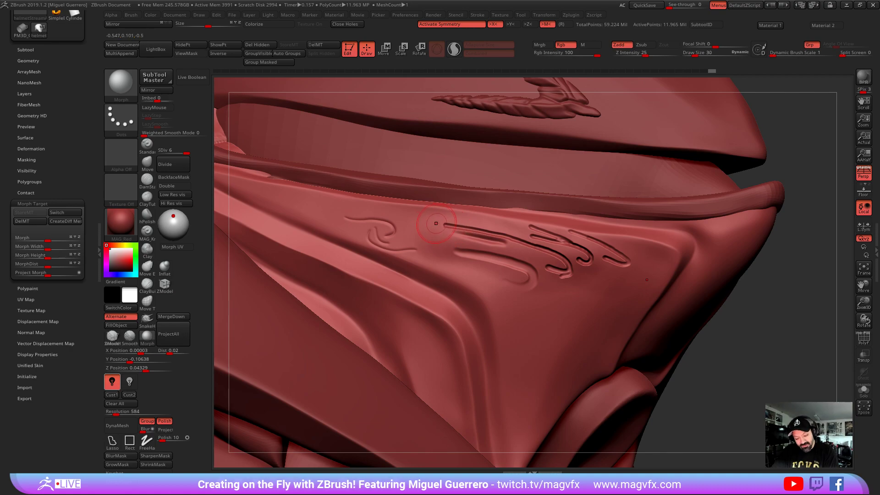
{"action": "key", "text": "bracketleft"}
{"action": "key", "text": "ctrl"}
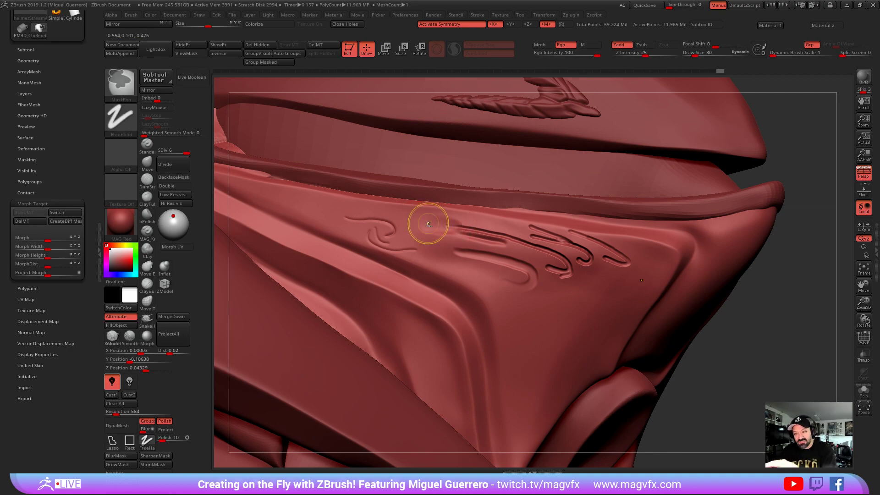
{"action": "key", "text": "bracketright"}
{"action": "left_click_drag", "start_coordinate": [427, 223], "coordinate": [425, 222]}
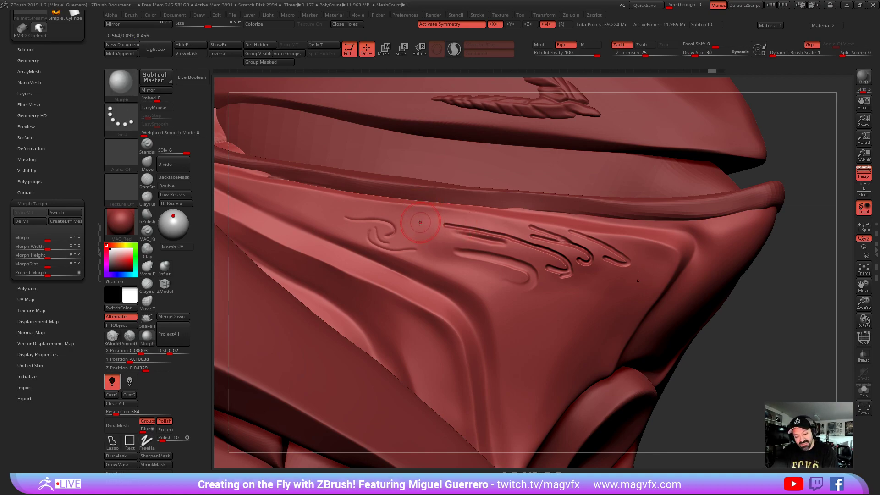
{"action": "type", "text": "9"}
{"action": "key", "text": "Return"}
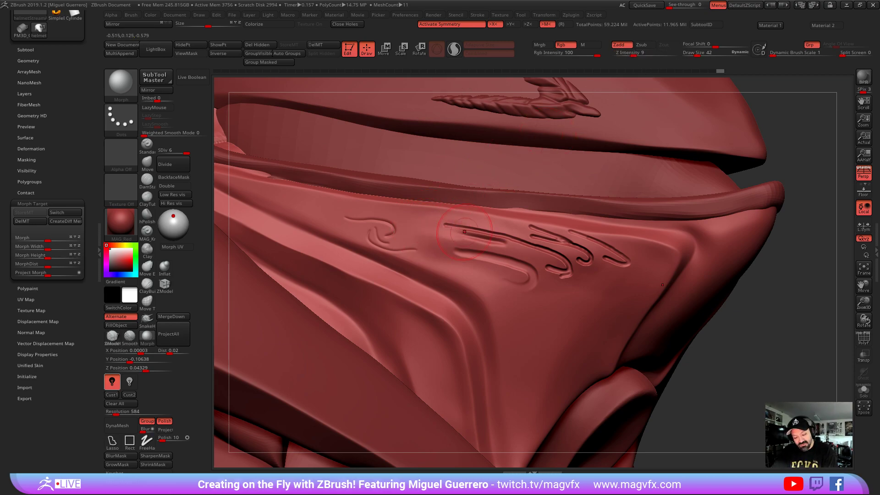
{"action": "mouse_move", "coordinate": [474, 219]}
{"action": "left_mouse_down"}
{"action": "mouse_move", "coordinate": [458, 238]}
{"action": "mouse_move", "coordinate": [426, 229]}
{"action": "left_mouse_up"}
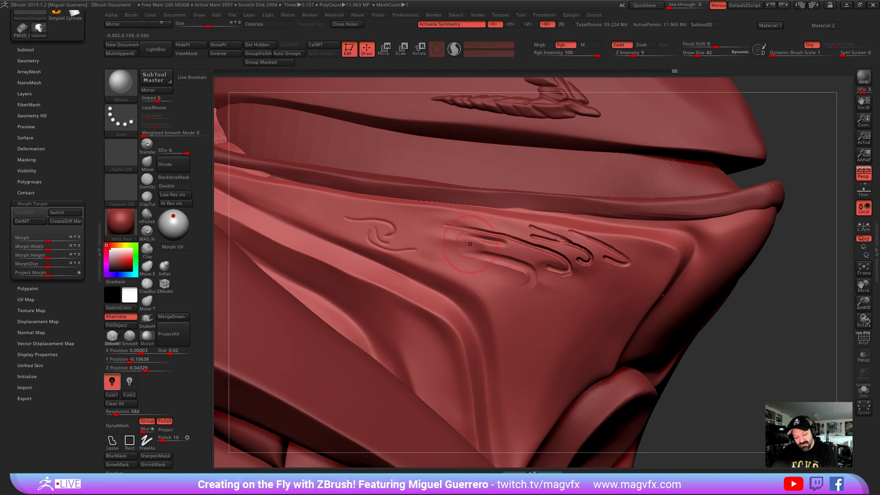
Smooth the faded ends of the hook strokes, switch to Zsub, and brush over the upper strokes
{"action": "mouse_move", "coordinate": [476, 252]}
{"action": "left_mouse_down", "text": "shift"}
{"action": "mouse_move", "coordinate": [492, 236]}
{"action": "mouse_move", "coordinate": [449, 232]}
{"action": "mouse_move", "coordinate": [449, 206]}
{"action": "mouse_move", "coordinate": [539, 238]}
{"action": "left_mouse_up", "text": "shift"}
{"action": "left_click", "coordinate": [622, 47]}
{"action": "left_click", "coordinate": [641, 45]}
{"action": "mouse_move", "coordinate": [482, 225]}
{"action": "left_mouse_down"}
{"action": "mouse_move", "coordinate": [537, 241]}
{"action": "mouse_move", "coordinate": [509, 238]}
{"action": "left_mouse_up"}
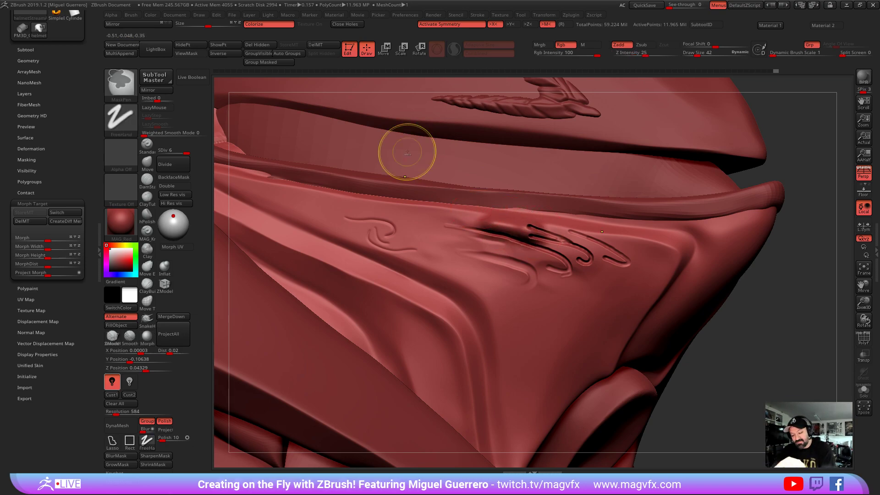
Undo the last stroke and fade the upper hook strokes with the Morph brush at draw size 42 and Z Intensity 9
{"action": "key", "text": "ctrl+z"}
{"action": "key", "text": "b"}
{"action": "key", "text": "m"}
{"action": "key", "text": "r"}
{"action": "left_click_drag", "start_coordinate": [483, 222], "coordinate": [538, 240]}
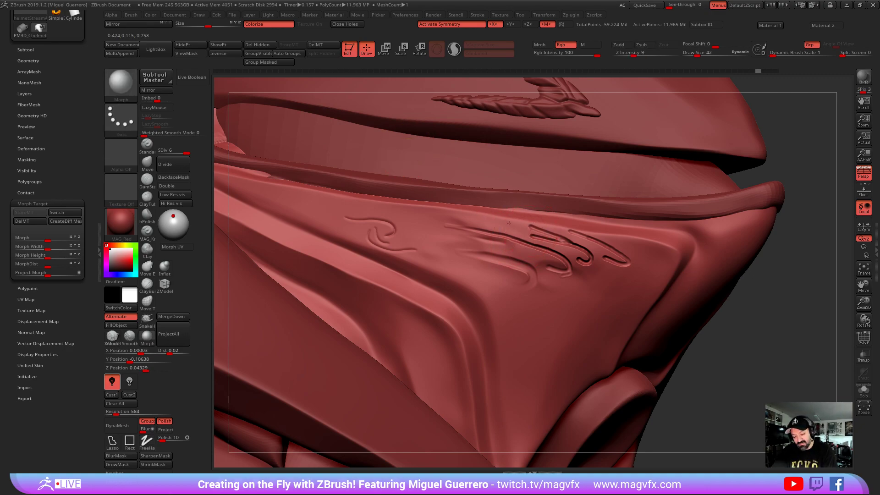
{"action": "left_click_drag", "start_coordinate": [523, 226], "coordinate": [537, 233]}
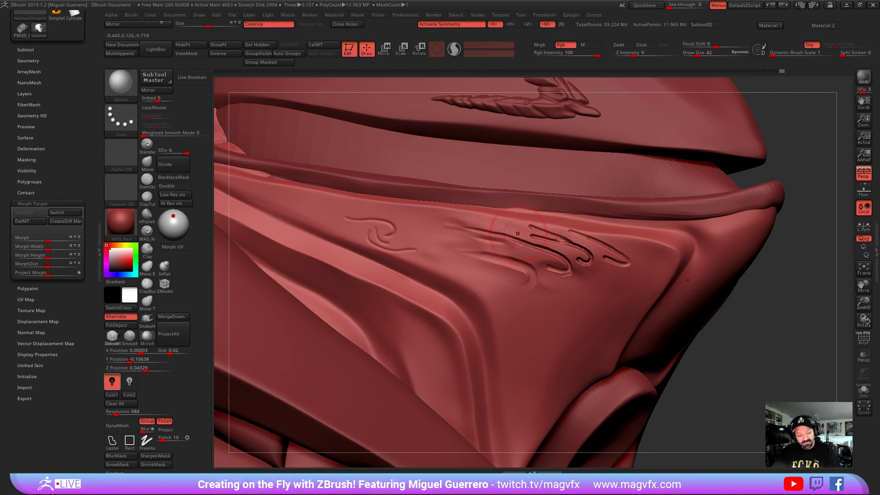
Choose Smooth as the smoothing brush and step through the mask display on the hook strokes
{"action": "left_click", "coordinate": [130, 335]}
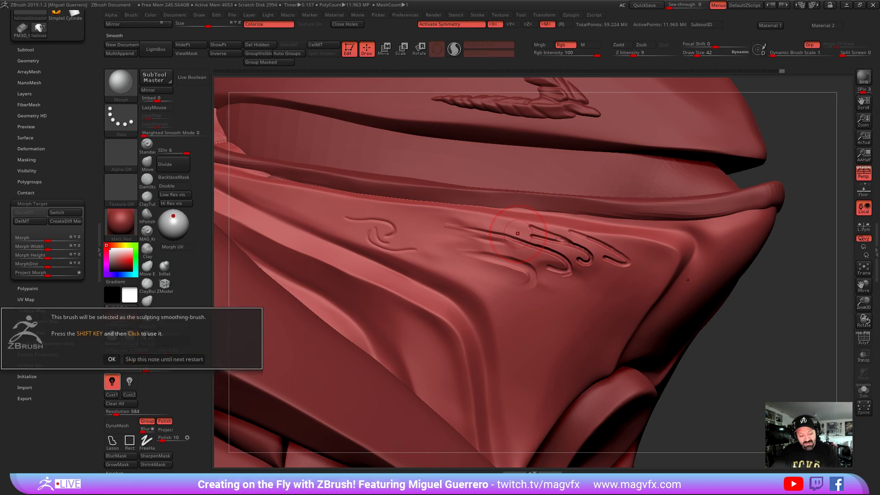
{"action": "left_click", "coordinate": [112, 359]}
{"action": "key", "text": "b"}
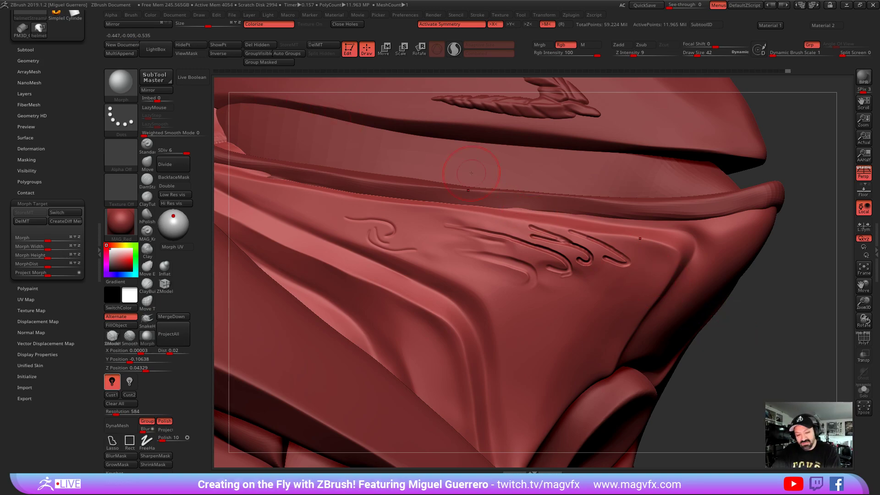
{"action": "key", "text": "ctrl+shift+z"}
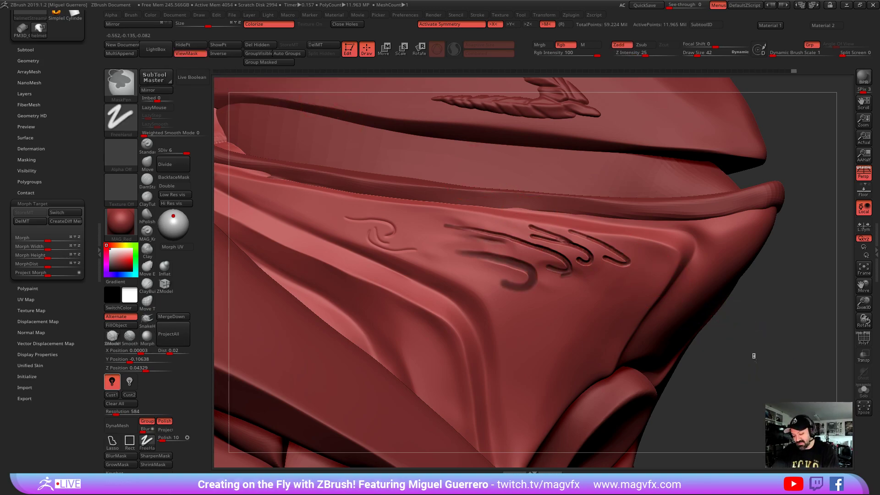
{"action": "key", "text": "ctrl+z"}
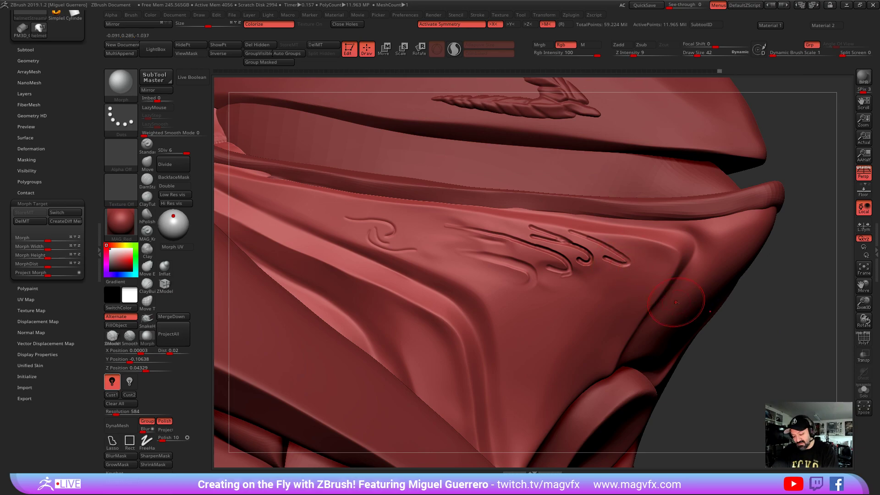
Open the lower shell's Geometry settings and try a Morph stroke over the small carved scroll
{"action": "right_click_drag", "start_coordinate": [677, 304], "coordinate": [665, 257]}
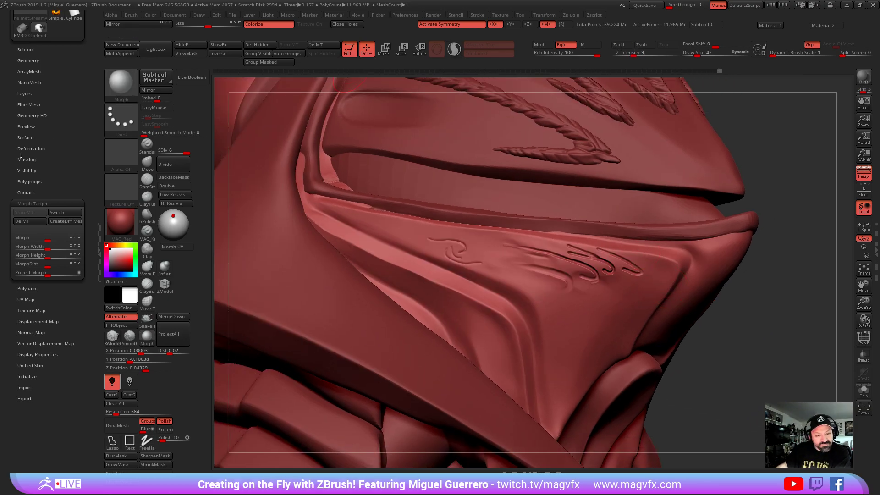
{"action": "scroll", "coordinate": [42, 144], "scroll_direction": "up", "scroll_amount": 3}
{"action": "left_click", "coordinate": [26, 119]}
{"action": "left_click", "coordinate": [26, 119]}
{"action": "left_click", "coordinate": [28, 129]}
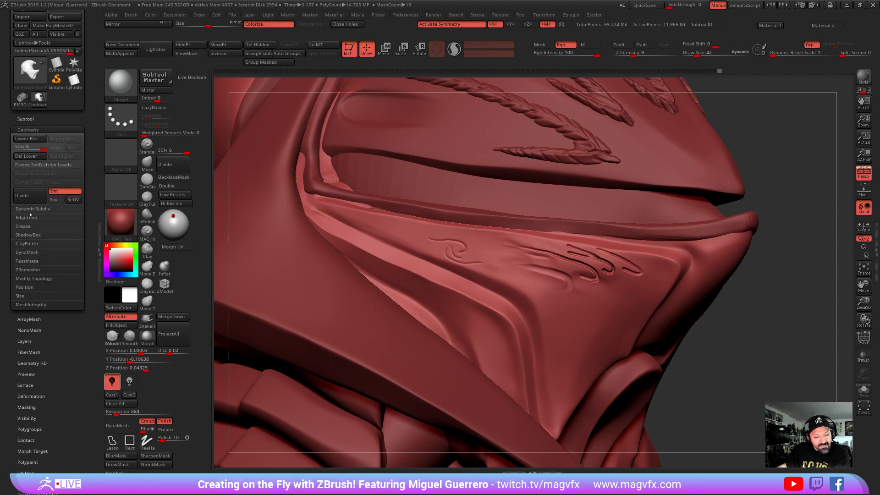
{"action": "left_click_drag", "start_coordinate": [466, 276], "coordinate": [461, 252]}
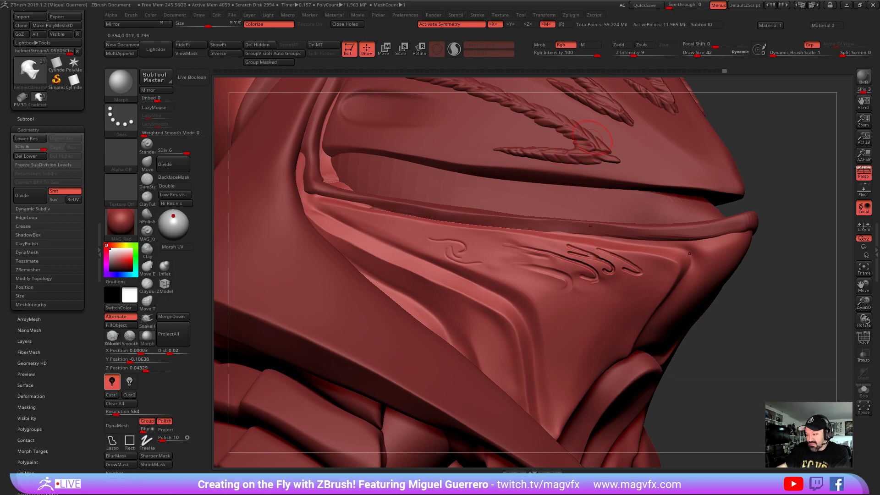
Roll the lower shell back through its undo history to before the carved hooks and scroll, and clear the mask
{"action": "left_click", "coordinate": [675, 72]}
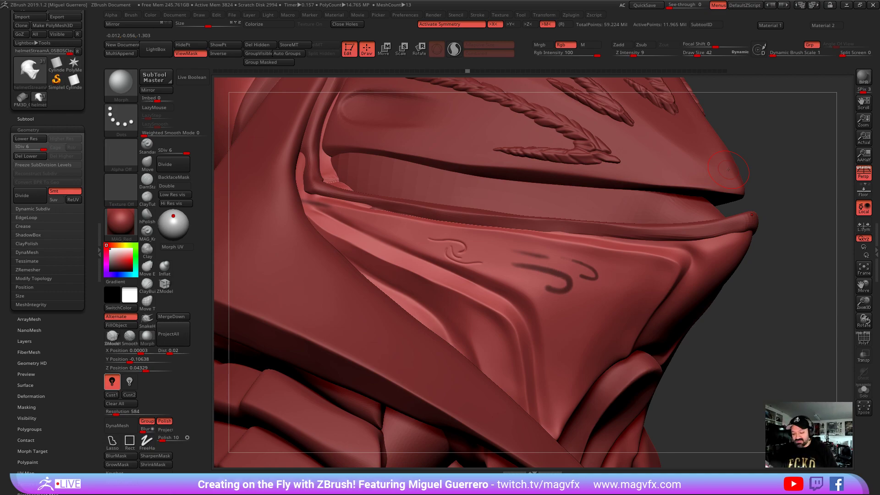
{"action": "left_click", "coordinate": [745, 366], "text": "ctrl"}
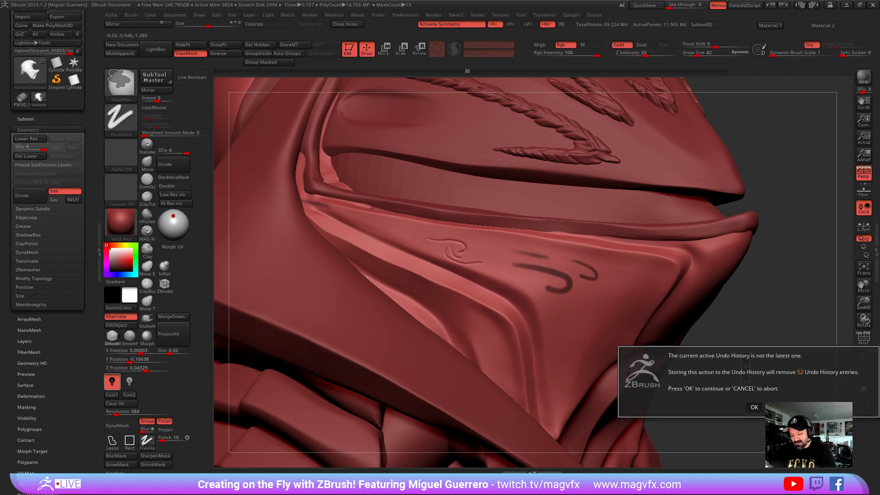
{"action": "left_click", "coordinate": [754, 407]}
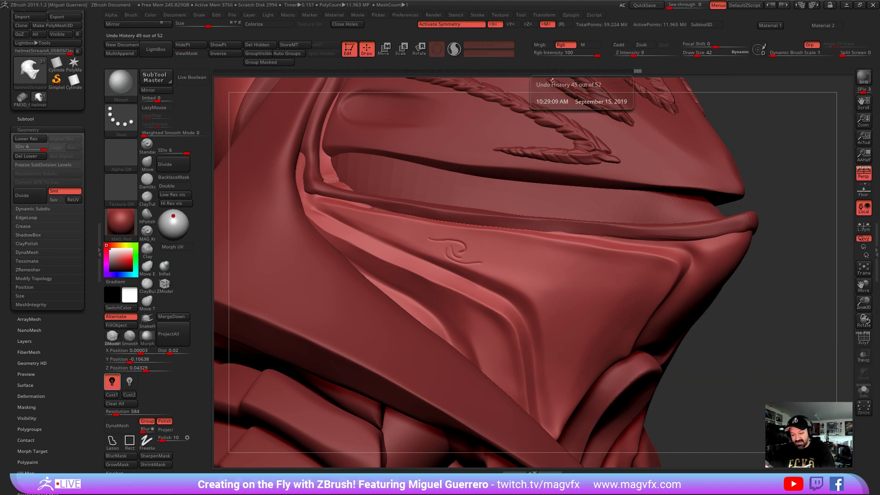
{"action": "mouse_move", "coordinate": [587, 72]}
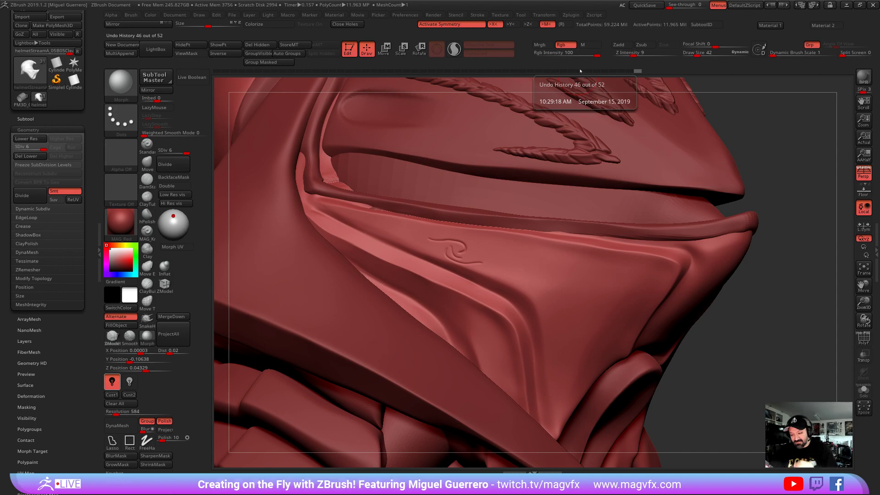
{"action": "left_click", "coordinate": [580, 71]}
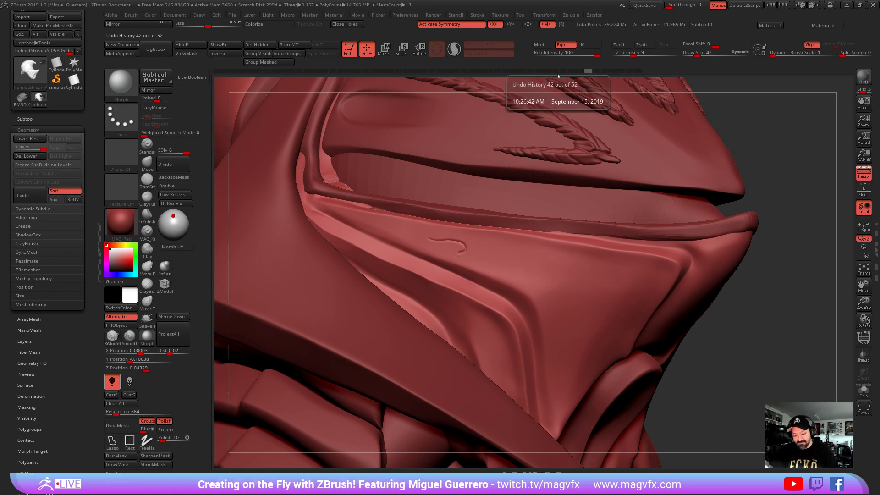
{"action": "left_click", "coordinate": [558, 75]}
{"action": "left_click_drag", "start_coordinate": [725, 375], "coordinate": [739, 404], "text": "ctrl"}
Switch to the Move brush and show the hidden Extract3 scrollwork subtool on the helmet
{"action": "right_click_drag", "start_coordinate": [748, 422], "coordinate": [742, 371], "text": "ctrl"}
{"action": "mouse_move", "coordinate": [361, 307]}
{"action": "right_mouse_down", "text": "ctrl"}
{"action": "mouse_move", "coordinate": [376, 338]}
{"action": "mouse_move", "coordinate": [448, 321]}
{"action": "right_mouse_up", "text": "ctrl"}
{"action": "left_click", "coordinate": [377, 324]}
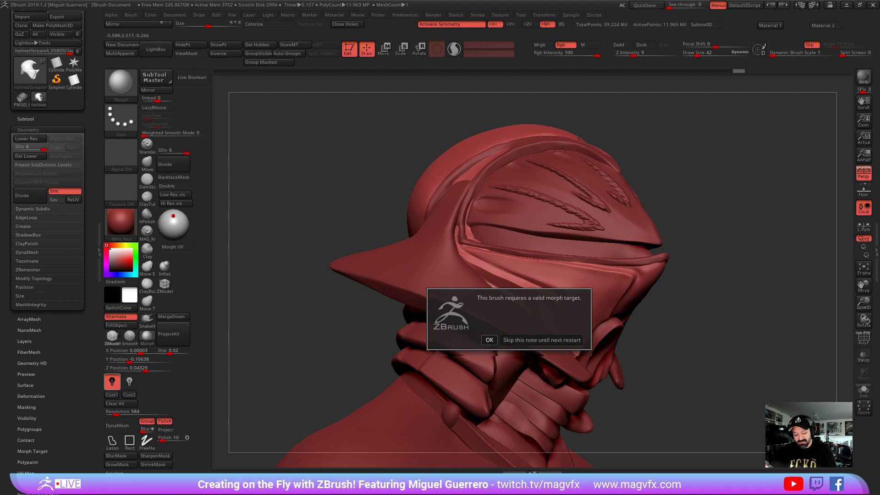
{"action": "left_click", "coordinate": [489, 340]}
{"action": "mouse_move", "coordinate": [281, 260]}
{"action": "left_mouse_down"}
{"action": "mouse_move", "coordinate": [235, 261]}
{"action": "mouse_move", "coordinate": [283, 268]}
{"action": "left_mouse_up"}
{"action": "left_click", "coordinate": [263, 289]}
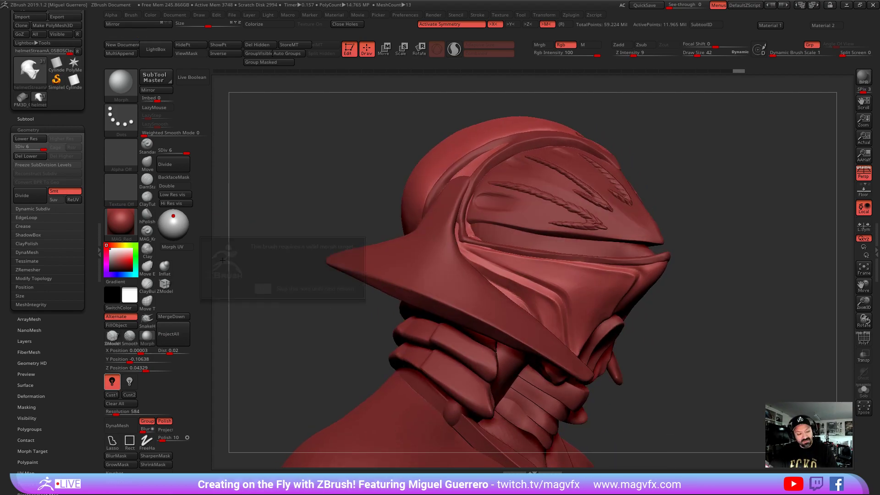
{"action": "left_click", "coordinate": [147, 163]}
{"action": "left_click", "coordinate": [26, 119]}
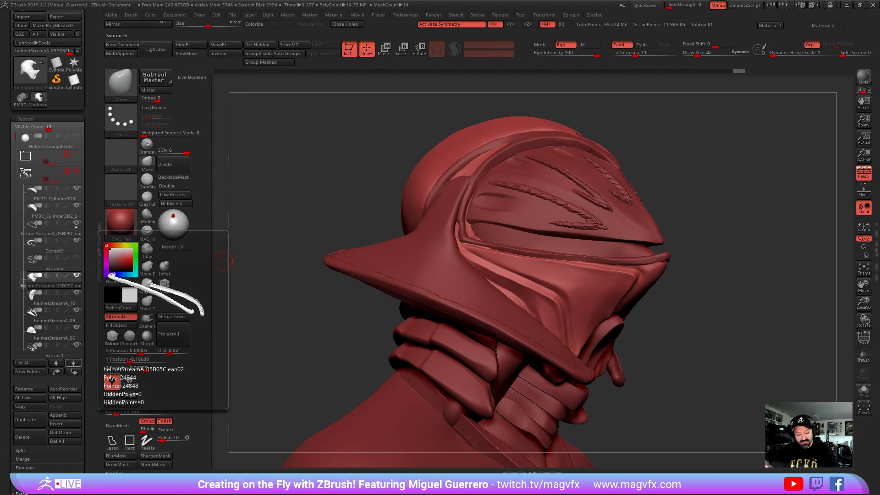
{"action": "left_click", "coordinate": [77, 258]}
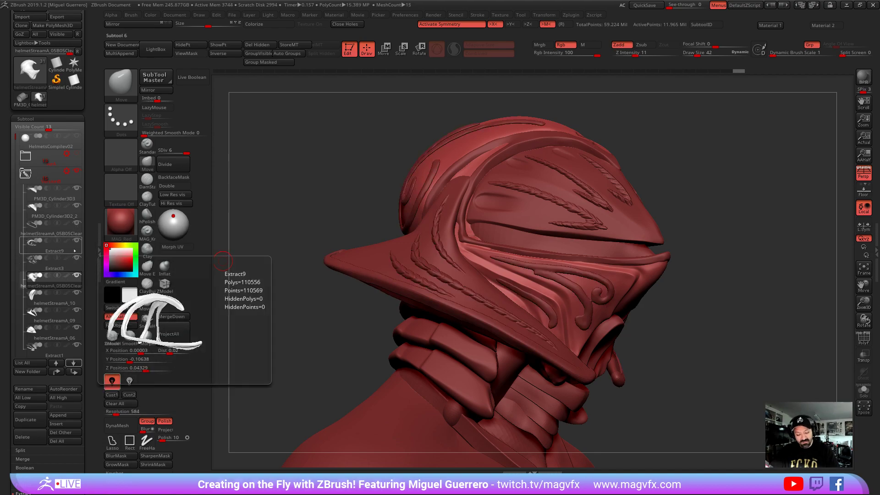
Select the Extract3 scrollwork on the cheek and divide it to subdivision level 4
{"action": "left_click_drag", "start_coordinate": [304, 211], "coordinate": [296, 218]}
{"action": "left_click", "coordinate": [433, 281], "text": "alt"}
{"action": "left_click_drag", "start_coordinate": [321, 304], "coordinate": [380, 314]}
{"action": "right_click_drag", "start_coordinate": [381, 314], "coordinate": [398, 320], "text": "ctrl"}
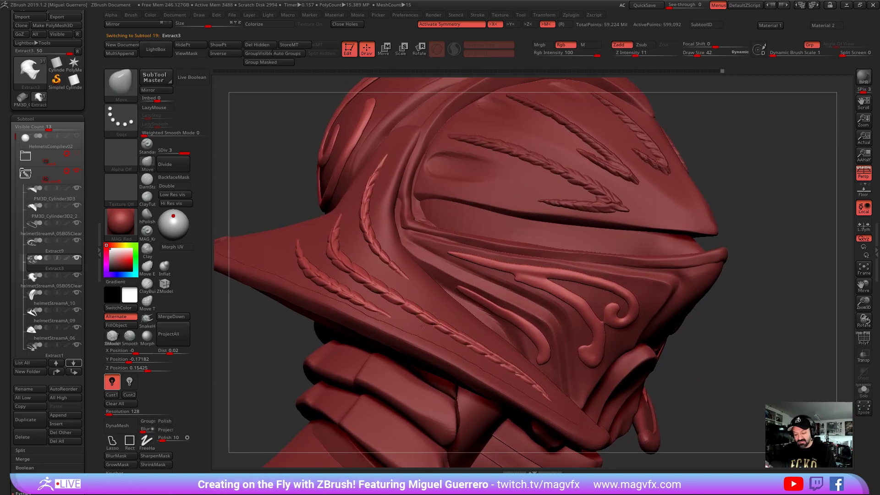
{"action": "left_click", "coordinate": [170, 164]}
Carve along the upper scrollwork strands below the visor with DamStandard in Zsub at Z Intensity 33 and draw size 30
{"action": "left_click", "coordinate": [147, 179]}
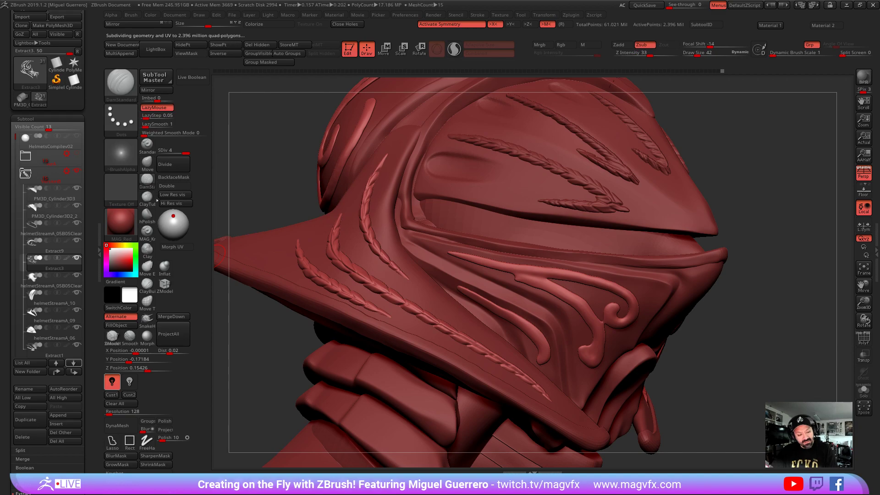
{"action": "left_click_drag", "start_coordinate": [515, 276], "coordinate": [555, 278]}
{"action": "left_click_drag", "start_coordinate": [486, 266], "coordinate": [578, 282]}
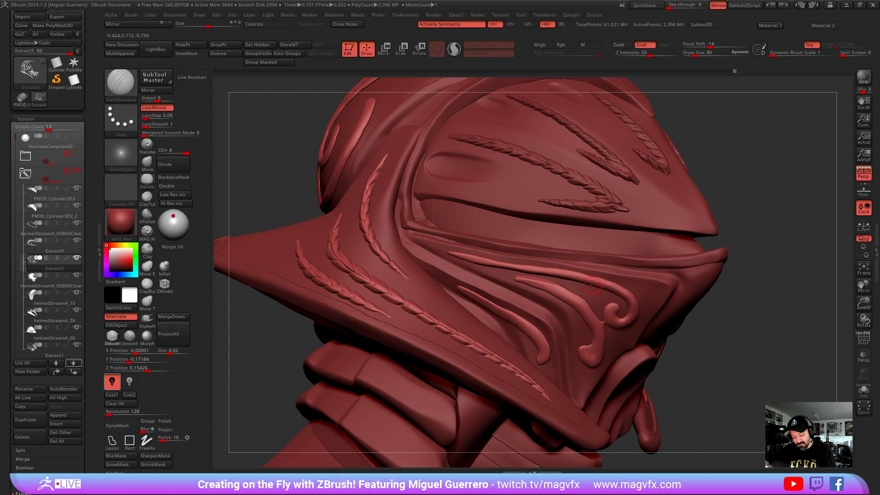
{"action": "mouse_move", "coordinate": [471, 260]}
{"action": "left_mouse_down"}
{"action": "mouse_move", "coordinate": [501, 267]}
{"action": "mouse_move", "coordinate": [451, 253]}
{"action": "left_mouse_up"}
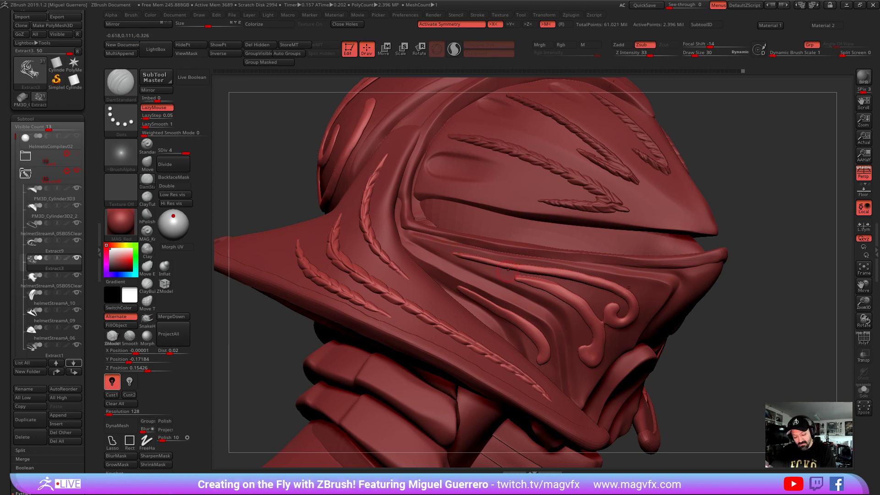
{"action": "left_click_drag", "start_coordinate": [549, 275], "coordinate": [463, 264]}
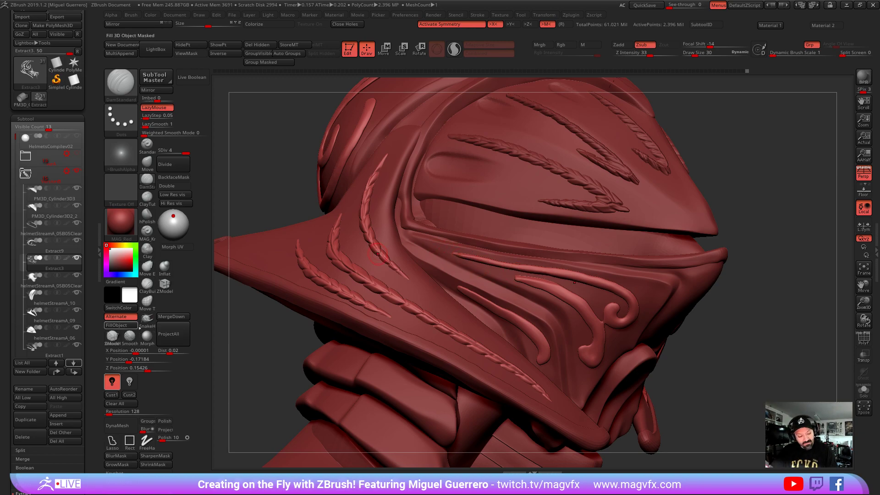
Lower the scrollwork to subdivision level 1 and reshape its upper strand with Move Topological at draw size 62
{"action": "left_click", "coordinate": [146, 302]}
{"action": "left_click_drag", "start_coordinate": [242, 200], "coordinate": [260, 173]}
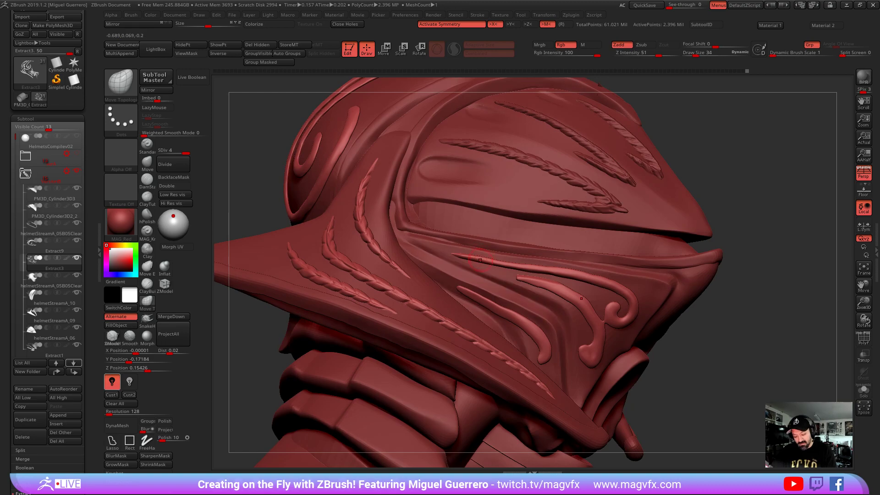
{"action": "key", "text": "]"}
{"action": "key", "text": "]"}
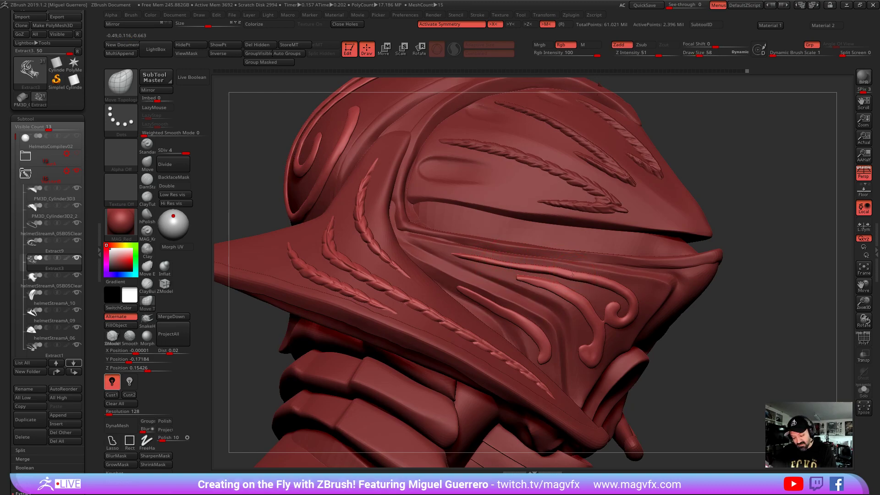
{"action": "left_click", "coordinate": [160, 151]}
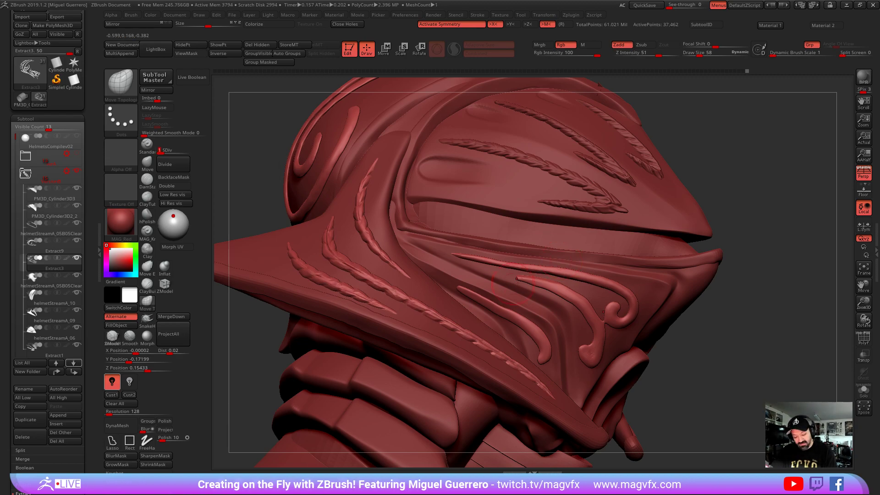
{"action": "key", "text": "]"}
{"action": "left_click_drag", "start_coordinate": [578, 273], "coordinate": [603, 280]}
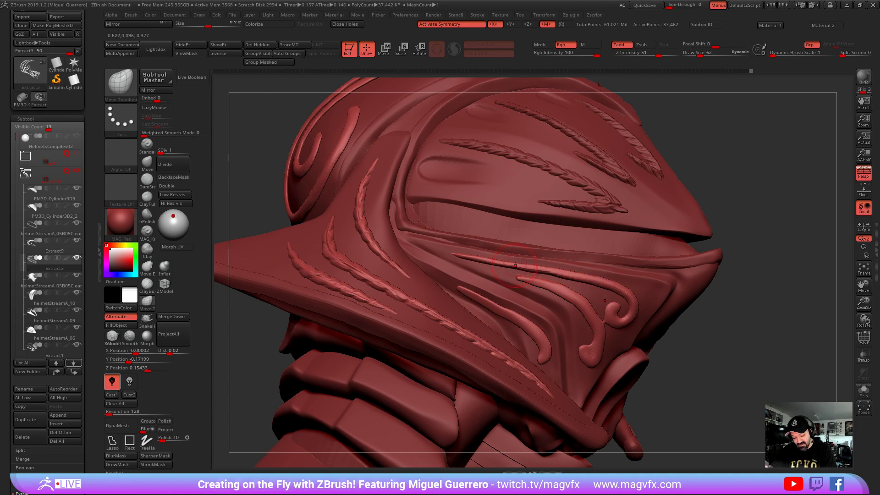
{"action": "left_click_drag", "start_coordinate": [489, 261], "coordinate": [488, 262]}
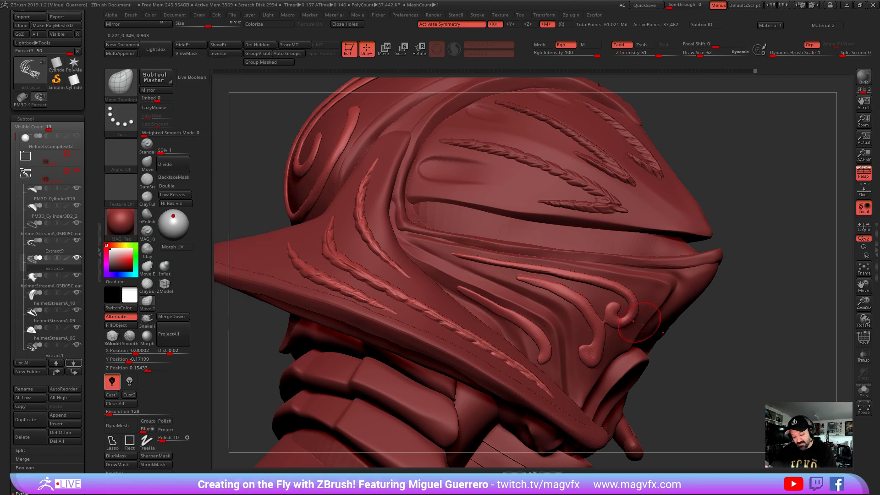
{"action": "mouse_move", "coordinate": [673, 343]}
{"action": "left_mouse_down"}
{"action": "mouse_move", "coordinate": [700, 353]}
{"action": "mouse_move", "coordinate": [568, 273]}
{"action": "left_mouse_up"}
Select the lower helmet shell, drop it to subdivision level 3, and raise its resolution again
{"action": "left_click", "coordinate": [571, 268], "text": "alt"}
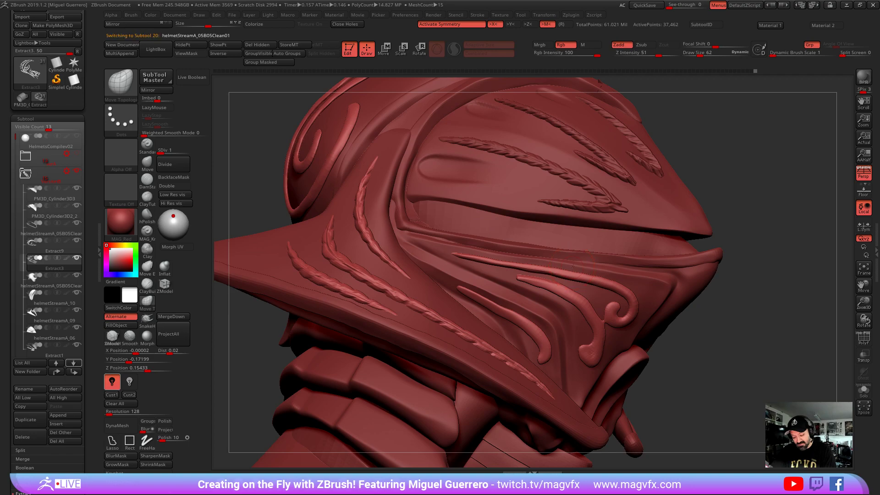
{"action": "left_click_drag", "start_coordinate": [186, 152], "coordinate": [170, 151]}
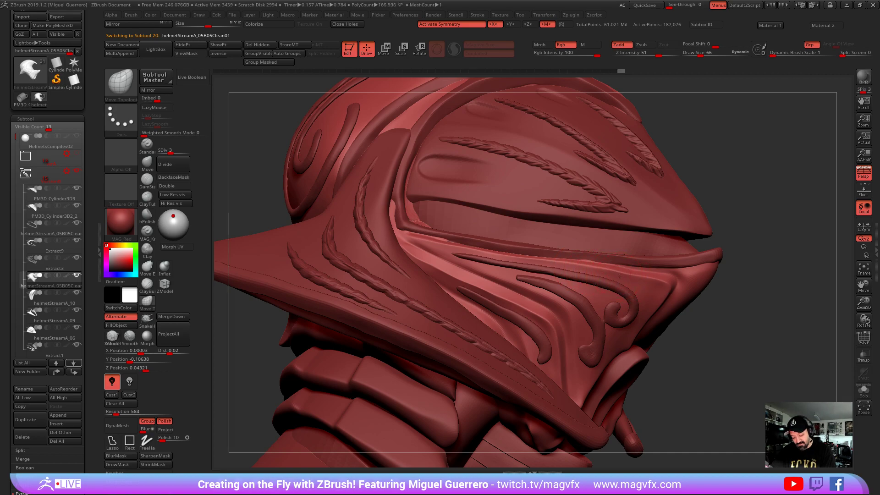
{"action": "left_click_drag", "start_coordinate": [732, 366], "coordinate": [730, 382]}
{"action": "key", "text": "ctrl+d"}
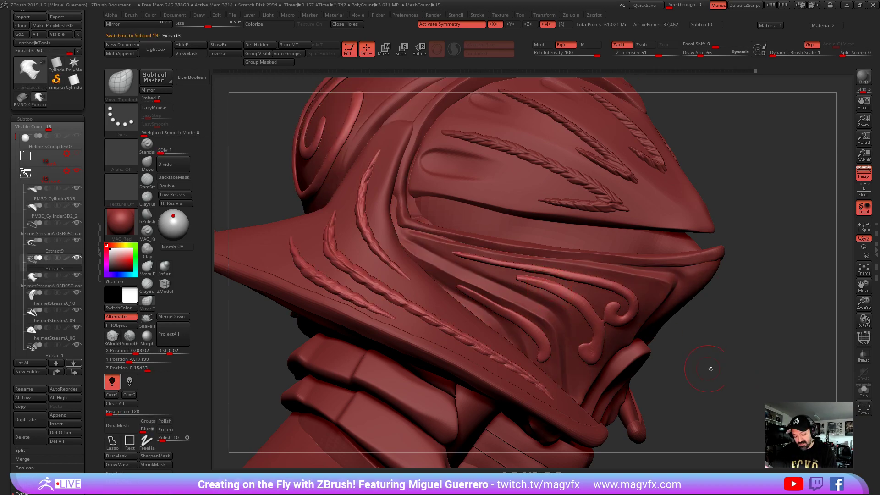
Reselect the Extract3 scrollwork and adjust its strand under the visor with the Move brush at draw size 70
{"action": "left_click", "coordinate": [549, 289], "text": "alt"}
{"action": "right_click_drag", "start_coordinate": [698, 418], "coordinate": [335, 237]}
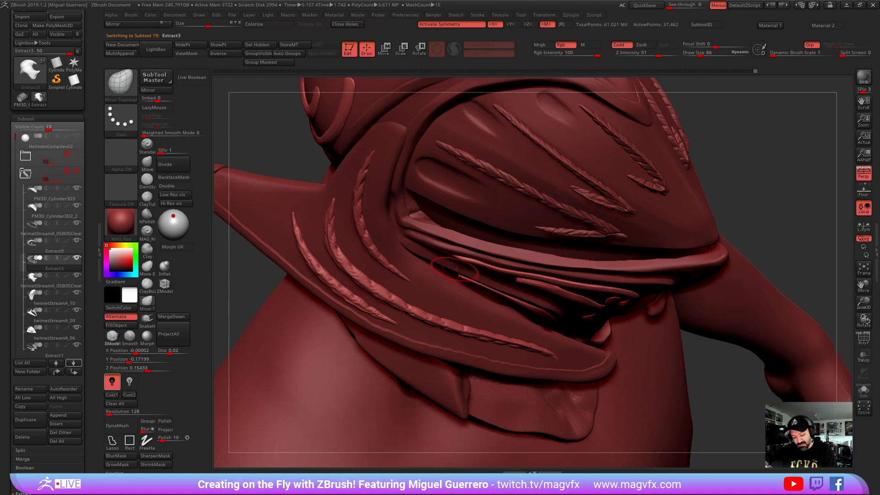
{"action": "left_click", "coordinate": [147, 161]}
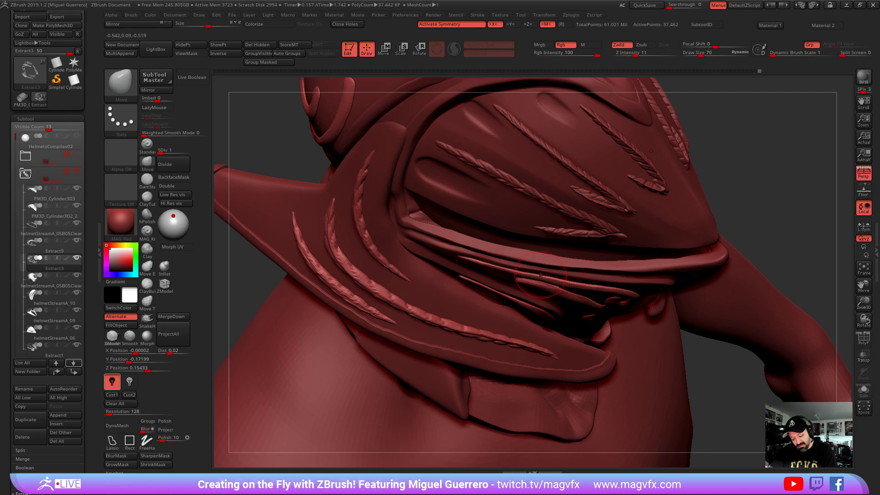
{"action": "mouse_move", "coordinate": [660, 316]}
{"action": "right_mouse_down"}
{"action": "mouse_move", "coordinate": [725, 362]}
{"action": "mouse_move", "coordinate": [687, 339]}
{"action": "right_mouse_up"}
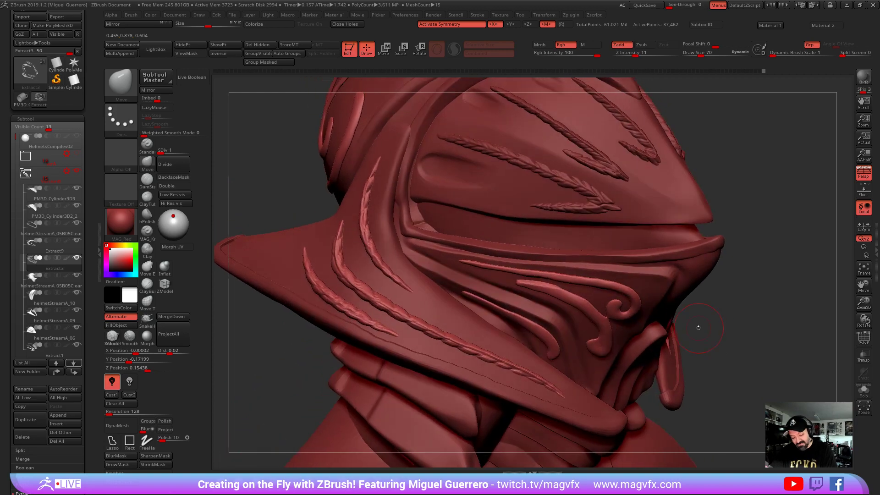
Subdivide the cheek scrollwork to level 2 and carve along its upper strands with DamStandard in Zsub at draw size 42
{"action": "left_click", "coordinate": [146, 180]}
{"action": "key", "text": "ctrl+d"}
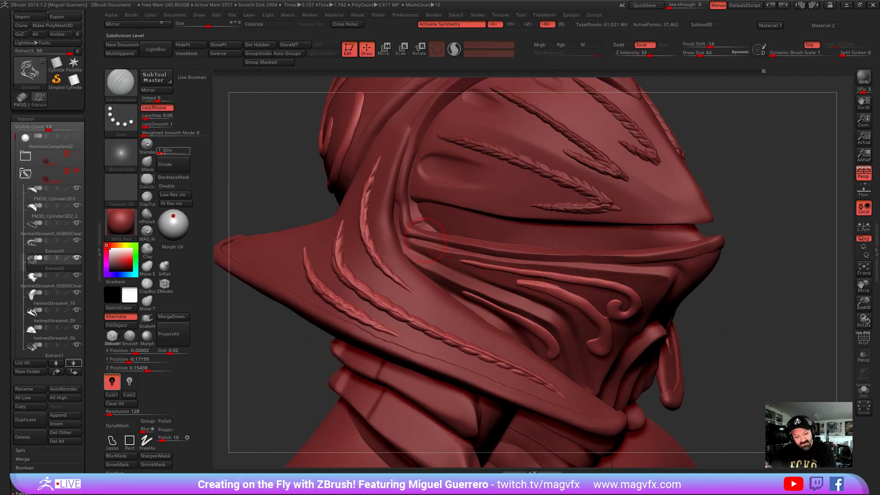
{"action": "key", "text": "bracketleft"}
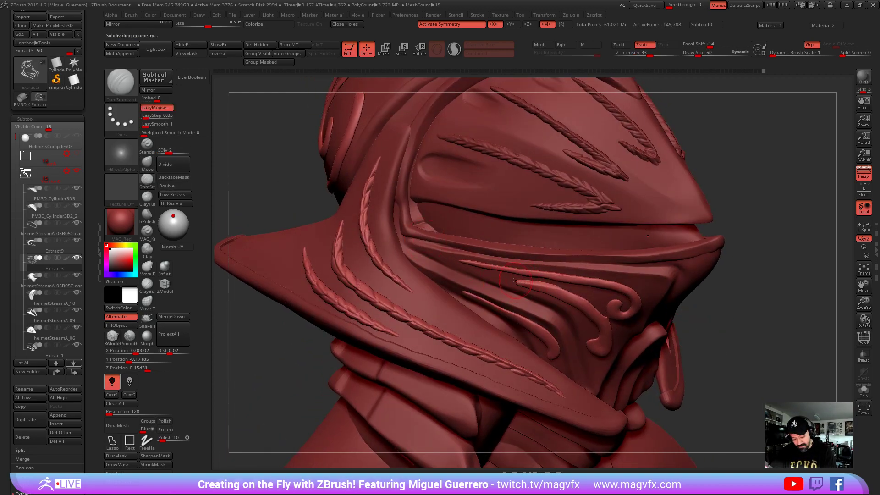
{"action": "left_click_drag", "start_coordinate": [510, 279], "coordinate": [573, 293]}
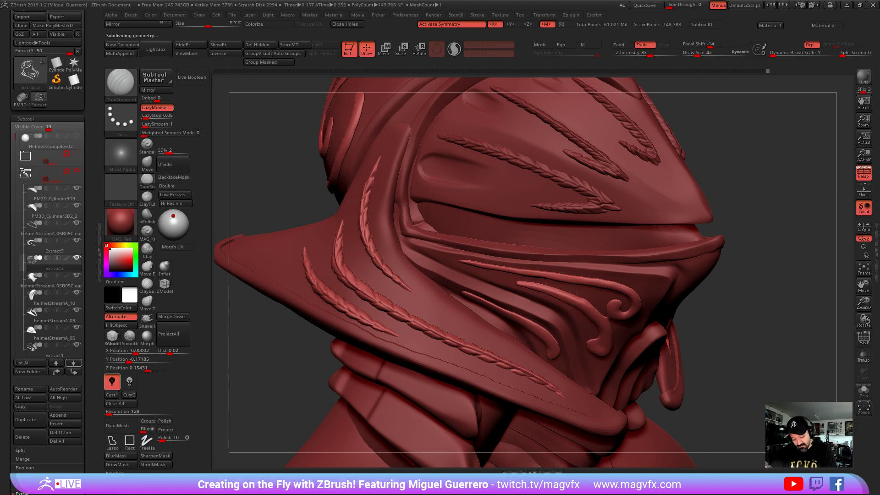
{"action": "left_click_drag", "start_coordinate": [716, 365], "coordinate": [693, 331]}
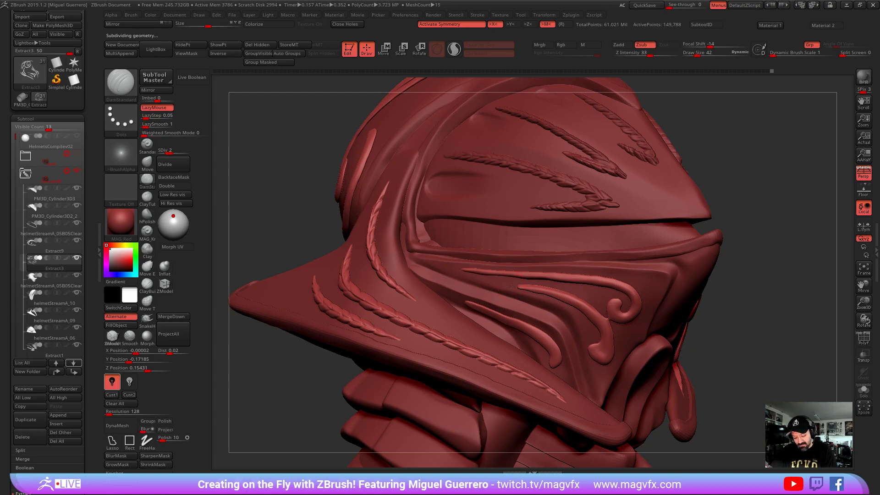
{"action": "left_click_drag", "start_coordinate": [533, 292], "coordinate": [561, 300]}
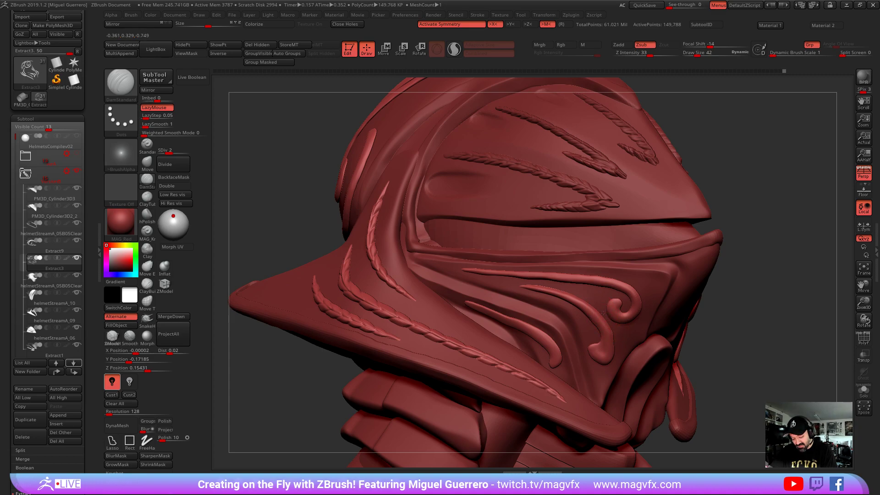
{"action": "left_click_drag", "start_coordinate": [601, 355], "coordinate": [593, 331]}
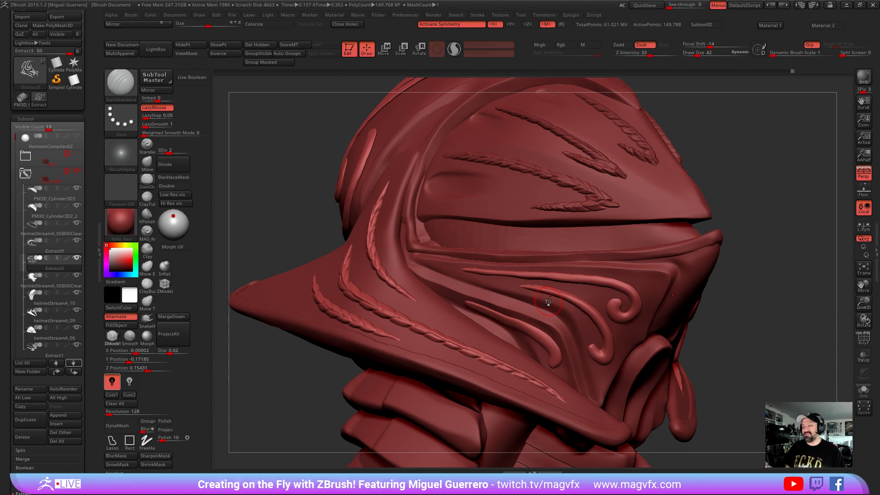
Carve the start of the lowest scrollwork strand and the hooked end of the middle strand with DamStandard
{"action": "left_click_drag", "start_coordinate": [272, 202], "coordinate": [287, 210]}
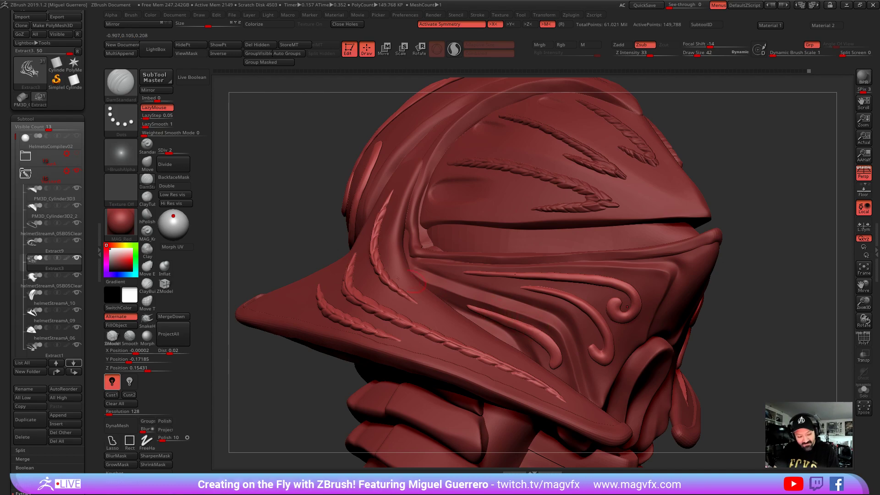
{"action": "left_click_drag", "start_coordinate": [293, 249], "coordinate": [307, 224]}
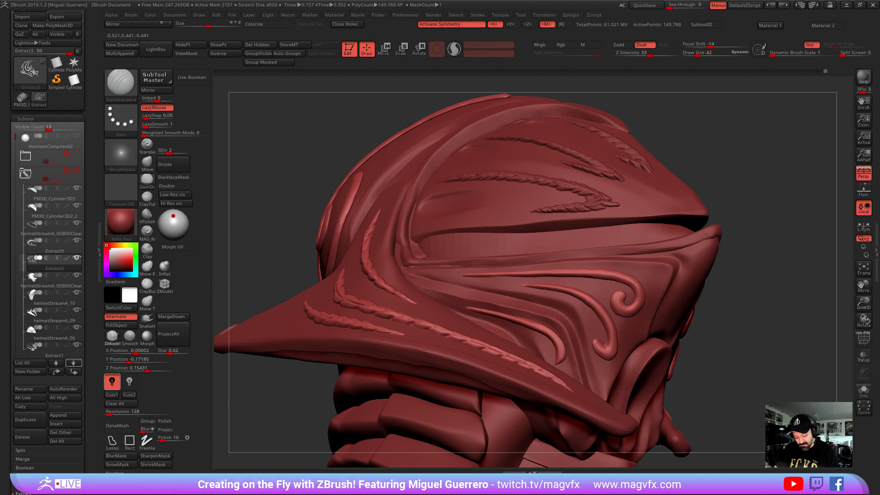
{"action": "left_click_drag", "start_coordinate": [468, 312], "coordinate": [474, 309]}
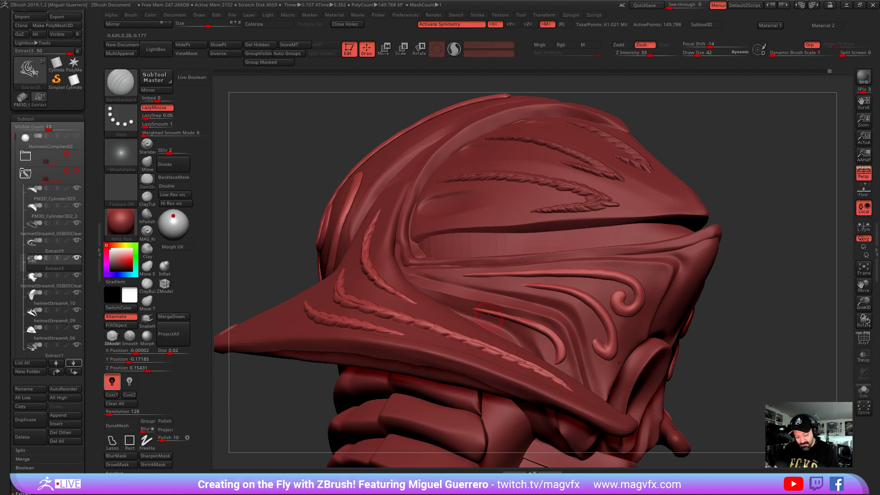
{"action": "right_click_drag", "start_coordinate": [583, 312], "coordinate": [571, 324]}
{"action": "left_click_drag", "start_coordinate": [586, 347], "coordinate": [592, 361]}
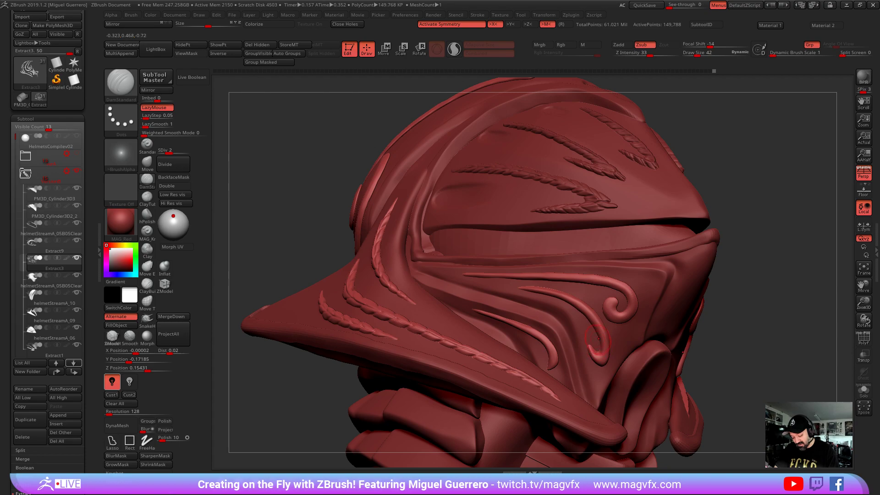
{"action": "left_click_drag", "start_coordinate": [591, 349], "coordinate": [595, 360]}
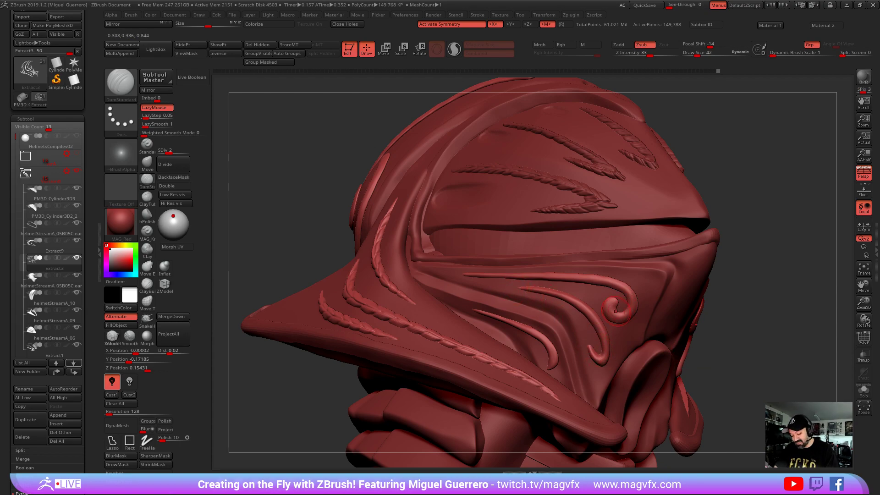
Carve DamStandard grooves along the upper scrollwork strand and into its spiral curl to sharpen the form
{"action": "left_click_drag", "start_coordinate": [614, 305], "coordinate": [620, 315]}
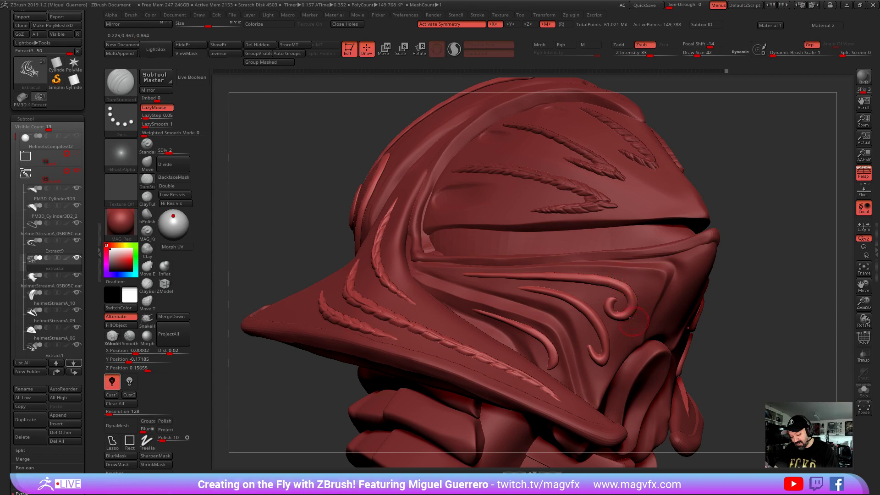
{"action": "mouse_move", "coordinate": [541, 275]}
{"action": "left_mouse_down"}
{"action": "mouse_move", "coordinate": [615, 280]}
{"action": "mouse_move", "coordinate": [630, 291]}
{"action": "left_mouse_up"}
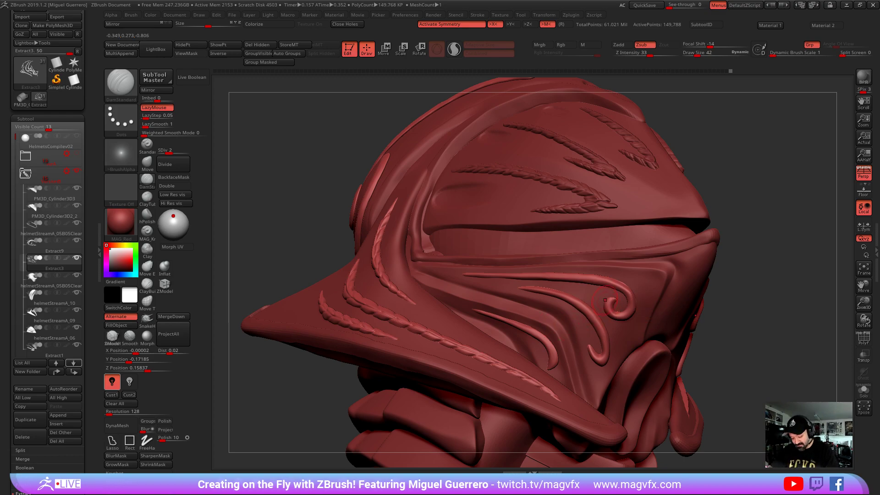
{"action": "left_click_drag", "start_coordinate": [604, 310], "coordinate": [610, 298]}
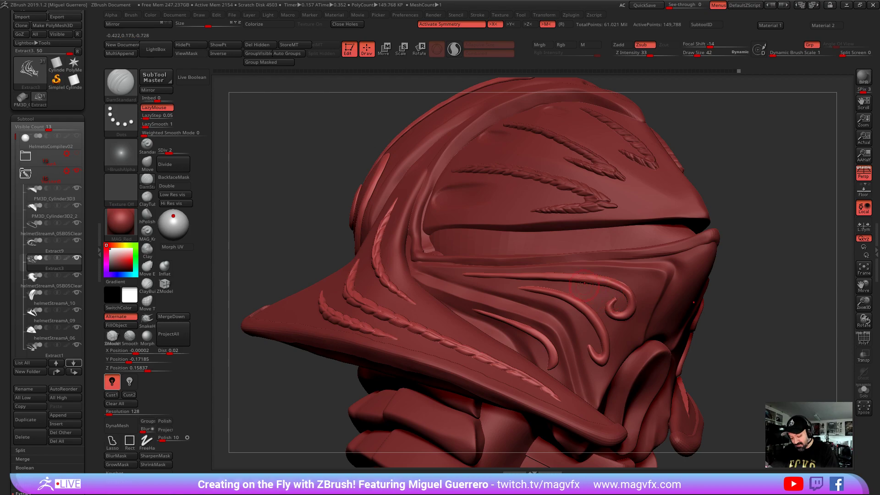
{"action": "left_click_drag", "start_coordinate": [605, 277], "coordinate": [628, 286]}
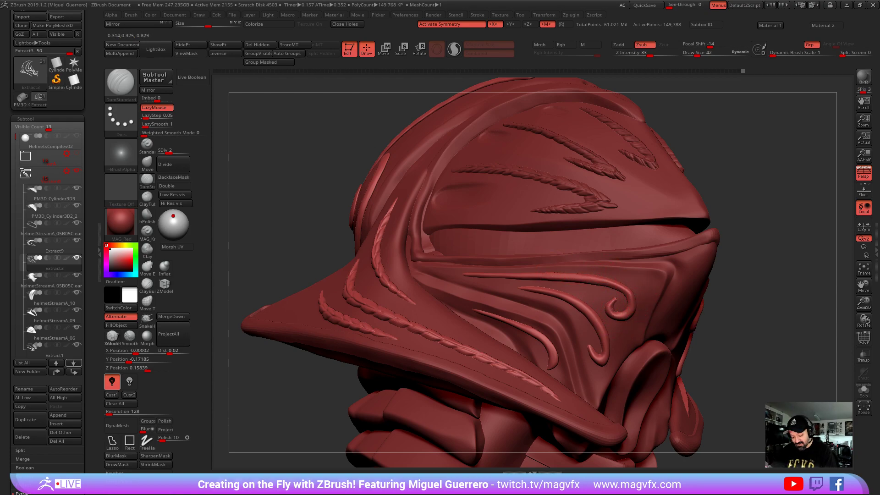
{"action": "left_click_drag", "start_coordinate": [619, 316], "coordinate": [617, 303]}
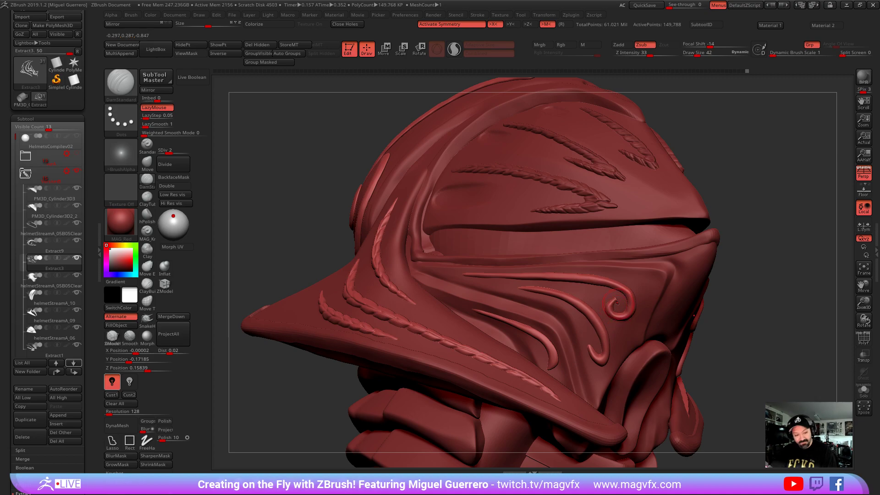
Reshape the upper strand's spiral curl outward with the Move brush at draw size 54
{"action": "key", "text": "b"}
{"action": "key", "text": "m"}
{"action": "key", "text": "v"}
{"action": "key", "text": "bracketright"}
{"action": "mouse_move", "coordinate": [616, 320]}
{"action": "left_mouse_down"}
{"action": "mouse_move", "coordinate": [631, 317]}
{"action": "mouse_move", "coordinate": [638, 299]}
{"action": "left_mouse_up"}
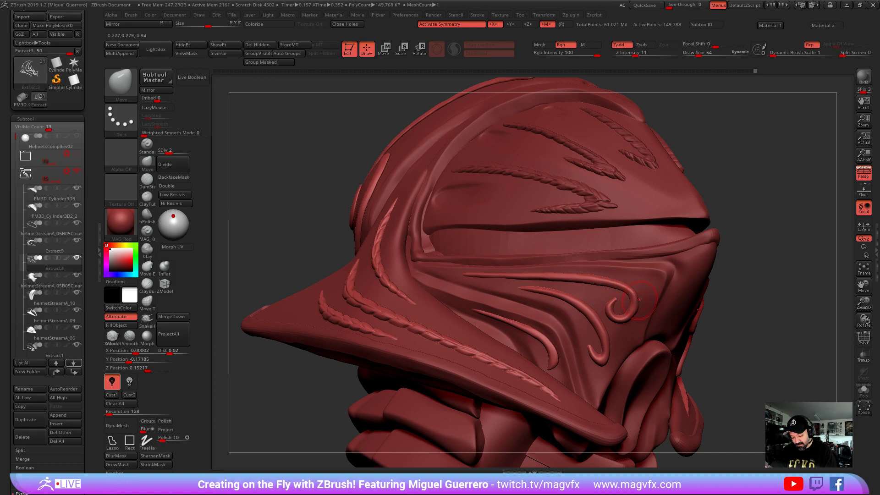
{"action": "left_click_drag", "start_coordinate": [687, 339], "coordinate": [605, 303]}
{"action": "key", "text": "bracketleft"}
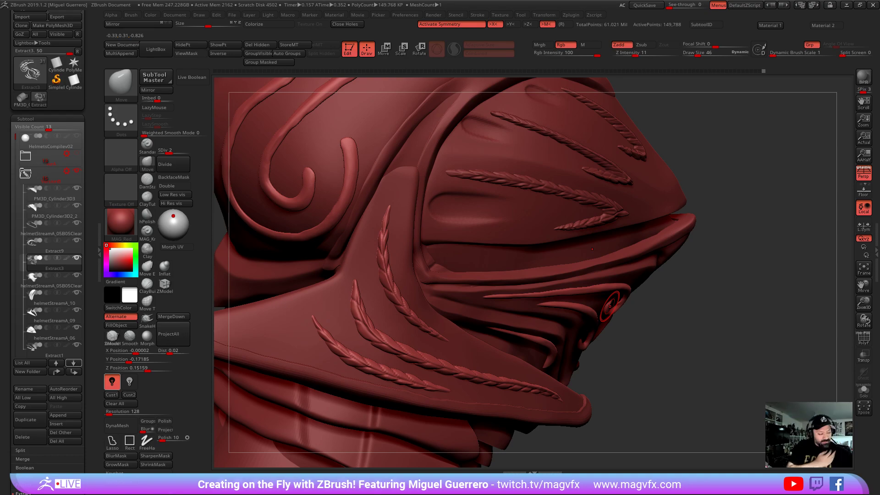
{"action": "mouse_move", "coordinate": [766, 331]}
{"action": "left_mouse_down"}
{"action": "mouse_move", "coordinate": [689, 337]}
{"action": "mouse_move", "coordinate": [779, 210]}
{"action": "mouse_move", "coordinate": [776, 132]}
{"action": "mouse_move", "coordinate": [721, 350]}
{"action": "mouse_move", "coordinate": [669, 346]}
{"action": "mouse_move", "coordinate": [676, 336]}
{"action": "mouse_move", "coordinate": [669, 346]}
{"action": "left_mouse_up"}
Refine the spiral curl and the tapered start of the upper strand with DamStandard in Zsub at draw size 30
{"action": "left_click", "coordinate": [143, 183]}
{"action": "key", "text": "bracketleft"}
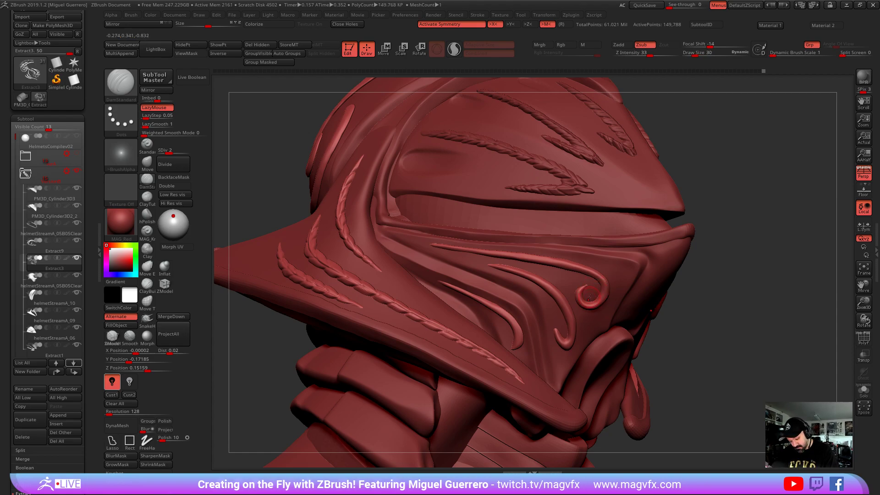
{"action": "left_click_drag", "start_coordinate": [600, 290], "coordinate": [587, 299]}
{"action": "left_click_drag", "start_coordinate": [715, 298], "coordinate": [708, 289]}
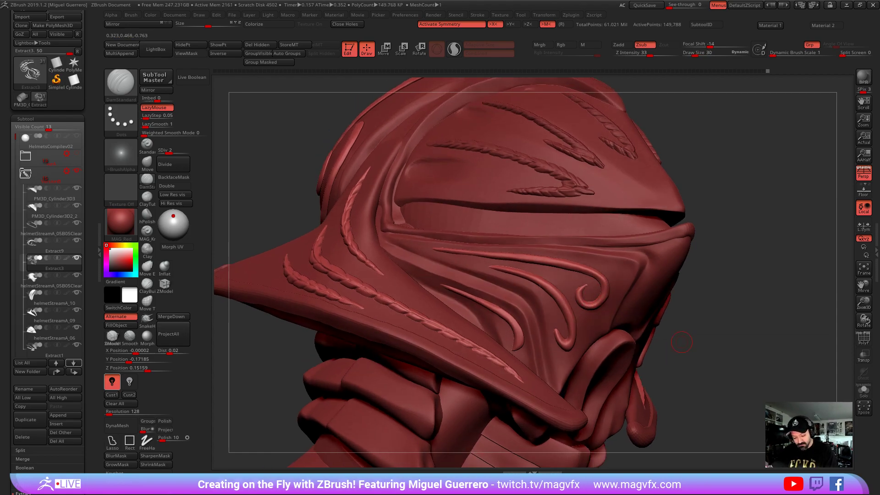
{"action": "left_click_drag", "start_coordinate": [454, 256], "coordinate": [459, 258]}
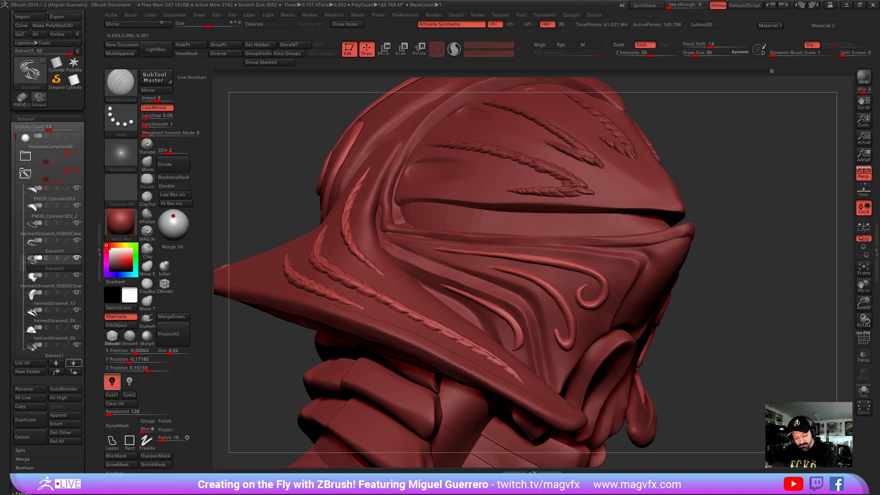
{"action": "right_click_drag", "start_coordinate": [422, 247], "coordinate": [435, 249]}
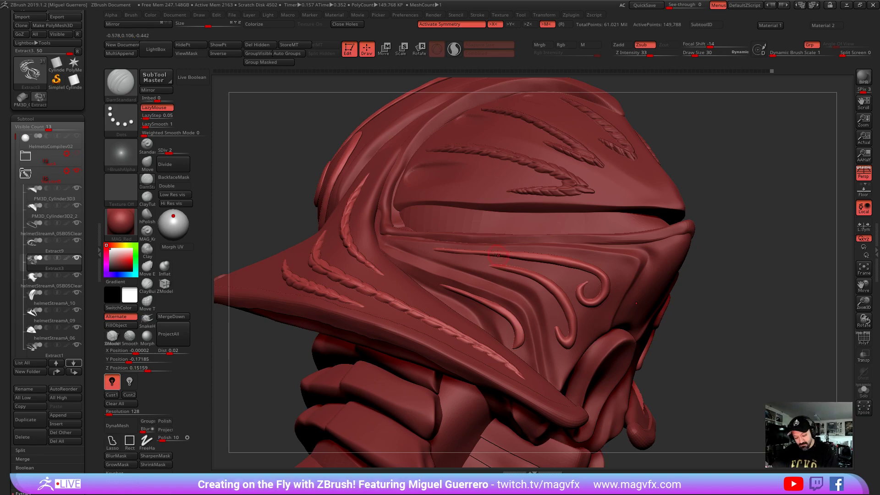
Raise sharp ridges along the scrollwork strands with DamStandard in Zadd at Z Intensity 33 and draw size 30
{"action": "key", "text": "alt"}
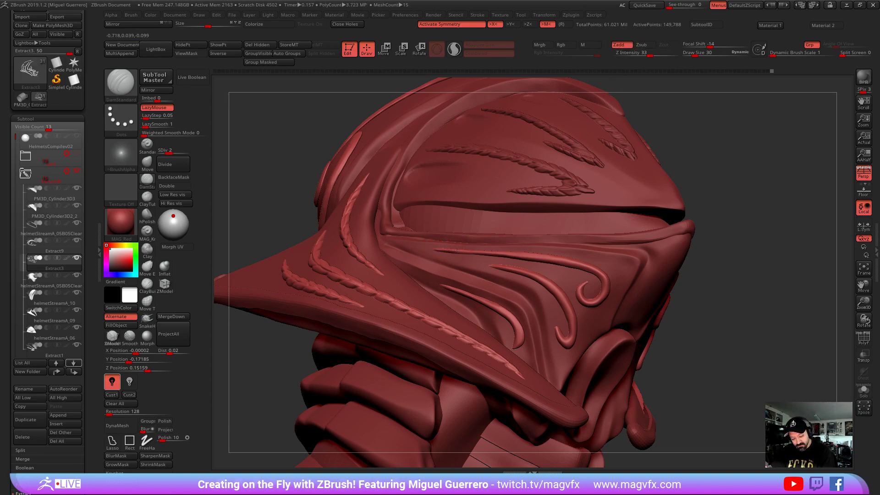
{"action": "mouse_move", "coordinate": [499, 254]}
{"action": "left_mouse_down"}
{"action": "mouse_move", "coordinate": [599, 271]}
{"action": "mouse_move", "coordinate": [601, 295]}
{"action": "mouse_move", "coordinate": [587, 301]}
{"action": "mouse_move", "coordinate": [573, 273]}
{"action": "left_mouse_up"}
{"action": "mouse_move", "coordinate": [487, 264]}
{"action": "left_mouse_down"}
{"action": "mouse_move", "coordinate": [529, 275]}
{"action": "mouse_move", "coordinate": [568, 313]}
{"action": "left_mouse_up"}
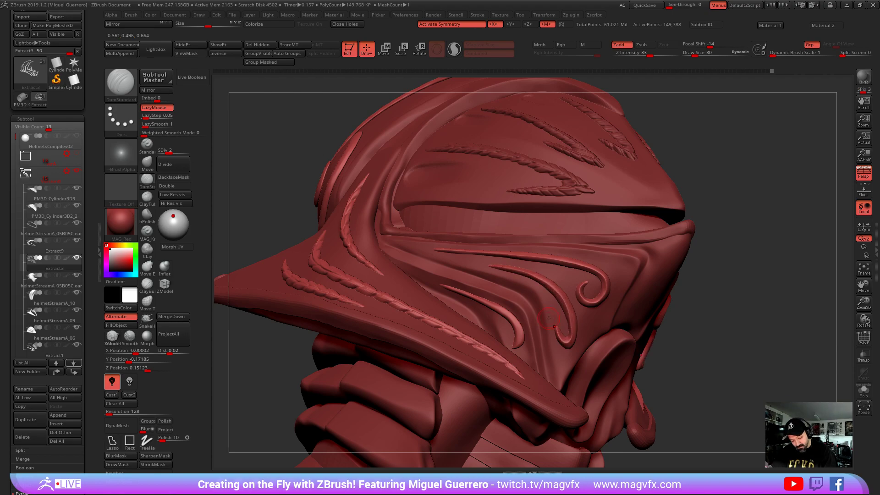
{"action": "right_click_drag", "start_coordinate": [554, 330], "coordinate": [434, 285]}
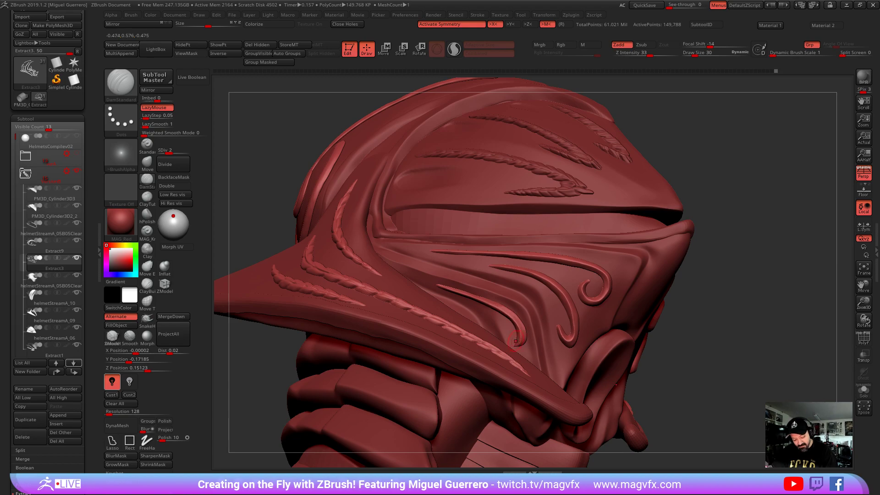
Cut rope-like notches along the upper strand with MAG_Knife in Zsub at draw size 14, raising the scrollwork to subdivision level 4
{"action": "right_click_drag", "start_coordinate": [723, 377], "coordinate": [678, 367]}
{"action": "right_click_drag", "start_coordinate": [321, 348], "coordinate": [348, 326], "text": "ctrl"}
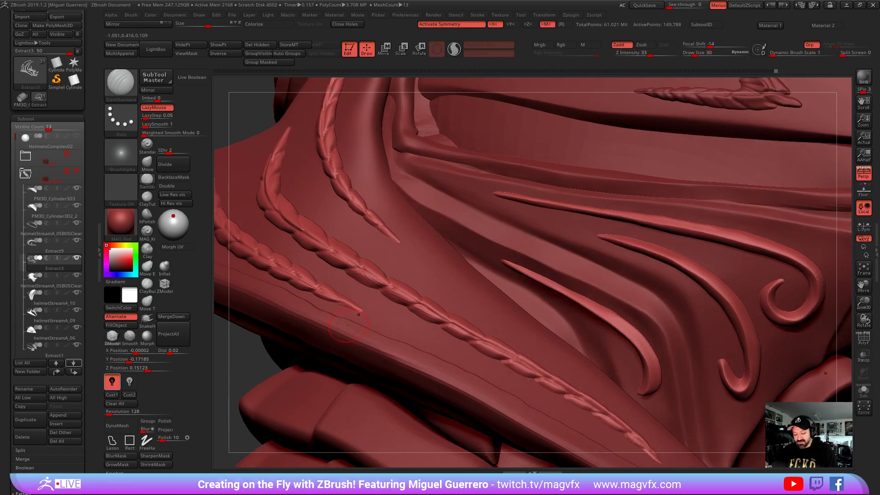
{"action": "key", "text": "b"}
{"action": "key", "text": "c"}
{"action": "key", "text": "t"}
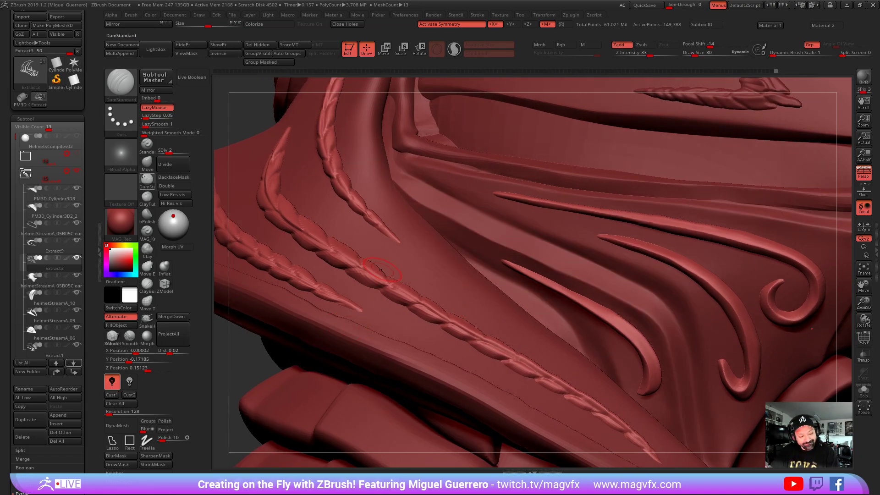
{"action": "left_click", "coordinate": [147, 230]}
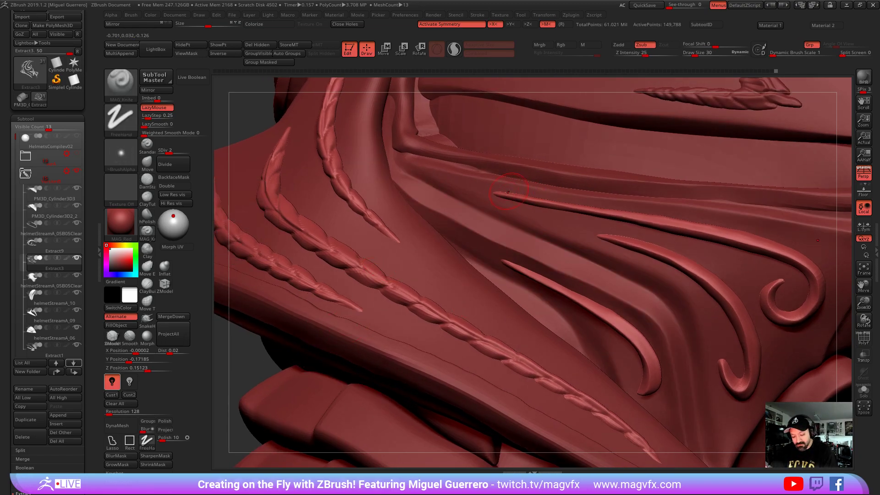
{"action": "type", "text": "s14"}
{"action": "key", "text": "Return"}
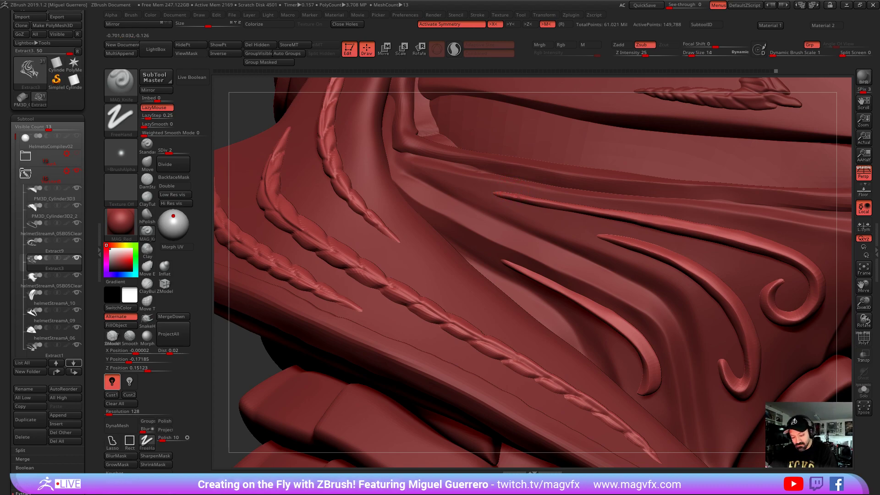
{"action": "key", "text": "d"}
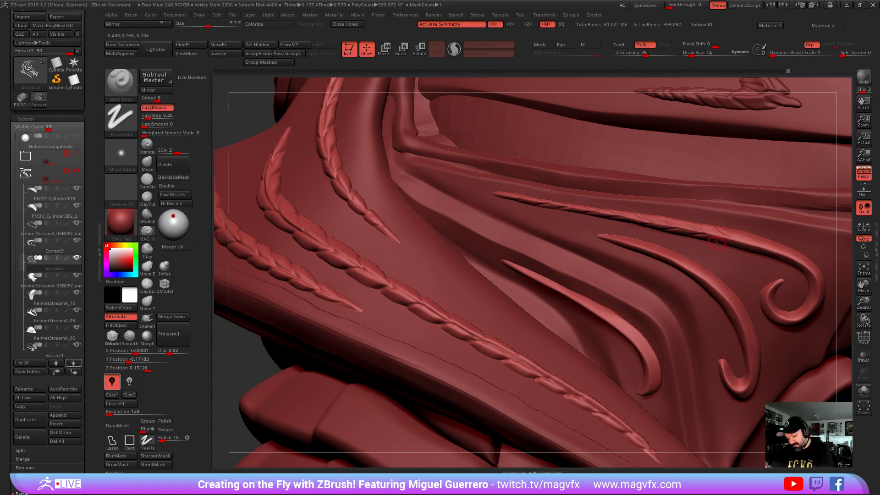
{"action": "key", "text": "d"}
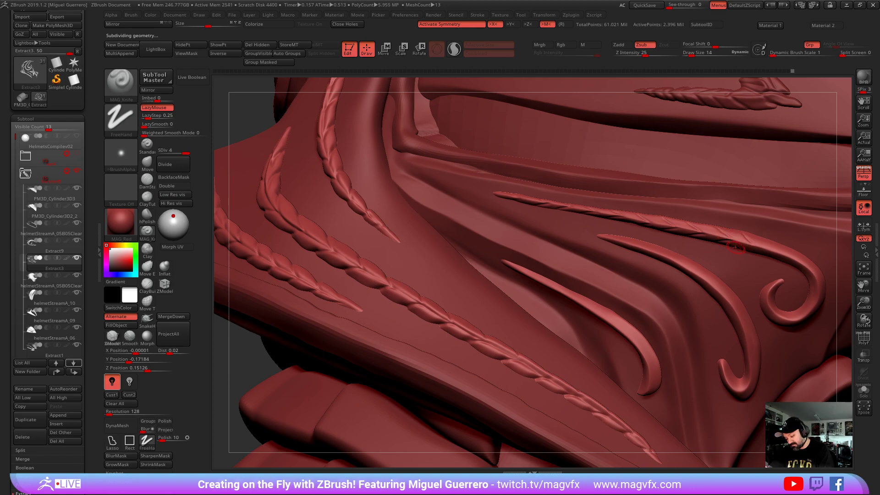
Continue the rope-like notches around the upper strand's spiral curl and along the middle strand to its hooked end
{"action": "mouse_move", "coordinate": [845, 378]}
{"action": "left_mouse_down", "text": "alt"}
{"action": "mouse_move", "coordinate": [820, 369]}
{"action": "mouse_move", "coordinate": [810, 347]}
{"action": "left_mouse_up", "text": "alt"}
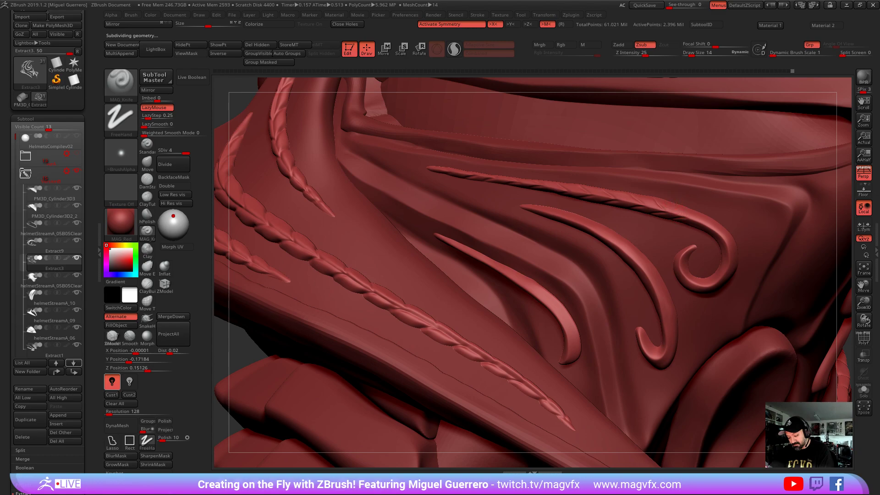
{"action": "mouse_move", "coordinate": [692, 225]}
{"action": "left_mouse_down"}
{"action": "mouse_move", "coordinate": [718, 231]}
{"action": "mouse_move", "coordinate": [732, 252]}
{"action": "mouse_move", "coordinate": [738, 246]}
{"action": "left_mouse_up"}
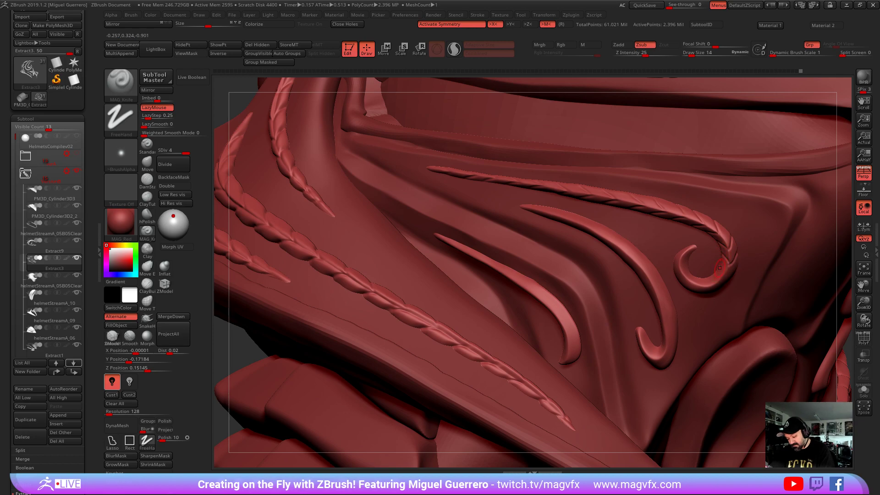
{"action": "mouse_move", "coordinate": [648, 258]}
{"action": "right_mouse_down"}
{"action": "mouse_move", "coordinate": [634, 257]}
{"action": "mouse_move", "coordinate": [646, 256]}
{"action": "right_mouse_up"}
{"action": "left_click_drag", "start_coordinate": [646, 258], "coordinate": [645, 276]}
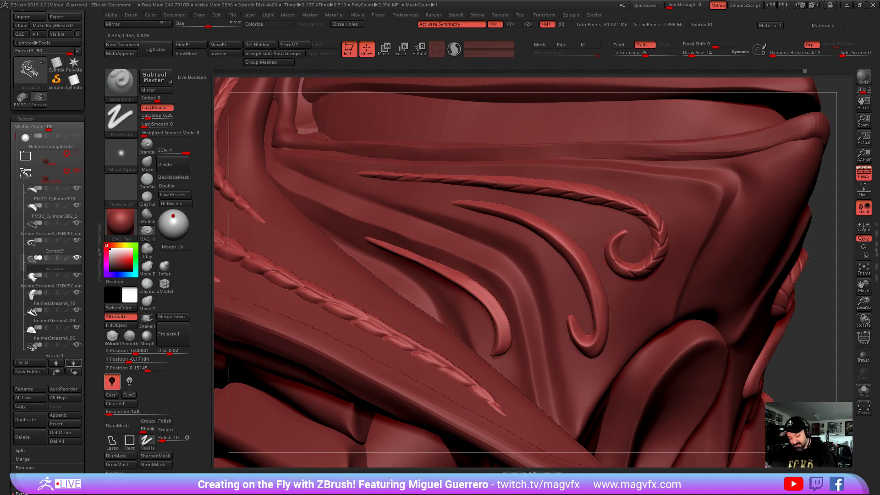
{"action": "left_click_drag", "start_coordinate": [616, 251], "coordinate": [613, 252]}
{"action": "left_click_drag", "start_coordinate": [751, 314], "coordinate": [747, 331]}
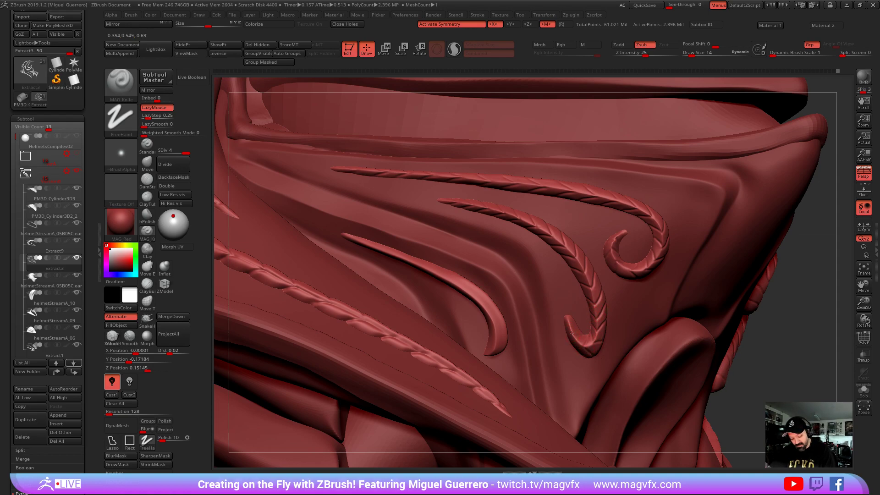
Cut rope-like notches along the lower cheek strand to its hooked end with MAG_Knife in Zsub at draw size 14
{"action": "mouse_move", "coordinate": [774, 357]}
{"action": "left_mouse_down"}
{"action": "mouse_move", "coordinate": [783, 359]}
{"action": "mouse_move", "coordinate": [744, 363]}
{"action": "mouse_move", "coordinate": [751, 350]}
{"action": "left_mouse_up"}
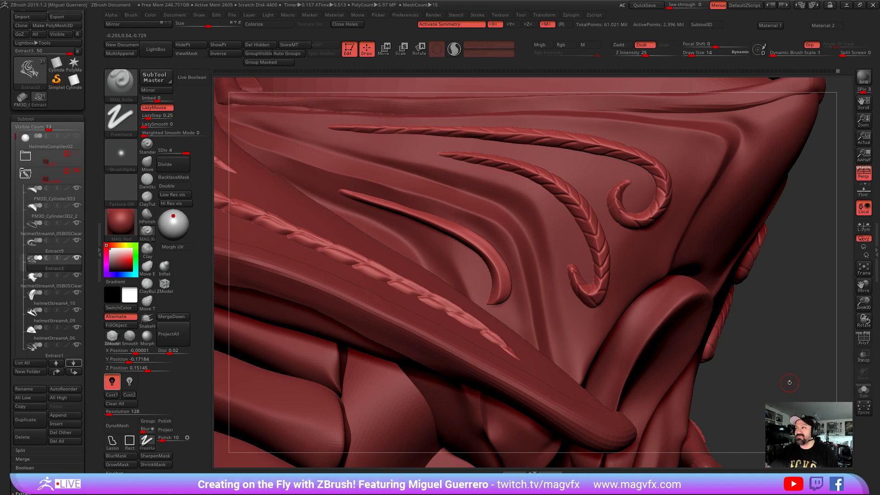
{"action": "mouse_move", "coordinate": [789, 382]}
{"action": "left_mouse_down"}
{"action": "mouse_move", "coordinate": [774, 374]}
{"action": "mouse_move", "coordinate": [771, 383]}
{"action": "left_mouse_up"}
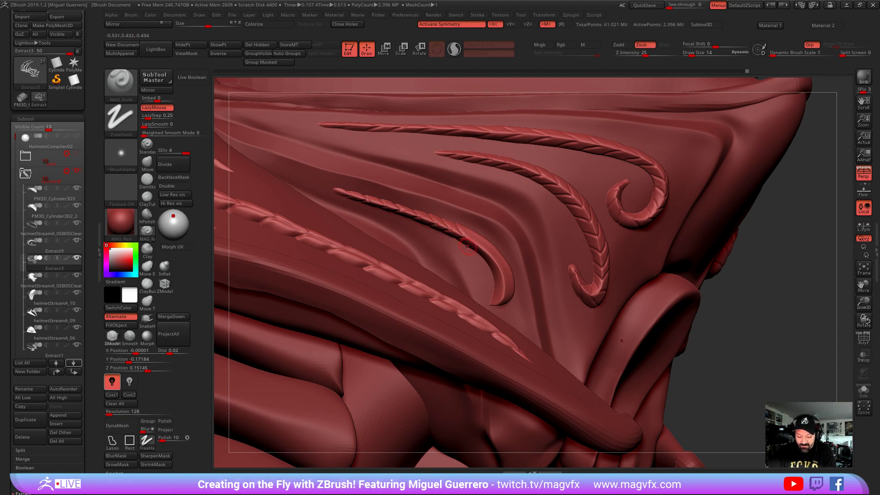
{"action": "left_click_drag", "start_coordinate": [486, 243], "coordinate": [500, 284]}
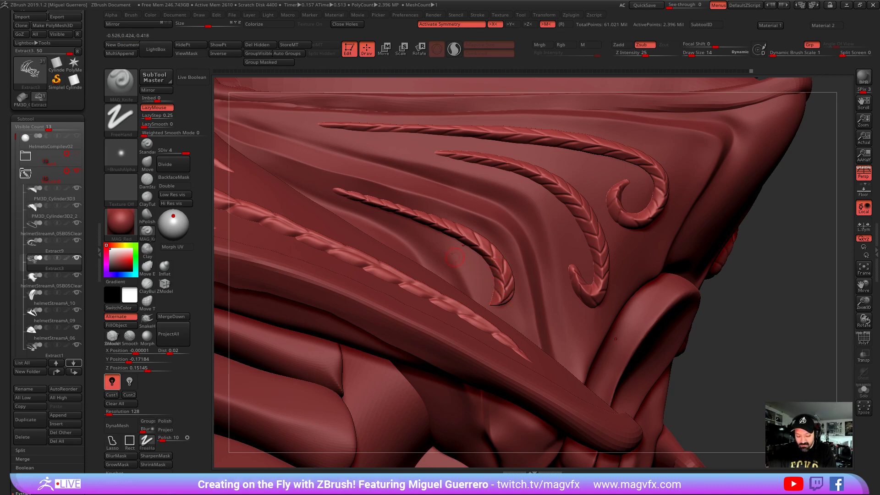
{"action": "mouse_move", "coordinate": [726, 339]}
{"action": "left_mouse_down"}
{"action": "mouse_move", "coordinate": [743, 336]}
{"action": "mouse_move", "coordinate": [775, 364]}
{"action": "left_mouse_up"}
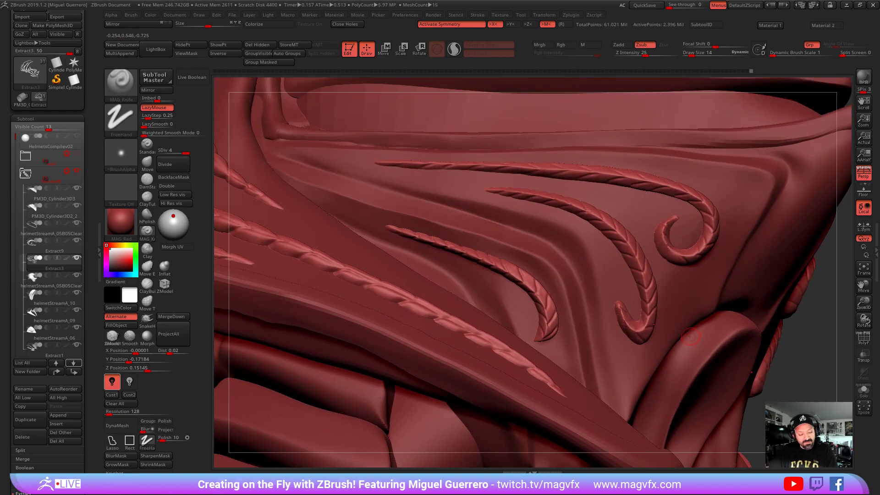
Deepen and sharpen the rope notches on the three cheek strands with DamStandard in Zsub at Z Intensity 33 and draw size 9
{"action": "left_click", "coordinate": [147, 179]}
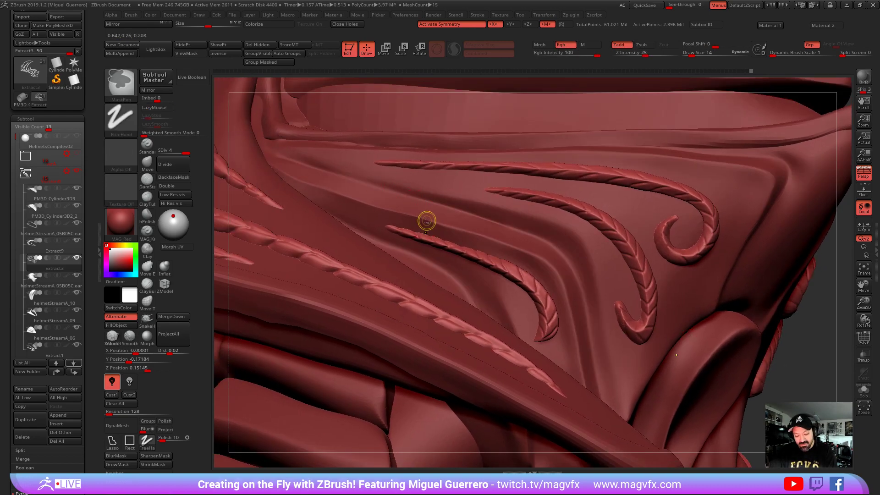
{"action": "left_click_drag", "start_coordinate": [424, 231], "coordinate": [516, 178]}
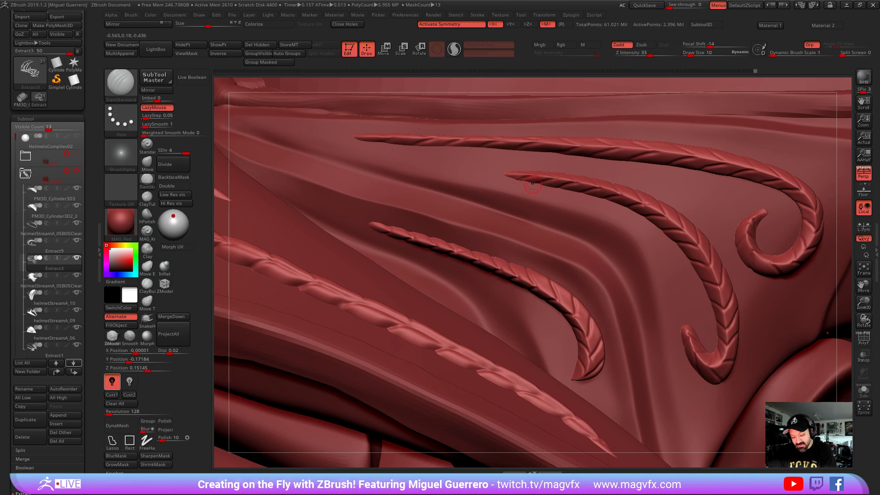
{"action": "key", "text": "alt"}
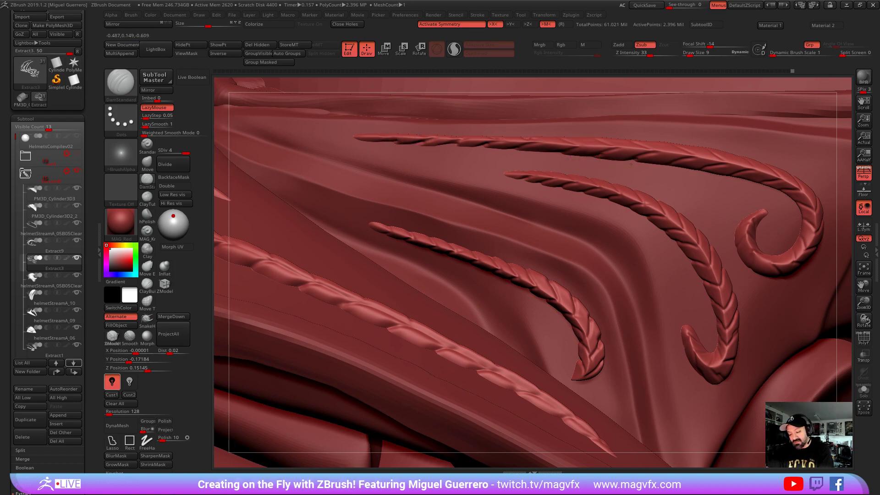
{"action": "right_click_drag", "start_coordinate": [686, 168], "coordinate": [665, 174], "text": "alt"}
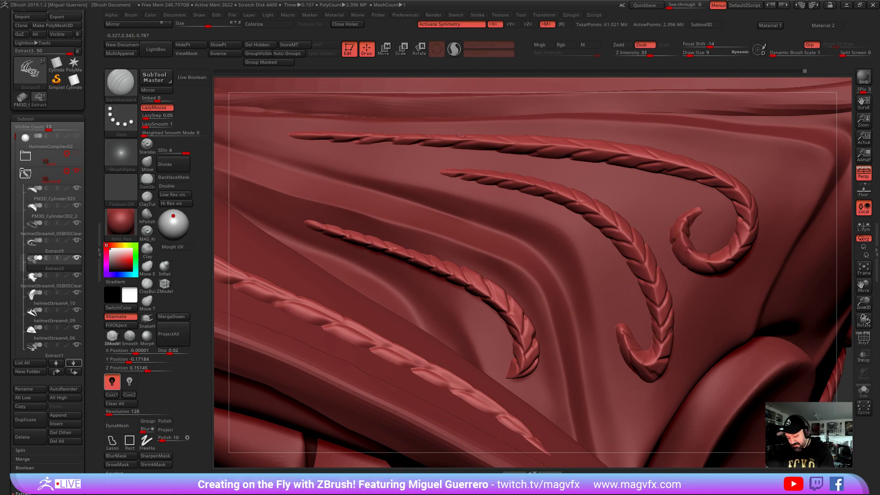
{"action": "left_click_drag", "start_coordinate": [746, 247], "coordinate": [756, 225]}
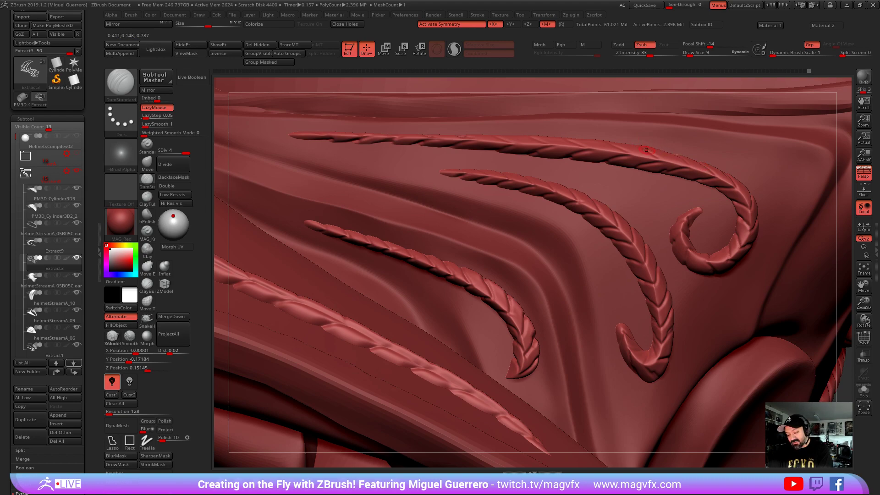
{"action": "left_click_drag", "start_coordinate": [569, 137], "coordinate": [594, 142]}
{"action": "right_click_drag", "start_coordinate": [596, 142], "coordinate": [648, 185], "text": "alt"}
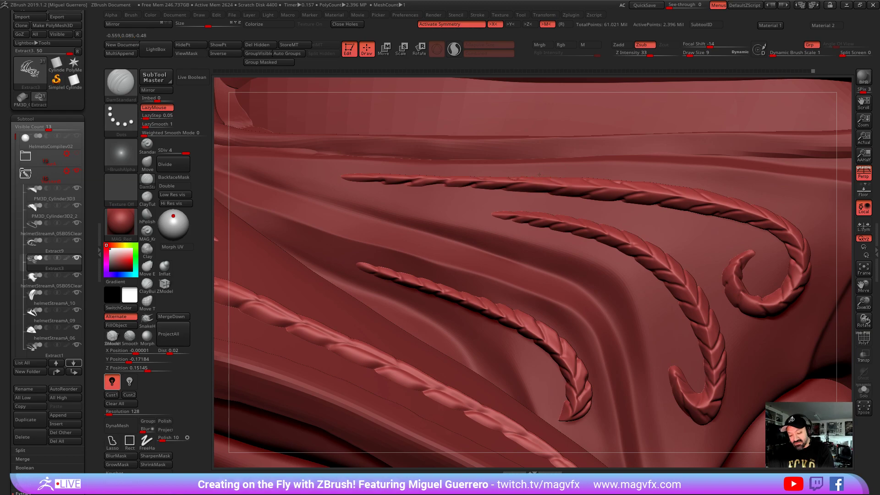
{"action": "right_click_drag", "start_coordinate": [499, 286], "coordinate": [509, 268], "text": "alt"}
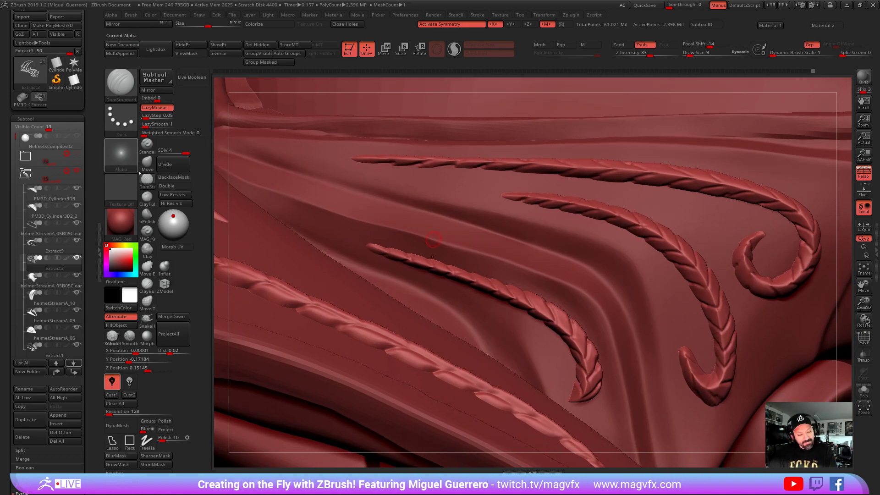
Nudge the contours of the braided cheek strands with the Move brush at Z Intensity 11, reducing the draw size to 14
{"action": "left_click", "coordinate": [147, 162]}
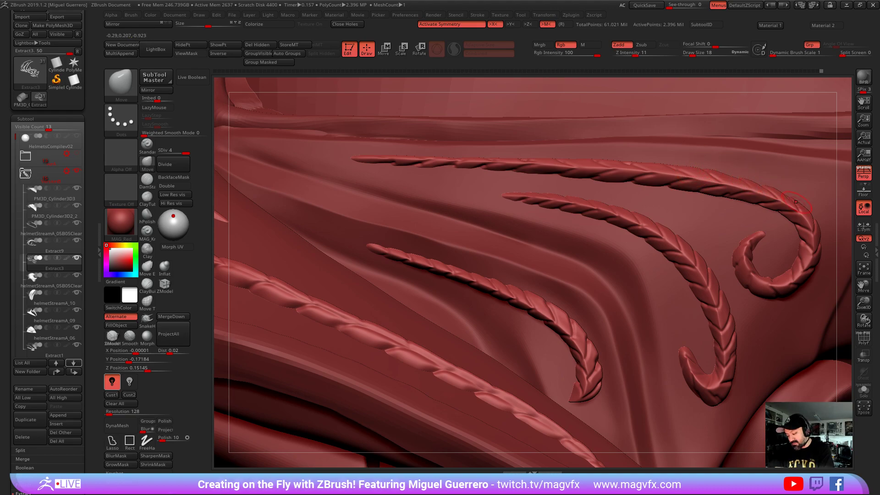
{"action": "key", "text": "["}
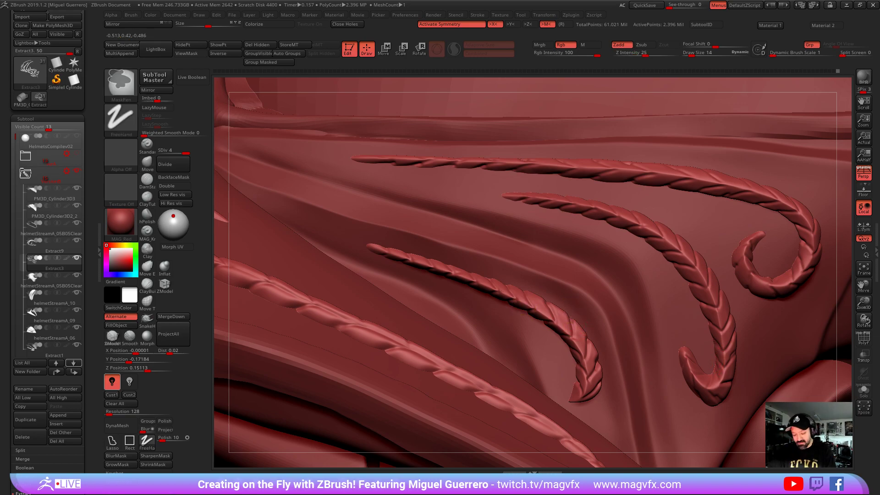
Examine the cheek scrollwork and the whole helmet on the body from the side and front, switching to the body subtool
{"action": "right_click_drag", "start_coordinate": [520, 304], "coordinate": [412, 317], "text": "alt"}
{"action": "key", "text": "space"}
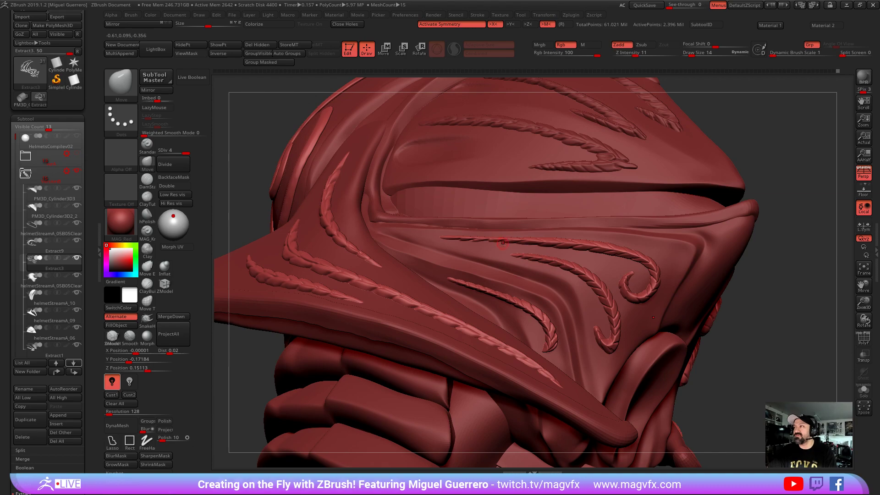
{"action": "mouse_move", "coordinate": [503, 242]}
{"action": "right_mouse_down"}
{"action": "mouse_move", "coordinate": [560, 223]}
{"action": "mouse_move", "coordinate": [513, 248]}
{"action": "right_mouse_up"}
{"action": "mouse_move", "coordinate": [449, 210]}
{"action": "right_mouse_down"}
{"action": "mouse_move", "coordinate": [337, 183]}
{"action": "mouse_move", "coordinate": [353, 231]}
{"action": "mouse_move", "coordinate": [328, 243]}
{"action": "right_mouse_up"}
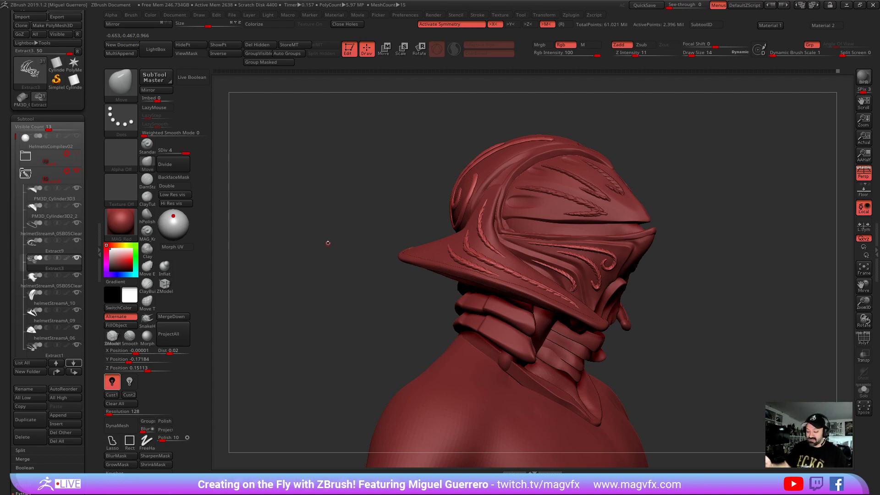
{"action": "right_click_drag", "start_coordinate": [338, 335], "coordinate": [385, 330]}
{"action": "left_click", "coordinate": [489, 350], "text": "alt"}
{"action": "right_click_drag", "start_coordinate": [326, 336], "coordinate": [322, 333]}
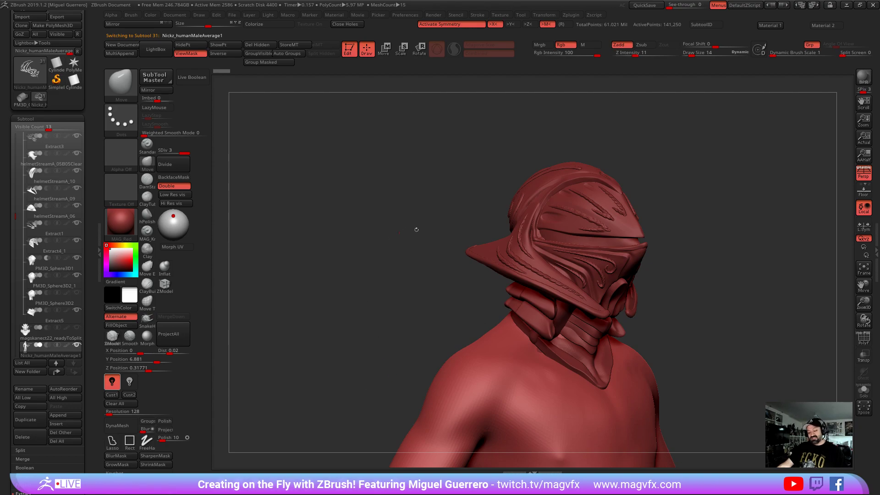
{"action": "right_click_drag", "start_coordinate": [460, 237], "coordinate": [320, 210]}
{"action": "right_click_drag", "start_coordinate": [434, 244], "coordinate": [510, 315]}
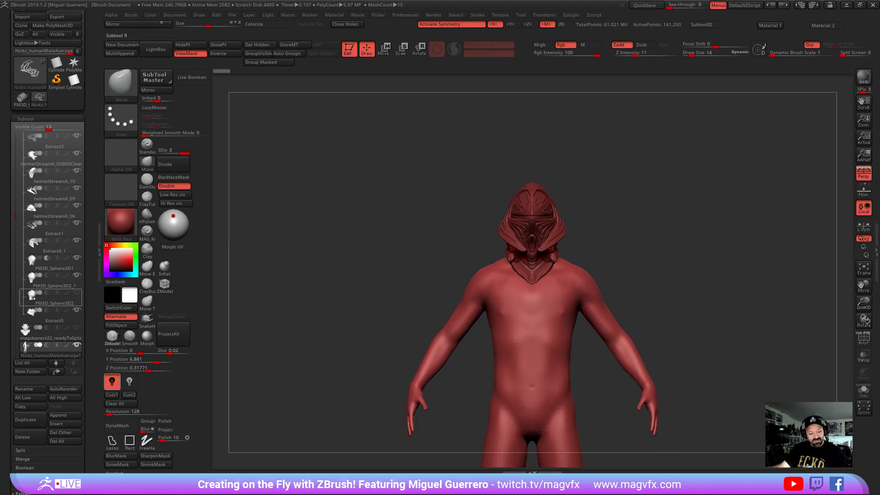
Hide the Nickz_humanMaleAverage1 body and make the Extract5 collar the active subtool, leaving the armored bust hidden
{"action": "left_click", "coordinate": [31, 336]}
{"action": "left_click", "coordinate": [77, 344]}
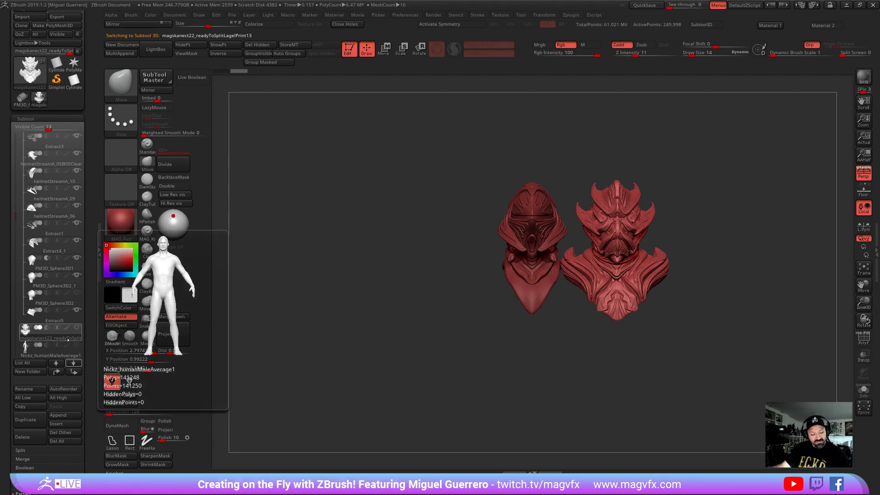
{"action": "left_click", "coordinate": [66, 317]}
{"action": "left_click_drag", "start_coordinate": [293, 334], "coordinate": [394, 338]}
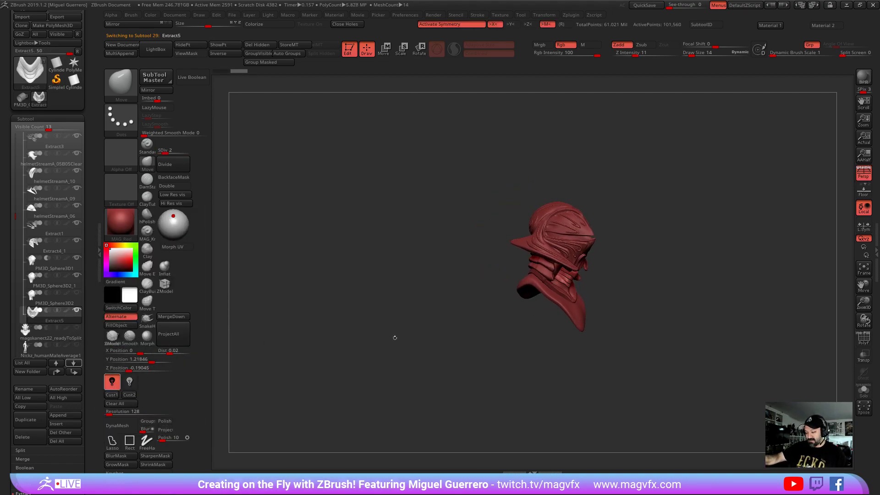
{"action": "mouse_move", "coordinate": [362, 340]}
{"action": "left_mouse_down"}
{"action": "mouse_move", "coordinate": [376, 353]}
{"action": "mouse_move", "coordinate": [355, 351]}
{"action": "left_mouse_up"}
Change the sculpt's material from MAG_Red to a dark blue metallic one
{"action": "left_click", "coordinate": [372, 482]}
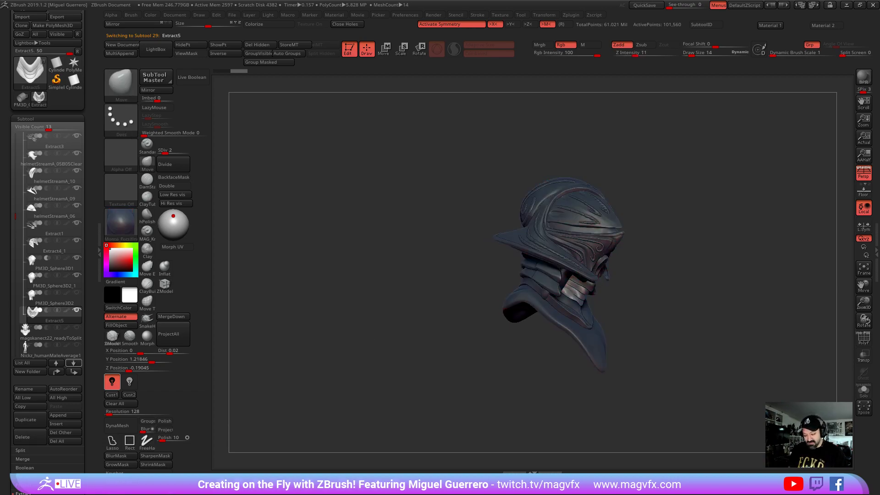
{"action": "left_click", "coordinate": [381, 482]}
{"action": "left_click", "coordinate": [407, 480]}
{"action": "left_click_drag", "start_coordinate": [415, 378], "coordinate": [389, 394]}
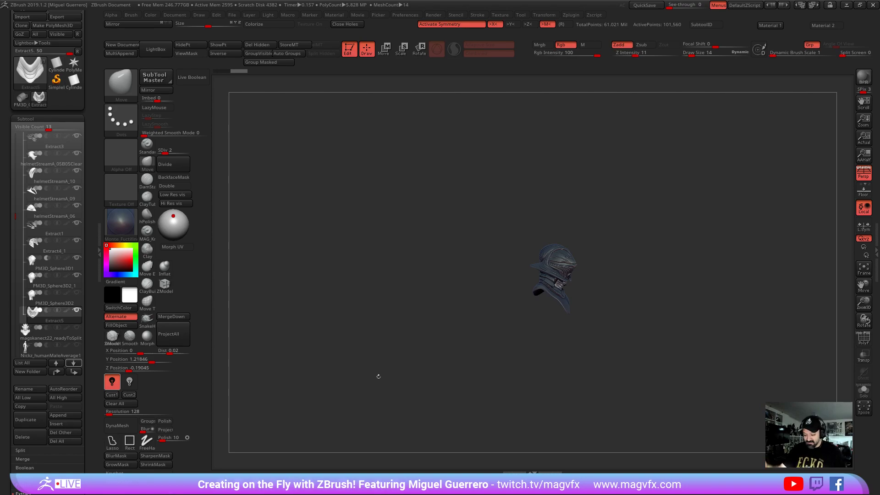
Examine the helmet and collar in the dark material from the front, side and back
{"action": "mouse_move", "coordinate": [570, 268]}
{"action": "right_mouse_down", "text": "ctrl"}
{"action": "mouse_move", "coordinate": [576, 278]}
{"action": "mouse_move", "coordinate": [568, 277]}
{"action": "right_mouse_up", "text": "ctrl"}
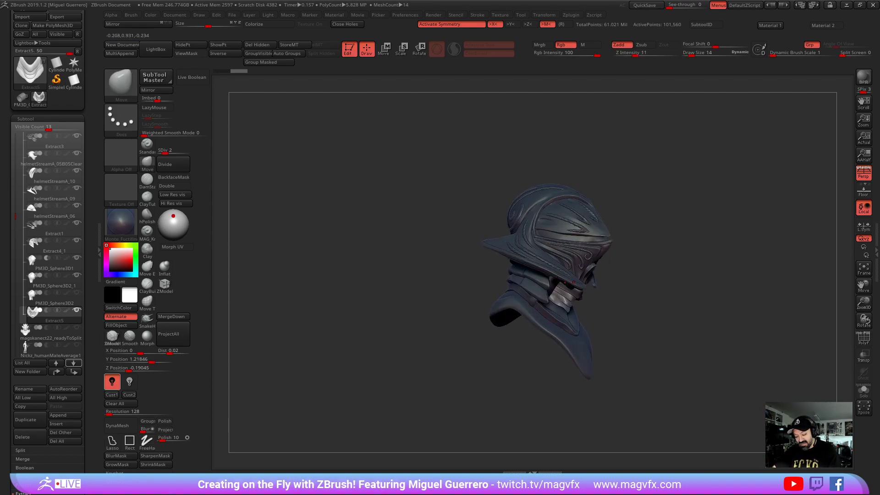
{"action": "right_click_drag", "start_coordinate": [642, 317], "coordinate": [636, 294]}
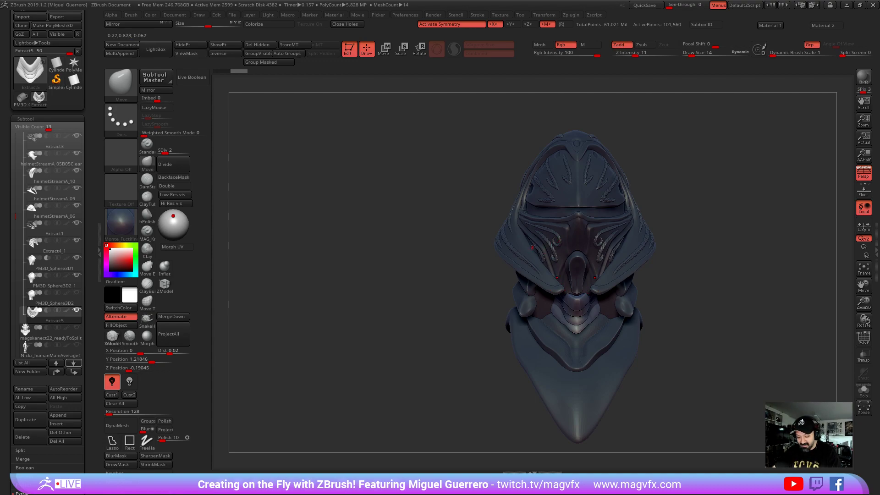
{"action": "right_click_drag", "start_coordinate": [435, 215], "coordinate": [471, 210]}
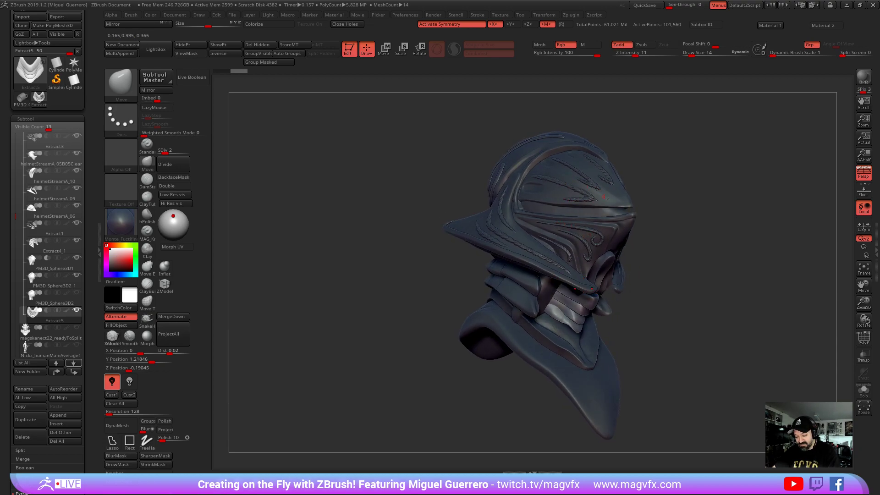
{"action": "left_click_drag", "start_coordinate": [383, 276], "coordinate": [435, 242]}
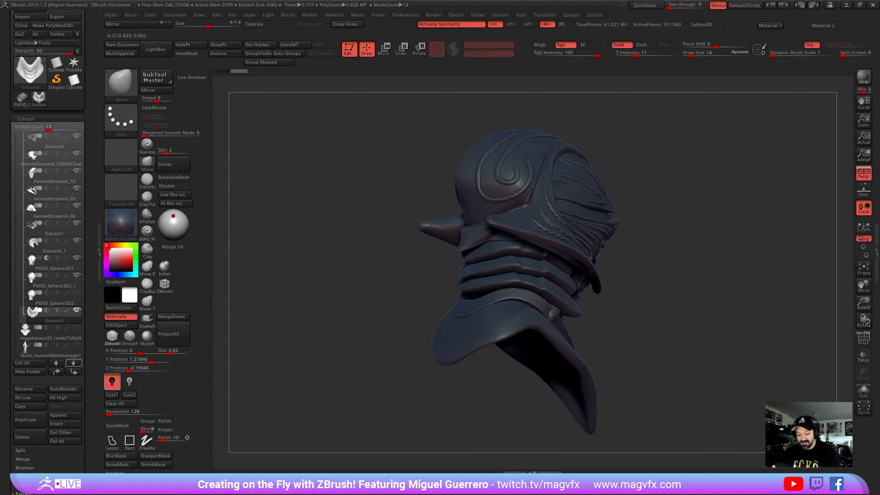
{"action": "left_click_drag", "start_coordinate": [445, 157], "coordinate": [362, 164]}
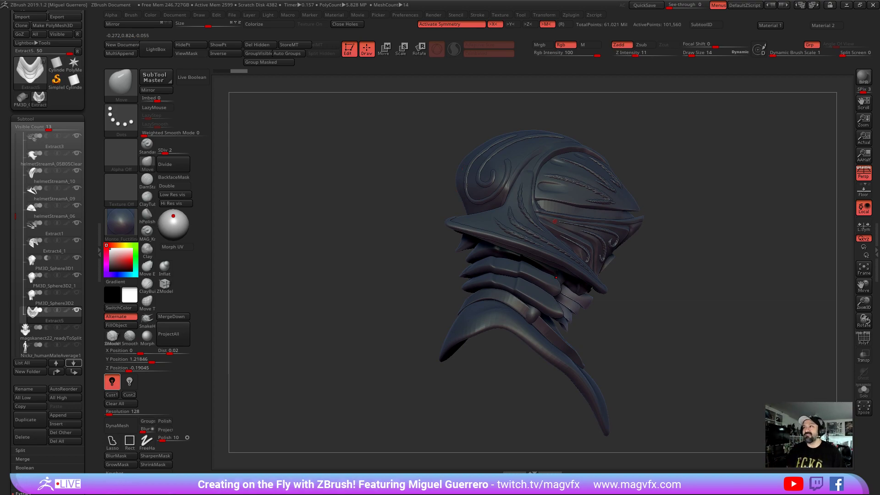
{"action": "left_click_drag", "start_coordinate": [371, 233], "coordinate": [323, 239]}
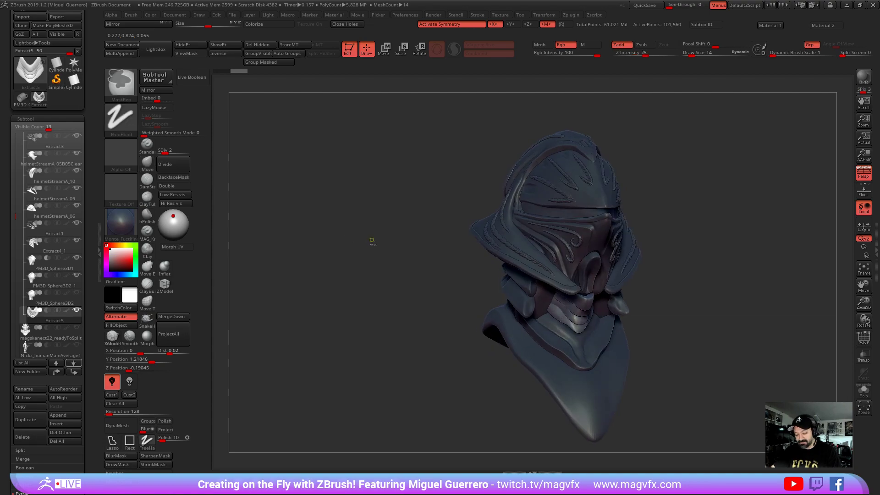
{"action": "right_click_drag", "start_coordinate": [371, 240], "coordinate": [366, 251], "text": "ctrl"}
{"action": "left_click_drag", "start_coordinate": [366, 251], "coordinate": [268, 279]}
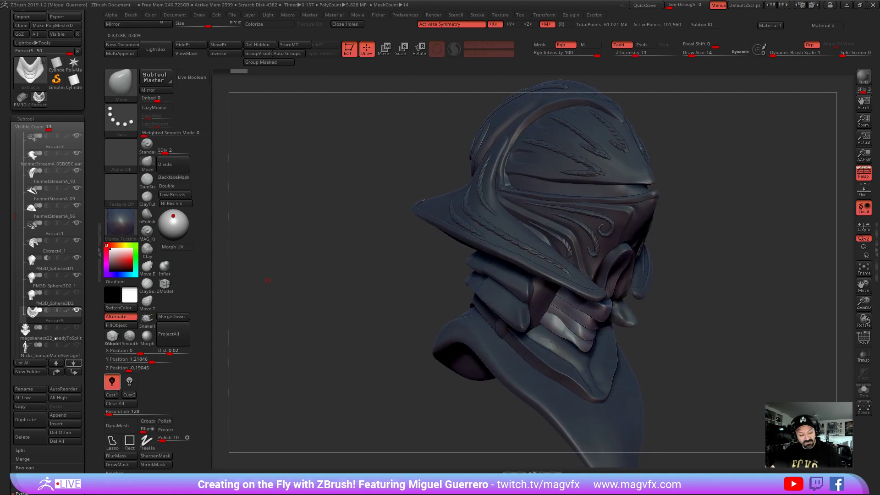
Show the Nickz_humanMaleAverage1 body again and select the PM3D_Sphere3D2_1 head inside the helmet
{"action": "left_click", "coordinate": [76, 346]}
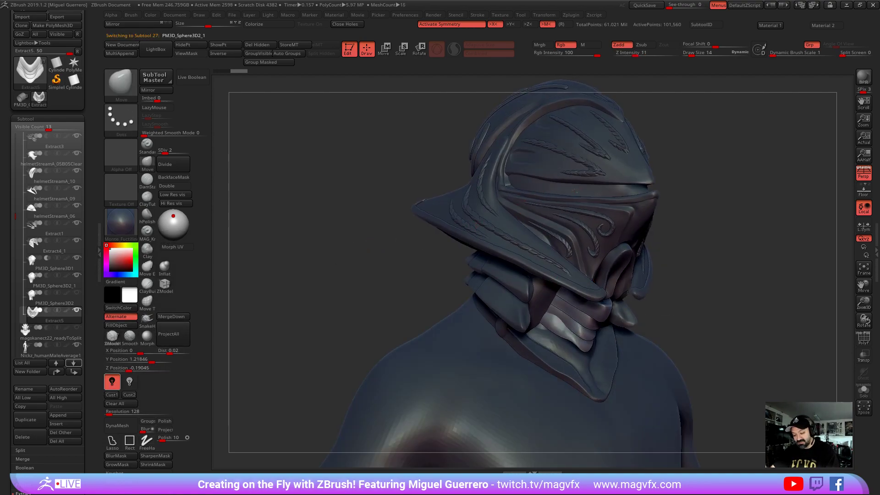
{"action": "left_click", "coordinate": [563, 194], "text": "alt"}
{"action": "left_click_drag", "start_coordinate": [284, 314], "coordinate": [272, 312]}
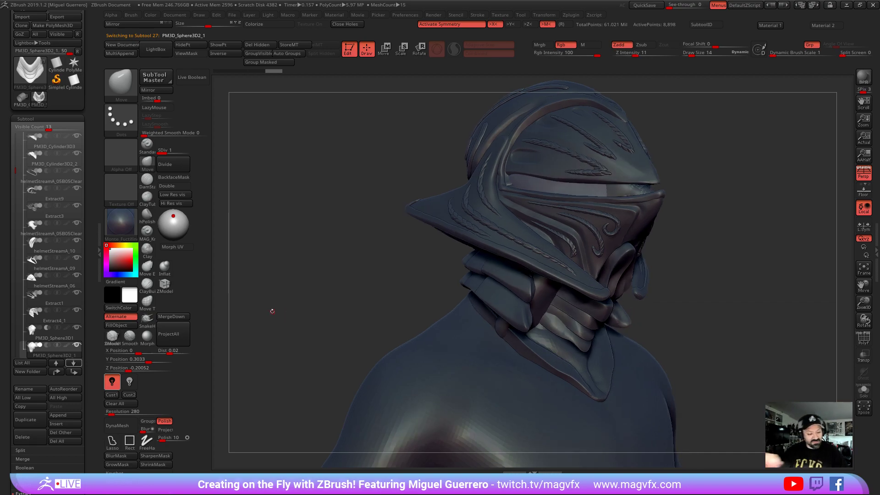
Replace the visible PM3D_Sphere3D2_1 head inside the helmet with the PM3D_Sphere3D2 head
{"action": "left_click_drag", "start_coordinate": [20, 176], "coordinate": [30, 242]}
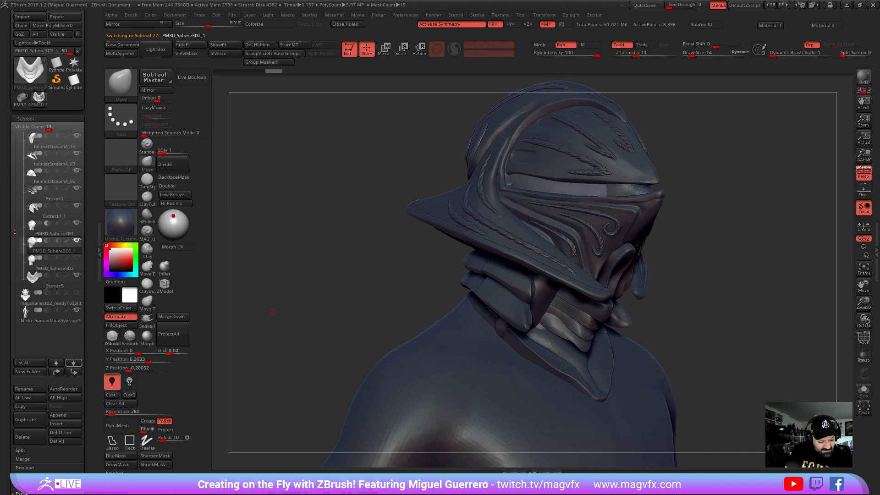
{"action": "left_click", "coordinate": [73, 260]}
{"action": "mouse_move", "coordinate": [77, 243]}
{"action": "left_click_drag", "start_coordinate": [318, 277], "coordinate": [306, 281]}
{"action": "left_click_drag", "start_coordinate": [362, 304], "coordinate": [344, 287]}
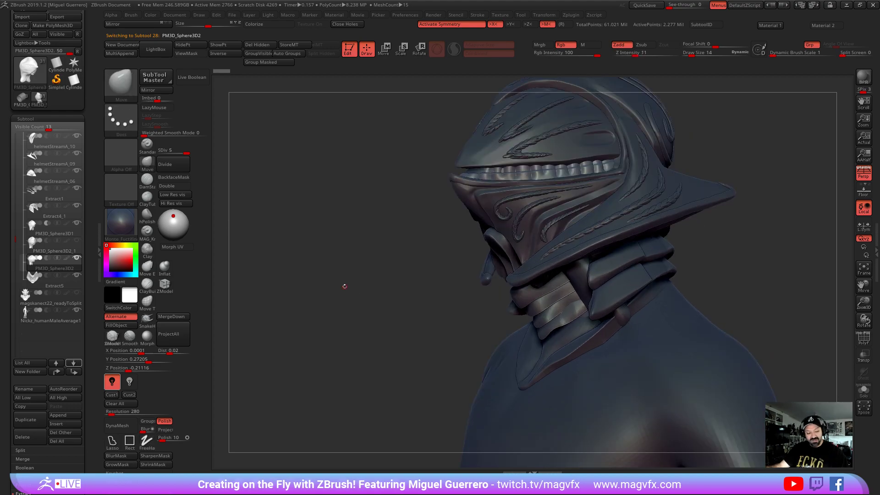
Show the armored bust subtool beside the helmet, compare the two designs, and make the body the active subtool
{"action": "left_click", "coordinate": [76, 292]}
{"action": "right_click_drag", "start_coordinate": [300, 305], "coordinate": [298, 275], "text": "ctrl"}
{"action": "mouse_move", "coordinate": [298, 293]}
{"action": "left_mouse_down"}
{"action": "mouse_move", "coordinate": [349, 314]}
{"action": "mouse_move", "coordinate": [322, 304]}
{"action": "mouse_move", "coordinate": [335, 306]}
{"action": "left_mouse_up"}
{"action": "key", "text": "ctrl"}
{"action": "right_click_drag", "start_coordinate": [336, 305], "coordinate": [320, 306], "text": "ctrl"}
{"action": "left_click_drag", "start_coordinate": [320, 307], "coordinate": [334, 298]}
{"action": "left_click", "coordinate": [349, 329], "text": "alt"}
{"action": "right_click_drag", "start_coordinate": [345, 326], "coordinate": [300, 294], "text": "ctrl"}
{"action": "mouse_move", "coordinate": [300, 294]}
{"action": "left_mouse_down"}
{"action": "mouse_move", "coordinate": [282, 308]}
{"action": "mouse_move", "coordinate": [306, 309]}
{"action": "left_mouse_up"}
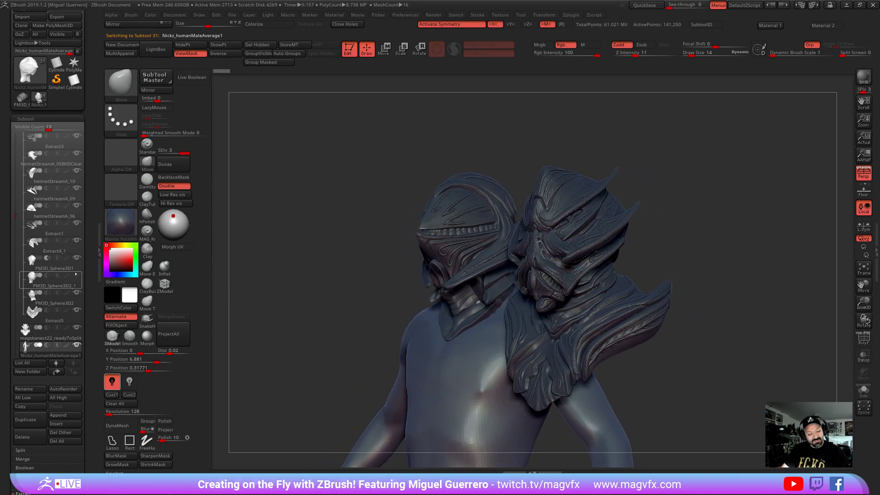
Toggle the PM3D_Sphere3D2_1 head on and off inside the helmet and view both designs from the opposite side
{"action": "mouse_move", "coordinate": [77, 294]}
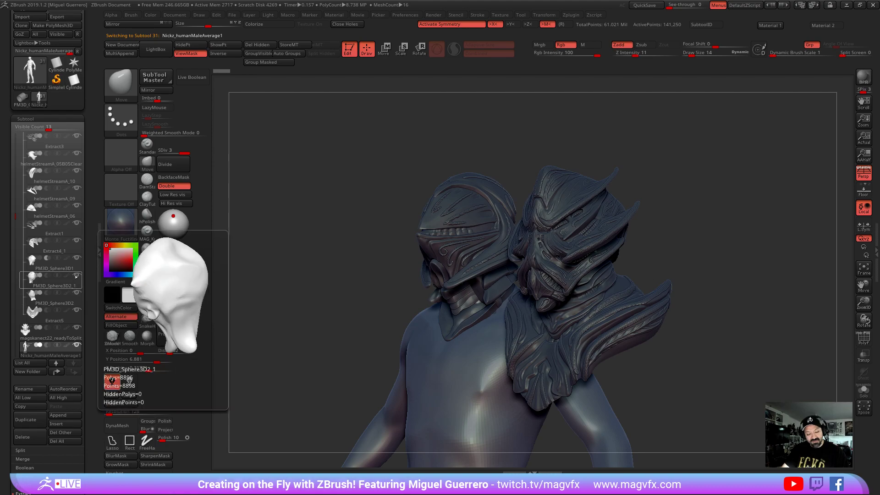
{"action": "mouse_move", "coordinate": [75, 277]}
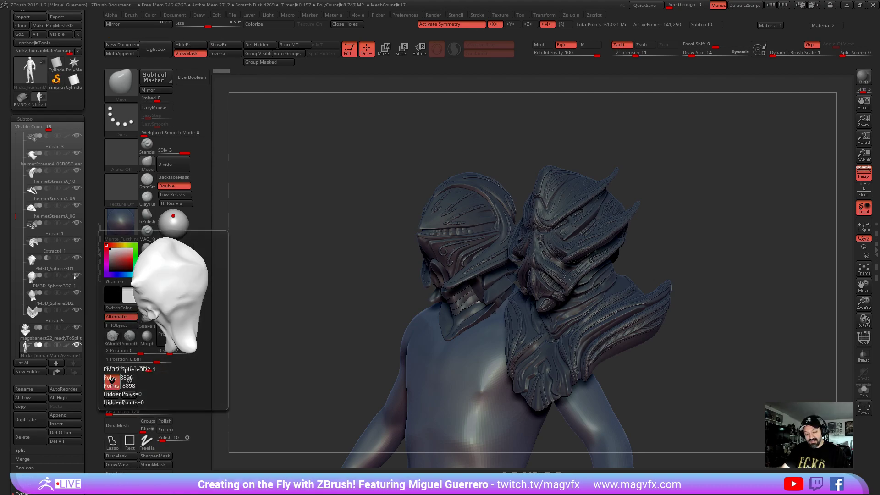
{"action": "left_click", "coordinate": [76, 276]}
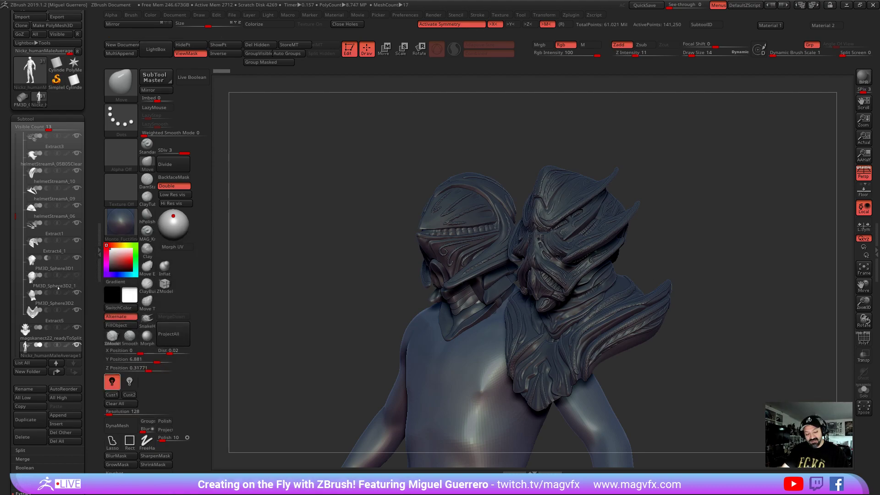
{"action": "mouse_move", "coordinate": [304, 347]}
{"action": "left_mouse_down"}
{"action": "mouse_move", "coordinate": [295, 338]}
{"action": "mouse_move", "coordinate": [287, 352]}
{"action": "left_mouse_up"}
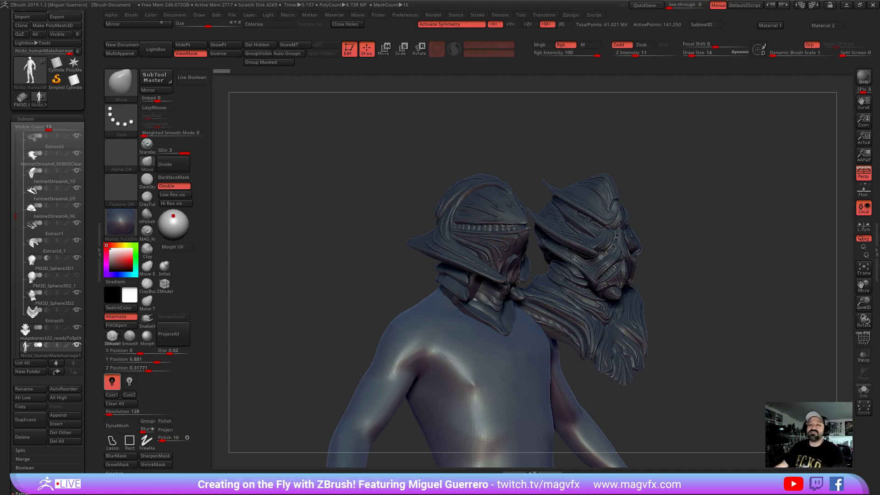
Switch to the web browser and replace the image search with one for "Morrowind"
{"action": "key", "text": "alt+Tab"}
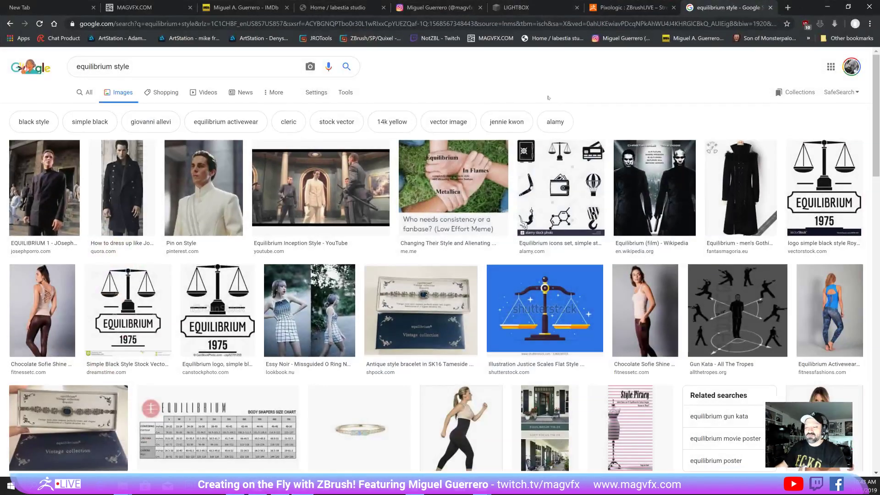
{"action": "triple_click", "coordinate": [240, 61]}
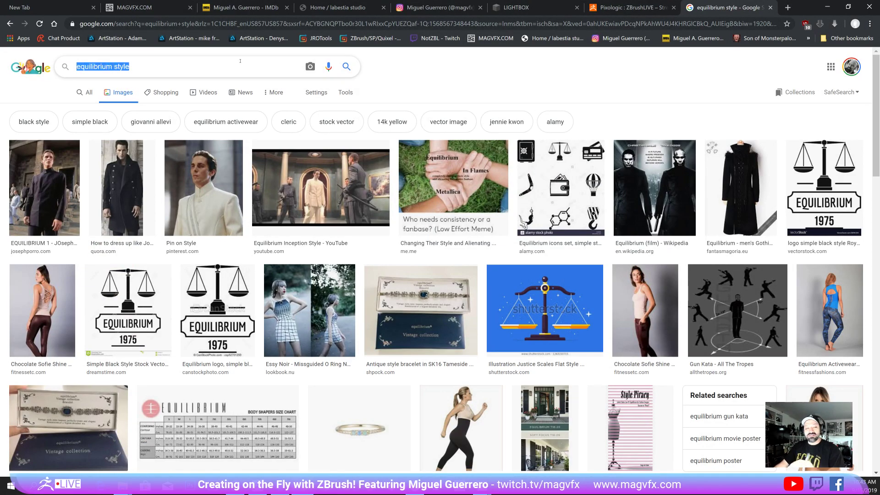
{"action": "type", "text": "Morrowind"}
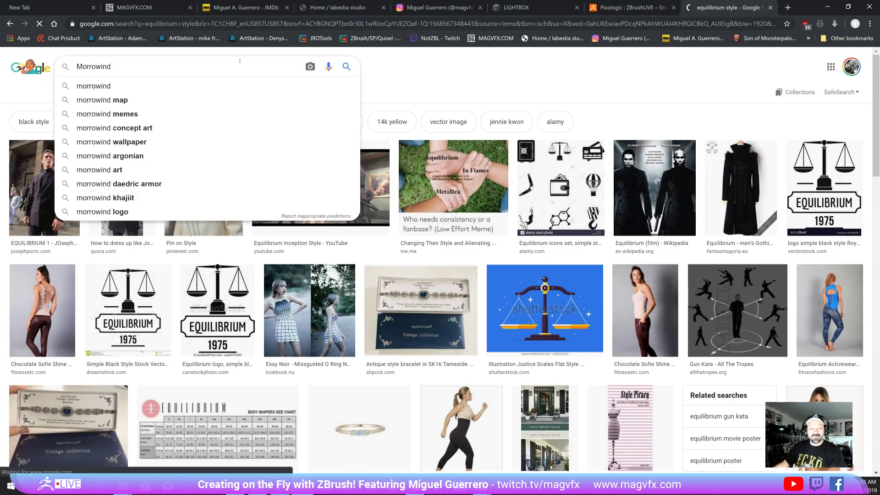
{"action": "key", "text": "Return"}
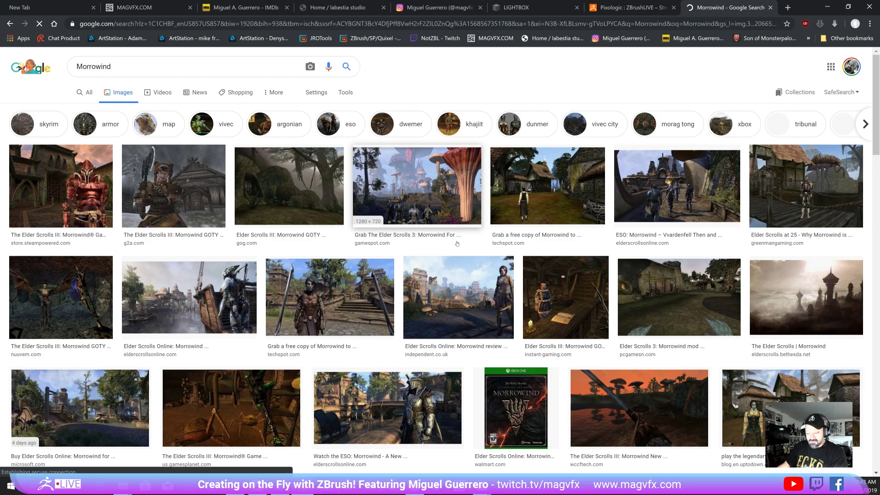
Browse the Morrowind images for helmet references, enlarge the "ESO: Morrowind Closed Beta Details" picture, and return to ZBrush
{"action": "scroll", "coordinate": [457, 243], "scroll_direction": "down", "scroll_amount": 2}
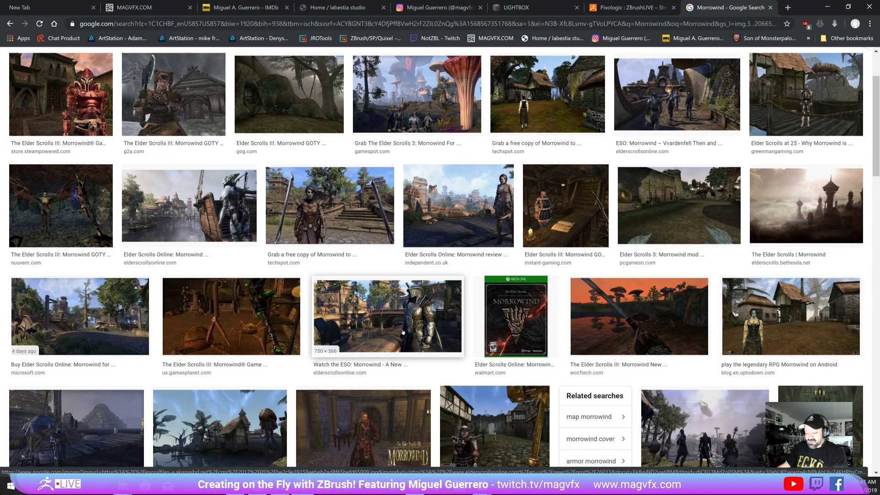
{"action": "scroll", "coordinate": [403, 332], "scroll_direction": "down", "scroll_amount": 5}
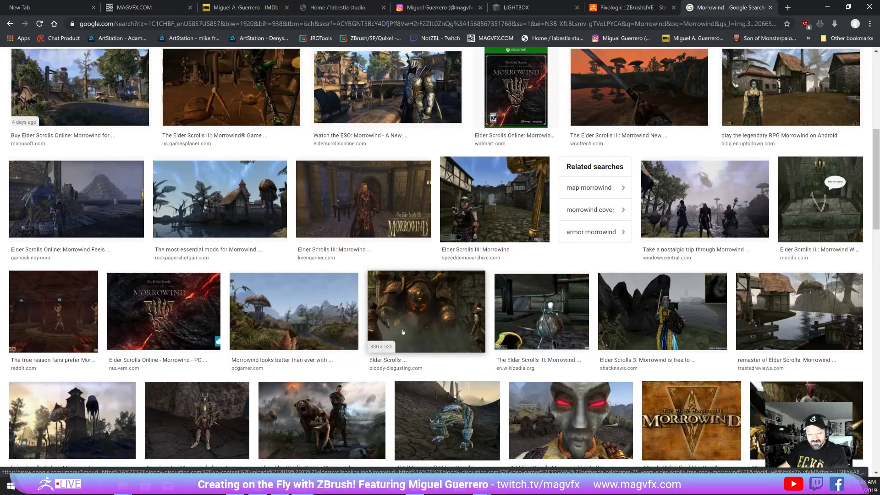
{"action": "scroll", "coordinate": [403, 332], "scroll_direction": "down", "scroll_amount": 7}
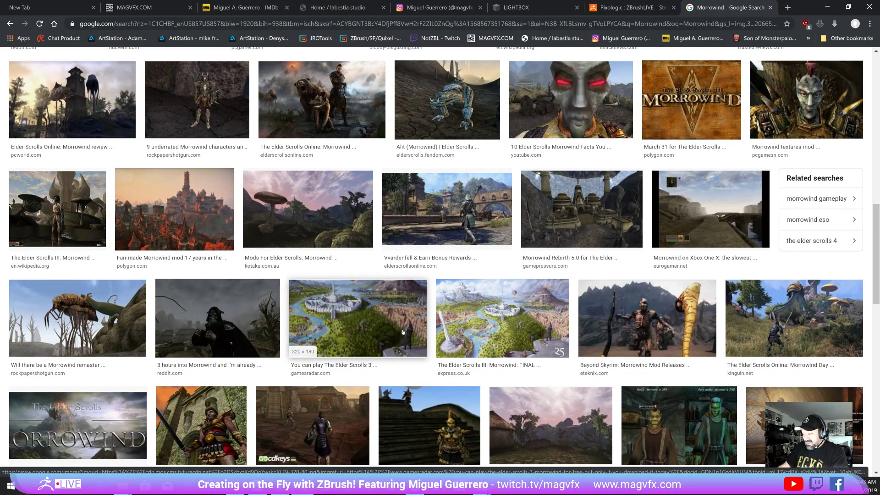
{"action": "scroll", "coordinate": [402, 332], "scroll_direction": "down", "scroll_amount": 5}
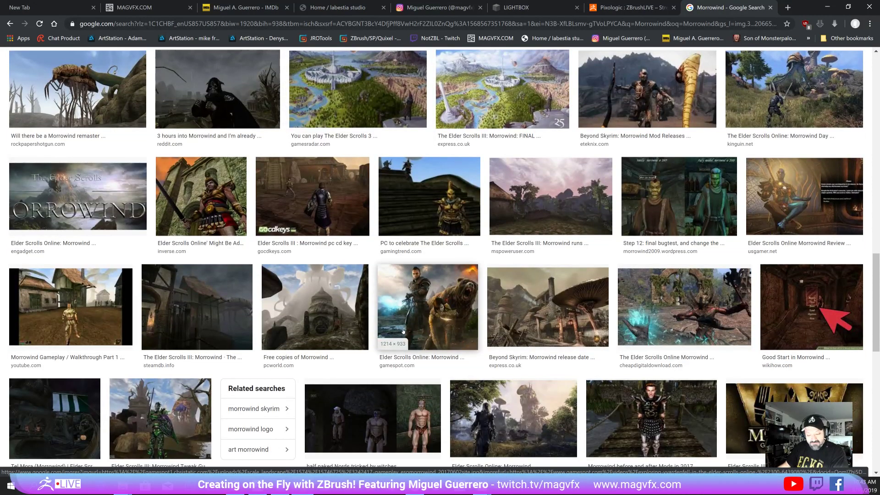
{"action": "scroll", "coordinate": [403, 332], "scroll_direction": "down", "scroll_amount": 5}
{"action": "scroll", "coordinate": [403, 331], "scroll_direction": "down", "scroll_amount": 7}
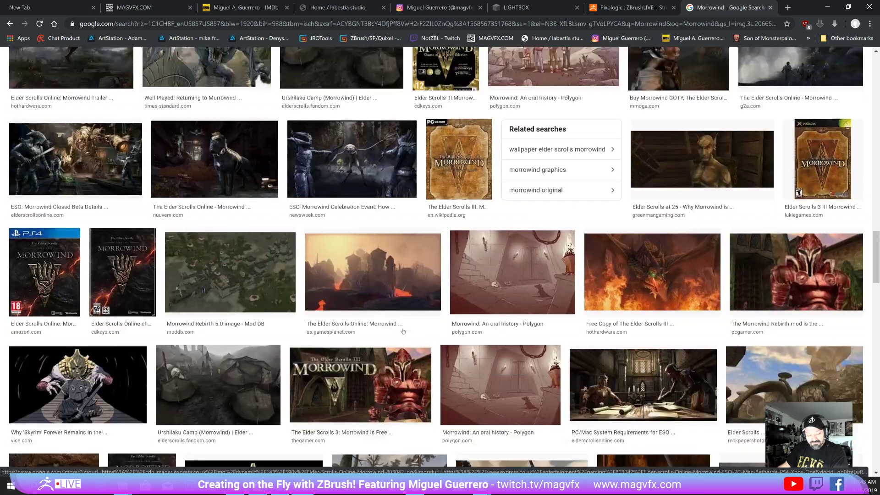
{"action": "scroll", "coordinate": [403, 332], "scroll_direction": "down", "scroll_amount": 1}
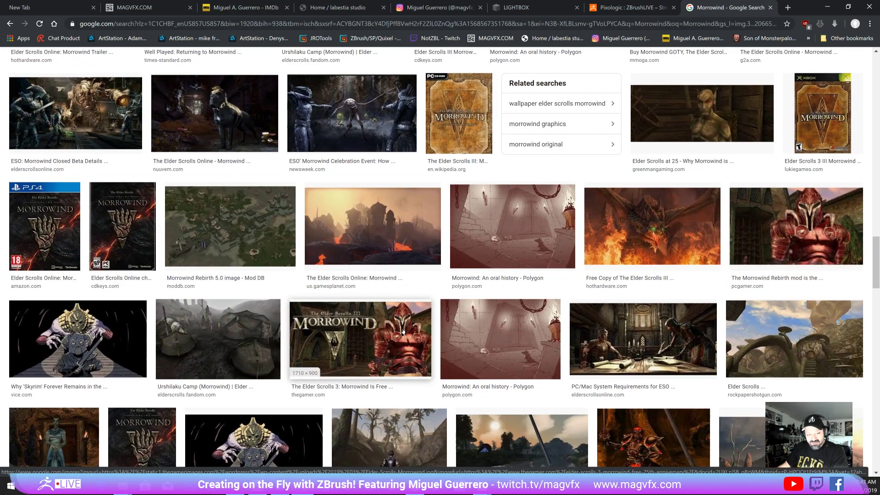
{"action": "scroll", "coordinate": [402, 332], "scroll_direction": "down", "scroll_amount": 6}
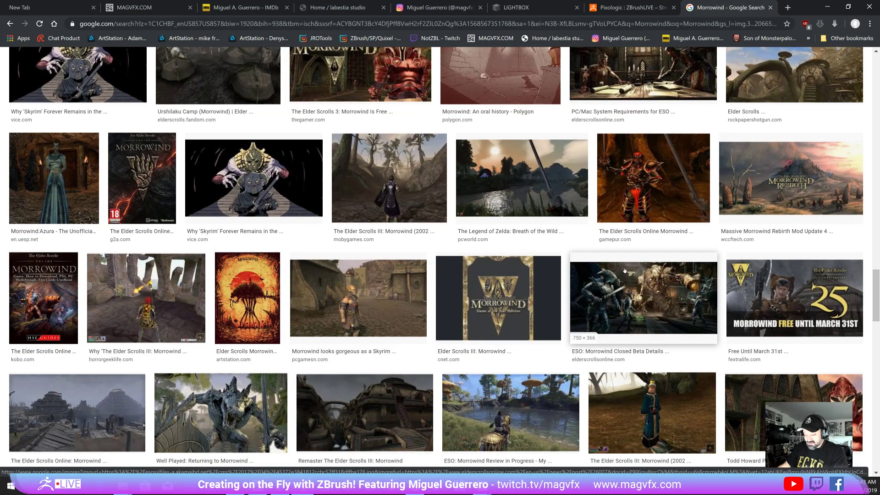
{"action": "left_click", "coordinate": [641, 297]}
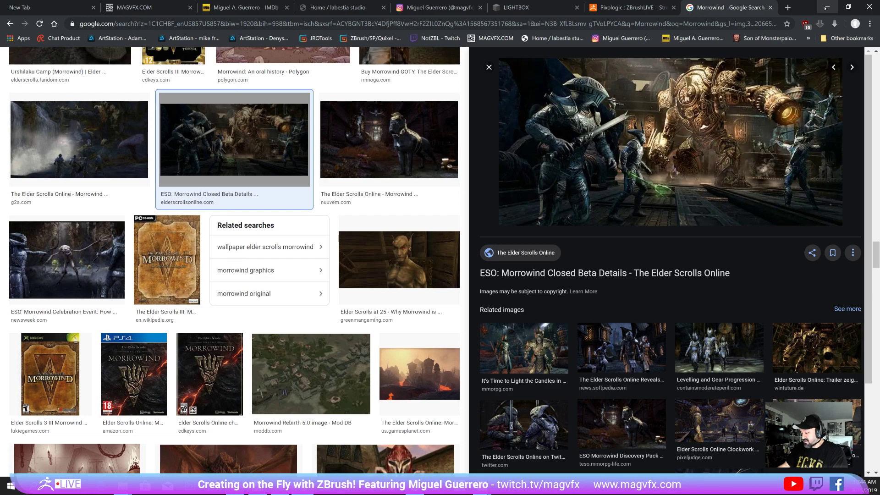
{"action": "left_click", "coordinate": [826, 8]}
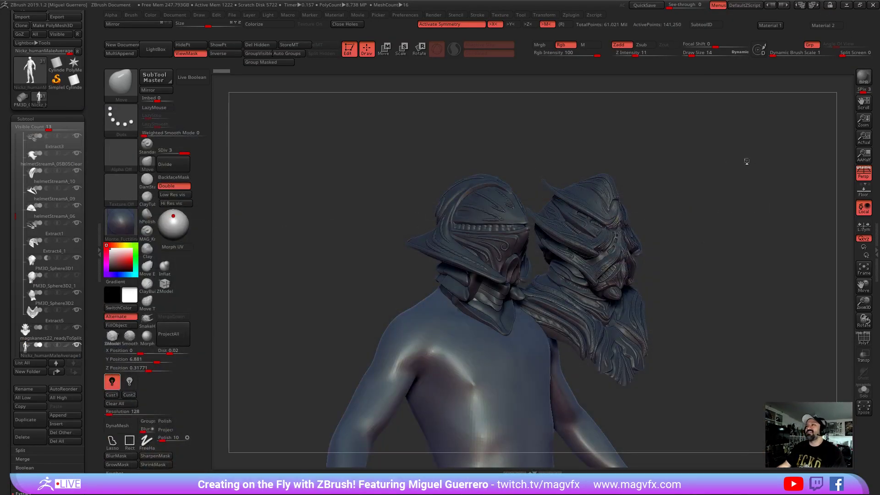
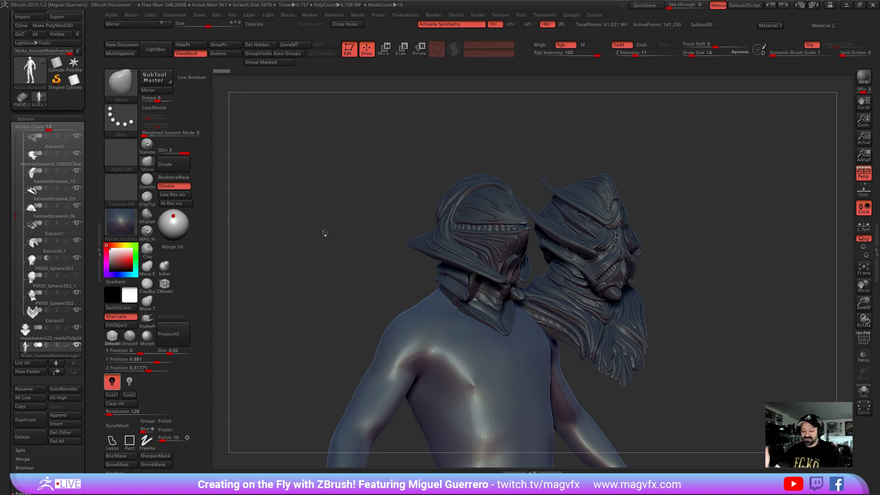
Hide the armored bust subtool and view the helmeted body from the side
{"action": "left_click_drag", "start_coordinate": [323, 231], "coordinate": [325, 231]}
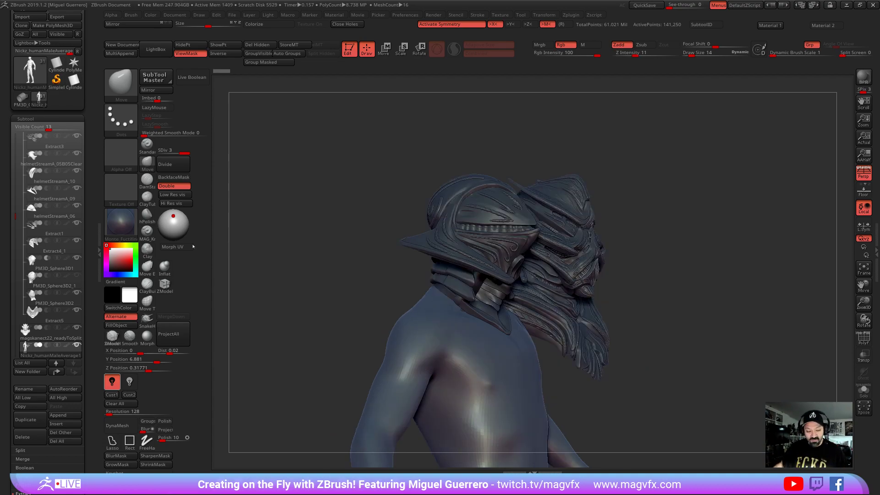
{"action": "left_click", "coordinate": [77, 327]}
{"action": "left_click_drag", "start_coordinate": [261, 291], "coordinate": [347, 281]}
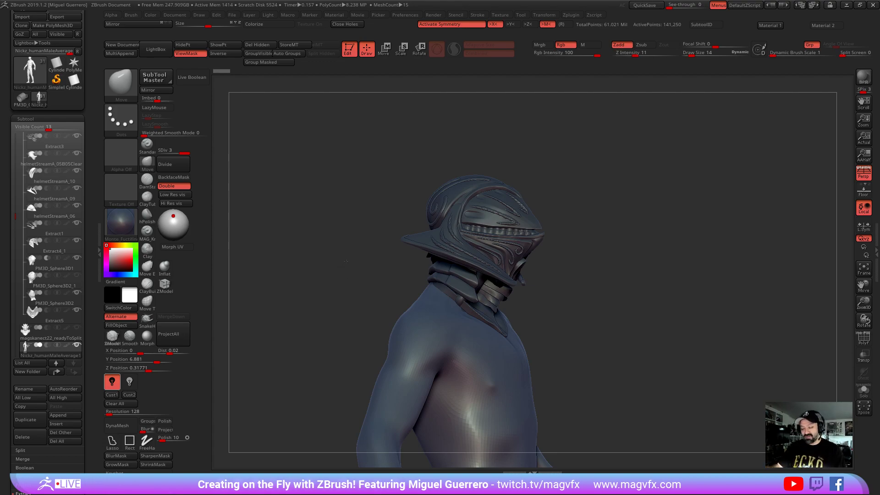
{"action": "left_click_drag", "start_coordinate": [342, 261], "coordinate": [346, 286]}
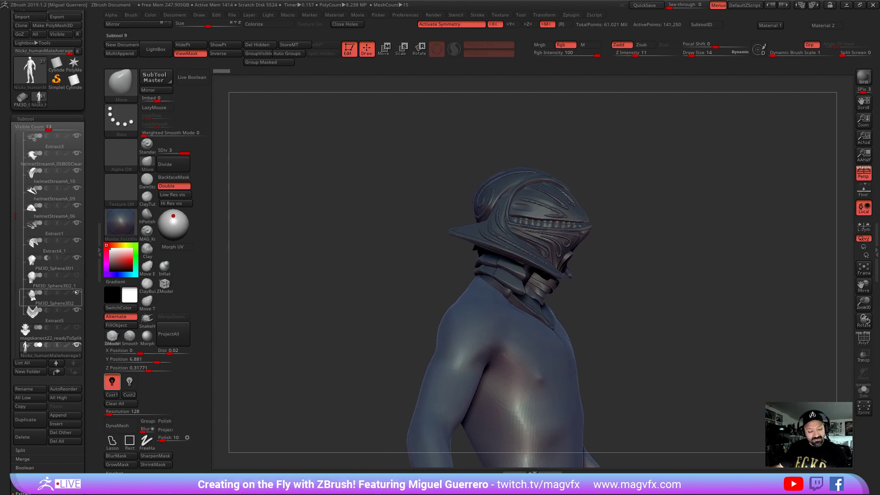
Compare the inner heads by toggling them, leaving PM3D_Sphere3D1 and PM3D_Sphere3D2_1 hidden and PM3D_Sphere3D2 shown inside the helmet
{"action": "left_click_drag", "start_coordinate": [314, 337], "coordinate": [273, 338]}
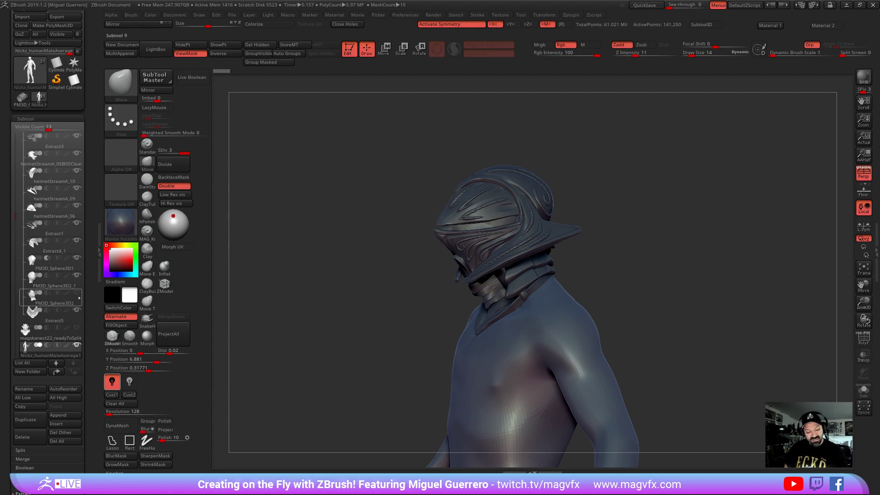
{"action": "left_click", "coordinate": [77, 275]}
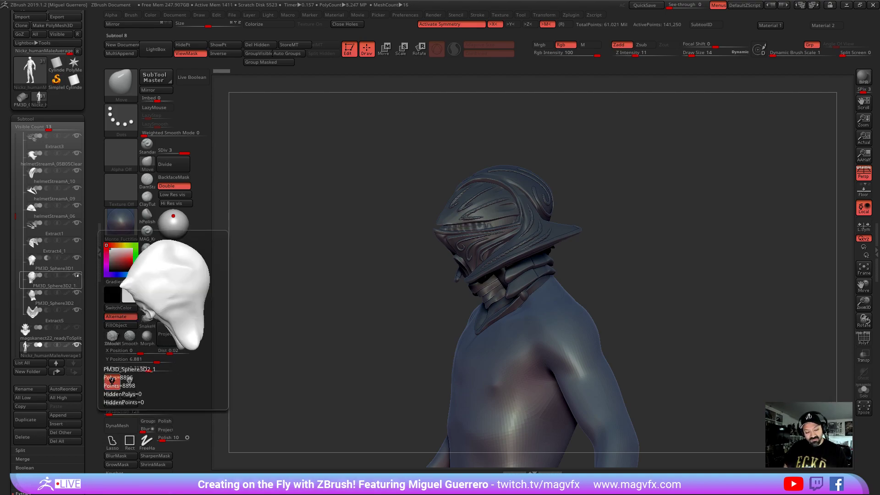
{"action": "left_click", "coordinate": [76, 275]}
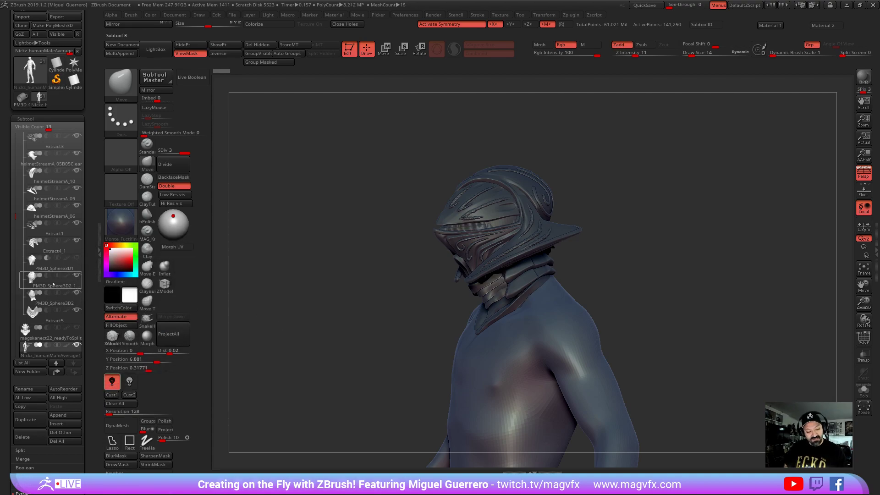
{"action": "left_click", "coordinate": [77, 275]}
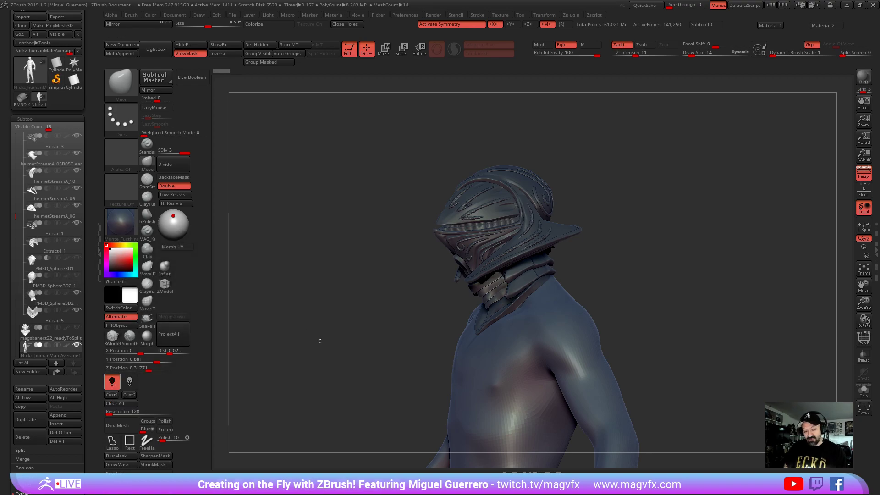
Examine the helmet and neck armor from both sides and the front, and make the PM3D_Cylinder3D3 collar the active subtool
{"action": "mouse_move", "coordinate": [299, 350]}
{"action": "left_mouse_down"}
{"action": "mouse_move", "coordinate": [313, 346]}
{"action": "mouse_move", "coordinate": [294, 351]}
{"action": "left_mouse_up"}
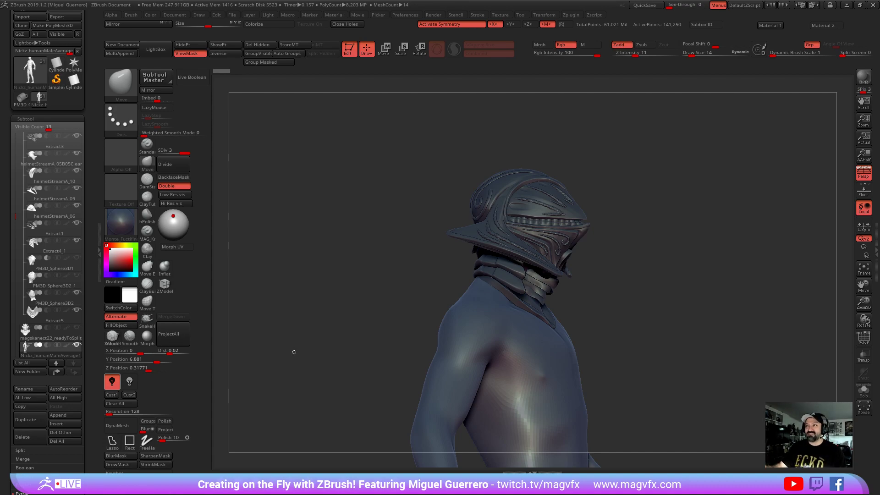
{"action": "mouse_move", "coordinate": [353, 287]}
{"action": "left_mouse_down", "text": "alt"}
{"action": "mouse_move", "coordinate": [361, 288]}
{"action": "mouse_move", "coordinate": [326, 325]}
{"action": "mouse_move", "coordinate": [318, 306]}
{"action": "mouse_move", "coordinate": [325, 315]}
{"action": "left_mouse_up", "text": "alt"}
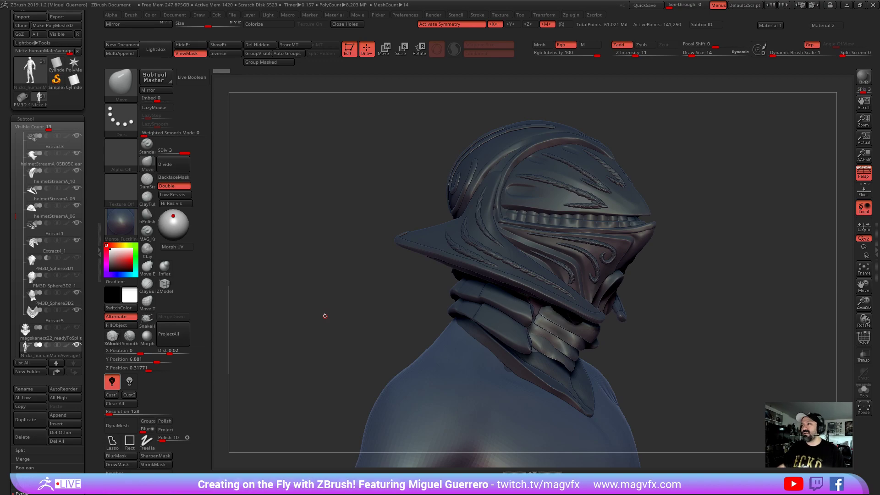
{"action": "mouse_move", "coordinate": [325, 315]}
{"action": "left_mouse_down"}
{"action": "mouse_move", "coordinate": [310, 314]}
{"action": "mouse_move", "coordinate": [318, 326]}
{"action": "mouse_move", "coordinate": [276, 301]}
{"action": "mouse_move", "coordinate": [291, 334]}
{"action": "mouse_move", "coordinate": [327, 294]}
{"action": "left_mouse_up"}
{"action": "left_click_drag", "start_coordinate": [318, 329], "coordinate": [360, 328]}
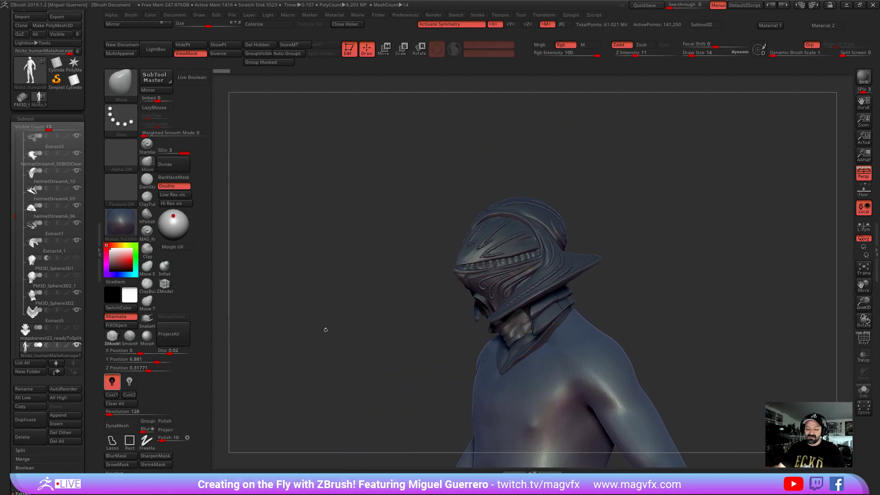
{"action": "left_click_drag", "start_coordinate": [306, 325], "coordinate": [361, 328]}
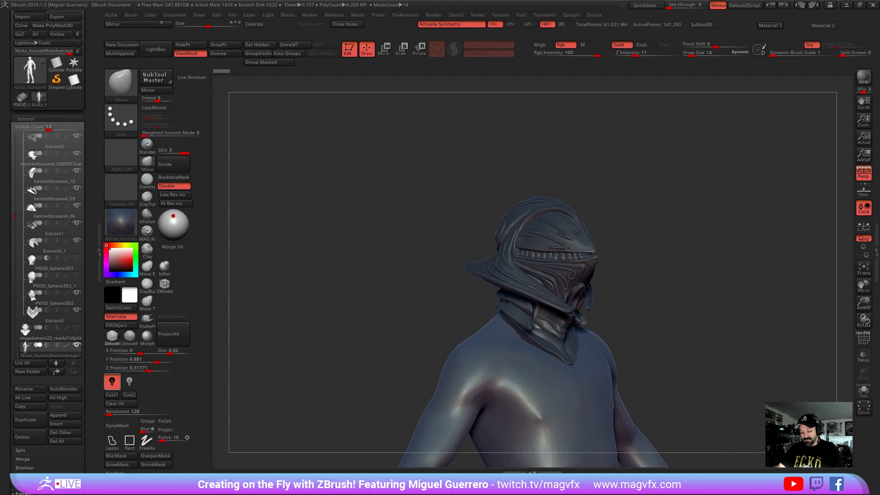
{"action": "left_click_drag", "start_coordinate": [353, 328], "coordinate": [408, 337]}
{"action": "left_click", "coordinate": [528, 347], "text": "alt"}
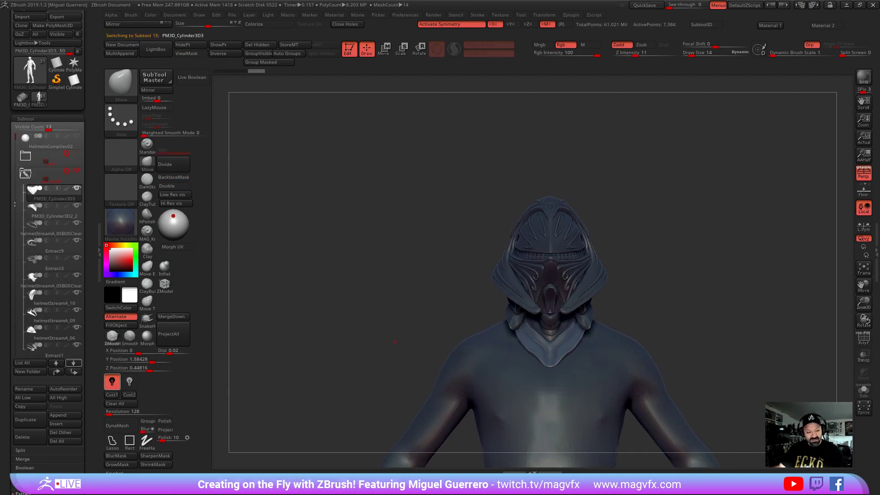
Show the armored bust beside the helmet, compare the two from the front and three-quarter views, and hide it again
{"action": "scroll", "coordinate": [71, 297], "scroll_direction": "down", "scroll_amount": 5}
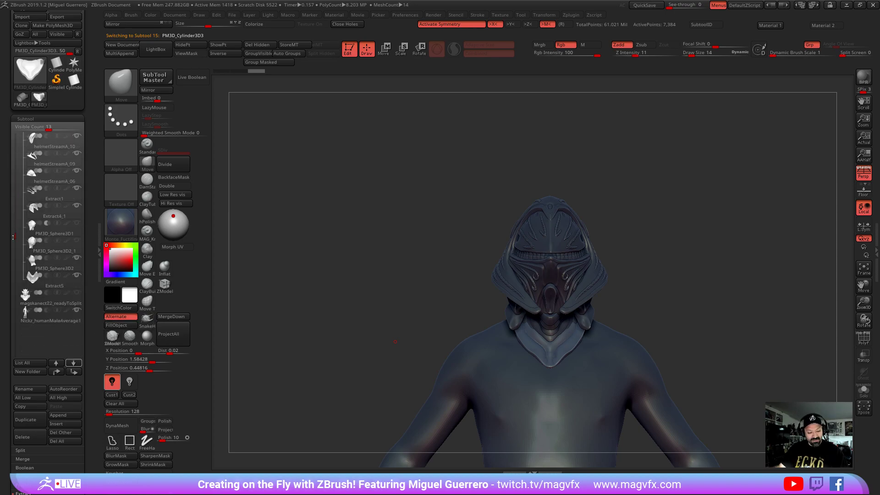
{"action": "left_click", "coordinate": [76, 293]}
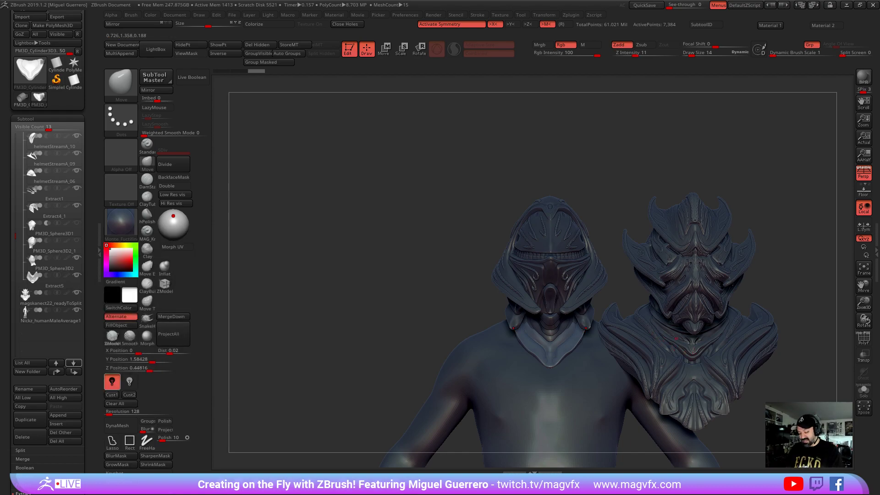
{"action": "right_click_drag", "start_coordinate": [672, 348], "coordinate": [380, 303]}
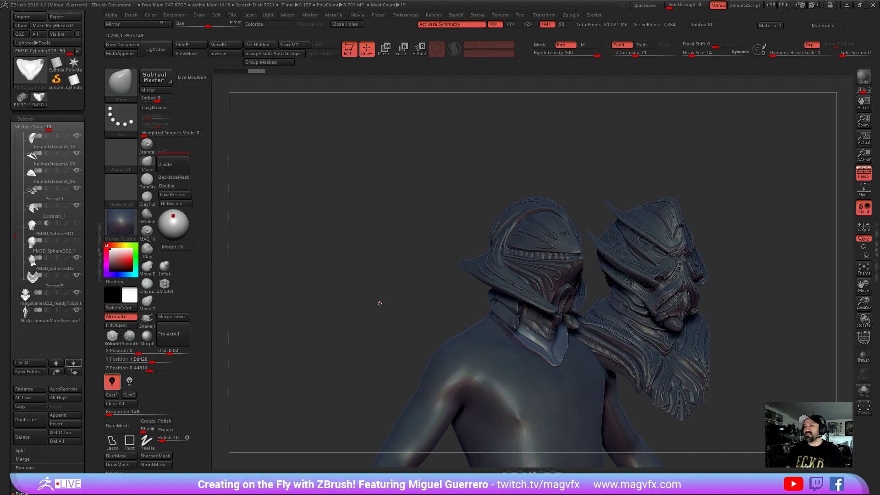
{"action": "left_click_drag", "start_coordinate": [307, 311], "coordinate": [274, 303]}
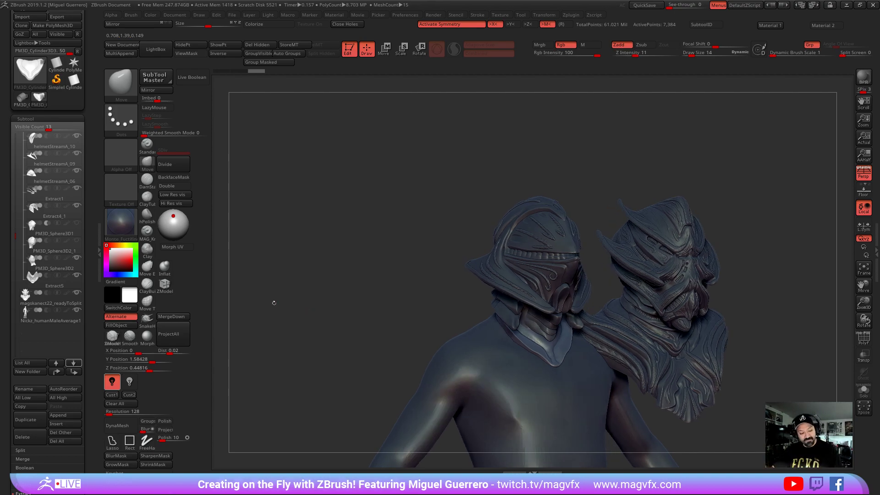
{"action": "left_click", "coordinate": [77, 292]}
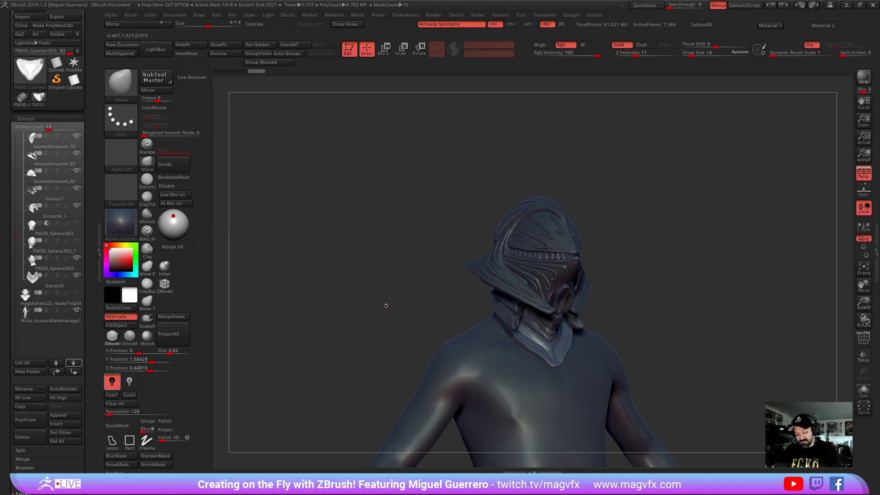
Enlarge the Move brush to a draw size of 302 and pull the sides of the neck collar outward
{"action": "left_click_drag", "start_coordinate": [387, 306], "coordinate": [498, 335], "text": "shift"}
{"action": "key", "text": "b"}
{"action": "left_click_drag", "start_coordinate": [389, 133], "coordinate": [429, 268]}
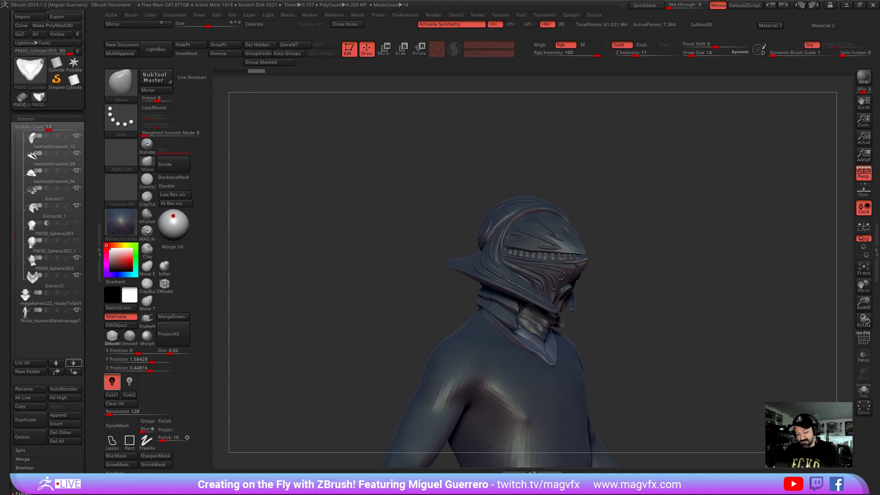
{"action": "key", "text": "bracketright"}
{"action": "key", "text": "bracketright"}
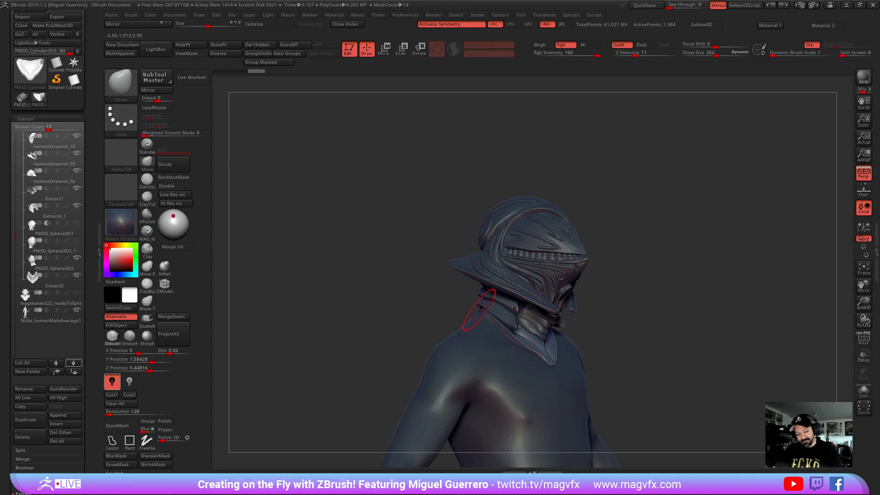
{"action": "mouse_move", "coordinate": [421, 282]}
{"action": "left_mouse_down"}
{"action": "mouse_move", "coordinate": [412, 284]}
{"action": "mouse_move", "coordinate": [464, 312]}
{"action": "mouse_move", "coordinate": [387, 331]}
{"action": "left_mouse_up"}
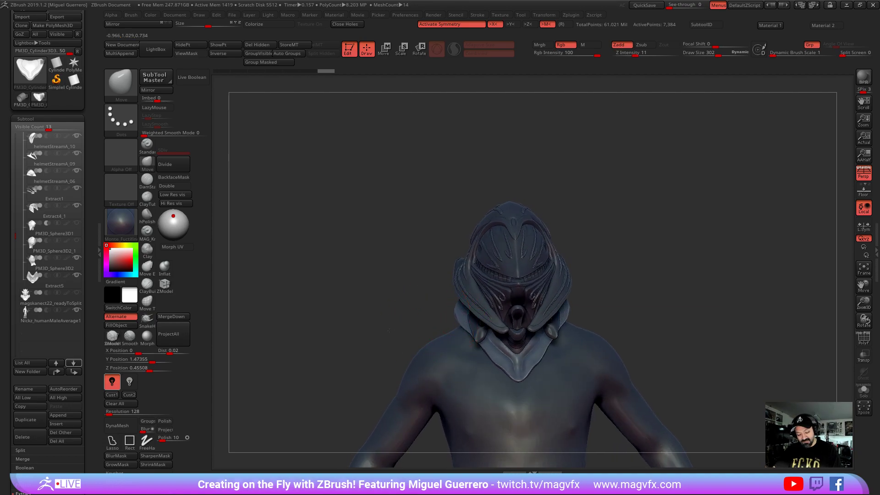
Reshape the collar from the front and side, flaring its back rim away from the neck and adjusting its front point
{"action": "mouse_move", "coordinate": [457, 305]}
{"action": "left_mouse_down"}
{"action": "mouse_move", "coordinate": [432, 307]}
{"action": "mouse_move", "coordinate": [470, 327]}
{"action": "mouse_move", "coordinate": [448, 348]}
{"action": "mouse_move", "coordinate": [477, 336]}
{"action": "mouse_move", "coordinate": [541, 392]}
{"action": "left_mouse_up"}
{"action": "left_click_drag", "start_coordinate": [500, 367], "coordinate": [491, 347]}
{"action": "mouse_move", "coordinate": [424, 340]}
{"action": "left_mouse_down"}
{"action": "mouse_move", "coordinate": [426, 315]}
{"action": "mouse_move", "coordinate": [479, 314]}
{"action": "left_mouse_up"}
{"action": "left_click_drag", "start_coordinate": [514, 352], "coordinate": [527, 380], "text": "shift"}
{"action": "left_click_drag", "start_coordinate": [458, 321], "coordinate": [520, 318]}
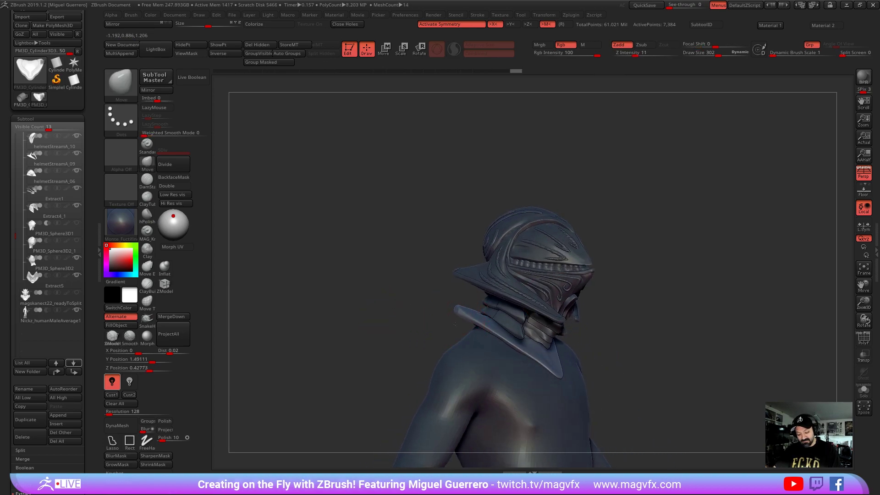
Shape the back rim of the collar with the Move brush, refining its flare from behind and from the side
{"action": "mouse_move", "coordinate": [448, 318]}
{"action": "left_mouse_down"}
{"action": "mouse_move", "coordinate": [398, 338]}
{"action": "mouse_move", "coordinate": [407, 324]}
{"action": "left_mouse_up"}
{"action": "right_click_drag", "start_coordinate": [406, 324], "coordinate": [399, 315]}
{"action": "left_click_drag", "start_coordinate": [399, 322], "coordinate": [400, 306]}
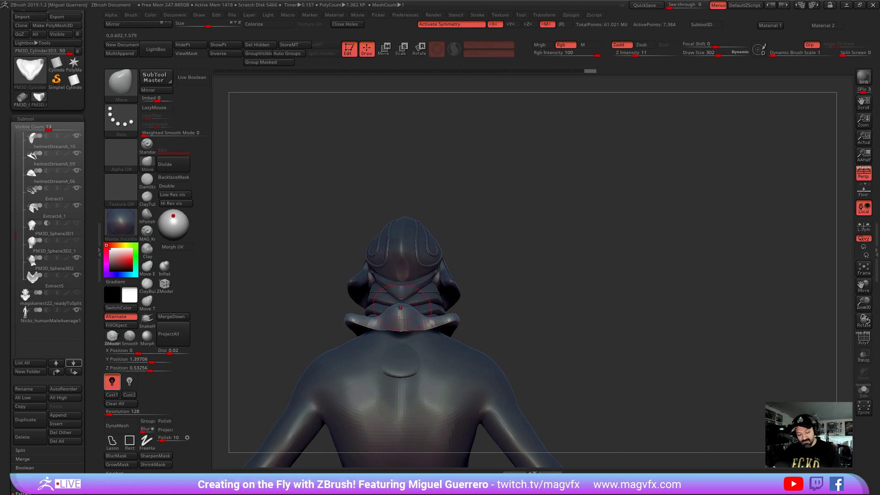
{"action": "mouse_move", "coordinate": [401, 309]}
{"action": "right_mouse_down"}
{"action": "mouse_move", "coordinate": [406, 326]}
{"action": "mouse_move", "coordinate": [324, 336]}
{"action": "mouse_move", "coordinate": [346, 334]}
{"action": "right_mouse_up"}
{"action": "left_click_drag", "start_coordinate": [410, 302], "coordinate": [390, 319]}
{"action": "left_click_drag", "start_coordinate": [399, 301], "coordinate": [397, 305]}
{"action": "mouse_move", "coordinate": [366, 327]}
{"action": "right_mouse_down", "text": "alt"}
{"action": "mouse_move", "coordinate": [428, 295]}
{"action": "mouse_move", "coordinate": [402, 310]}
{"action": "mouse_move", "coordinate": [425, 311]}
{"action": "mouse_move", "coordinate": [414, 314]}
{"action": "right_mouse_up", "text": "alt"}
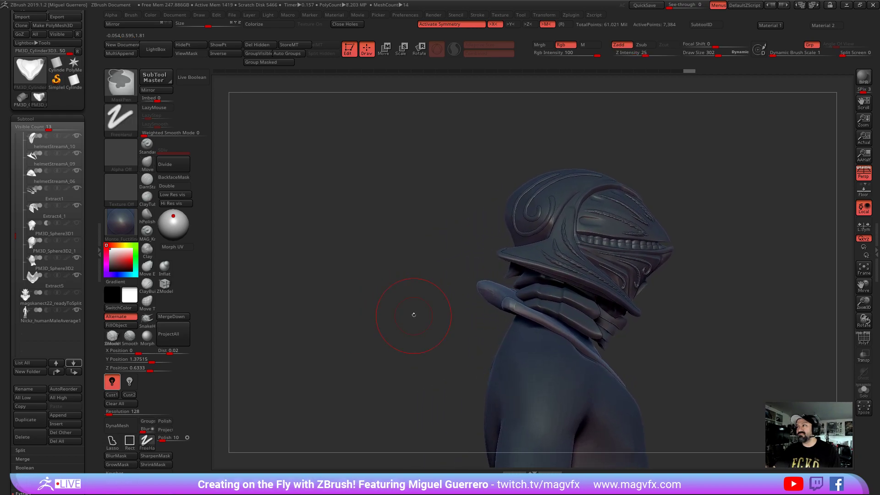
{"action": "key", "text": "space"}
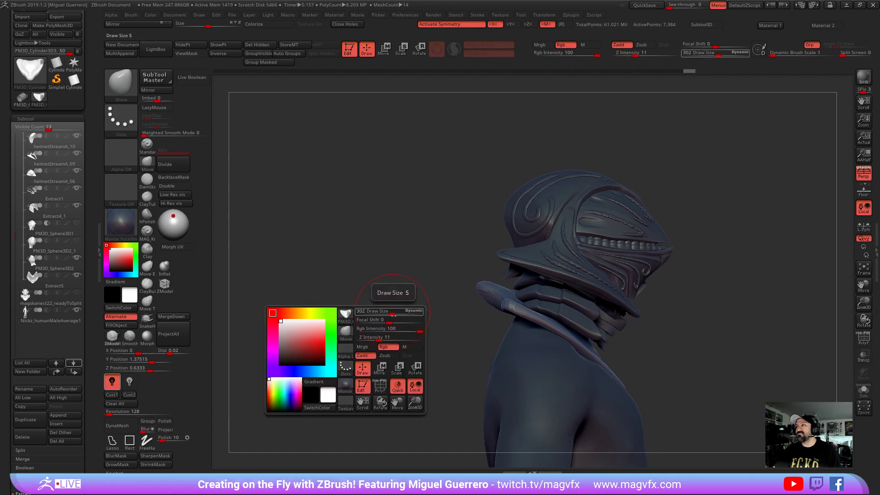
{"action": "mouse_move", "coordinate": [396, 263]}
{"action": "left_mouse_down"}
{"action": "mouse_move", "coordinate": [405, 262]}
{"action": "mouse_move", "coordinate": [399, 266]}
{"action": "left_mouse_up"}
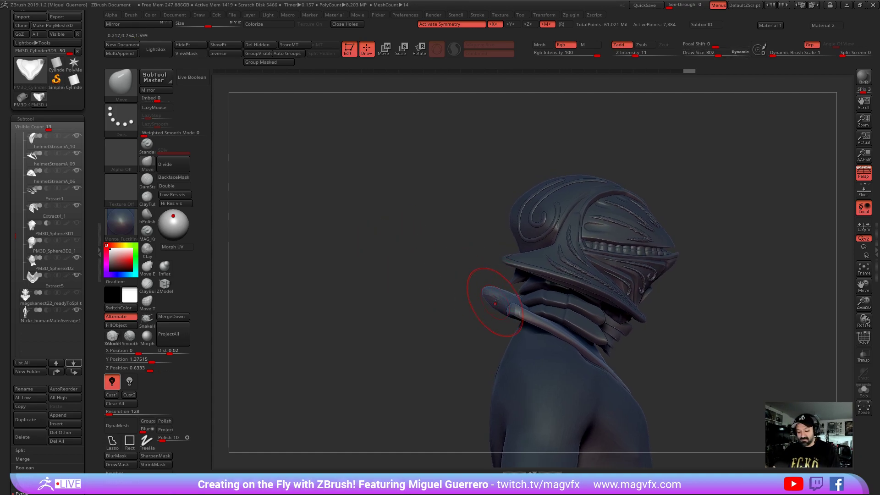
{"action": "left_click_drag", "start_coordinate": [496, 300], "coordinate": [497, 299]}
Carve the front centre of the collar inward with the DamStandard brush to open a gap below the chin
{"action": "mouse_move", "coordinate": [461, 255]}
{"action": "left_mouse_down"}
{"action": "mouse_move", "coordinate": [412, 308]}
{"action": "mouse_move", "coordinate": [433, 317]}
{"action": "mouse_move", "coordinate": [428, 328]}
{"action": "mouse_move", "coordinate": [454, 338]}
{"action": "left_mouse_up"}
{"action": "left_click_drag", "start_coordinate": [481, 366], "coordinate": [475, 370]}
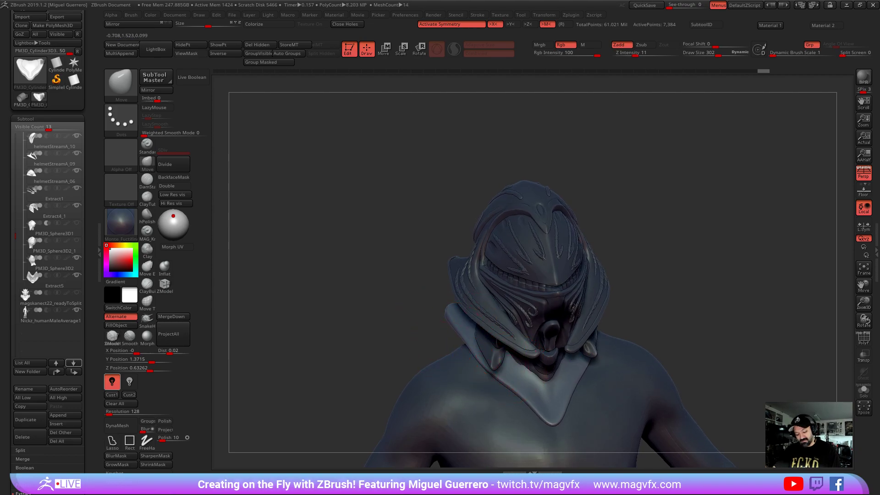
{"action": "left_click_drag", "start_coordinate": [358, 298], "coordinate": [377, 301]}
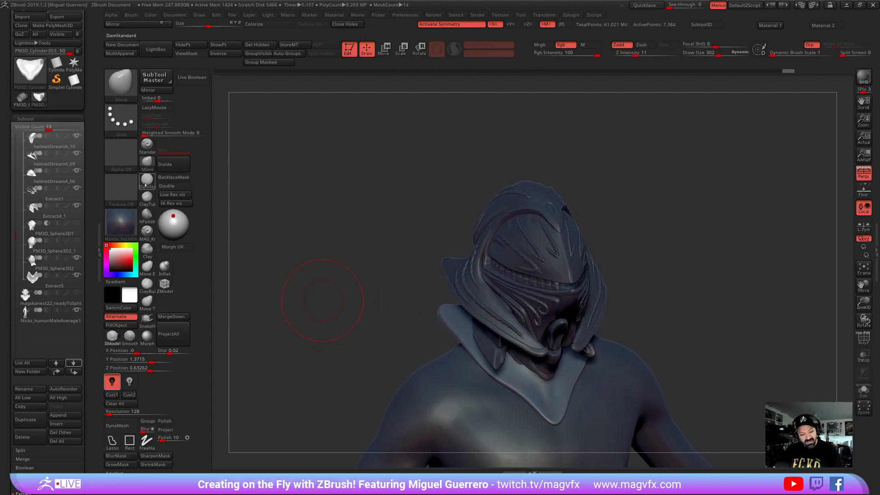
{"action": "left_click", "coordinate": [147, 180]}
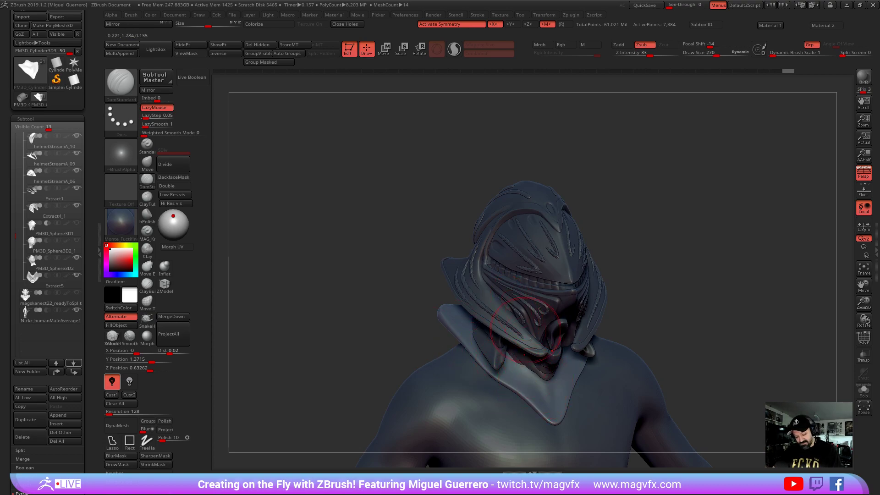
{"action": "left_click_drag", "start_coordinate": [520, 367], "coordinate": [552, 403]}
{"action": "left_click_drag", "start_coordinate": [415, 338], "coordinate": [486, 365], "text": "shift"}
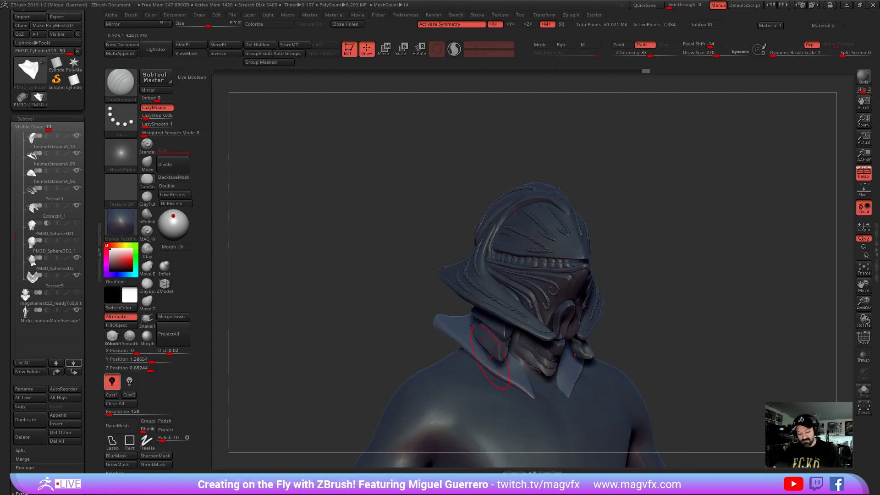
Return to the Move brush and pull the collar's flared side rim in closer to the neck
{"action": "key", "text": "b"}
{"action": "key", "text": "m"}
{"action": "key", "text": "v"}
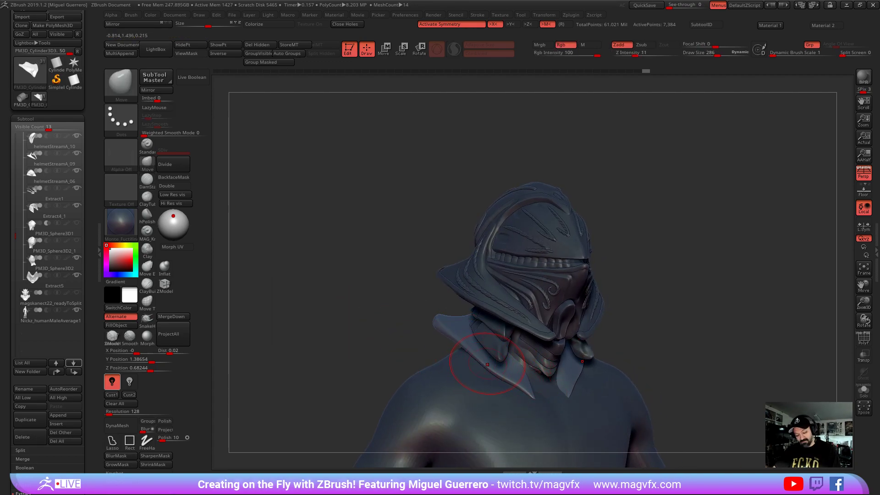
{"action": "left_click_drag", "start_coordinate": [486, 365], "coordinate": [447, 334]}
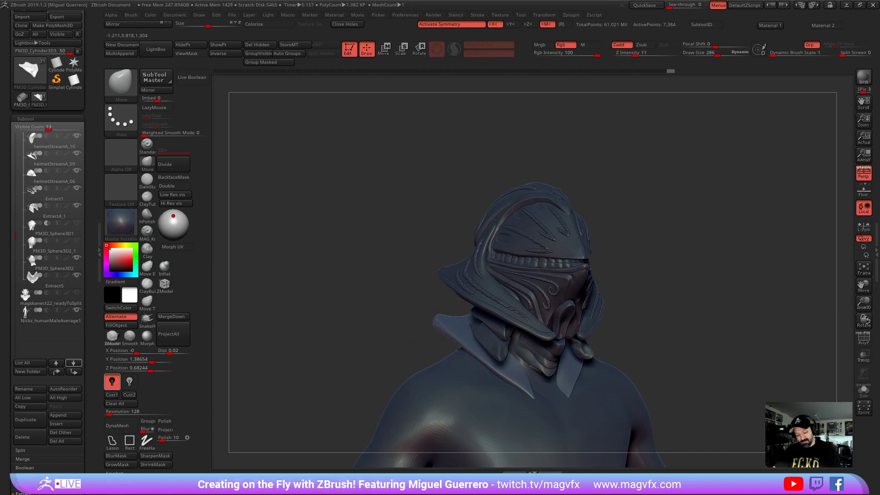
{"action": "left_click_drag", "start_coordinate": [456, 333], "coordinate": [446, 330]}
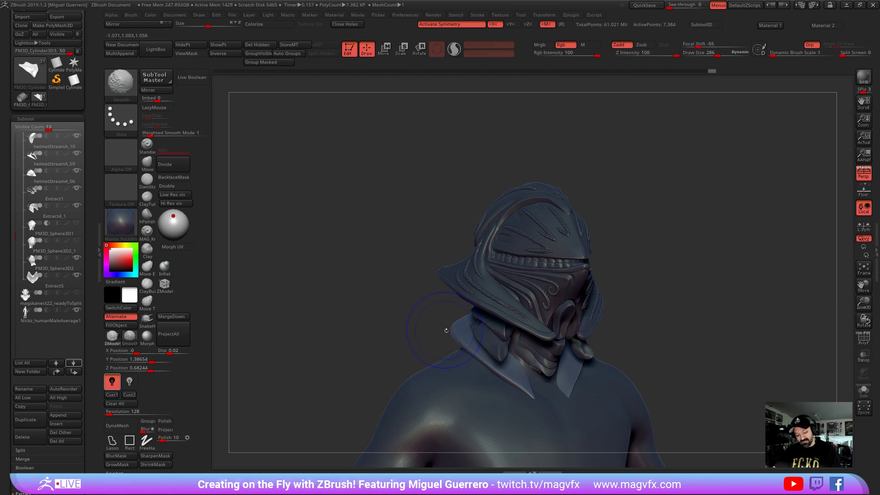
Make the Extract5 throat piece active and adjust its shape beneath the helmet with the Move brush
{"action": "left_click", "coordinate": [519, 370], "text": "alt"}
{"action": "right_click_drag", "start_coordinate": [519, 369], "coordinate": [545, 366]}
{"action": "left_click_drag", "start_coordinate": [545, 366], "coordinate": [550, 364], "text": "shift"}
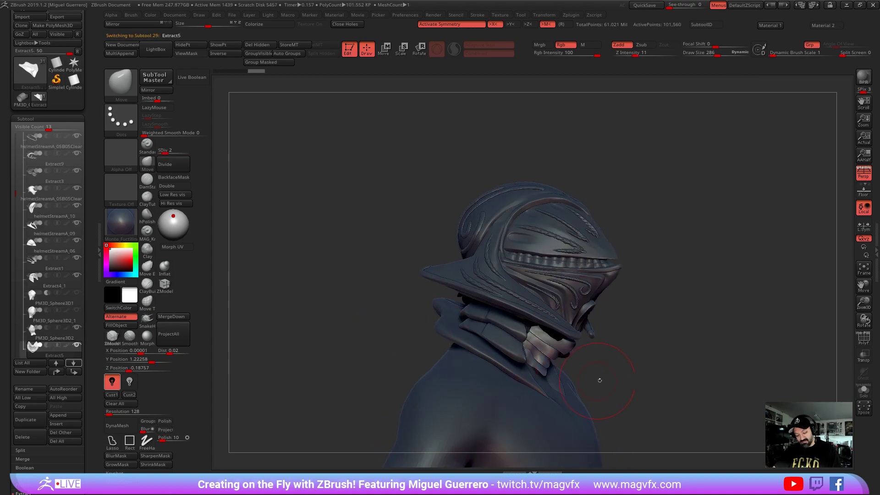
{"action": "right_click_drag", "start_coordinate": [550, 364], "coordinate": [570, 372]}
{"action": "left_click_drag", "start_coordinate": [539, 367], "coordinate": [553, 326]}
{"action": "mouse_move", "coordinate": [557, 334]}
{"action": "right_mouse_down"}
{"action": "mouse_move", "coordinate": [517, 335]}
{"action": "mouse_move", "coordinate": [530, 306]}
{"action": "right_mouse_up"}
{"action": "right_click_drag", "start_coordinate": [414, 301], "coordinate": [423, 326], "text": "ctrl"}
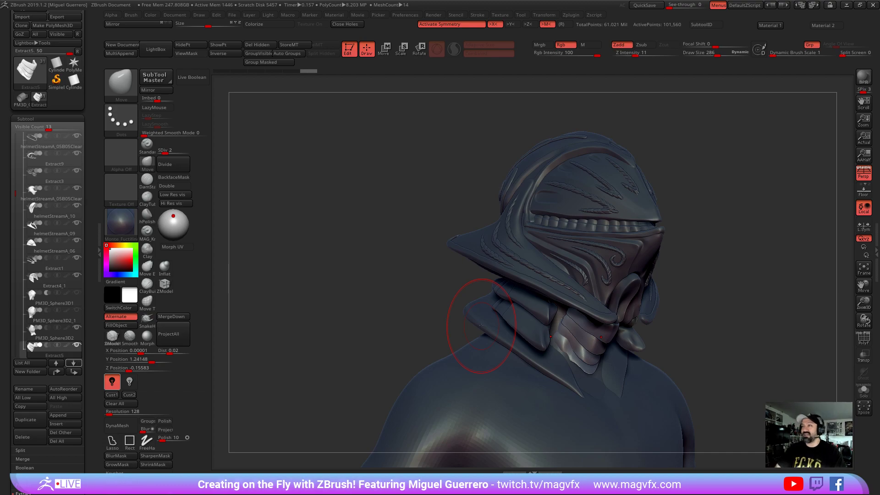
Make the PM3D_Cylinder3D3 collar active and pull its two front tips down into curved points on the chest
{"action": "mouse_move", "coordinate": [380, 305]}
{"action": "left_mouse_down", "text": "alt"}
{"action": "mouse_move", "coordinate": [375, 257]}
{"action": "mouse_move", "coordinate": [469, 266]}
{"action": "left_mouse_up", "text": "alt"}
{"action": "left_click_drag", "start_coordinate": [395, 232], "coordinate": [449, 238]}
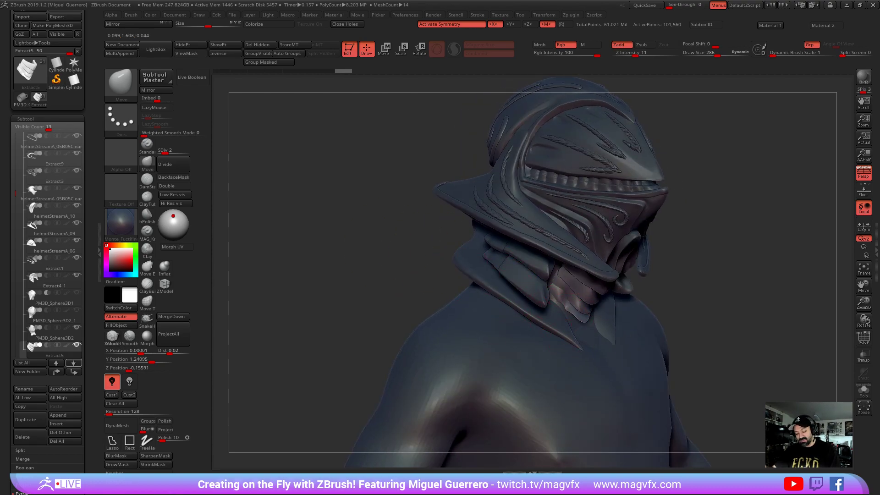
{"action": "left_click", "coordinate": [580, 337], "text": "alt"}
{"action": "mouse_move", "coordinate": [459, 298]}
{"action": "left_mouse_down"}
{"action": "mouse_move", "coordinate": [392, 278]}
{"action": "mouse_move", "coordinate": [610, 376]}
{"action": "left_mouse_up"}
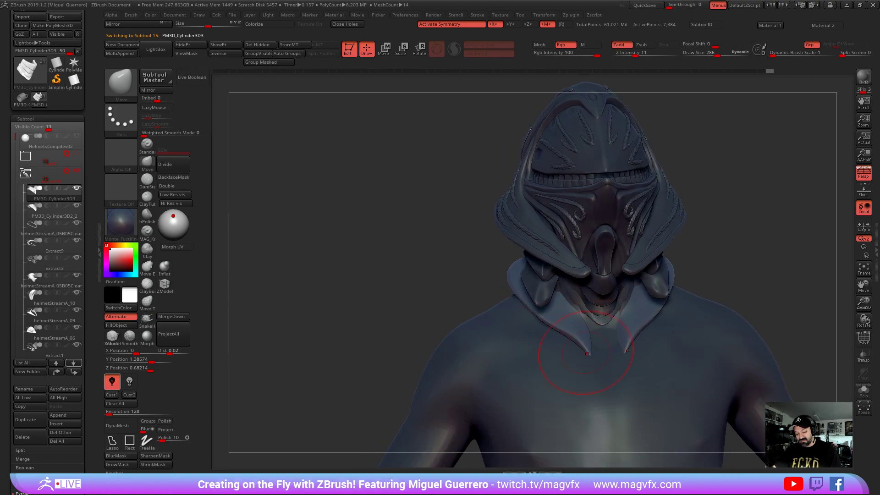
{"action": "right_click_drag", "start_coordinate": [532, 375], "coordinate": [584, 350]}
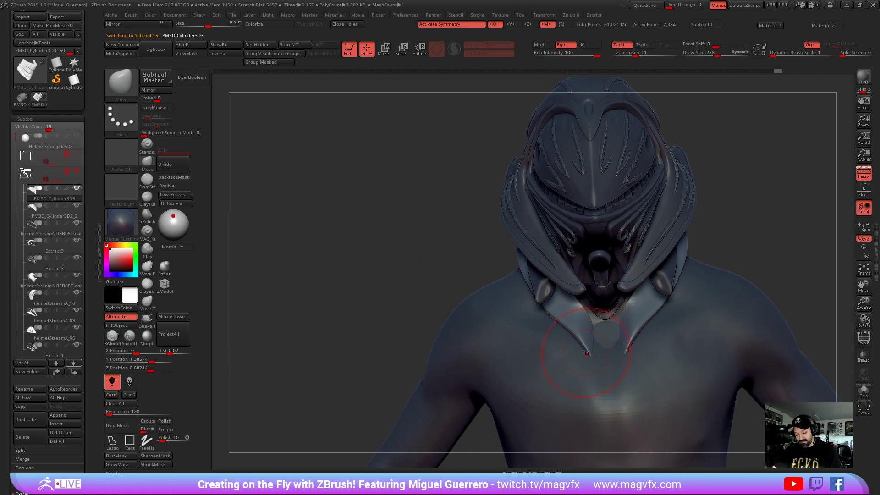
{"action": "right_click_drag", "start_coordinate": [489, 290], "coordinate": [484, 305]}
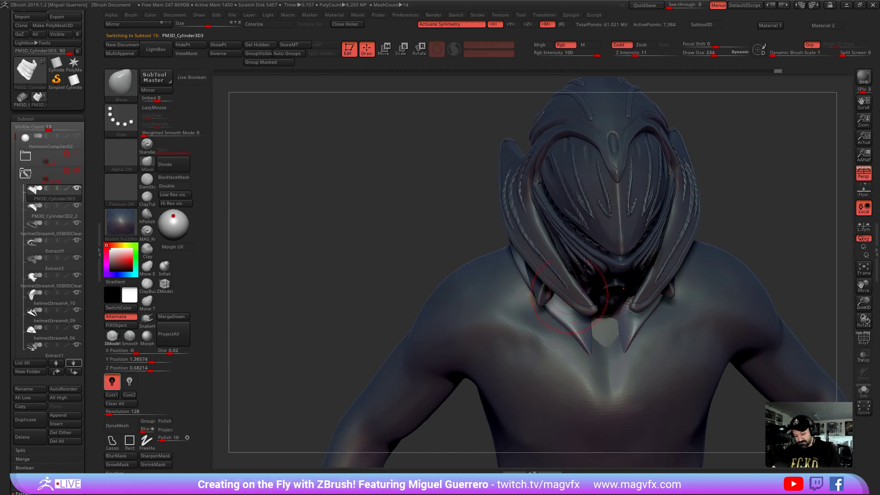
{"action": "left_click_drag", "start_coordinate": [588, 361], "coordinate": [581, 336]}
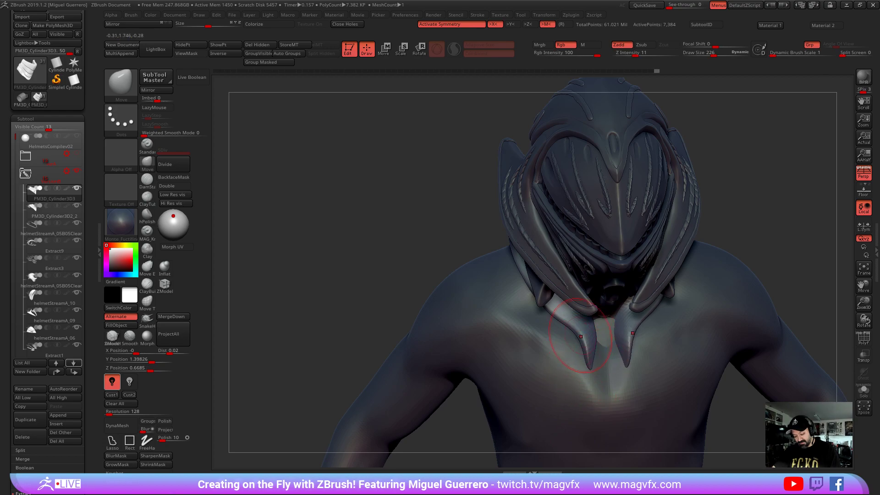
{"action": "left_click_drag", "start_coordinate": [422, 245], "coordinate": [418, 218], "text": "shift"}
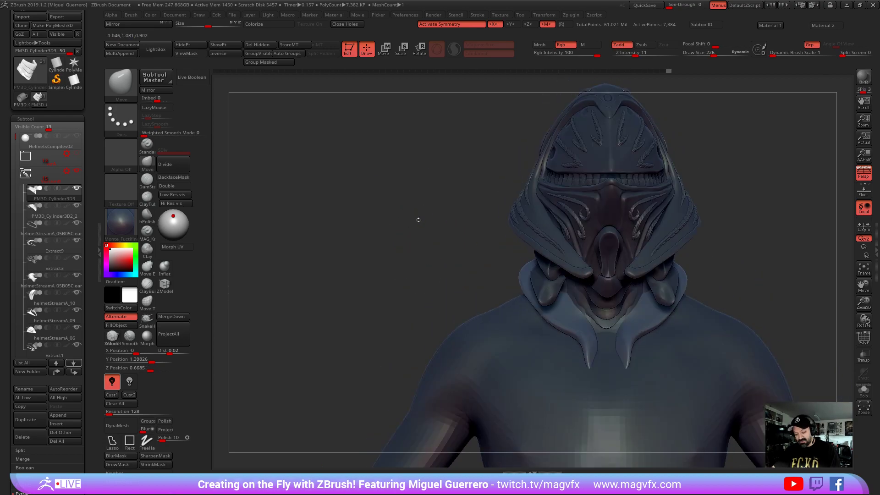
Lower the Extract4_1 neck plates to subdivision level 2 and reshape their sides using Move Topological at draw size 454
{"action": "left_click", "coordinate": [506, 284], "text": "alt"}
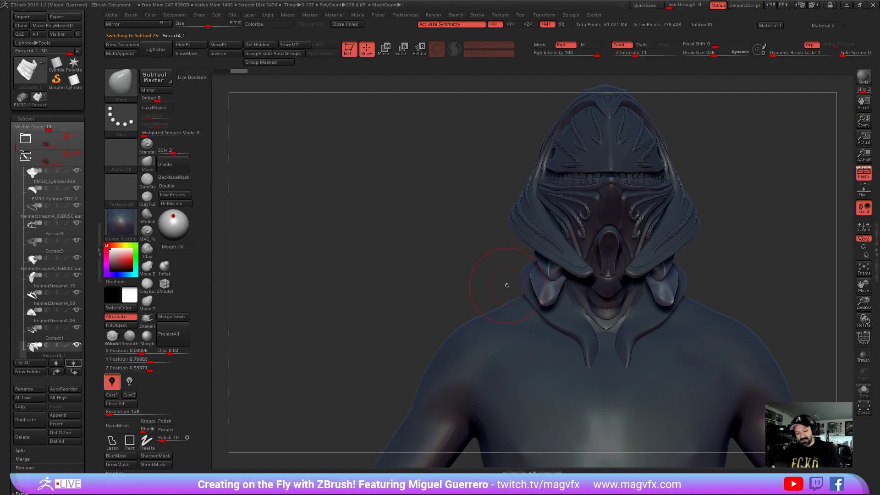
{"action": "left_click", "coordinate": [158, 151]}
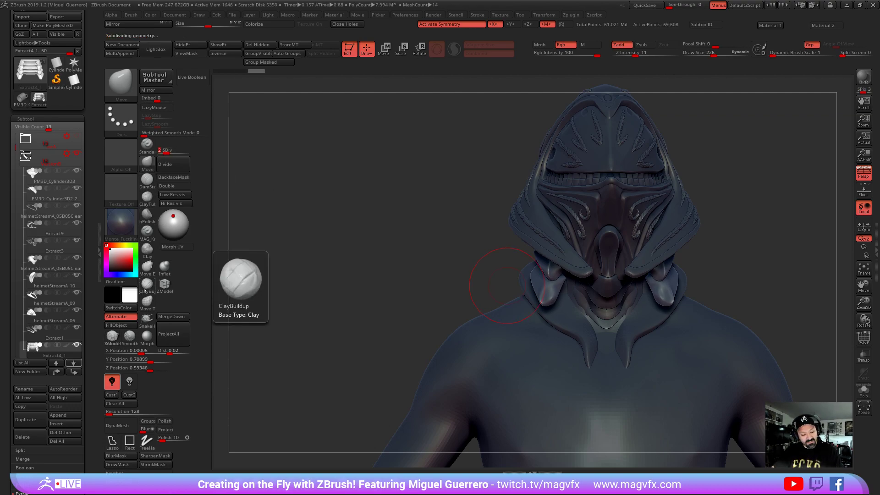
{"action": "left_click", "coordinate": [146, 300]}
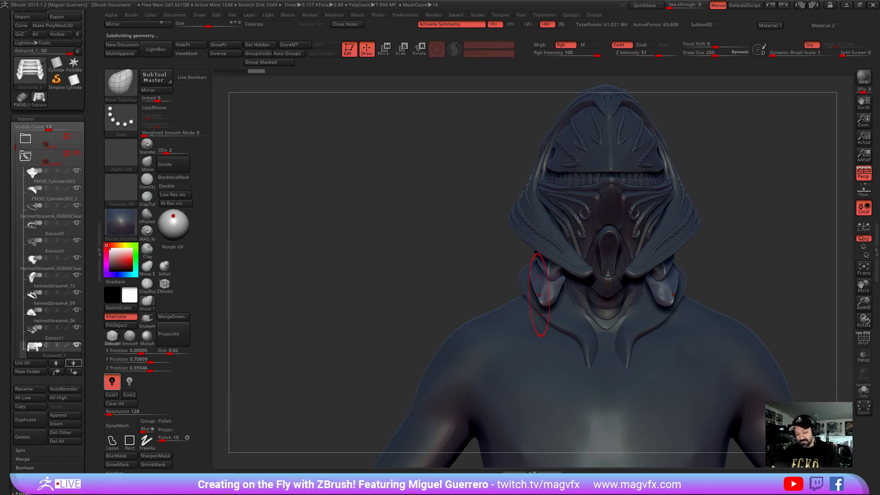
{"action": "key", "text": "]"}
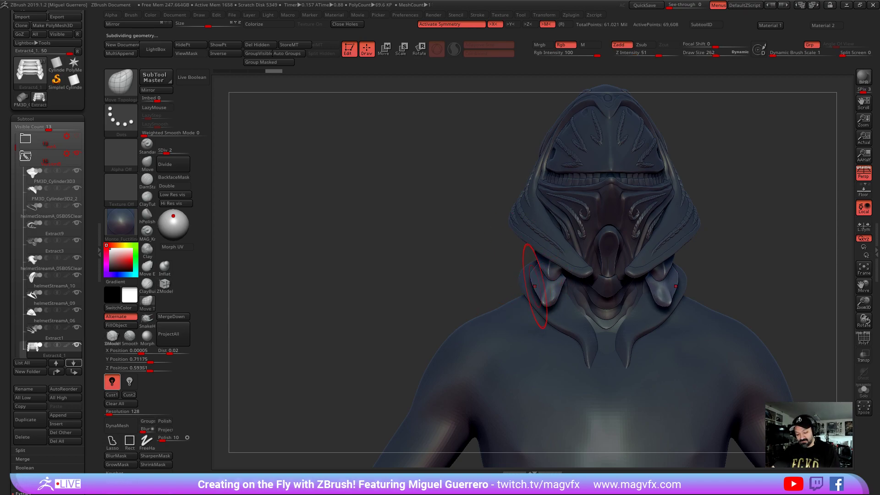
{"action": "key", "text": "]"}
{"action": "left_click_drag", "start_coordinate": [534, 285], "coordinate": [537, 279]}
{"action": "left_click_drag", "start_coordinate": [534, 315], "coordinate": [538, 270]}
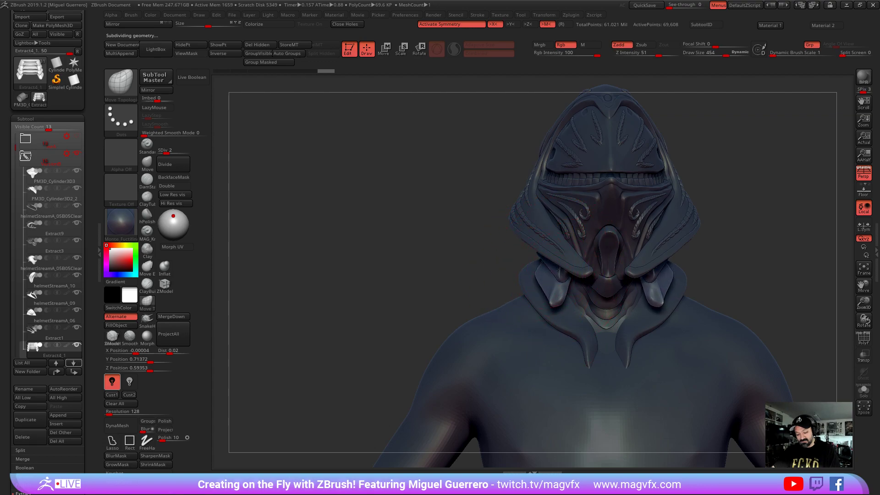
{"action": "left_click_drag", "start_coordinate": [421, 250], "coordinate": [399, 258]}
{"action": "left_click_drag", "start_coordinate": [522, 262], "coordinate": [525, 255]}
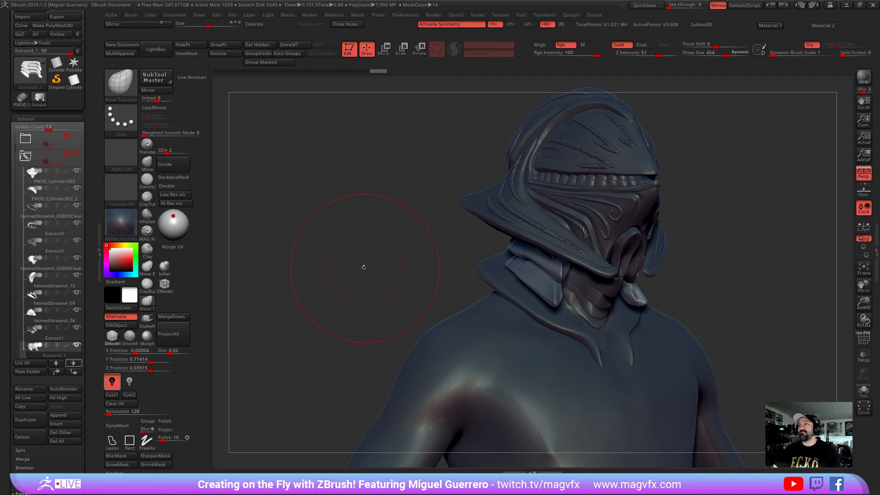
Refine the neck plates from the front and side, adjusting their tips and rear edges beneath the helmet
{"action": "mouse_move", "coordinate": [385, 268]}
{"action": "left_mouse_down"}
{"action": "mouse_move", "coordinate": [369, 254]}
{"action": "mouse_move", "coordinate": [412, 245]}
{"action": "mouse_move", "coordinate": [506, 255]}
{"action": "left_mouse_up"}
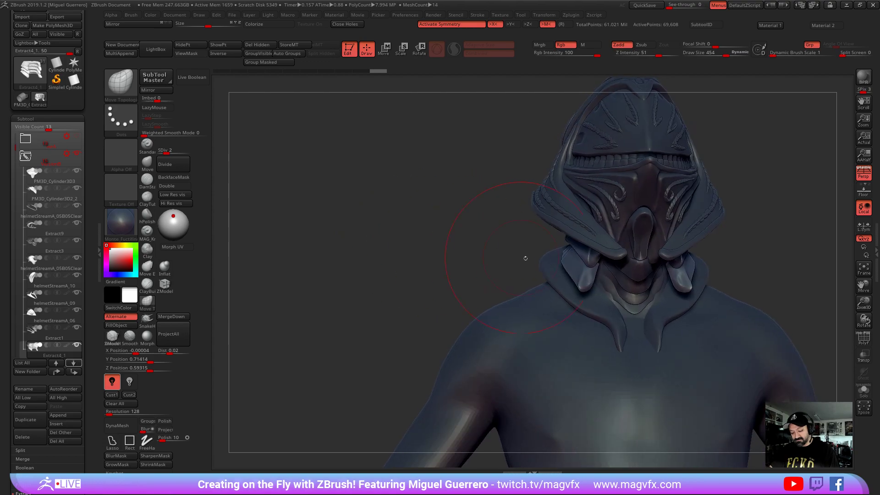
{"action": "mouse_move", "coordinate": [586, 259]}
{"action": "left_mouse_down"}
{"action": "mouse_move", "coordinate": [587, 283]}
{"action": "mouse_move", "coordinate": [573, 270]}
{"action": "left_mouse_up"}
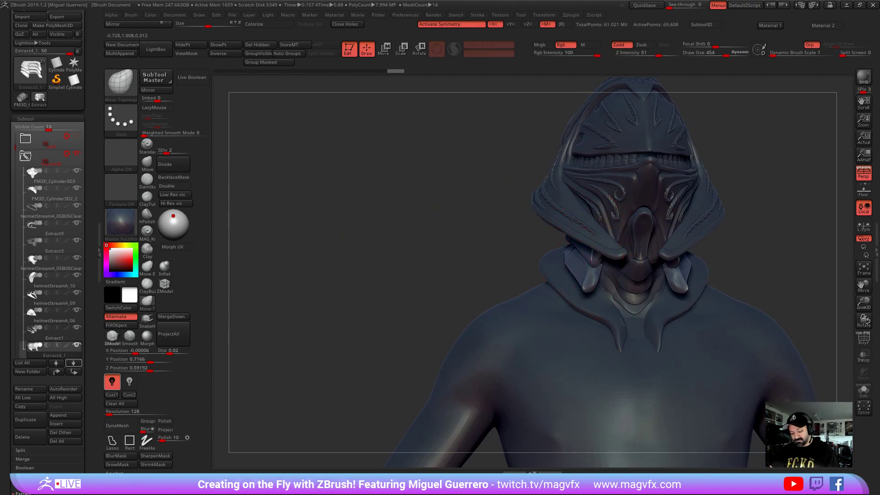
{"action": "mouse_move", "coordinate": [522, 243]}
{"action": "left_mouse_down"}
{"action": "mouse_move", "coordinate": [541, 242]}
{"action": "mouse_move", "coordinate": [526, 245]}
{"action": "mouse_move", "coordinate": [559, 225]}
{"action": "left_mouse_up"}
{"action": "mouse_move", "coordinate": [375, 197]}
{"action": "left_mouse_down"}
{"action": "mouse_move", "coordinate": [475, 200]}
{"action": "mouse_move", "coordinate": [564, 255]}
{"action": "left_mouse_up"}
{"action": "left_click_drag", "start_coordinate": [367, 152], "coordinate": [451, 257]}
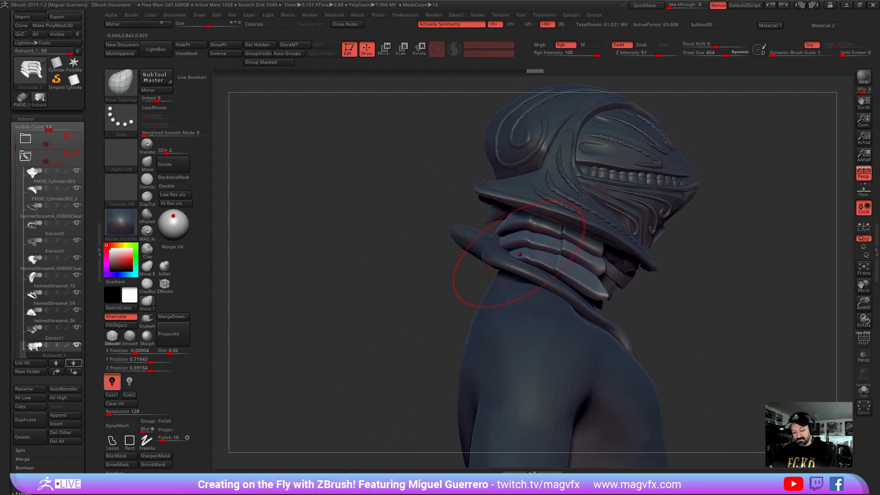
{"action": "mouse_move", "coordinate": [507, 249]}
{"action": "left_mouse_down"}
{"action": "mouse_move", "coordinate": [499, 217]}
{"action": "mouse_move", "coordinate": [505, 246]}
{"action": "left_mouse_up"}
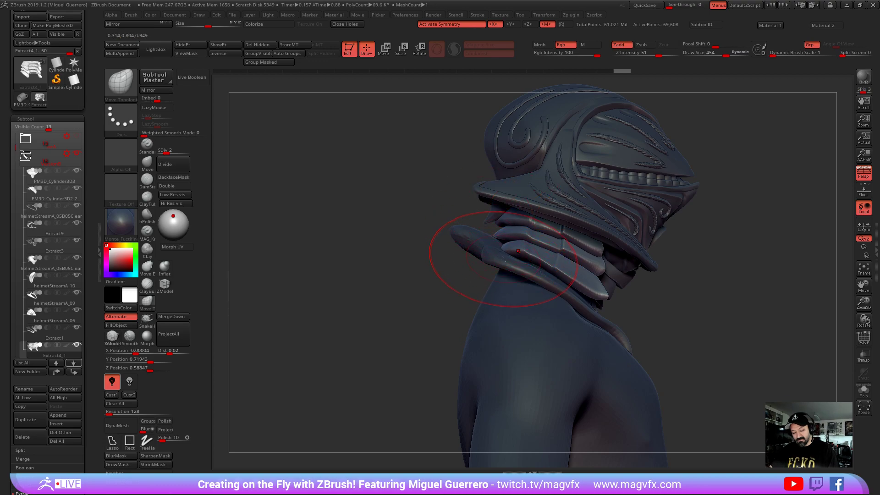
Make the PM3D_Cylinder3D3 collar active and pull its rear edge outward on both sides of the center with Move Topological
{"action": "left_click", "coordinate": [467, 268], "text": "alt"}
{"action": "mouse_move", "coordinate": [467, 256]}
{"action": "left_mouse_down"}
{"action": "mouse_move", "coordinate": [372, 235]}
{"action": "mouse_move", "coordinate": [386, 270]}
{"action": "left_mouse_up"}
{"action": "left_click_drag", "start_coordinate": [426, 293], "coordinate": [495, 288]}
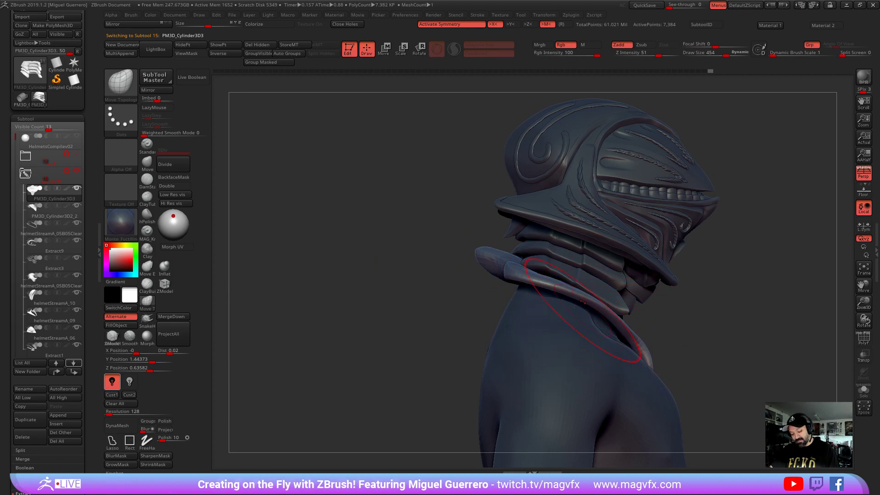
{"action": "mouse_move", "coordinate": [479, 267]}
{"action": "left_mouse_down"}
{"action": "mouse_move", "coordinate": [483, 272]}
{"action": "mouse_move", "coordinate": [392, 275]}
{"action": "mouse_move", "coordinate": [399, 281]}
{"action": "mouse_move", "coordinate": [350, 293]}
{"action": "mouse_move", "coordinate": [373, 289]}
{"action": "left_mouse_up"}
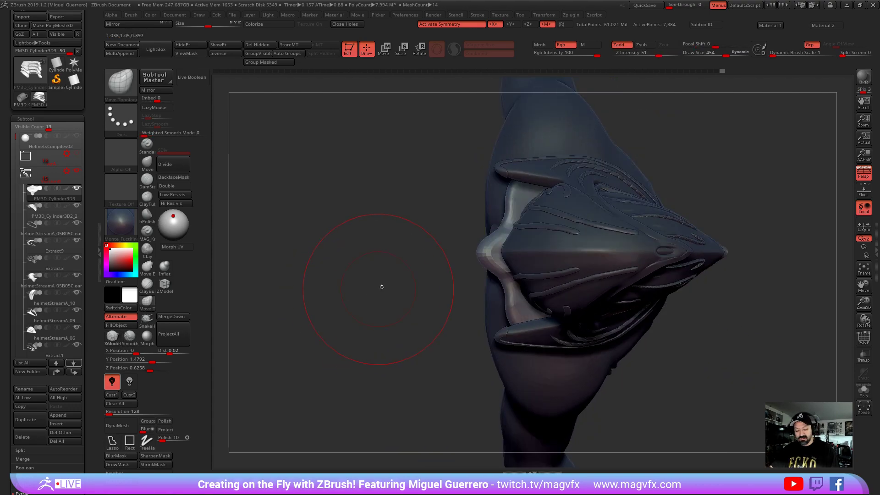
{"action": "key", "text": "["}
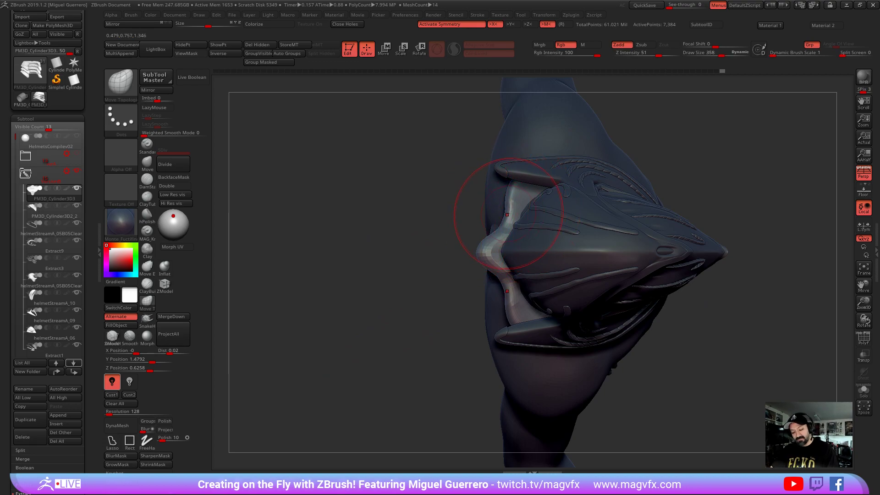
{"action": "mouse_move", "coordinate": [513, 206]}
{"action": "left_mouse_down"}
{"action": "mouse_move", "coordinate": [501, 183]}
{"action": "mouse_move", "coordinate": [506, 206]}
{"action": "left_mouse_up"}
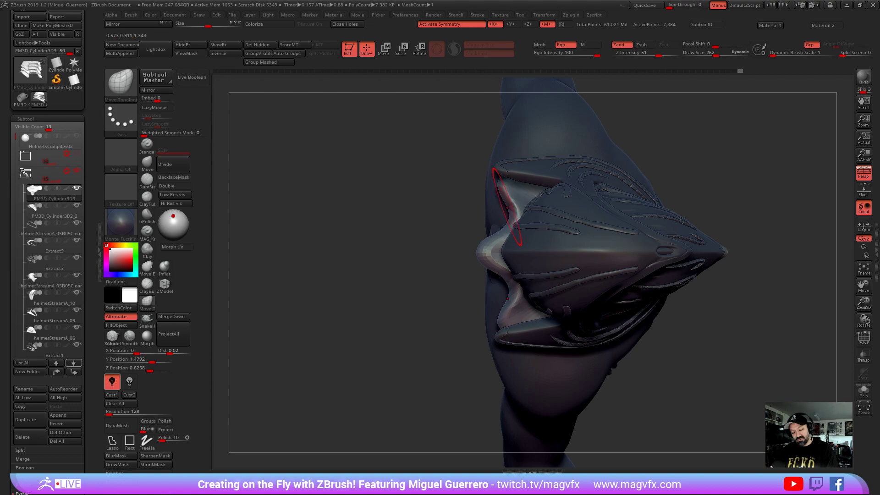
Divide the collar to subdivision level 2 and refine the curve of its rear edge at draw size 262
{"action": "left_click", "coordinate": [167, 166]}
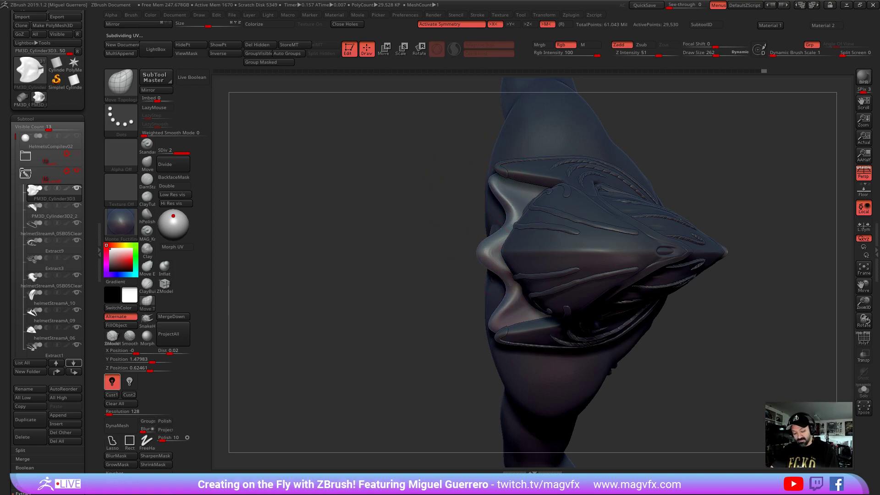
{"action": "mouse_move", "coordinate": [476, 252]}
{"action": "left_mouse_down"}
{"action": "mouse_move", "coordinate": [493, 283]}
{"action": "mouse_move", "coordinate": [497, 277]}
{"action": "left_mouse_up"}
{"action": "left_click_drag", "start_coordinate": [507, 220], "coordinate": [500, 222]}
{"action": "left_click_drag", "start_coordinate": [400, 244], "coordinate": [381, 213]}
{"action": "left_click_drag", "start_coordinate": [435, 254], "coordinate": [451, 241]}
Make the Extract4_1 neck plates active and adjust their sides and front ends beneath the helmet at draw size 262
{"action": "left_click", "coordinate": [510, 215], "text": "alt"}
{"action": "left_click_drag", "start_coordinate": [430, 210], "coordinate": [418, 224]}
{"action": "left_click_drag", "start_coordinate": [477, 206], "coordinate": [485, 188]}
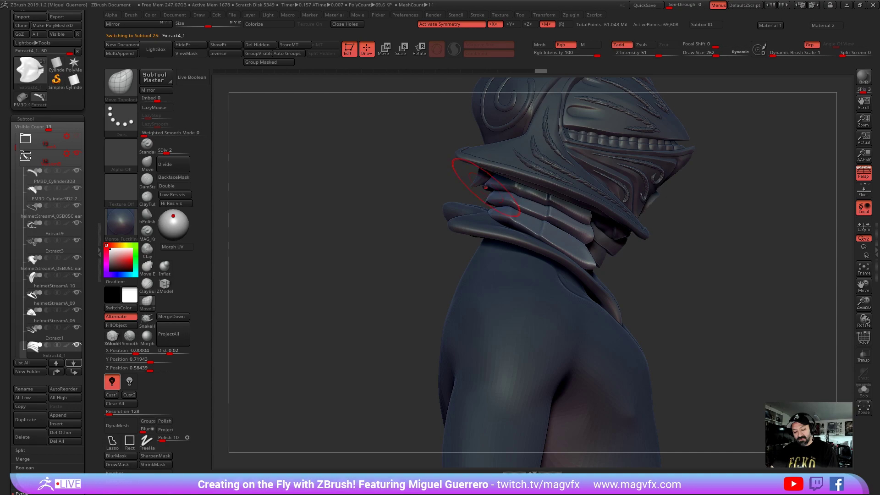
{"action": "mouse_move", "coordinate": [402, 187]}
{"action": "left_mouse_down"}
{"action": "mouse_move", "coordinate": [416, 249]}
{"action": "mouse_move", "coordinate": [366, 284]}
{"action": "mouse_move", "coordinate": [381, 281]}
{"action": "mouse_move", "coordinate": [392, 311]}
{"action": "mouse_move", "coordinate": [410, 316]}
{"action": "left_mouse_up"}
{"action": "left_click_drag", "start_coordinate": [572, 315], "coordinate": [567, 336]}
{"action": "mouse_move", "coordinate": [433, 284]}
{"action": "left_mouse_down"}
{"action": "mouse_move", "coordinate": [413, 282]}
{"action": "mouse_move", "coordinate": [451, 320]}
{"action": "left_mouse_up"}
{"action": "mouse_move", "coordinate": [571, 343]}
{"action": "left_mouse_down"}
{"action": "mouse_move", "coordinate": [595, 347]}
{"action": "mouse_move", "coordinate": [573, 329]}
{"action": "left_mouse_up"}
{"action": "right_click_drag", "start_coordinate": [567, 324], "coordinate": [545, 302]}
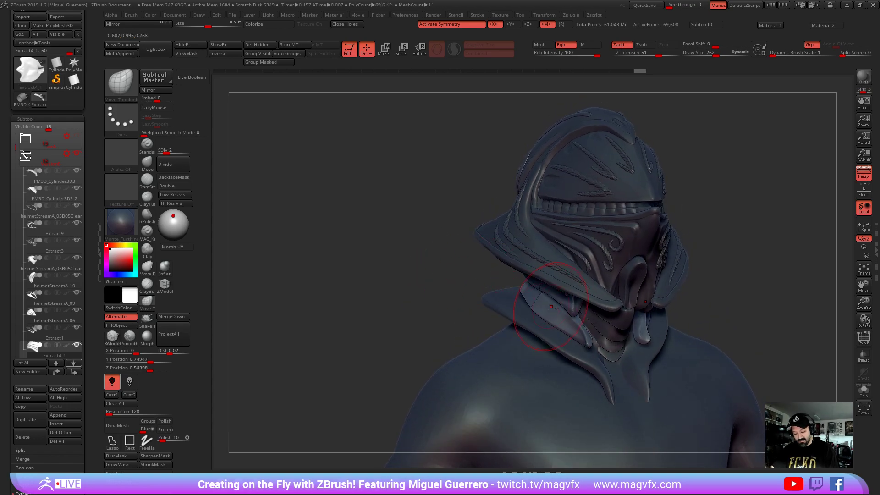
{"action": "mouse_move", "coordinate": [461, 295]}
{"action": "right_mouse_down"}
{"action": "mouse_move", "coordinate": [426, 301]}
{"action": "mouse_move", "coordinate": [455, 318]}
{"action": "right_mouse_up"}
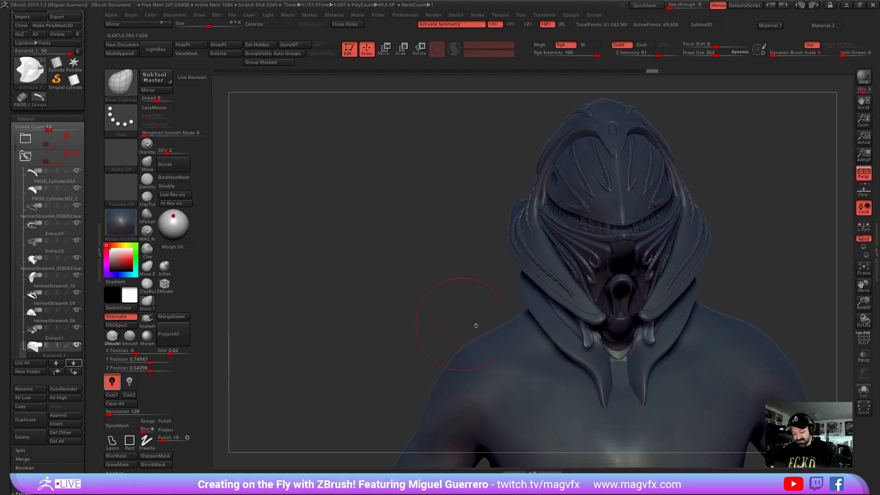
Push the front tips of the neck plates up toward the helmet using a draw size of 162
{"action": "key", "text": "bracketleft"}
{"action": "mouse_move", "coordinate": [586, 345]}
{"action": "left_mouse_down"}
{"action": "mouse_move", "coordinate": [580, 331]}
{"action": "mouse_move", "coordinate": [587, 337]}
{"action": "left_mouse_up"}
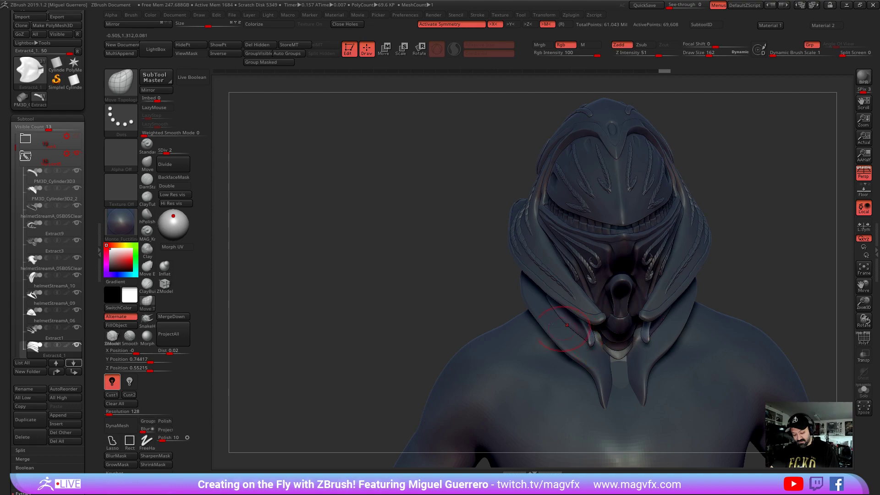
{"action": "right_click_drag", "start_coordinate": [560, 327], "coordinate": [568, 335]}
{"action": "right_click_drag", "start_coordinate": [593, 374], "coordinate": [546, 302]}
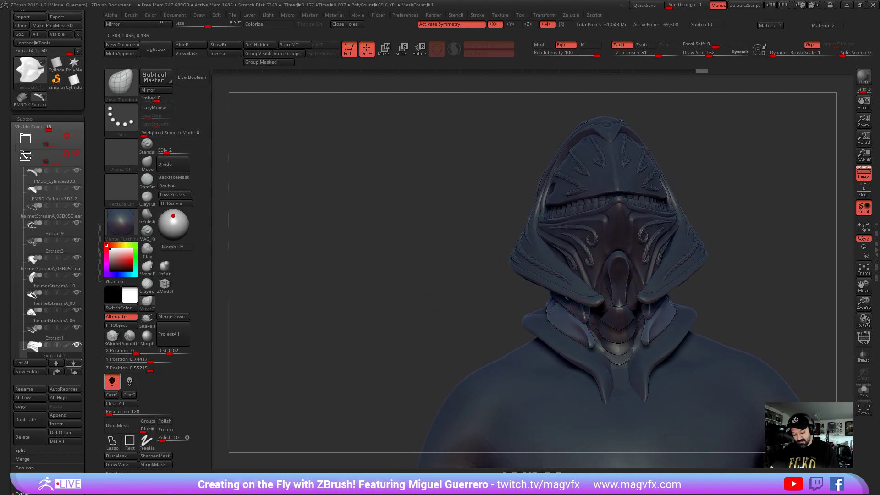
{"action": "right_click_drag", "start_coordinate": [477, 298], "coordinate": [550, 310]}
{"action": "mouse_move", "coordinate": [495, 261]}
{"action": "right_mouse_down"}
{"action": "mouse_move", "coordinate": [549, 287]}
{"action": "mouse_move", "coordinate": [468, 262]}
{"action": "right_mouse_up"}
{"action": "right_click_drag", "start_coordinate": [390, 284], "coordinate": [407, 266]}
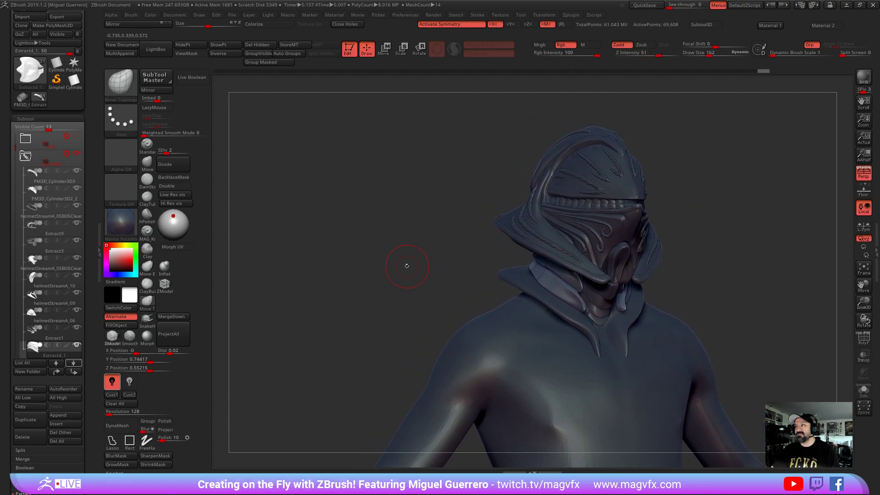
Check the armor's silhouette with a flat black material, then give the model a lit gray material
{"action": "left_click_drag", "start_coordinate": [398, 280], "coordinate": [408, 277]}
{"action": "key", "text": "1"}
{"action": "mouse_move", "coordinate": [339, 335]}
{"action": "left_mouse_down"}
{"action": "mouse_move", "coordinate": [366, 334]}
{"action": "mouse_move", "coordinate": [358, 327]}
{"action": "mouse_move", "coordinate": [387, 308]}
{"action": "left_mouse_up"}
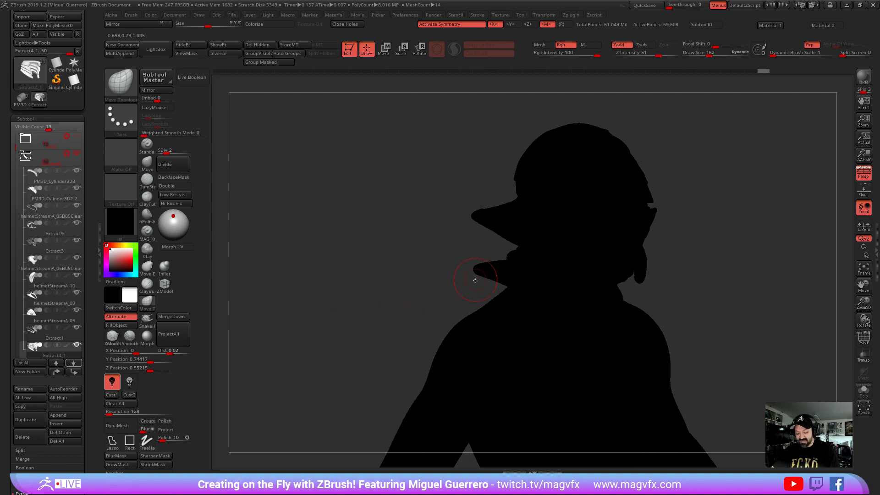
{"action": "left_click_drag", "start_coordinate": [328, 386], "coordinate": [317, 378]}
{"action": "key", "text": "m"}
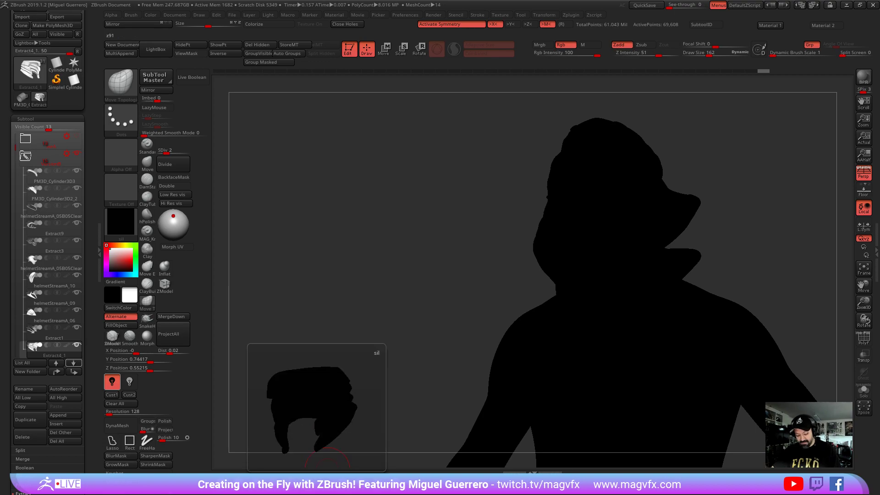
{"action": "left_click", "coordinate": [345, 372]}
{"action": "left_click_drag", "start_coordinate": [344, 370], "coordinate": [380, 372]}
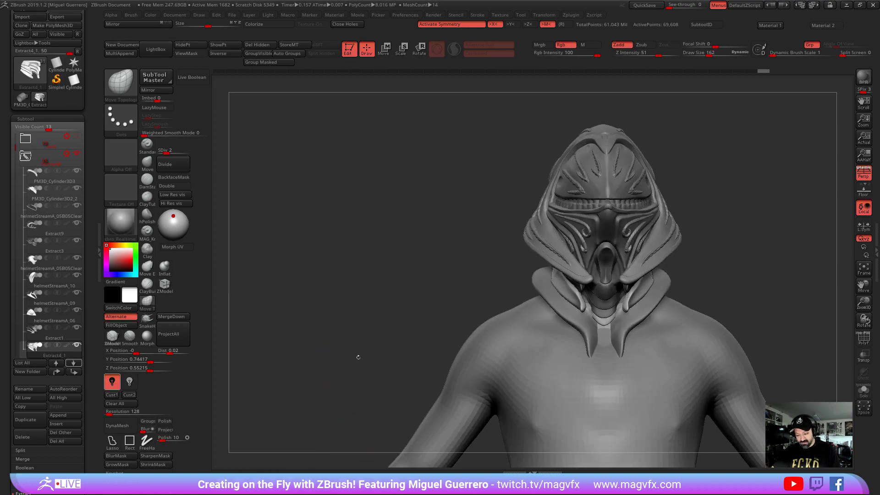
{"action": "key", "text": "2"}
{"action": "left_click_drag", "start_coordinate": [323, 348], "coordinate": [375, 331]}
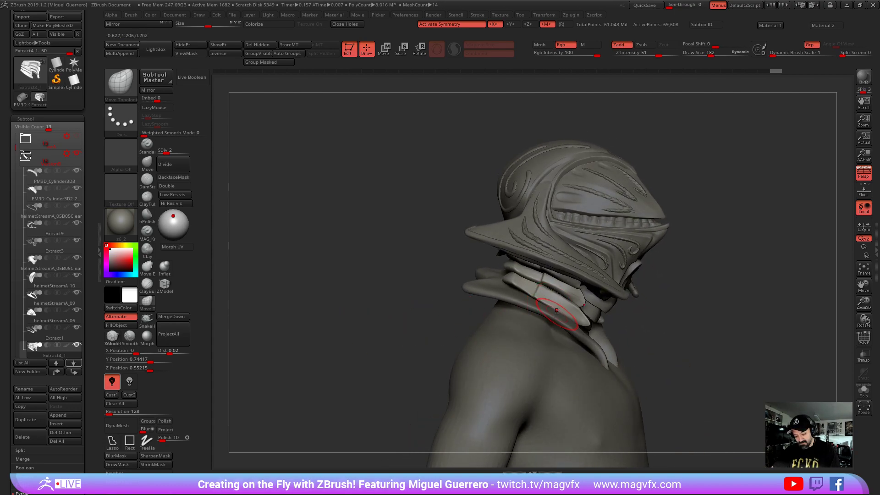
Pull the lower side edges of the neck plates upward, enlarging the brush to draw size 258
{"action": "mouse_move", "coordinate": [562, 315]}
{"action": "left_mouse_down"}
{"action": "mouse_move", "coordinate": [574, 316]}
{"action": "mouse_move", "coordinate": [575, 298]}
{"action": "left_mouse_up"}
{"action": "key", "text": "]"}
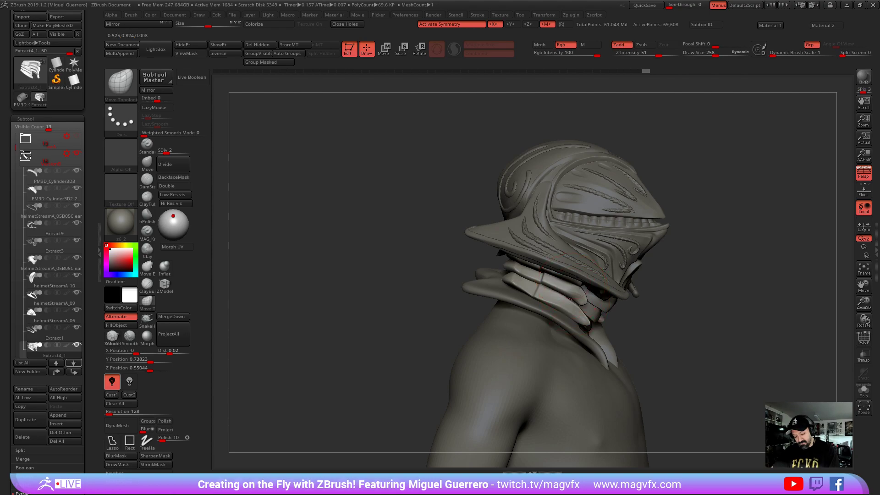
{"action": "mouse_move", "coordinate": [450, 267]}
{"action": "left_mouse_down"}
{"action": "mouse_move", "coordinate": [479, 268]}
{"action": "mouse_move", "coordinate": [451, 268]}
{"action": "left_mouse_up"}
{"action": "left_click_drag", "start_coordinate": [540, 282], "coordinate": [532, 263]}
{"action": "left_click_drag", "start_coordinate": [428, 269], "coordinate": [361, 273]}
{"action": "mouse_move", "coordinate": [440, 303]}
{"action": "left_mouse_down"}
{"action": "mouse_move", "coordinate": [397, 301]}
{"action": "mouse_move", "coordinate": [422, 300]}
{"action": "mouse_move", "coordinate": [448, 315]}
{"action": "mouse_move", "coordinate": [421, 291]}
{"action": "left_mouse_up"}
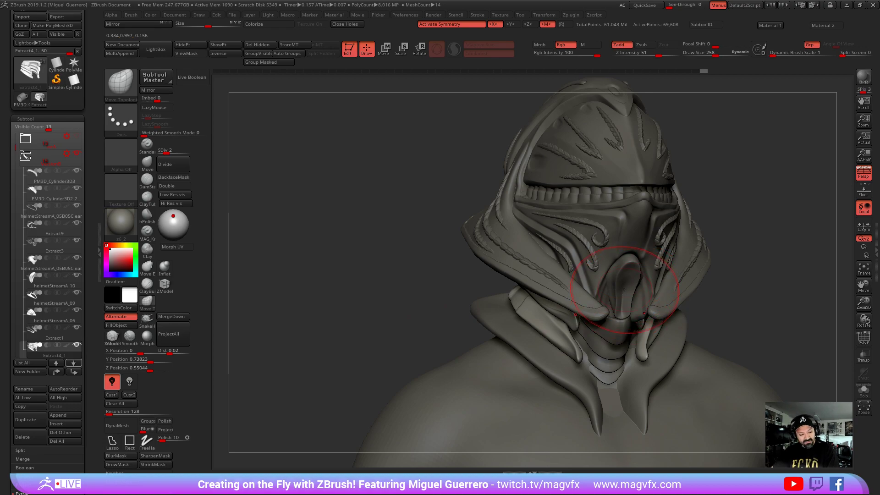
{"action": "mouse_move", "coordinate": [458, 294]}
{"action": "left_mouse_down"}
{"action": "mouse_move", "coordinate": [350, 288]}
{"action": "mouse_move", "coordinate": [477, 244]}
{"action": "left_mouse_up"}
Make the PM3D_Sphere3D2 head piece behind the visor active and inspect it in Solo mode
{"action": "key", "text": "ctrl"}
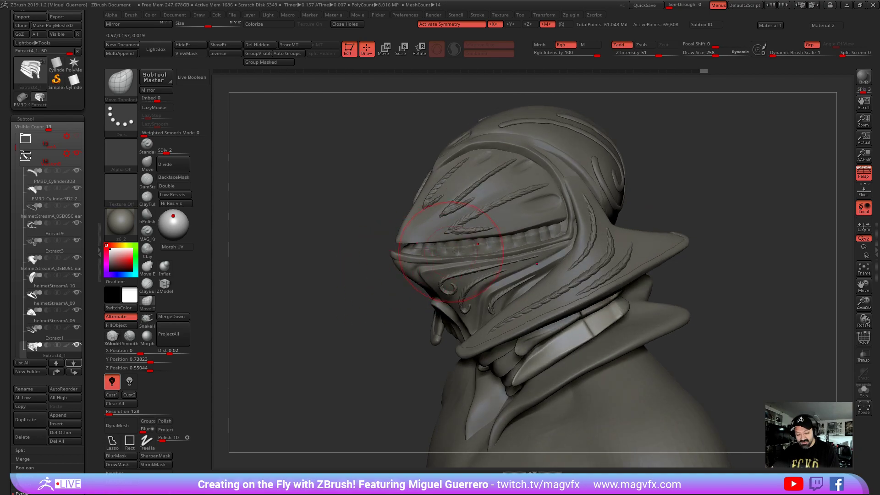
{"action": "left_click", "coordinate": [454, 256], "text": "alt"}
{"action": "left_click_drag", "start_coordinate": [369, 282], "coordinate": [413, 286]}
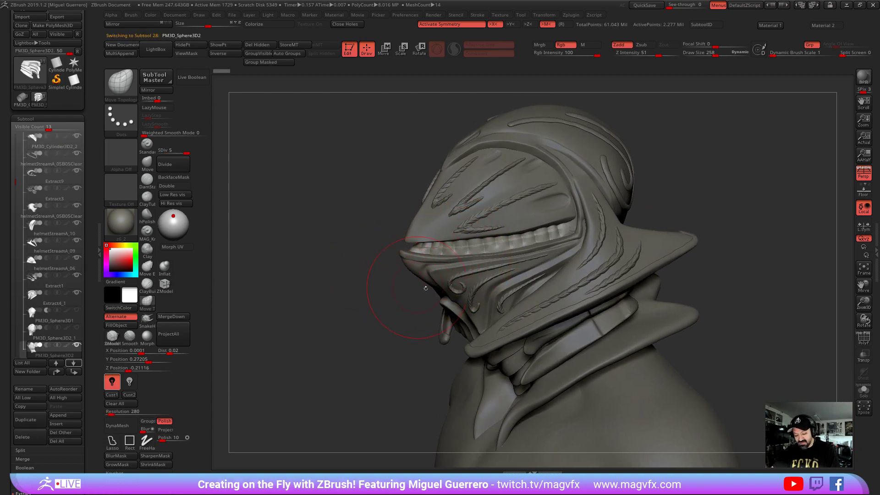
{"action": "left_click", "coordinate": [862, 391]}
{"action": "left_click_drag", "start_coordinate": [353, 308], "coordinate": [555, 325]}
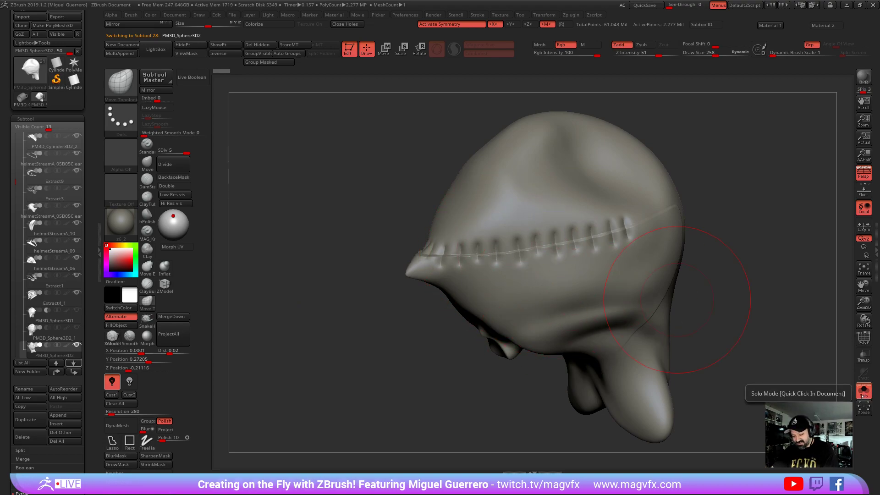
{"action": "left_click", "coordinate": [862, 391]}
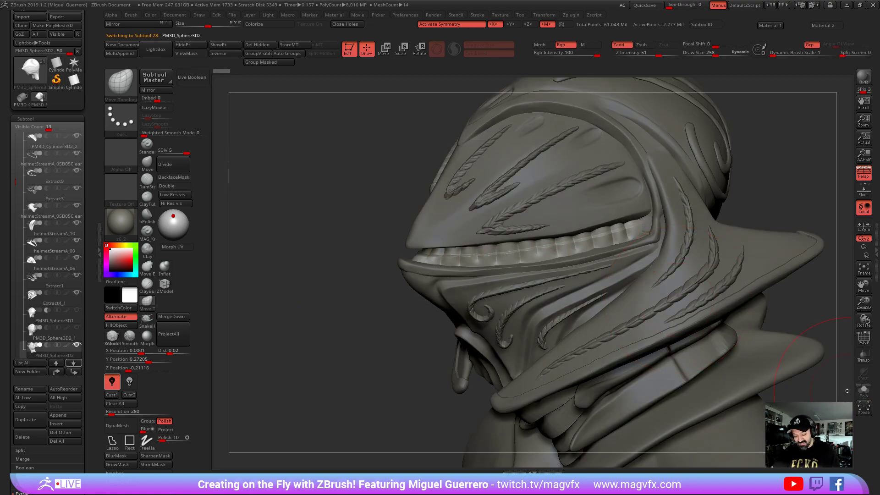
Sharpen the grooves between the teeth in the visor slit with the DamStandard brush at draw size 26
{"action": "left_click", "coordinate": [147, 178]}
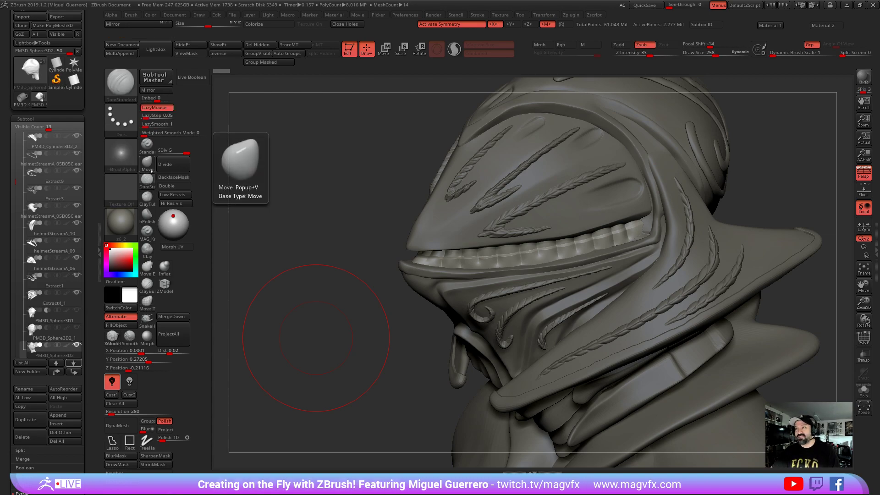
{"action": "key", "text": "["}
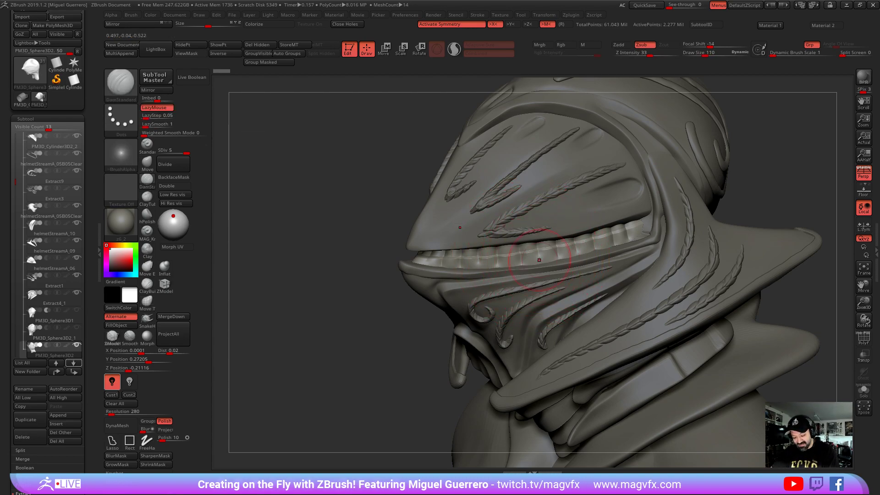
{"action": "key", "text": "]"}
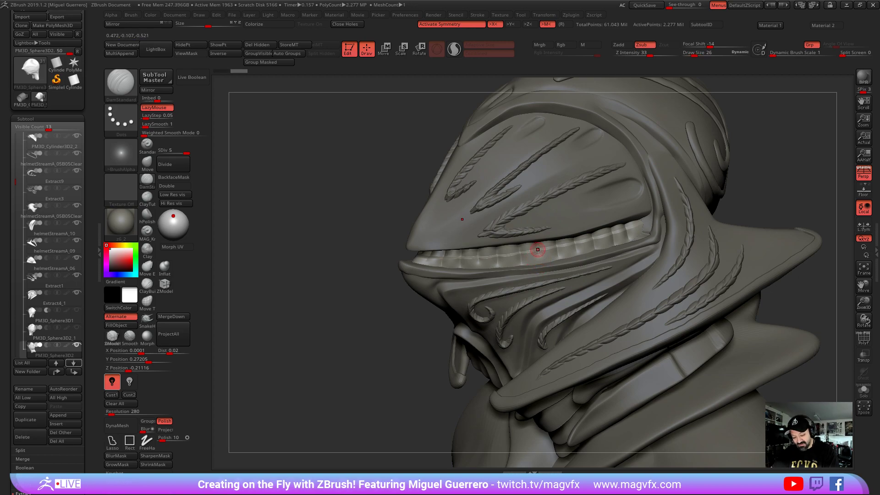
{"action": "mouse_move", "coordinate": [539, 255]}
{"action": "left_mouse_down"}
{"action": "mouse_move", "coordinate": [536, 244]}
{"action": "mouse_move", "coordinate": [560, 238]}
{"action": "mouse_move", "coordinate": [573, 253]}
{"action": "mouse_move", "coordinate": [599, 247]}
{"action": "mouse_move", "coordinate": [622, 221]}
{"action": "mouse_move", "coordinate": [638, 218]}
{"action": "left_mouse_up"}
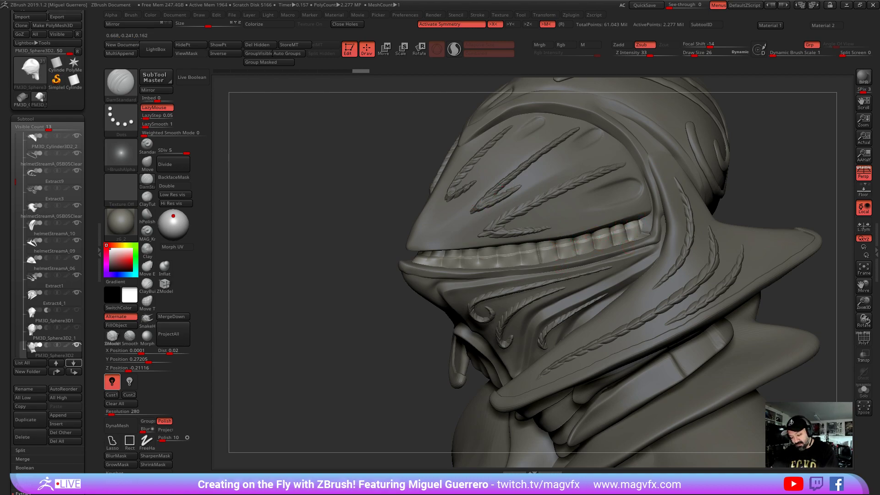
{"action": "mouse_move", "coordinate": [499, 270]}
{"action": "left_mouse_down"}
{"action": "mouse_move", "coordinate": [521, 247]}
{"action": "mouse_move", "coordinate": [461, 257]}
{"action": "mouse_move", "coordinate": [445, 250]}
{"action": "mouse_move", "coordinate": [464, 257]}
{"action": "left_mouse_up"}
{"action": "mouse_move", "coordinate": [394, 294]}
{"action": "left_mouse_down"}
{"action": "mouse_move", "coordinate": [348, 290]}
{"action": "mouse_move", "coordinate": [314, 304]}
{"action": "mouse_move", "coordinate": [282, 282]}
{"action": "mouse_move", "coordinate": [303, 275]}
{"action": "mouse_move", "coordinate": [321, 294]}
{"action": "mouse_move", "coordinate": [312, 289]}
{"action": "mouse_move", "coordinate": [367, 295]}
{"action": "mouse_move", "coordinate": [355, 314]}
{"action": "left_mouse_up"}
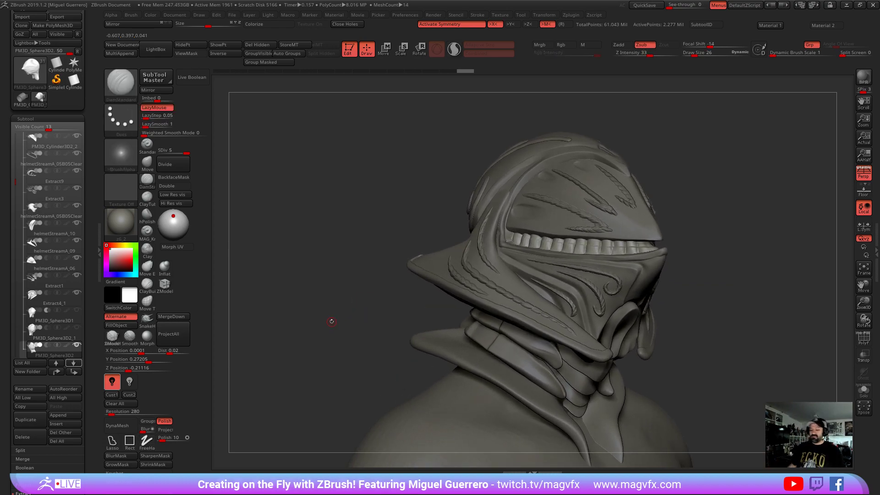
Make the PM3D_Cylinder3D3 collar active and bend its rear edge downward using the Move brush at draw size 362
{"action": "left_click_drag", "start_coordinate": [350, 314], "coordinate": [374, 323]}
{"action": "left_click", "coordinate": [337, 322], "text": "alt"}
{"action": "left_click_drag", "start_coordinate": [319, 323], "coordinate": [275, 288]}
{"action": "key", "text": "b"}
{"action": "key", "text": "m"}
{"action": "key", "text": "v"}
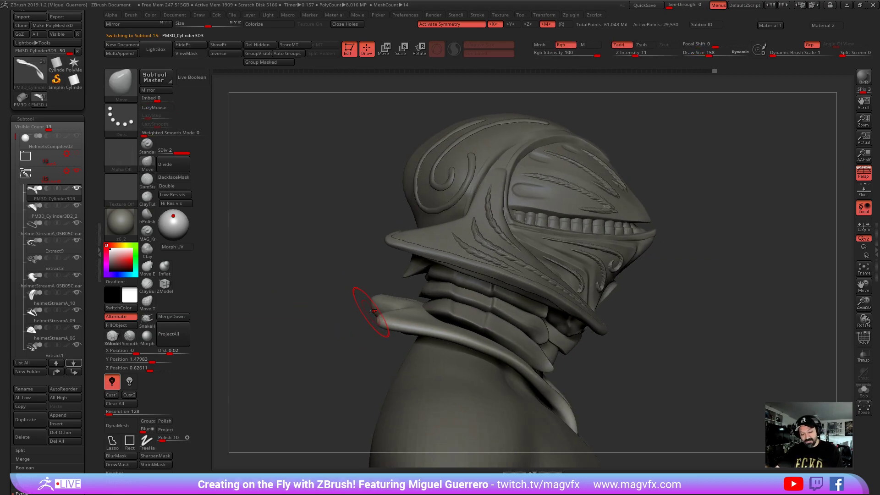
{"action": "key", "text": "space"}
{"action": "mouse_move", "coordinate": [370, 312]}
{"action": "left_mouse_down"}
{"action": "mouse_move", "coordinate": [382, 313]}
{"action": "mouse_move", "coordinate": [367, 335]}
{"action": "mouse_move", "coordinate": [374, 323]}
{"action": "left_mouse_up"}
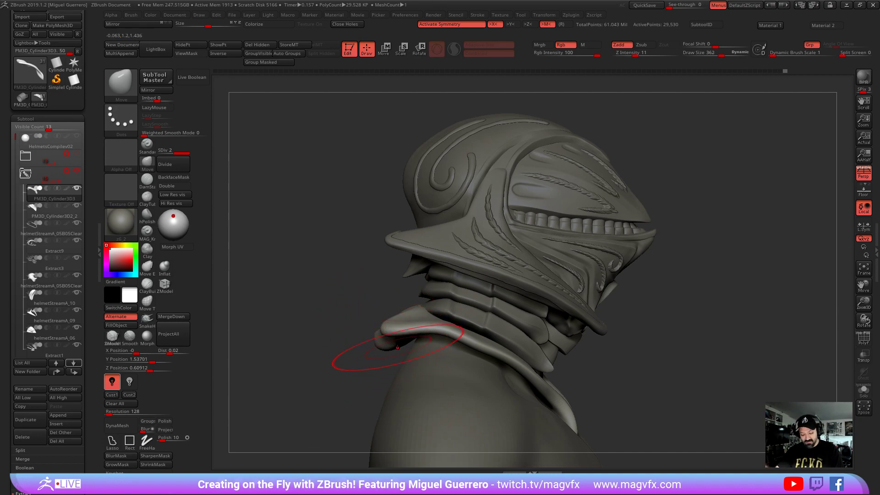
{"action": "key", "text": "bracketleft"}
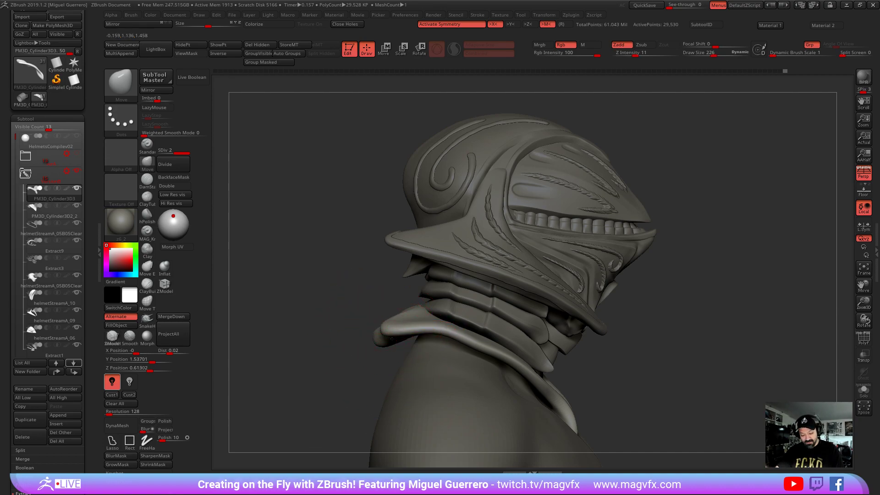
Refine the collar's rear and side edges around the neck with the Move brush at draw size 226
{"action": "right_click_drag", "start_coordinate": [446, 335], "coordinate": [436, 348]}
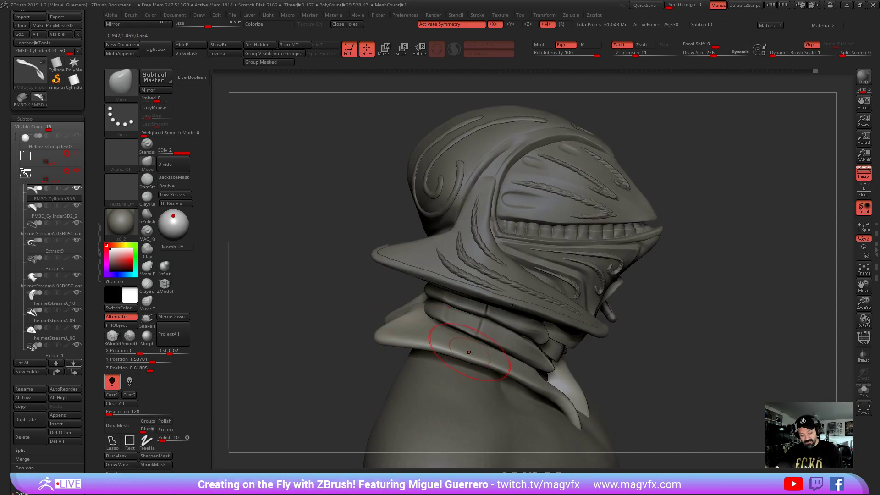
{"action": "right_click_drag", "start_coordinate": [353, 370], "coordinate": [414, 342]}
{"action": "left_click_drag", "start_coordinate": [466, 357], "coordinate": [463, 351]}
{"action": "left_click_drag", "start_coordinate": [507, 380], "coordinate": [505, 374]}
{"action": "left_click_drag", "start_coordinate": [374, 307], "coordinate": [370, 287]}
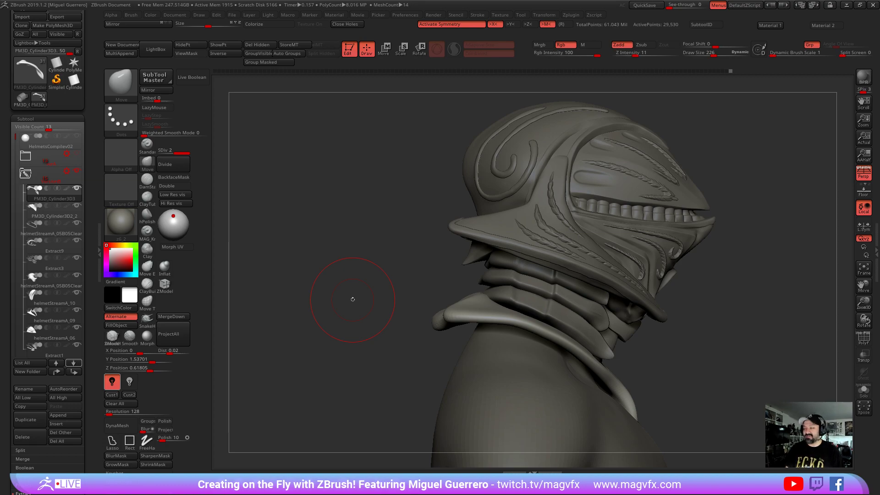
Adjust the collar's lower side and rear corner with small Move strokes so it sits closer around the neck
{"action": "mouse_move", "coordinate": [360, 319]}
{"action": "left_mouse_down"}
{"action": "mouse_move", "coordinate": [472, 305]}
{"action": "mouse_move", "coordinate": [503, 310]}
{"action": "mouse_move", "coordinate": [464, 304]}
{"action": "mouse_move", "coordinate": [465, 291]}
{"action": "left_mouse_up"}
{"action": "left_click_drag", "start_coordinate": [320, 320], "coordinate": [520, 316]}
{"action": "left_click_drag", "start_coordinate": [560, 365], "coordinate": [562, 359]}
{"action": "left_click_drag", "start_coordinate": [475, 323], "coordinate": [479, 319]}
{"action": "mouse_move", "coordinate": [341, 316]}
{"action": "left_mouse_down"}
{"action": "mouse_move", "coordinate": [428, 314]}
{"action": "mouse_move", "coordinate": [440, 300]}
{"action": "mouse_move", "coordinate": [483, 305]}
{"action": "left_mouse_up"}
{"action": "left_click_drag", "start_coordinate": [383, 275], "coordinate": [410, 274], "text": "shift"}
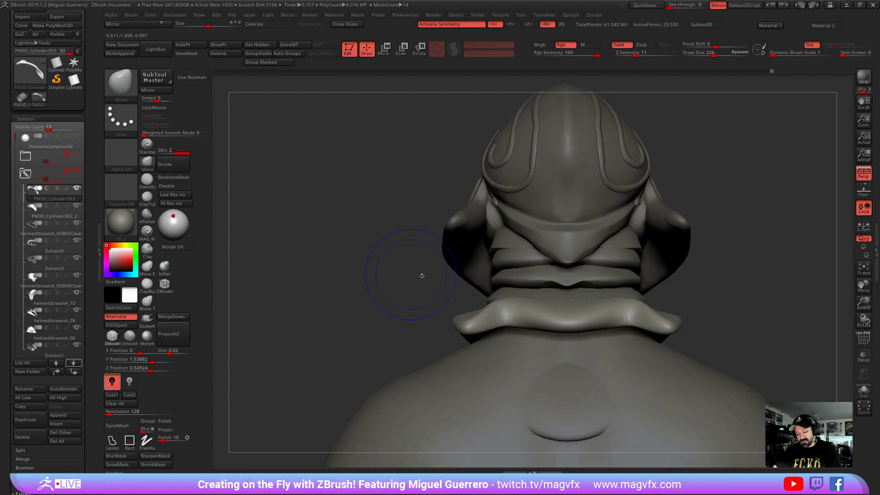
Pull the rear center of the collar and of the Extract4_1 neck plates down into V-shaped dips
{"action": "left_click", "coordinate": [564, 289], "text": "alt"}
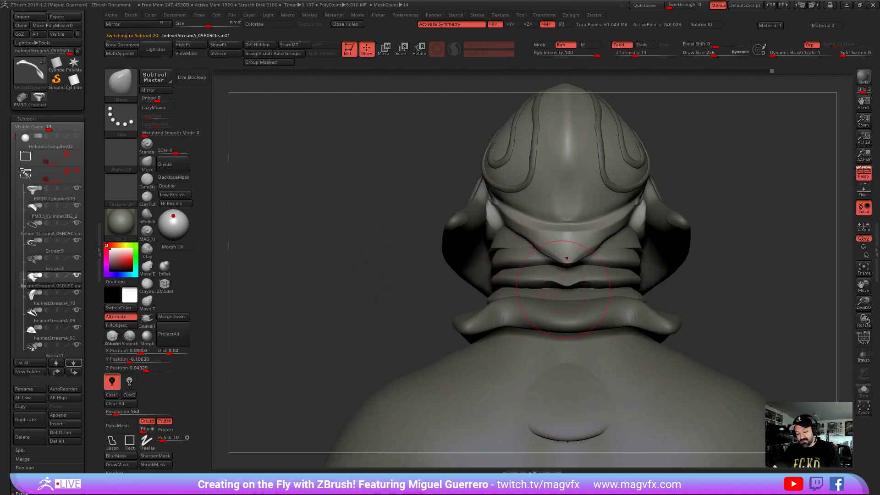
{"action": "left_click", "coordinate": [565, 322], "text": "alt"}
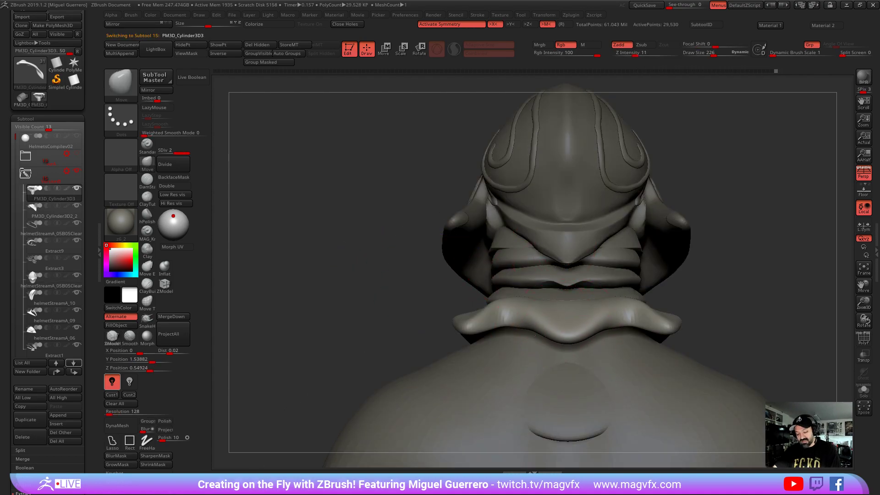
{"action": "left_click", "coordinate": [555, 279], "text": "alt"}
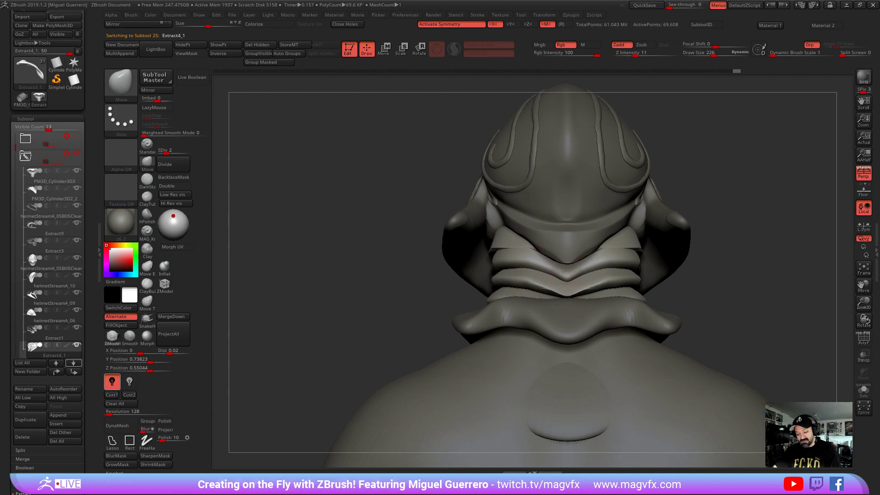
Reshape the rear edges of the Extract4_1 neck plates with the Move brush and Move Topological at draw size 226
{"action": "mouse_move", "coordinate": [412, 265]}
{"action": "left_mouse_down"}
{"action": "mouse_move", "coordinate": [390, 285]}
{"action": "mouse_move", "coordinate": [491, 274]}
{"action": "left_mouse_up"}
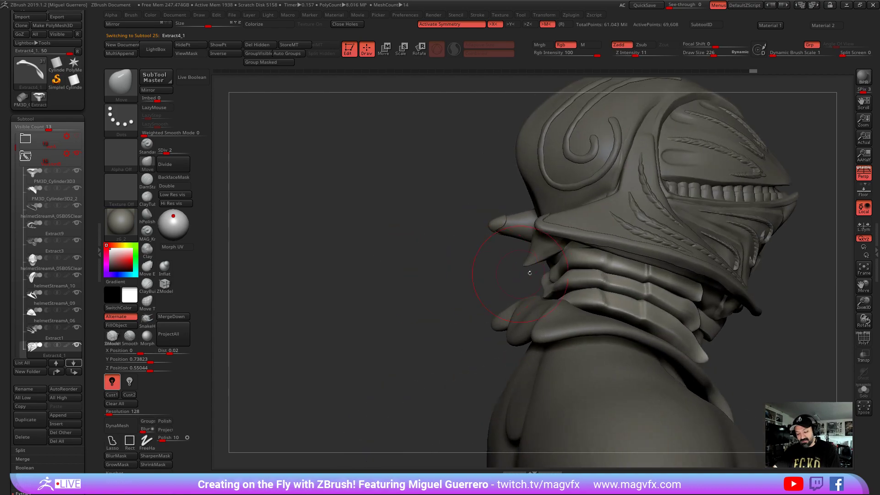
{"action": "left_click", "coordinate": [532, 270], "text": "alt"}
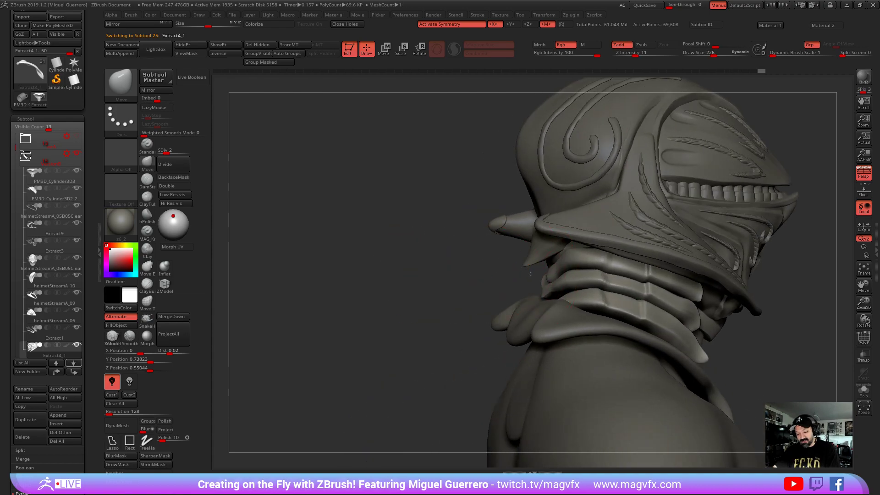
{"action": "left_click_drag", "start_coordinate": [558, 260], "coordinate": [561, 242]}
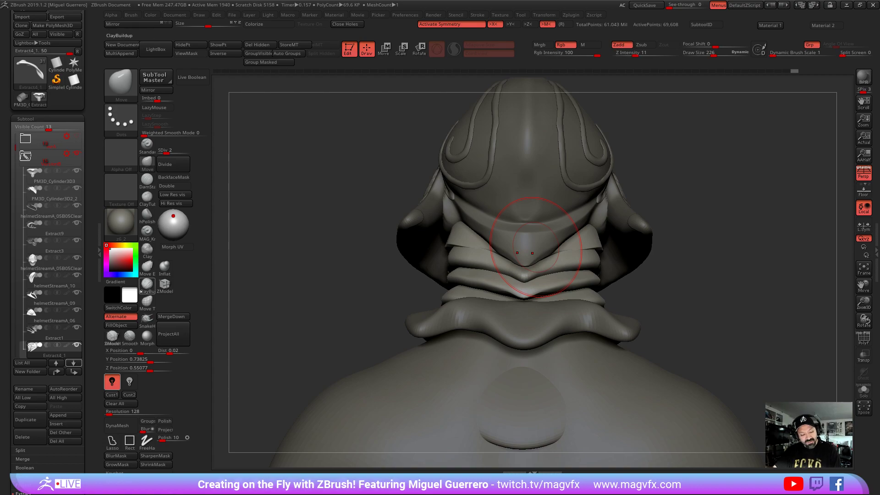
{"action": "left_click", "coordinate": [153, 299]}
{"action": "right_click_drag", "start_coordinate": [578, 265], "coordinate": [556, 254]}
{"action": "left_click_drag", "start_coordinate": [569, 268], "coordinate": [566, 261]}
{"action": "right_click_drag", "start_coordinate": [566, 260], "coordinate": [335, 283]}
{"action": "left_click_drag", "start_coordinate": [468, 249], "coordinate": [465, 240]}
{"action": "mouse_move", "coordinate": [467, 269]}
{"action": "left_mouse_down"}
{"action": "mouse_move", "coordinate": [467, 261]}
{"action": "mouse_move", "coordinate": [471, 288]}
{"action": "left_mouse_up"}
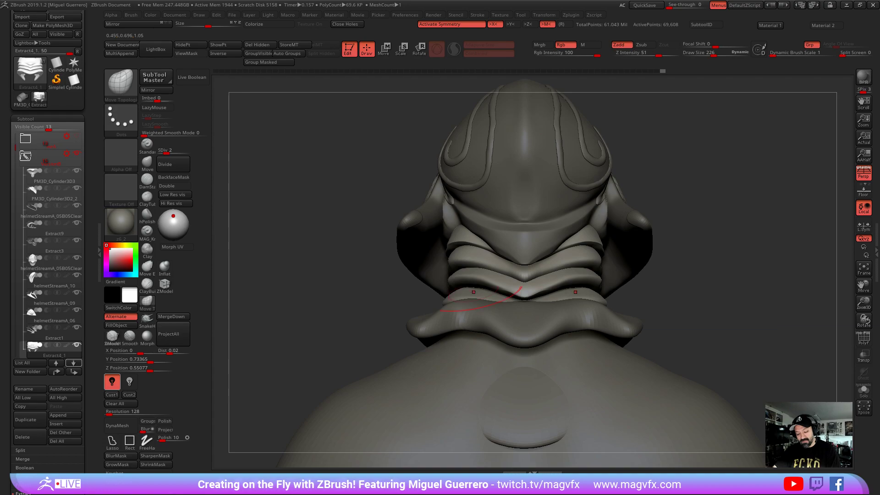
Make the PM3D_Cylinder3D3 collar active and adjust its rear side edge with Move Topological
{"action": "mouse_move", "coordinate": [389, 257]}
{"action": "left_mouse_down"}
{"action": "mouse_move", "coordinate": [338, 271]}
{"action": "mouse_move", "coordinate": [412, 273]}
{"action": "left_mouse_up"}
{"action": "key", "text": "ctrl"}
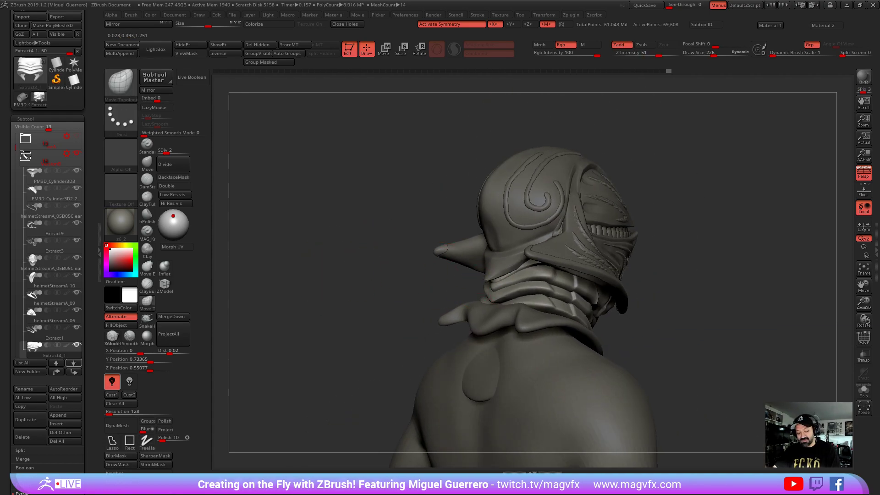
{"action": "mouse_move", "coordinate": [489, 283]}
{"action": "left_mouse_down"}
{"action": "mouse_move", "coordinate": [496, 299]}
{"action": "mouse_move", "coordinate": [529, 291]}
{"action": "left_mouse_up"}
{"action": "left_click_drag", "start_coordinate": [415, 294], "coordinate": [397, 293]}
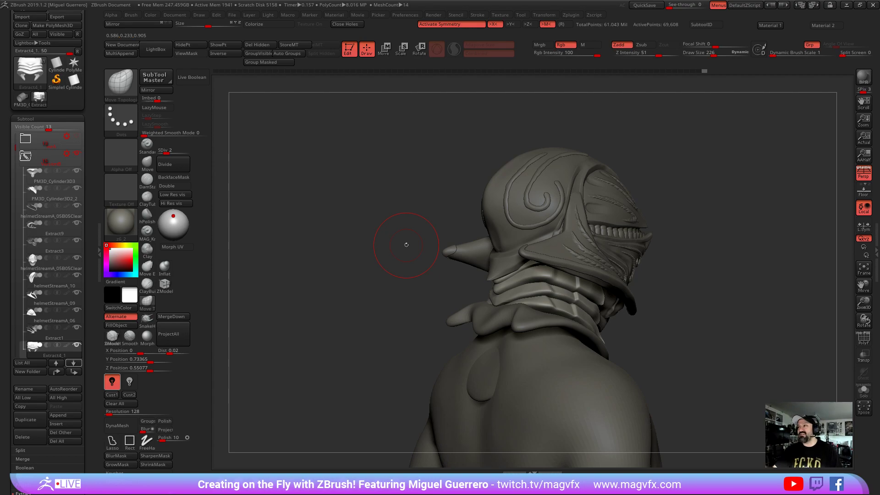
{"action": "mouse_move", "coordinate": [352, 309]}
{"action": "left_mouse_down"}
{"action": "mouse_move", "coordinate": [369, 303]}
{"action": "mouse_move", "coordinate": [342, 315]}
{"action": "mouse_move", "coordinate": [449, 321]}
{"action": "left_mouse_up"}
{"action": "left_click", "coordinate": [455, 324], "text": "alt"}
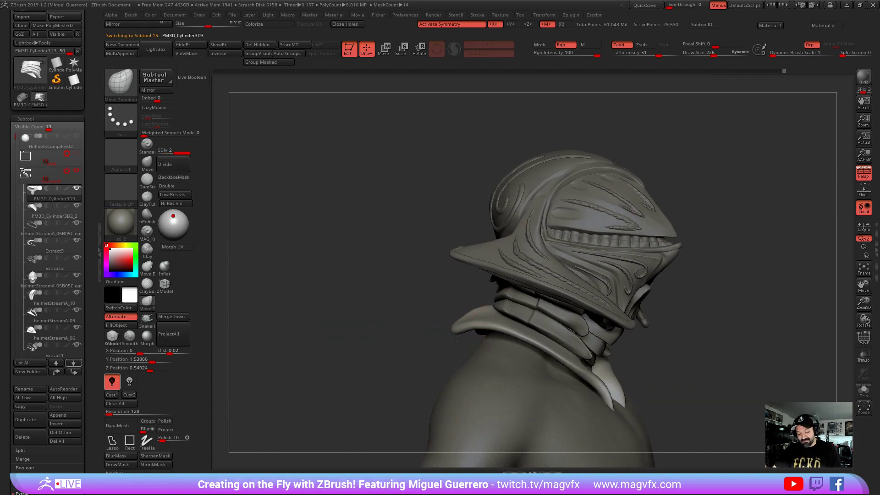
{"action": "left_click_drag", "start_coordinate": [475, 311], "coordinate": [417, 326]}
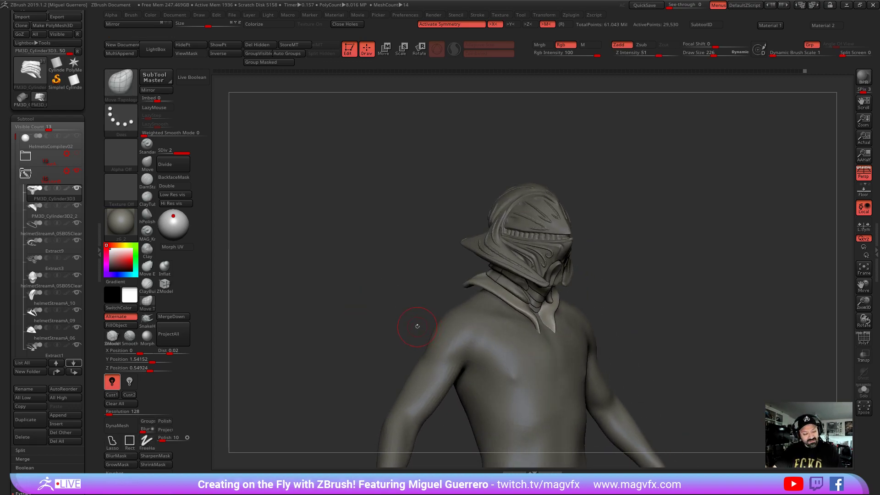
Show the magskanect22_readyToSplit bust, hide the Nicks_humanMaleAverage1 body, and compare the two helmets from several sides
{"action": "left_click_drag", "start_coordinate": [15, 138], "coordinate": [15, 202]}
{"action": "left_click", "coordinate": [75, 270]}
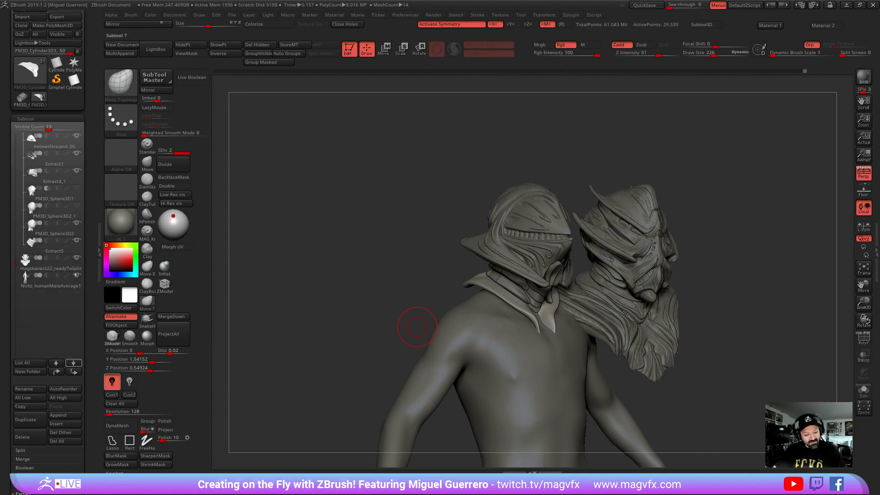
{"action": "left_click", "coordinate": [77, 275]}
{"action": "left_click_drag", "start_coordinate": [349, 298], "coordinate": [329, 362], "text": "shift"}
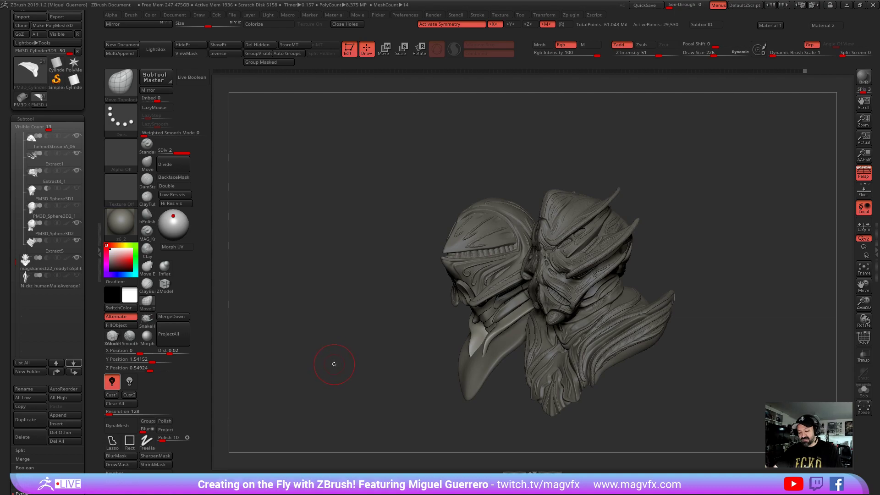
{"action": "mouse_move", "coordinate": [344, 347]}
{"action": "left_mouse_down"}
{"action": "mouse_move", "coordinate": [334, 353]}
{"action": "mouse_move", "coordinate": [341, 406]}
{"action": "left_mouse_up"}
{"action": "mouse_move", "coordinate": [346, 344]}
{"action": "left_mouse_down"}
{"action": "mouse_move", "coordinate": [320, 313]}
{"action": "mouse_move", "coordinate": [328, 279]}
{"action": "mouse_move", "coordinate": [358, 305]}
{"action": "mouse_move", "coordinate": [369, 358]}
{"action": "mouse_move", "coordinate": [594, 365]}
{"action": "mouse_move", "coordinate": [337, 353]}
{"action": "left_mouse_up"}
{"action": "left_click_drag", "start_coordinate": [496, 349], "coordinate": [343, 359]}
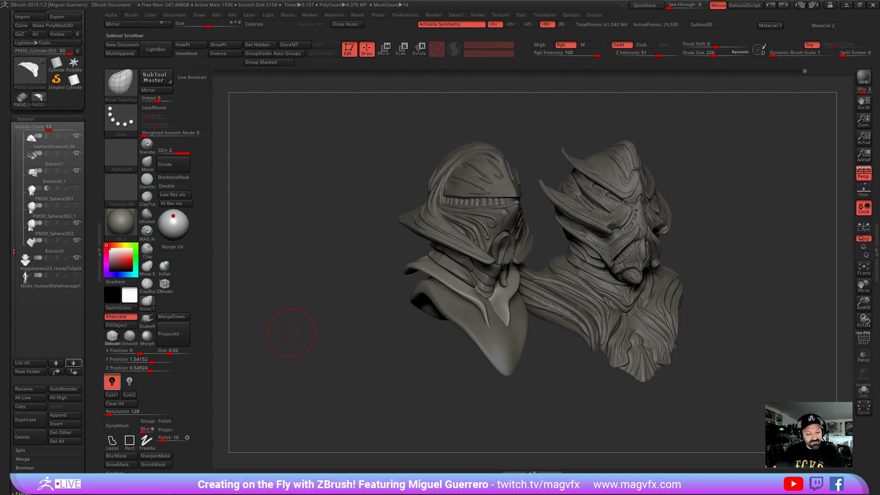
Hide the magskanect22_readyToSplit bust and view the knight helmet from the front
{"action": "left_click", "coordinate": [77, 259]}
{"action": "left_click_drag", "start_coordinate": [14, 253], "coordinate": [14, 146]}
{"action": "mouse_move", "coordinate": [291, 332]}
{"action": "left_mouse_down"}
{"action": "mouse_move", "coordinate": [291, 373]}
{"action": "mouse_move", "coordinate": [290, 334]}
{"action": "mouse_move", "coordinate": [367, 388]}
{"action": "mouse_move", "coordinate": [316, 380]}
{"action": "mouse_move", "coordinate": [406, 370]}
{"action": "mouse_move", "coordinate": [364, 355]}
{"action": "mouse_move", "coordinate": [362, 393]}
{"action": "mouse_move", "coordinate": [369, 370]}
{"action": "left_mouse_up"}
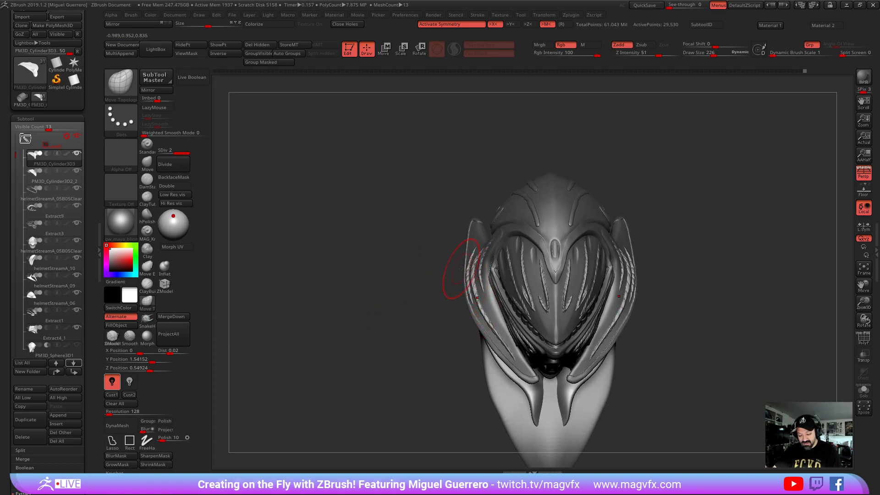
Make the helmetStreamA_09 side guards active and reshape their outer edges with the Move brush at draw size 246
{"action": "left_click_drag", "start_coordinate": [460, 275], "coordinate": [462, 257]}
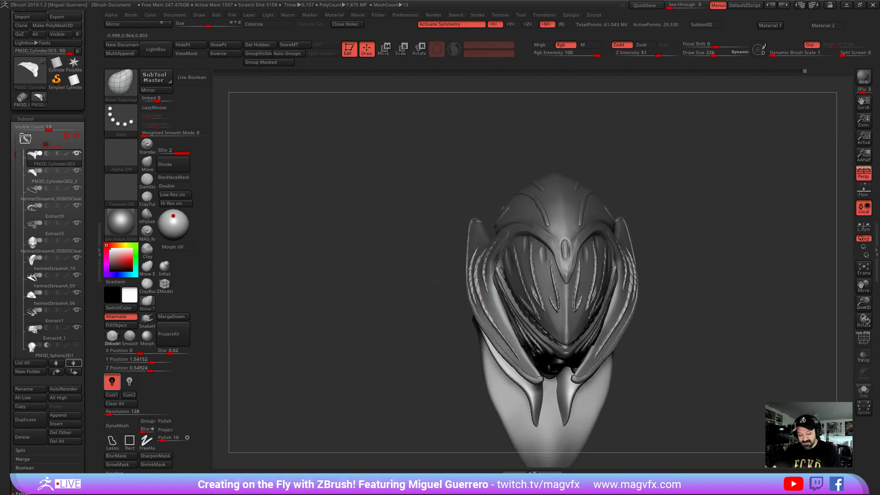
{"action": "left_click", "coordinate": [460, 247], "text": "alt"}
{"action": "left_click_drag", "start_coordinate": [408, 272], "coordinate": [409, 271], "text": "shift"}
{"action": "key", "text": "b"}
{"action": "key", "text": "m"}
{"action": "key", "text": "v"}
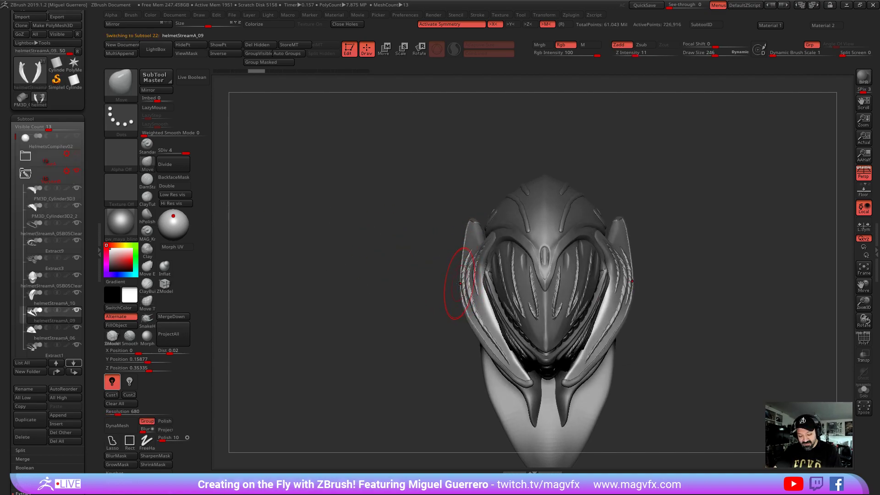
{"action": "mouse_move", "coordinate": [447, 282]}
{"action": "left_mouse_down"}
{"action": "mouse_move", "coordinate": [431, 285]}
{"action": "mouse_move", "coordinate": [458, 274]}
{"action": "left_mouse_up"}
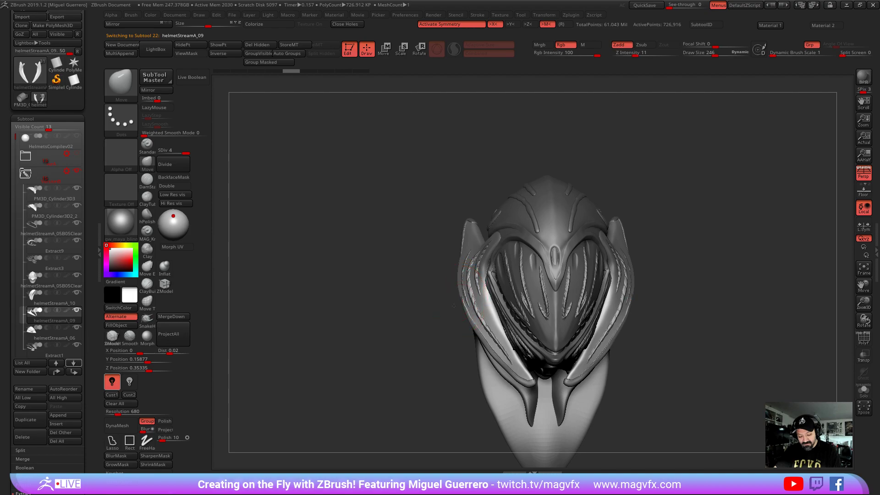
Fit the helmetStreamA_05B05Clean02 trim with Move and the Extract3 braids with Move Topological at draw size 238 to the side guards
{"action": "left_click", "coordinate": [471, 321], "text": "alt"}
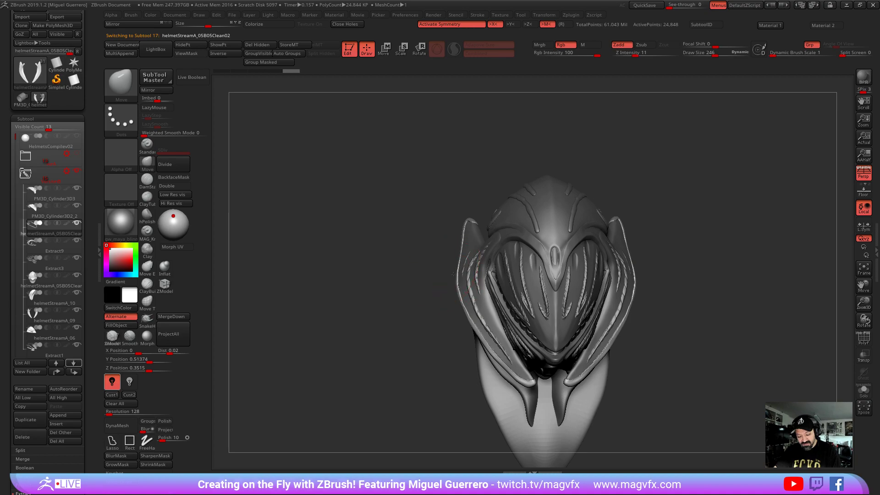
{"action": "left_click", "coordinate": [459, 284], "text": "alt"}
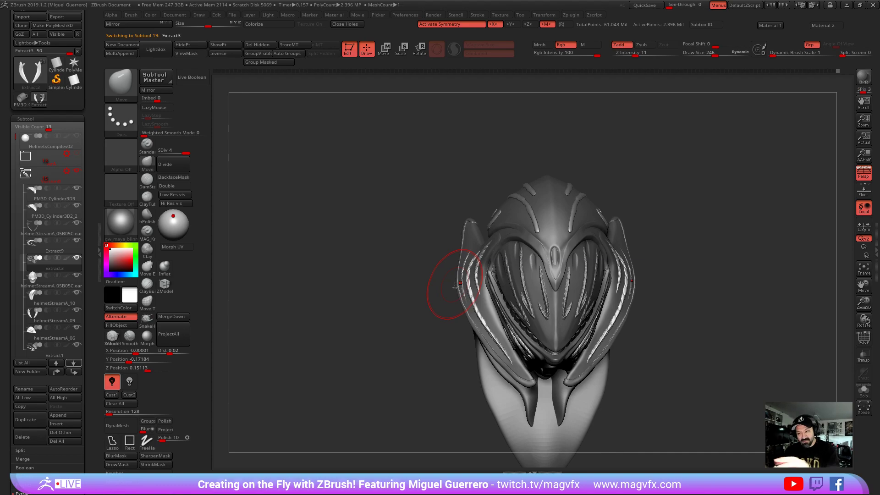
{"action": "key", "text": "b"}
{"action": "key", "text": "m"}
{"action": "key", "text": "t"}
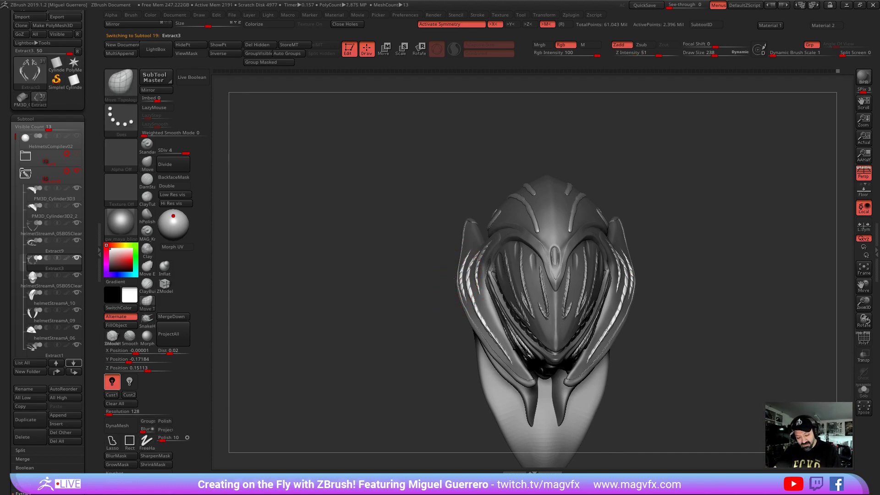
{"action": "mouse_move", "coordinate": [438, 279]}
{"action": "left_mouse_down", "text": "shift"}
{"action": "mouse_move", "coordinate": [416, 291]}
{"action": "mouse_move", "coordinate": [403, 362]}
{"action": "mouse_move", "coordinate": [452, 290]}
{"action": "mouse_move", "coordinate": [442, 295]}
{"action": "mouse_move", "coordinate": [471, 304]}
{"action": "left_mouse_up", "text": "shift"}
Adjust the helmetStreamA_09 side guards, Extract3 braids and helmetStreamA_05B05Clean02 trim together with Move Topological at draw size 250
{"action": "left_click", "coordinate": [471, 305], "text": "alt"}
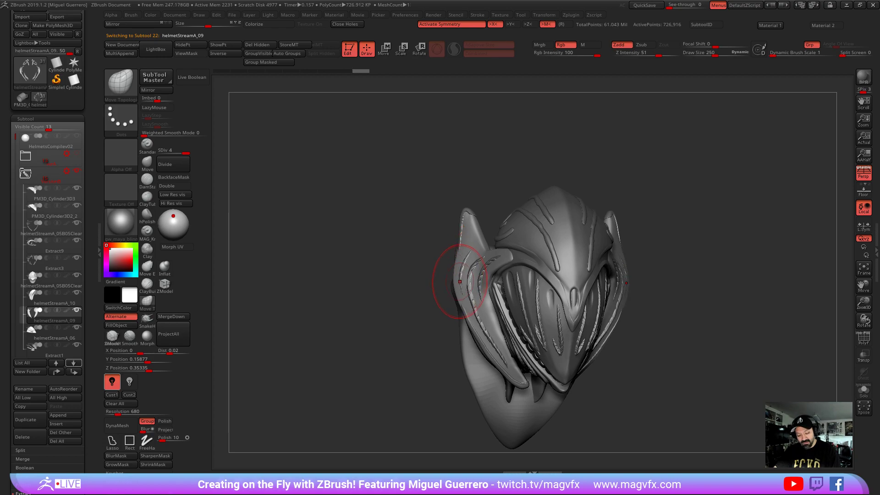
{"action": "left_click", "coordinate": [459, 283], "text": "alt"}
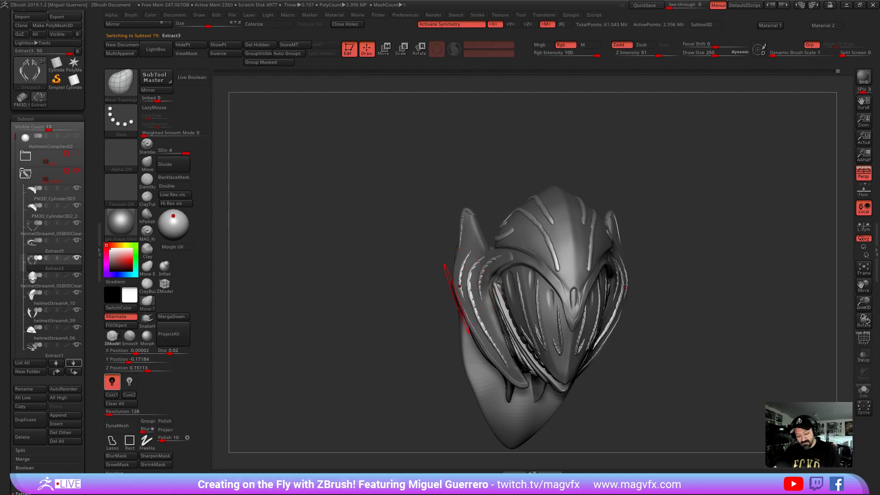
{"action": "left_click", "coordinate": [464, 314], "text": "alt"}
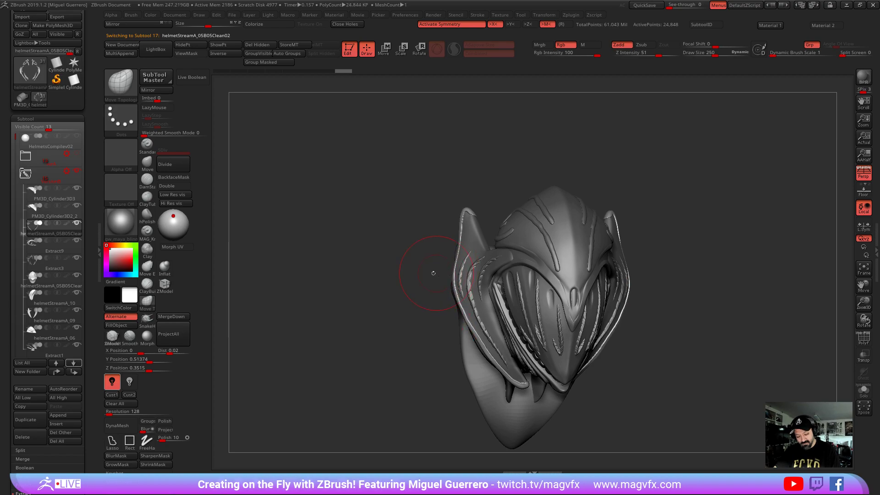
{"action": "left_click_drag", "start_coordinate": [432, 274], "coordinate": [403, 281], "text": "shift"}
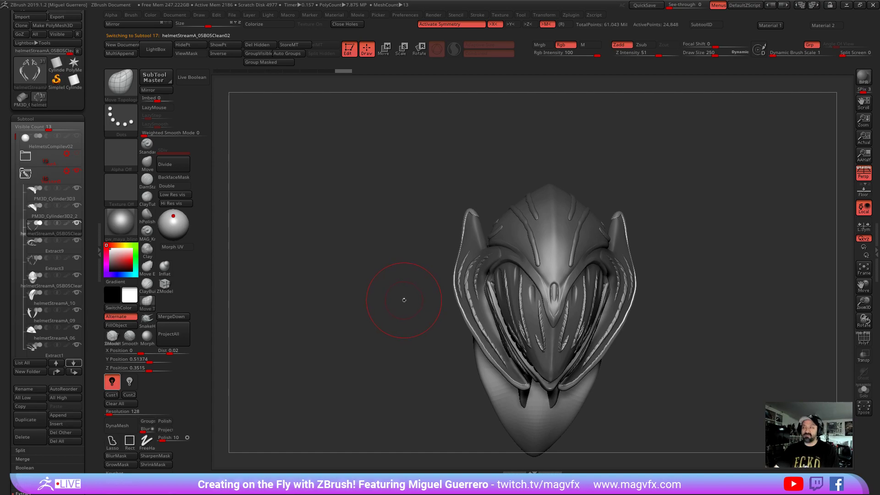
Refine the rear flare of the helmetStreamA_09 guard and its helmetStreamA_05B05Clean02 trim in side view with Move Topological
{"action": "left_click_drag", "start_coordinate": [407, 287], "coordinate": [420, 283], "text": "alt"}
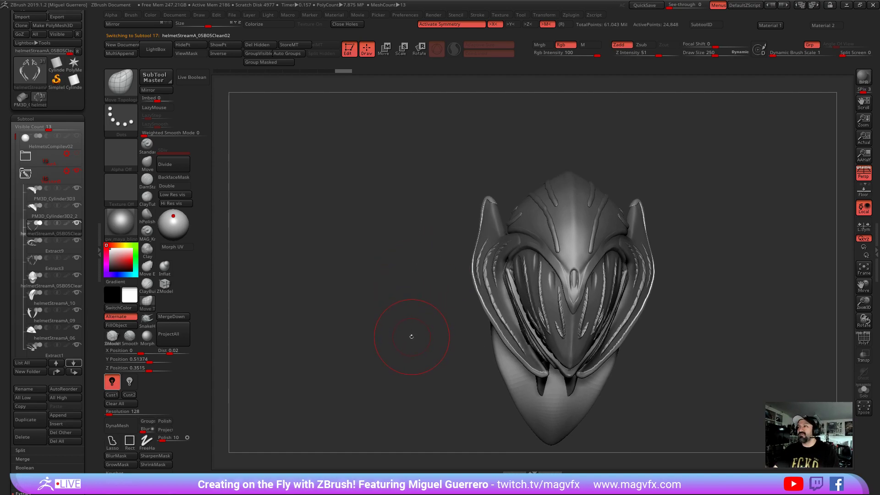
{"action": "left_click_drag", "start_coordinate": [413, 361], "coordinate": [406, 294]}
{"action": "mouse_move", "coordinate": [411, 359]}
{"action": "left_mouse_down"}
{"action": "mouse_move", "coordinate": [393, 326]}
{"action": "mouse_move", "coordinate": [359, 337]}
{"action": "mouse_move", "coordinate": [416, 293]}
{"action": "mouse_move", "coordinate": [363, 308]}
{"action": "mouse_move", "coordinate": [367, 318]}
{"action": "left_mouse_up"}
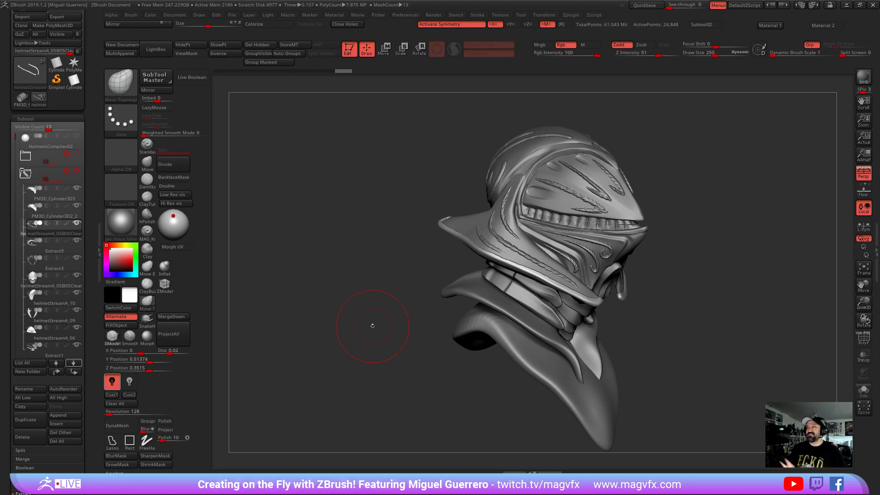
{"action": "mouse_move", "coordinate": [373, 325]}
{"action": "left_mouse_down"}
{"action": "mouse_move", "coordinate": [363, 273]}
{"action": "mouse_move", "coordinate": [369, 280]}
{"action": "mouse_move", "coordinate": [373, 271]}
{"action": "mouse_move", "coordinate": [357, 280]}
{"action": "mouse_move", "coordinate": [345, 273]}
{"action": "mouse_move", "coordinate": [370, 274]}
{"action": "left_mouse_up"}
{"action": "left_click", "coordinate": [443, 232], "text": "alt"}
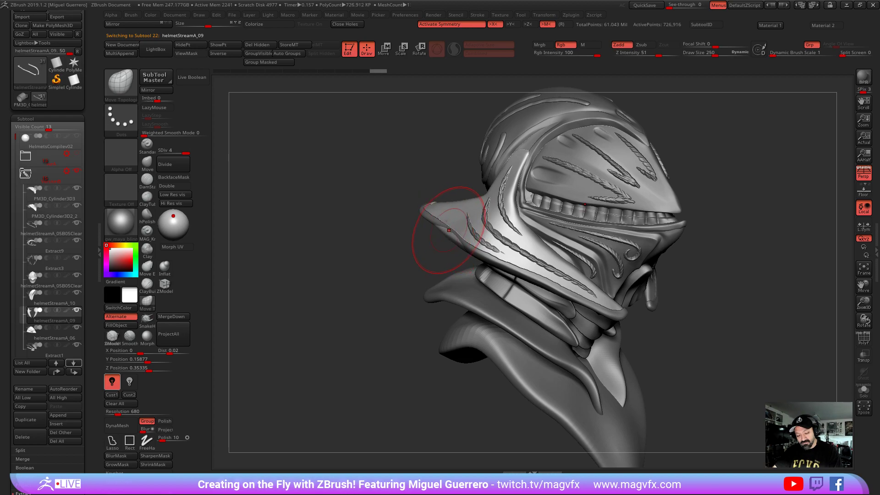
{"action": "left_click", "coordinate": [435, 220], "text": "alt"}
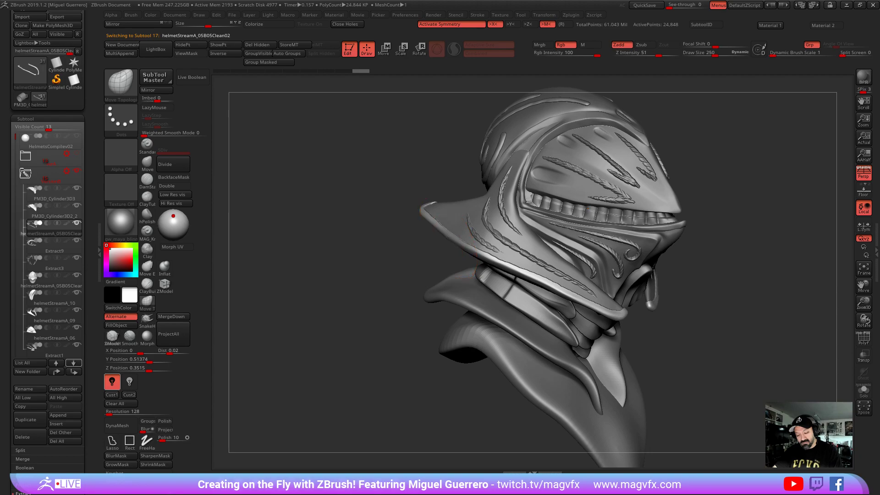
{"action": "mouse_move", "coordinate": [413, 231]}
{"action": "left_mouse_down"}
{"action": "mouse_move", "coordinate": [366, 229]}
{"action": "mouse_move", "coordinate": [367, 309]}
{"action": "mouse_move", "coordinate": [365, 252]}
{"action": "mouse_move", "coordinate": [371, 298]}
{"action": "mouse_move", "coordinate": [408, 295]}
{"action": "mouse_move", "coordinate": [363, 277]}
{"action": "left_mouse_up"}
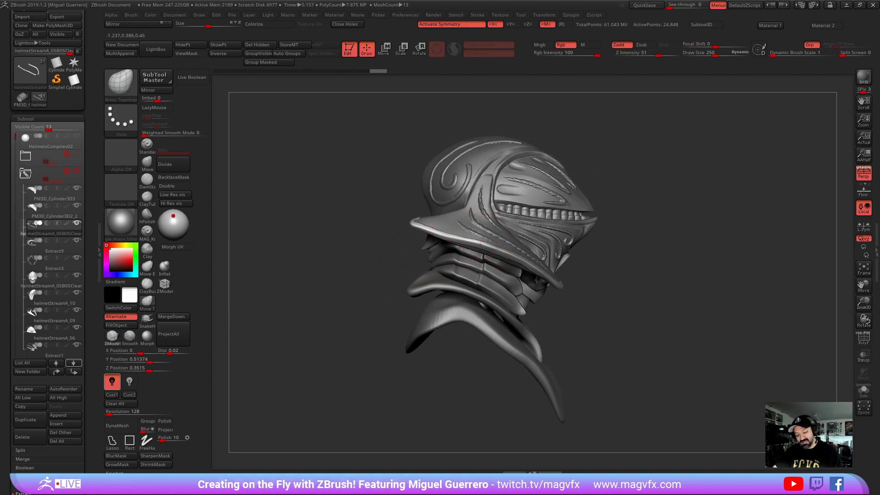
{"action": "left_click_drag", "start_coordinate": [484, 249], "coordinate": [512, 259]}
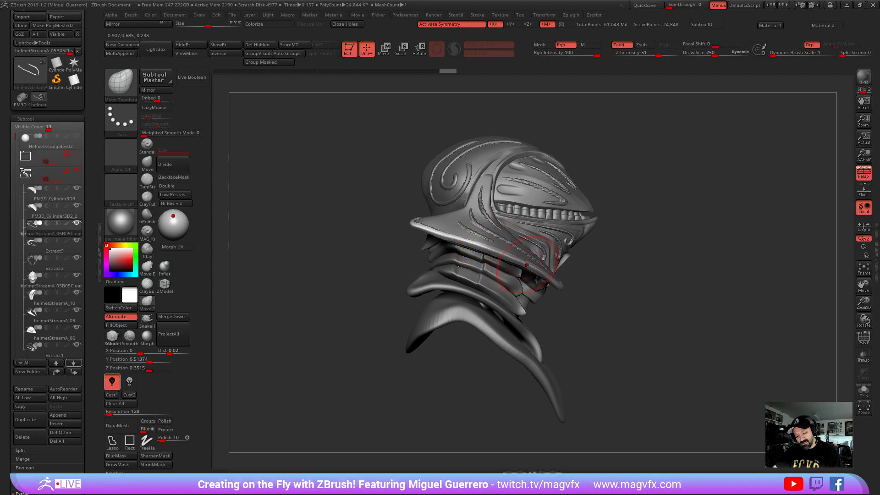
Adjust the helmetStreamA_05B05Clean02 trim along the rear lower edge of the side guard with Move Topological at draw size 170
{"action": "left_click", "coordinate": [504, 252], "text": "alt"}
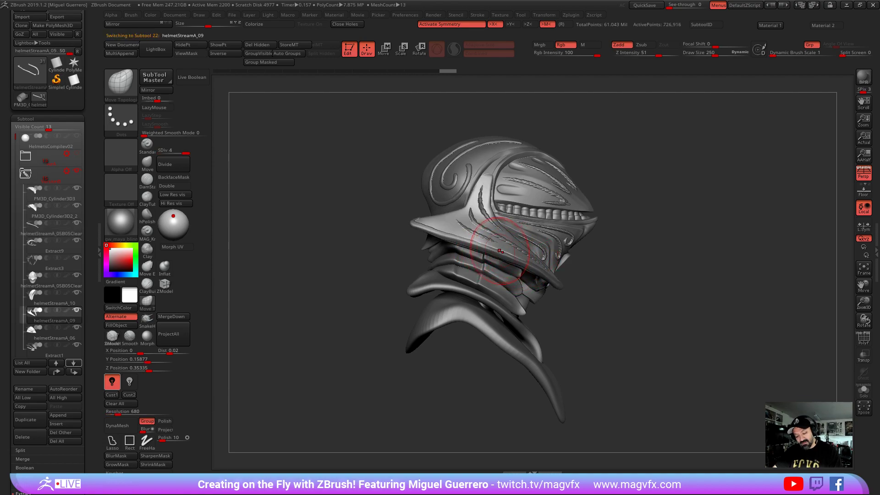
{"action": "key", "text": "ctrl+z"}
{"action": "key", "text": "ctrl+shift+z"}
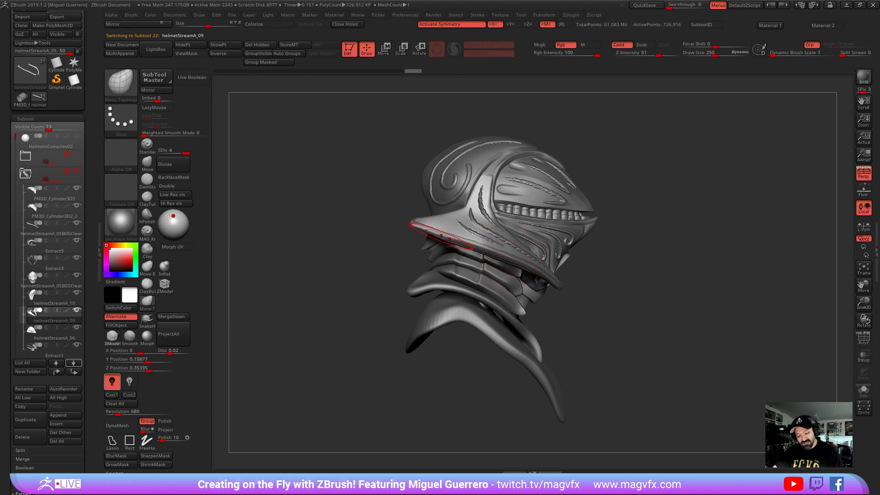
{"action": "left_click", "coordinate": [440, 234], "text": "alt"}
{"action": "key", "text": "bracketleft"}
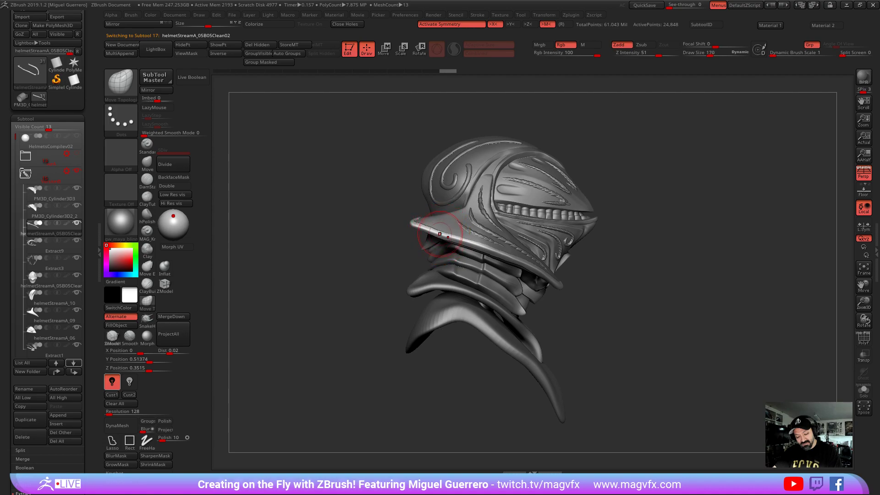
{"action": "left_click_drag", "start_coordinate": [445, 234], "coordinate": [441, 236]}
Switch the active tool to the other helmet version, with the helmetStreamA_06 subtool selected
{"action": "left_click_drag", "start_coordinate": [377, 236], "coordinate": [393, 250]}
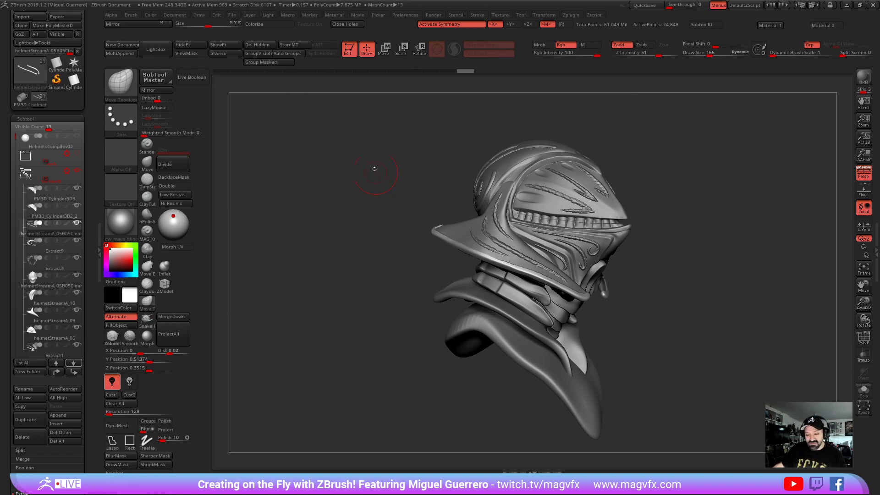
{"action": "left_click_drag", "start_coordinate": [356, 162], "coordinate": [370, 159]}
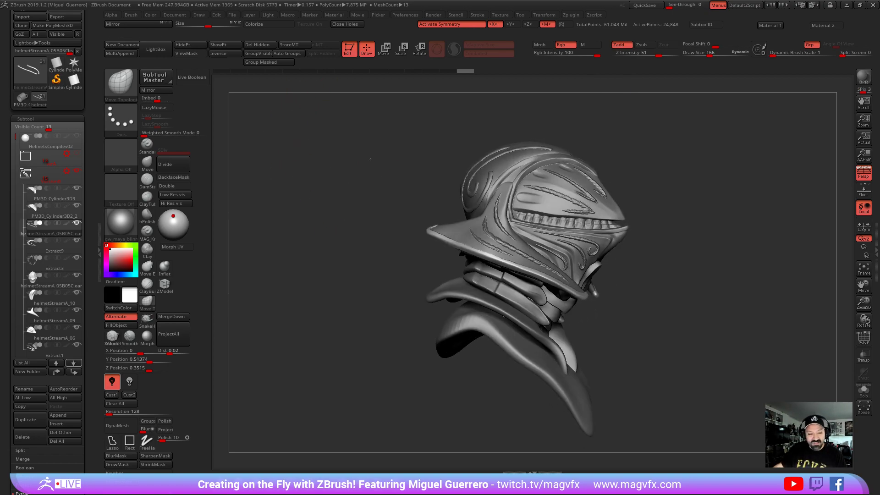
{"action": "scroll", "coordinate": [50, 69], "scroll_direction": "up", "scroll_amount": 2}
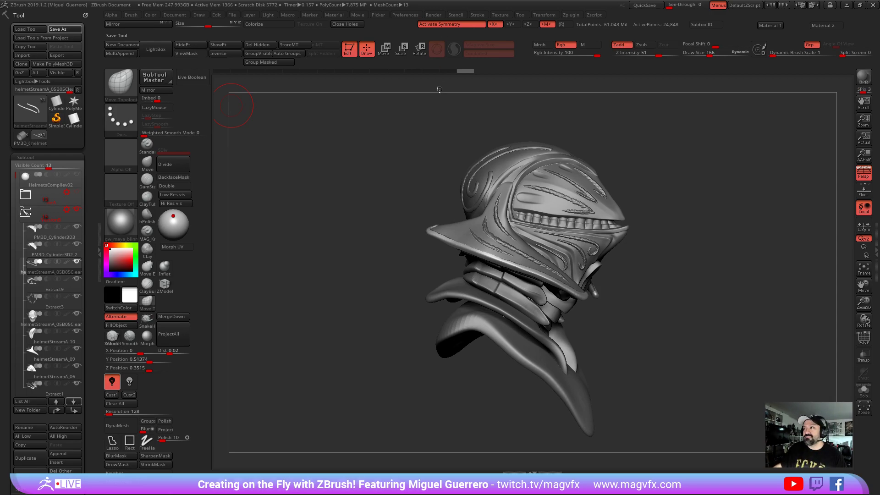
{"action": "left_click", "coordinate": [54, 102]}
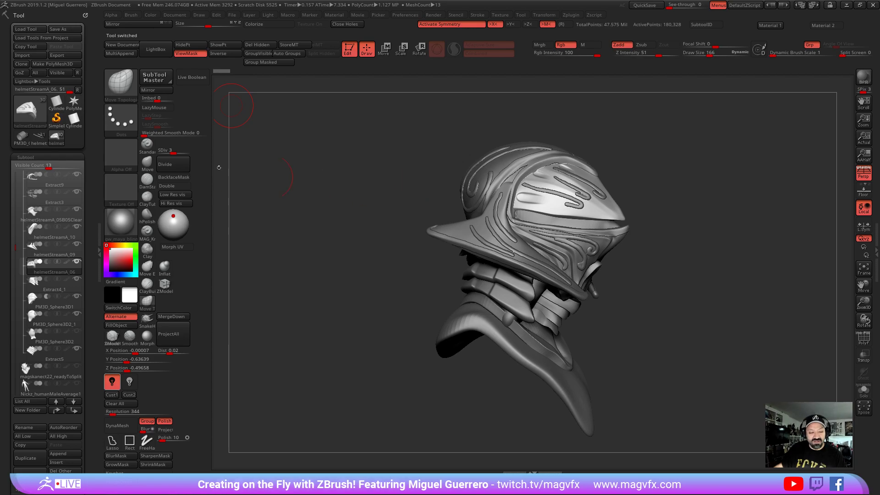
Compare the helmetStreamA_06 and helmetStreamA_05B05Clean02 helmet versions in side view by switching the active tool back and forth
{"action": "left_click_drag", "start_coordinate": [311, 186], "coordinate": [261, 181]}
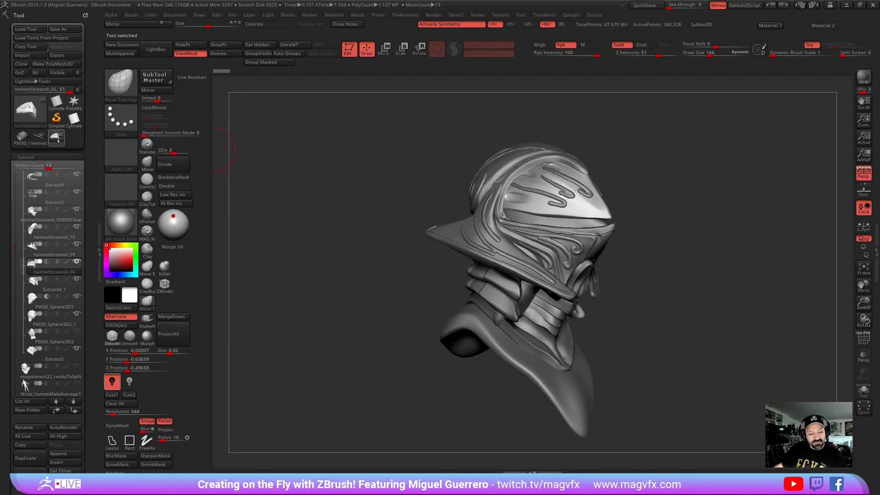
{"action": "mouse_move", "coordinate": [56, 140]}
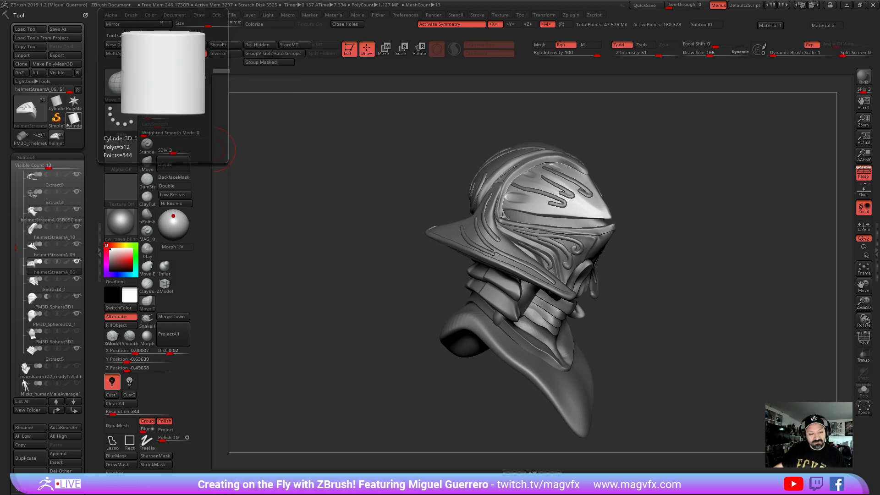
{"action": "left_click", "coordinate": [39, 139]}
{"action": "left_click", "coordinate": [42, 140]}
{"action": "mouse_move", "coordinate": [56, 138]}
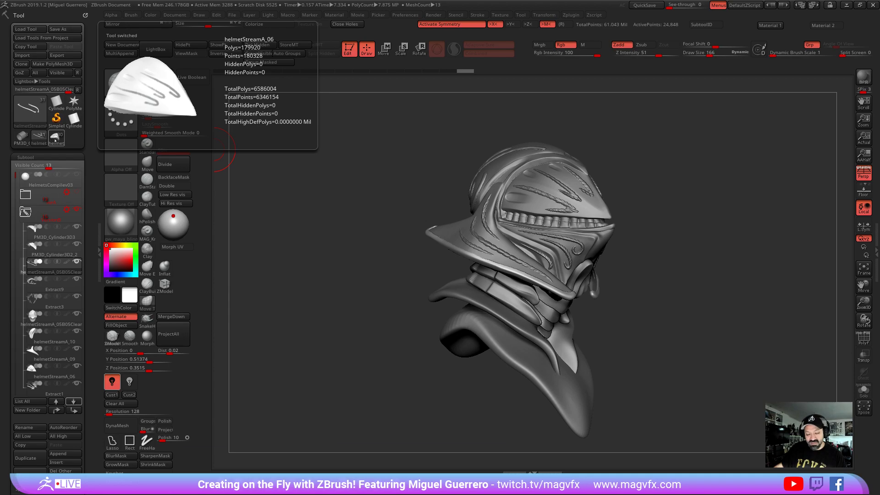
{"action": "left_click", "coordinate": [42, 141]}
{"action": "left_click", "coordinate": [53, 139]}
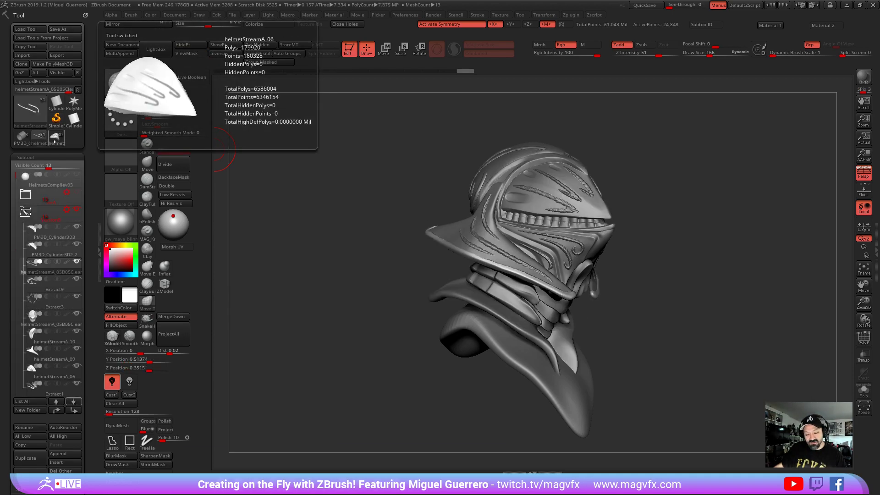
{"action": "left_click", "coordinate": [42, 140]}
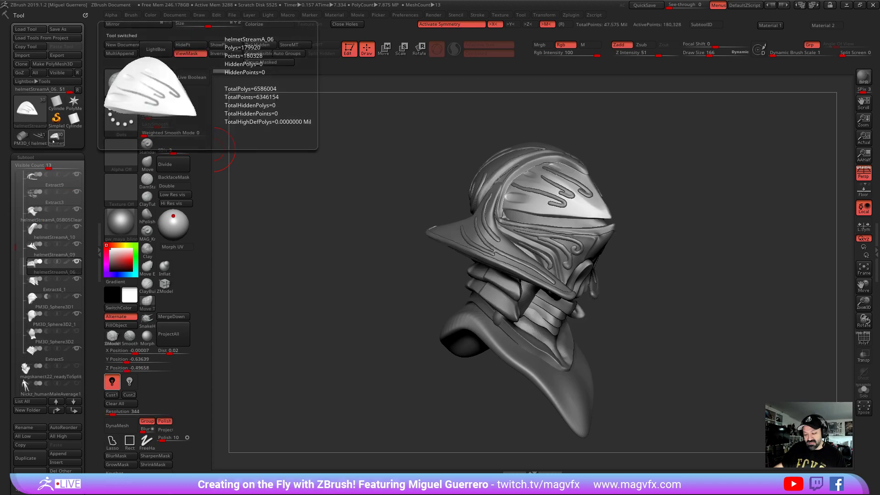
{"action": "left_click", "coordinate": [53, 140]}
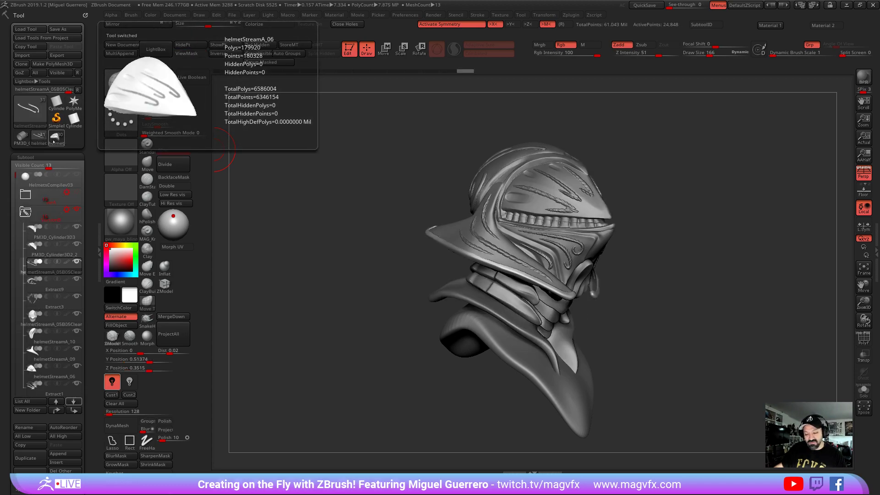
{"action": "left_click", "coordinate": [41, 140]}
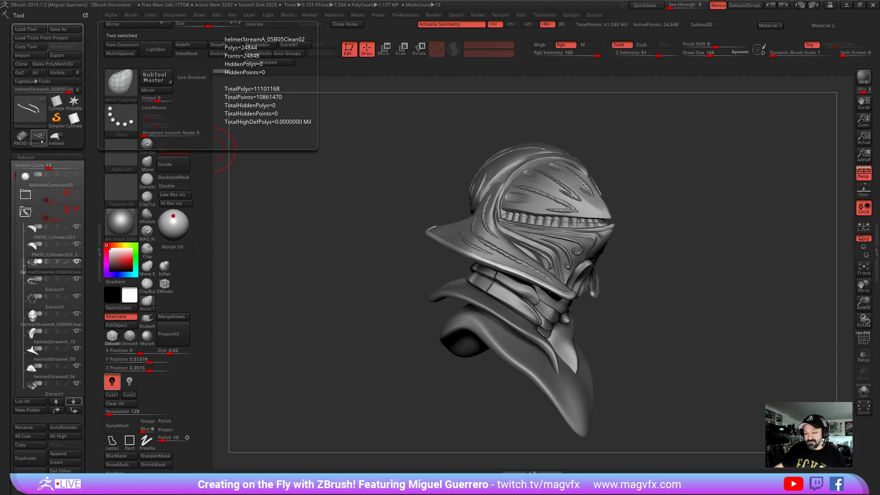
{"action": "mouse_move", "coordinate": [52, 141]}
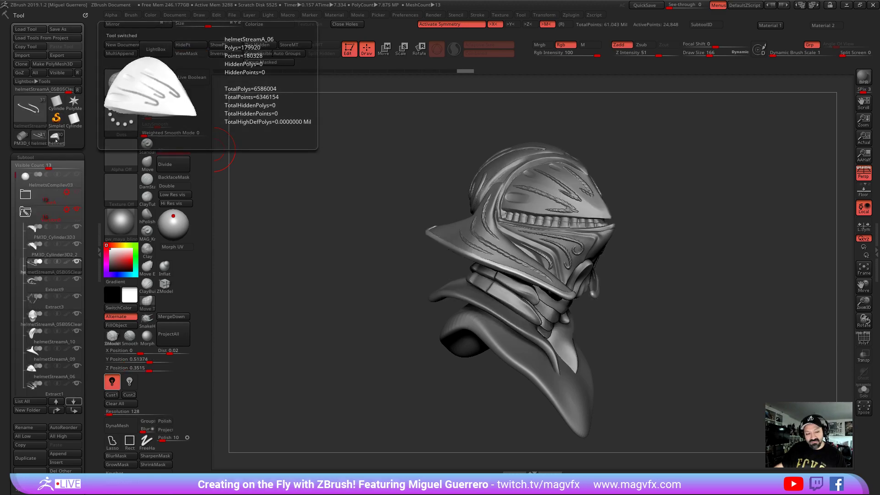
Compare both helmet versions from the front, then return to the helmetStreamA_05B05Clean02 version in side view
{"action": "left_click_drag", "start_coordinate": [424, 180], "coordinate": [362, 173]}
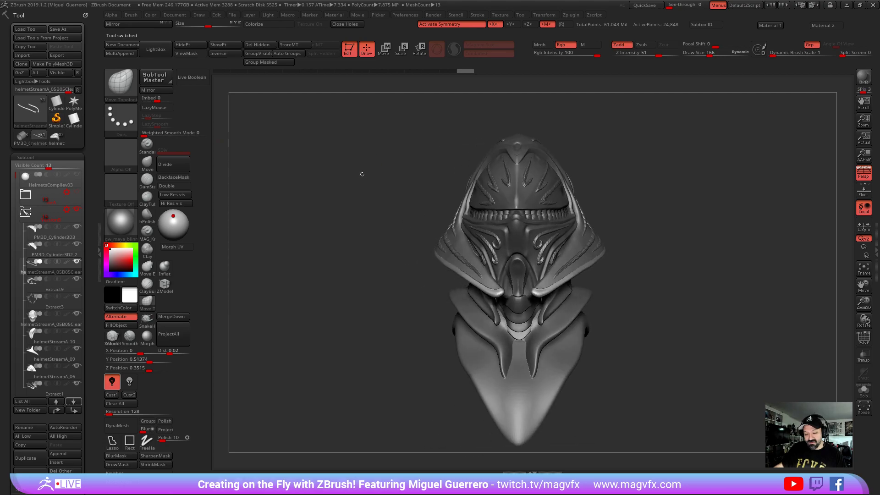
{"action": "left_click", "coordinate": [39, 137]}
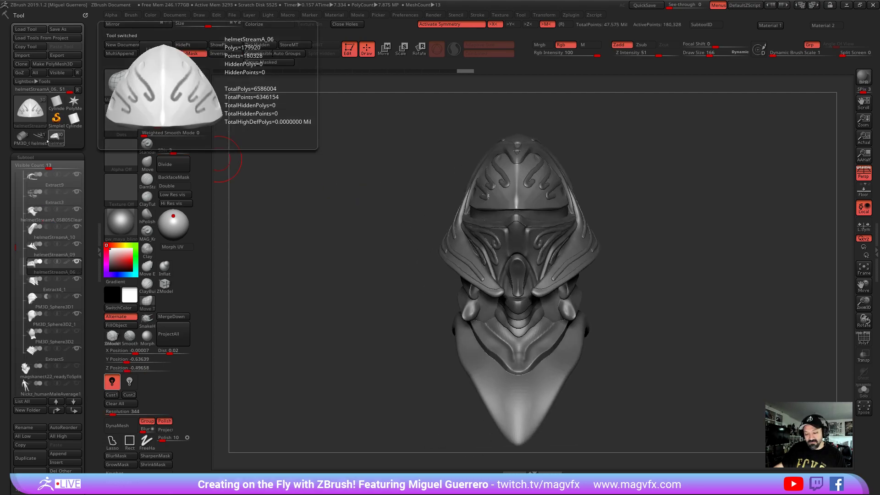
{"action": "mouse_move", "coordinate": [53, 142]}
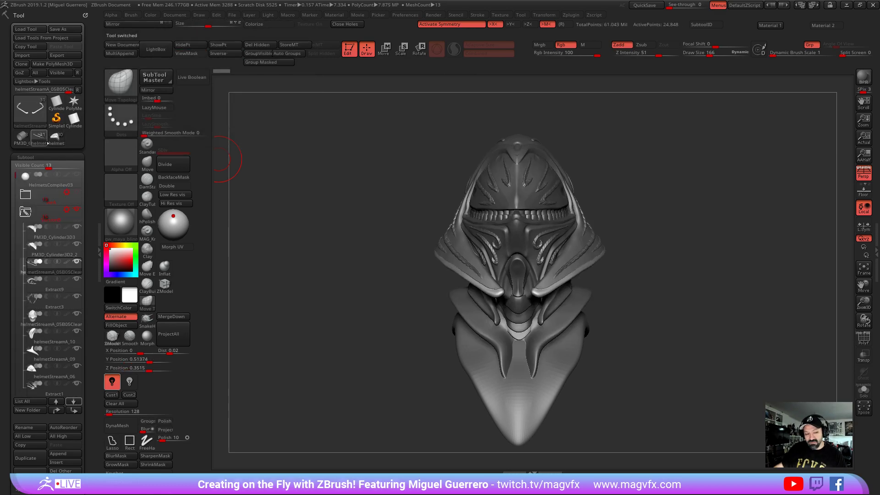
{"action": "left_click_drag", "start_coordinate": [282, 175], "coordinate": [333, 180]}
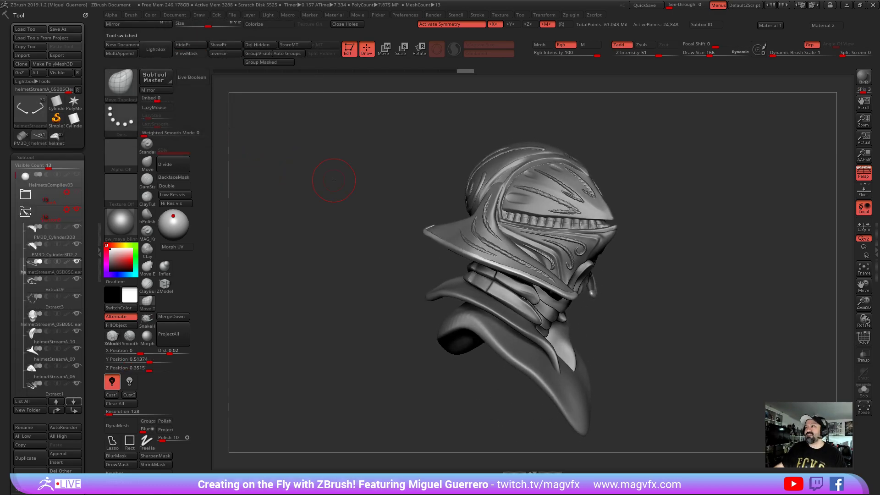